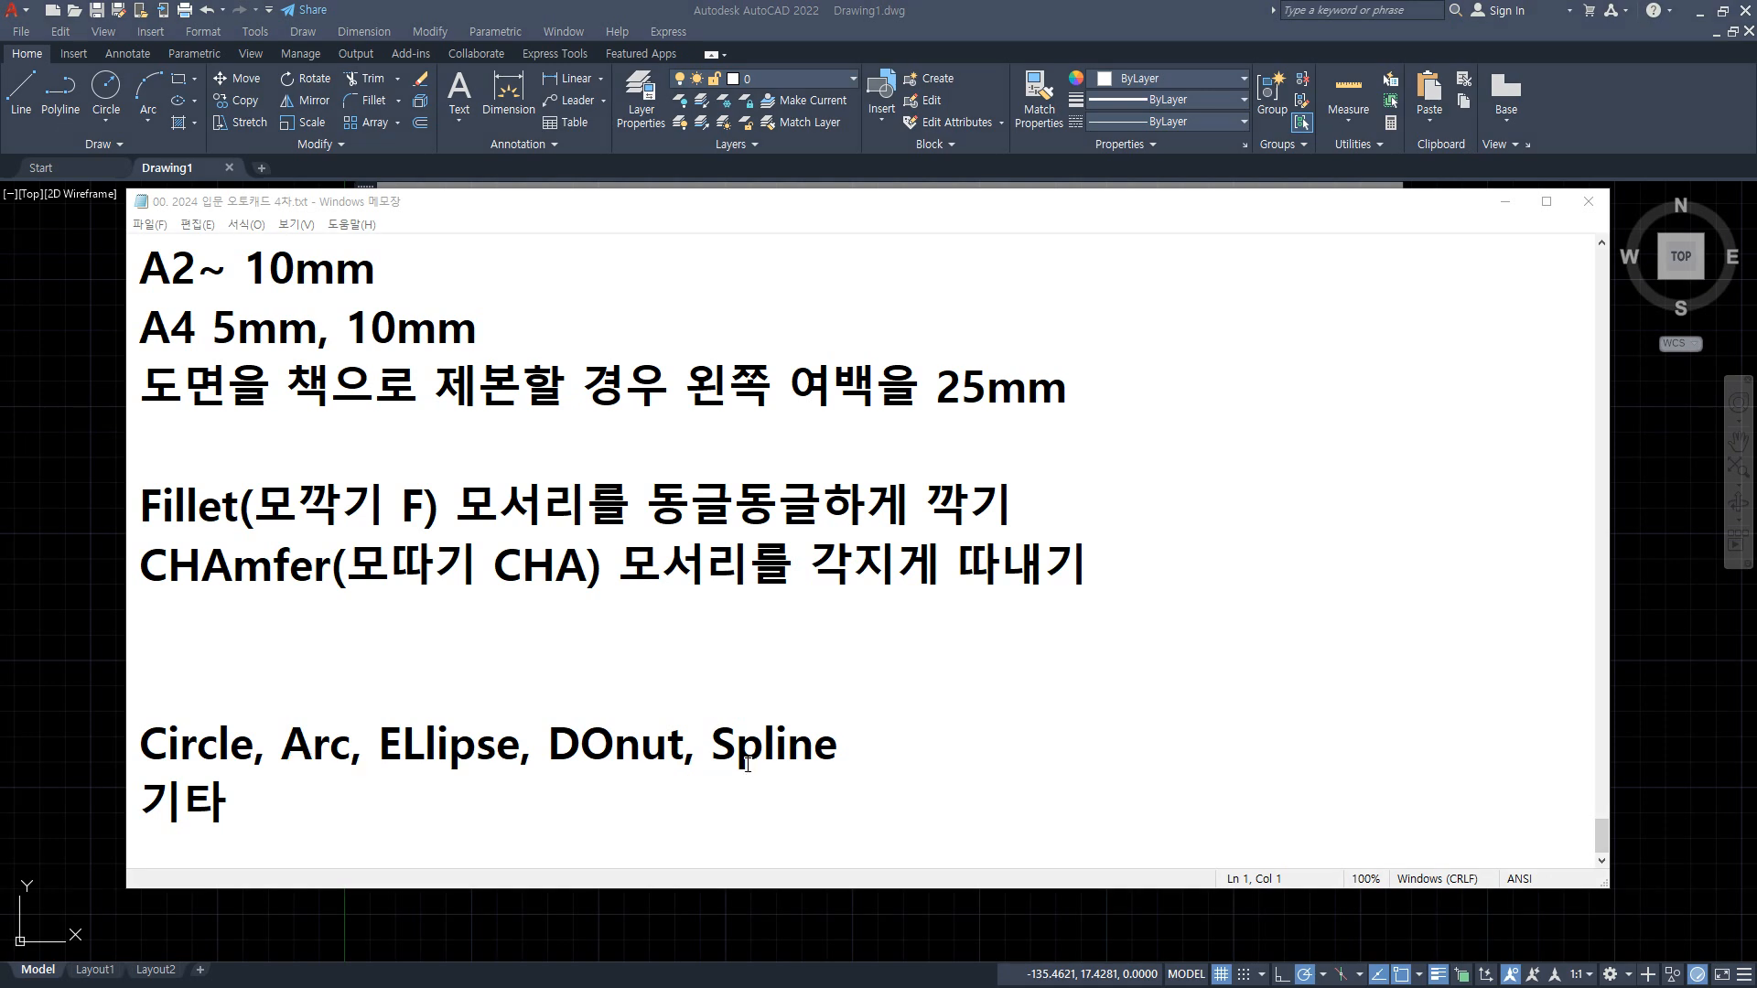
Step: Change the word "Spline" to "spline" in the command notes and switch to the AutoCAD drawing
left_click(748, 743)
key("BackSpace")
type("s")
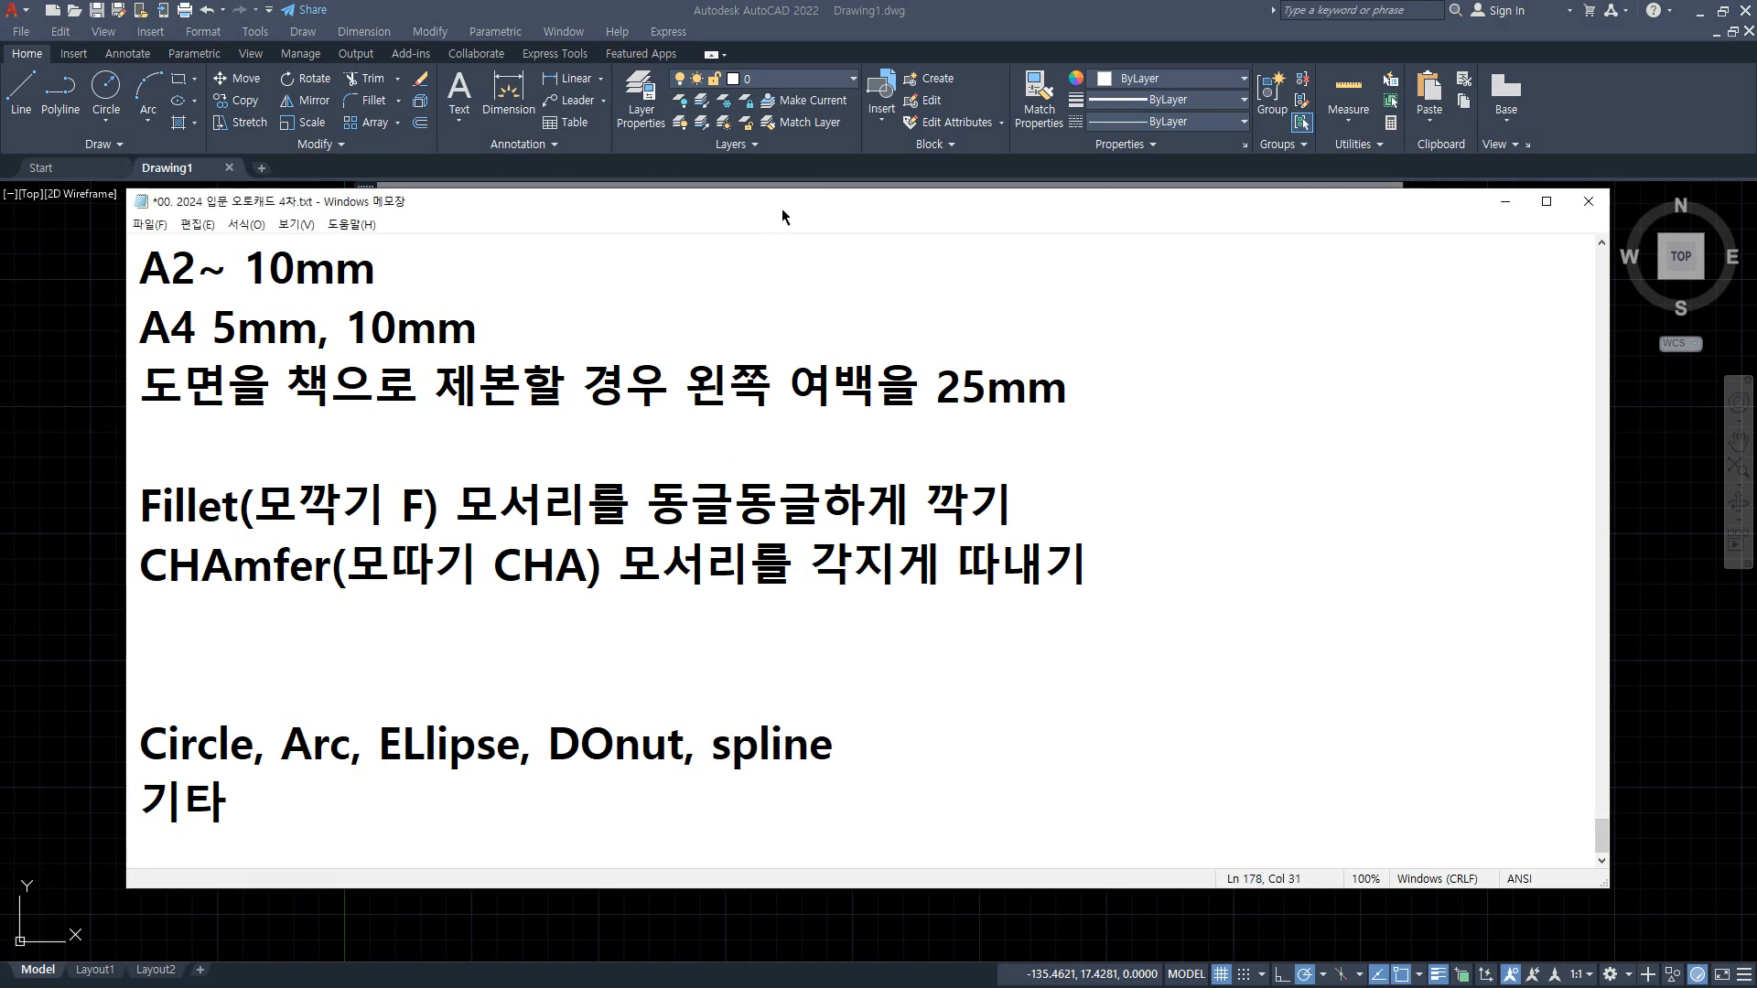
left_click_drag(782, 207, 0, 242)
left_click(386, 460)
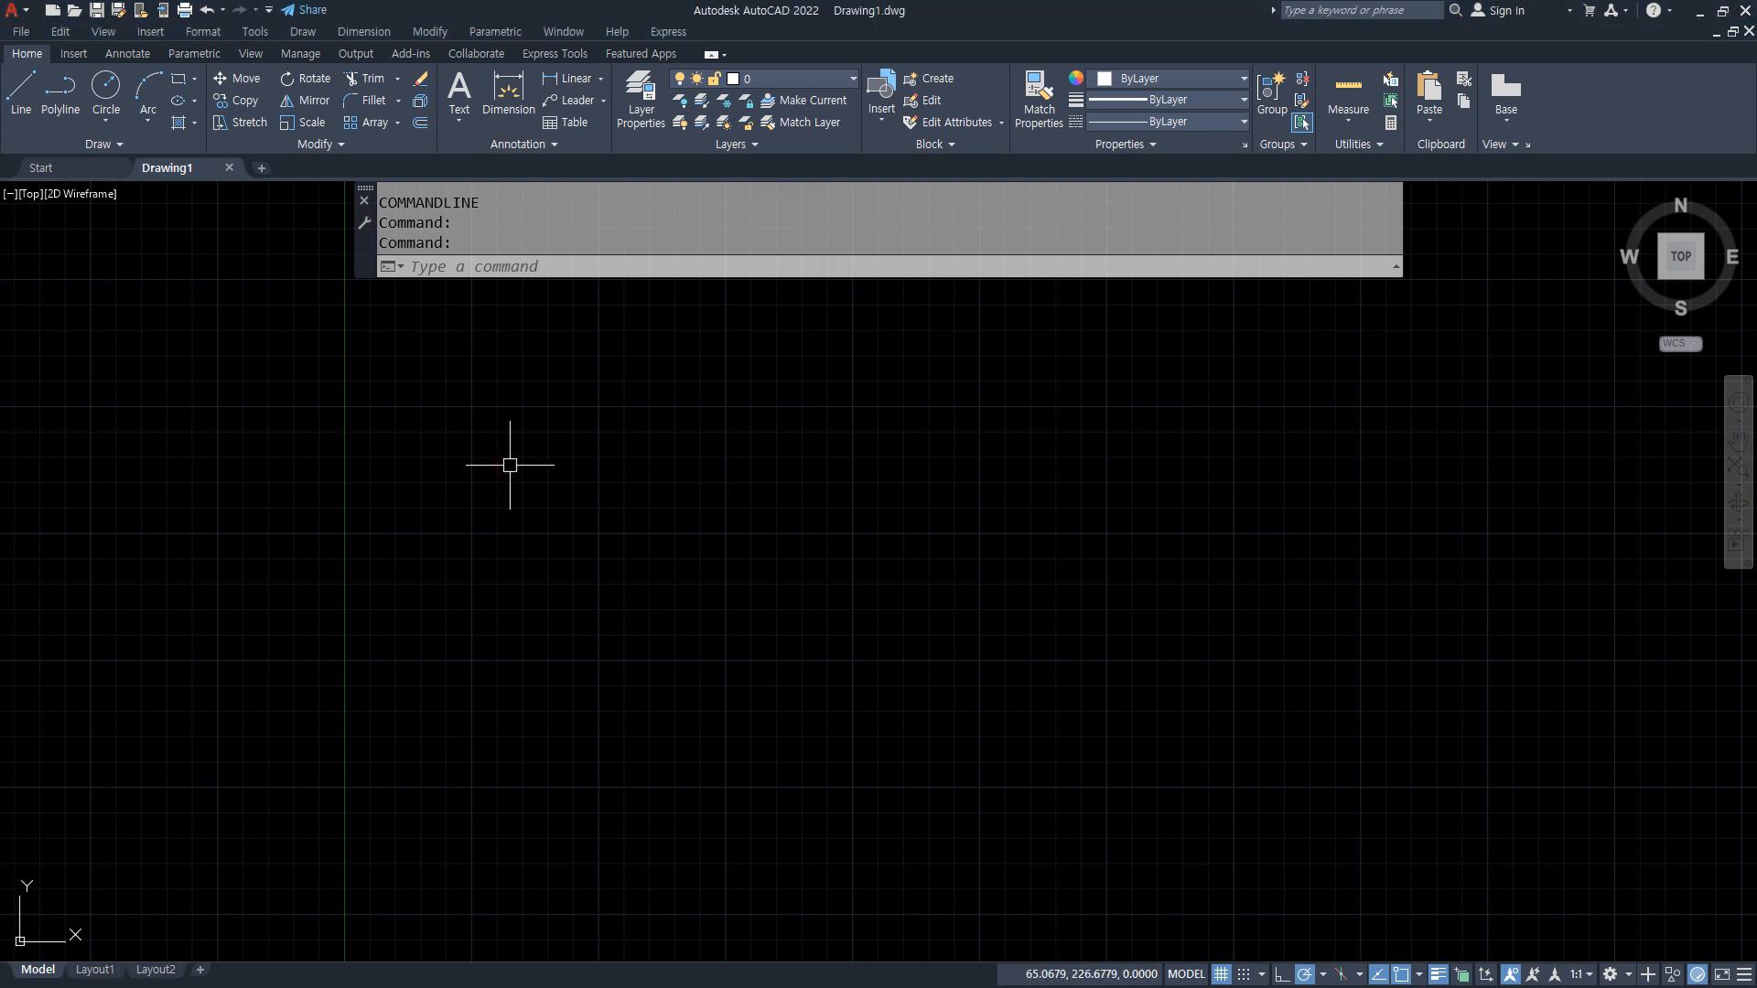
Step: Start the SPLINE command with the creation method set to Fit
type("spline")
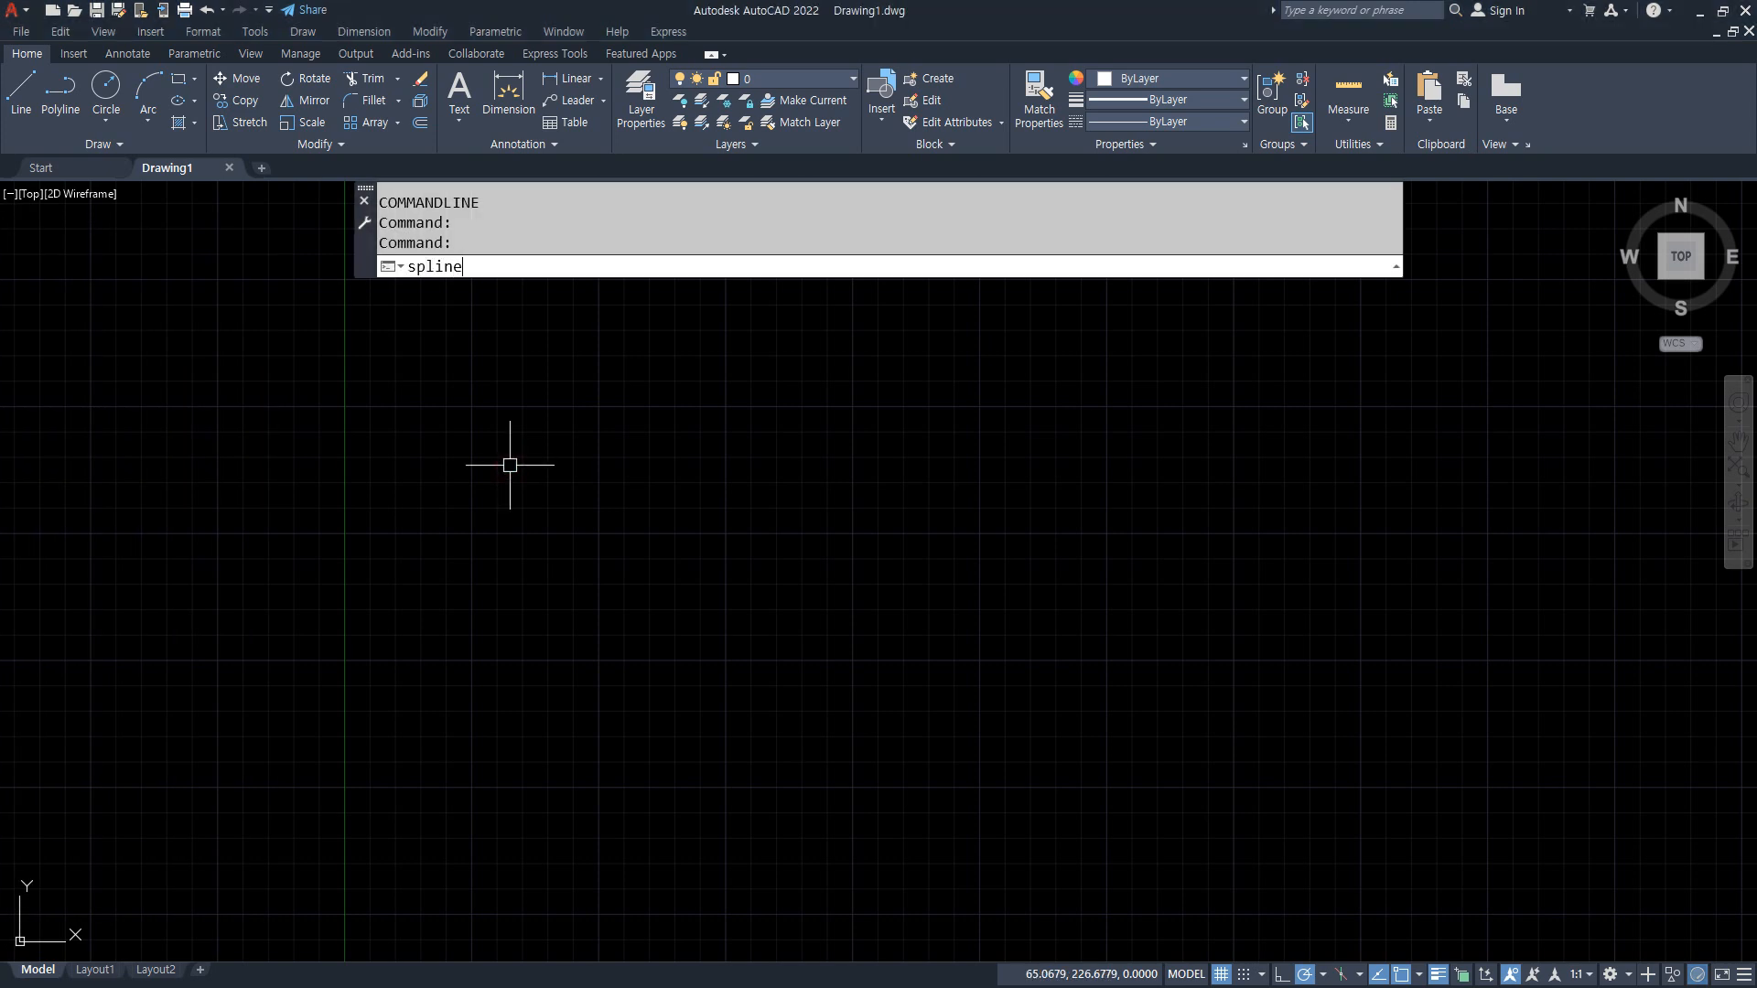
key("Return")
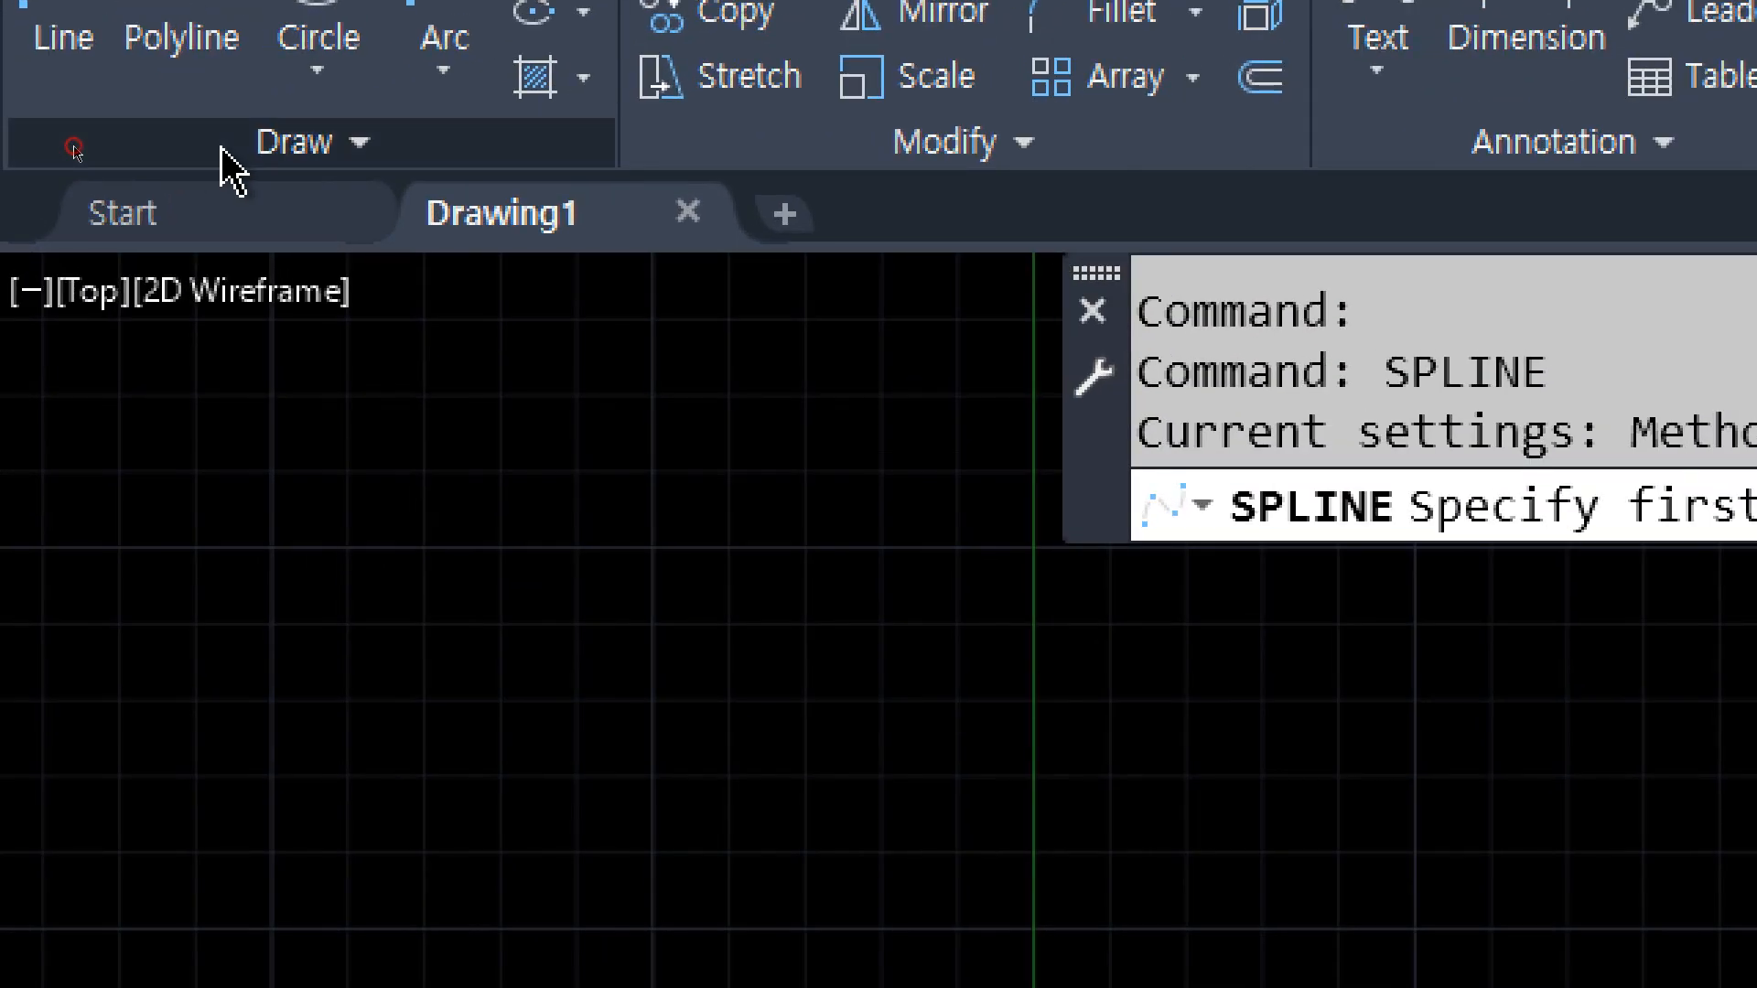
left_click(75, 153)
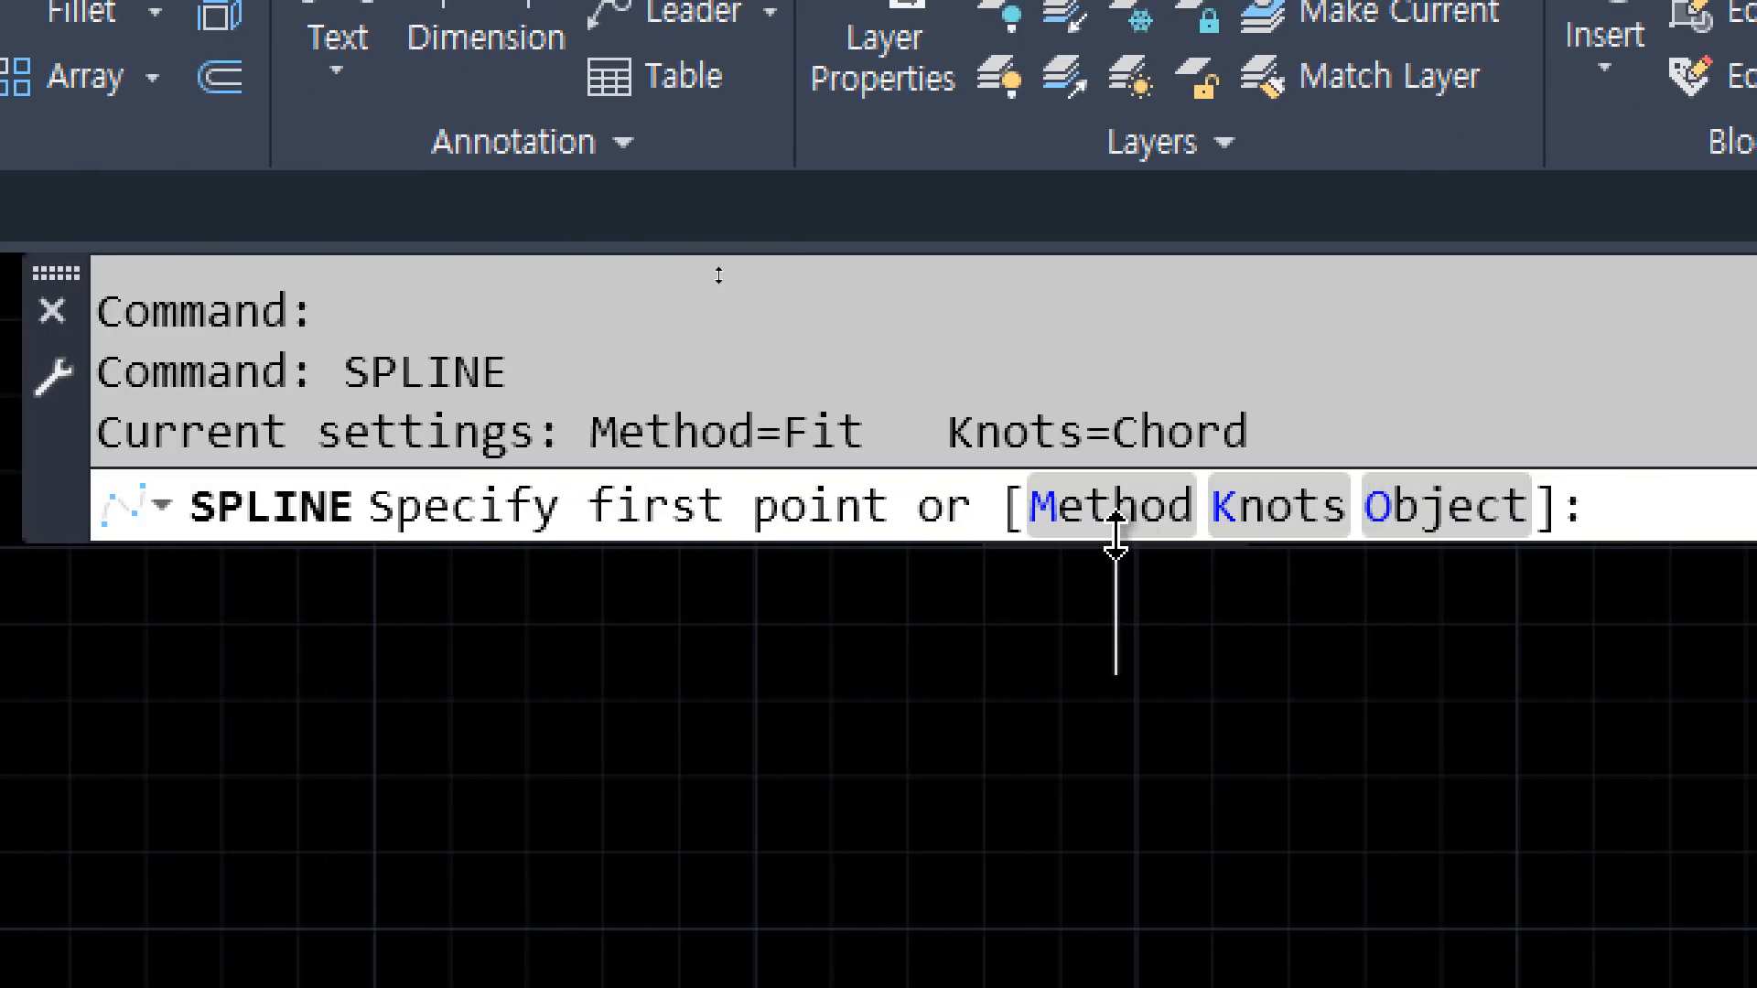
left_click(1081, 522)
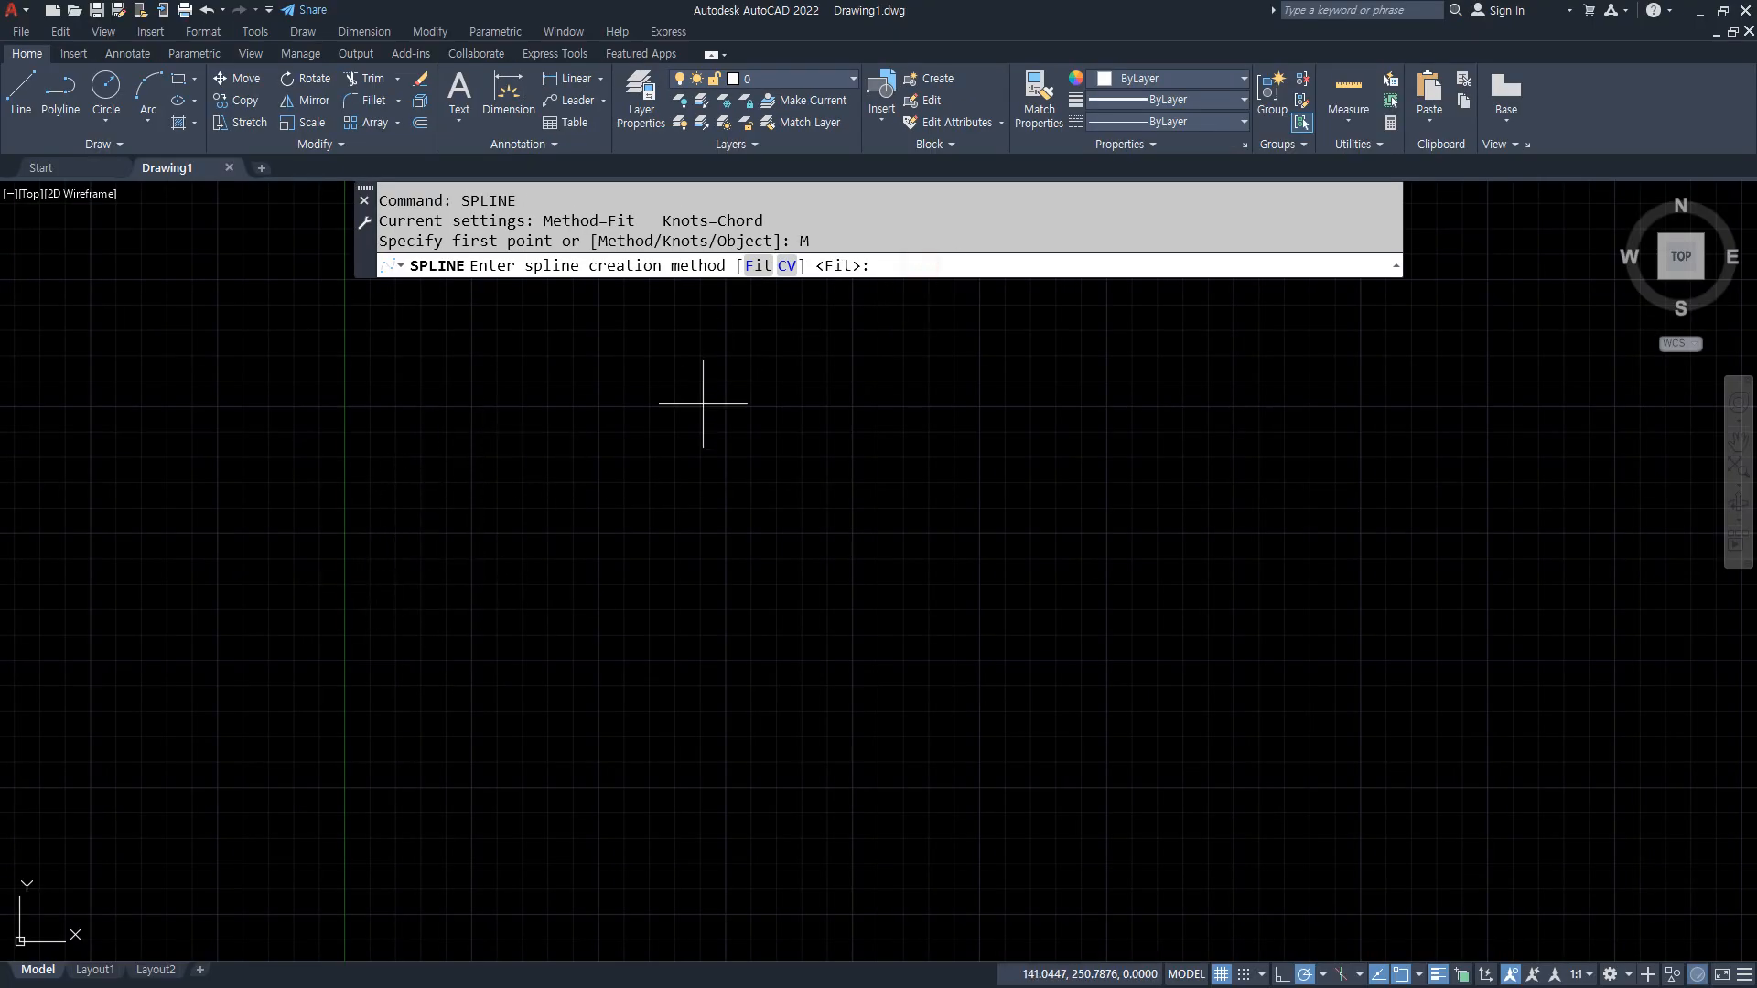
key("Return")
Step: Draw an open wavy spline with three crests through twelve freely placed fit points across the drawing area
left_click(588, 631)
left_click(586, 491)
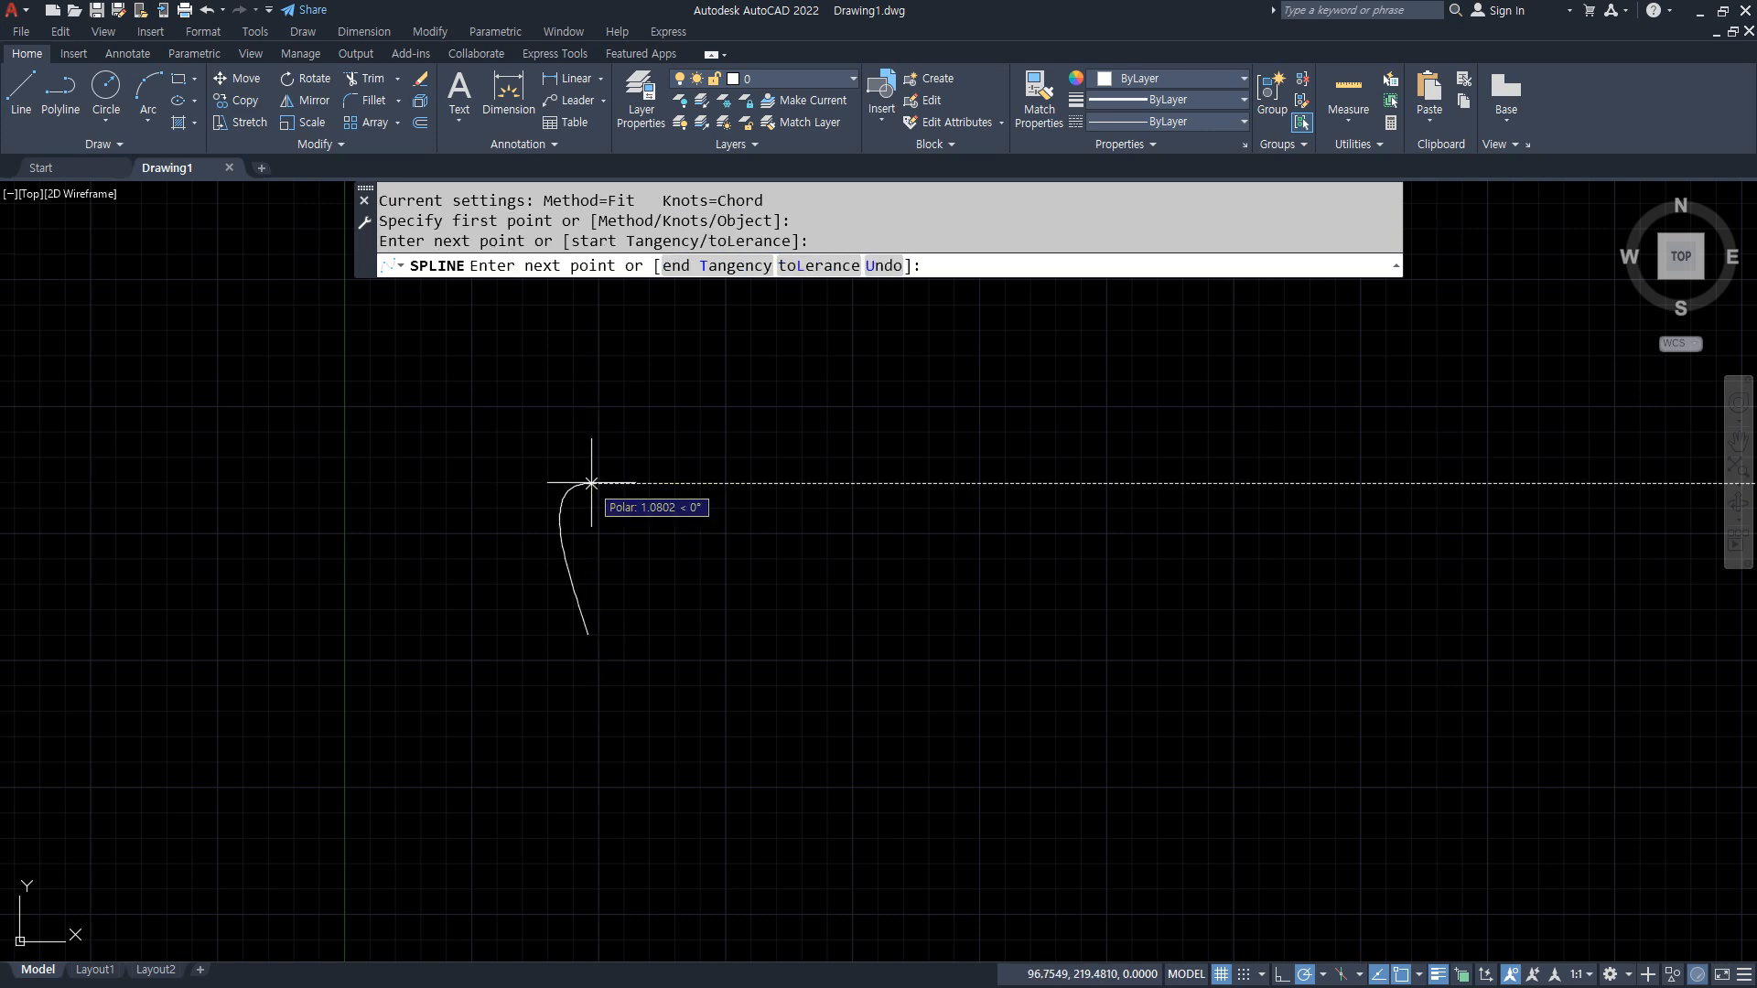
left_click(727, 469)
left_click(761, 633)
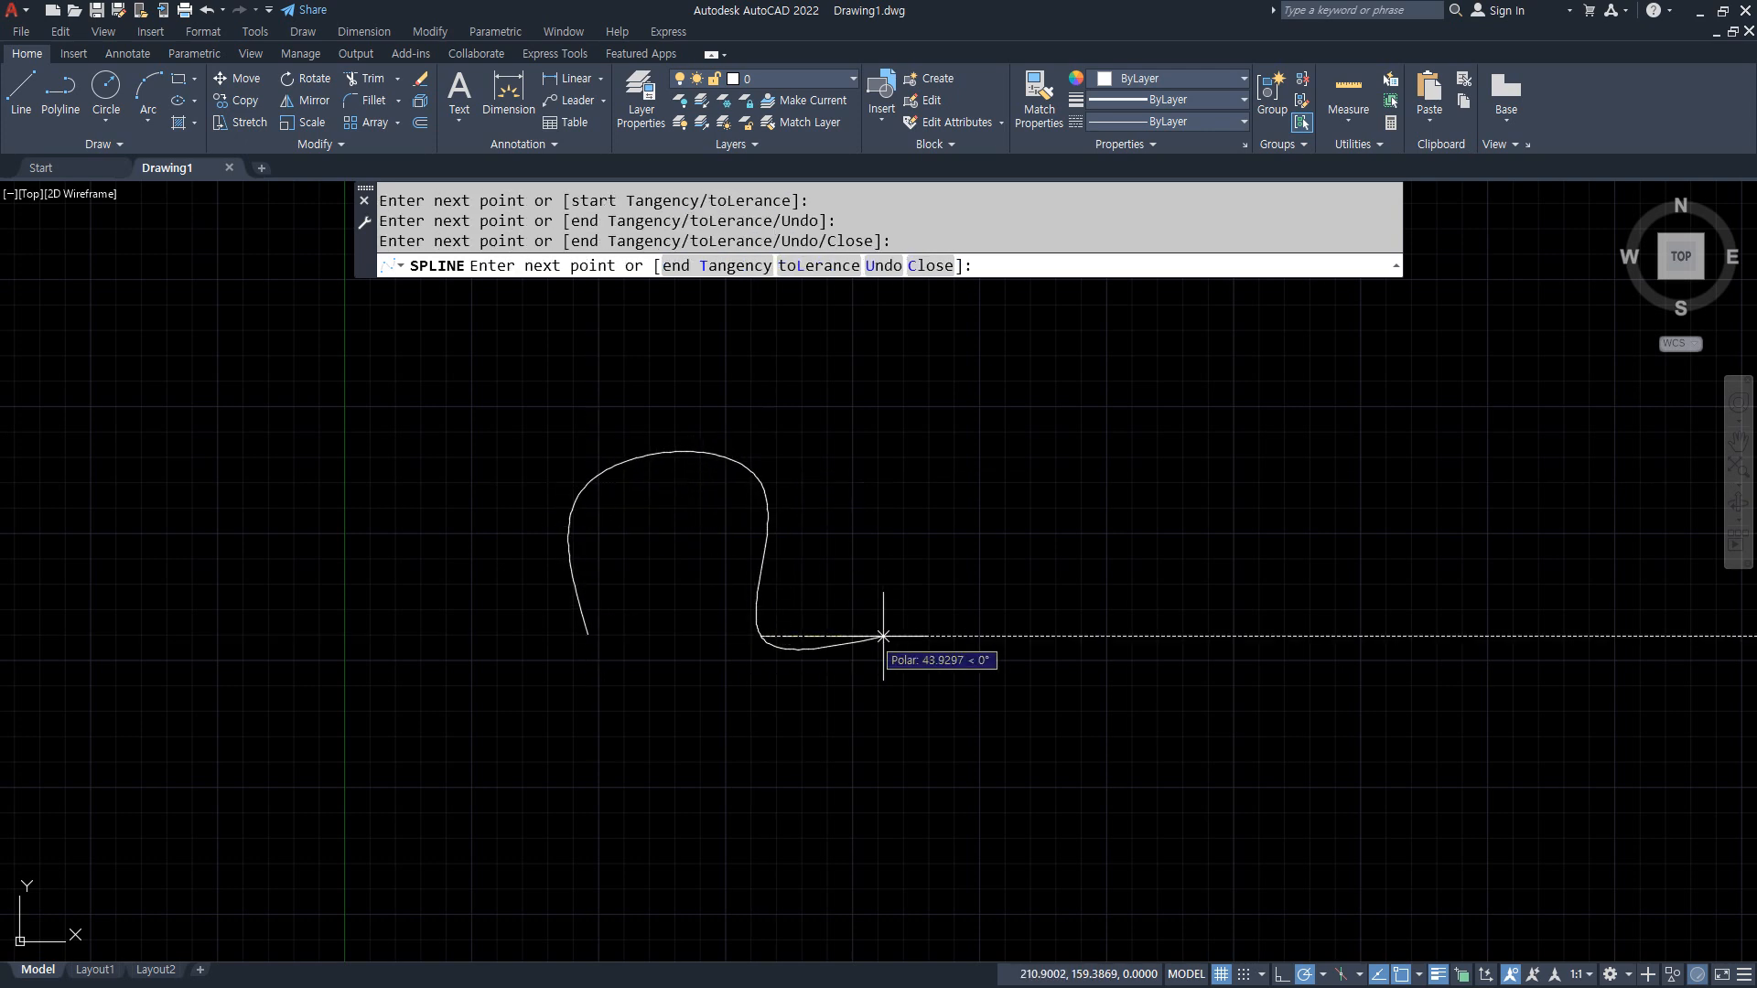
left_click(942, 634)
left_click(973, 549)
left_click(1124, 475)
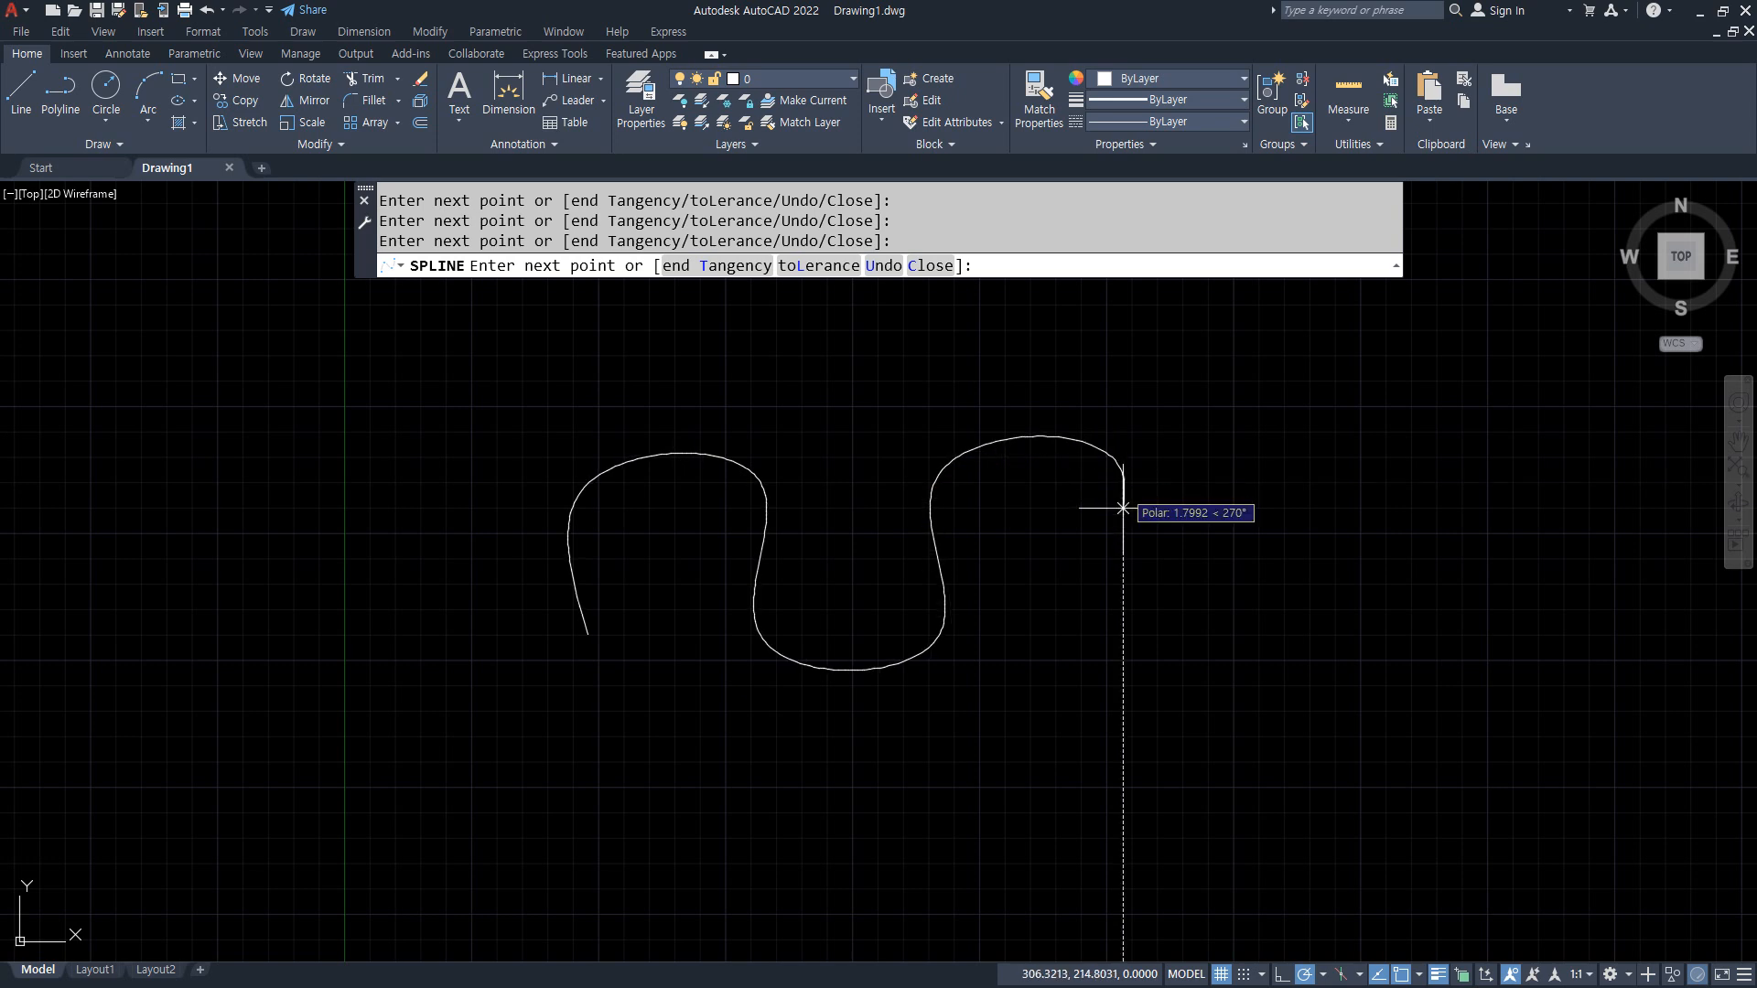
left_click(1124, 658)
left_click(1324, 652)
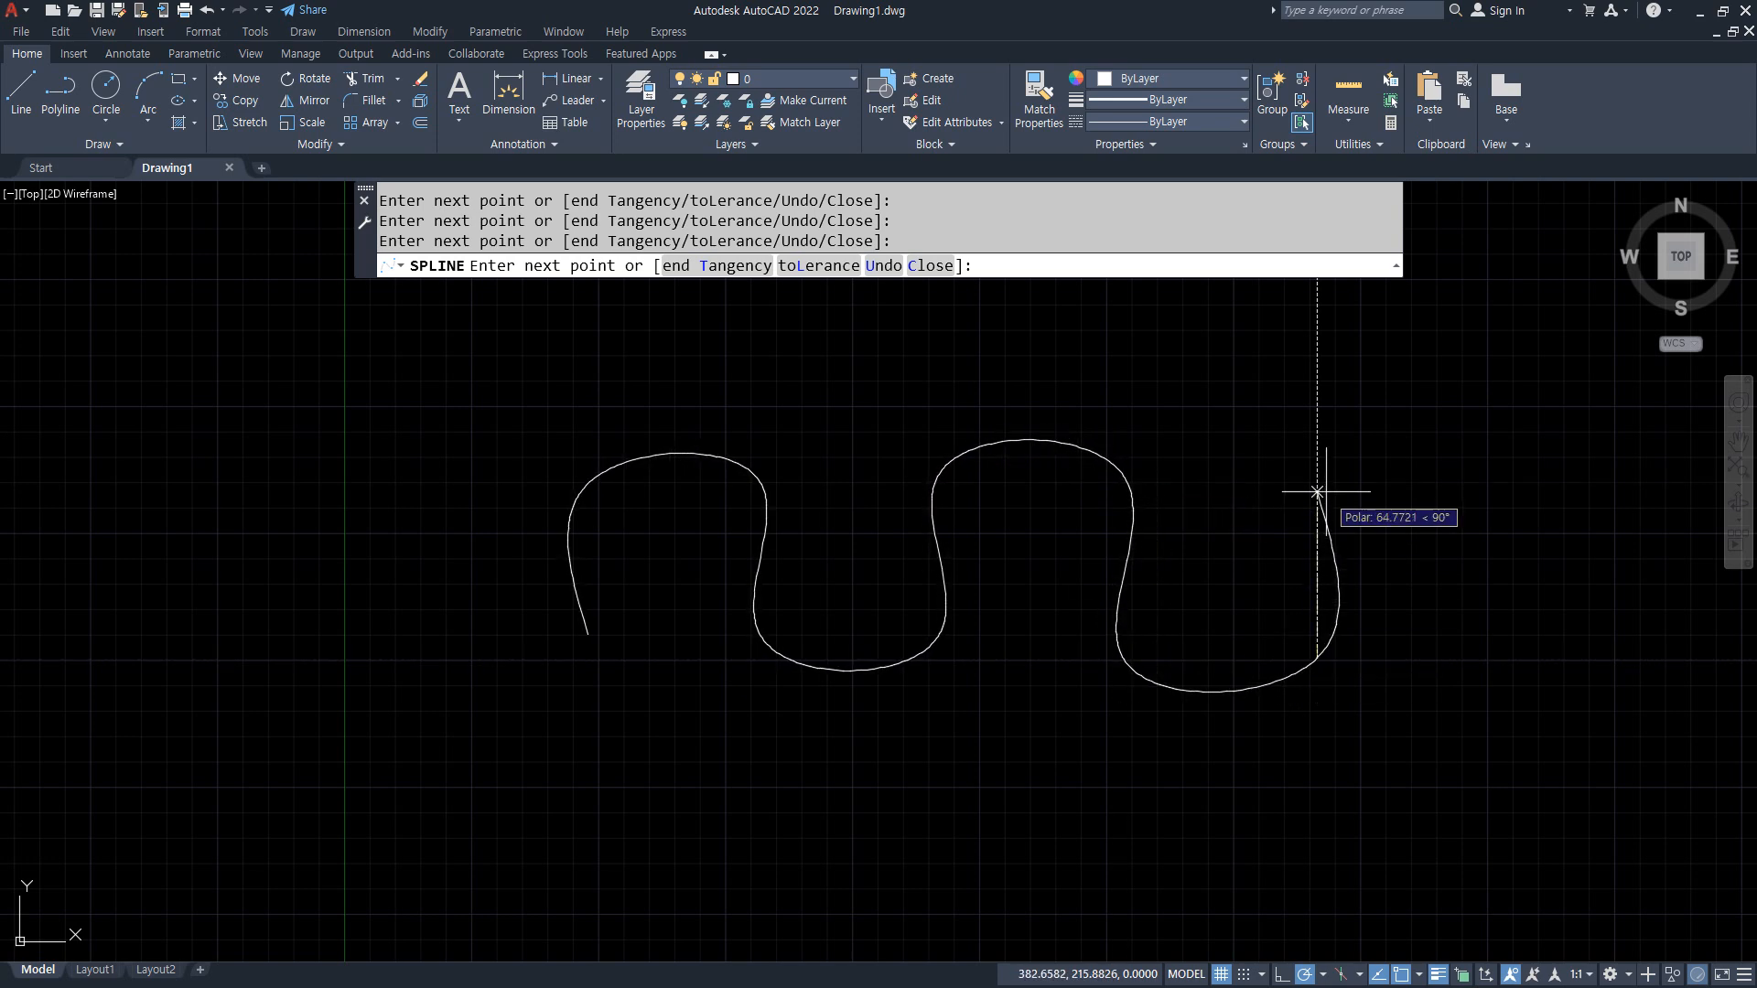
left_click(1318, 472)
left_click(1477, 472)
left_click(1501, 659)
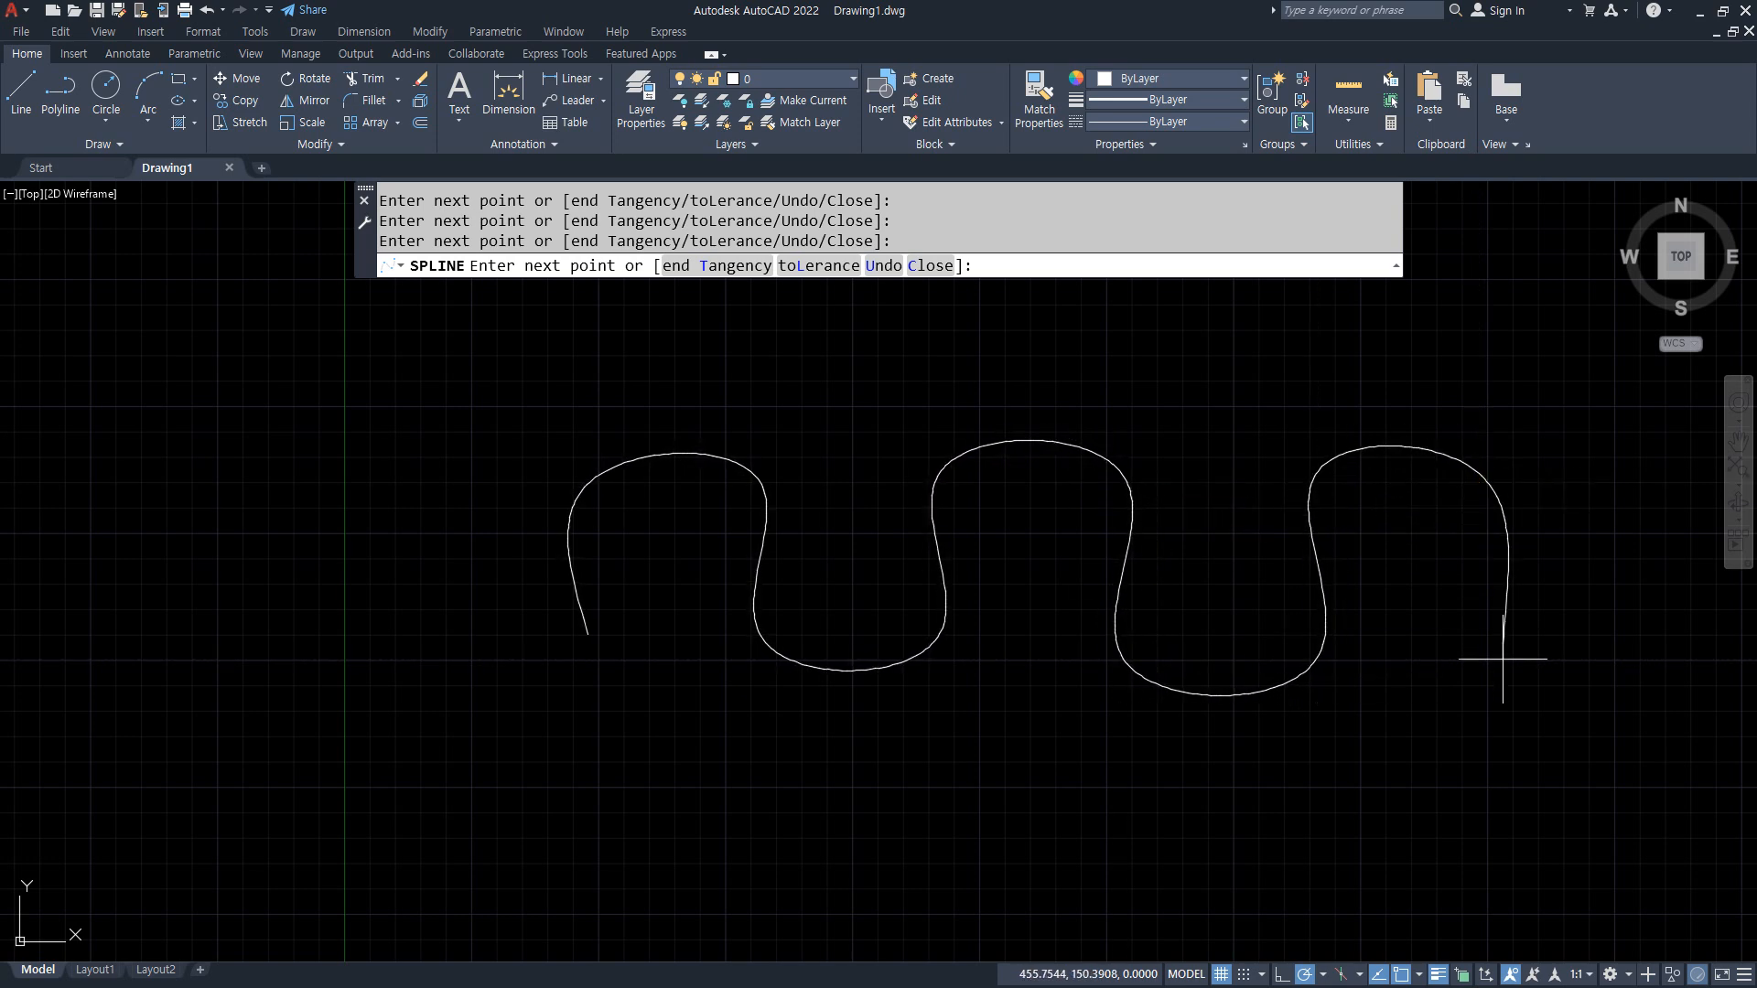
key("Return")
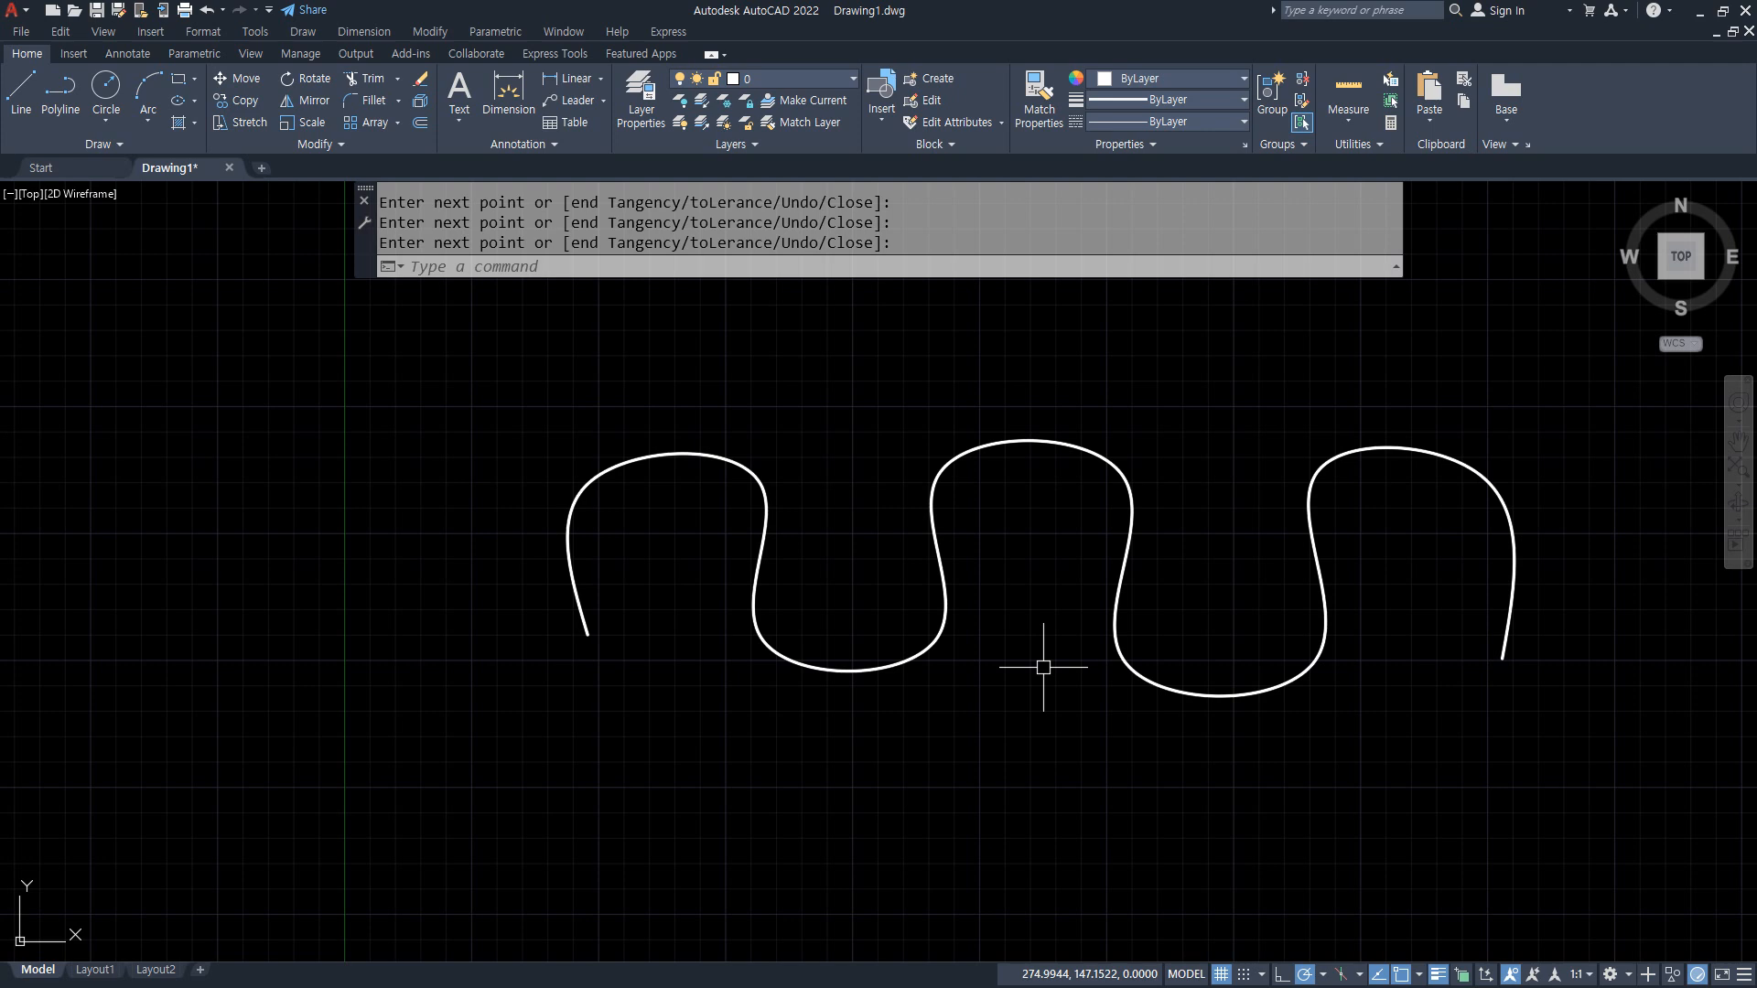
Step: Erase the freehand wavy spline from the drawing
key("Escape")
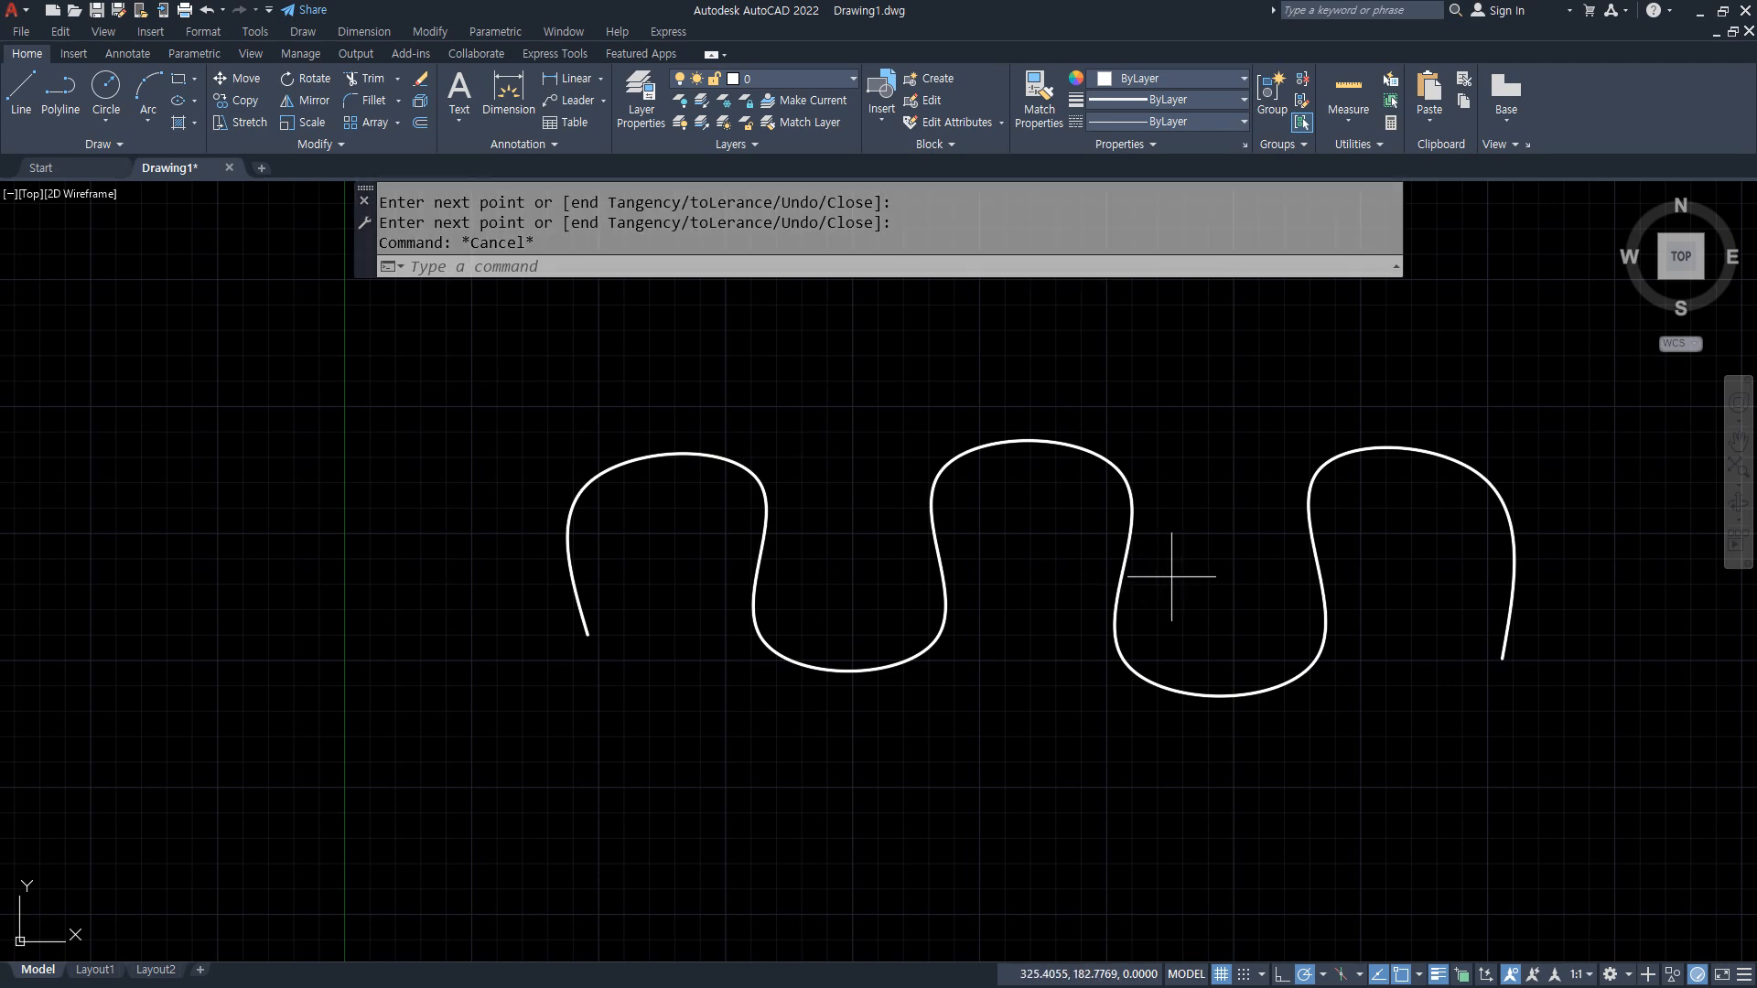
left_click_drag(1168, 576, 1015, 520)
key("Delete")
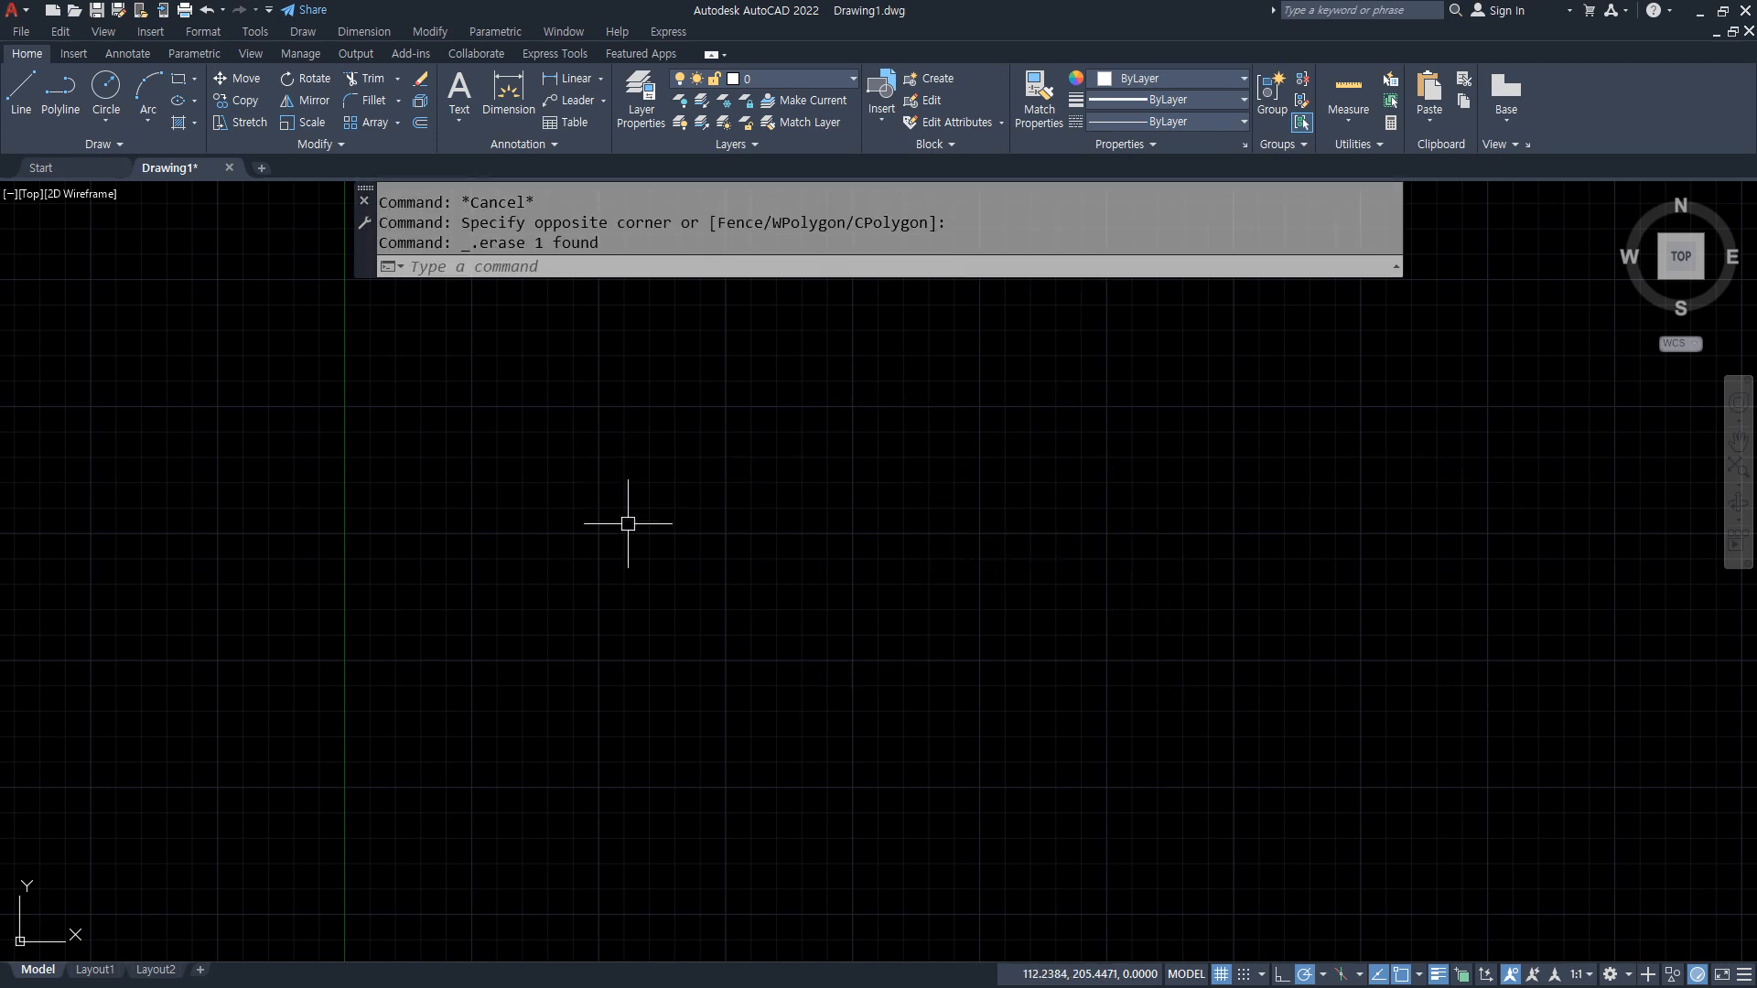
Step: Begin a square-wave line at about 50,150 with 50-unit segments going up, across to the right and down
type("l")
key("Return")
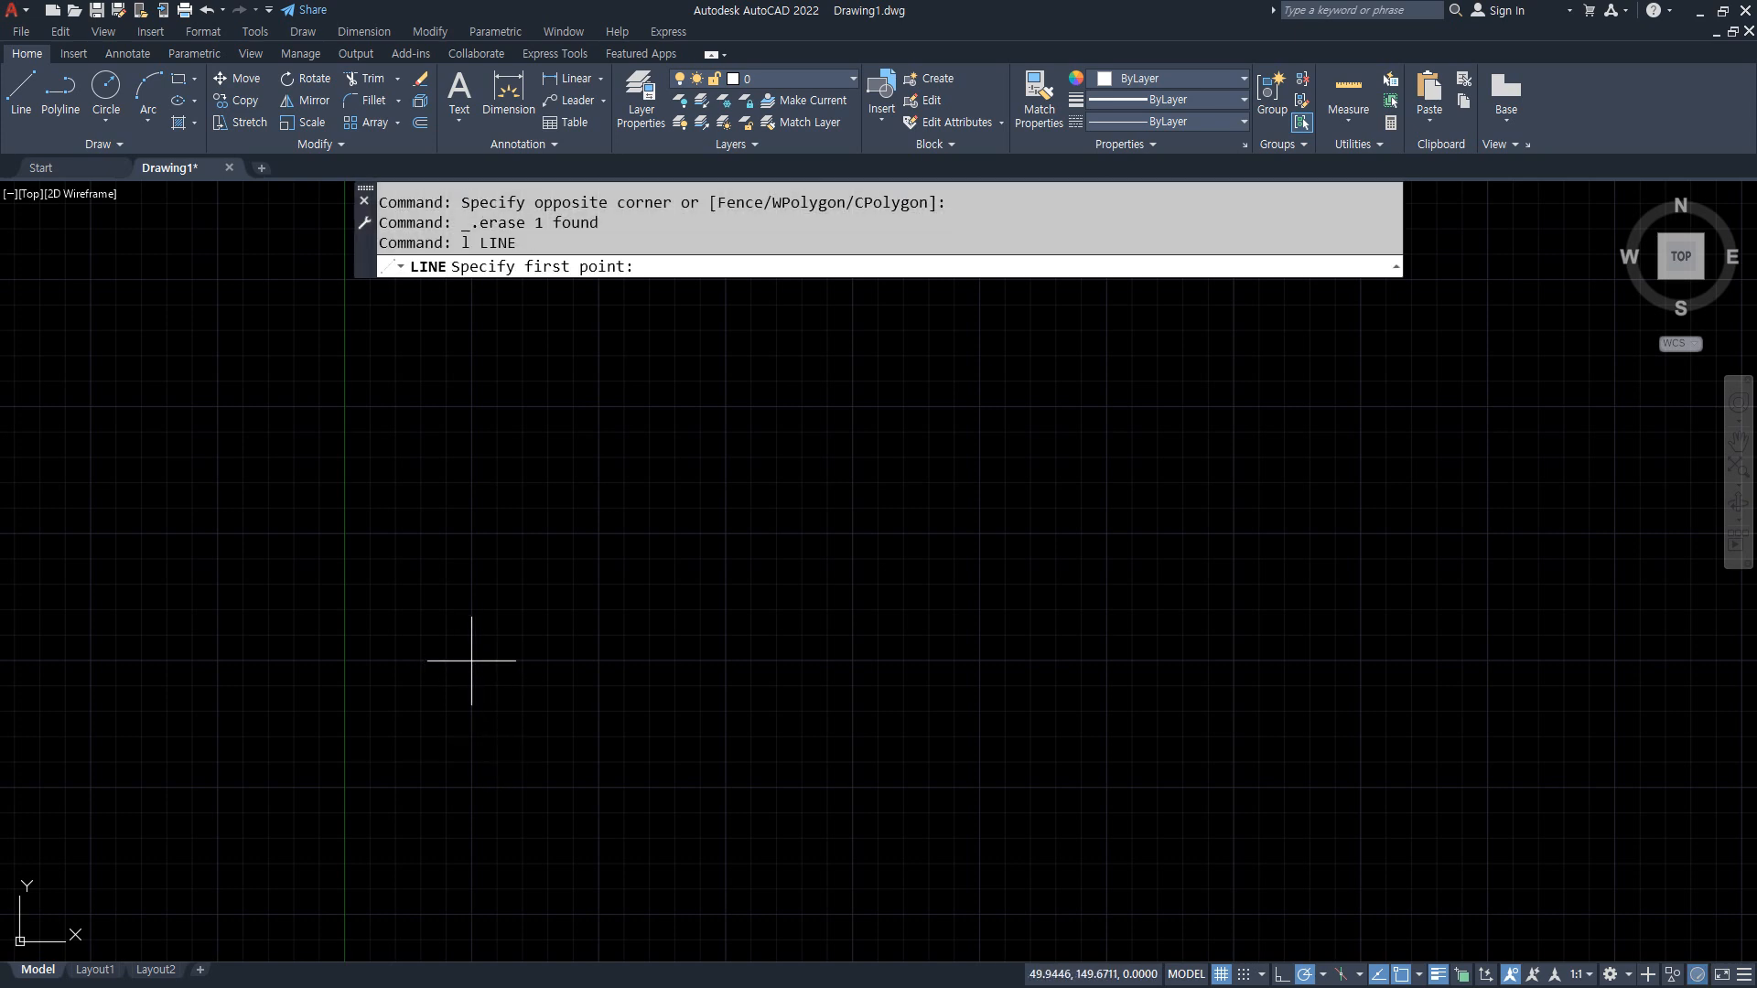
left_click(470, 660)
type("50")
key("Return")
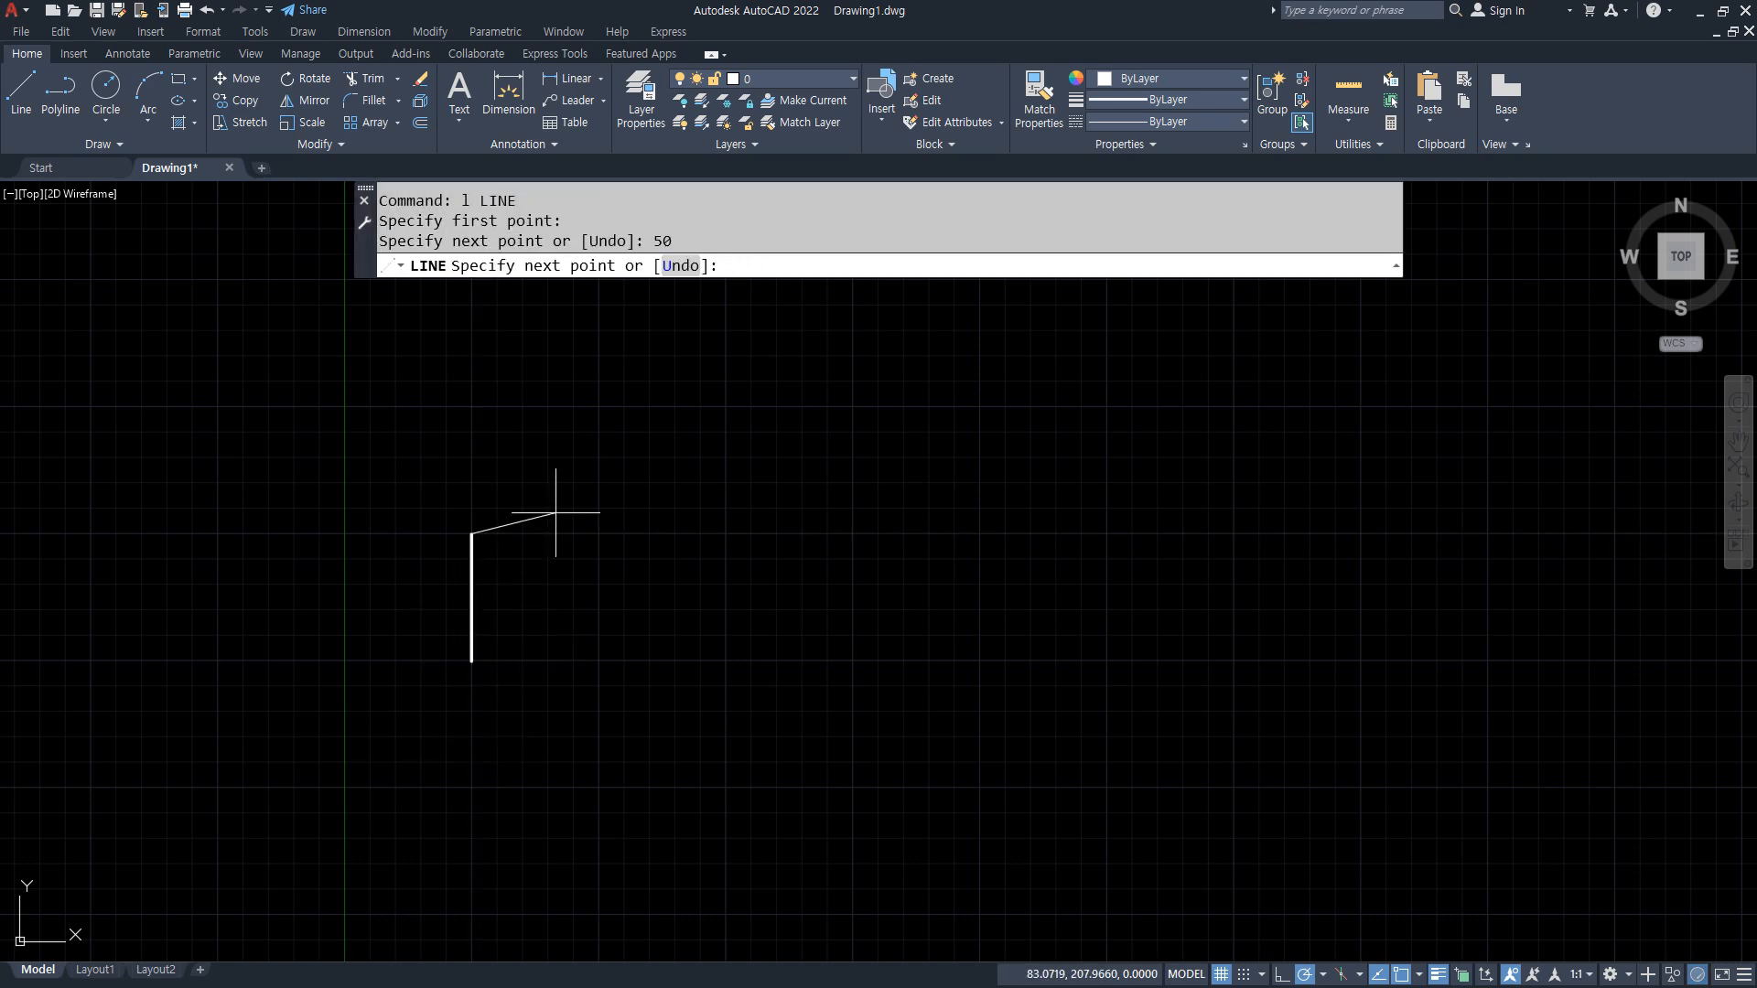
type("50")
key("Return")
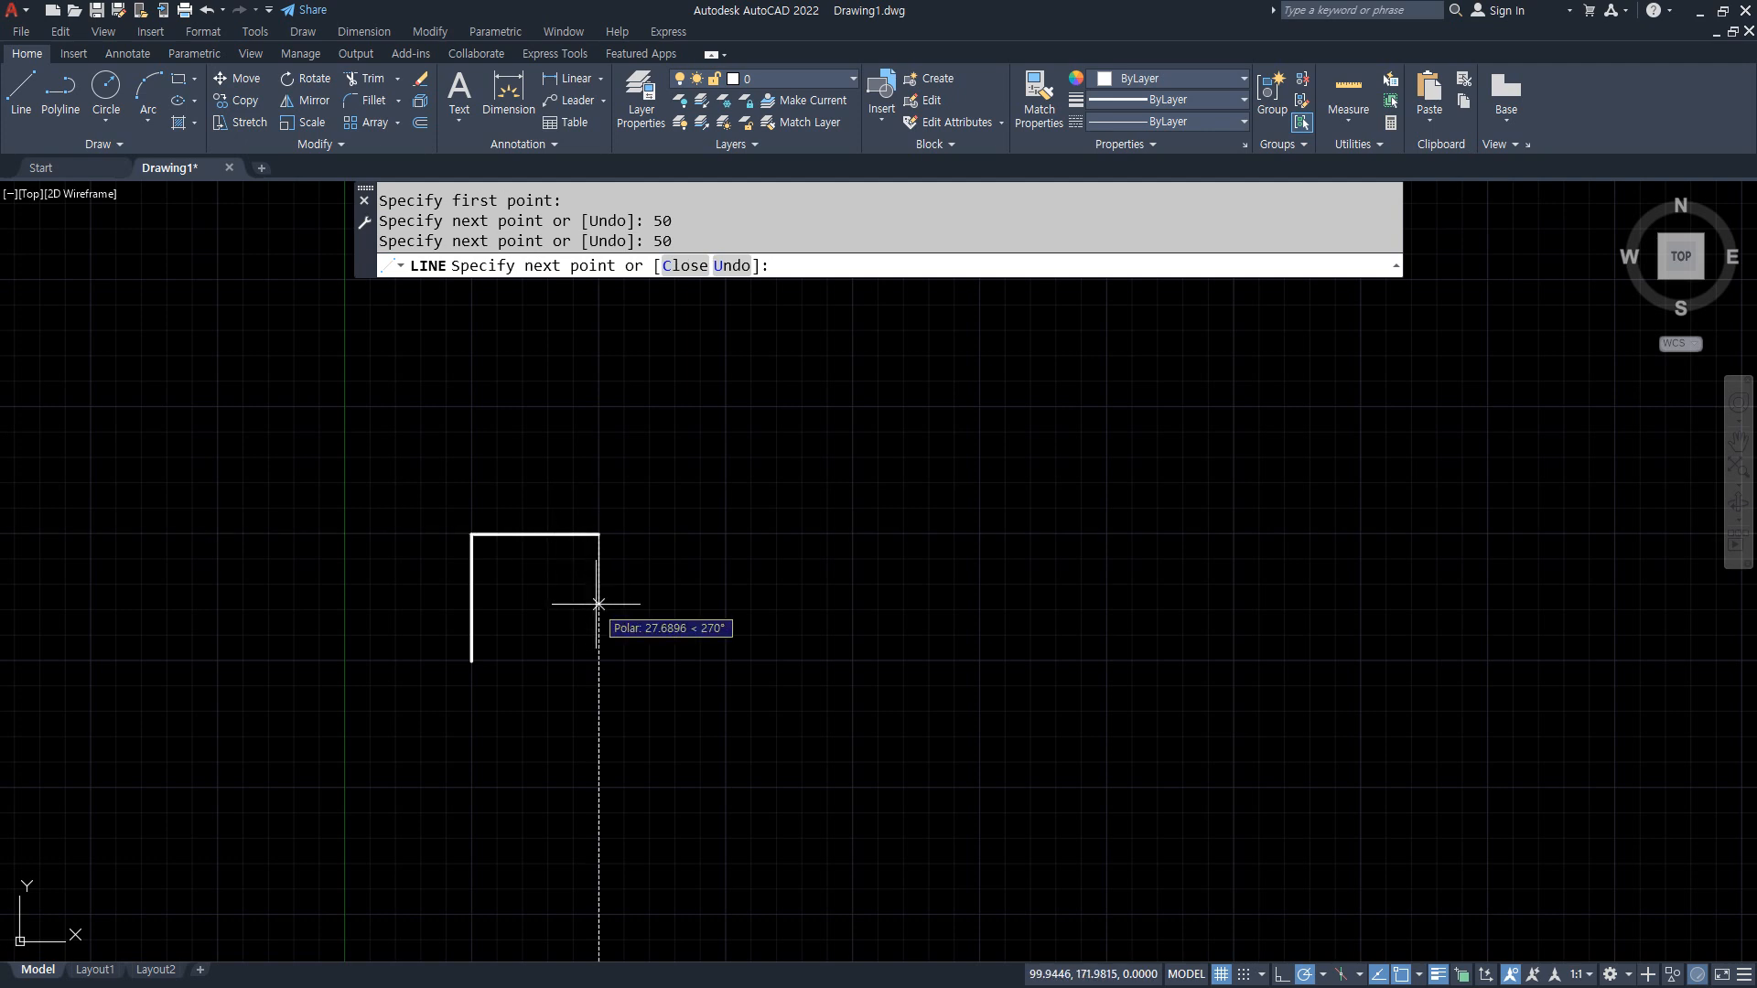
type("50")
key("Return")
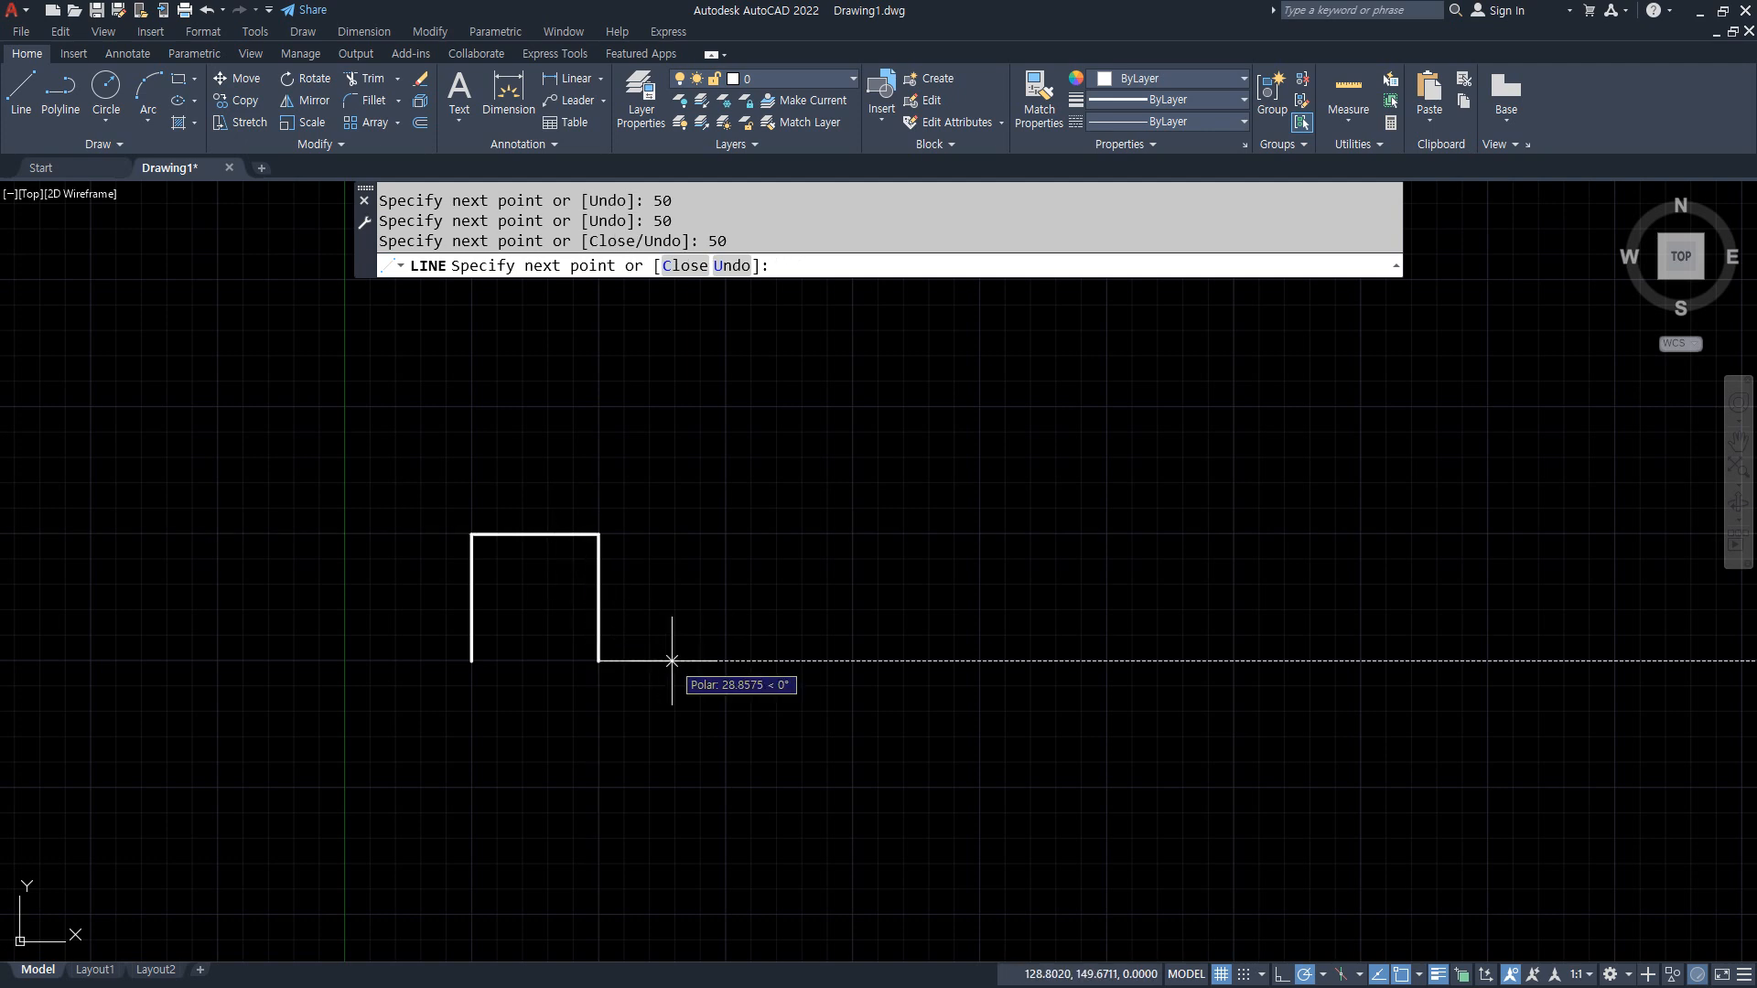
Step: Continue the square wave with 50-unit line segments to the right, up, right and down, forming the second crest
type("50")
key("Return")
type("50")
key("Return")
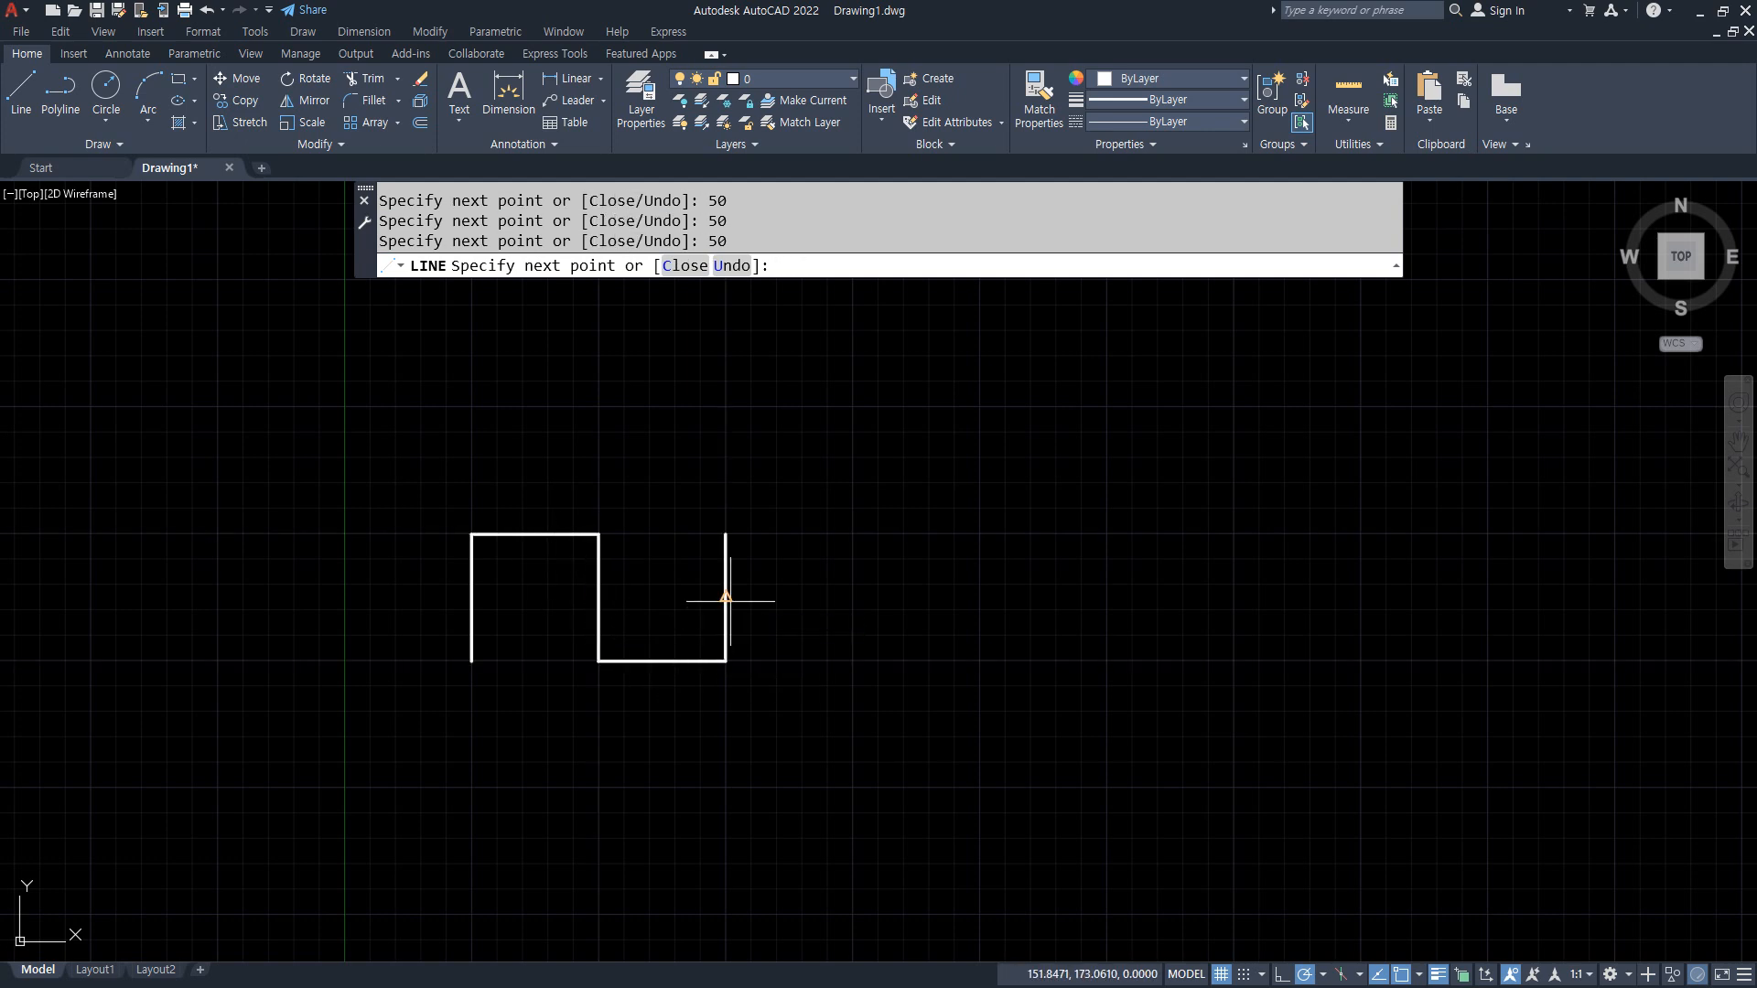
type("50")
key("Return")
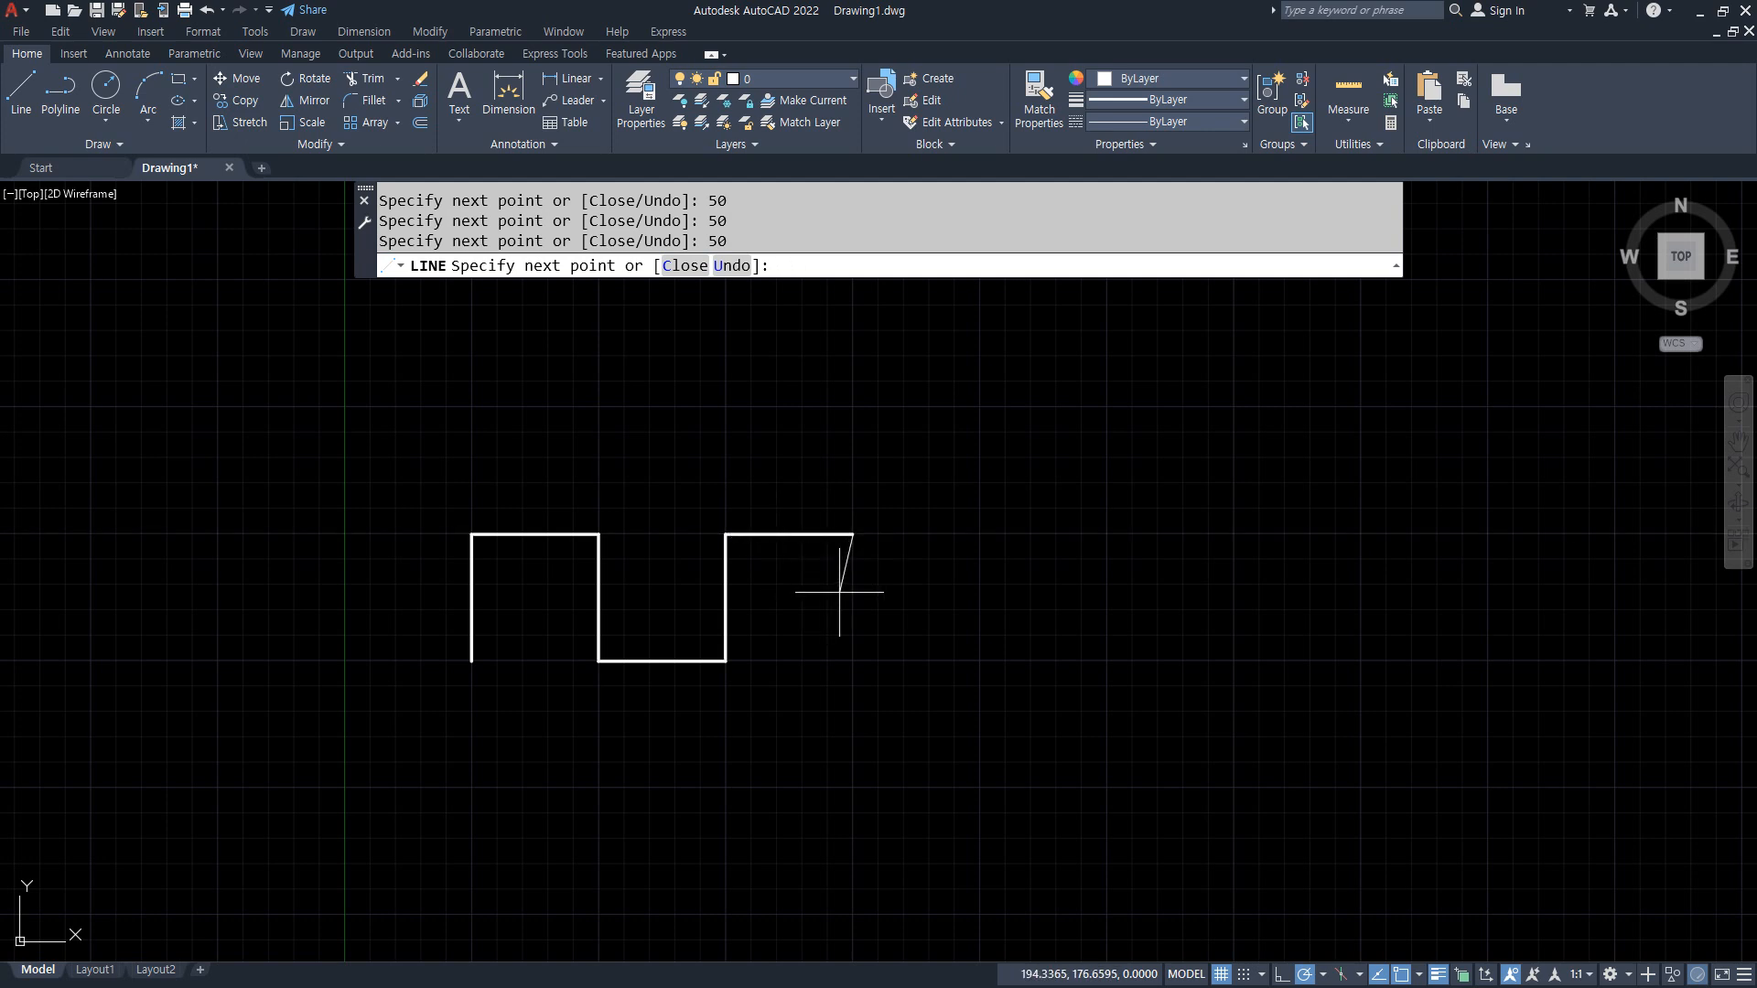
type("50")
key("Return")
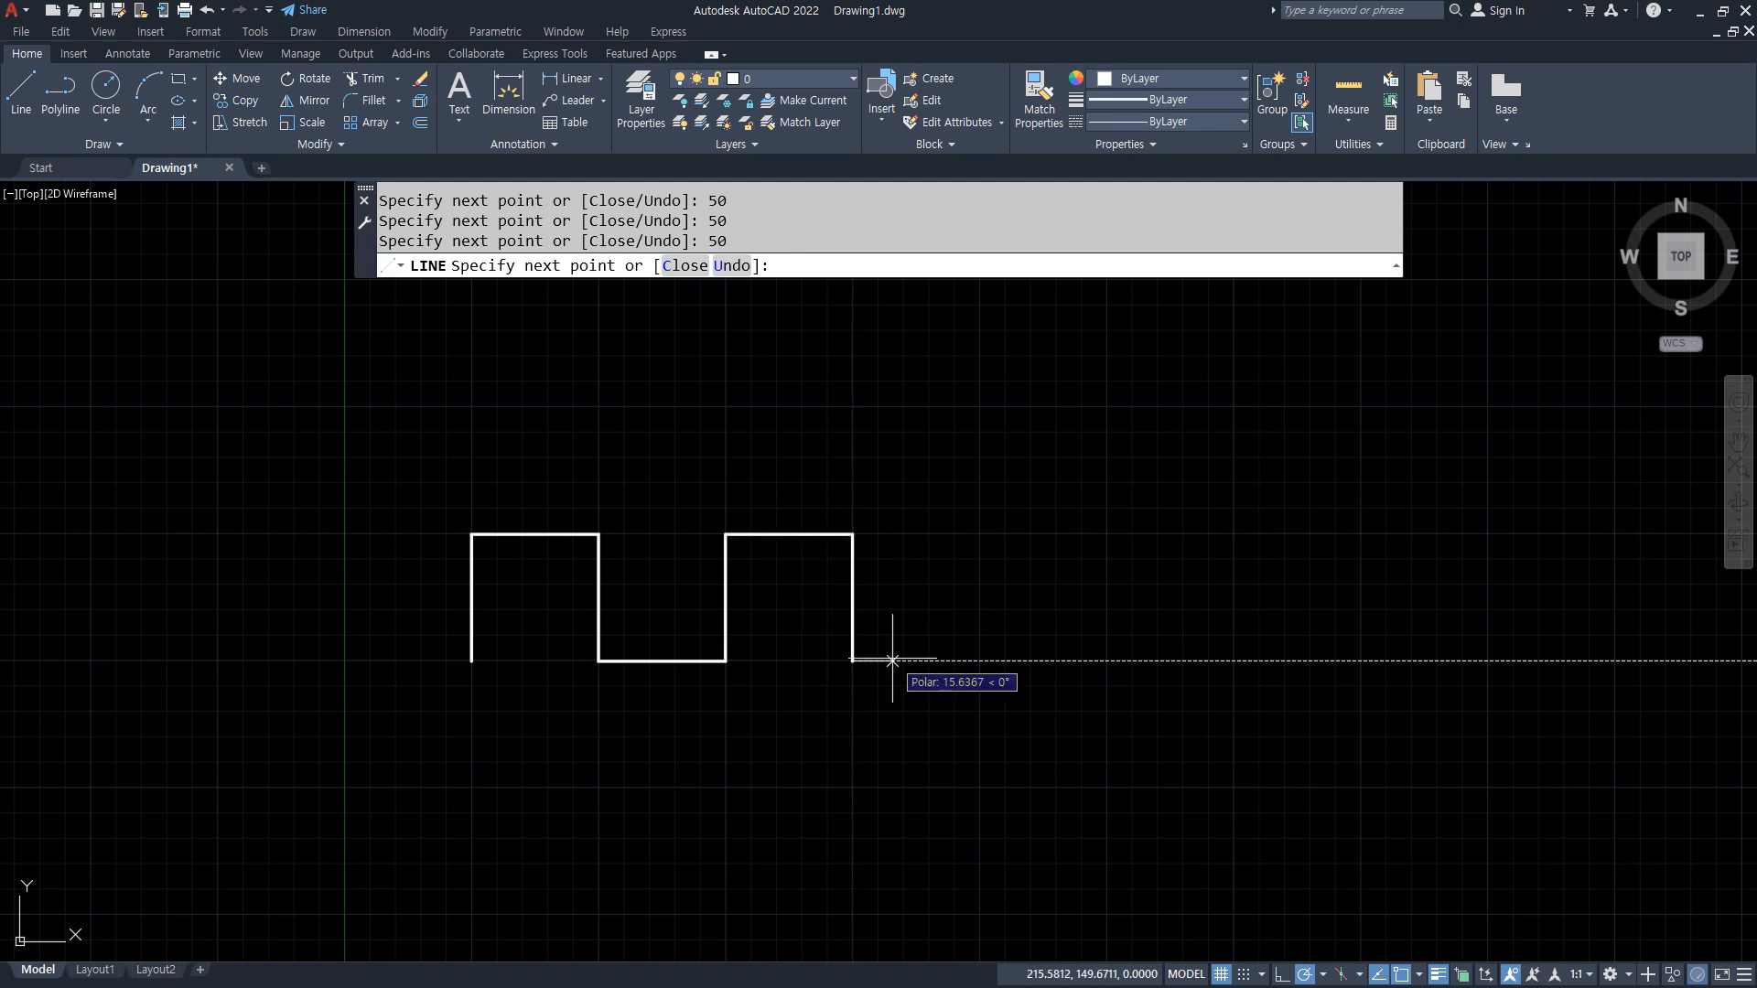
Step: Complete the third crest of the square wave with 50-unit segments right, up, right and down, and end the line
type("50")
key("Return")
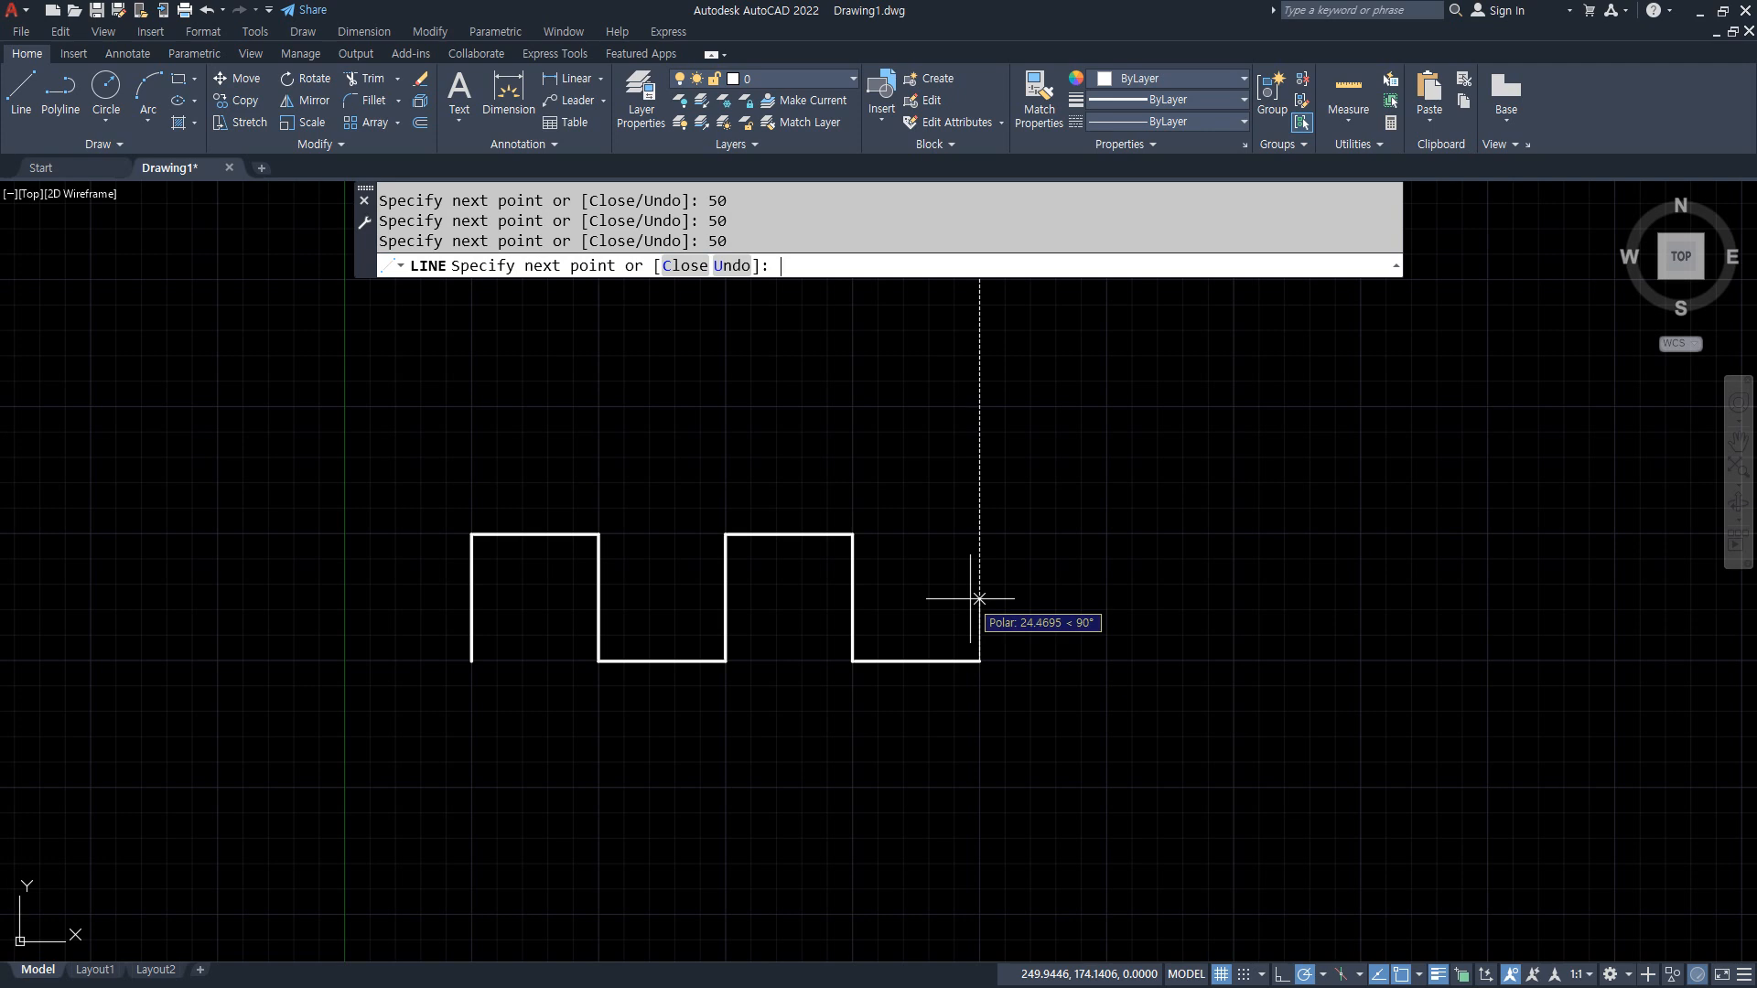
type("50")
key("Return")
key("Return")
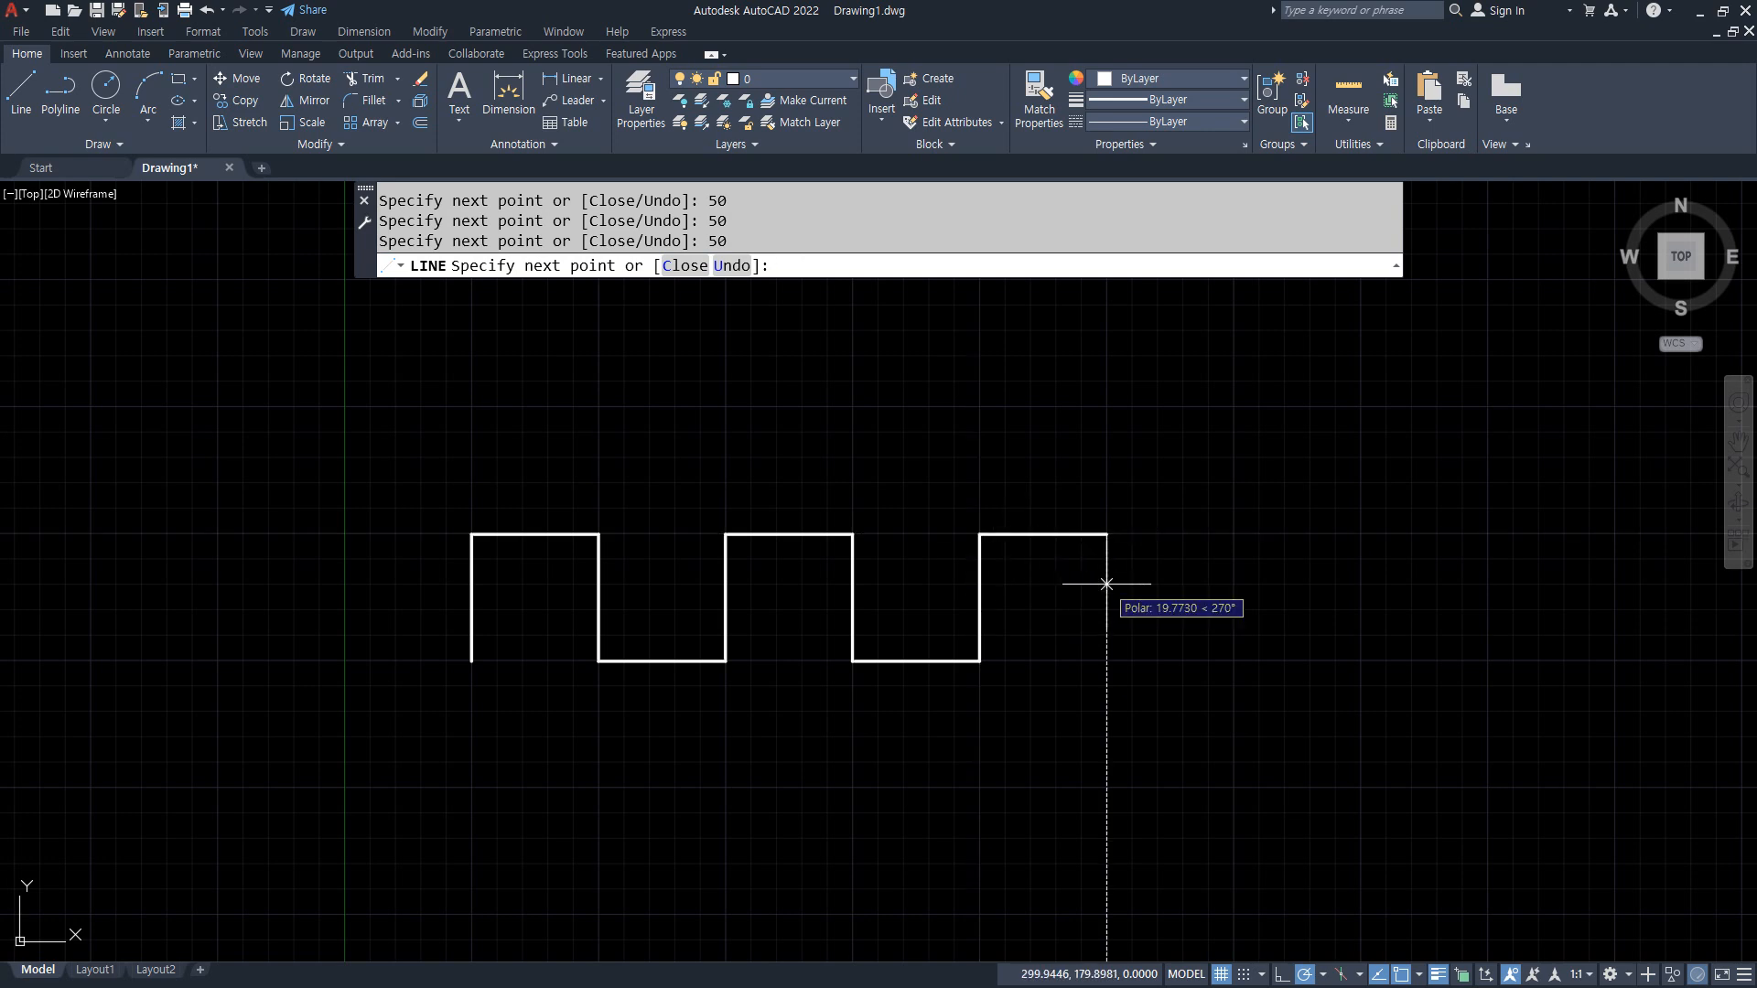
type("50")
key("Return")
middle_click_drag(803, 733, 851, 675)
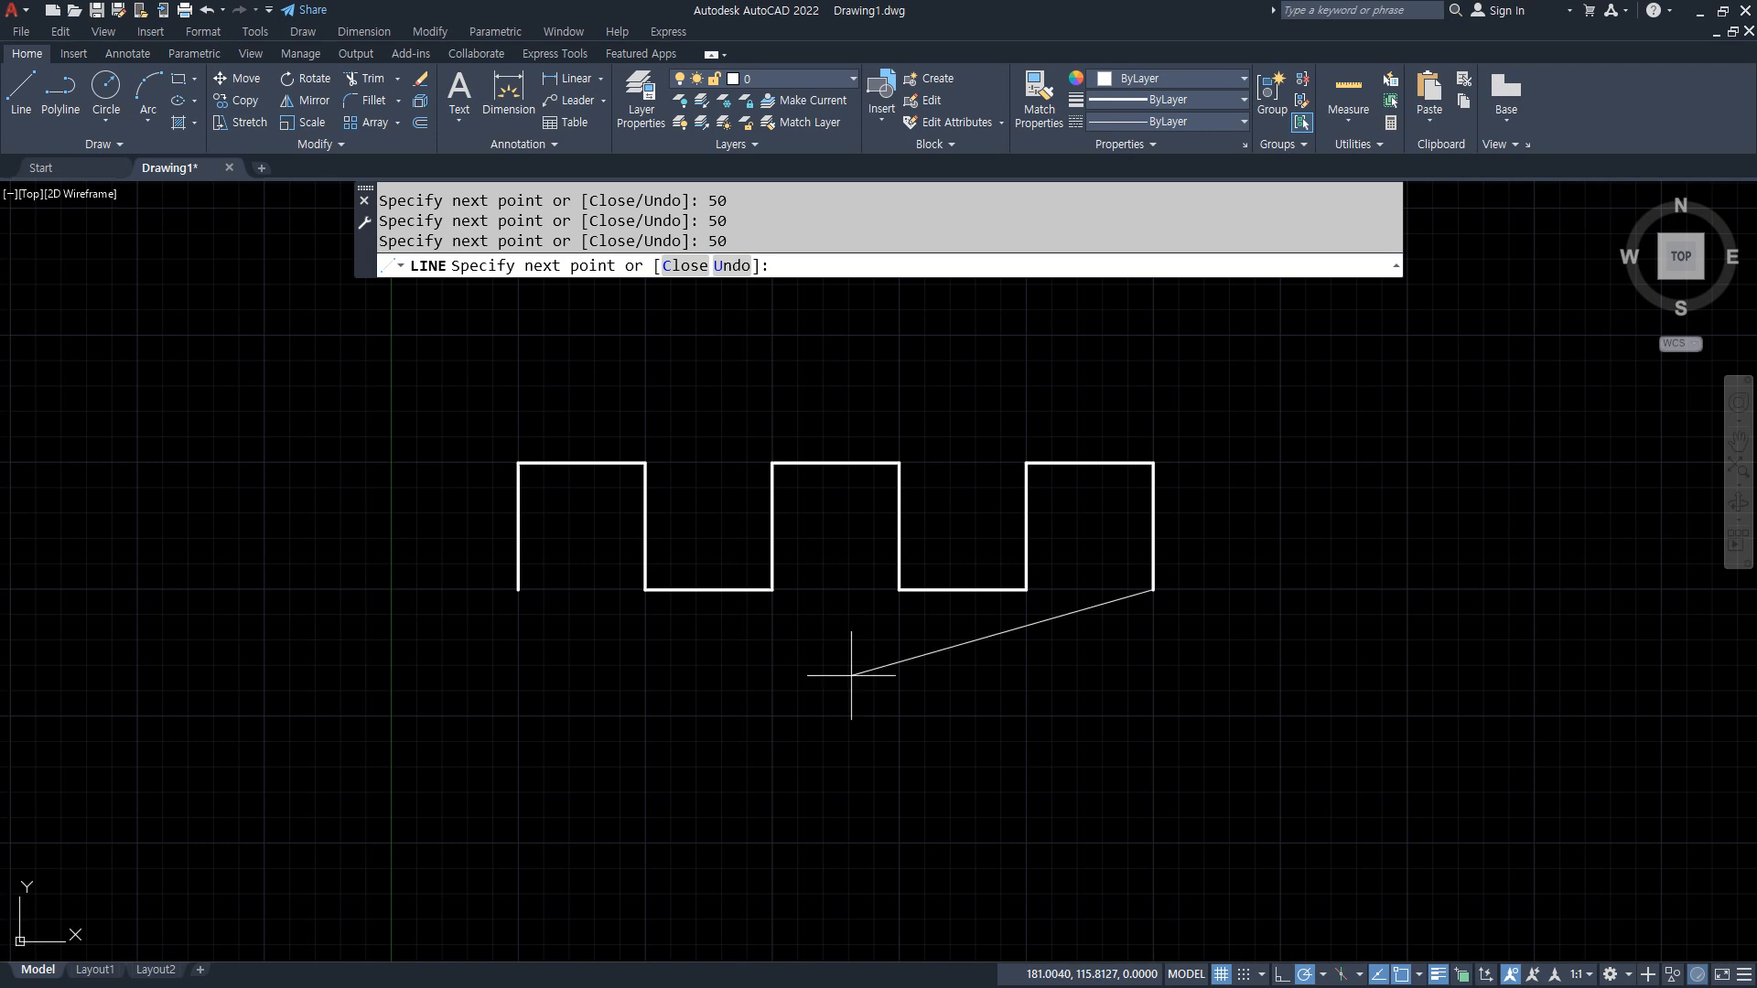
key("Return")
Step: Begin a second square-wave line below the first at about 51,49, with 50-unit segments up, right and down
key("Return")
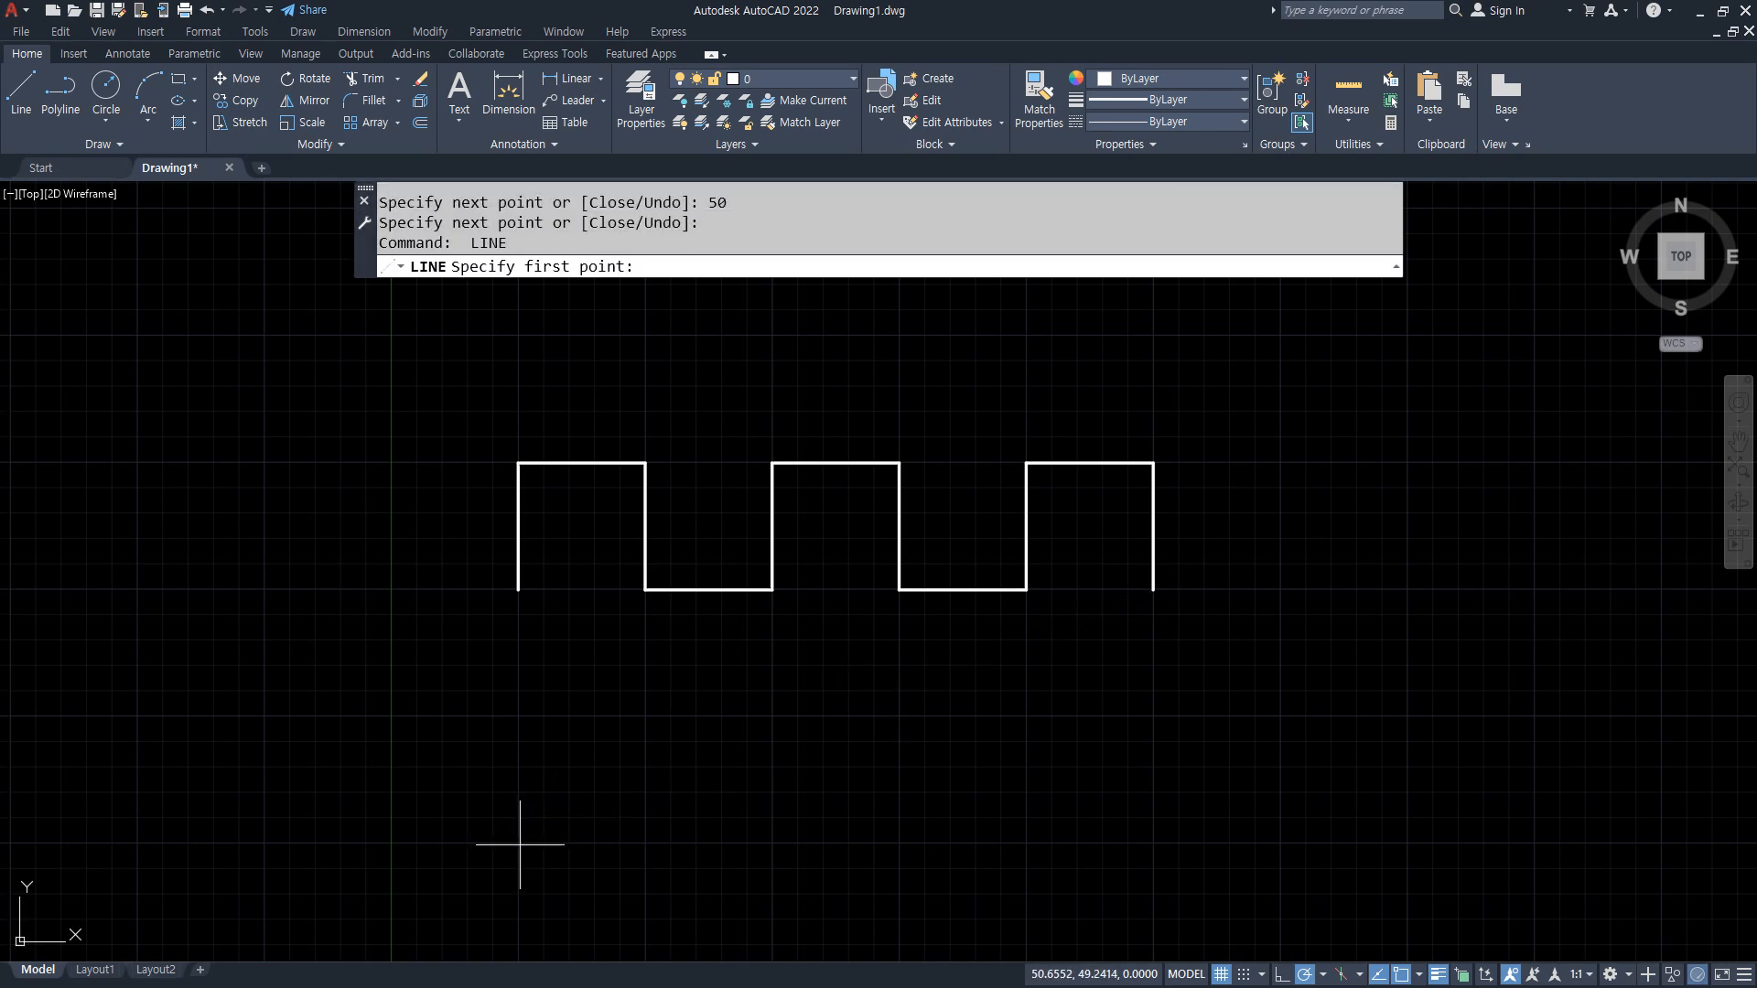
left_click(520, 843)
key("Return")
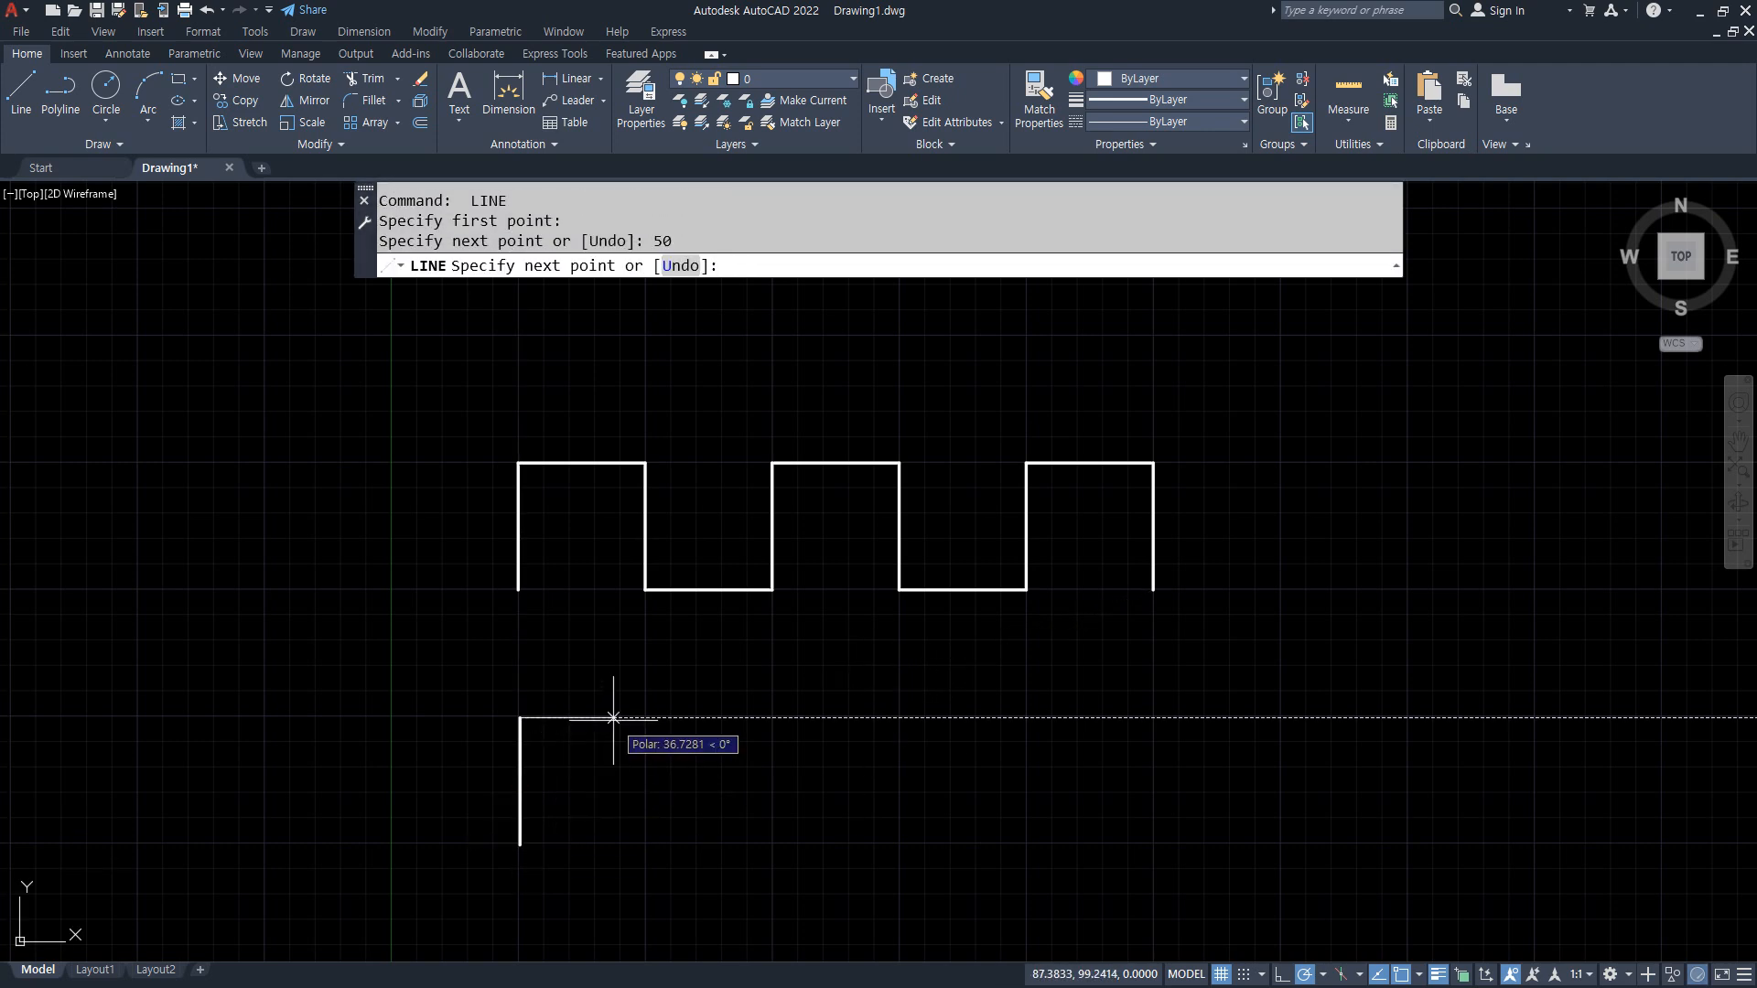
type("50")
key("Return")
type("50")
Step: Add the lower square wave's second crest with 50-unit line segments going right, up, right and down
key("Return")
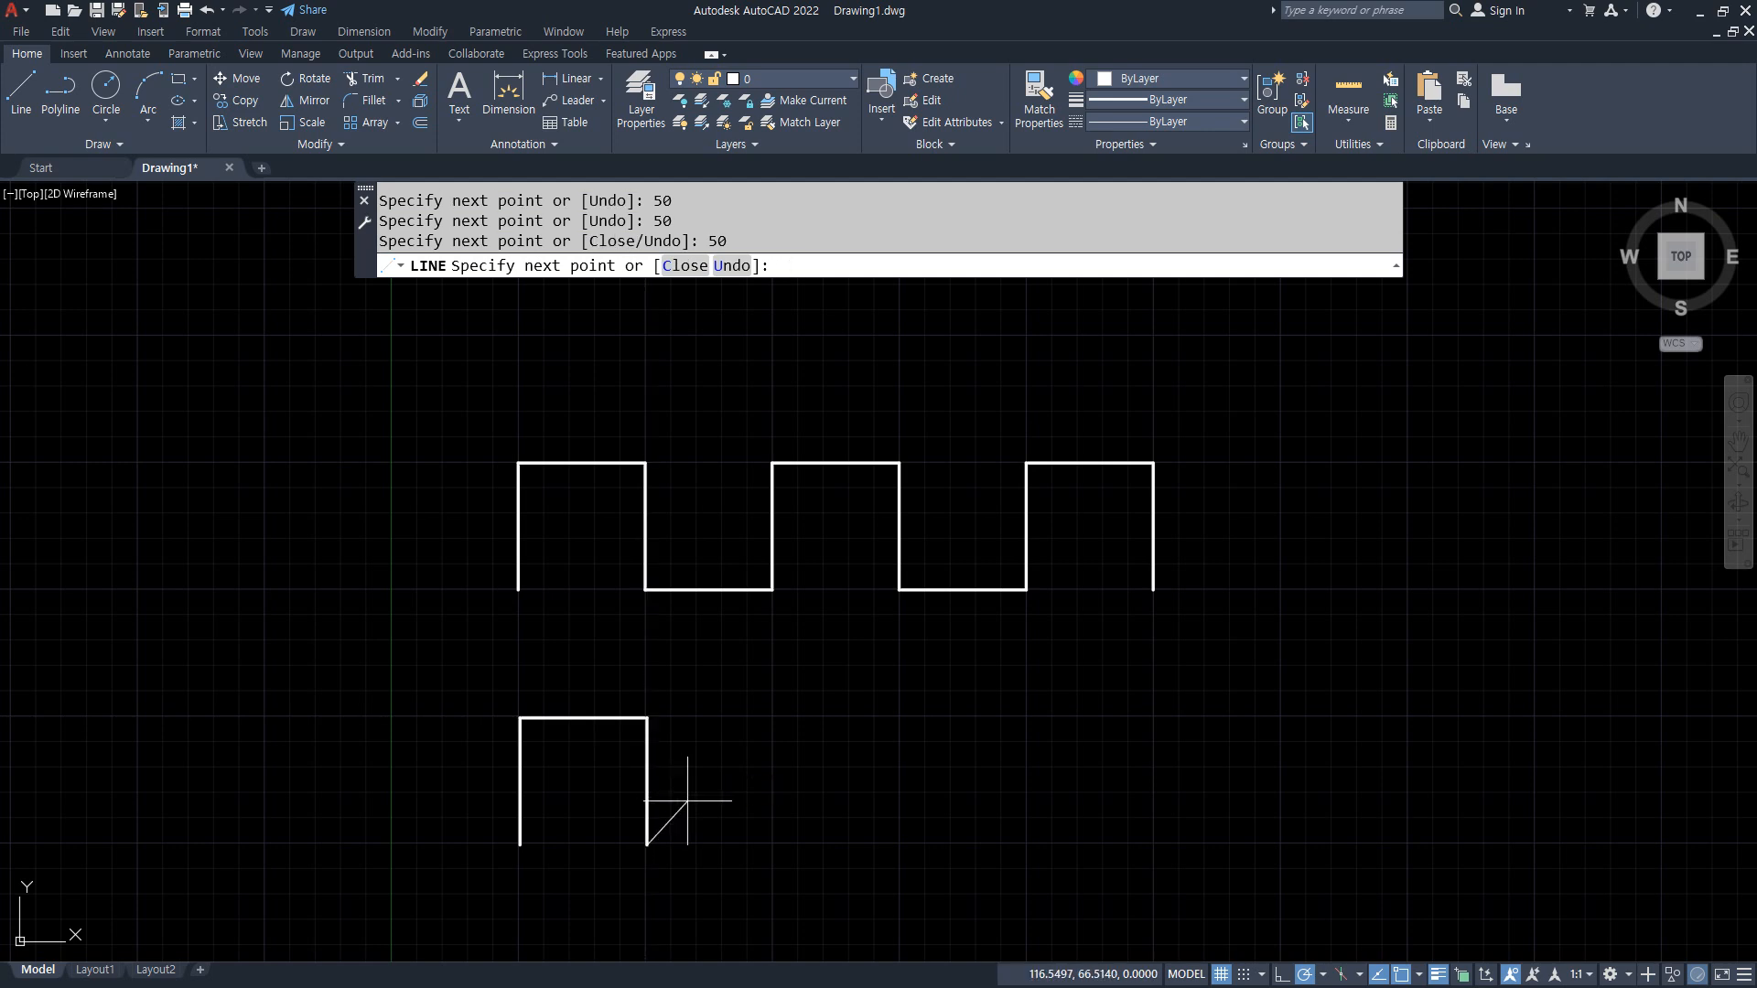
key("Return")
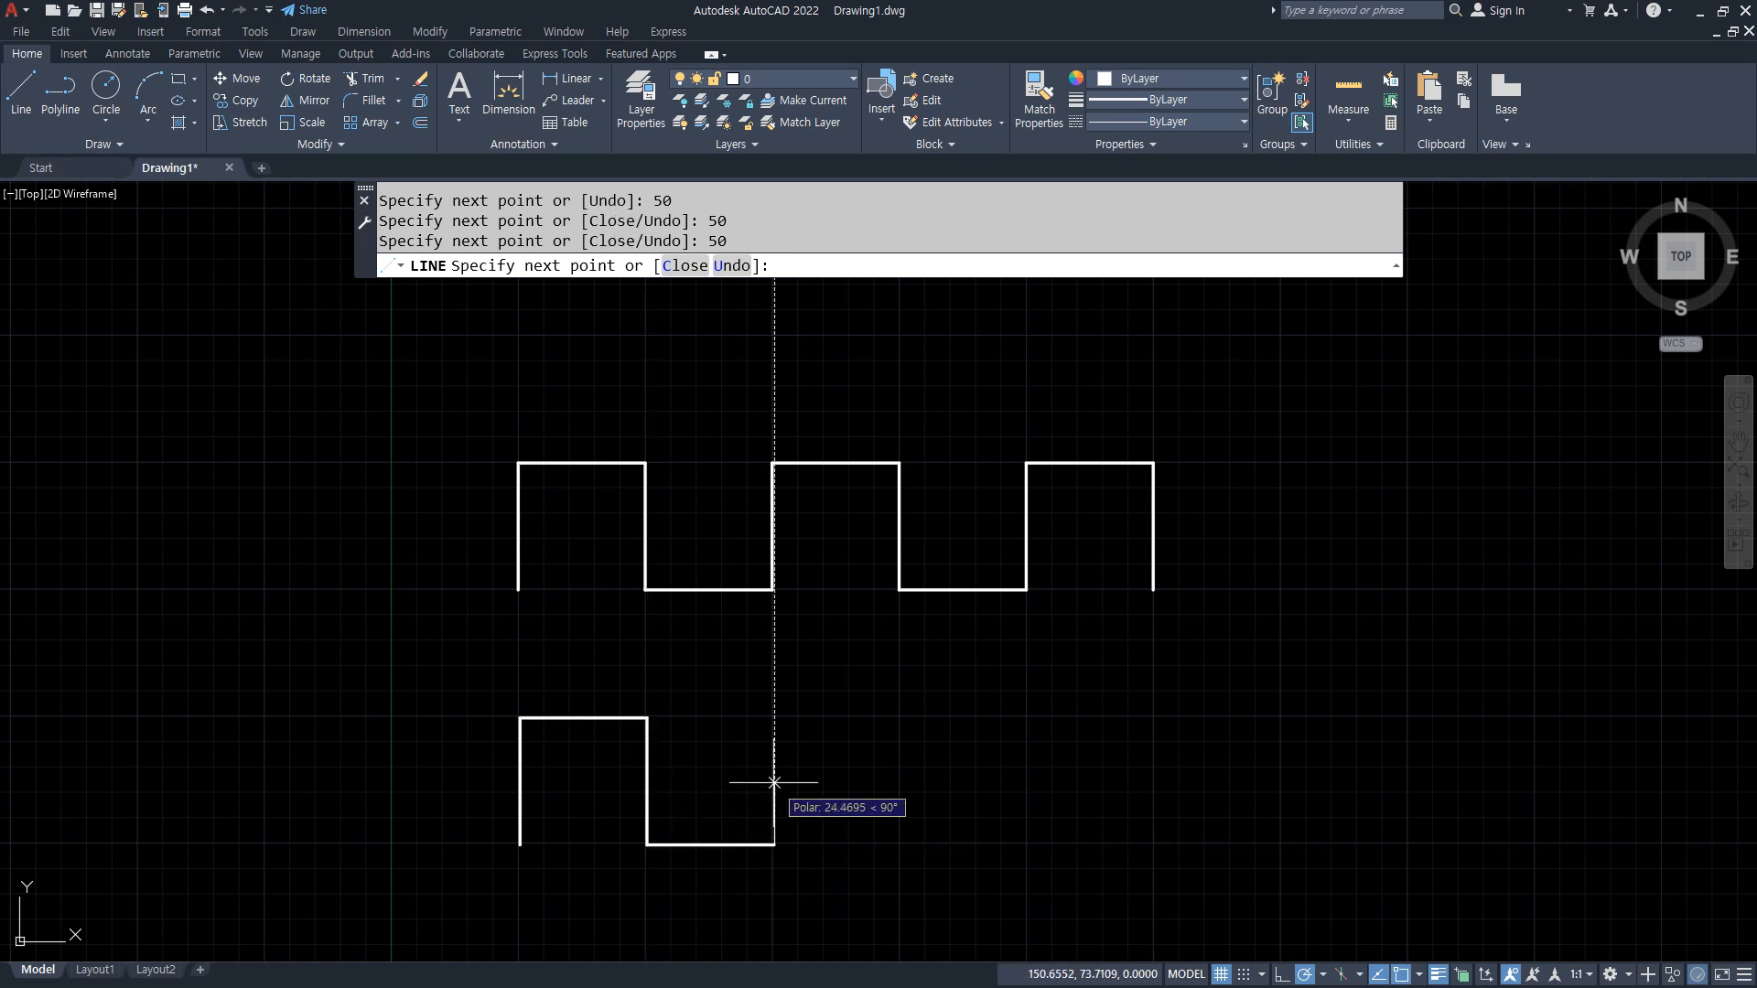
type("50")
key("Return")
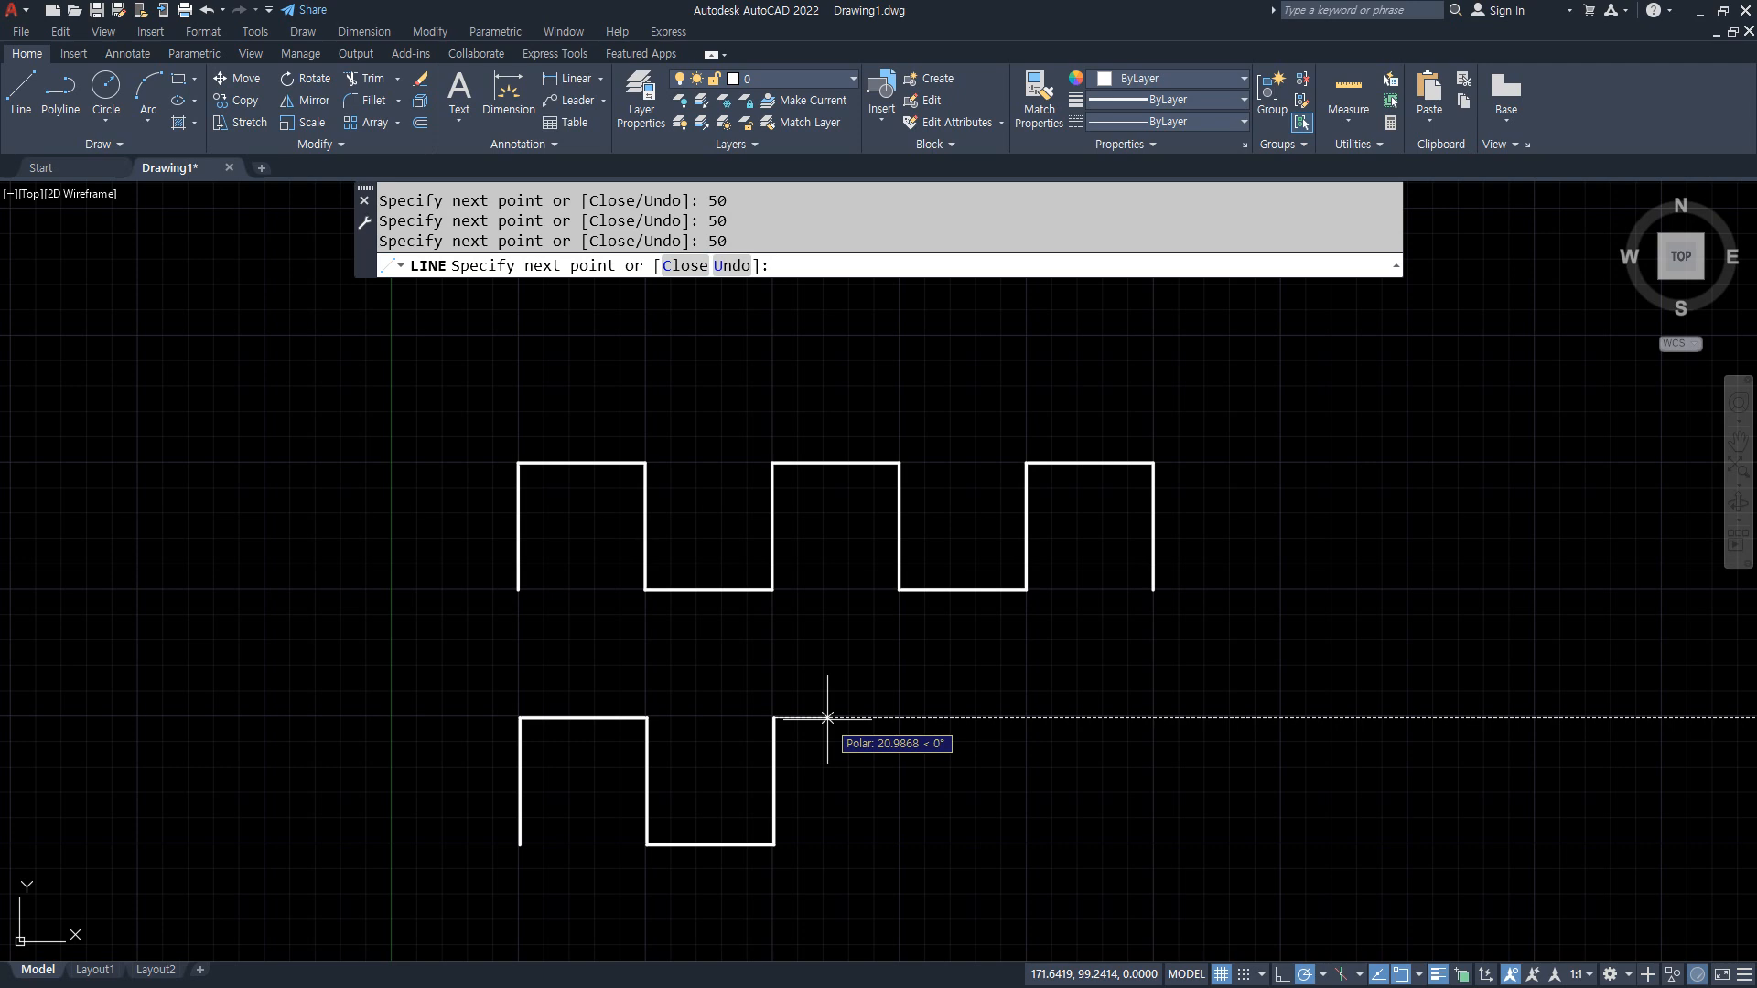
type("50")
key("Return")
type("50")
Step: Finish the lower square wave with a third crest of 50-unit segments right, up, right and down, ending the line
key("Return")
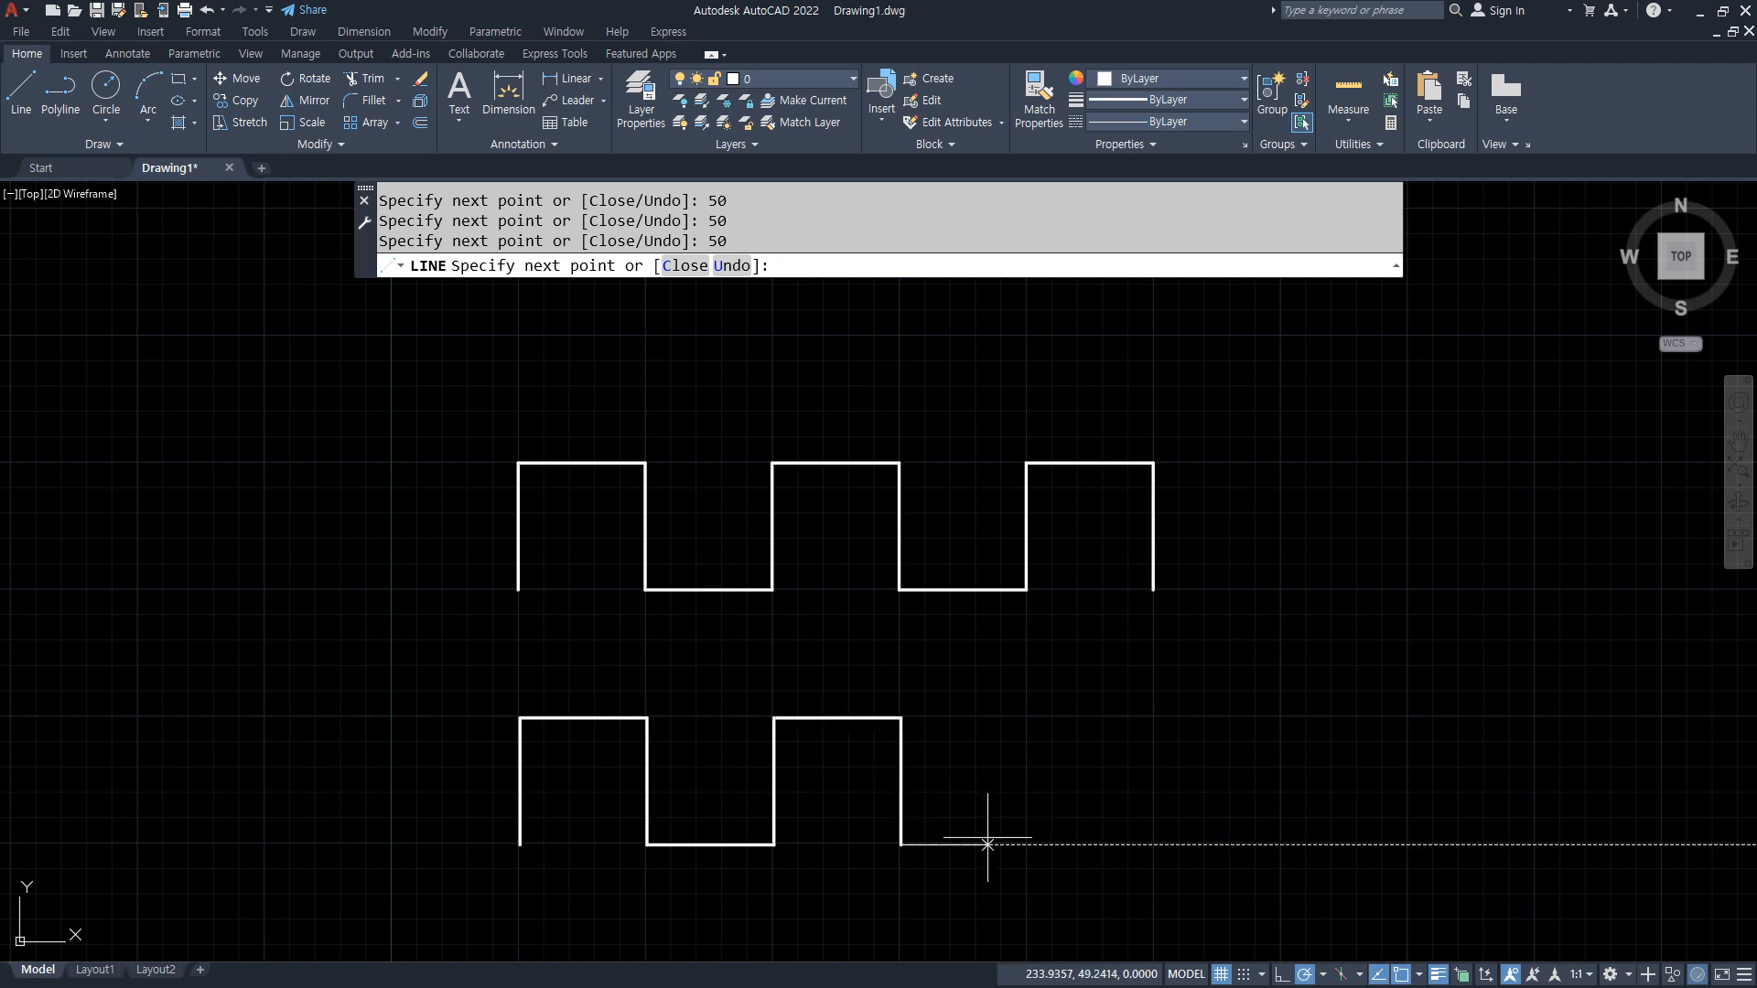
type("50")
key("Return")
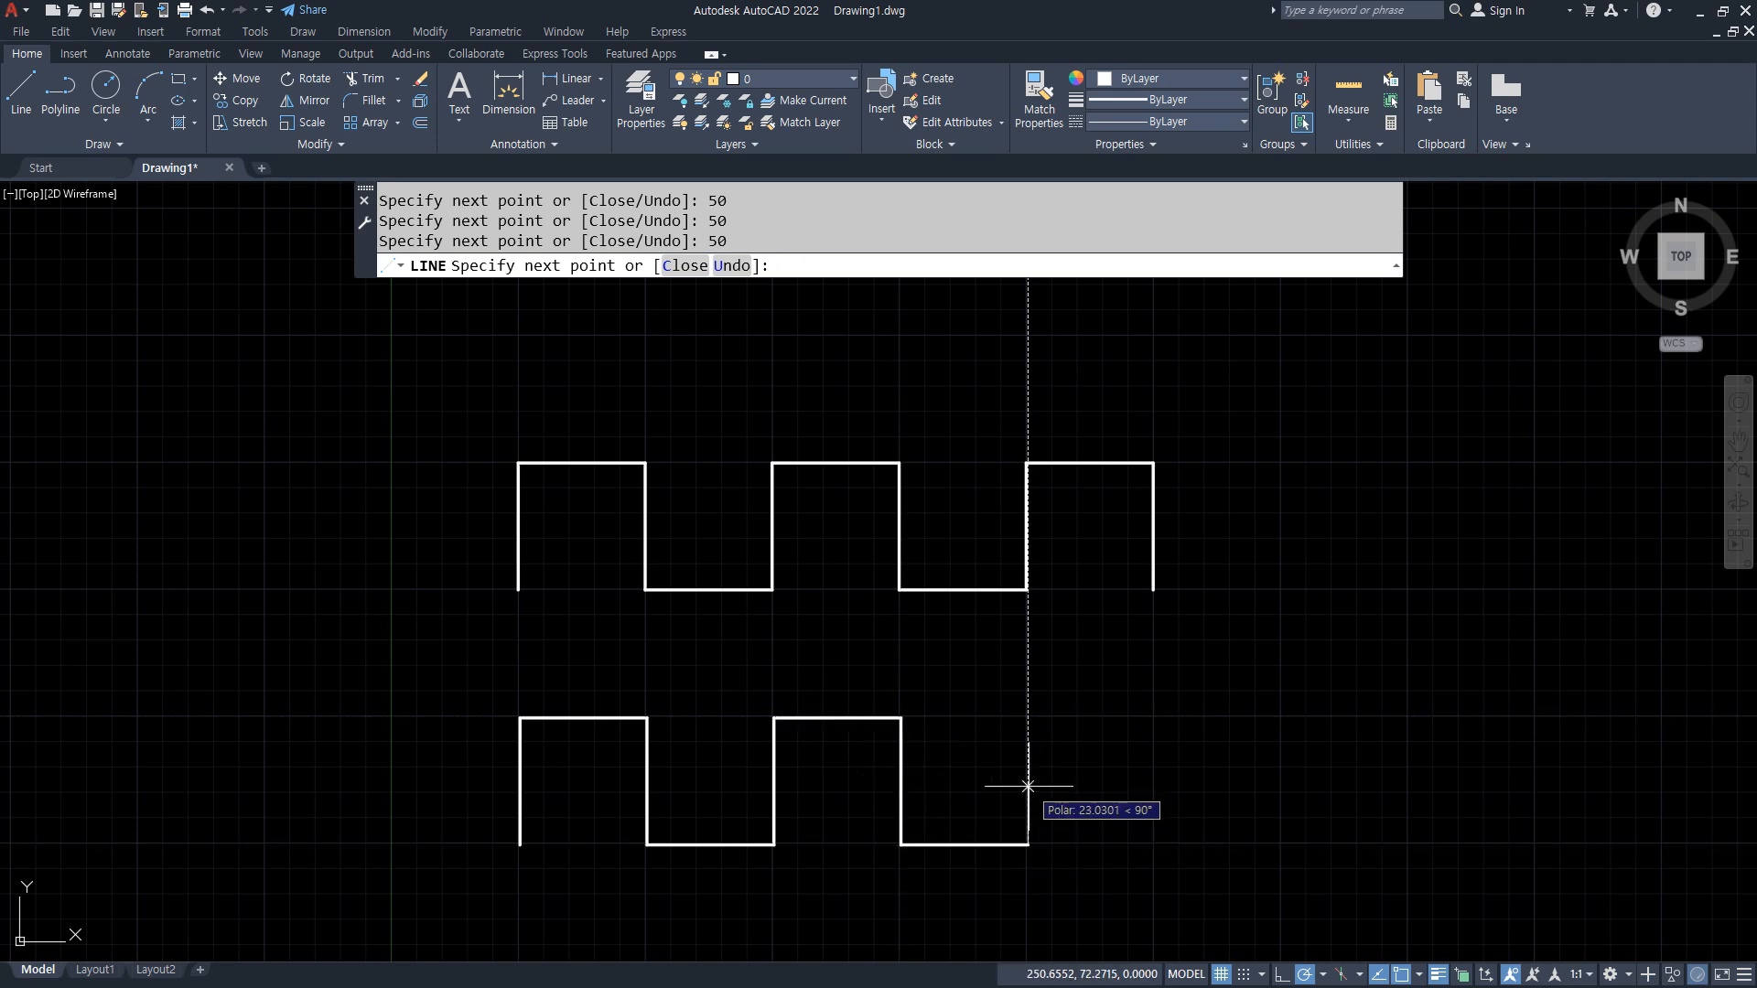
key("Return")
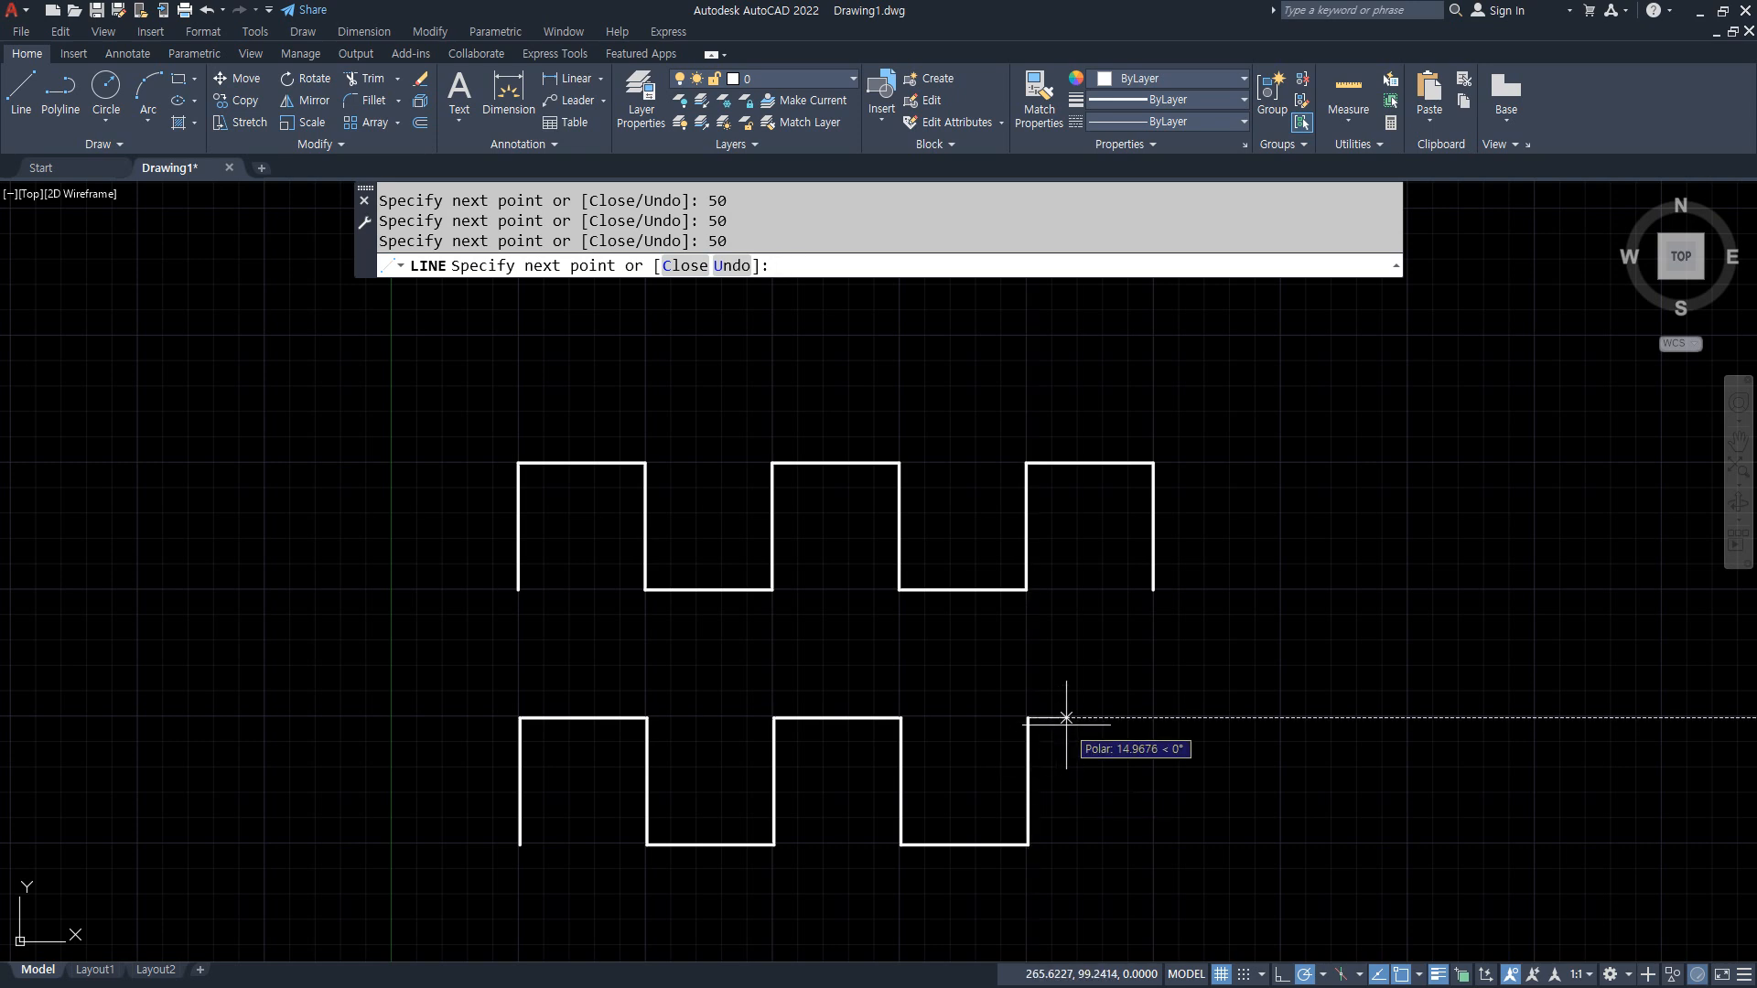
key("Return")
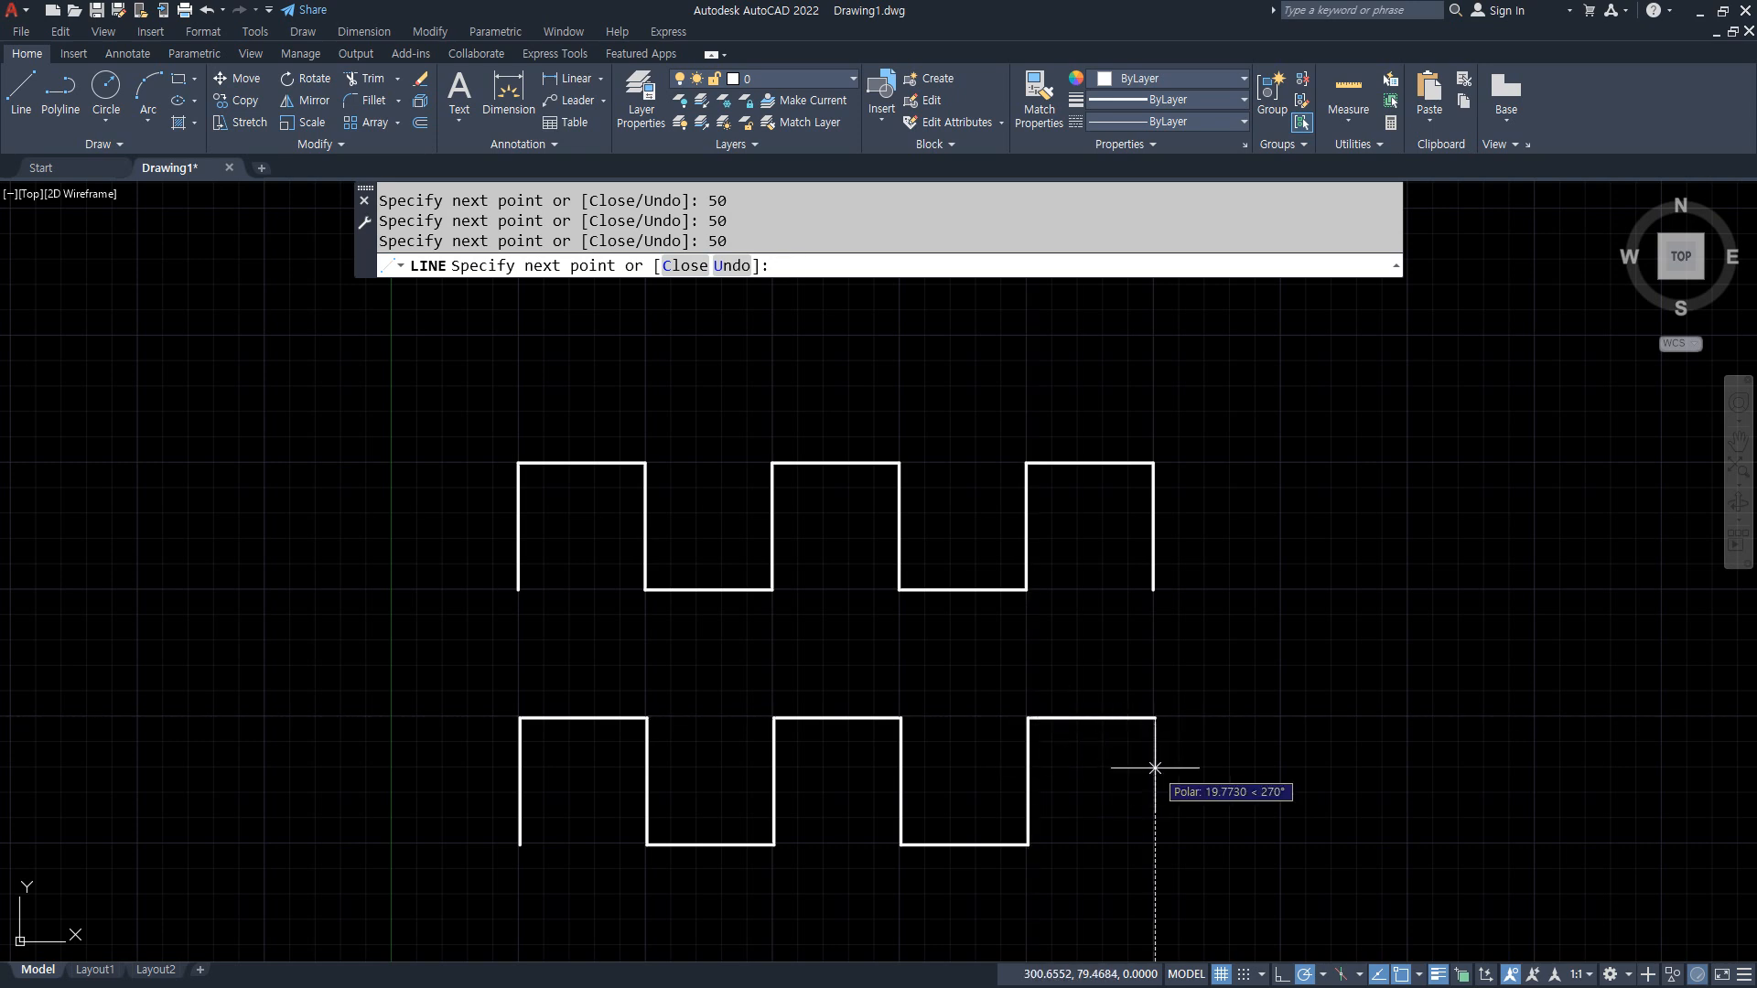
type("50")
key("Return")
key("Escape")
Step: Assign all lines of both square waves to the red 중심 layer and clear the selection
left_click(1227, 884)
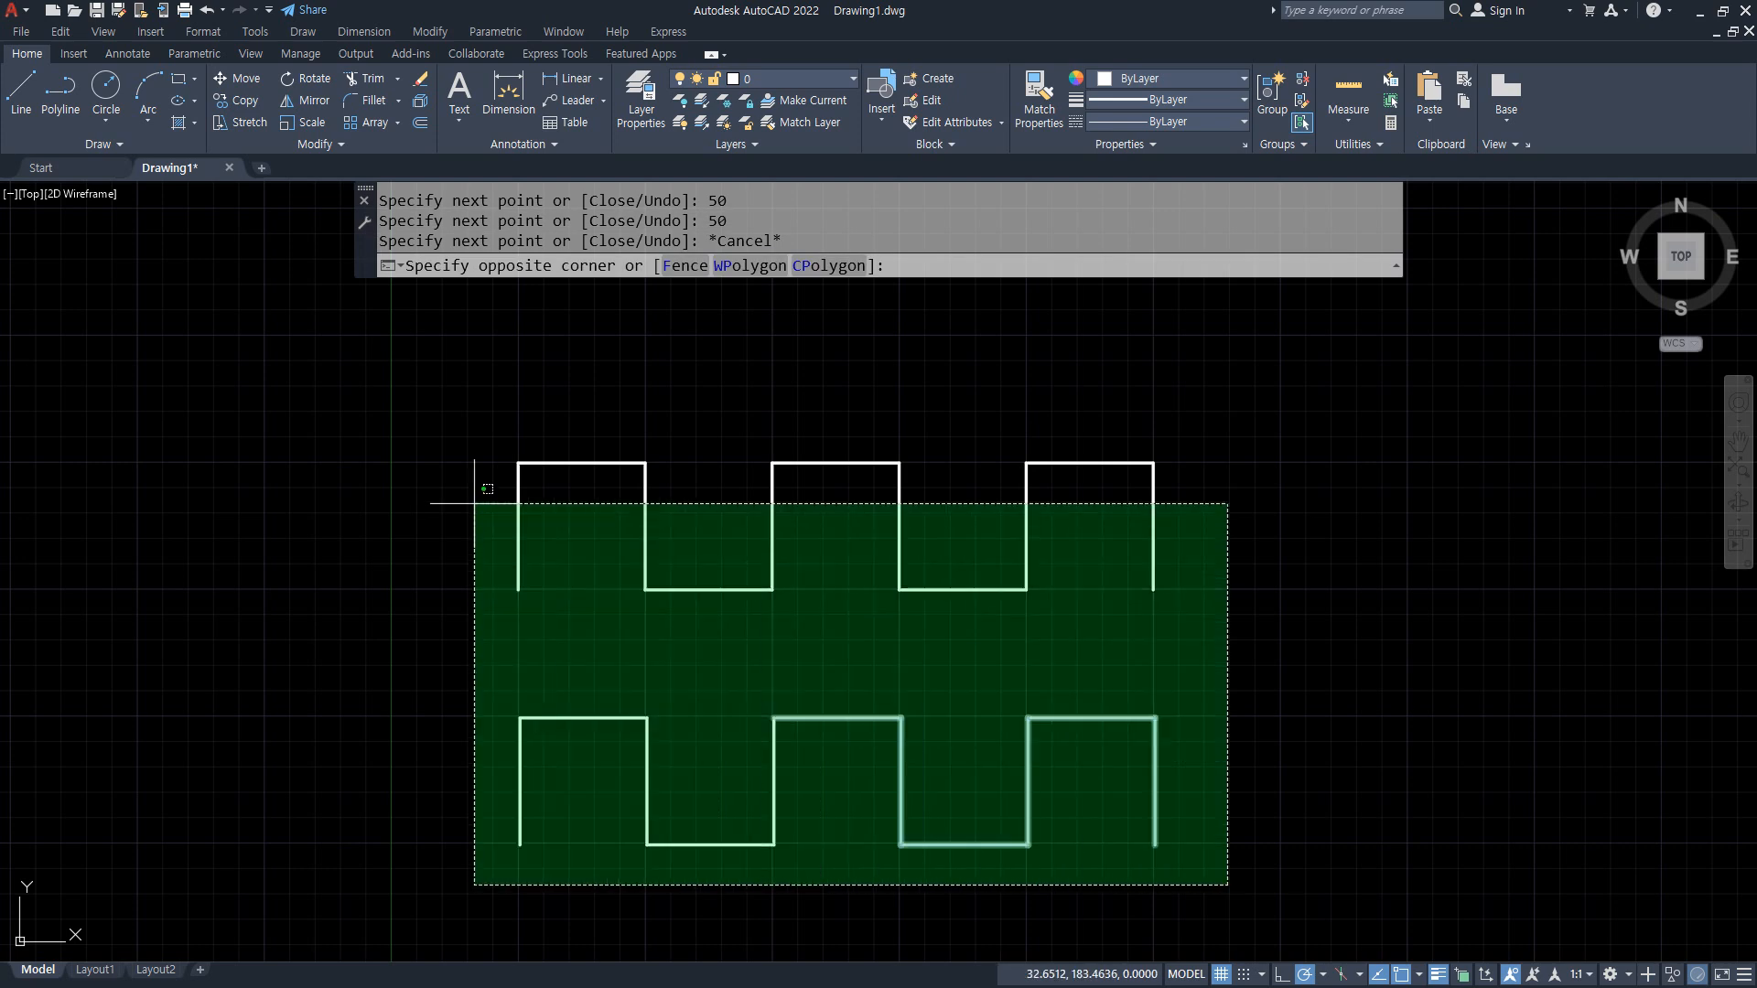
left_click(474, 503)
left_click(796, 78)
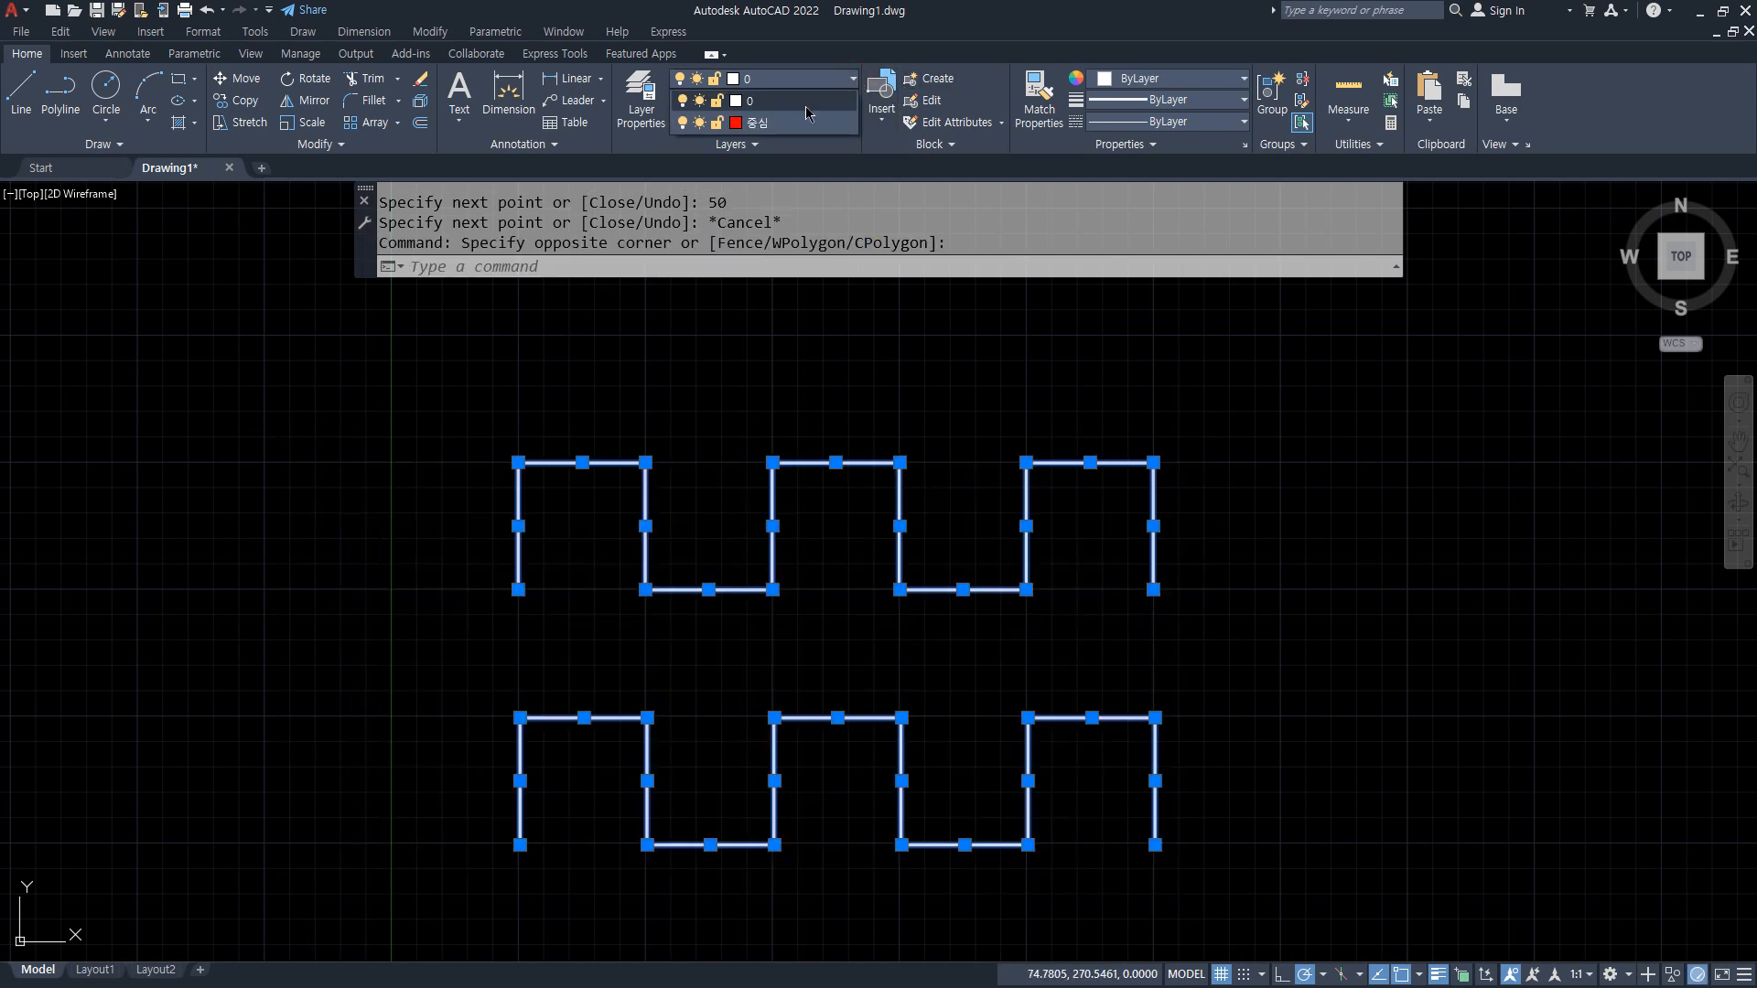
left_click(805, 123)
key("Escape")
Step: Start a fit-point spline at the upper square wave's lower-left endpoint, passing through the corners up to the second crest's upper-left corner
scroll(513, 694, "up", 2)
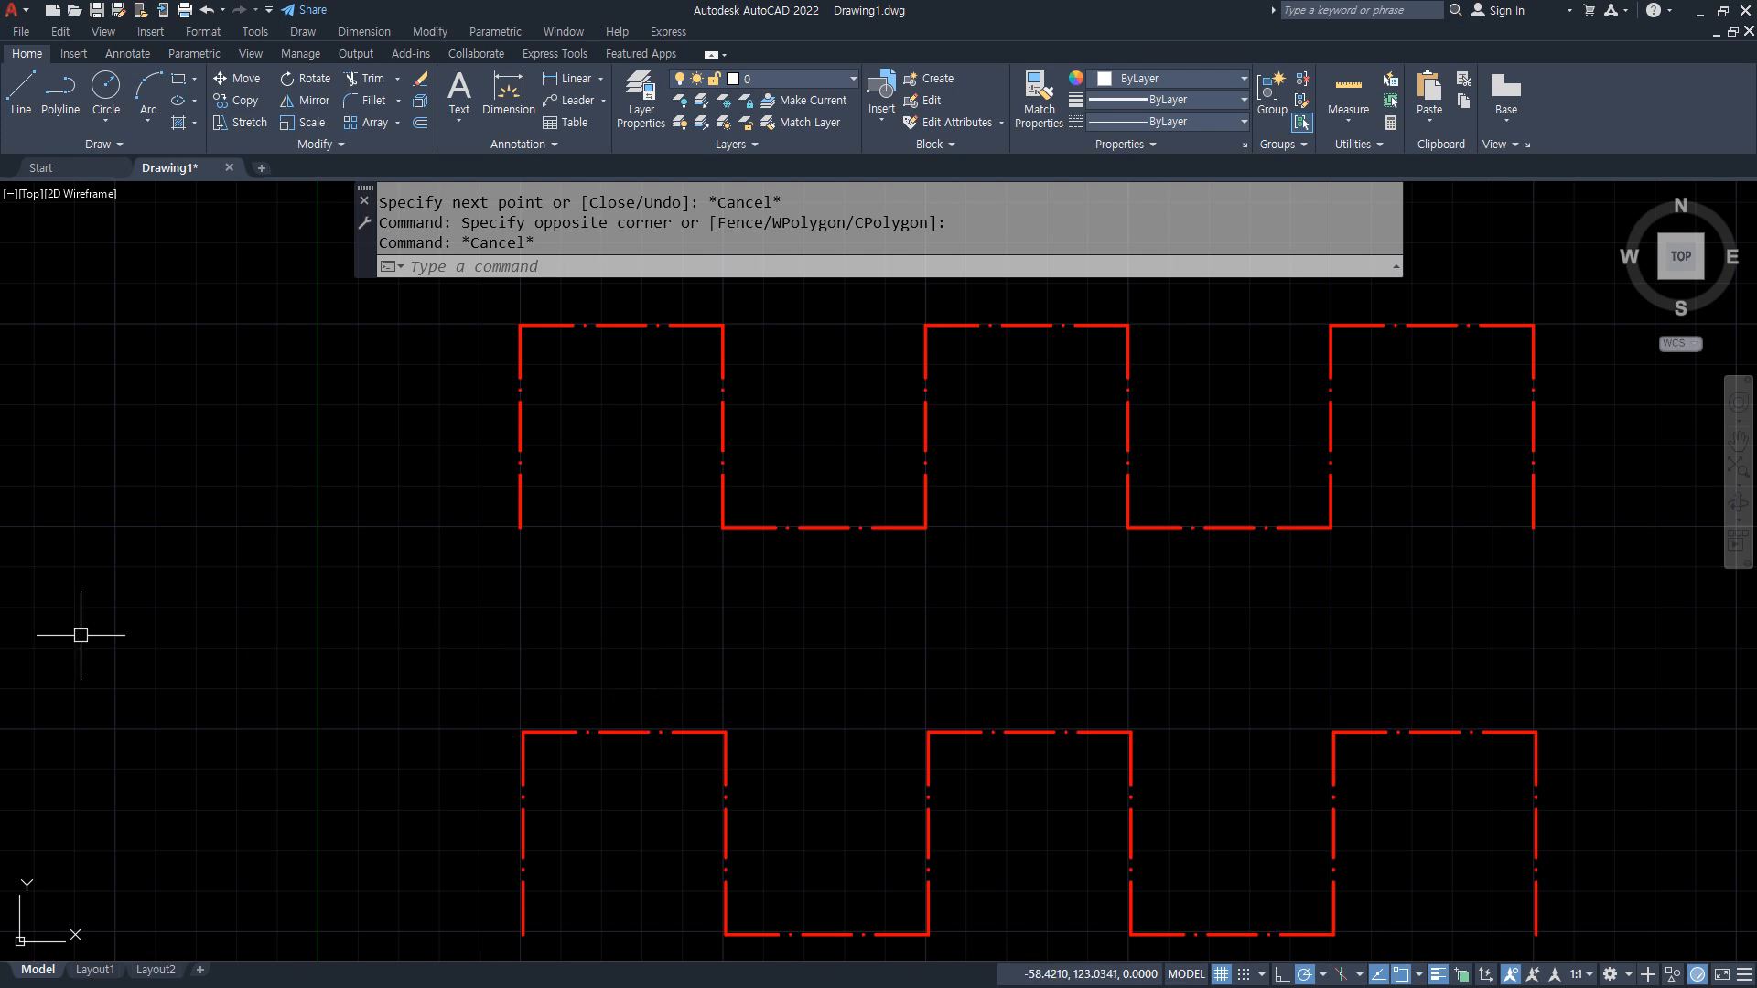
scroll(385, 499, "down", 2)
type("spl")
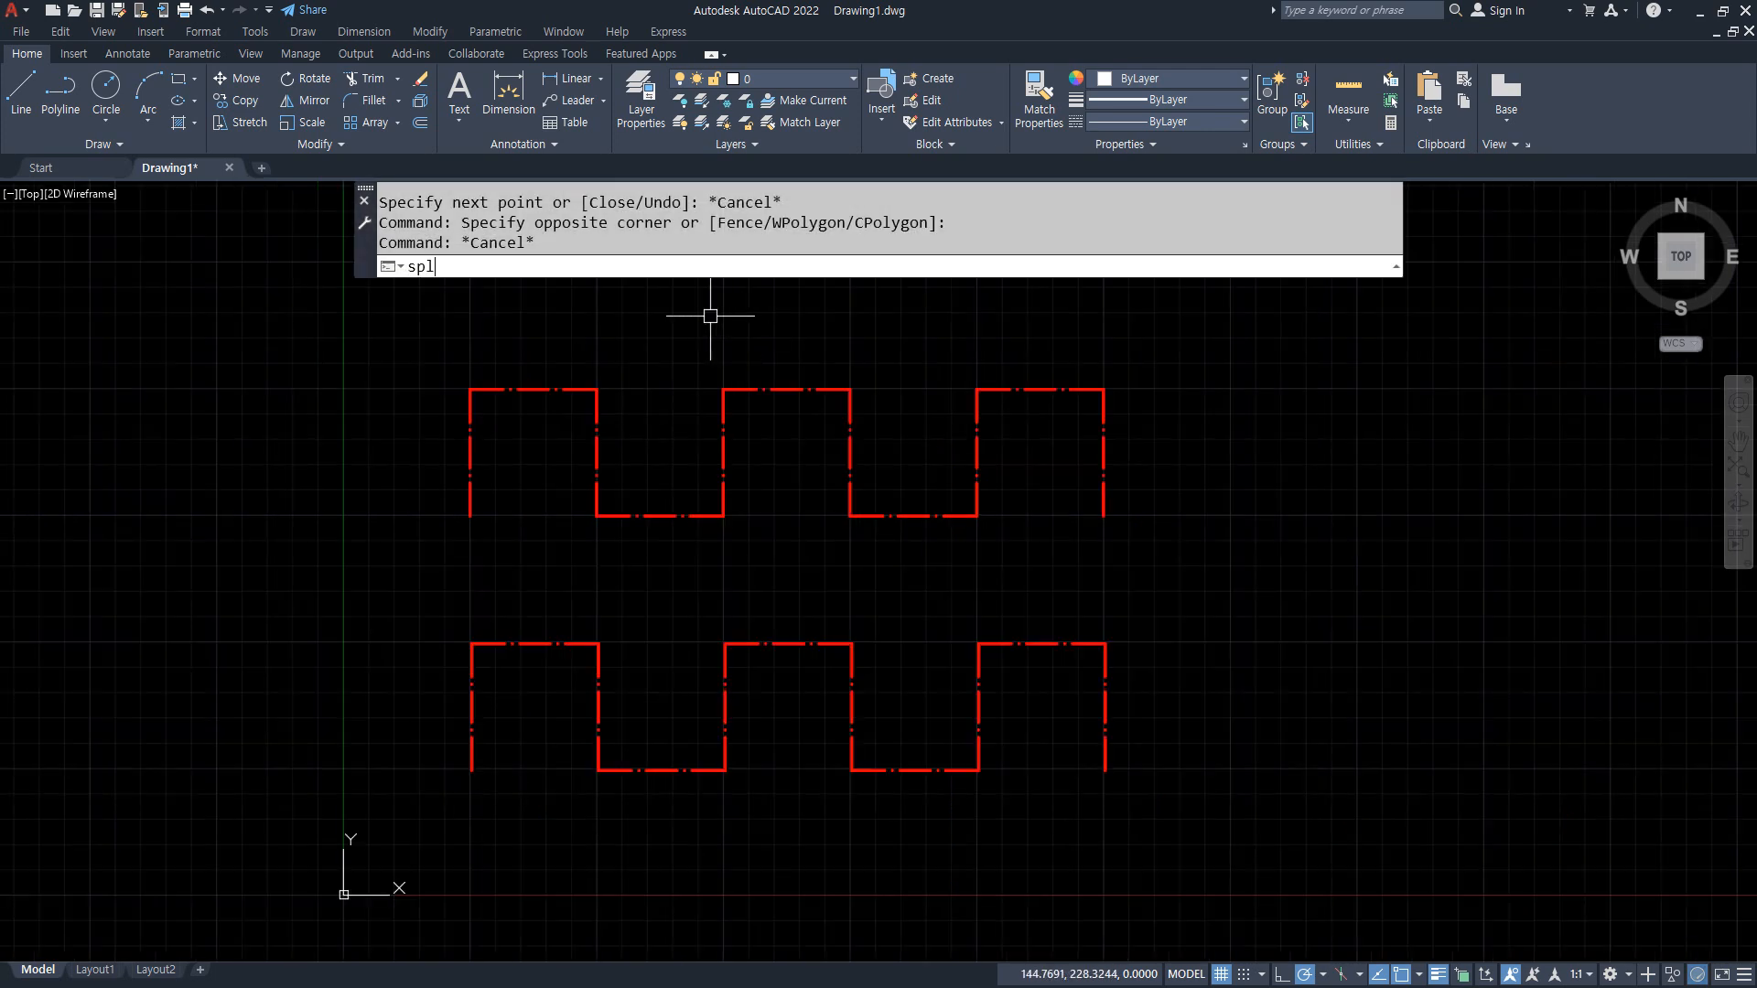
key("Return")
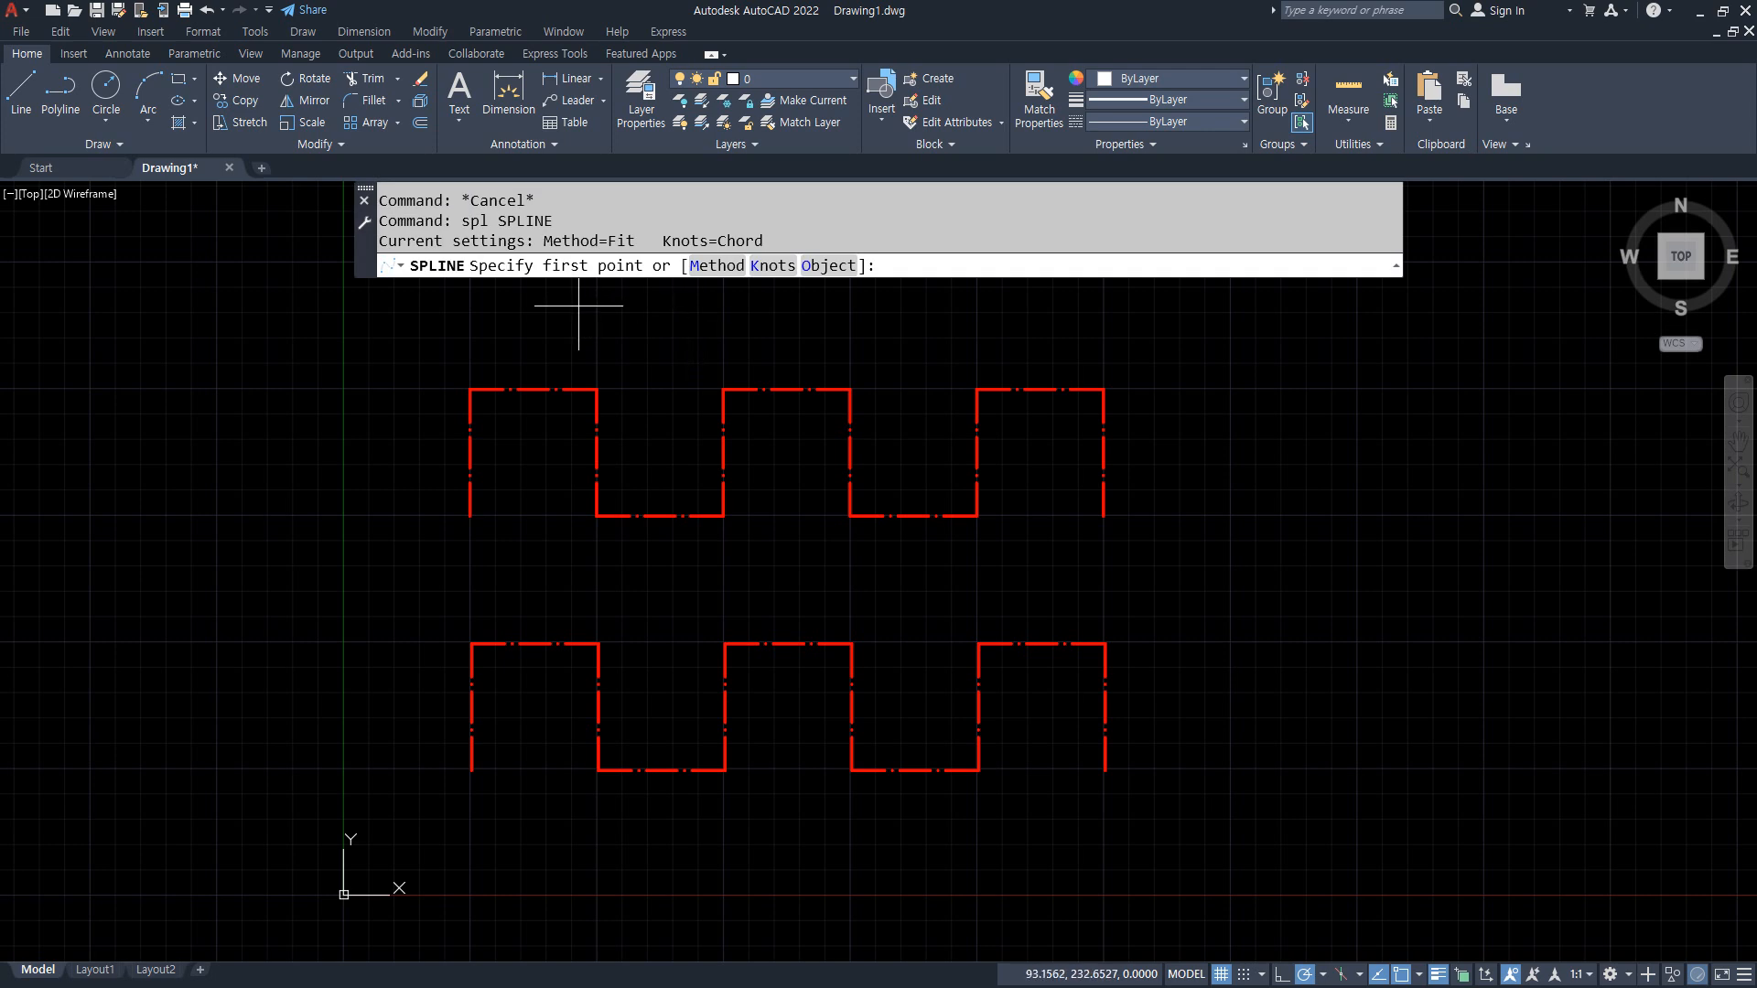
left_click(471, 516)
left_click(471, 388)
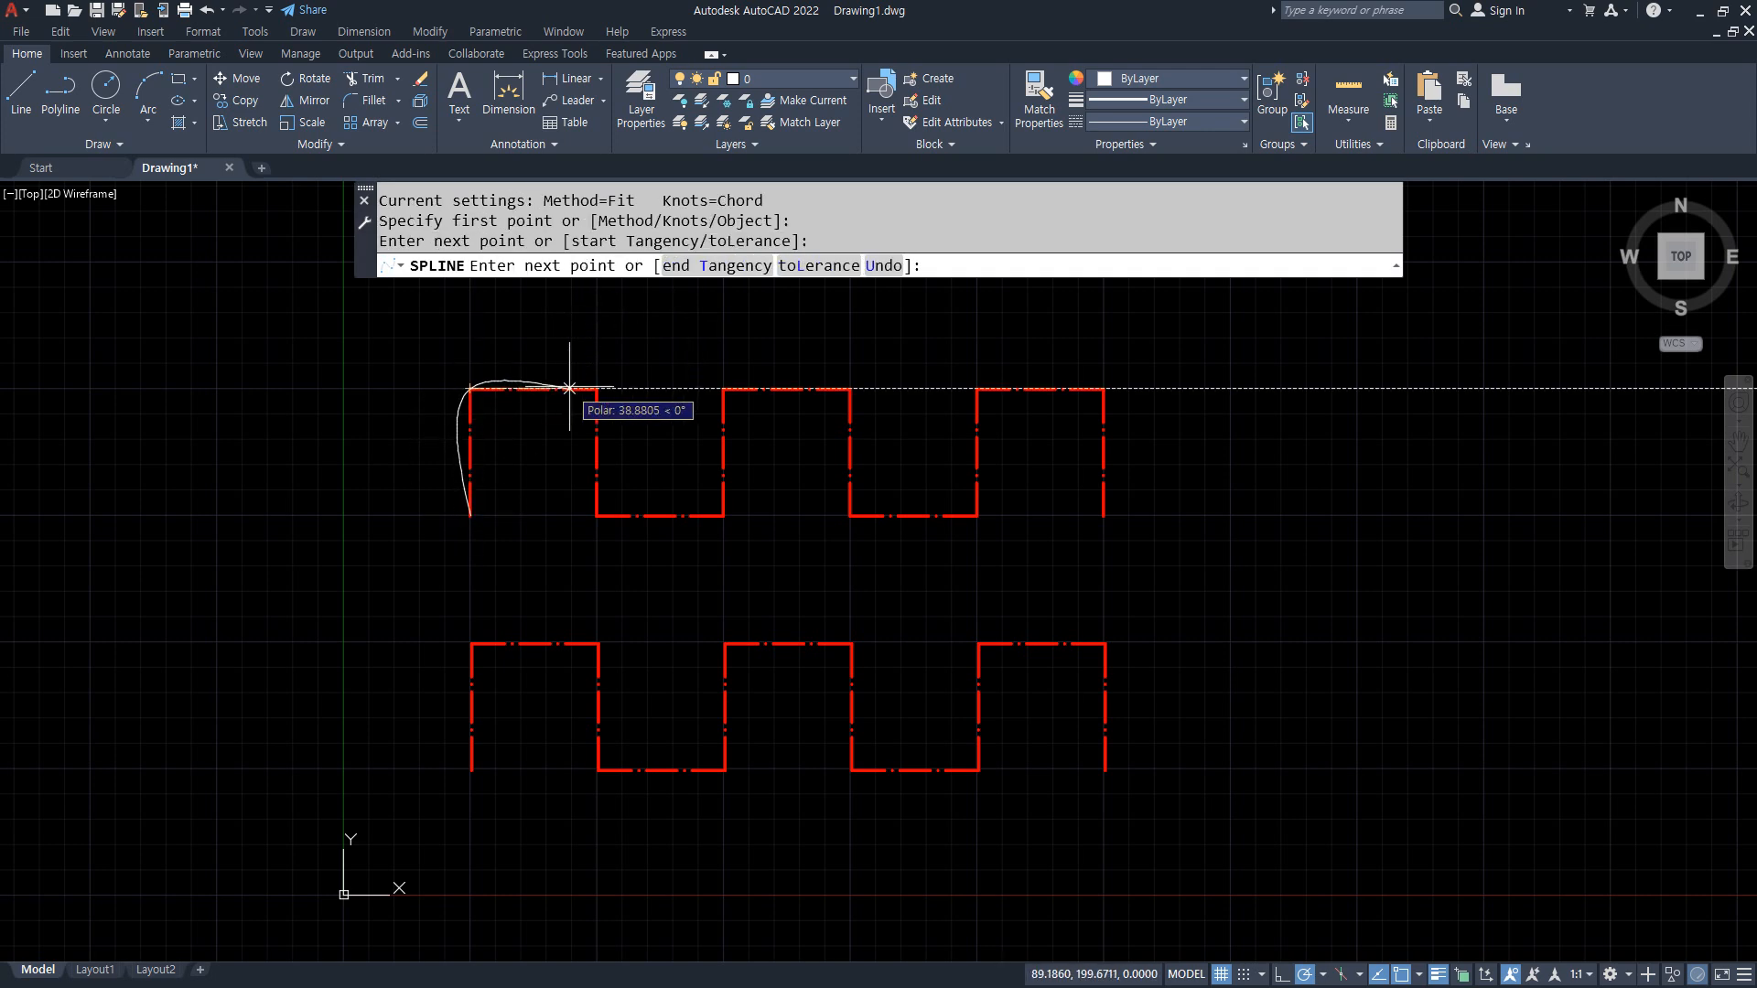
left_click(596, 388)
left_click(596, 515)
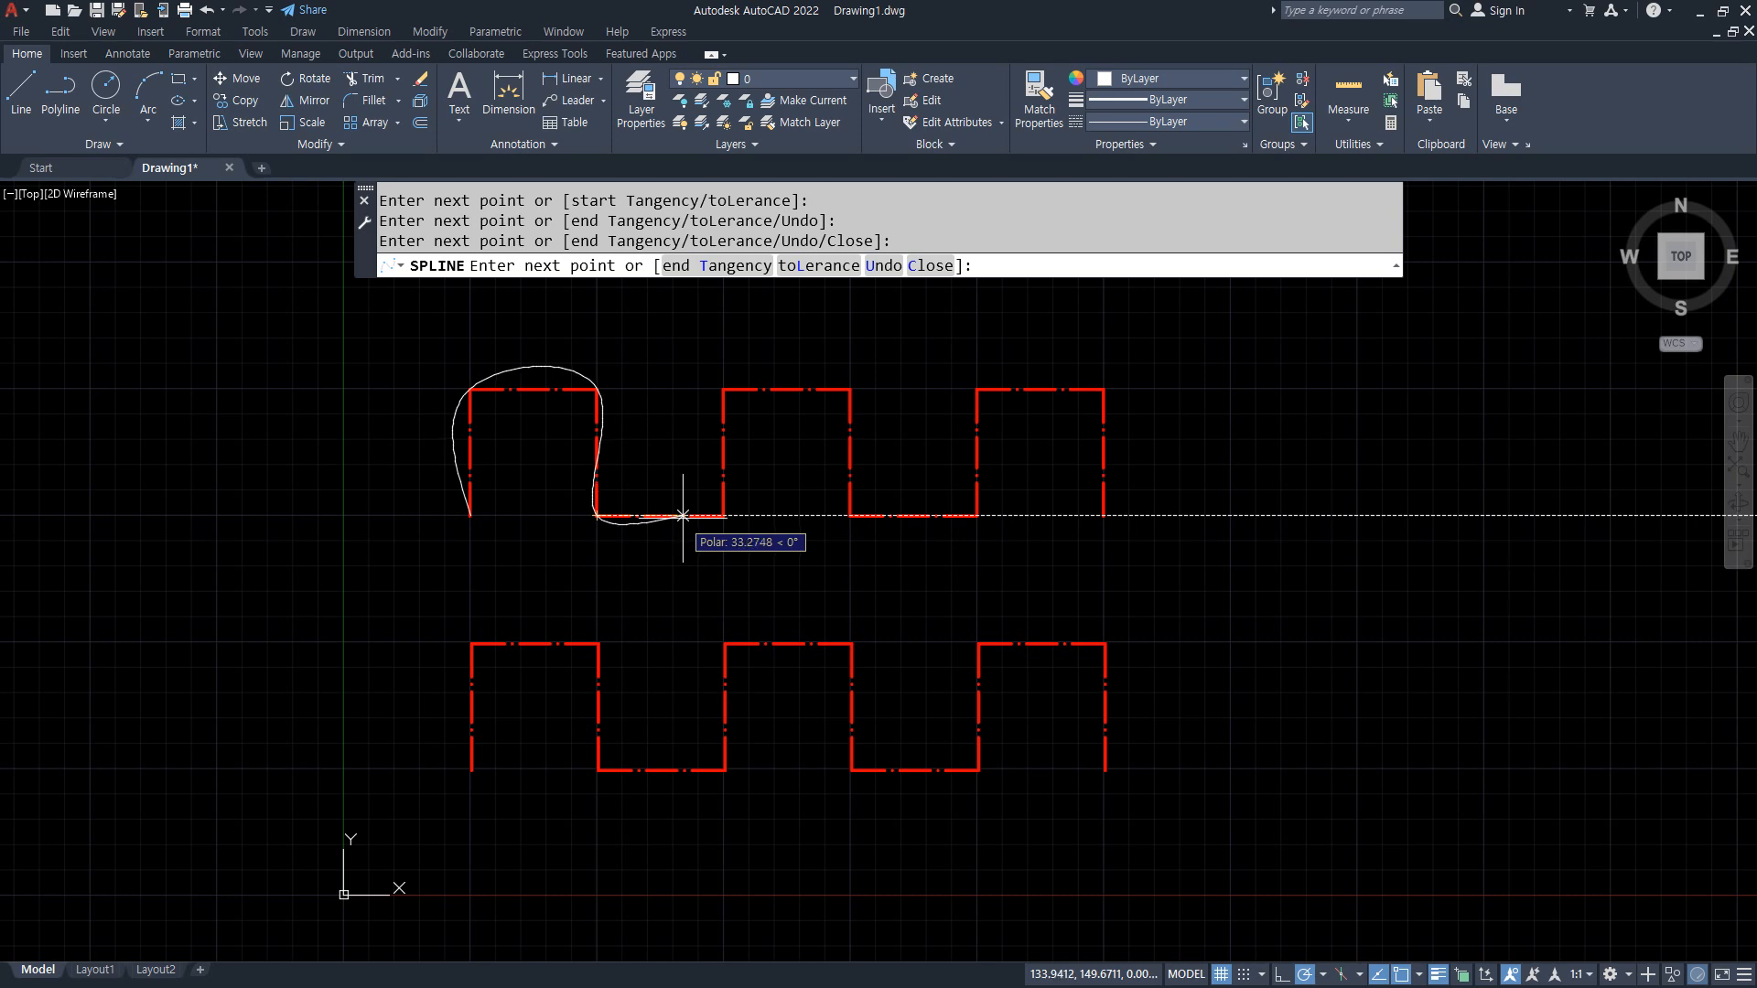
left_click(723, 515)
left_click(723, 389)
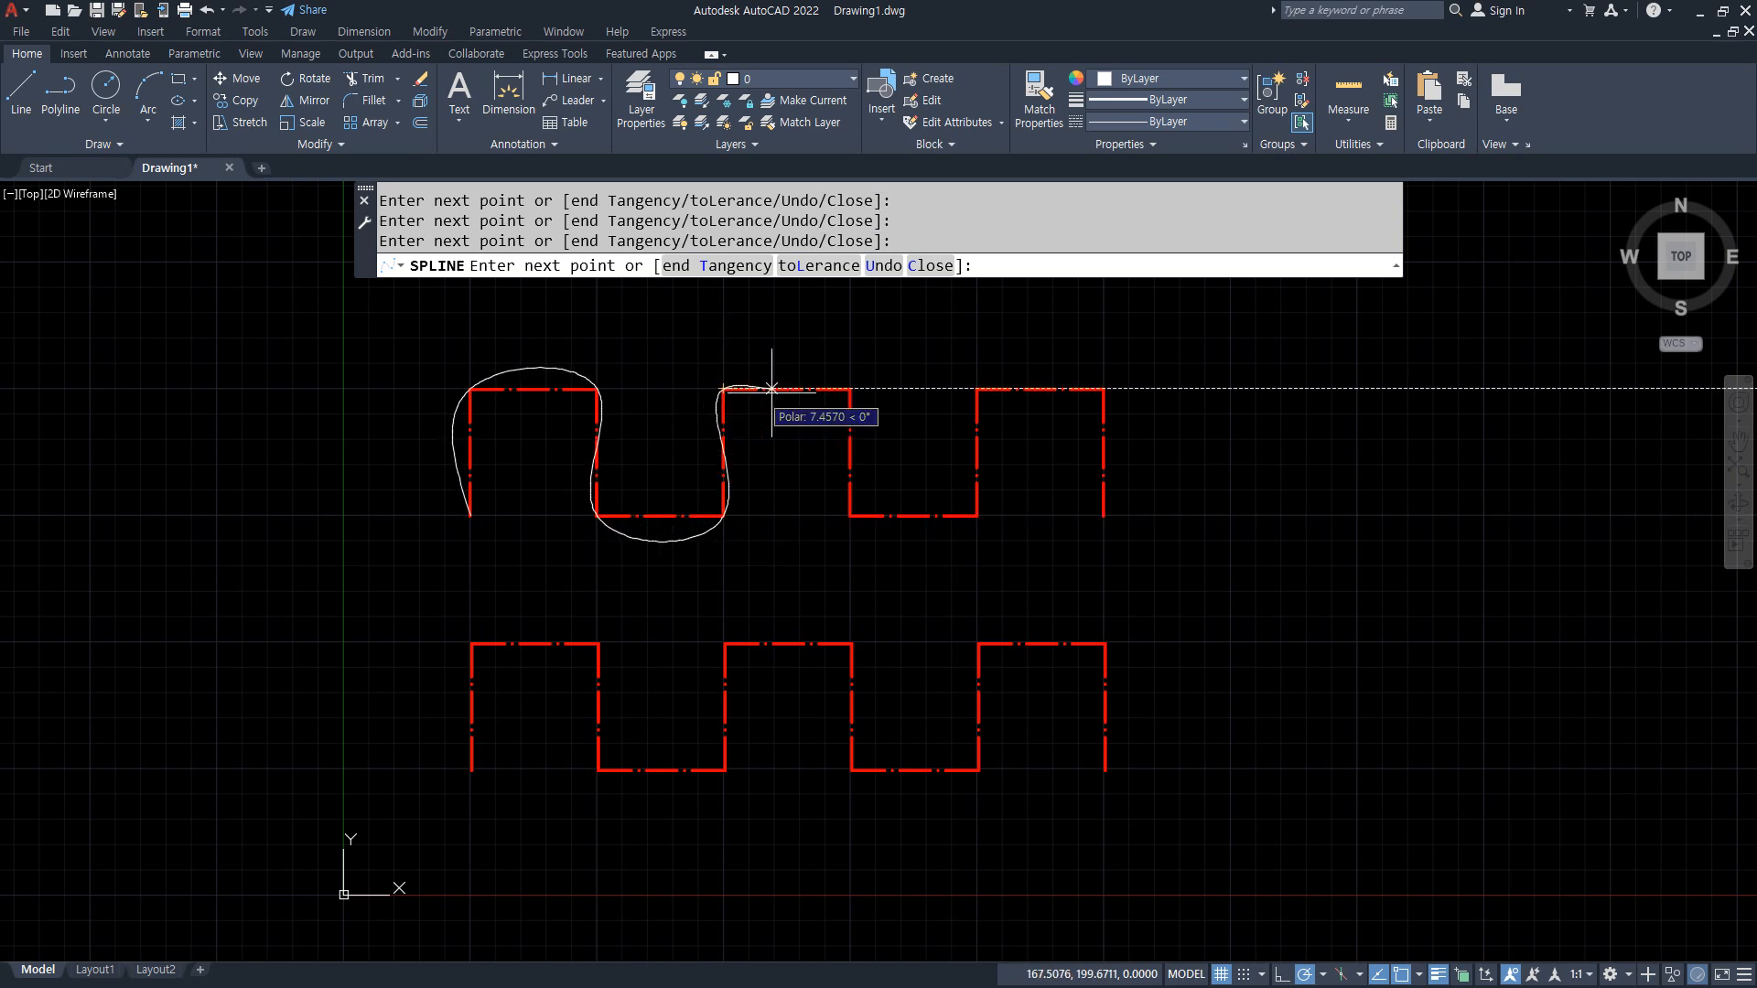
Step: Continue the fit spline through the upper wave's remaining corners to its lower-right endpoint and finish the curve
left_click(849, 389)
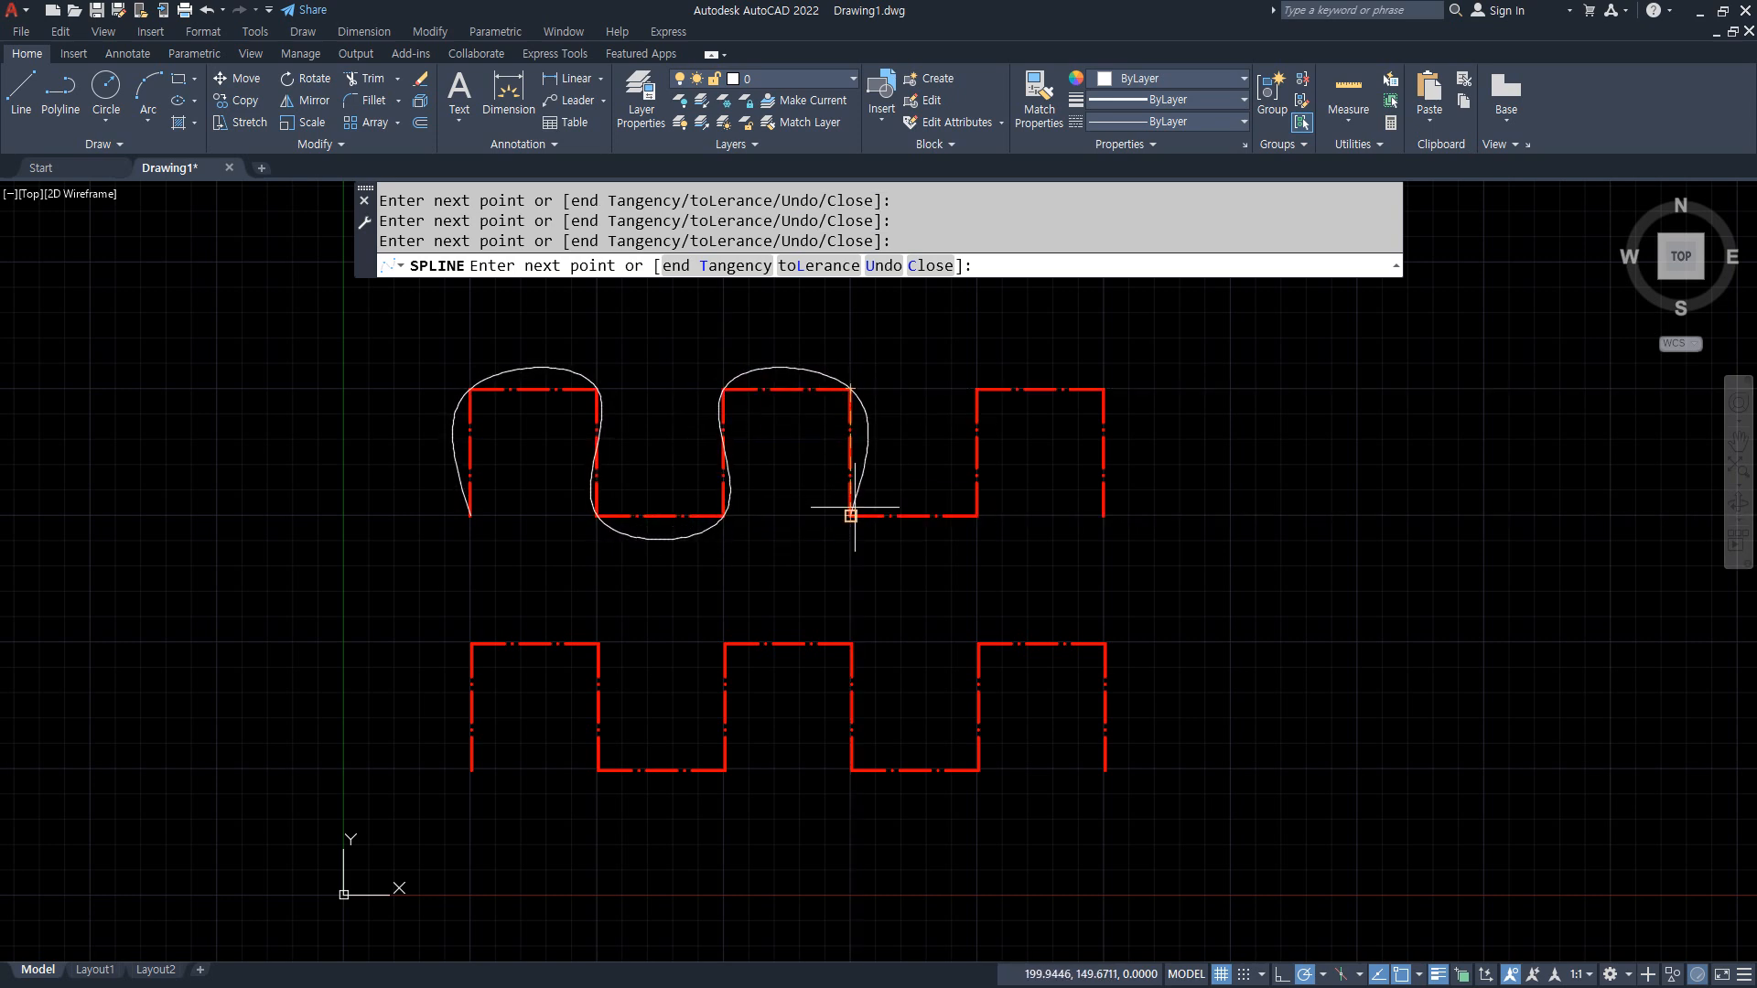
left_click(849, 515)
left_click(975, 515)
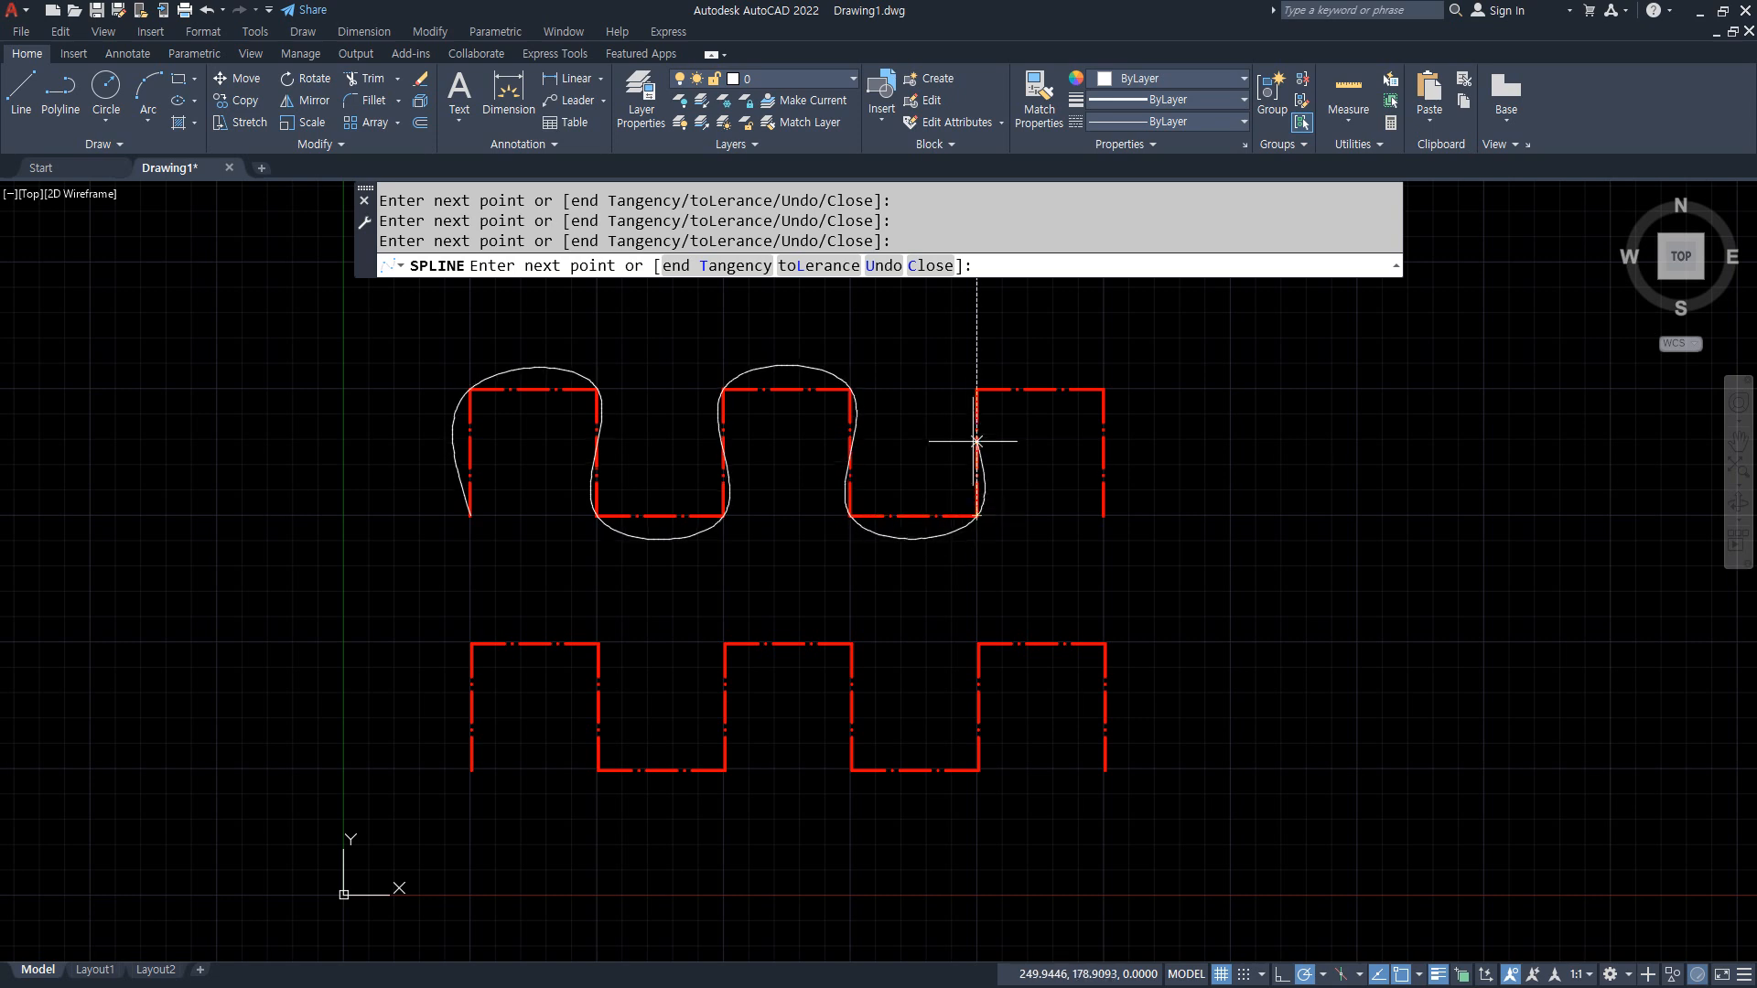
left_click(975, 389)
left_click(1103, 389)
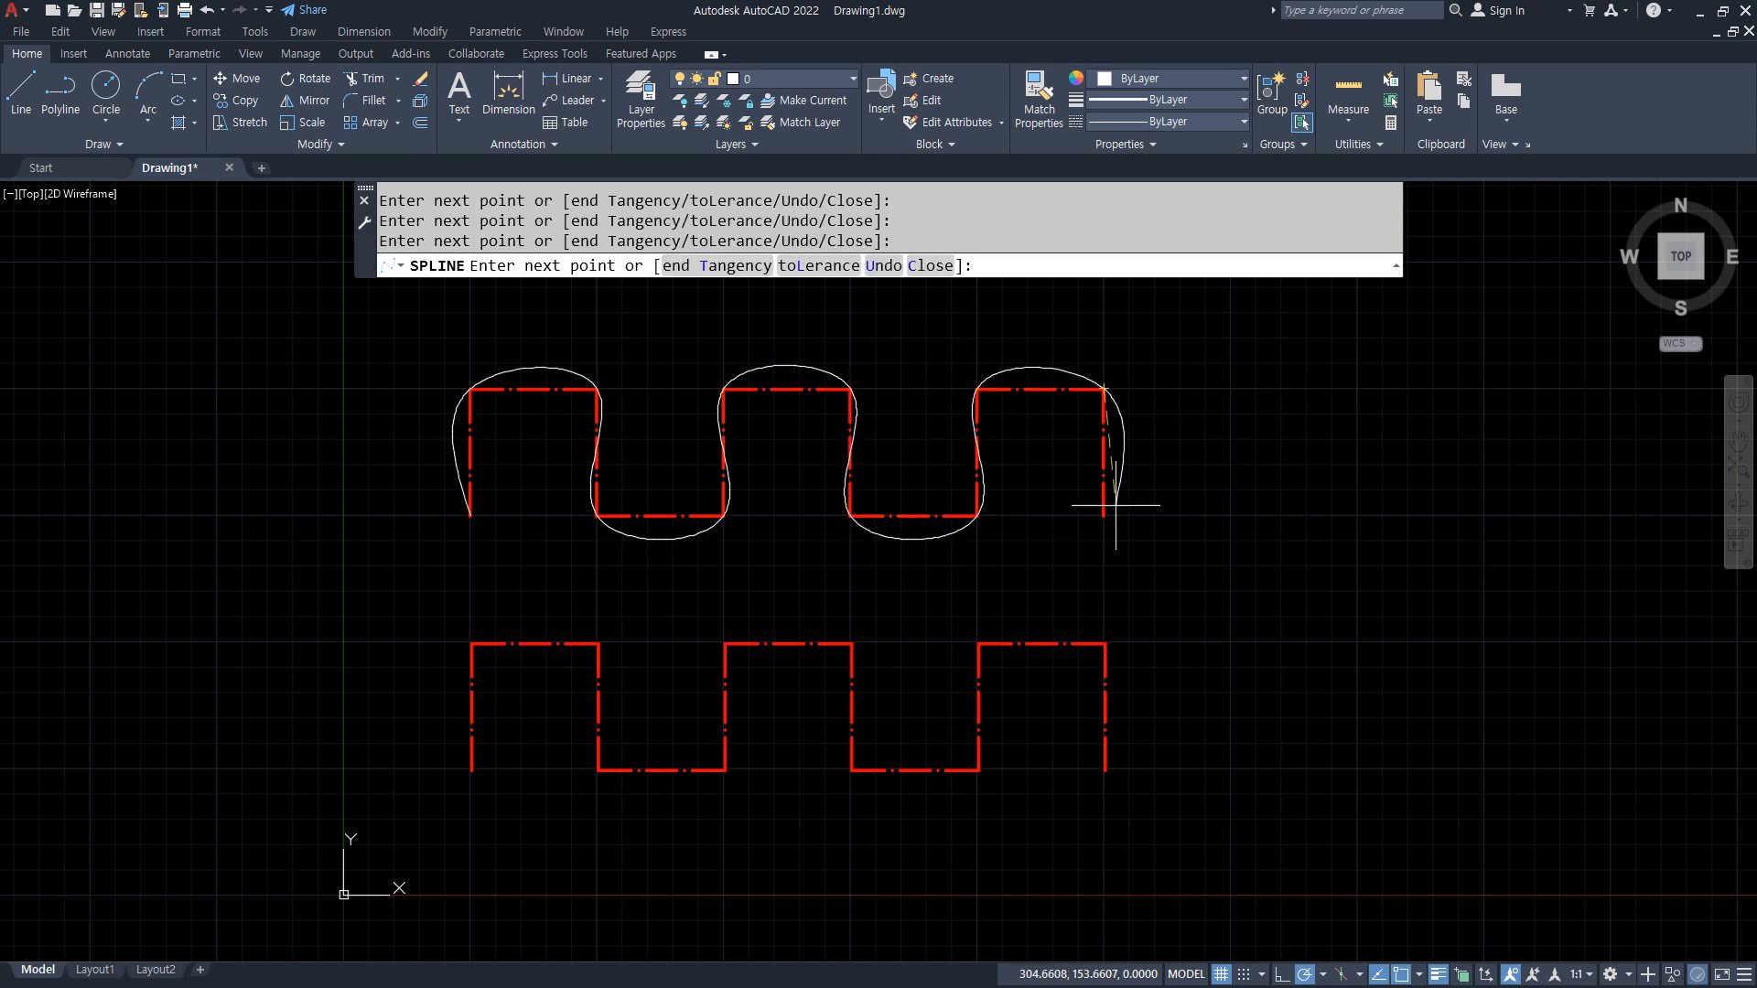
left_click(1104, 515)
key("Return")
key("Return")
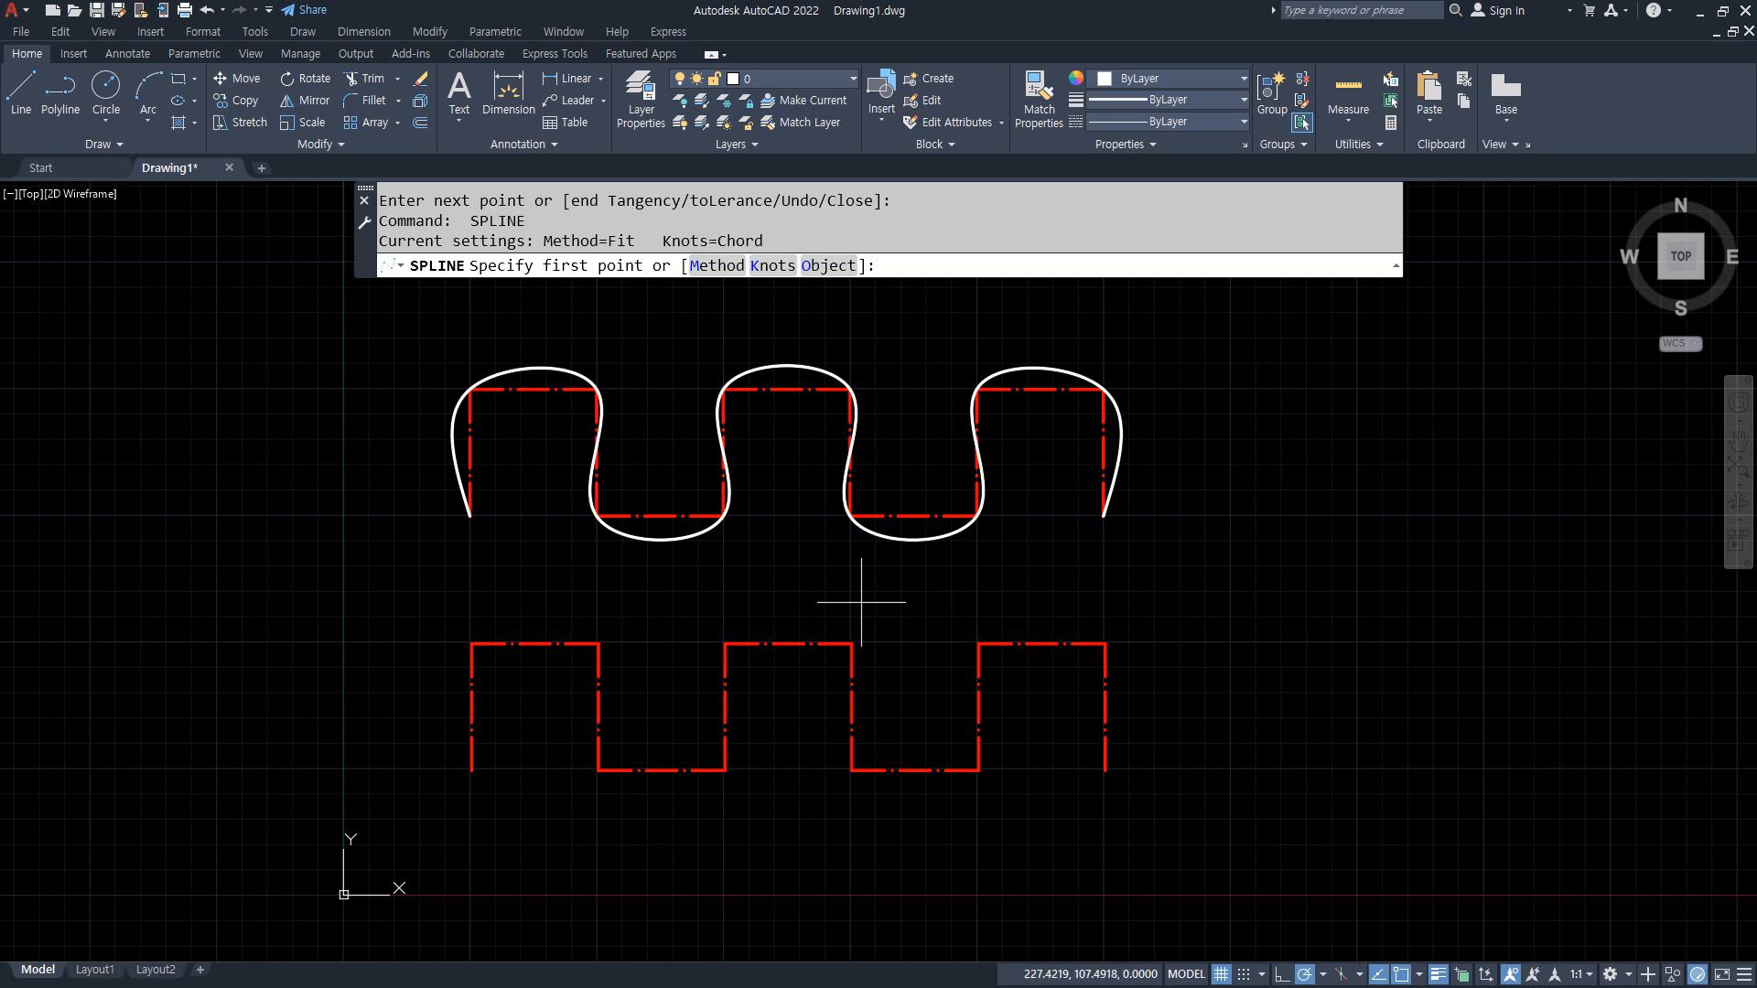
Step: Start a CV-method spline at the lower wave's left endpoint, placing control vertices on the corners up to the second crest's upper-left corner
left_click(723, 266)
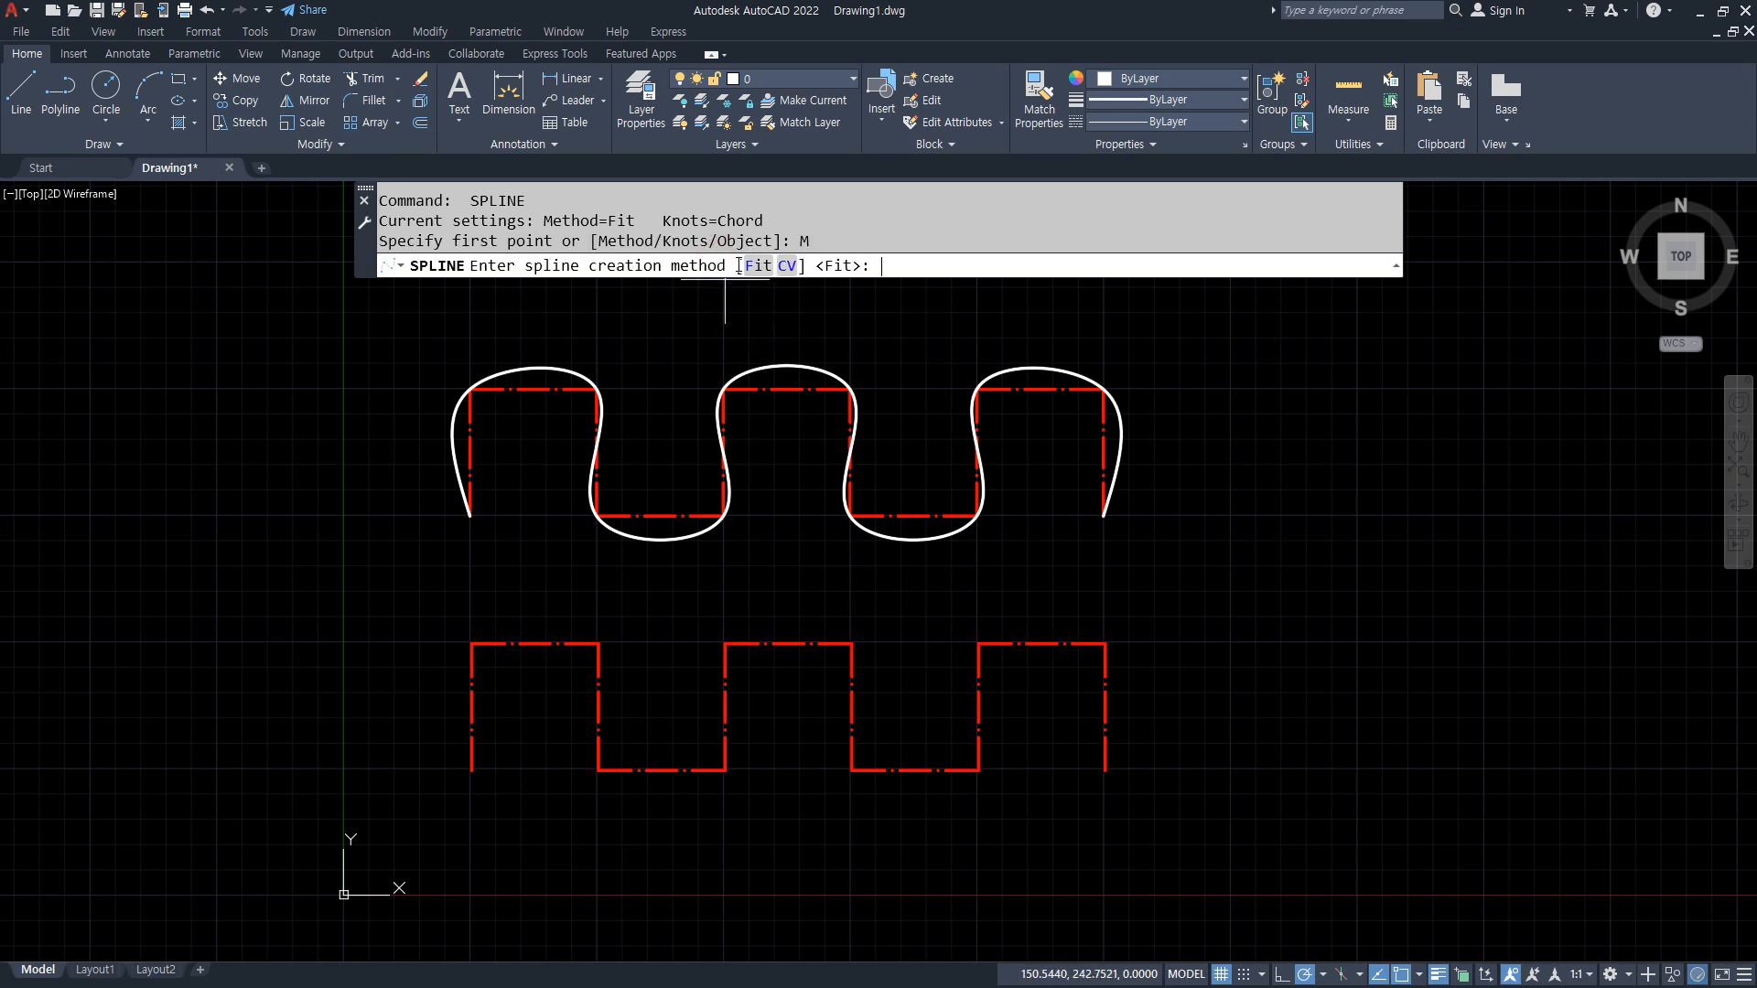
left_click(787, 265)
left_click(471, 769)
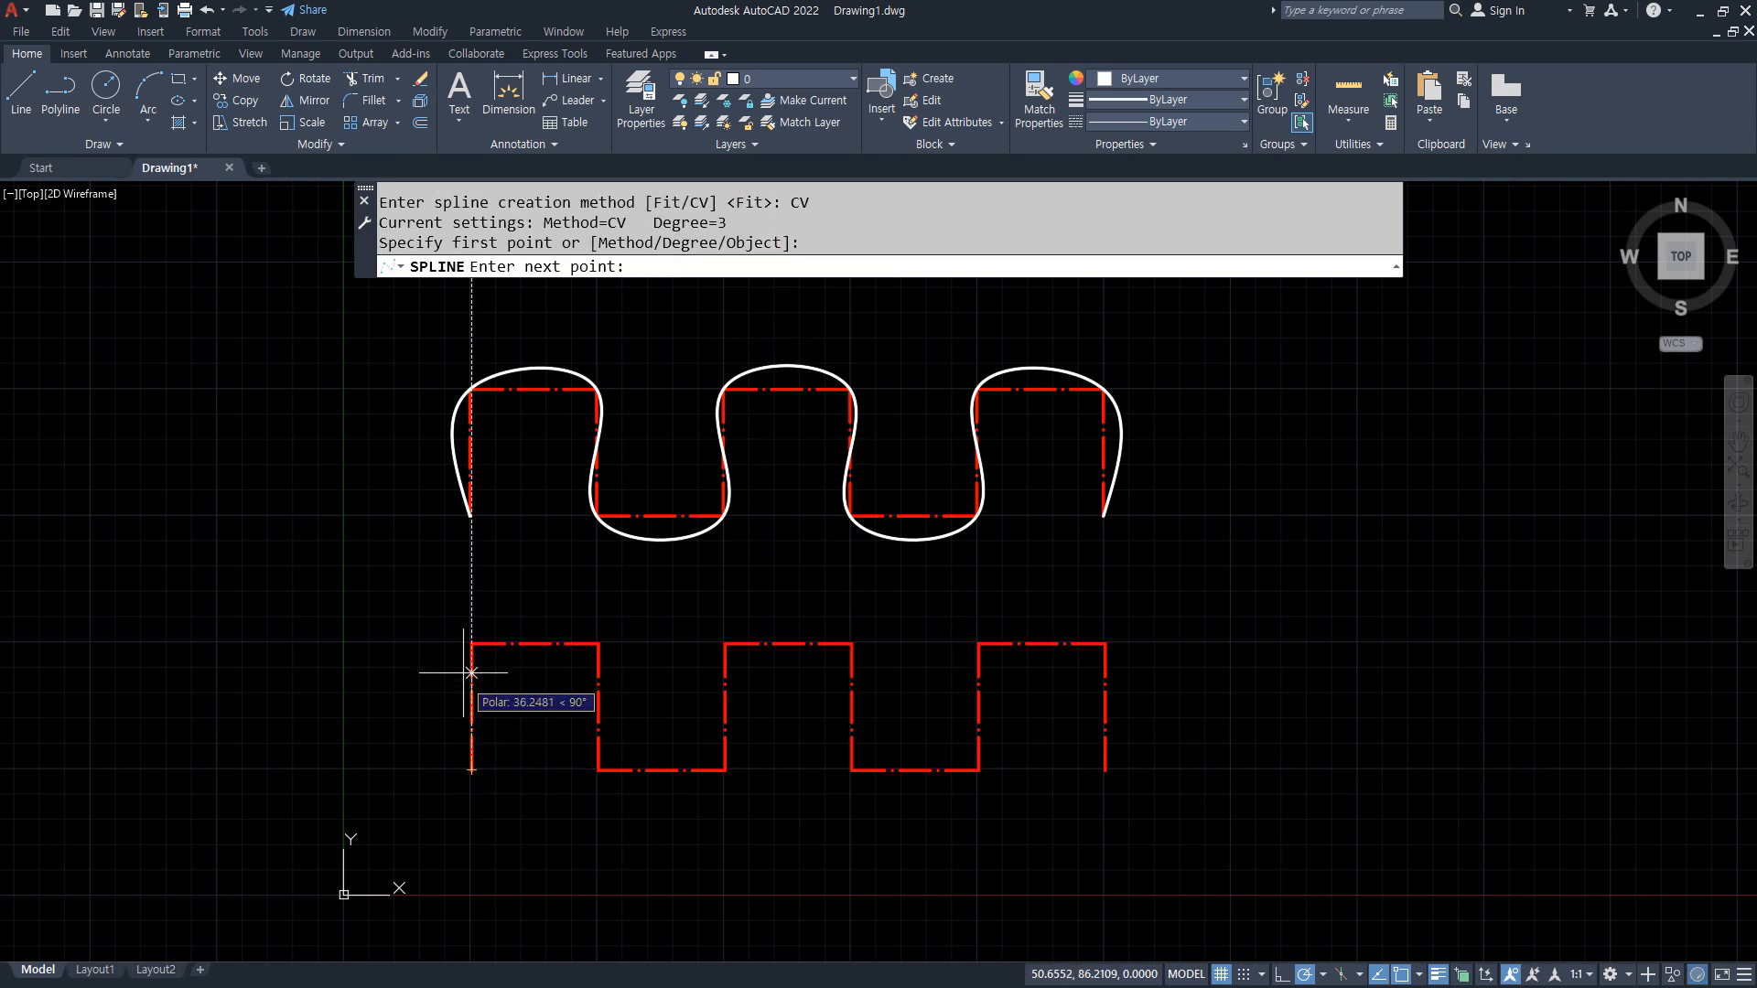
left_click(471, 644)
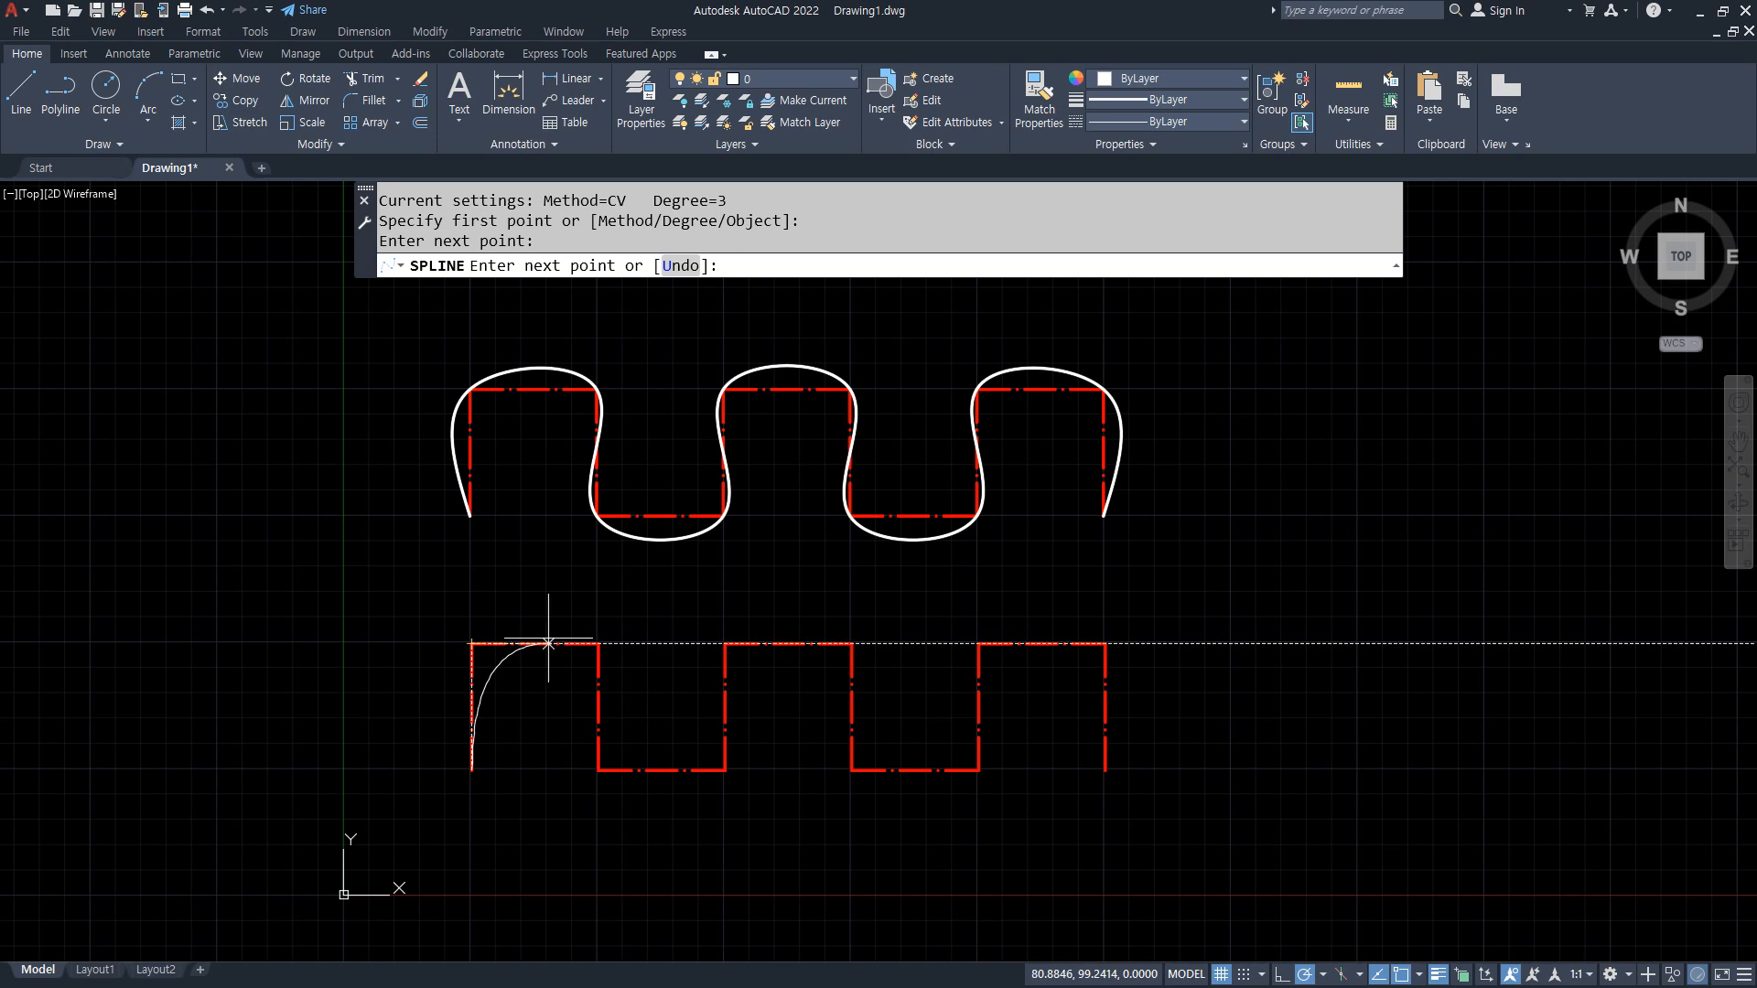
left_click(599, 643)
left_click(598, 769)
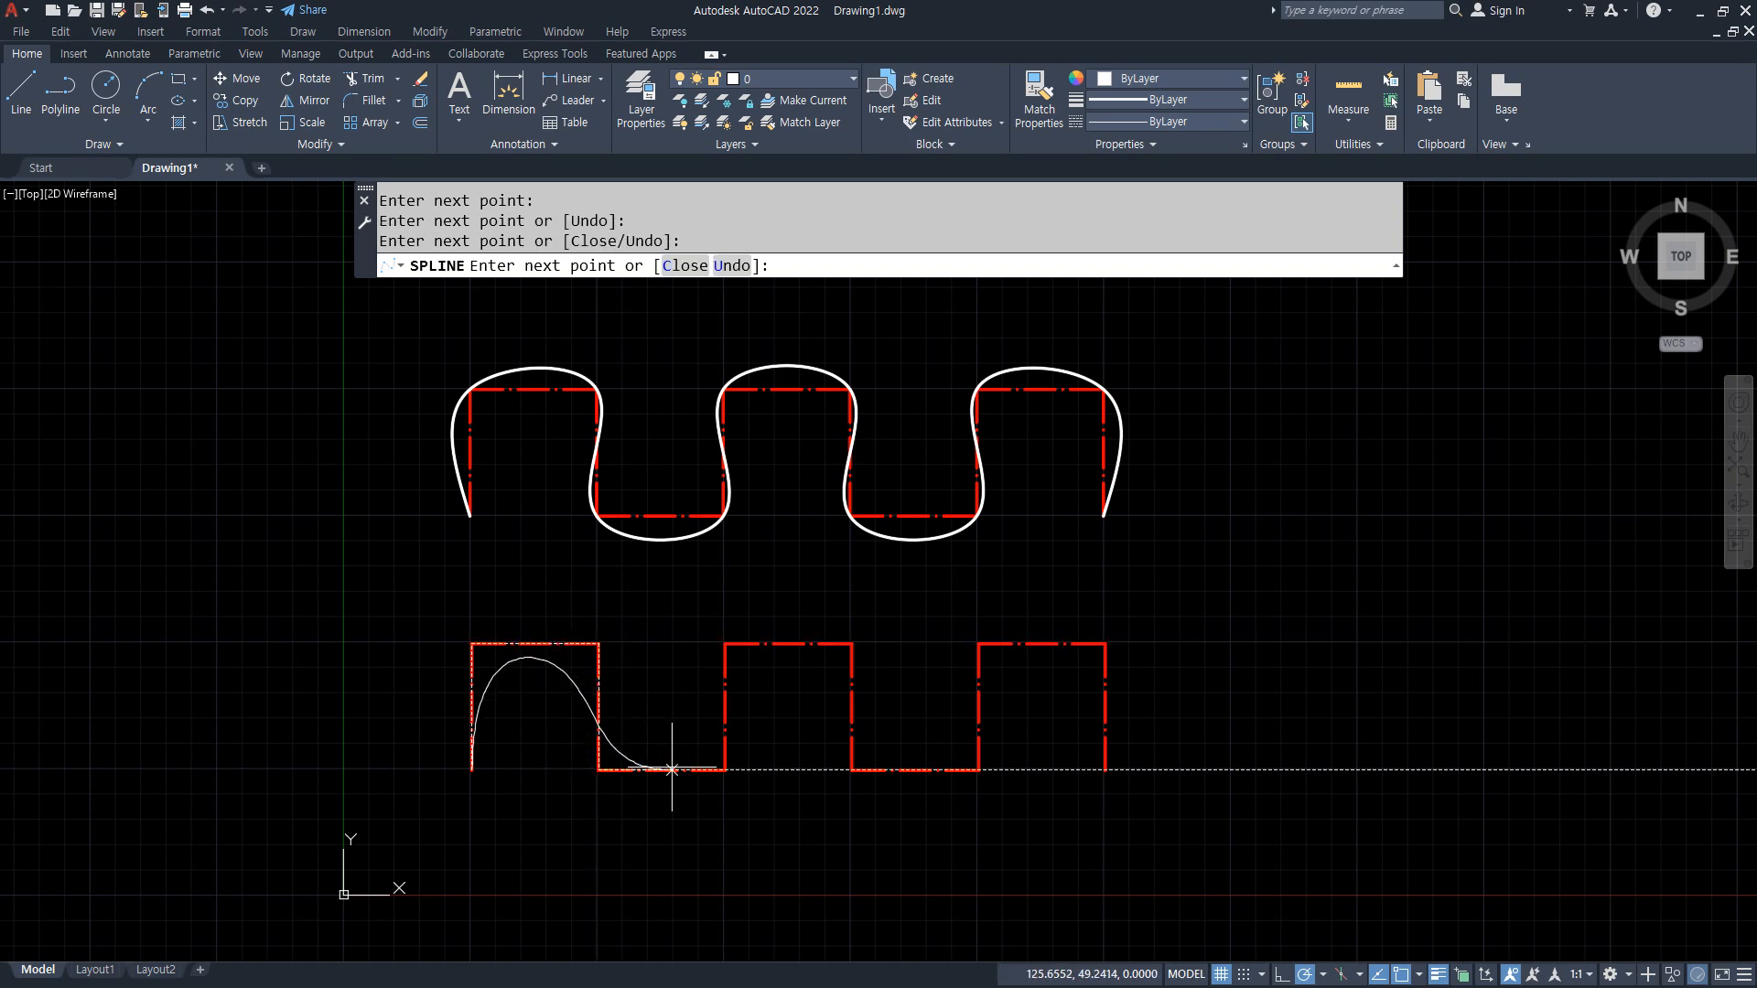
left_click(725, 769)
left_click(725, 643)
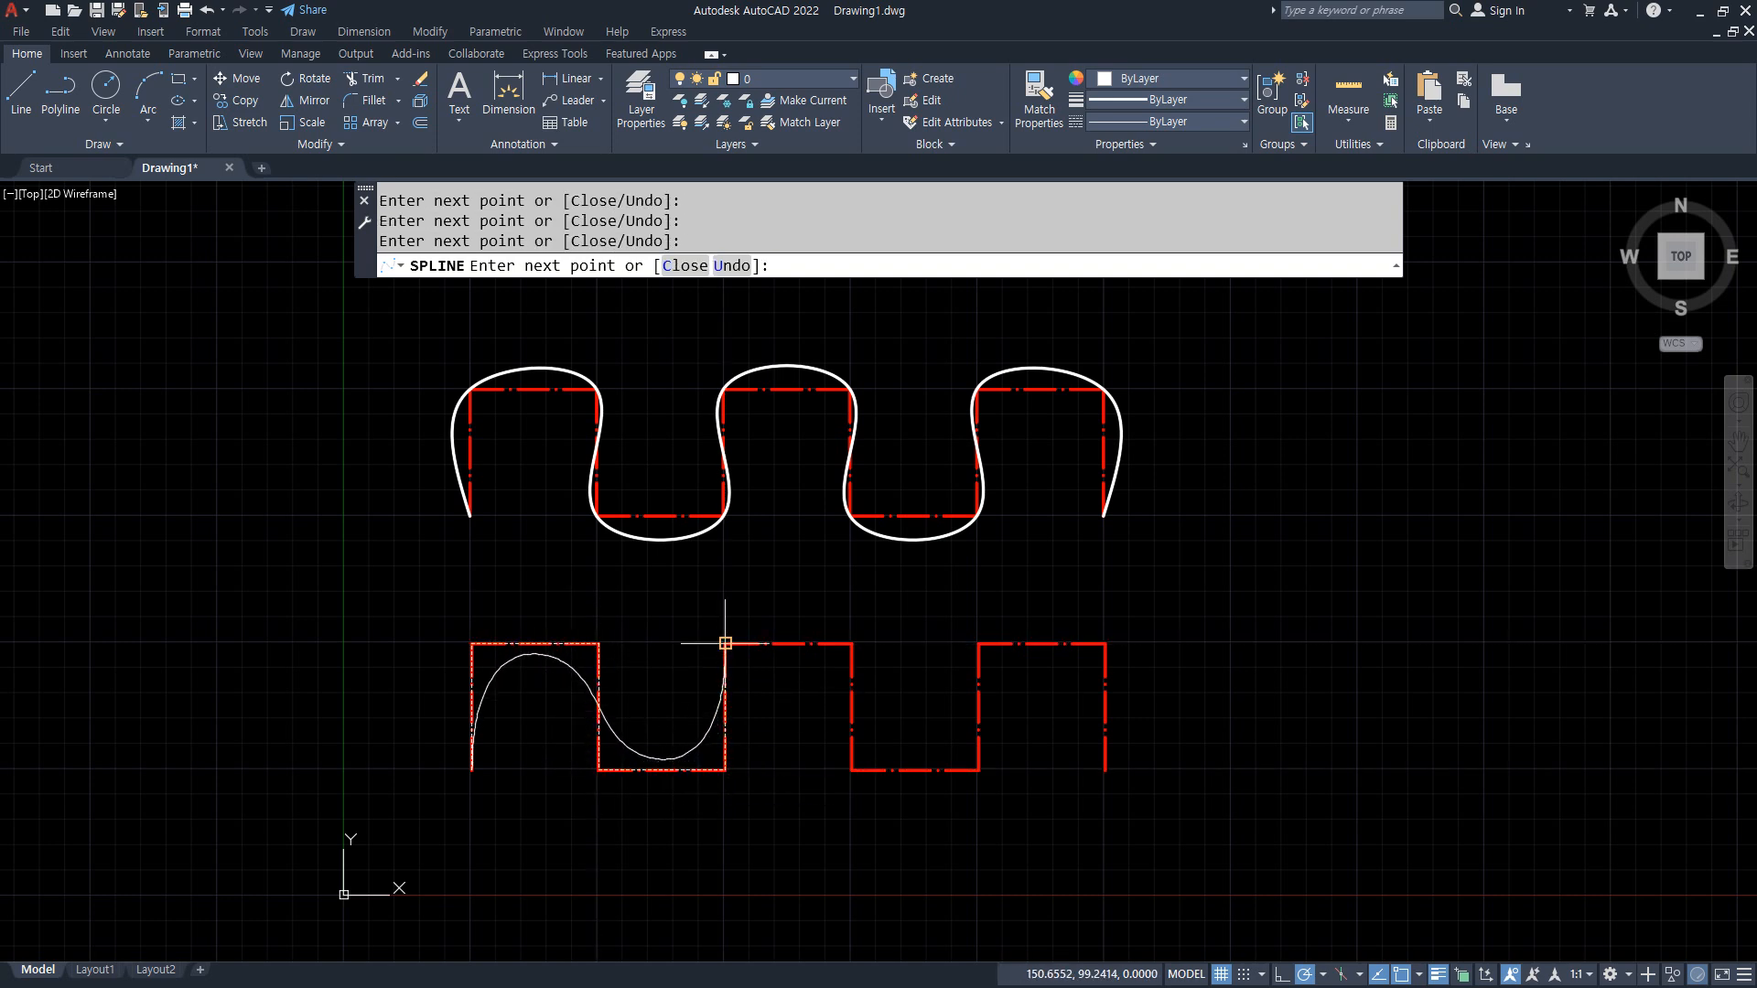
Step: Place the CV spline's remaining control vertices on the lower wave's corners through its right endpoint and finish the curve
left_click(852, 644)
left_click(852, 770)
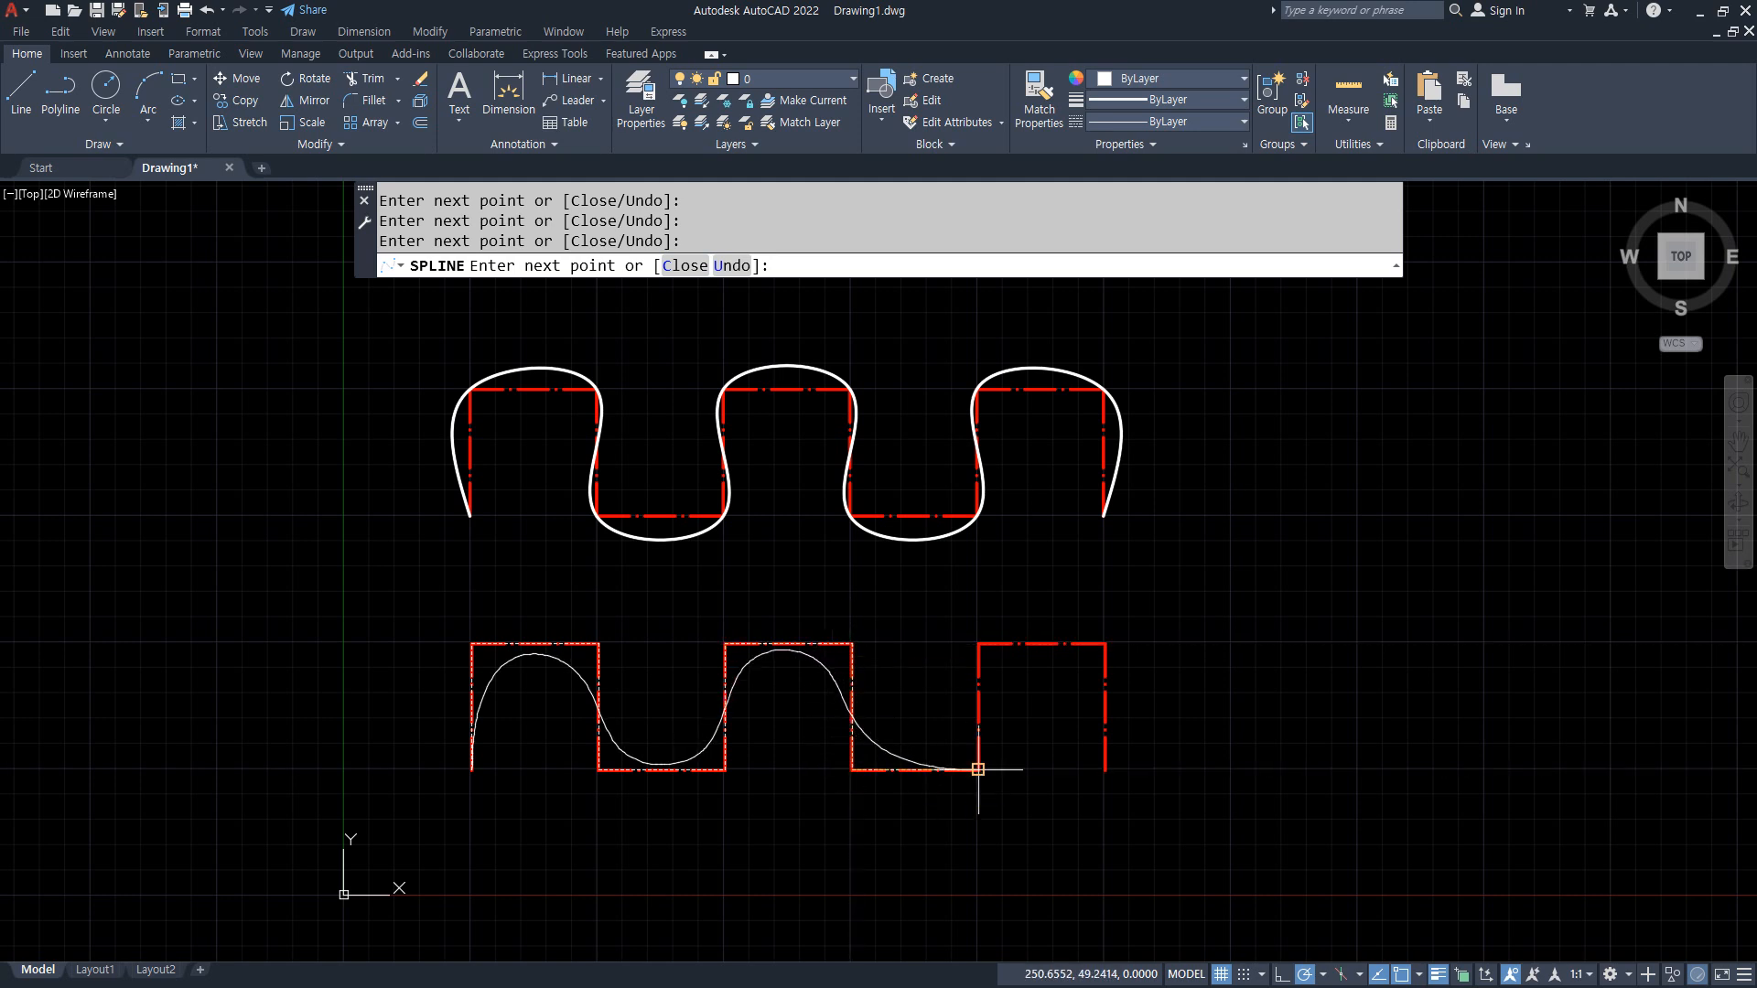
left_click(978, 769)
left_click(978, 643)
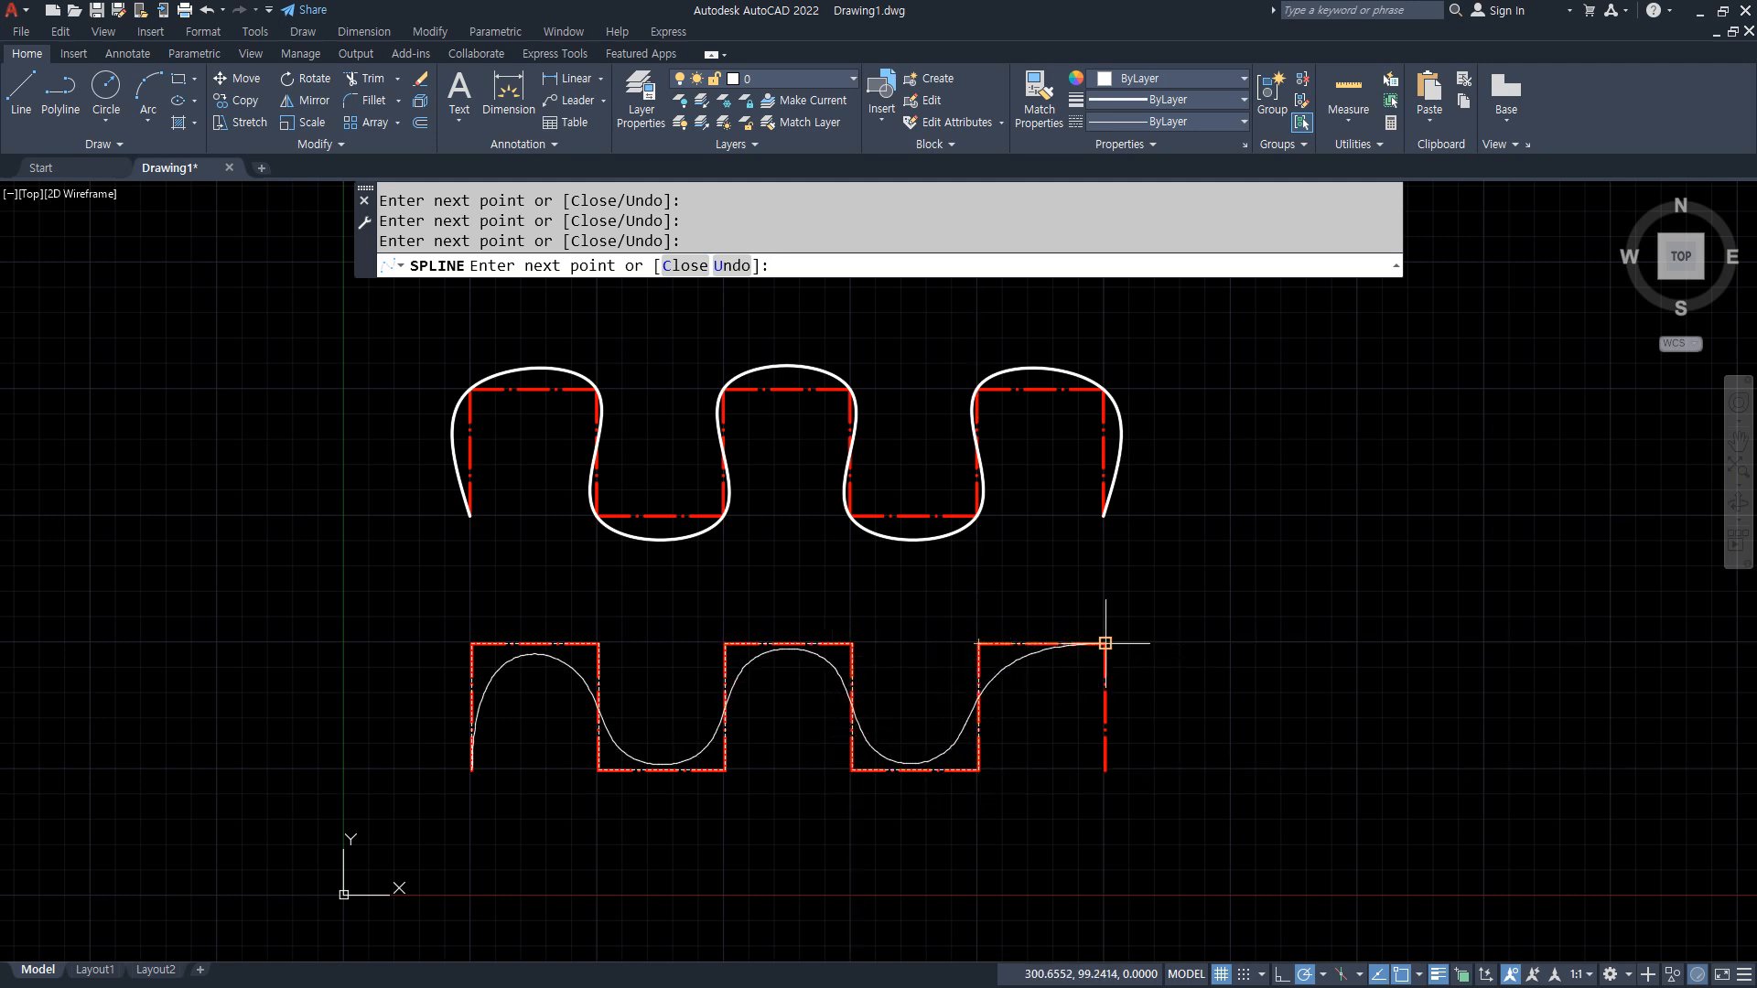
left_click(1105, 643)
left_click(1105, 770)
key("Return")
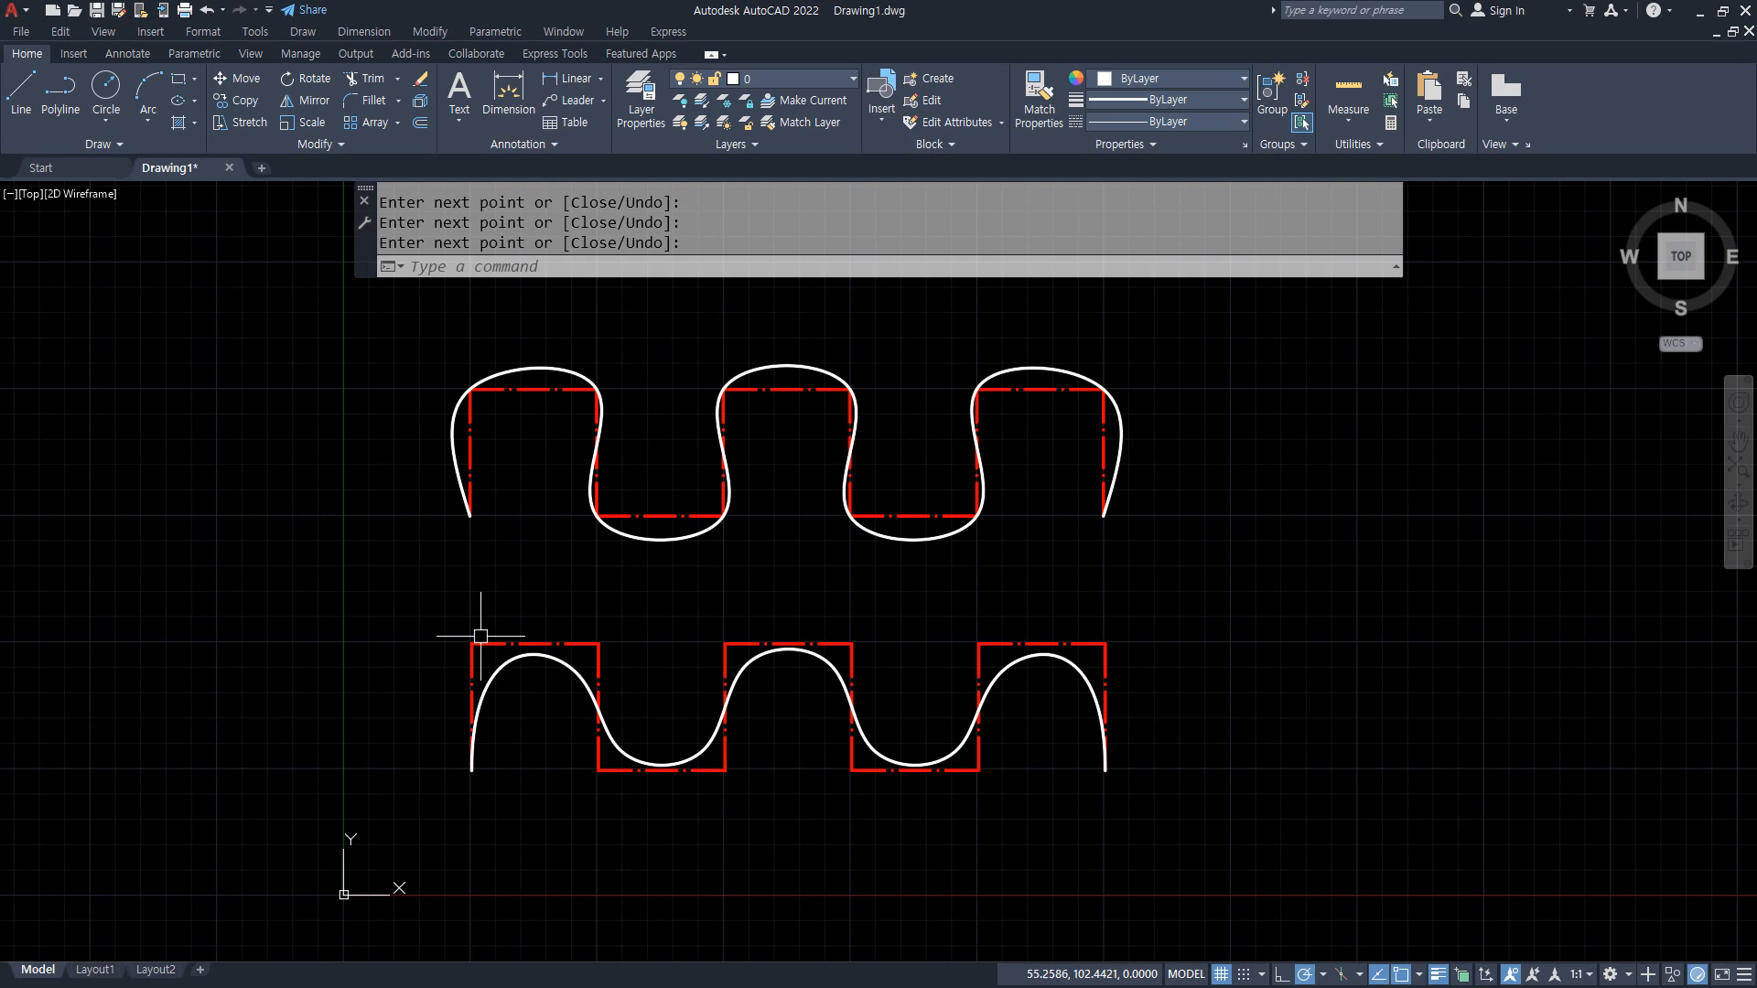
left_click_drag(469, 597, 470, 986)
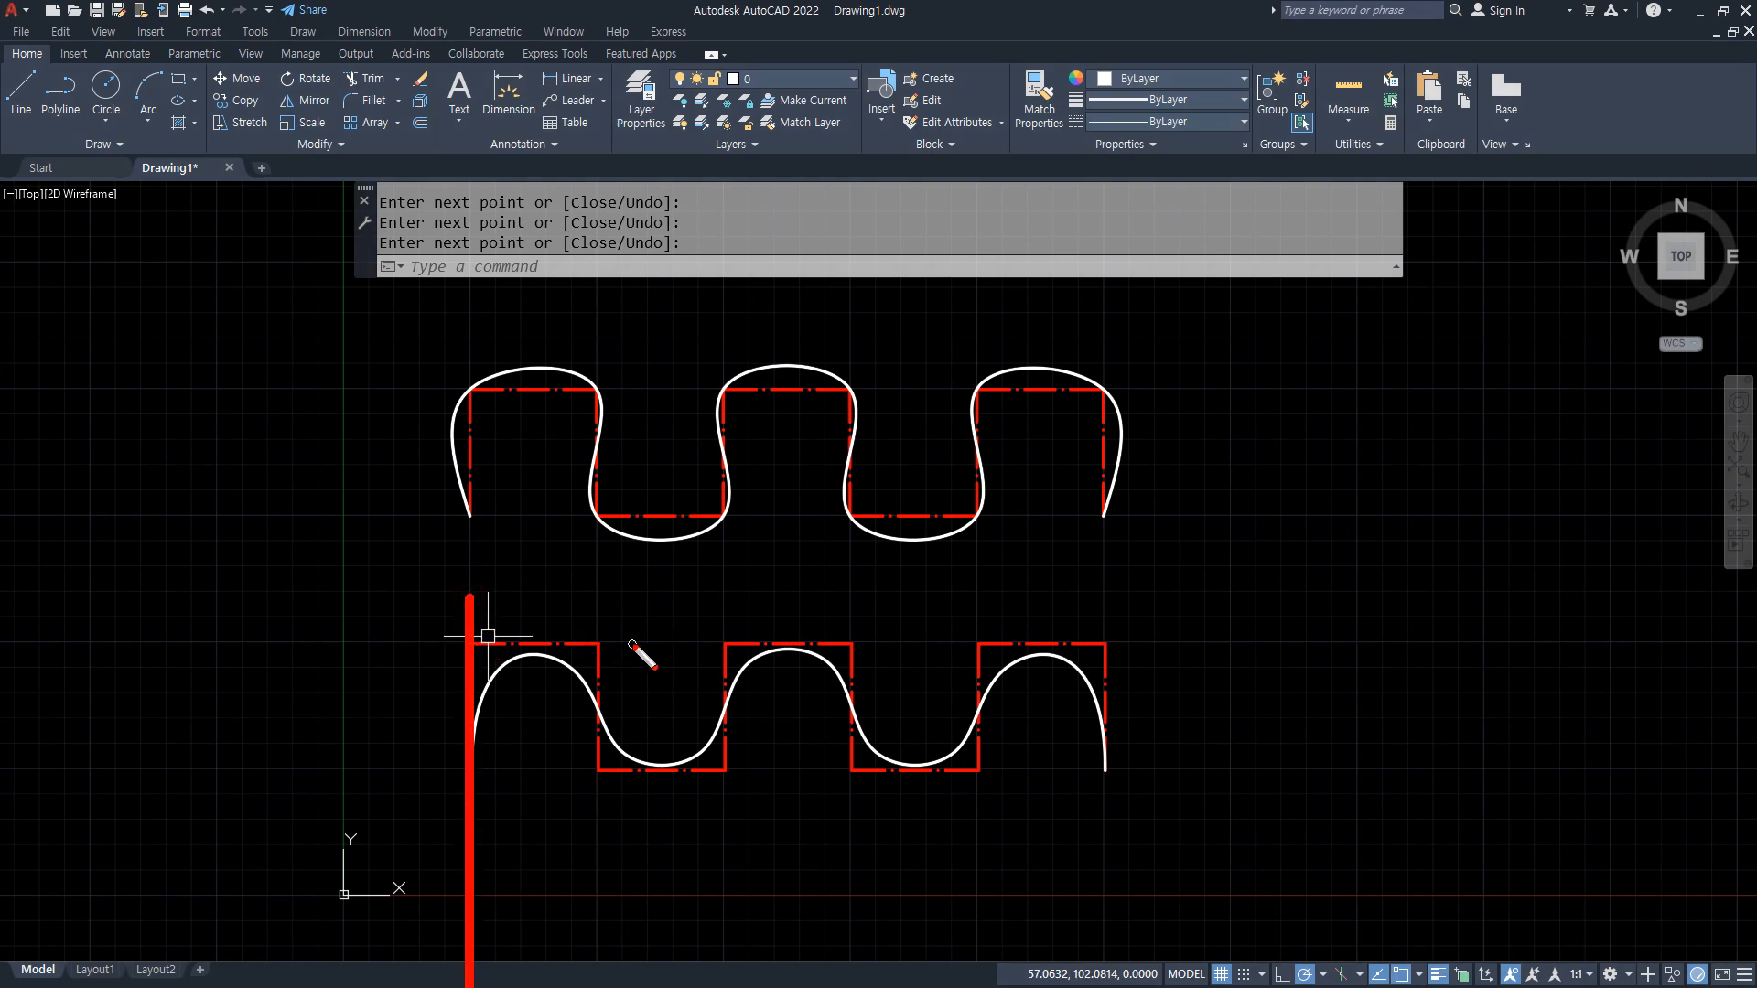
left_click_drag(630, 644, 193, 658)
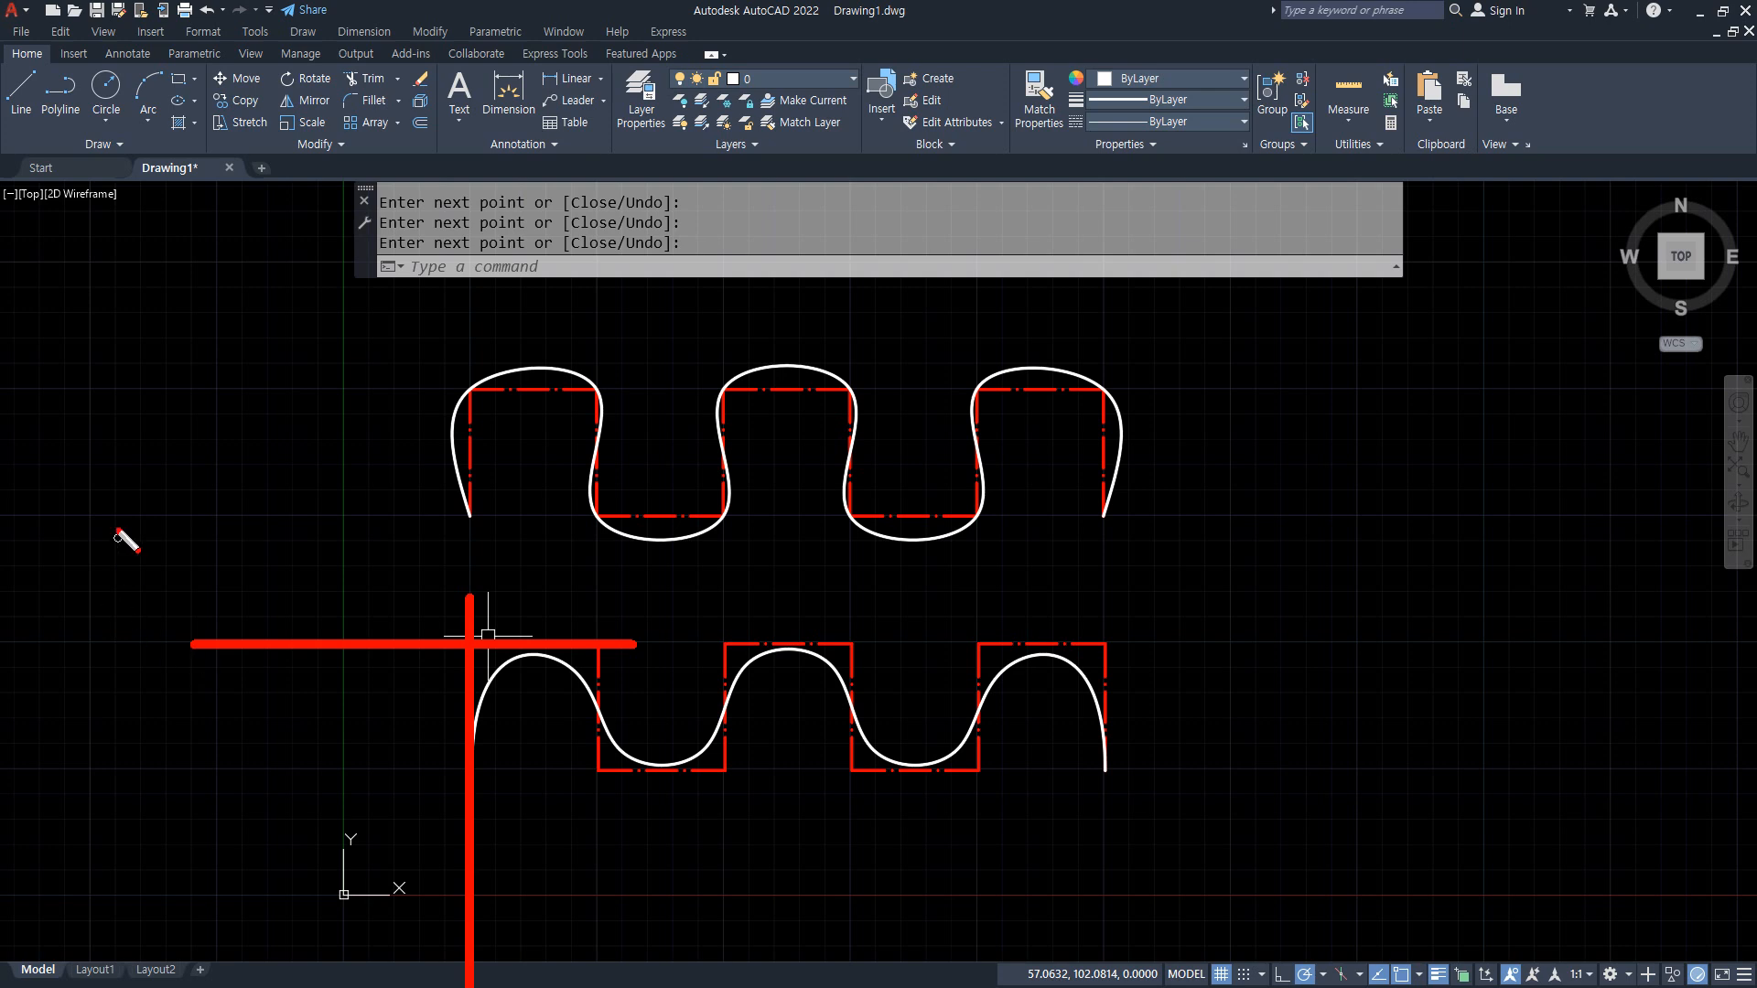
mouse_move(327, 427)
left_mouse_down()
mouse_move(414, 421)
mouse_move(414, 464)
left_mouse_up()
mouse_move(358, 723)
left_mouse_down()
mouse_move(481, 703)
mouse_move(445, 746)
left_mouse_up()
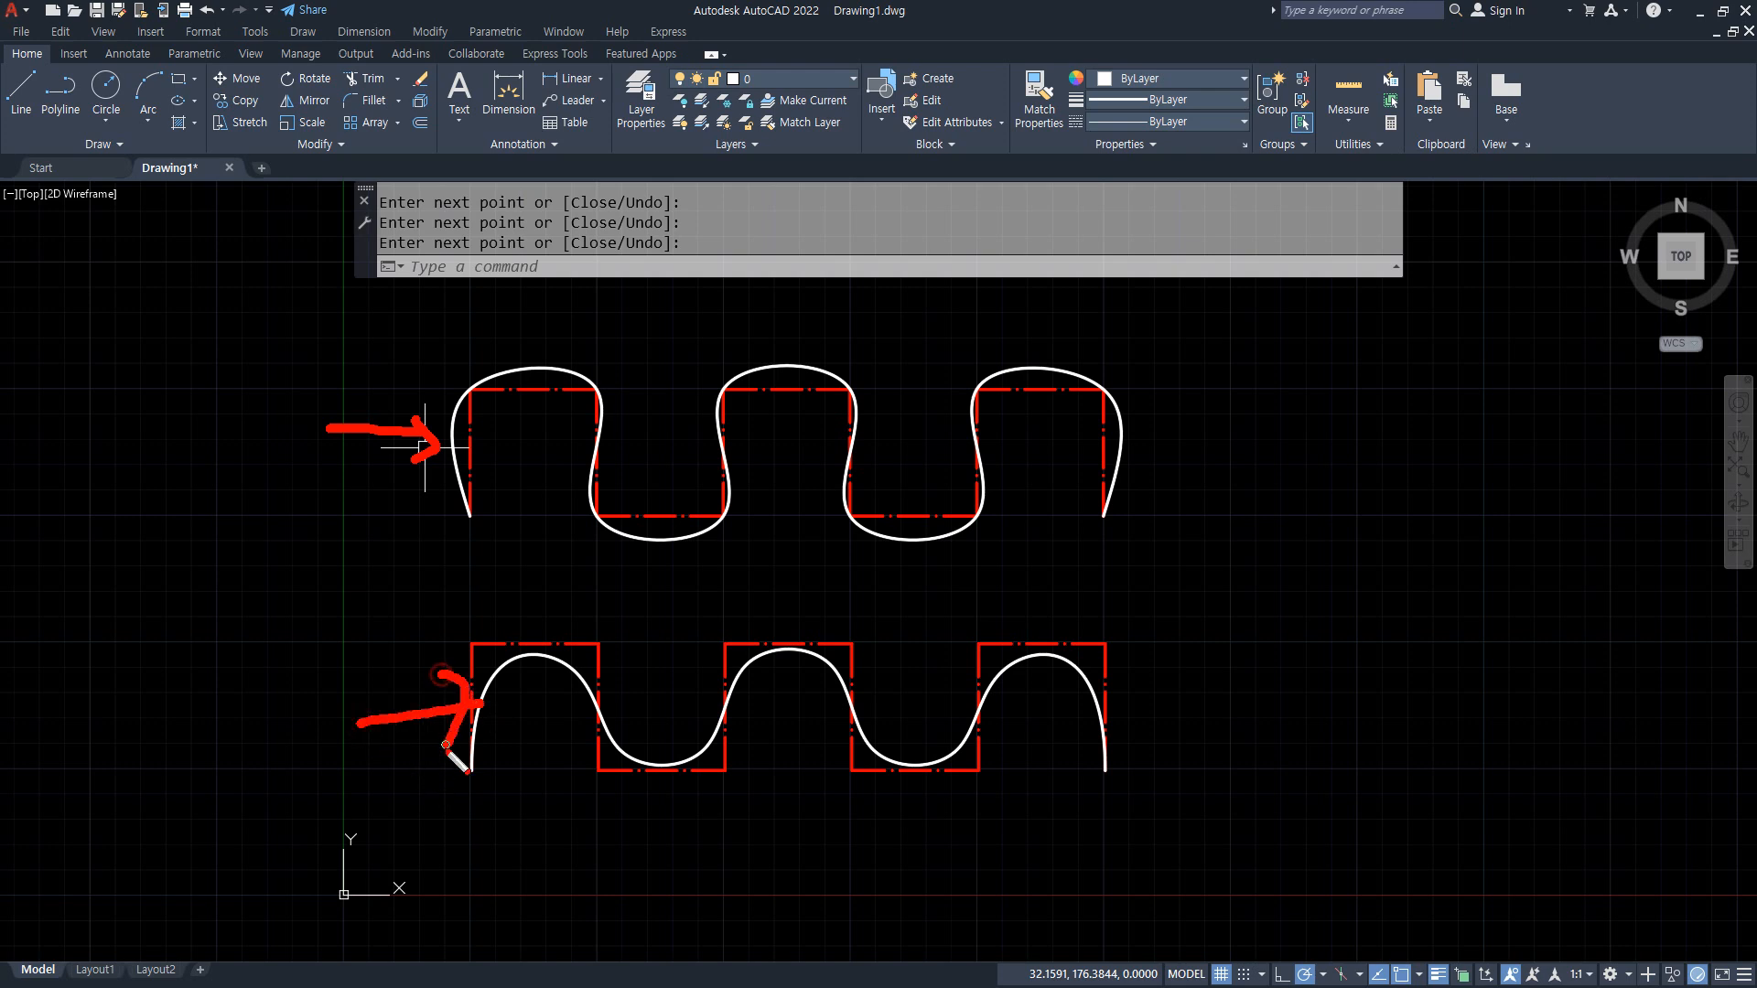
key("Escape")
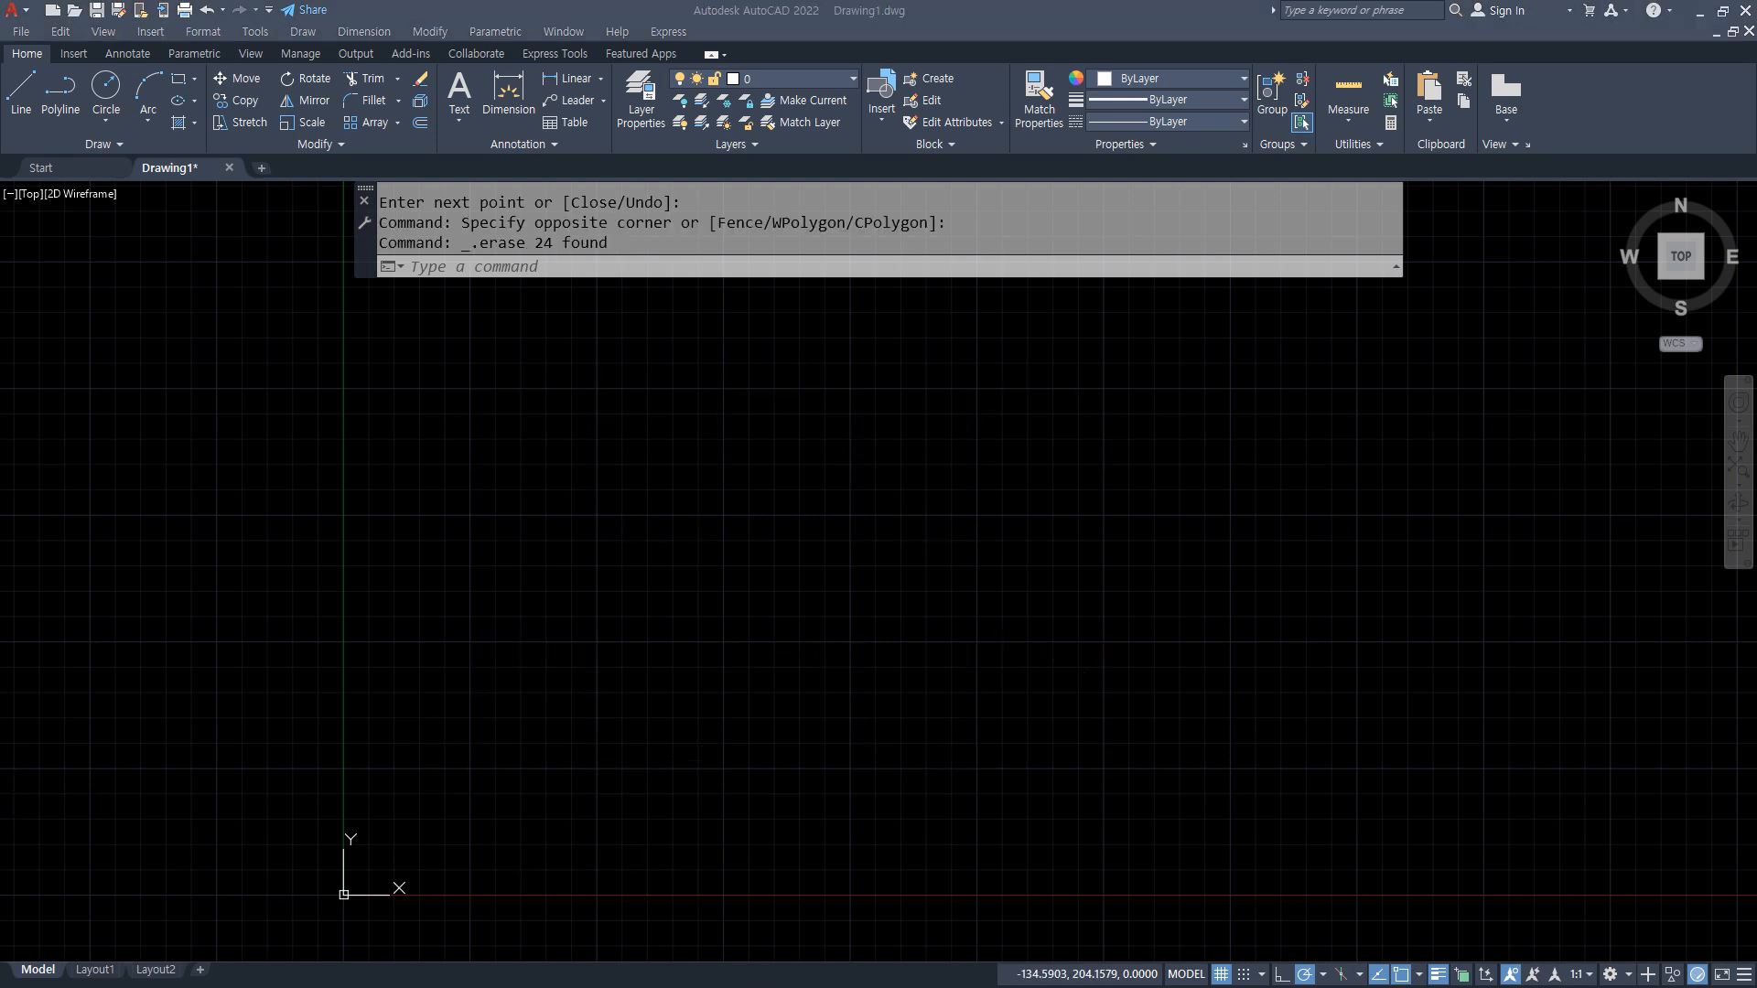
Step: Bring the Notepad notes into view to check the DOnut entry in the command list, and move them back off screen
left_click_drag(0, 194, 680, 188)
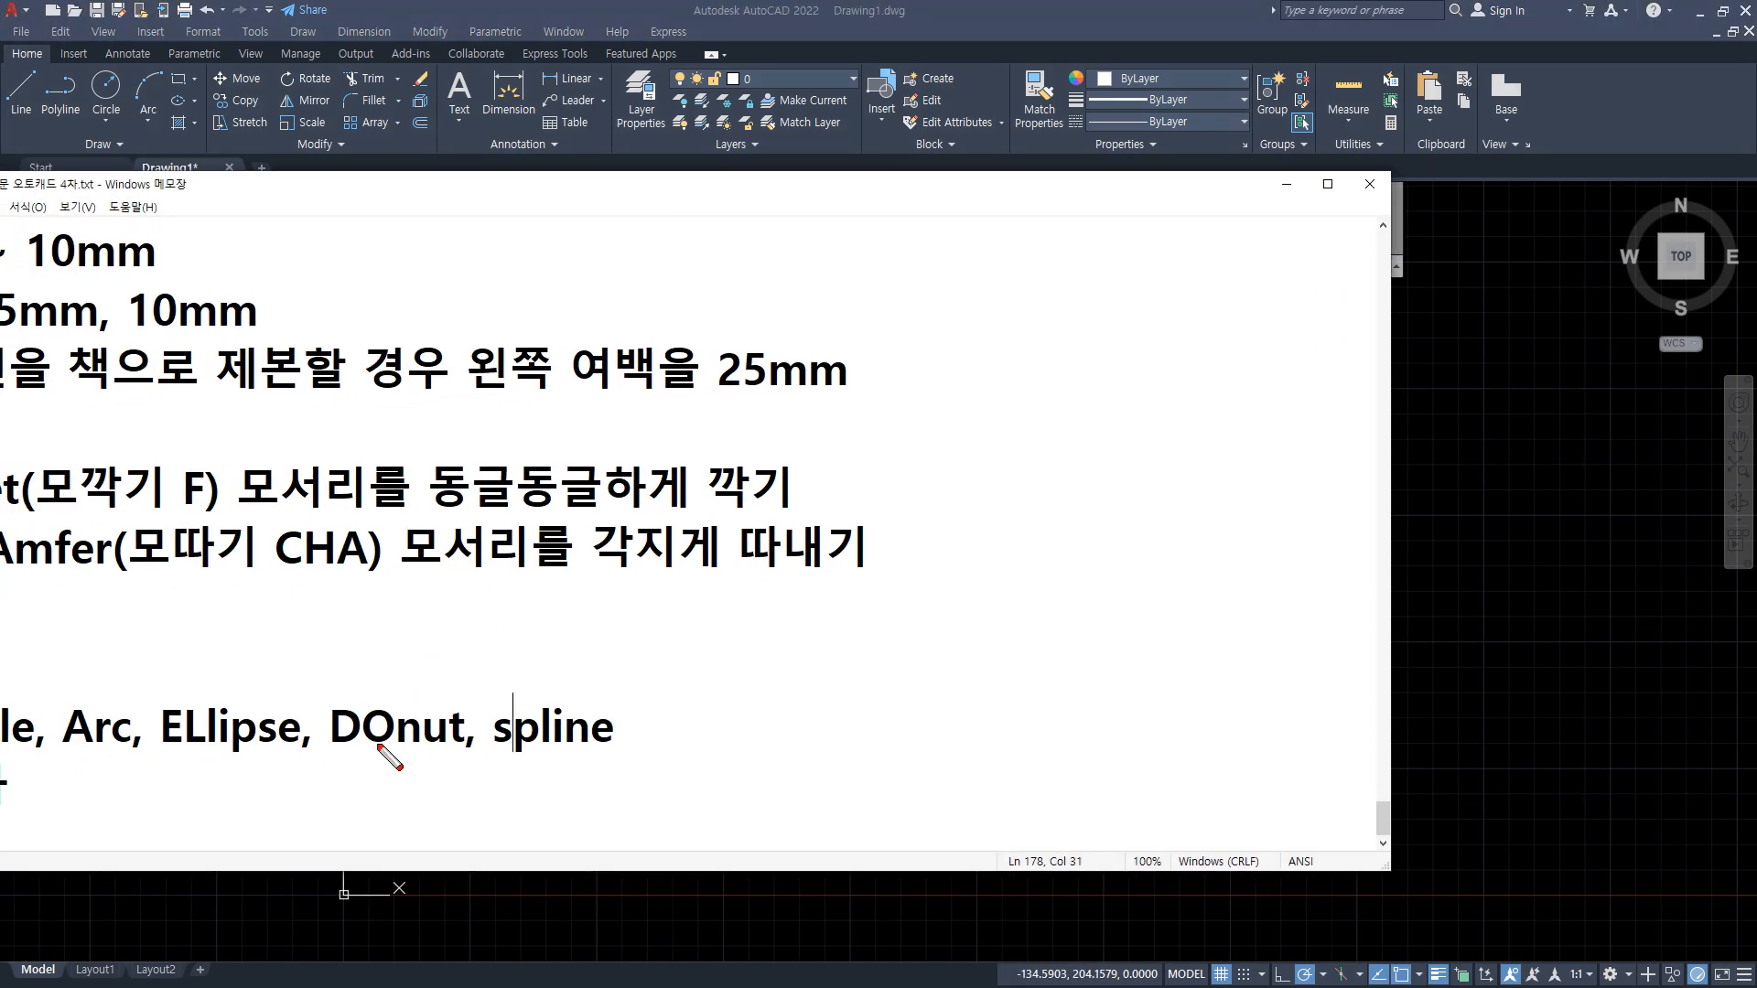
left_click_drag(331, 751, 476, 756)
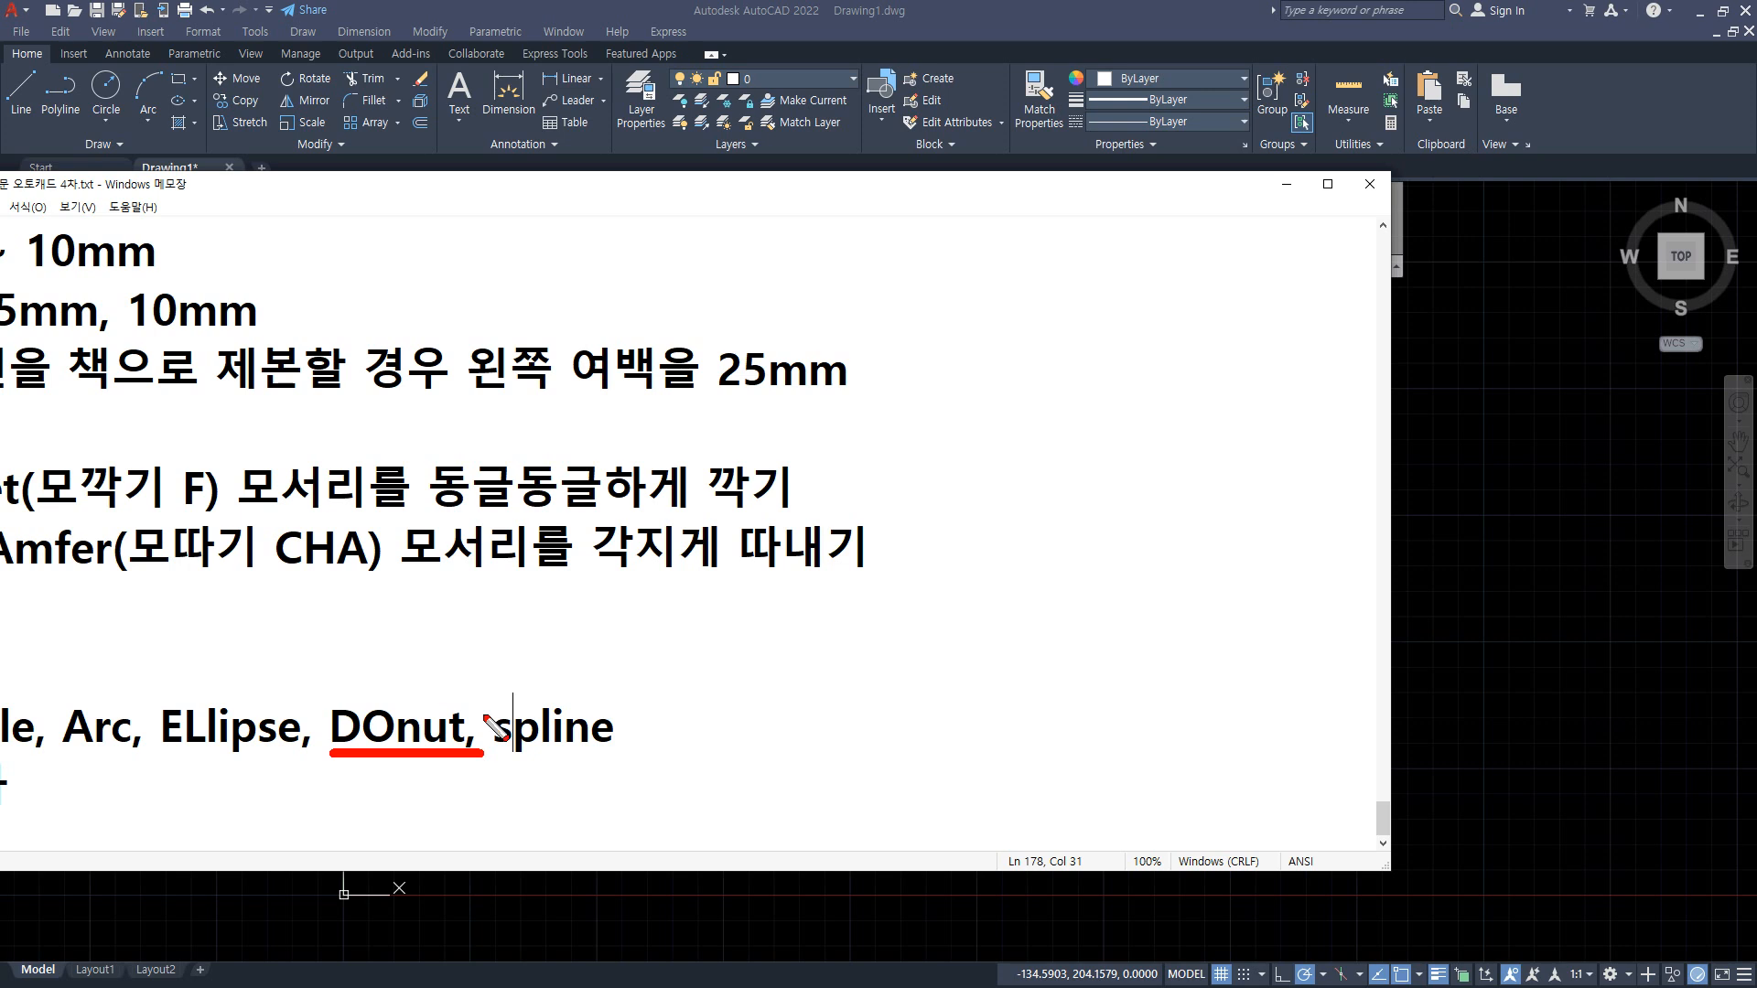
key("Escape")
left_click_drag(607, 188, 0, 366)
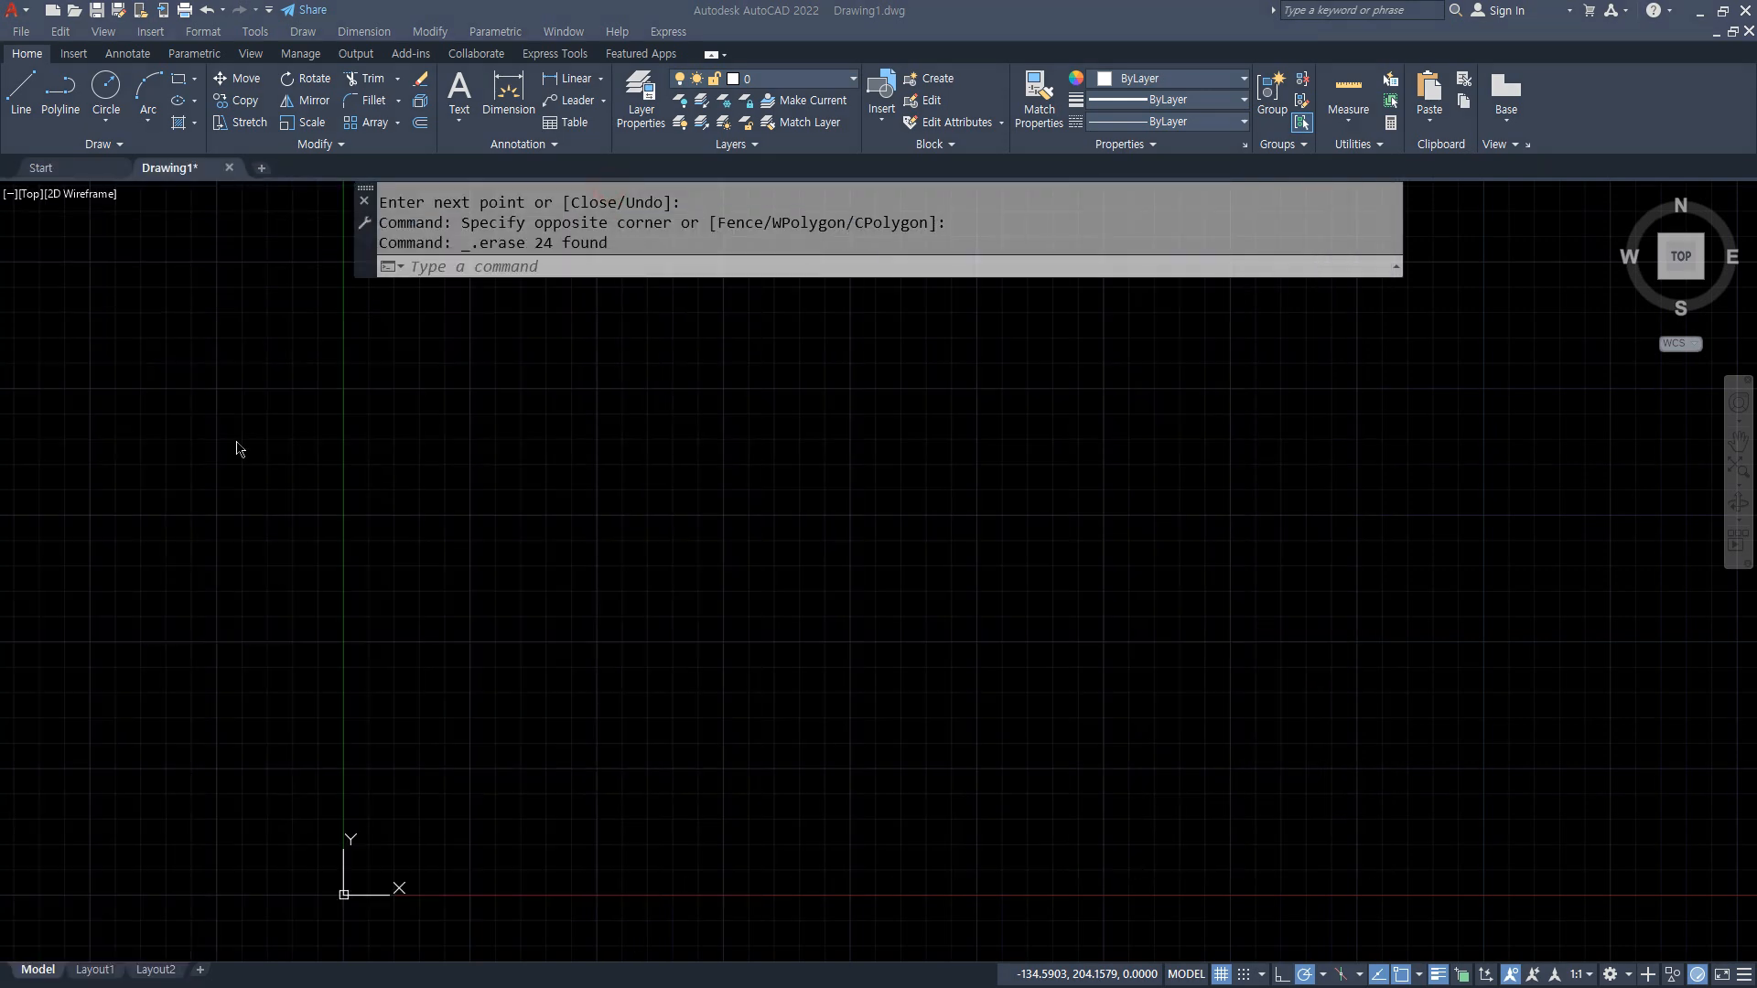
Step: Draw a donut with inside diameter 30 and outside diameter 50, centred at about 60,177
left_click(238, 444)
type("co")
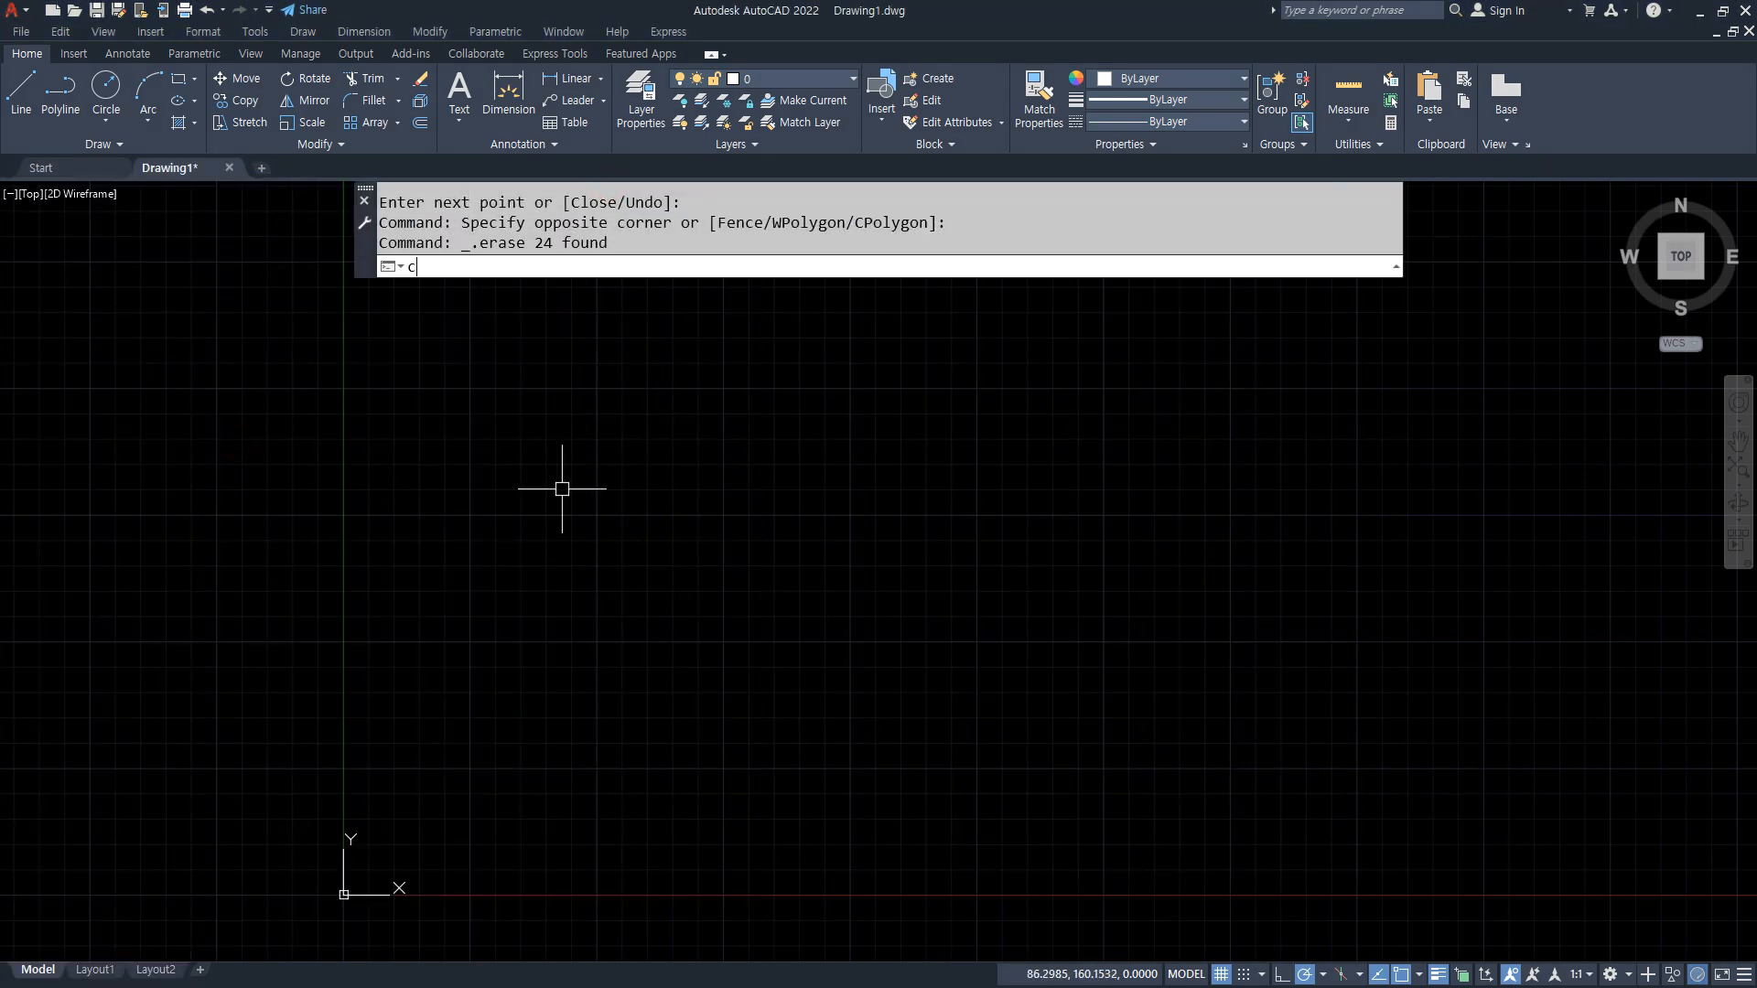
key("Return")
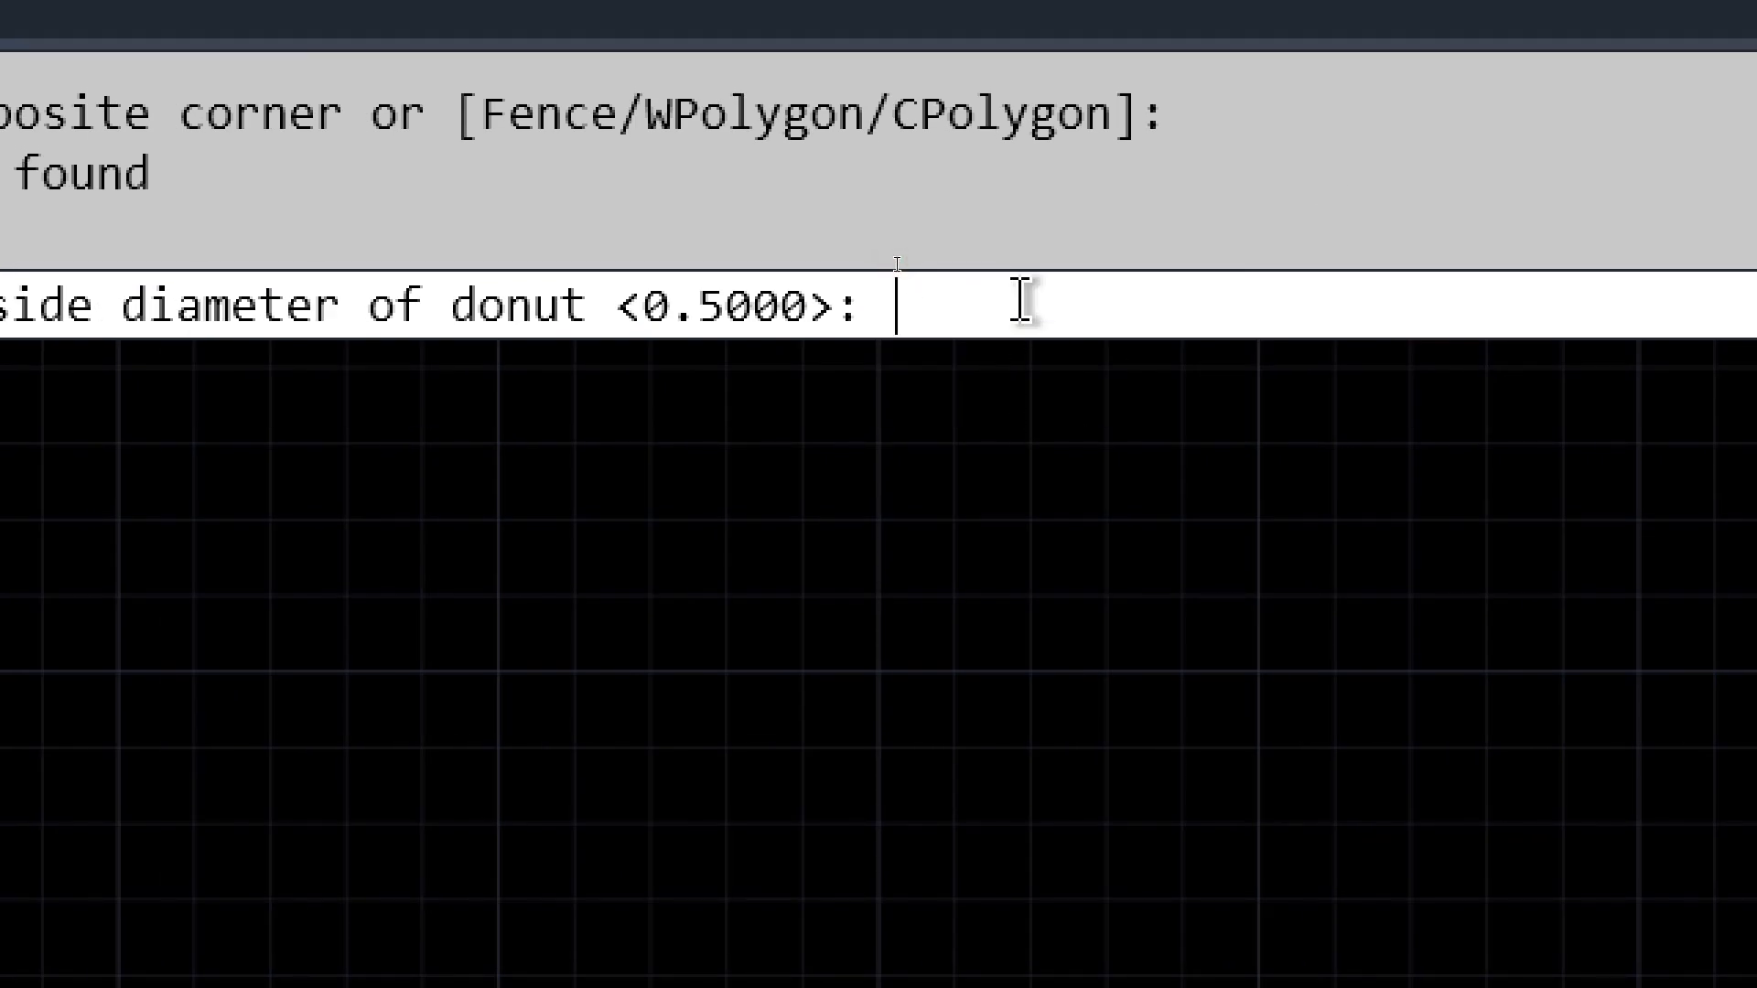
type("30")
key("Return")
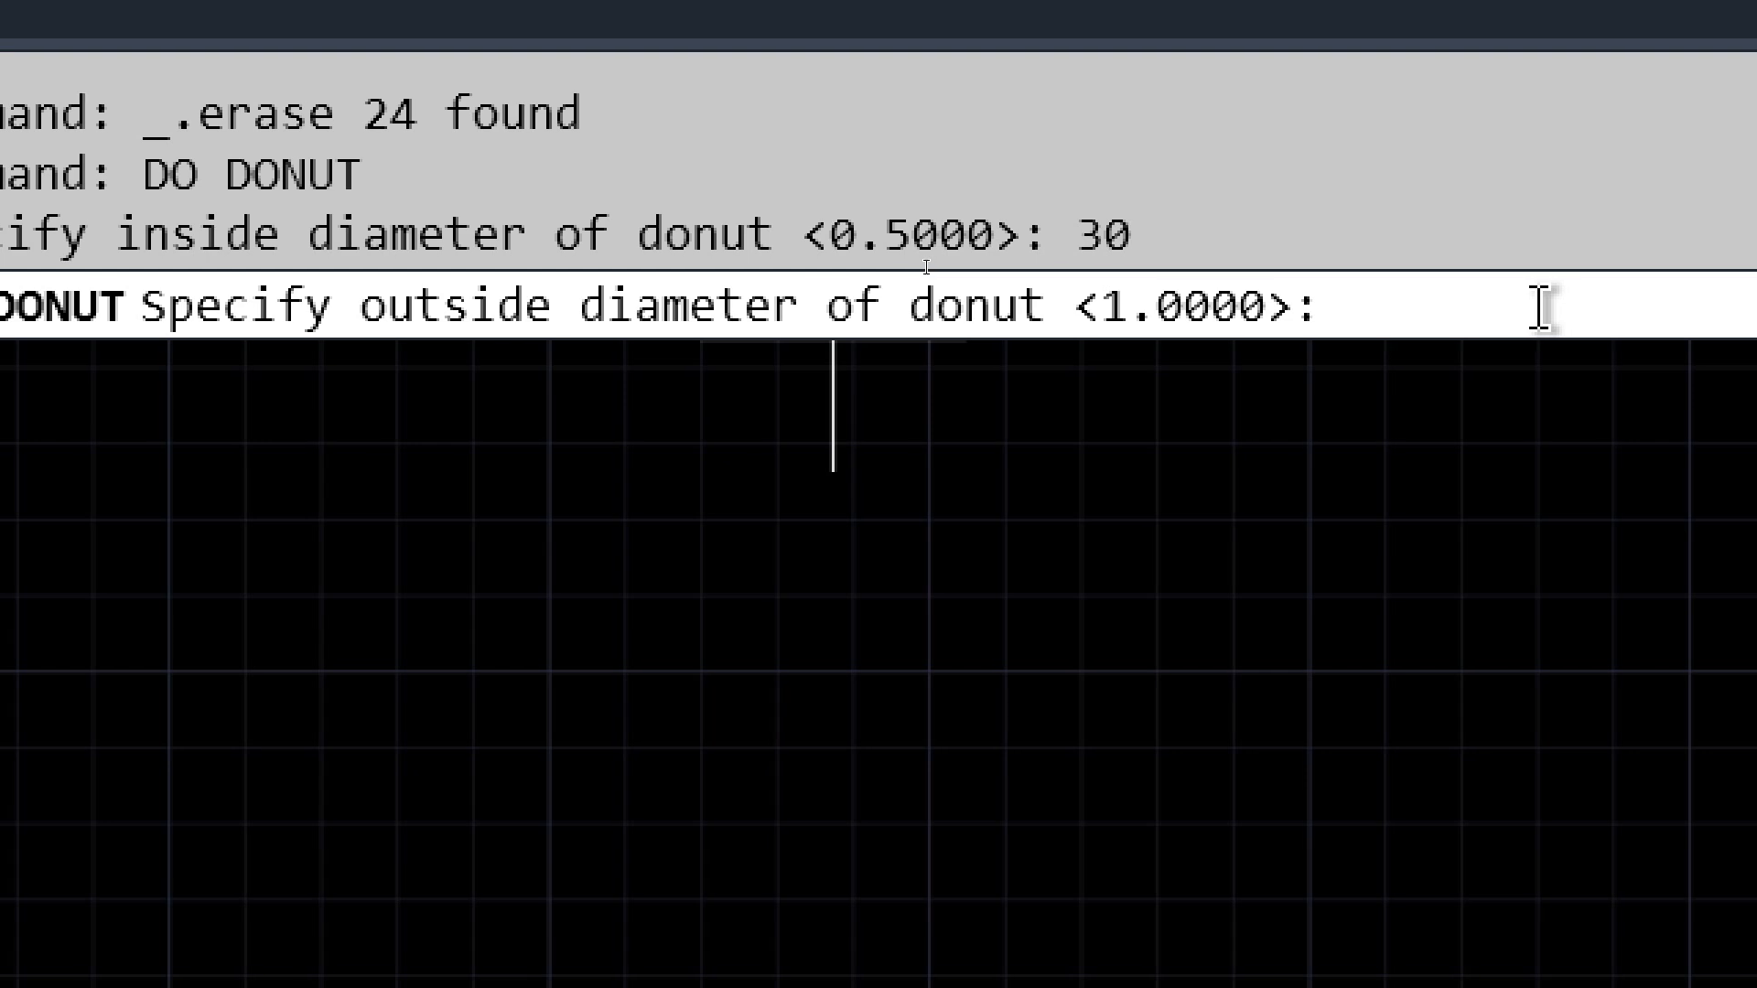
type("50")
key("Return")
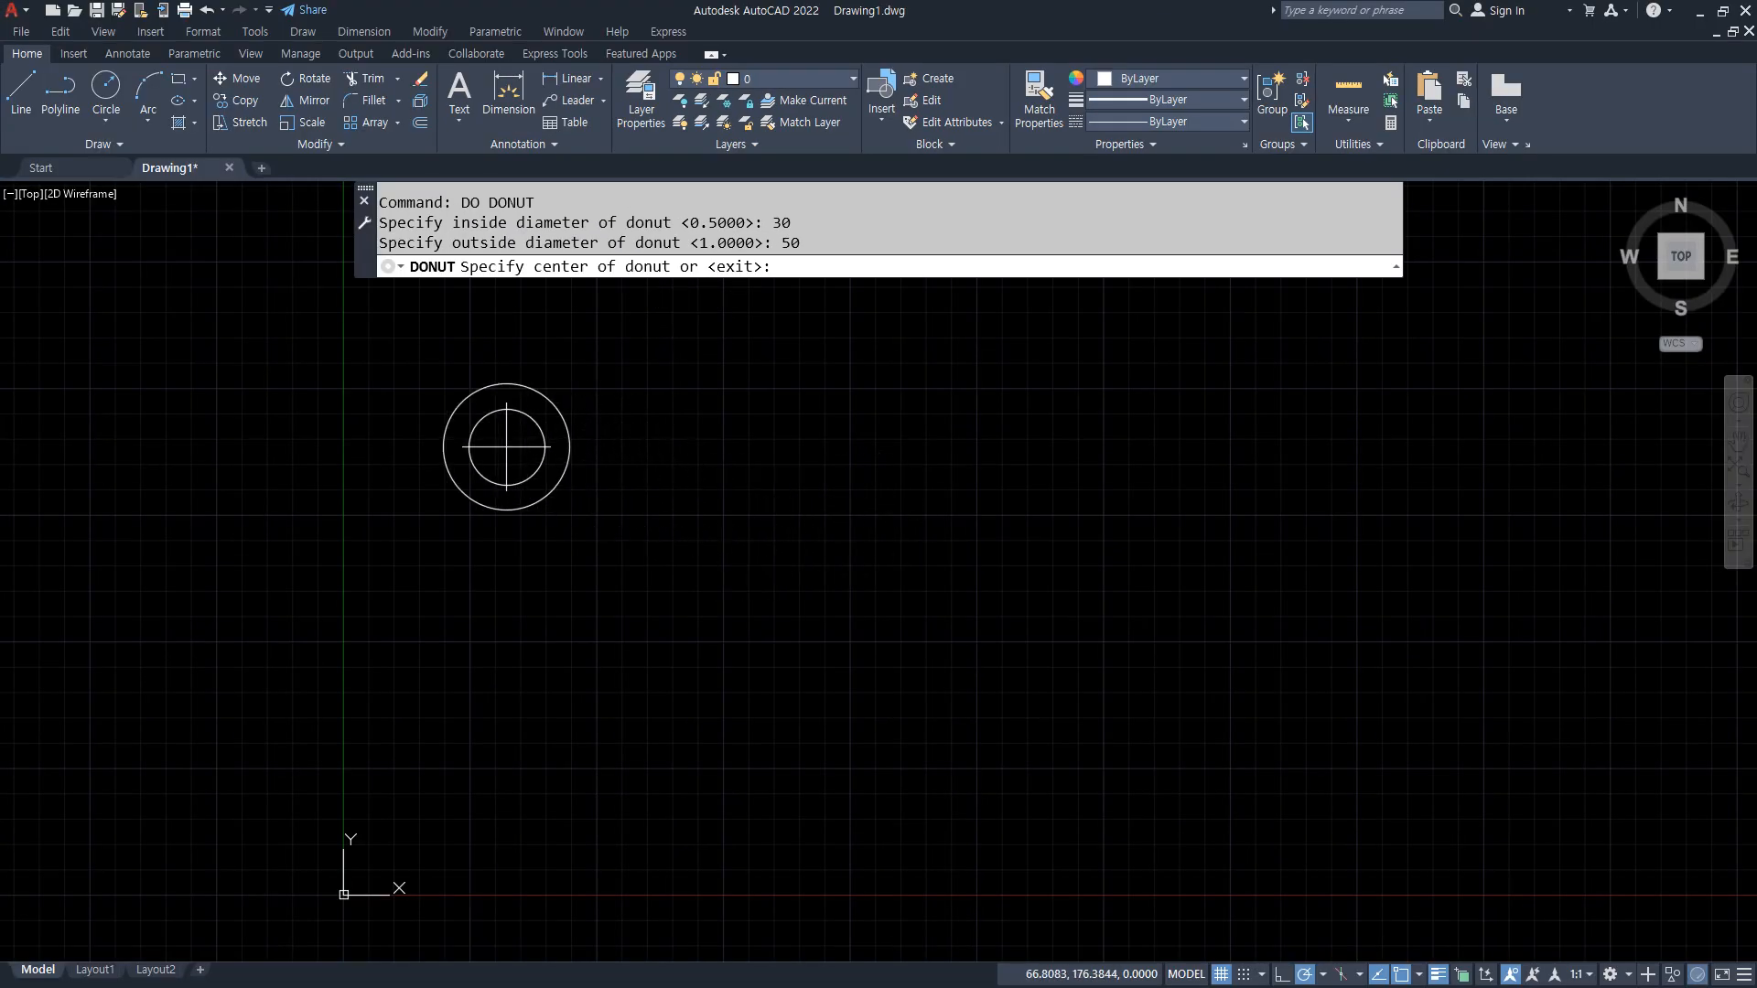
left_click(495, 447)
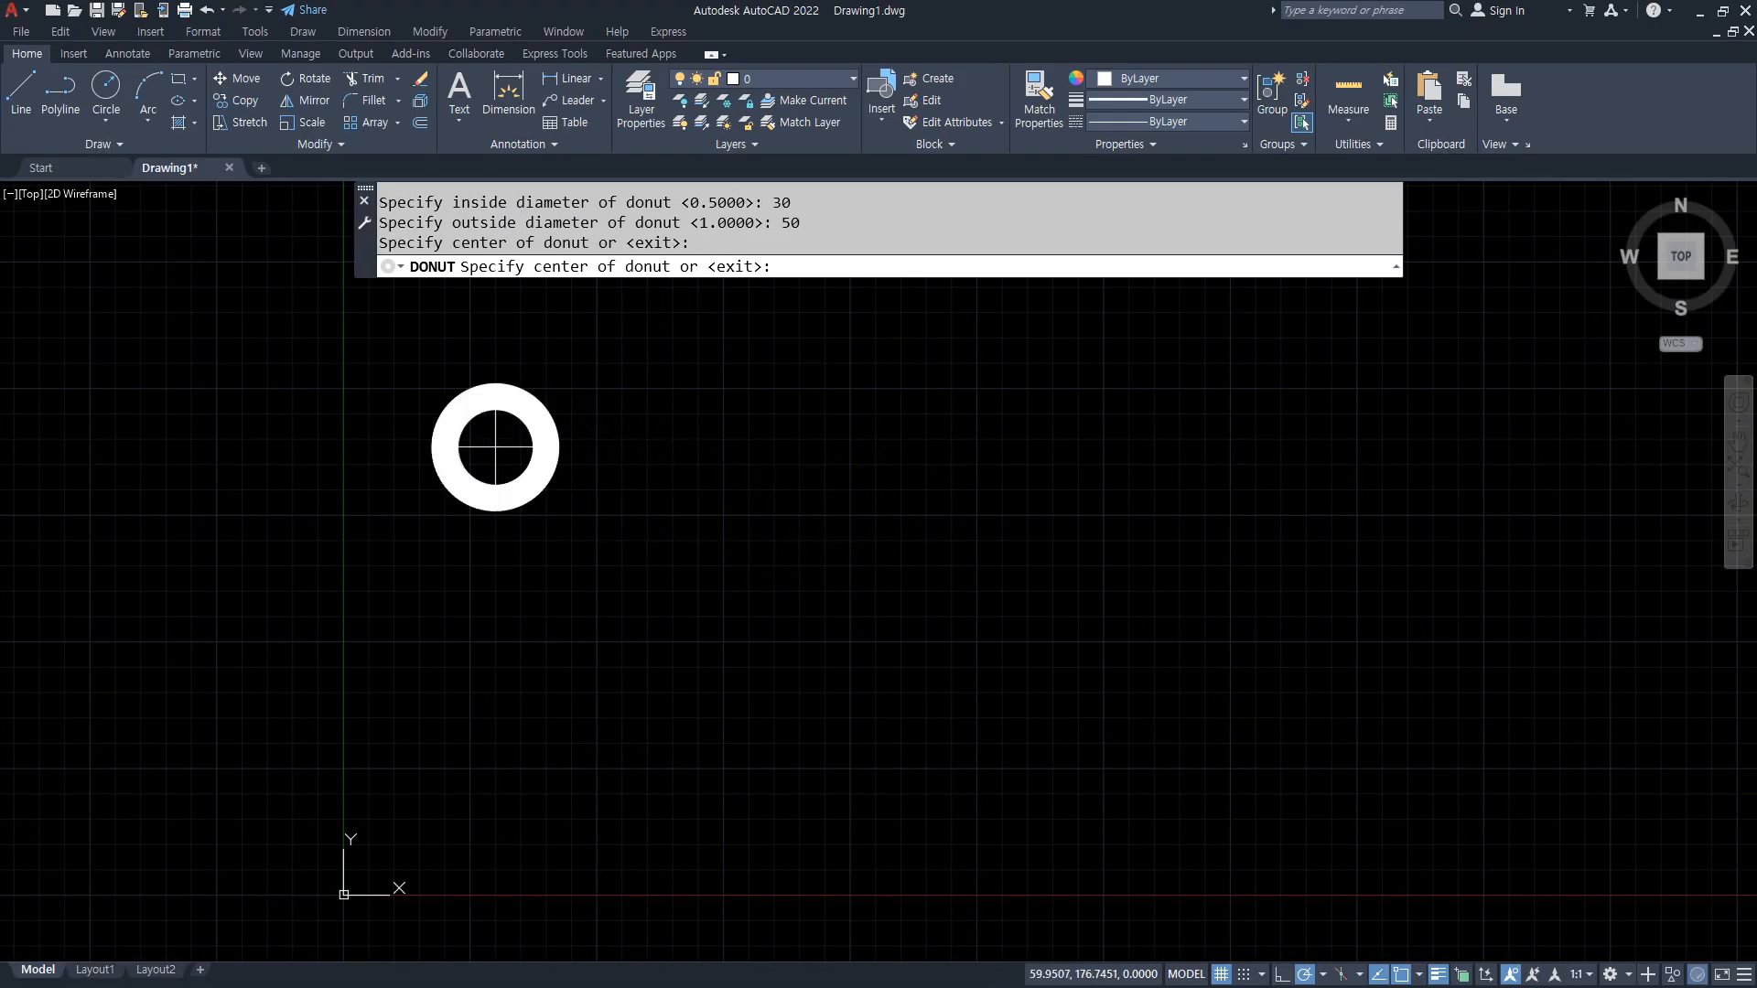
Step: Place six more donuts of the same size in a loose loop running right, down and back left, and end the command
left_click(693, 466)
left_click(889, 495)
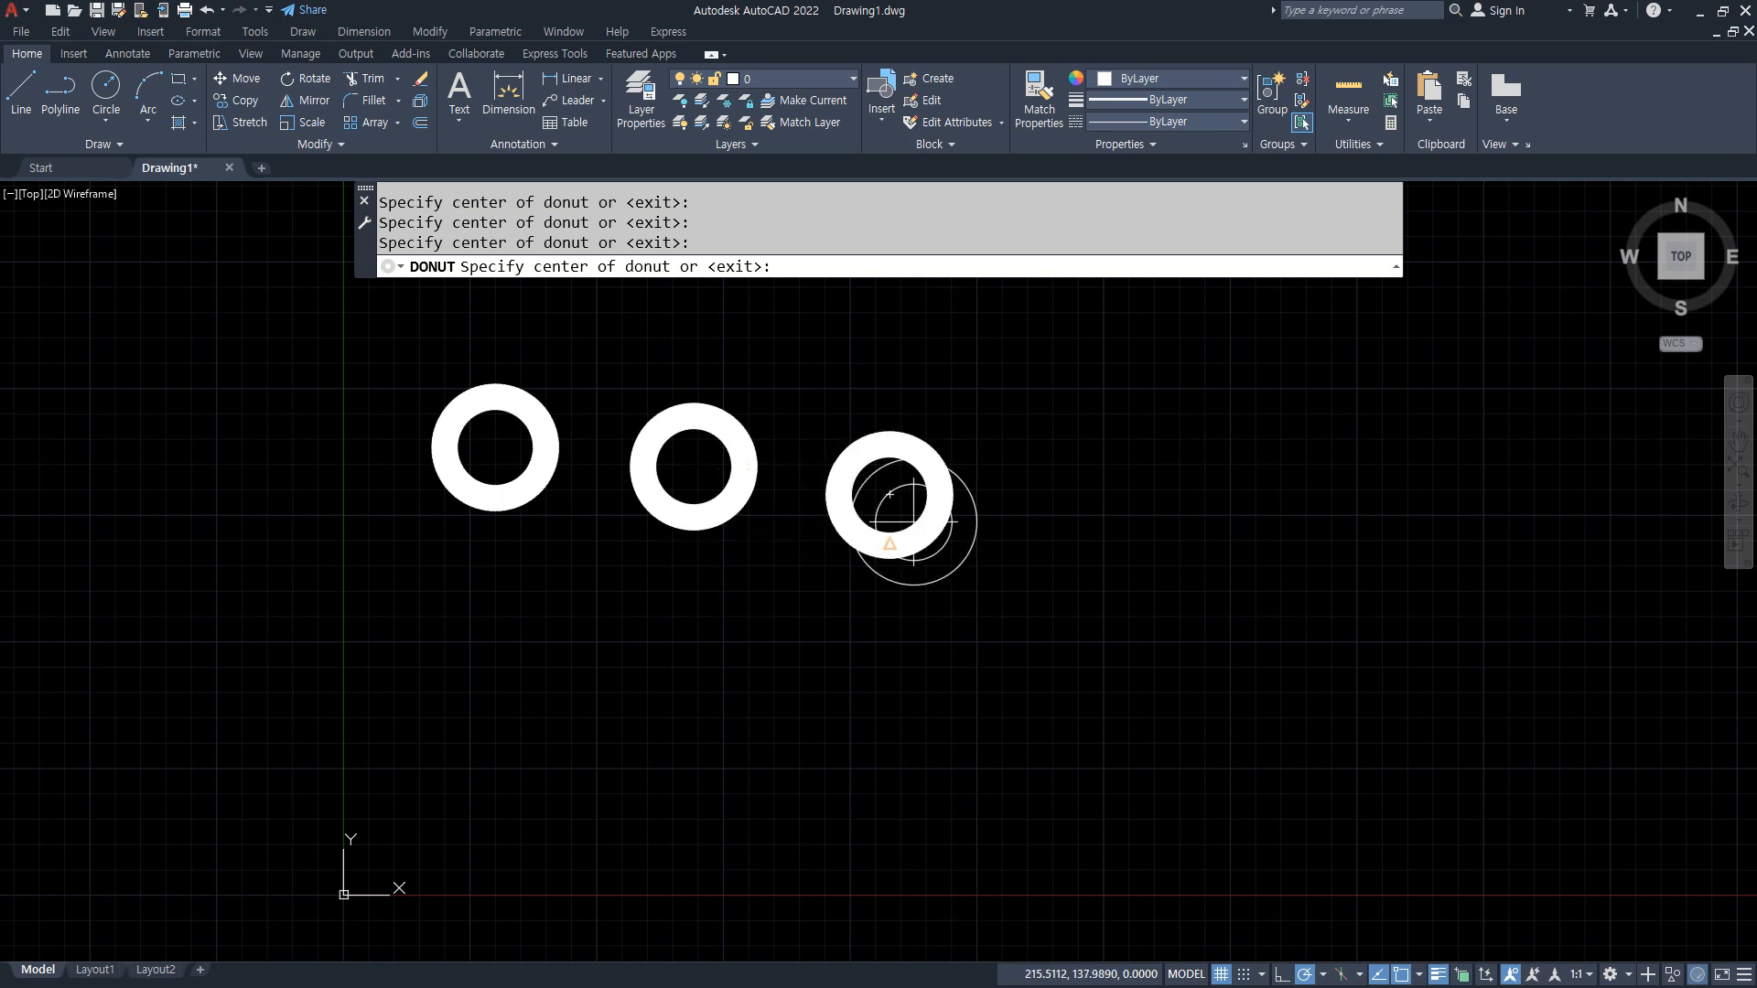
left_click(1116, 573)
left_click(938, 719)
left_click(719, 666)
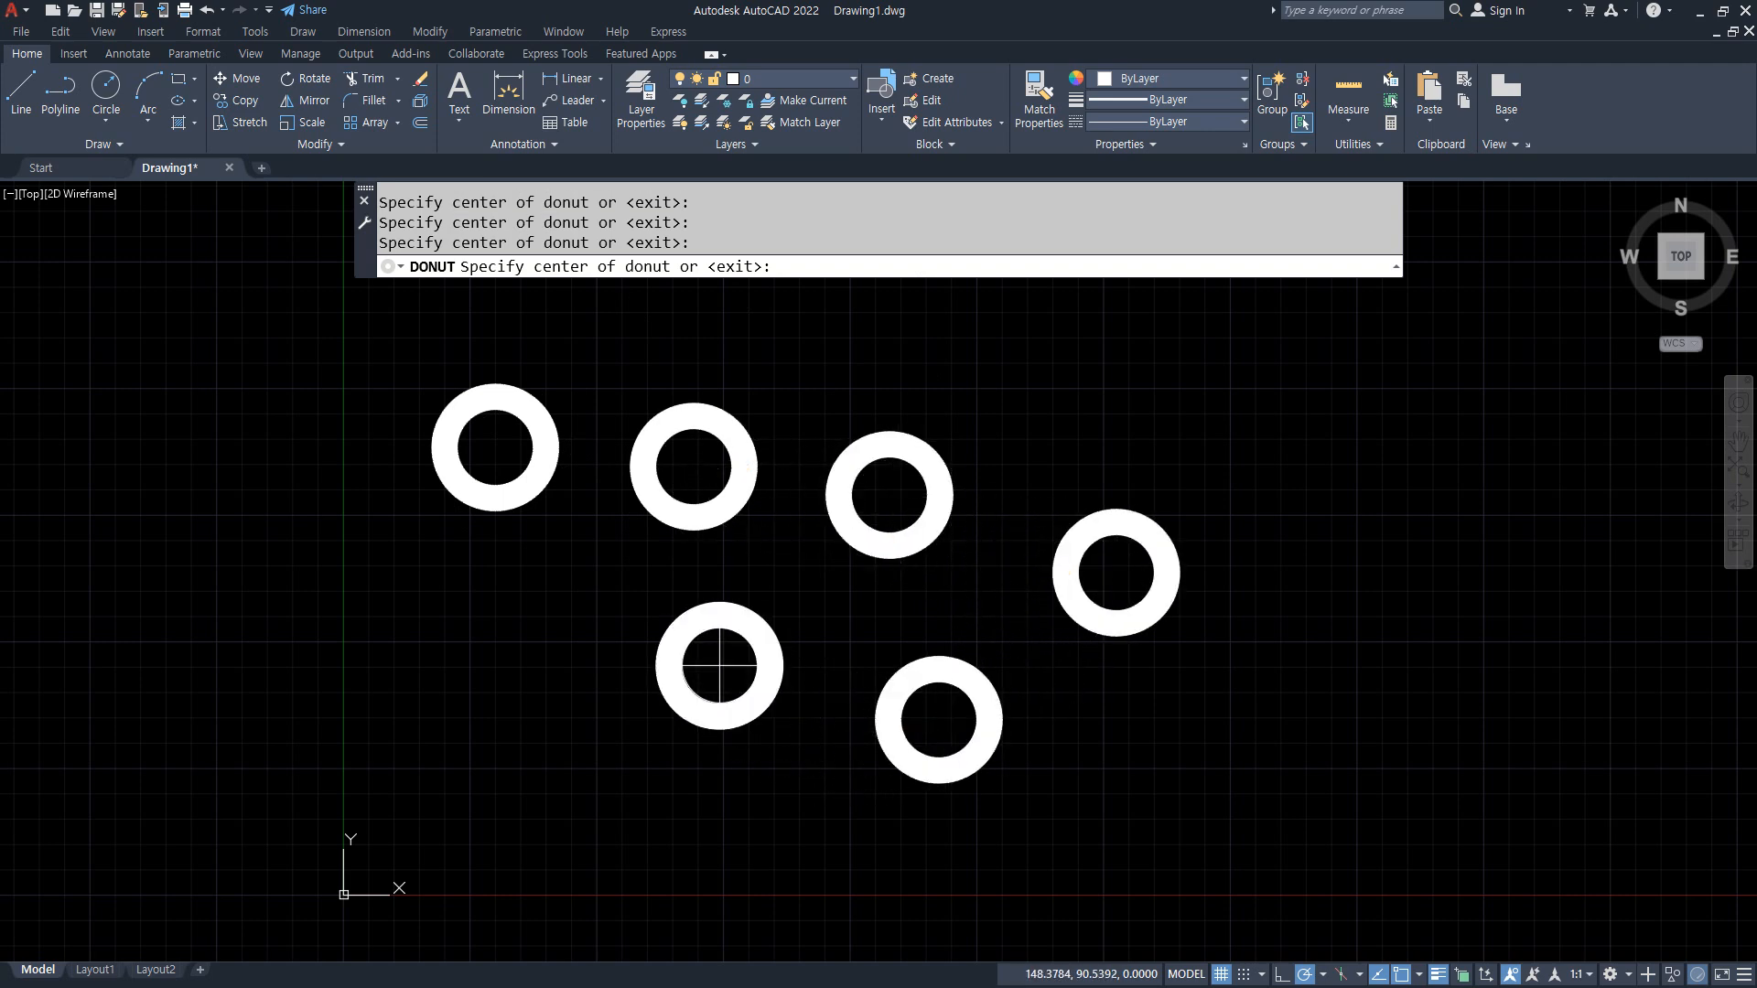
left_click(499, 656)
key("Return")
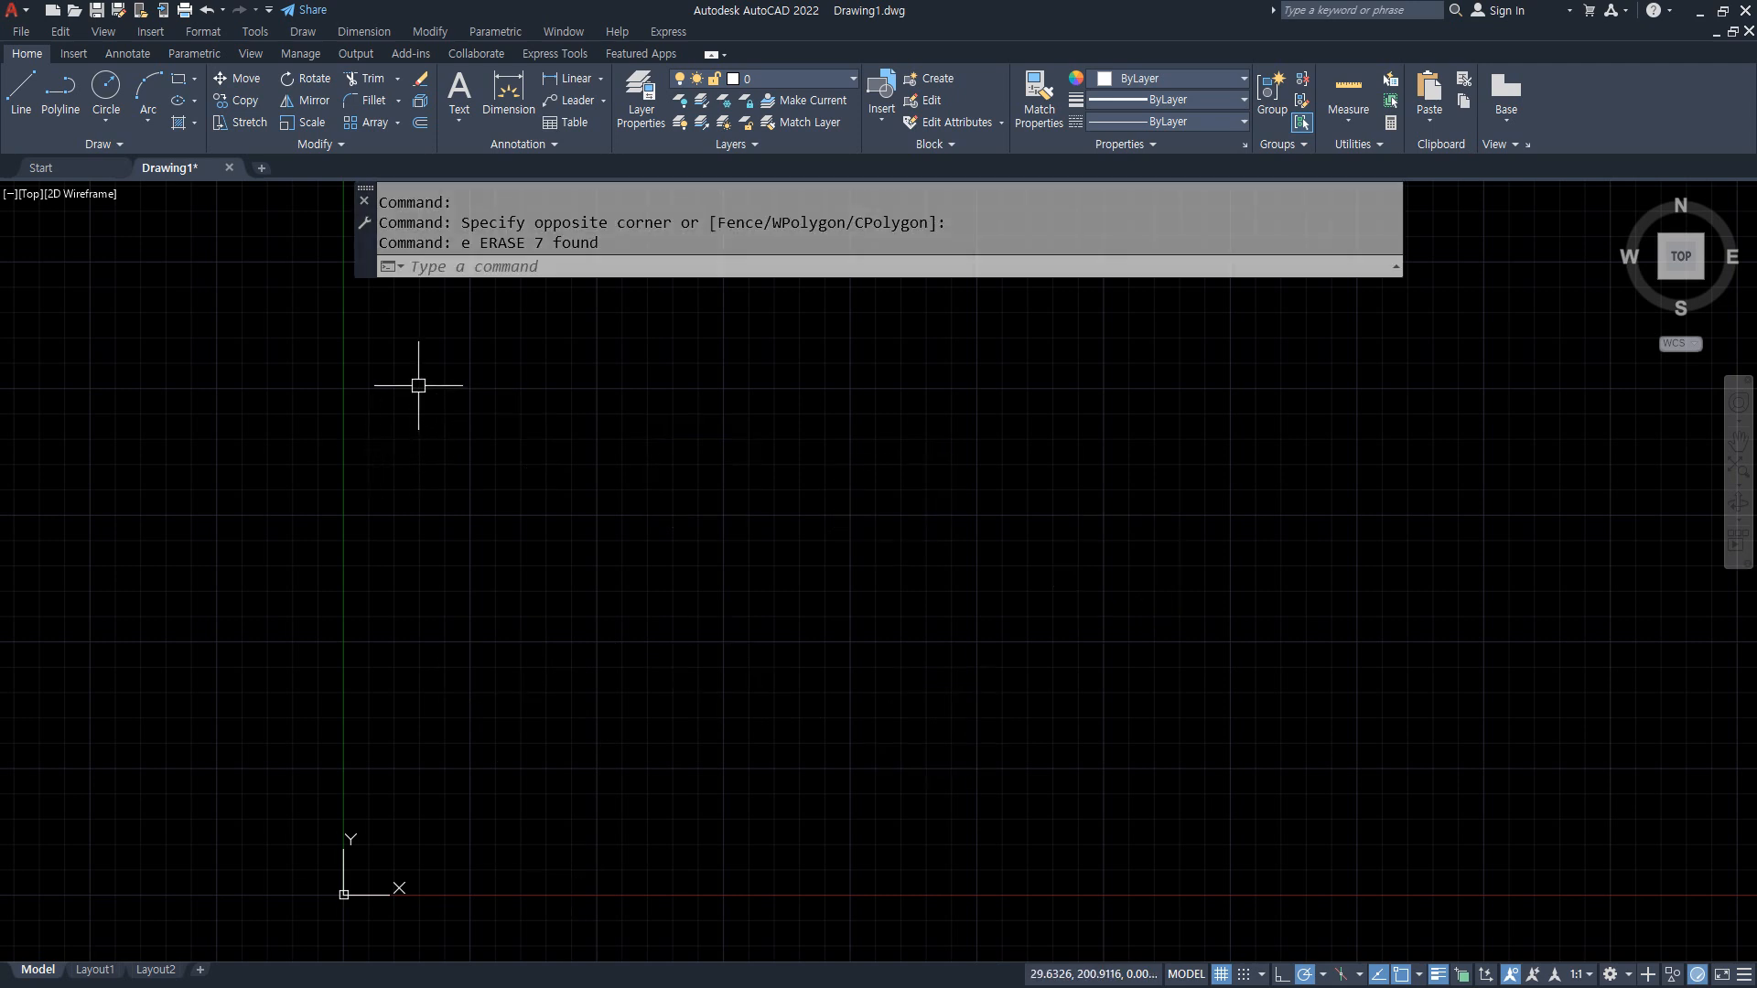
Step: Draw two donuts side by side above the X axis, entering inside diameter 50 and outside diameter 30
type("d")
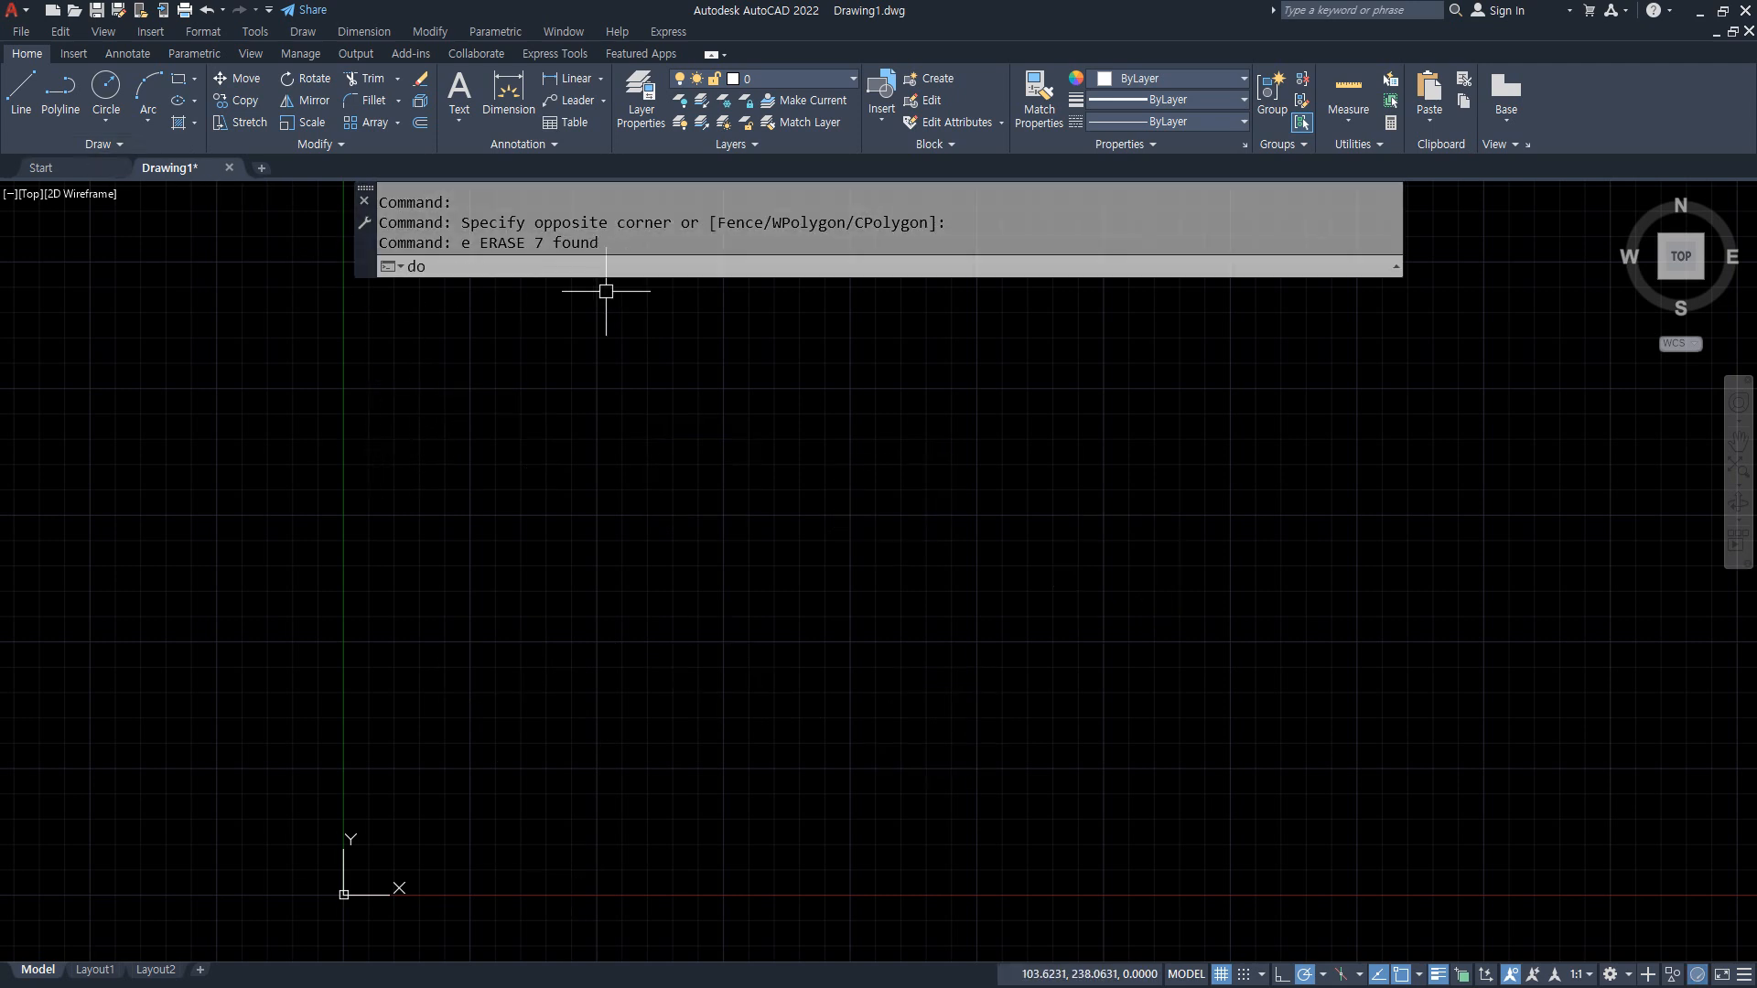
type("o")
key("Return")
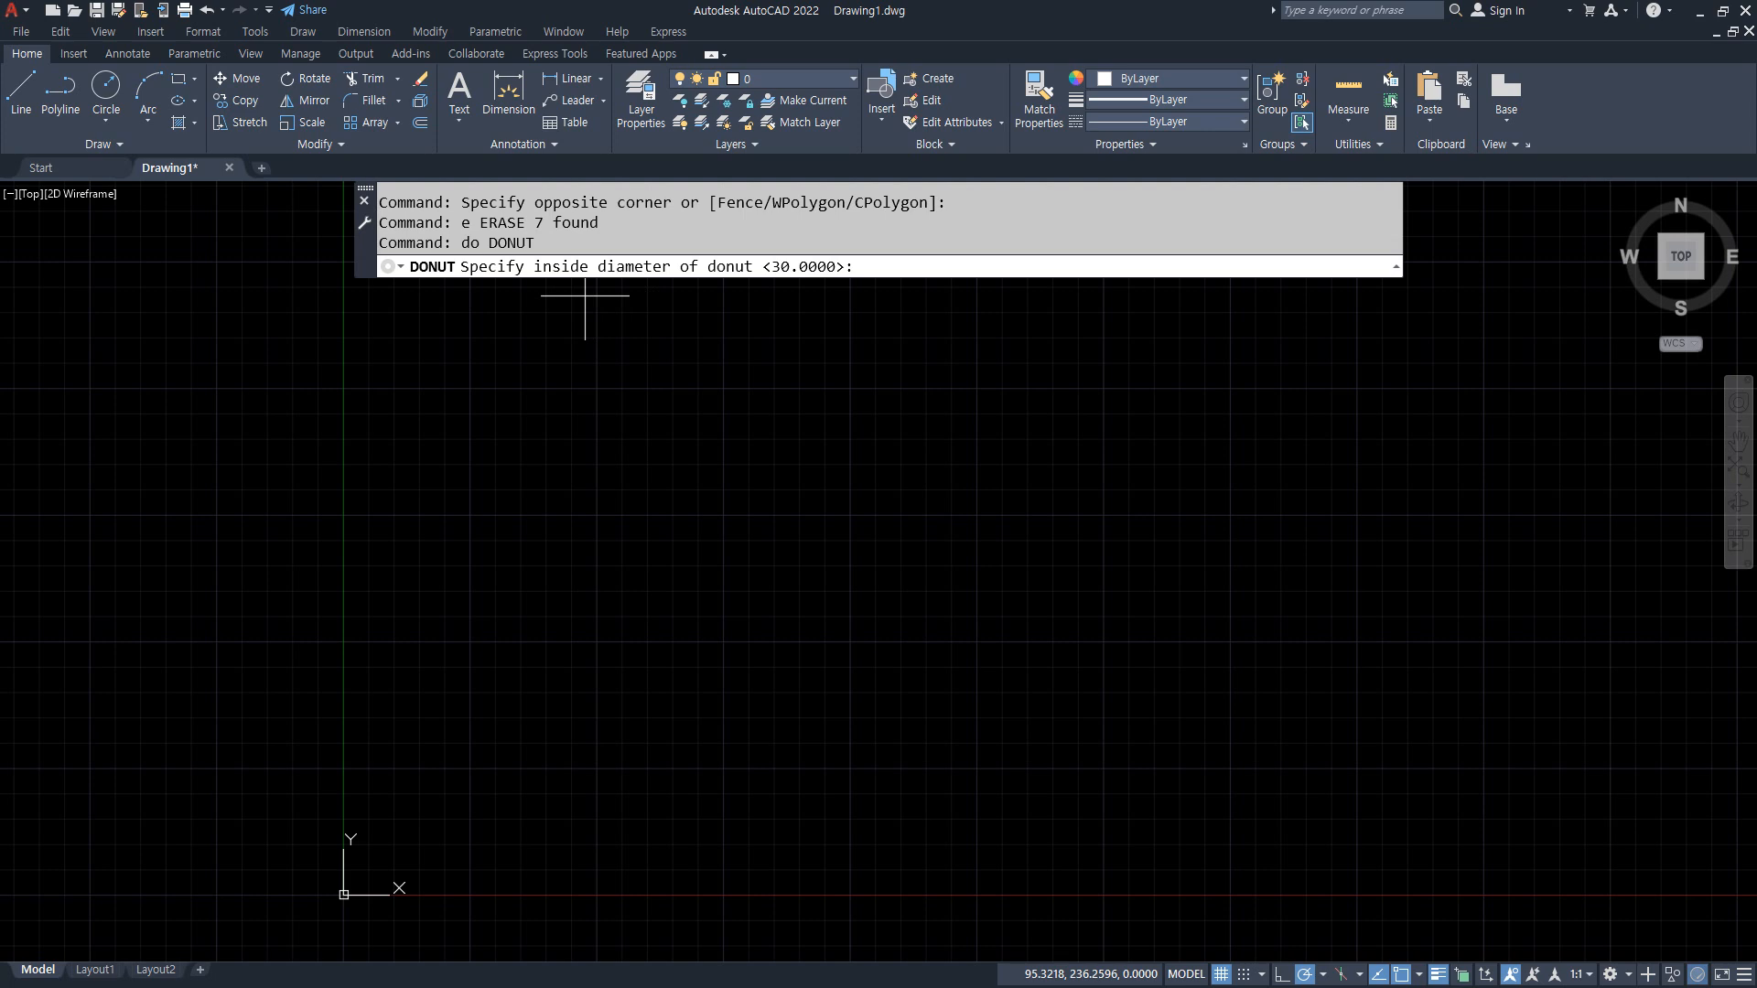
type("50")
key("Return")
type("30")
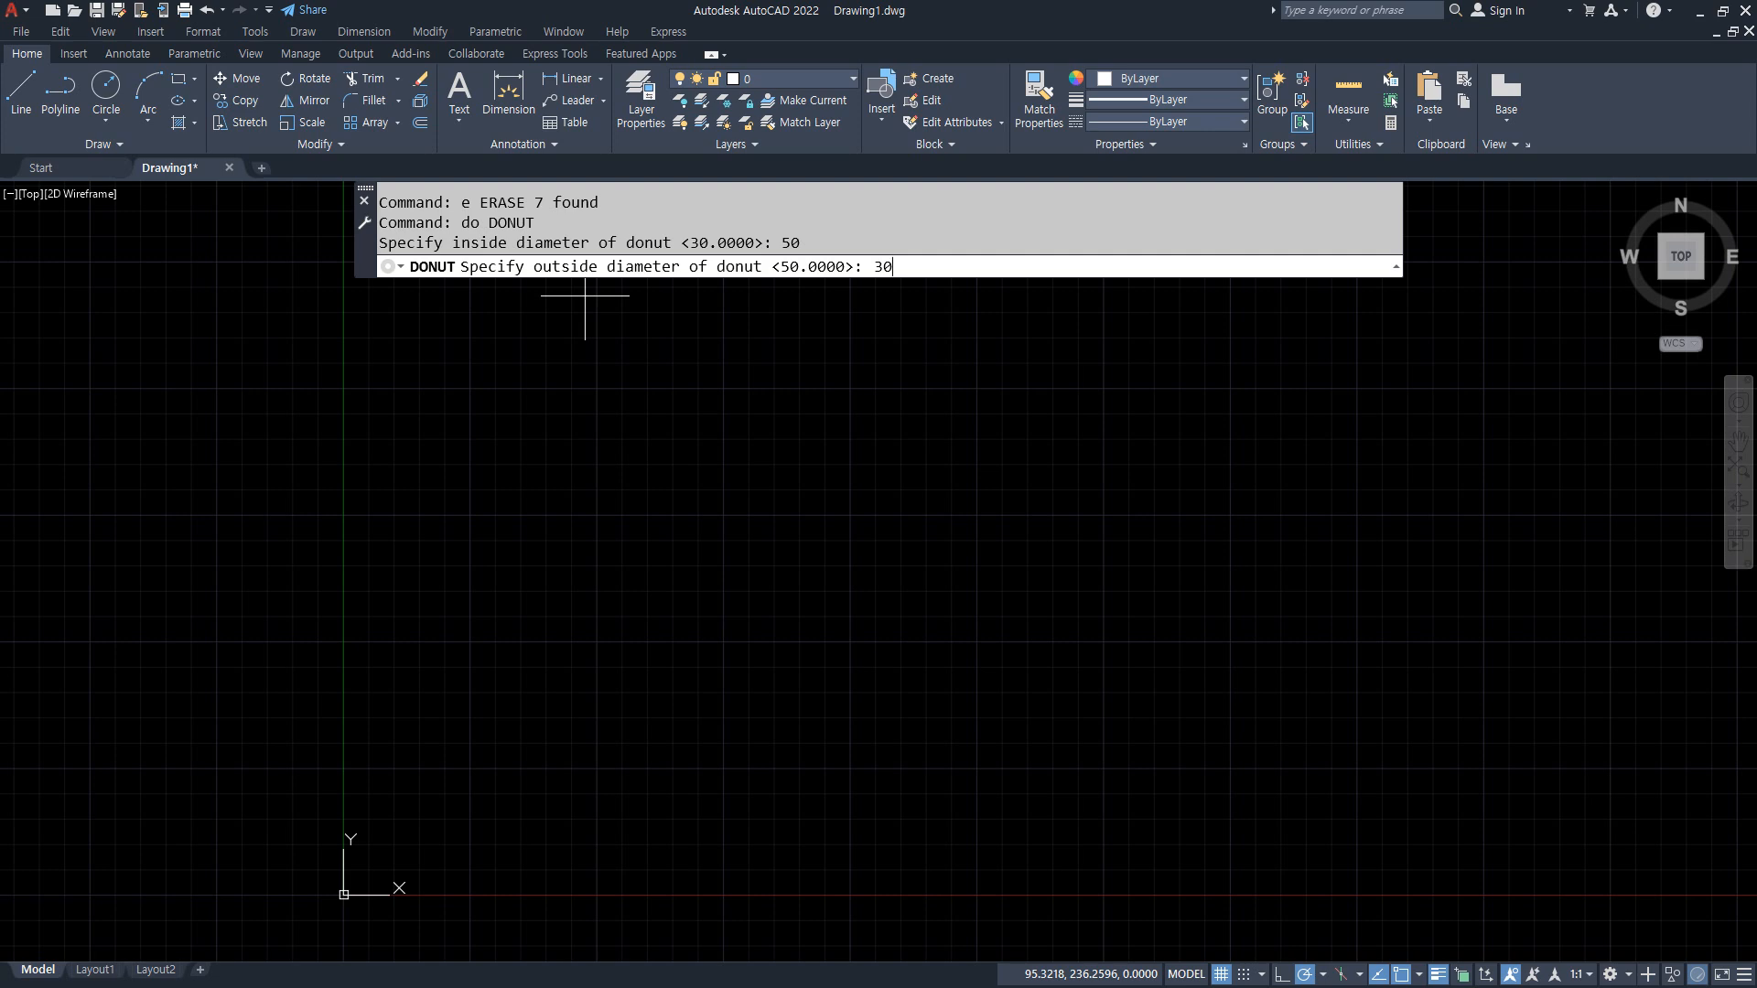
key("Return")
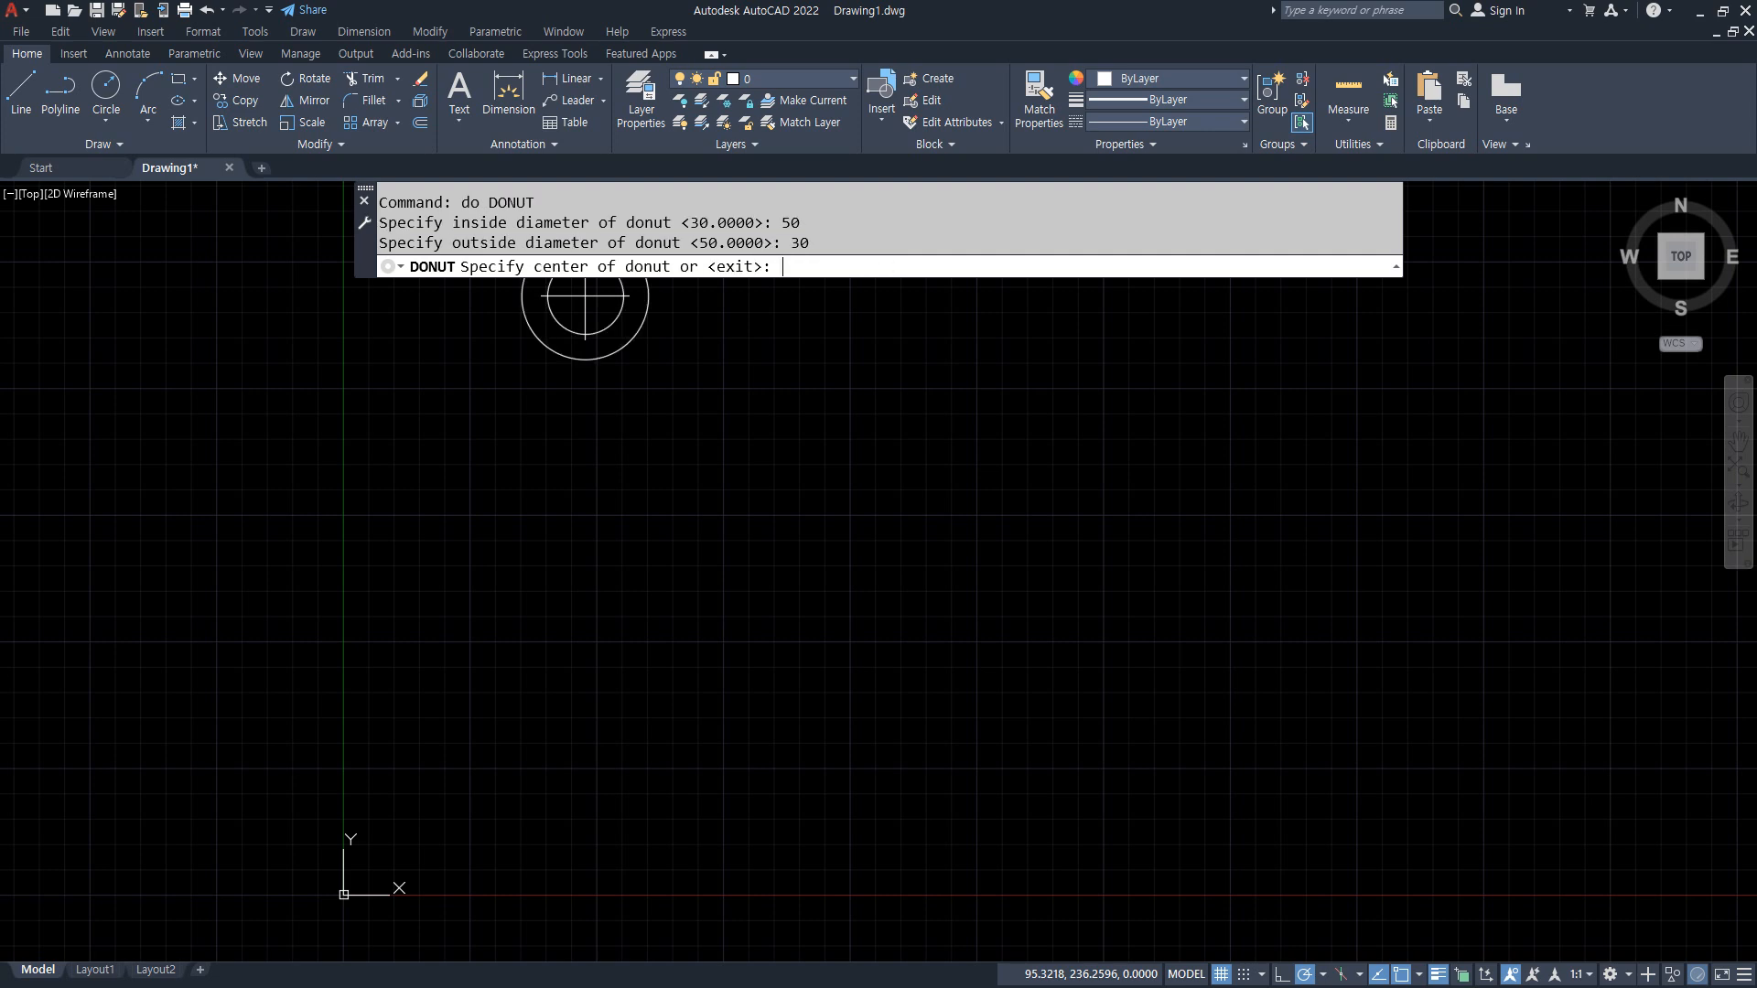
left_click(473, 490)
left_click(666, 508)
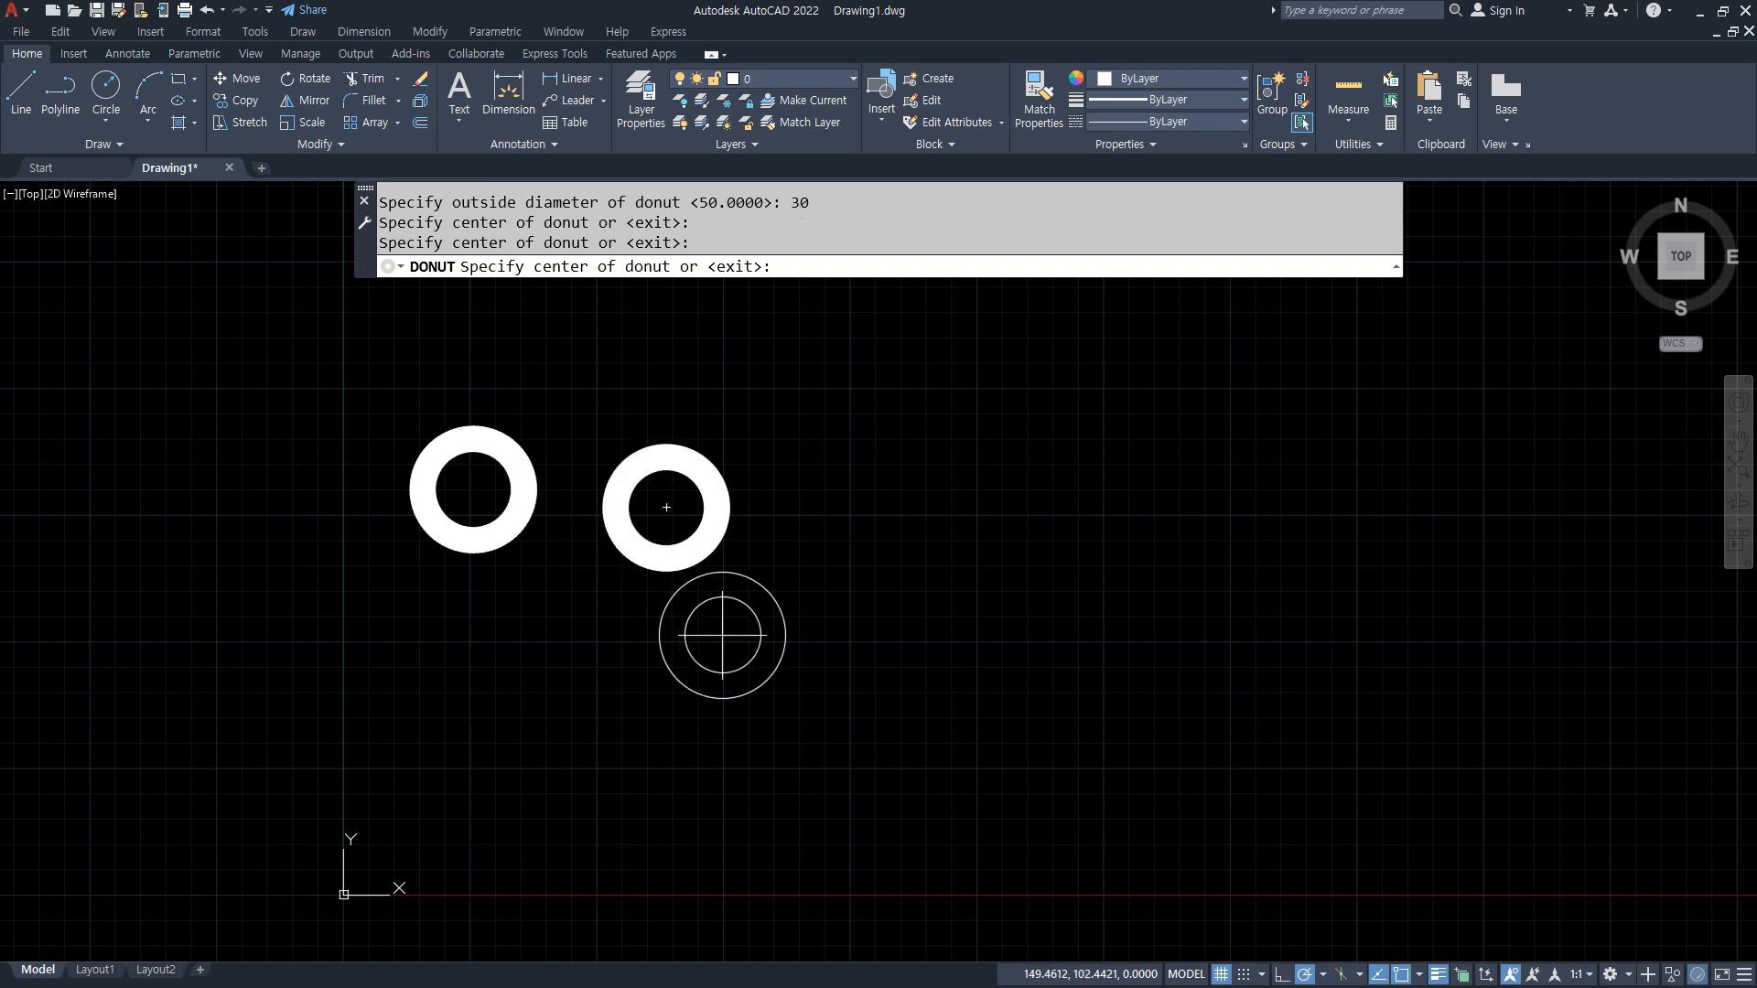
key("Return")
Step: Draw three donuts with both inside and outside diameter 50 in a row to the right of the two thick rings
key("Return")
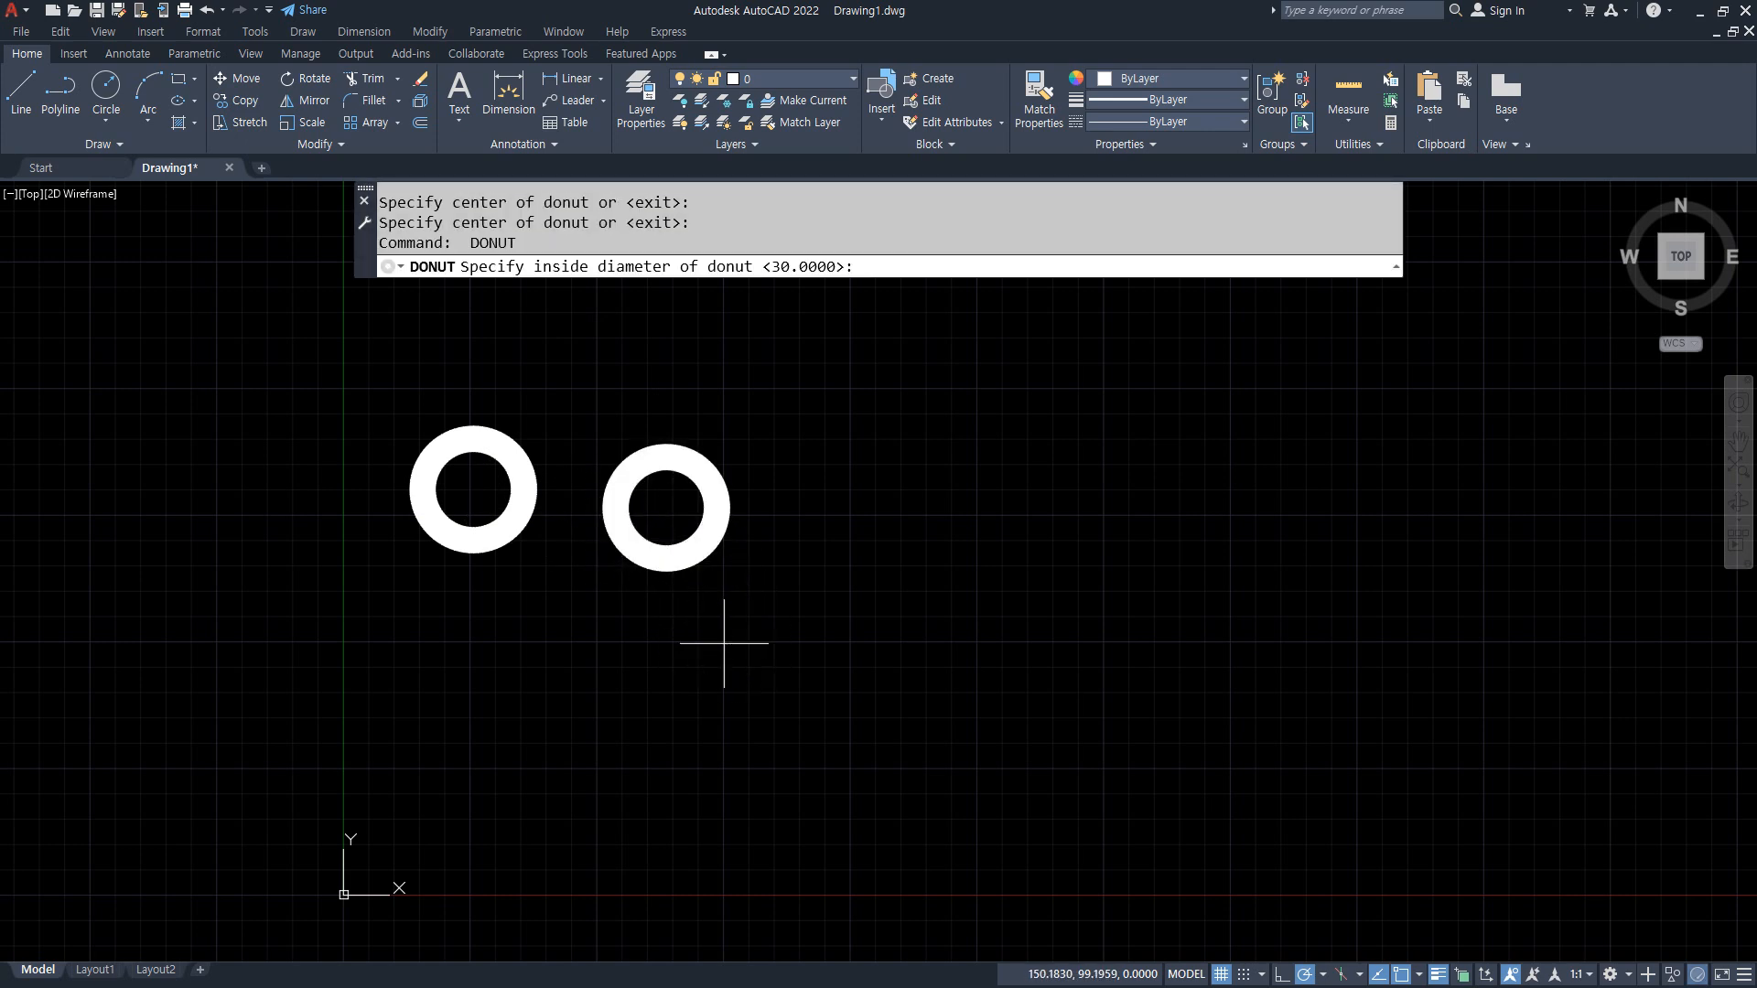
type("50")
key("Return")
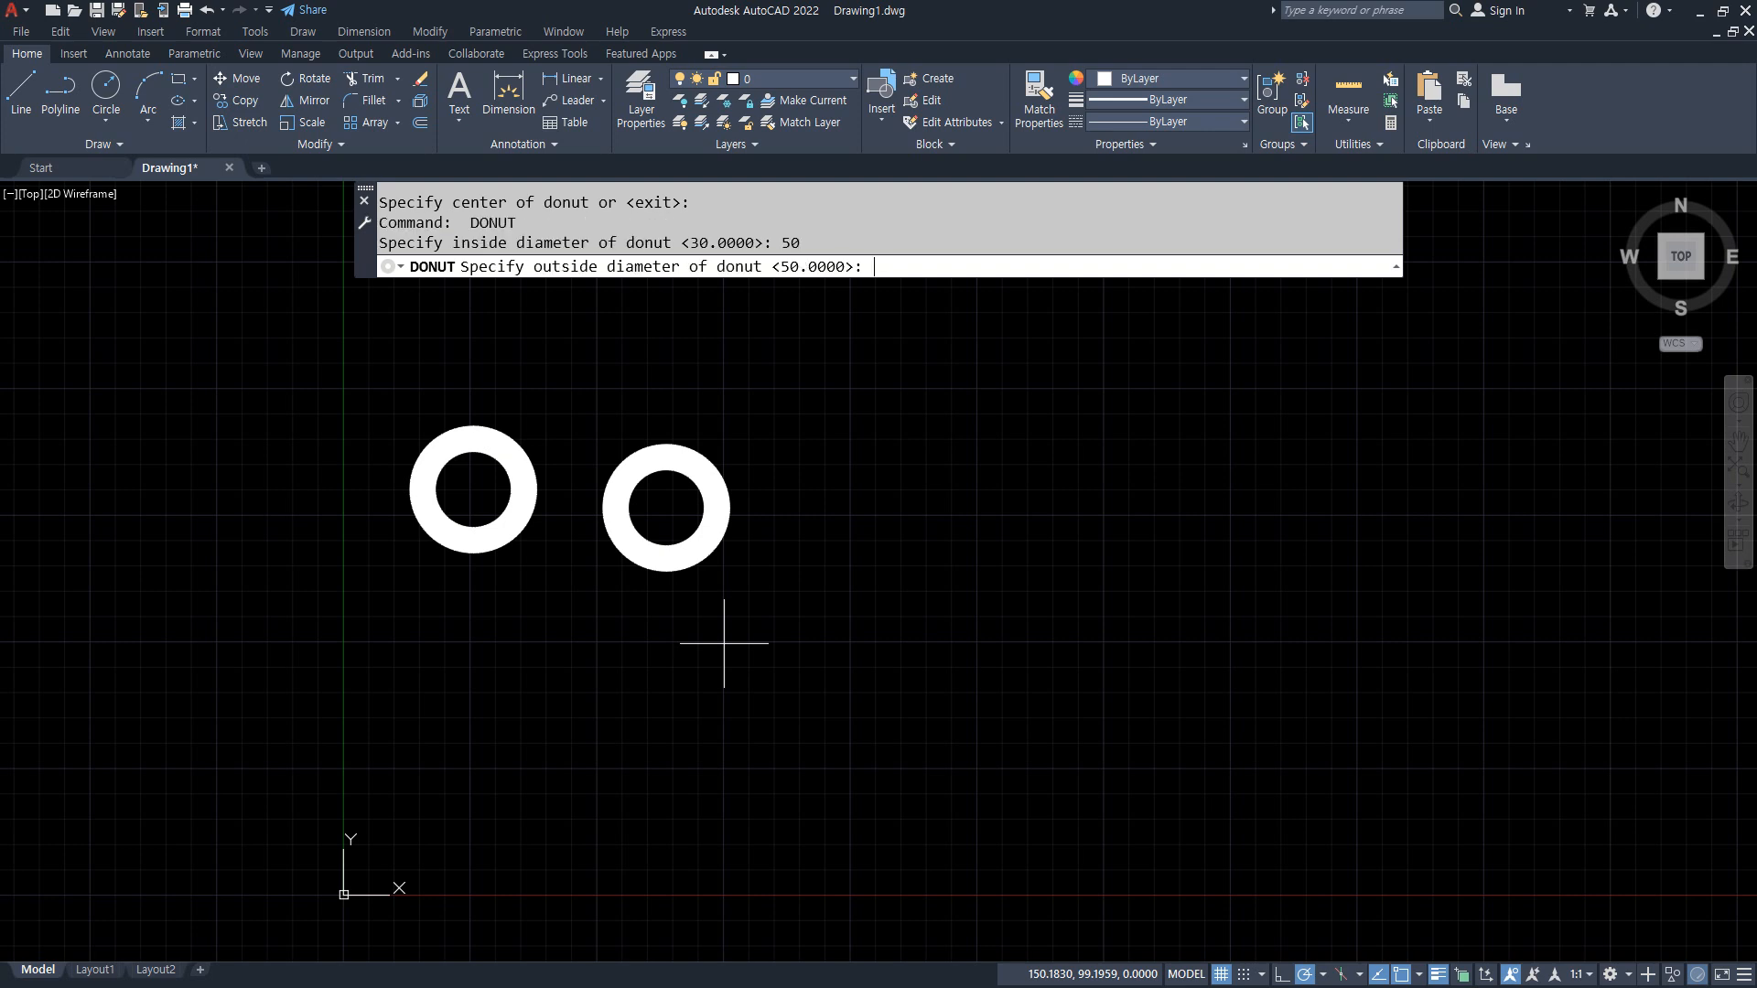
type("50")
key("Return")
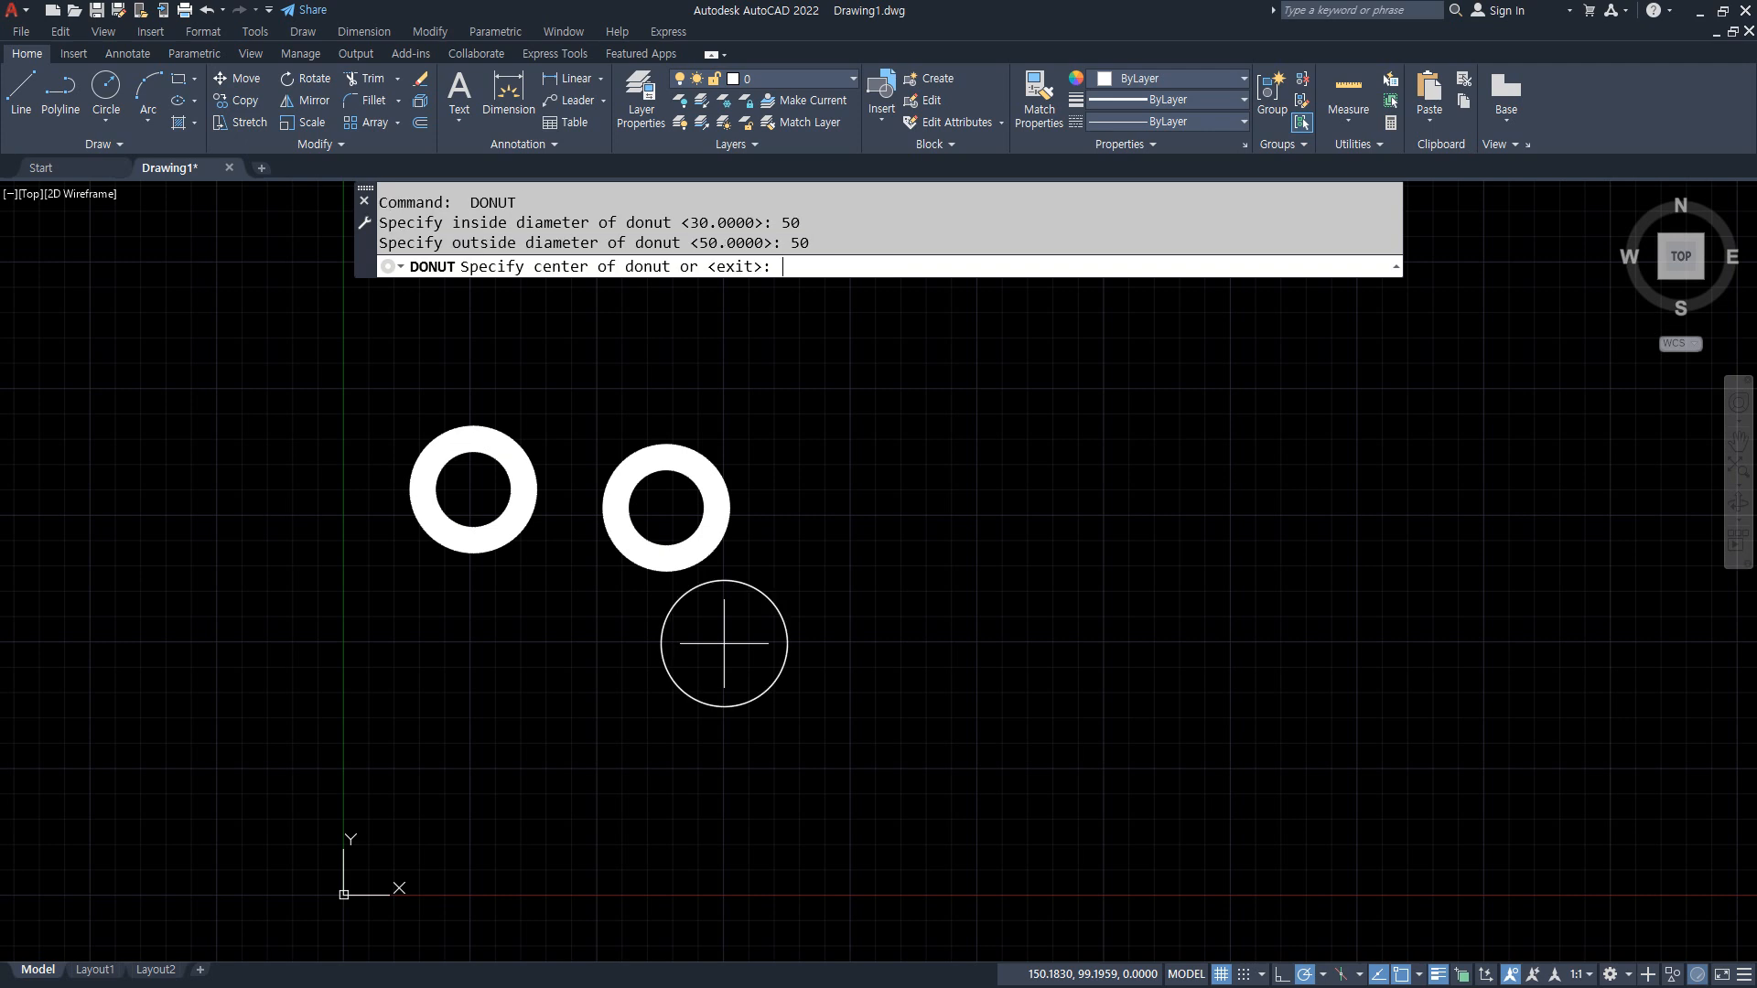
left_click(885, 453)
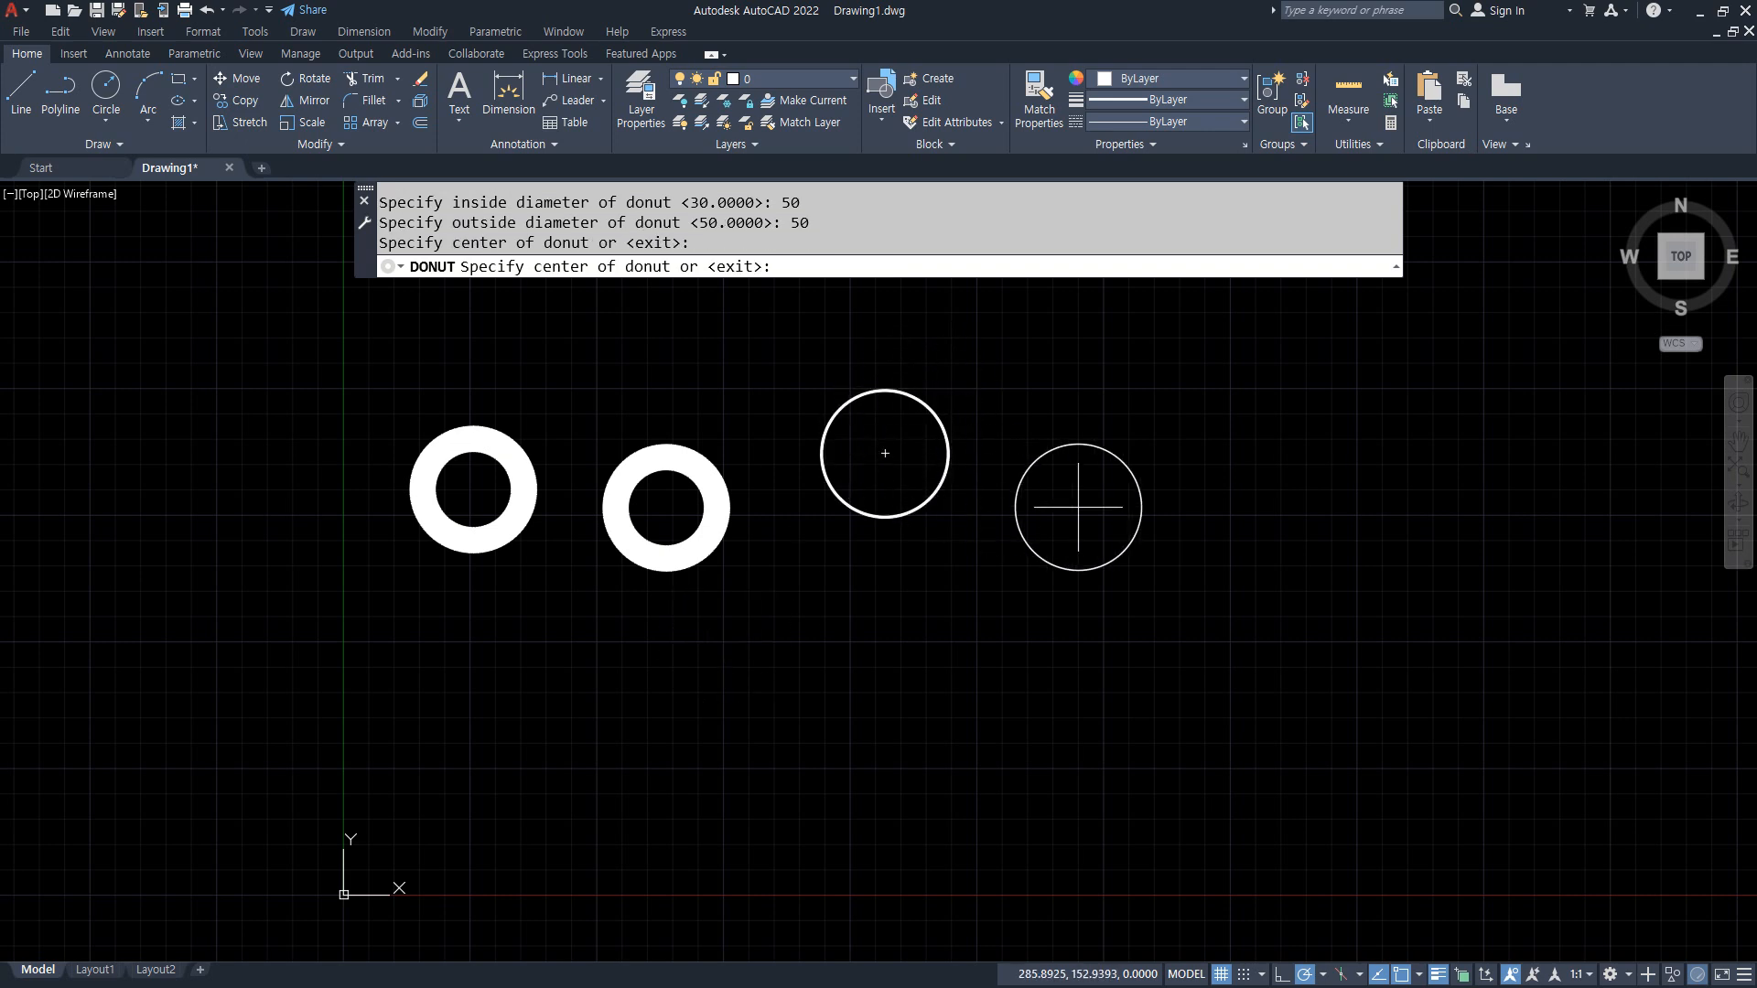
left_click(1316, 515)
key("Return")
Step: Draw four solid donuts with inside diameter 0 and outside diameter 50 in a row below the existing ones
key("Return")
type("0")
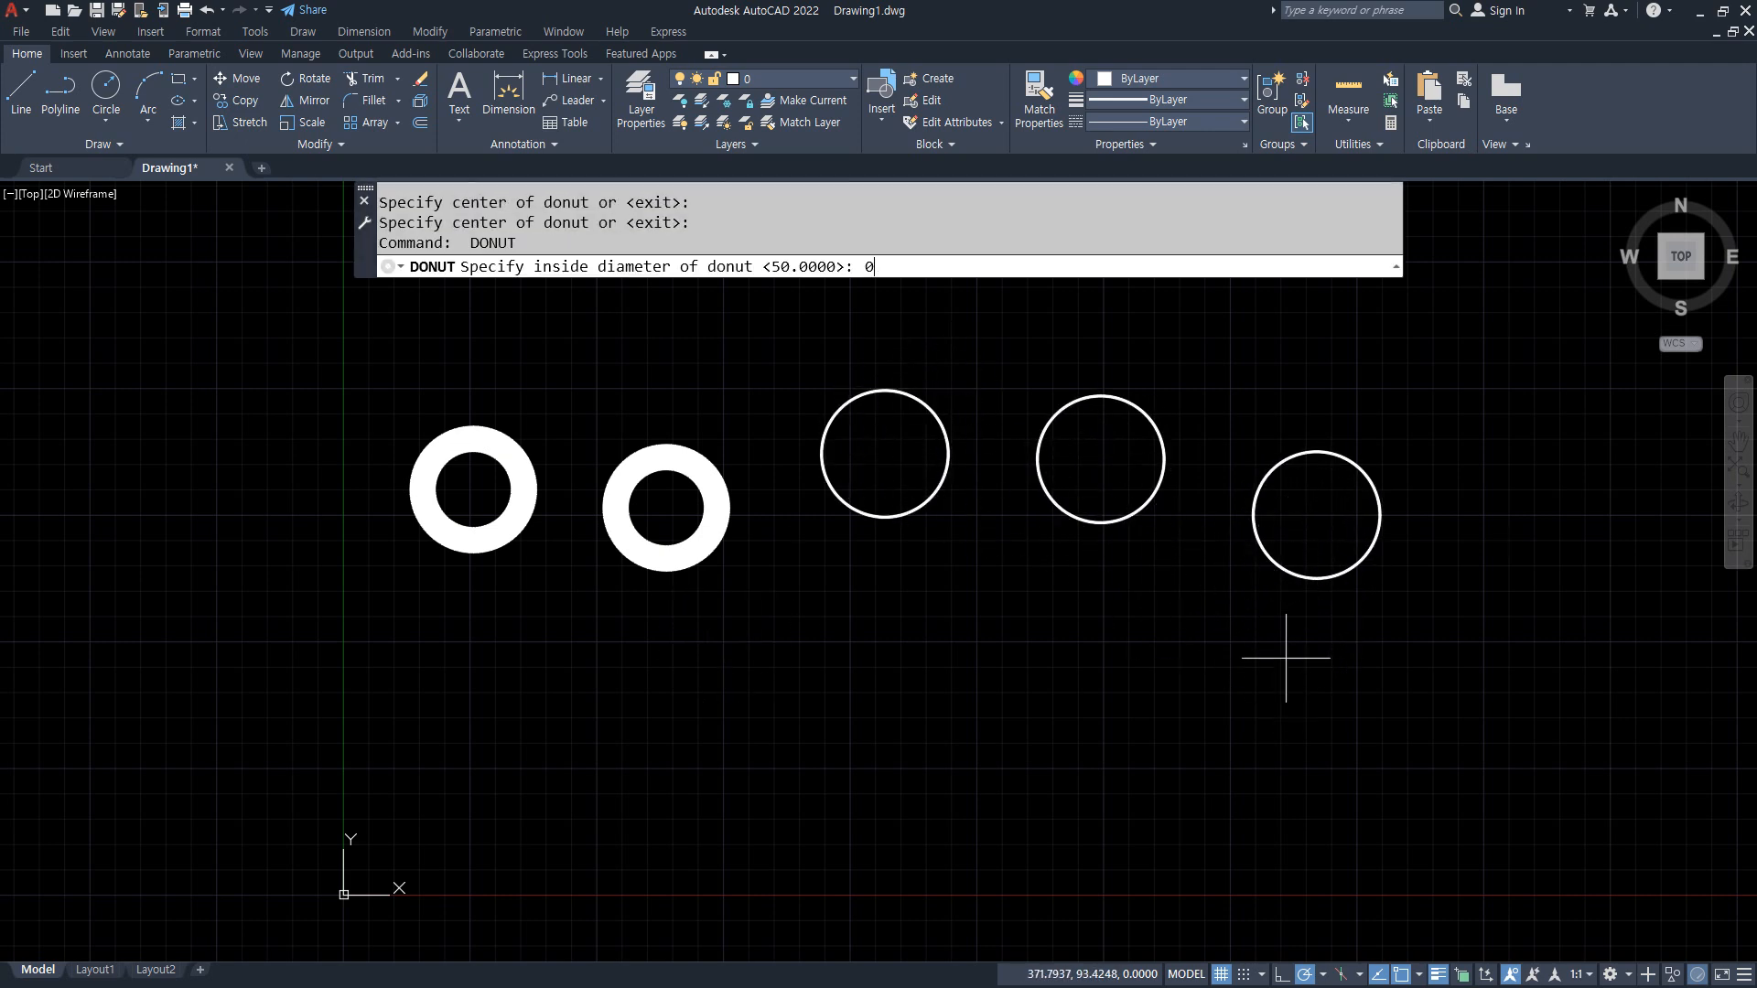
key("Return")
type("50")
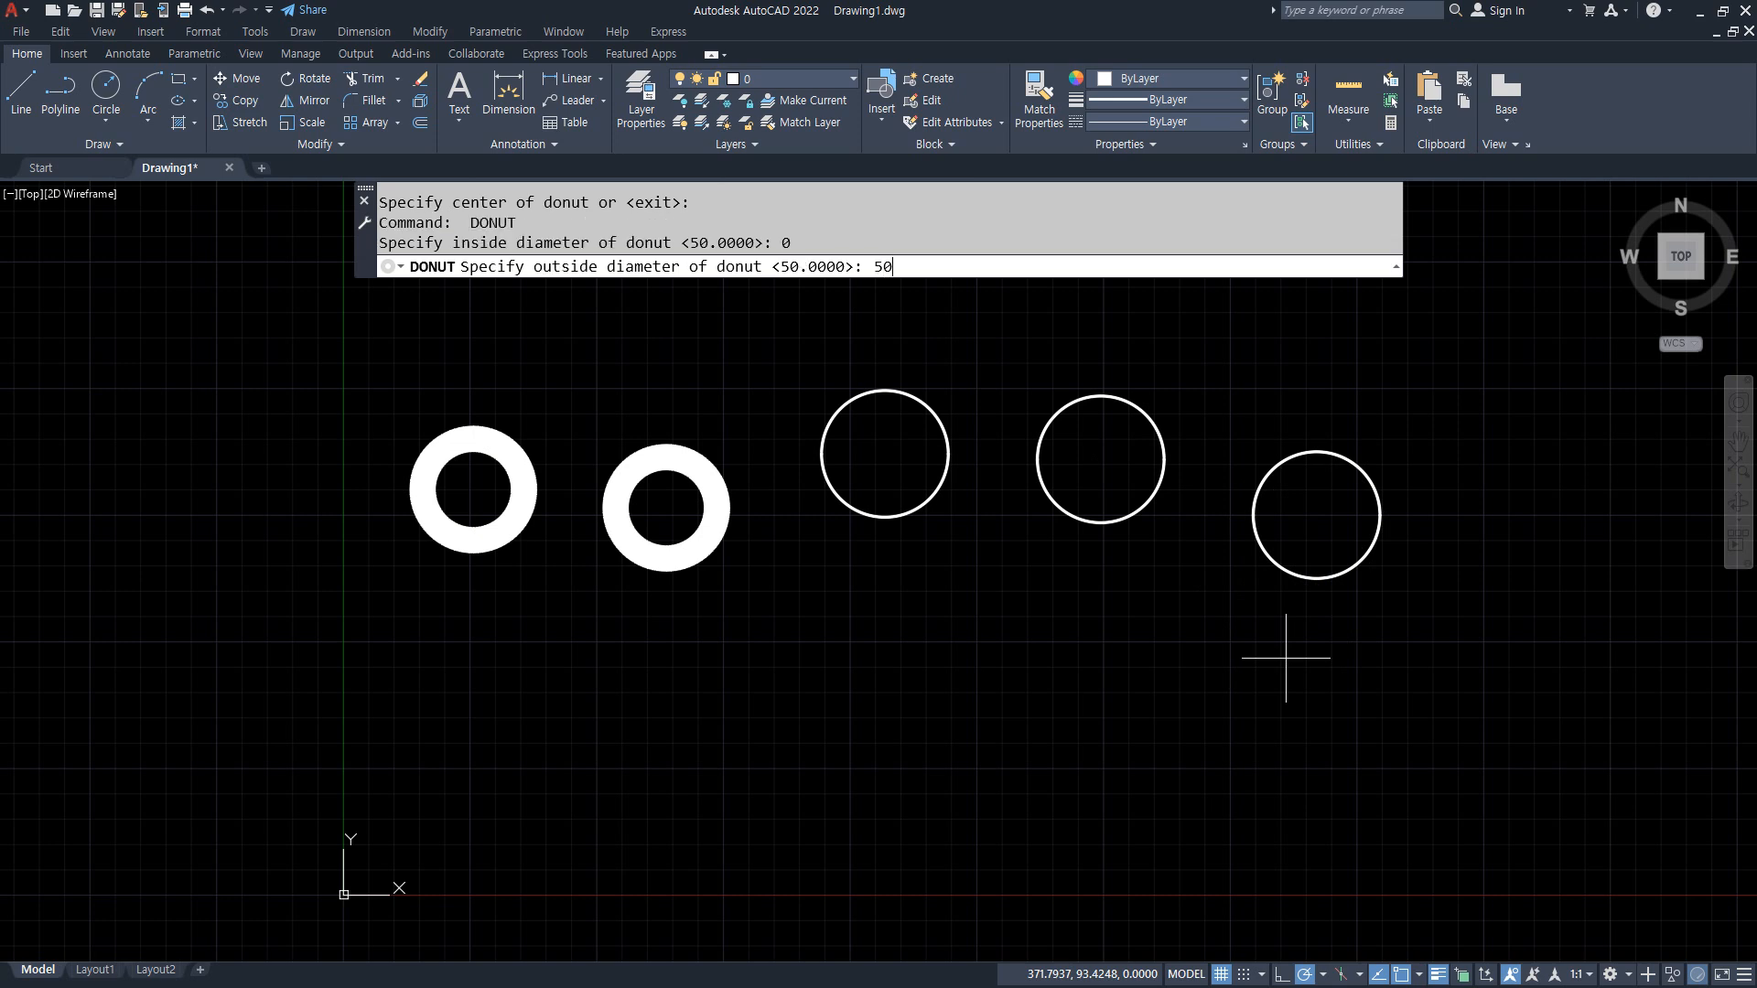
key("Return")
left_click(649, 731)
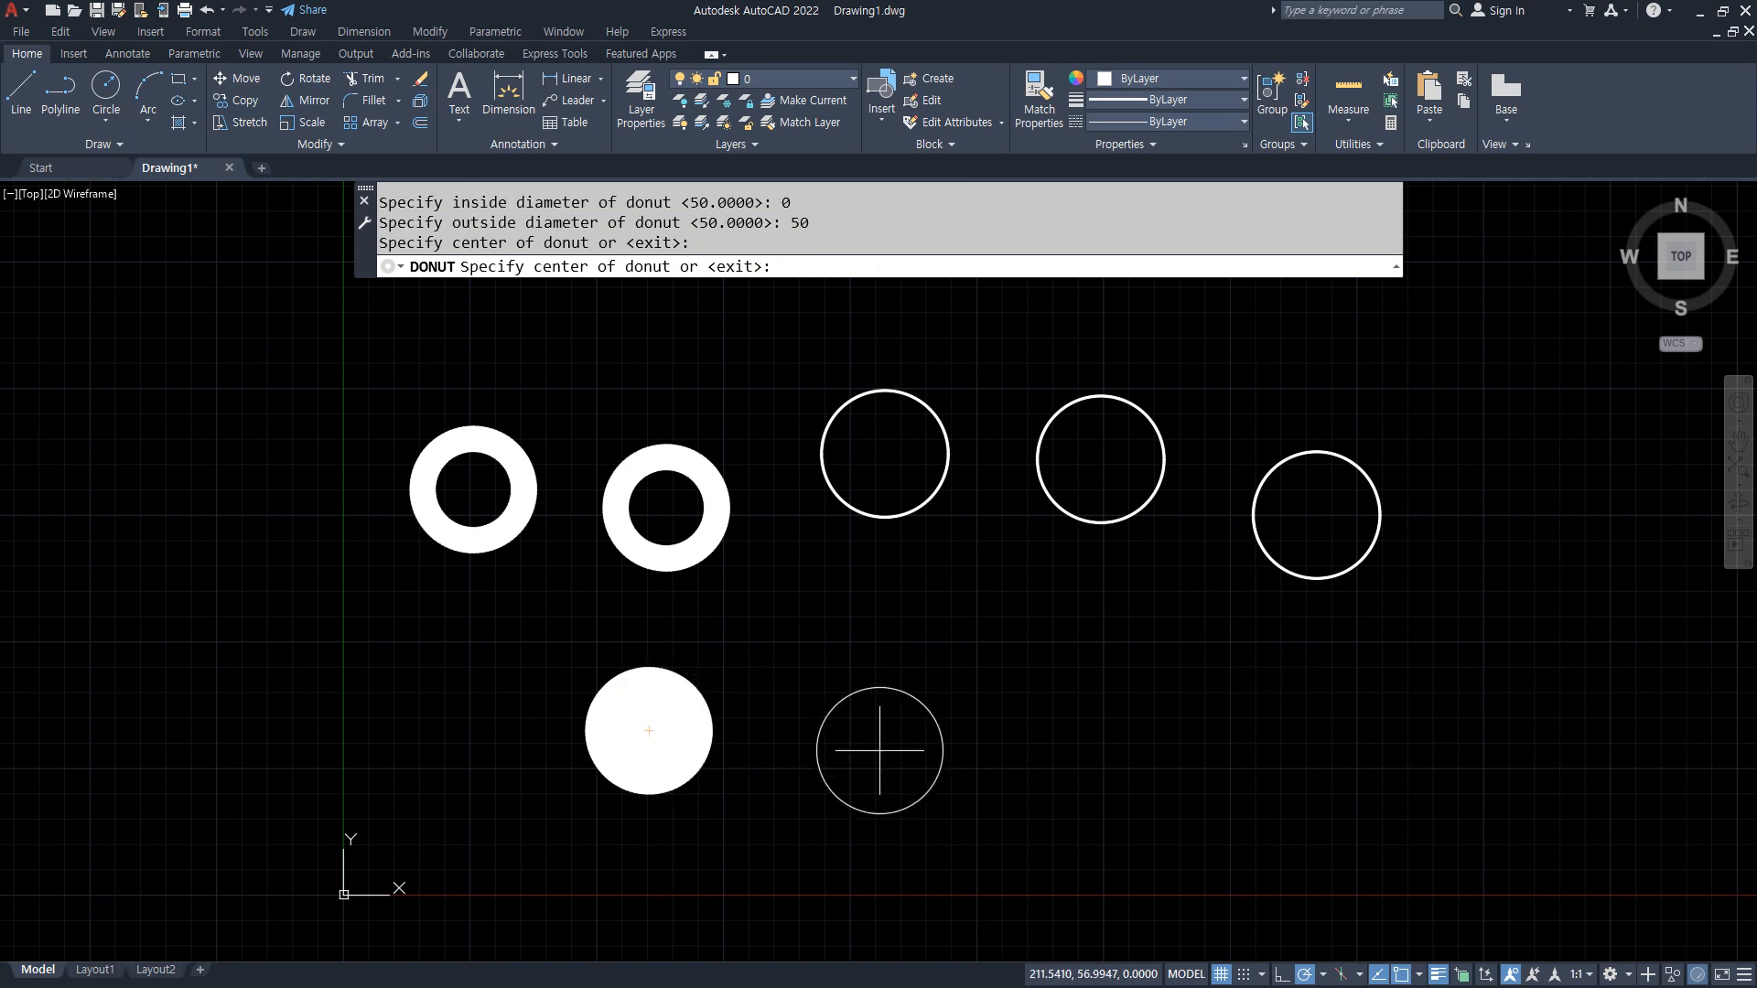
left_click(901, 743)
left_click(1160, 770)
left_click(1506, 771)
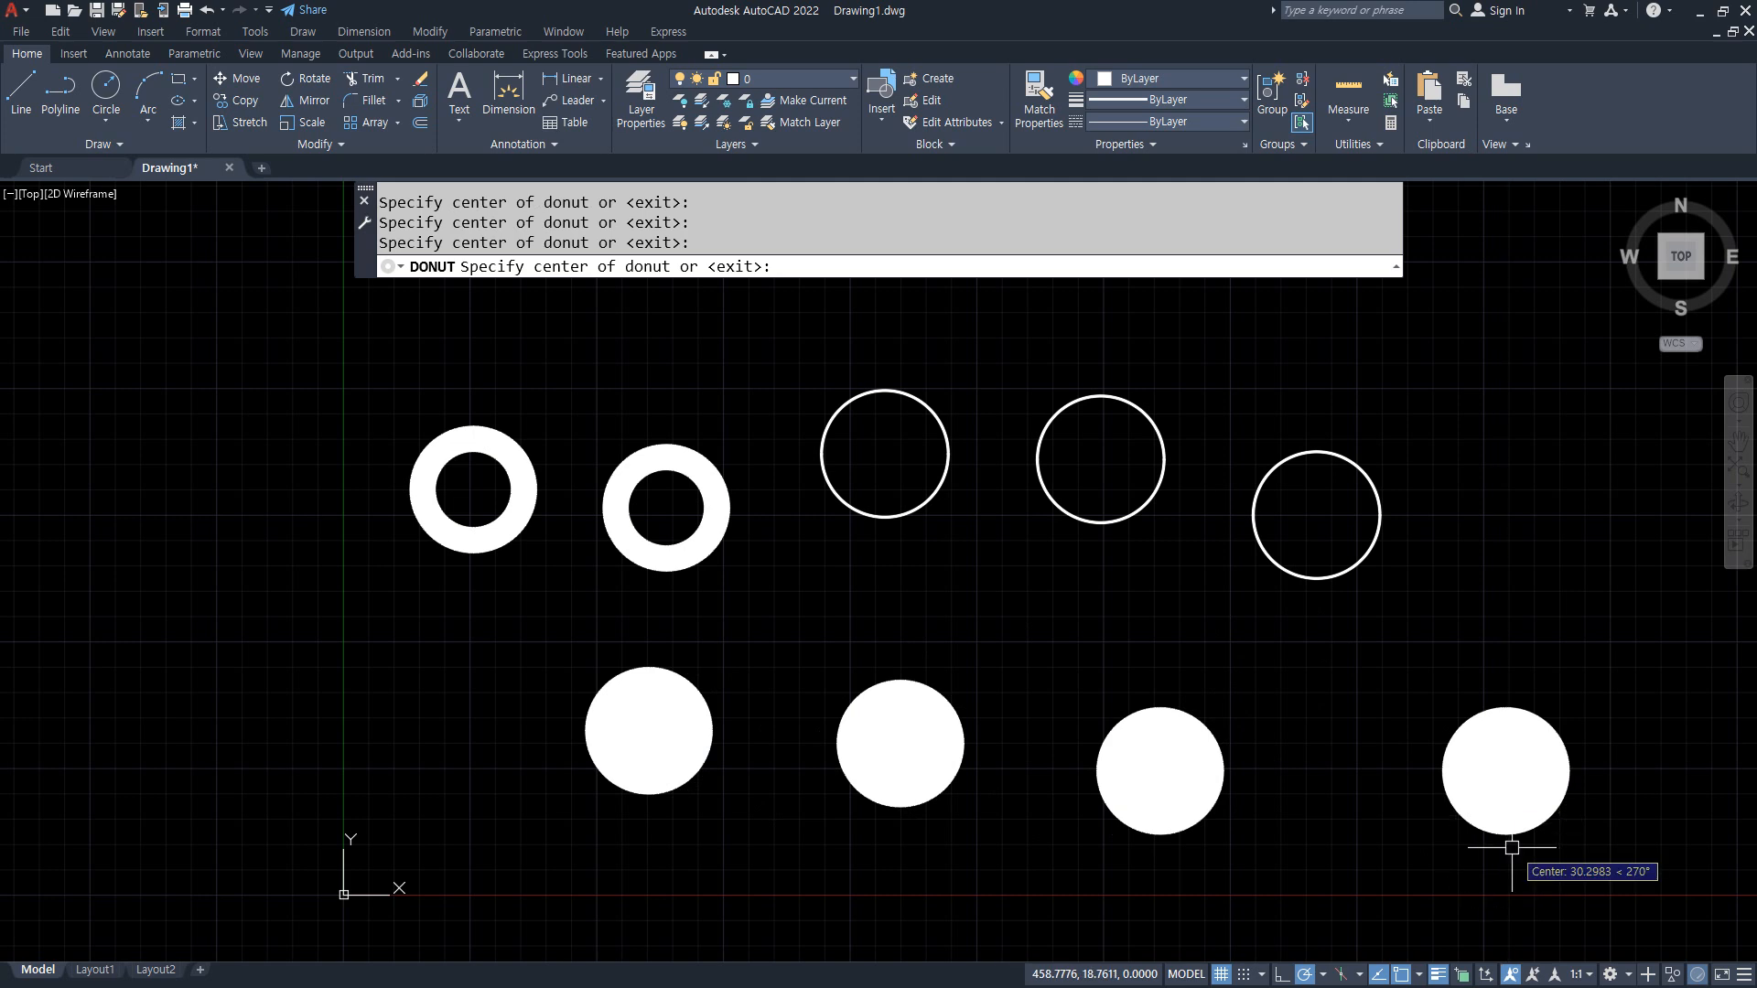
key("Return")
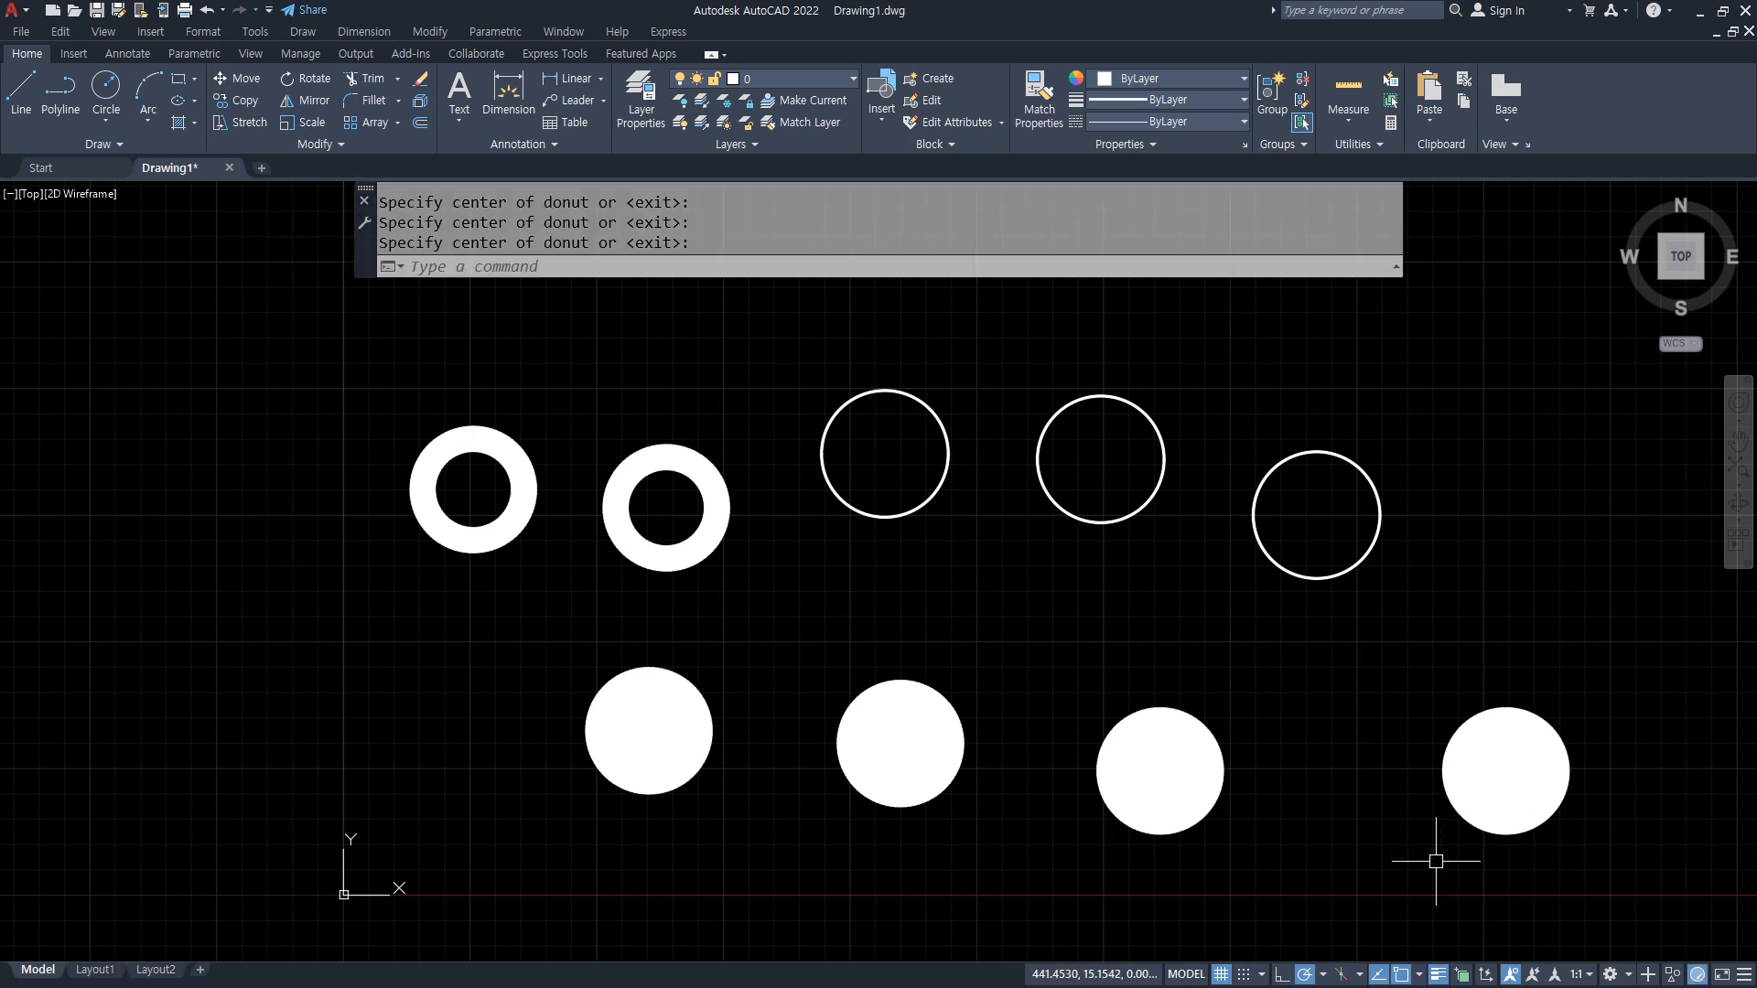
Step: Switch to the Notepad notes and replace the 기타 line under the curve command list with "fill (채우기)"
key("alt+Tab")
key("Return")
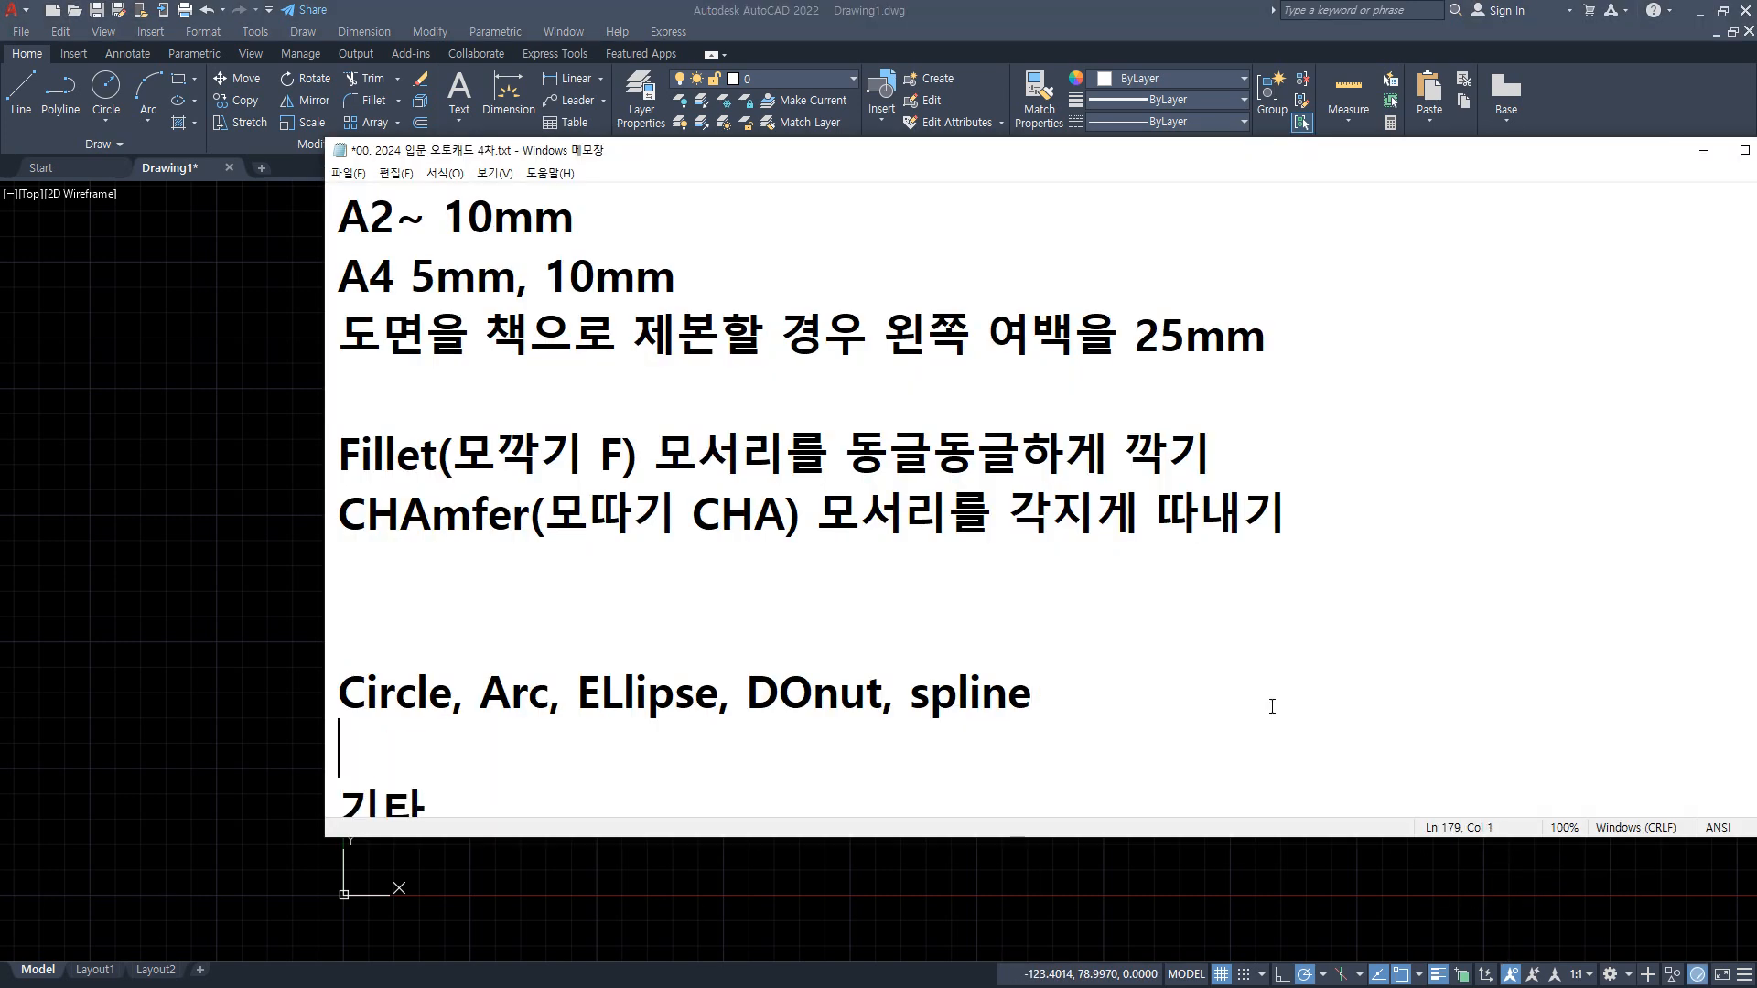
key("Down")
key("shift+End")
key("BackSpace")
key("BackSpace")
type("fil")
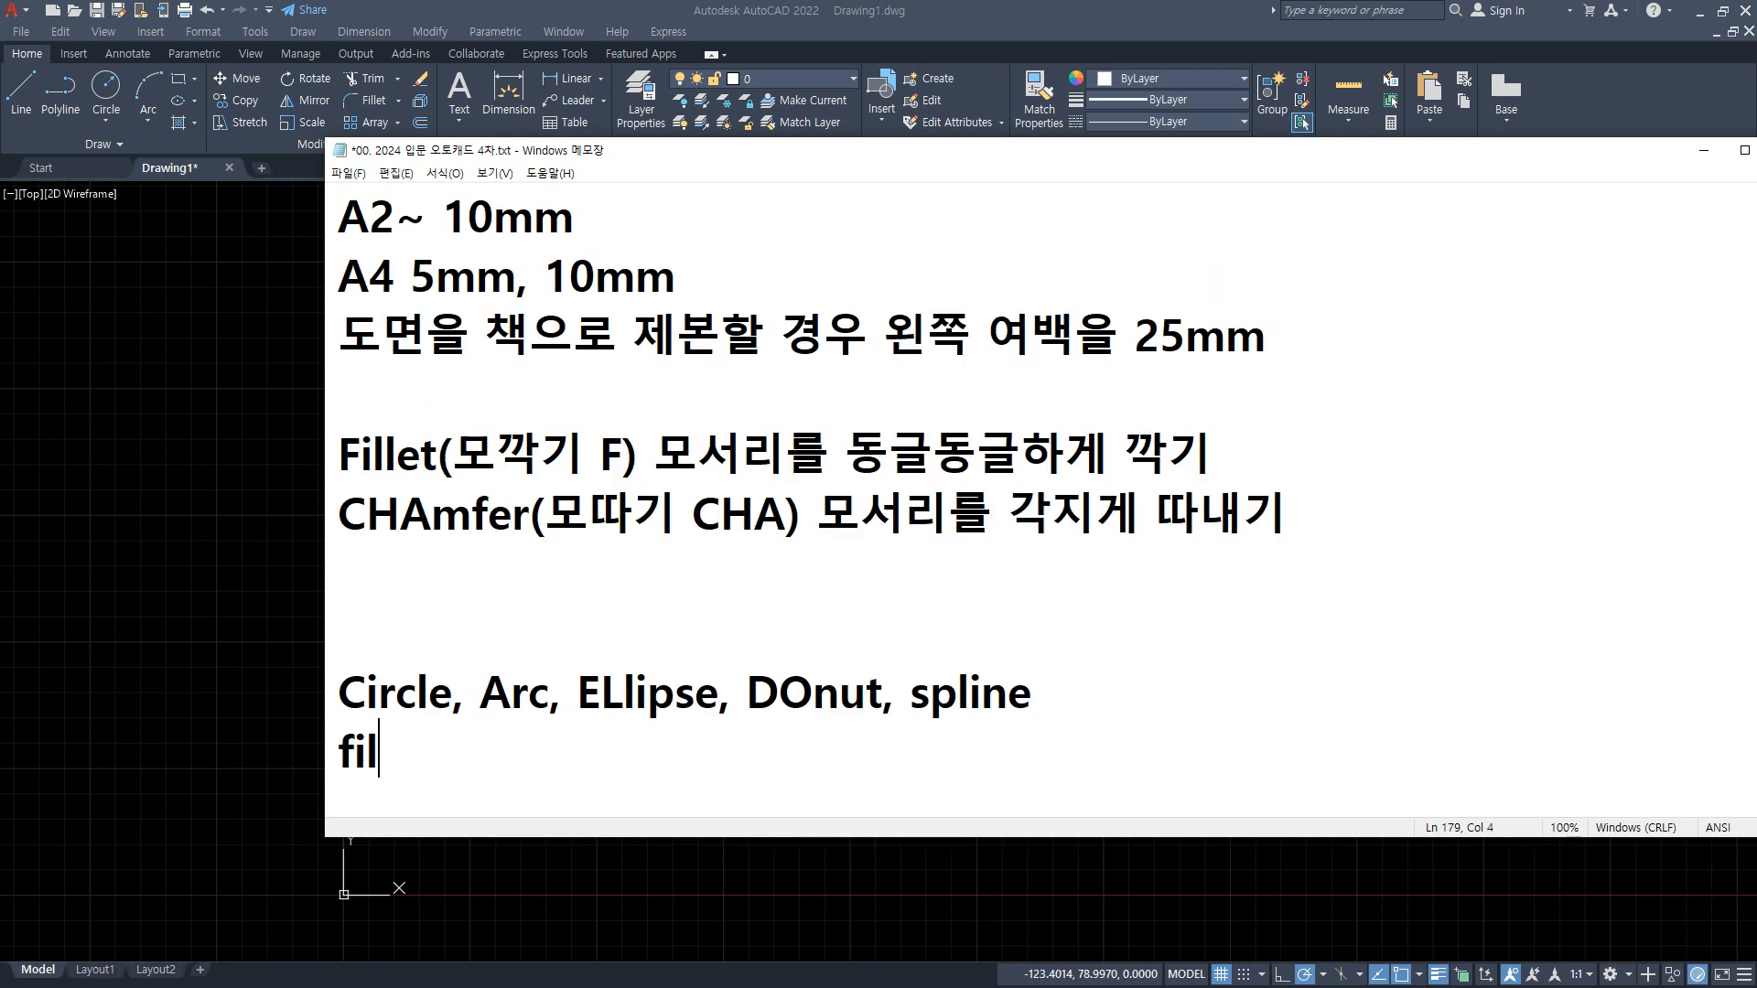
type("l (")
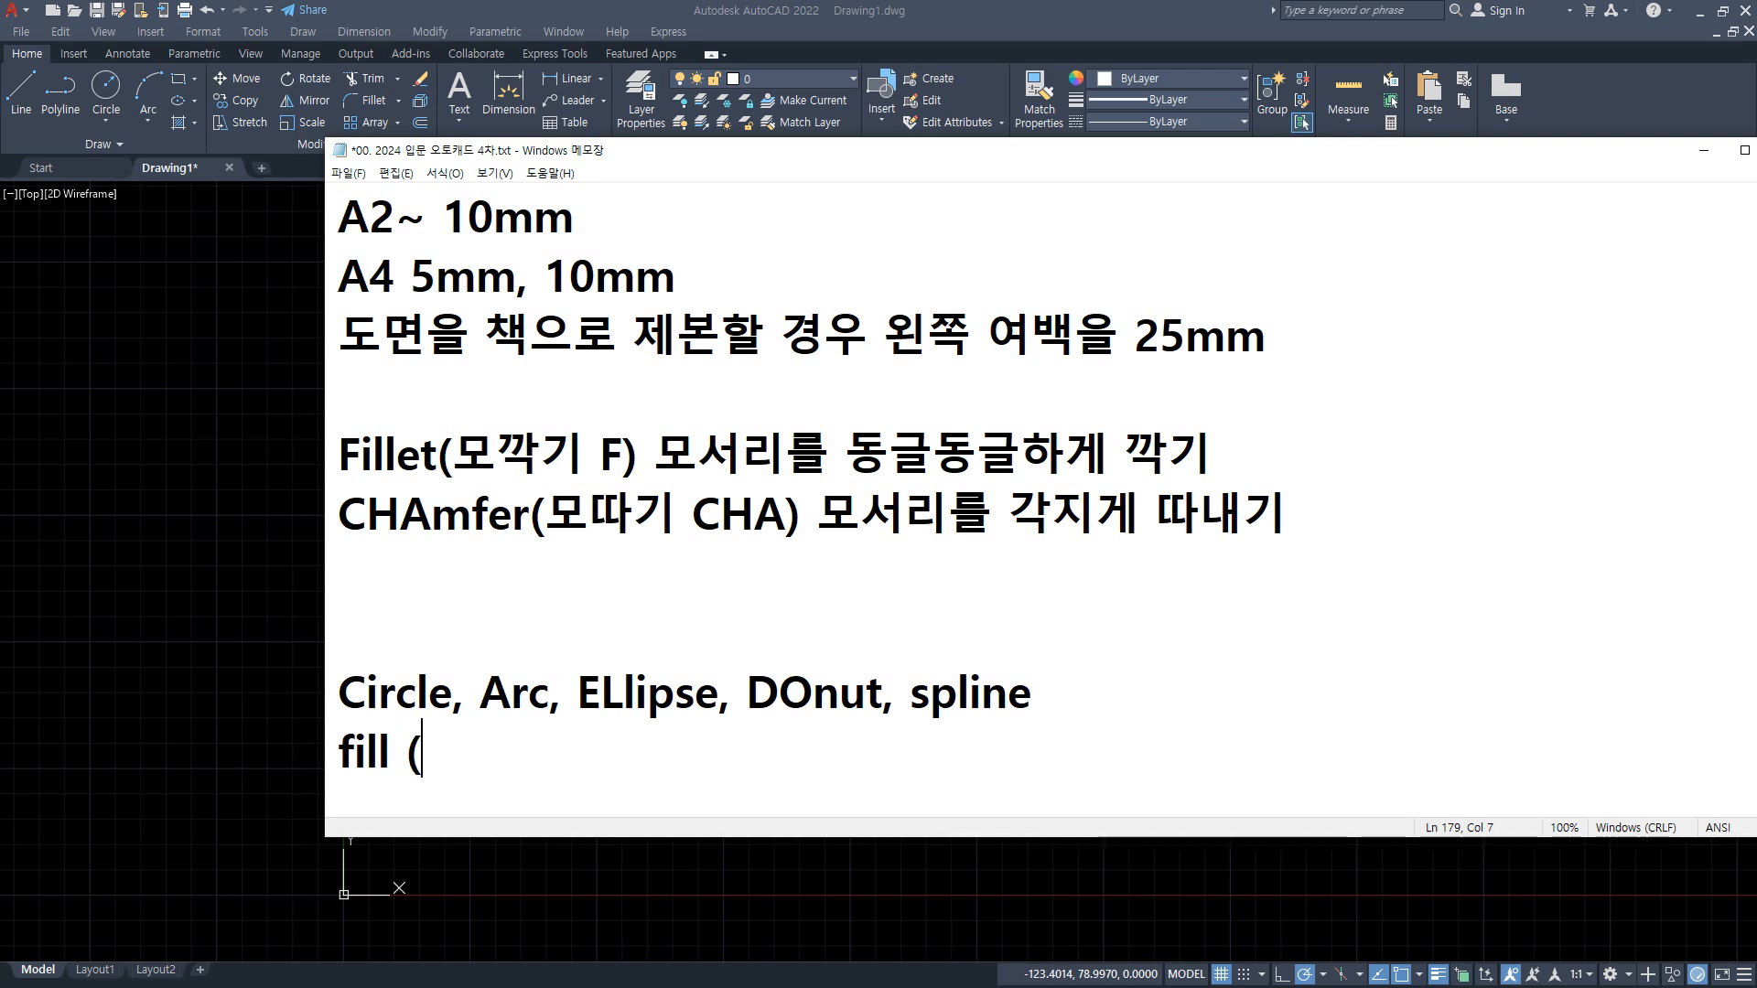
type("챙우기)")
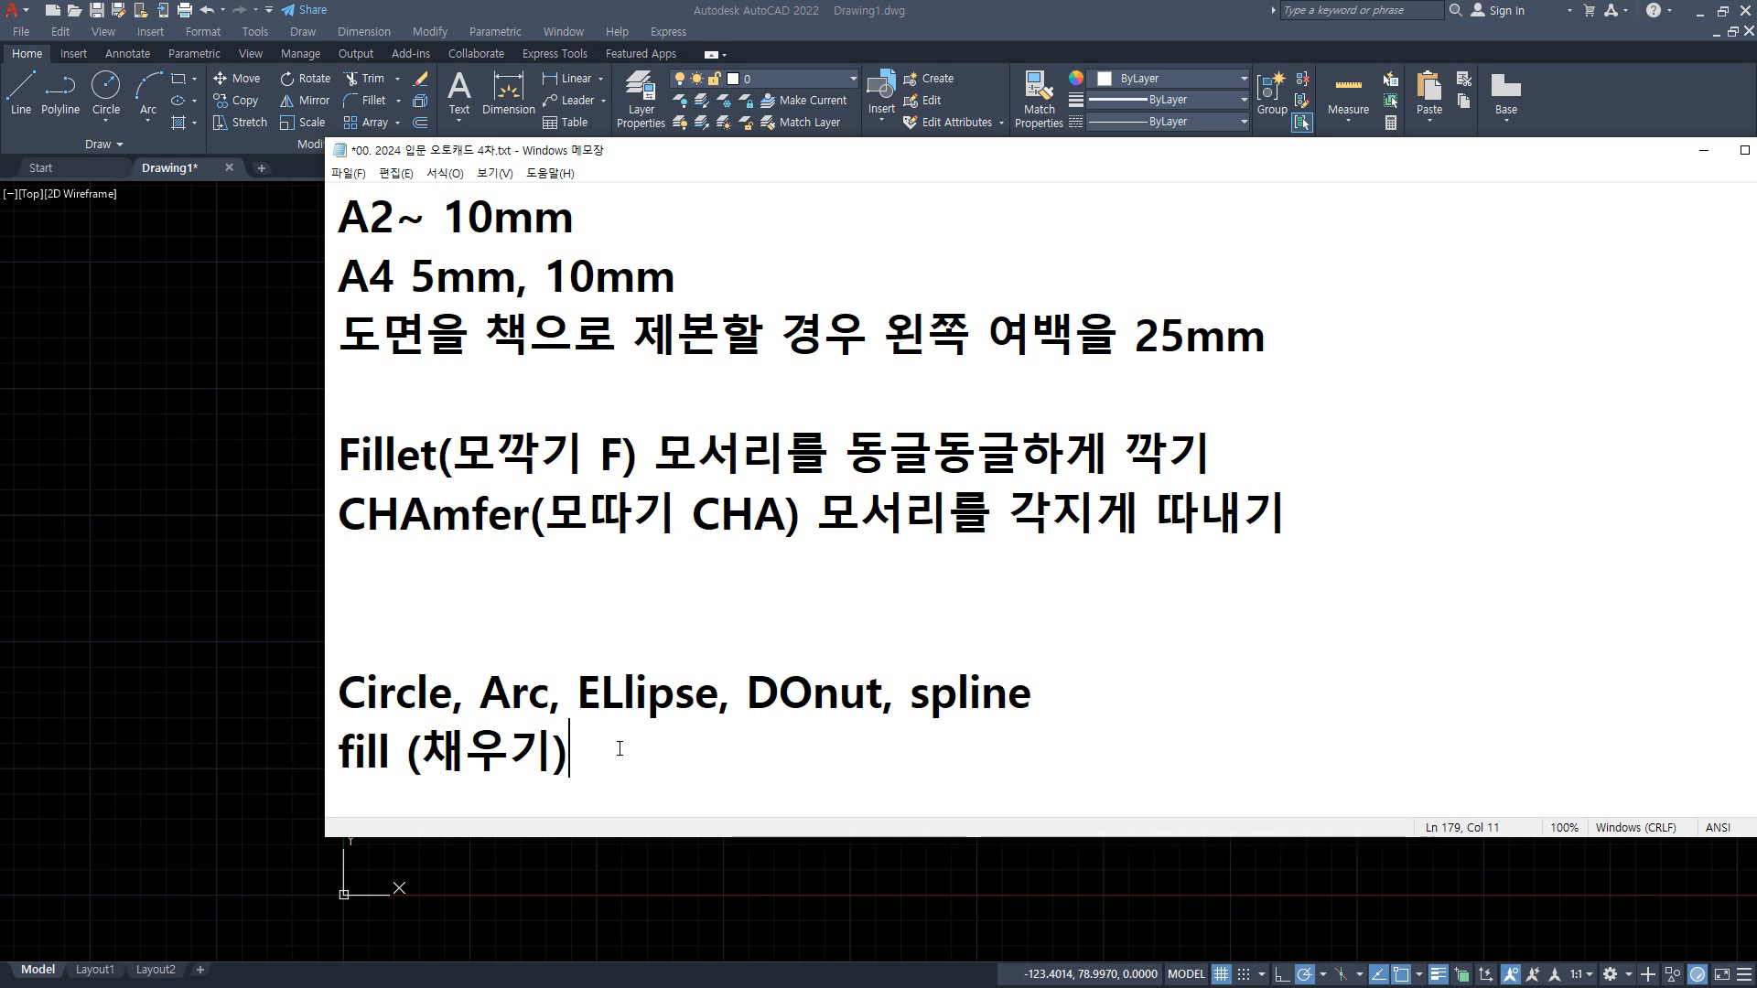
Step: Return to AutoCAD and set the FILL mode to OFF
left_click(249, 715)
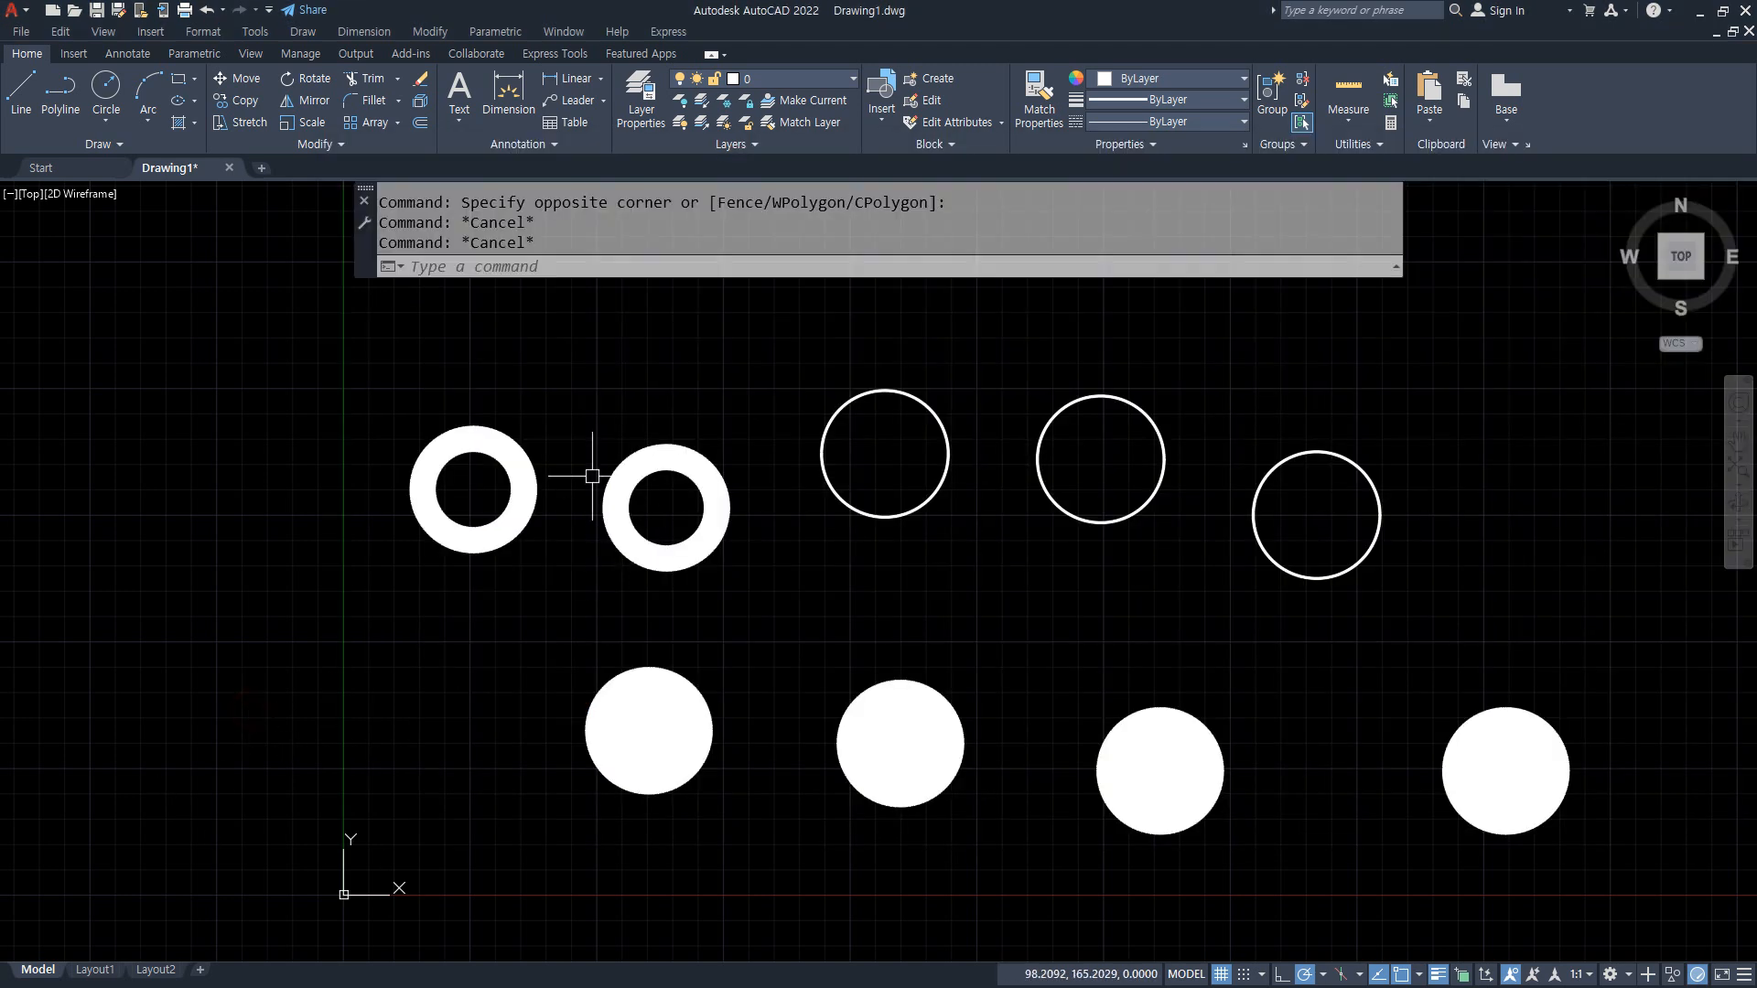
type("fill")
key("Return")
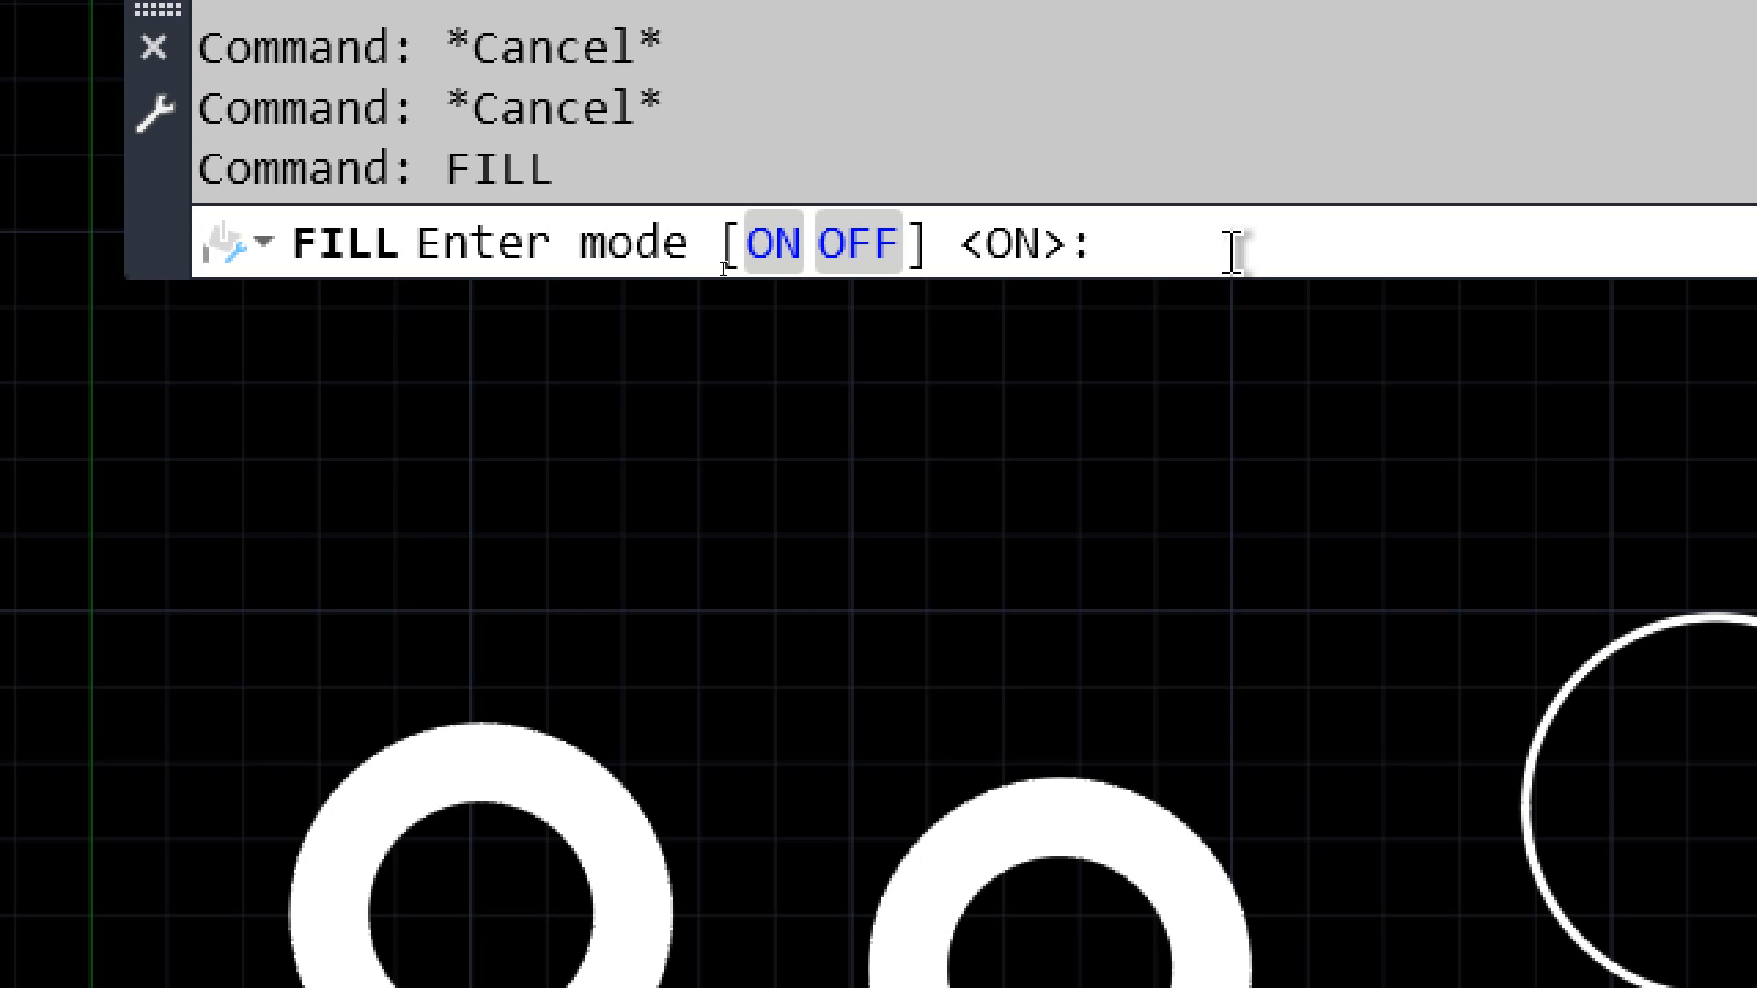
left_click(854, 245)
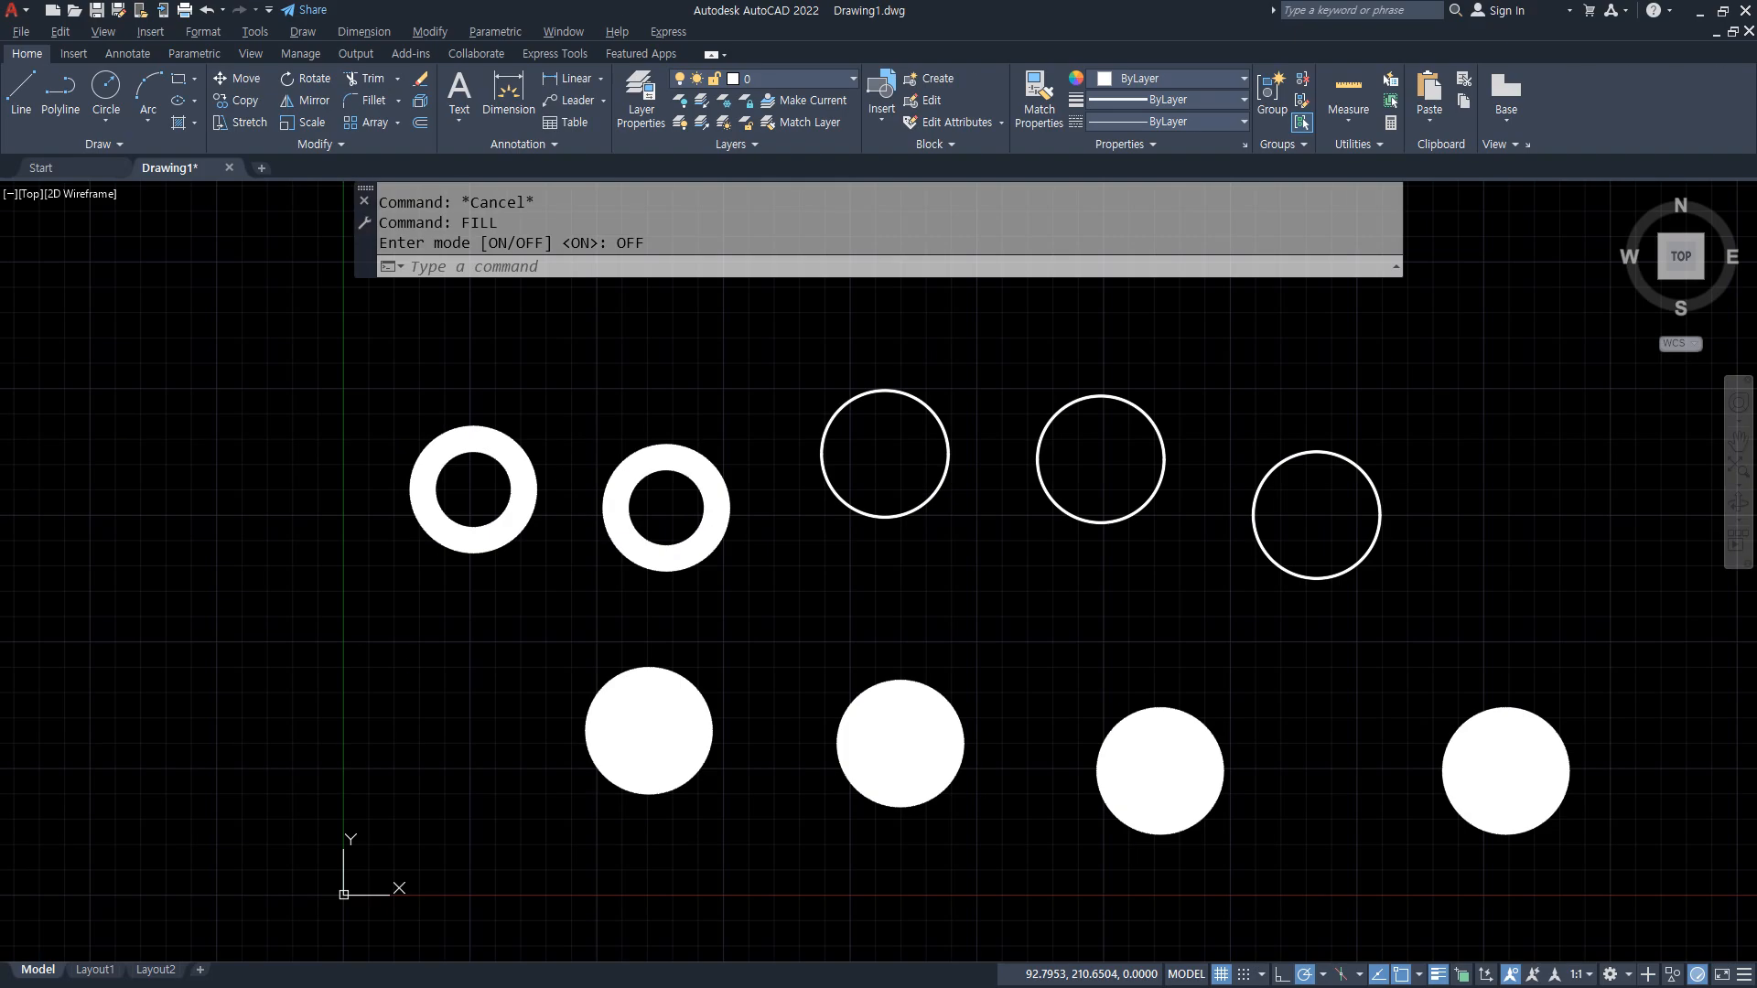
Step: In the Notepad notes, add "REgen(화면재생 RE)" after the fill (채우기) entry
key("alt+Tab")
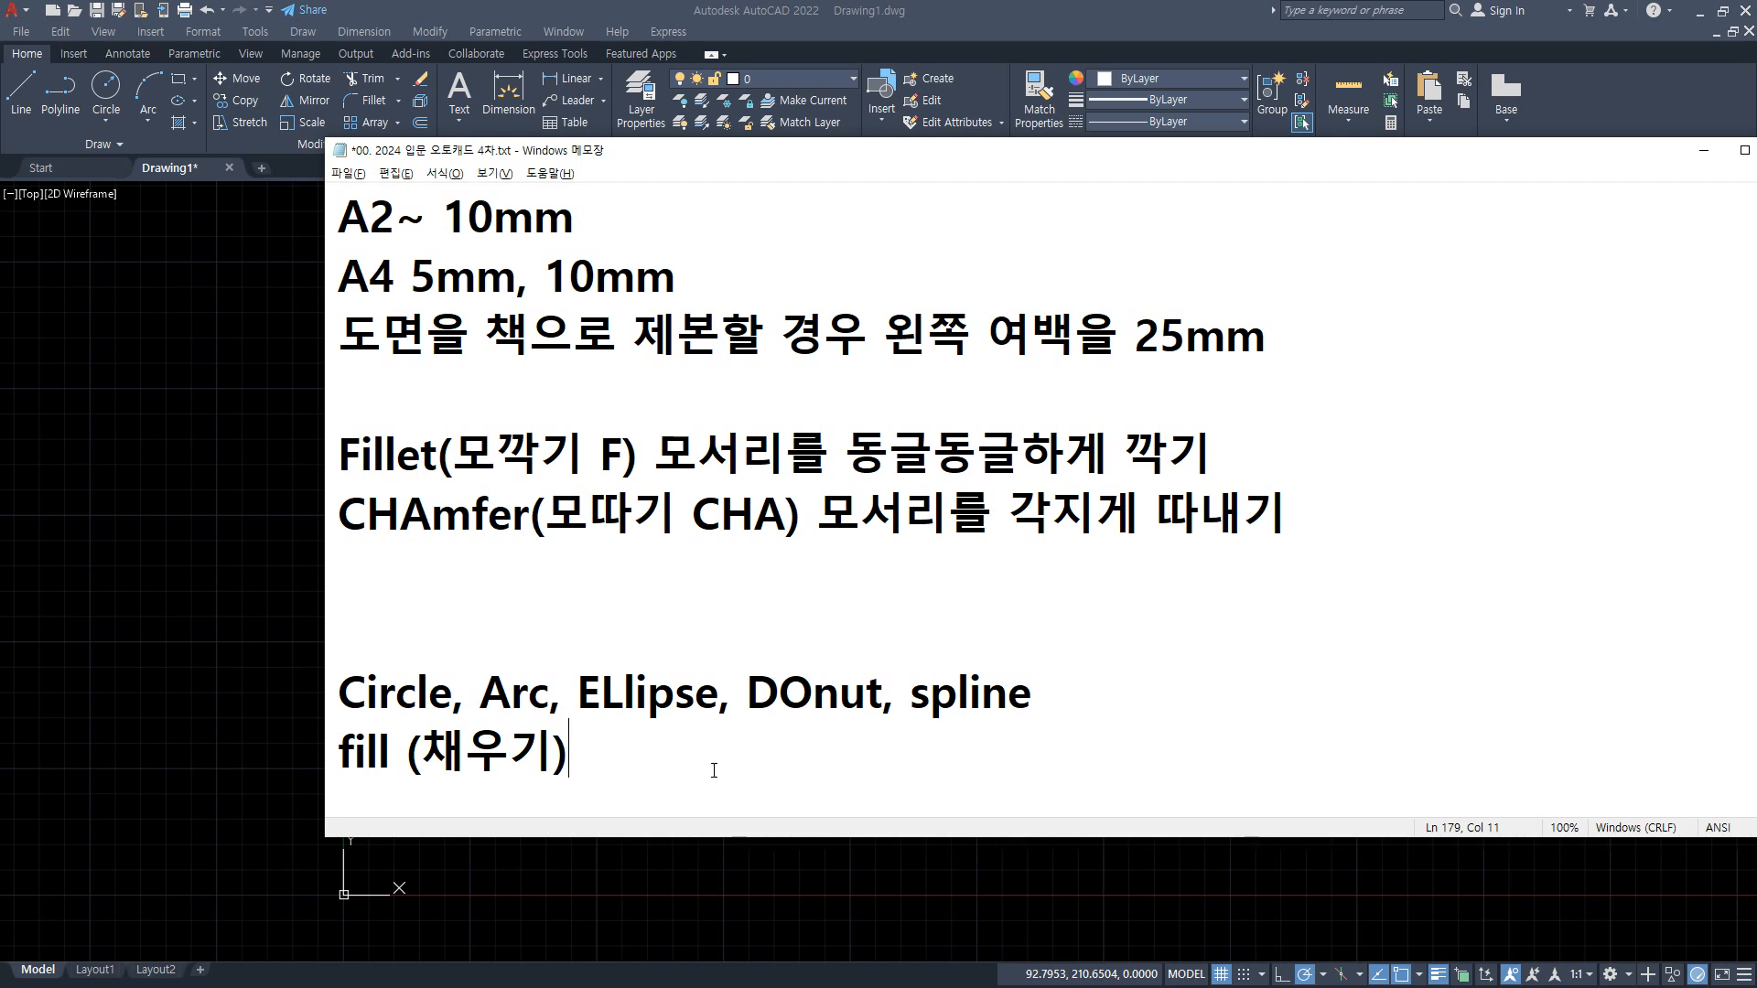
type("ㄲ")
type("ㄷ")
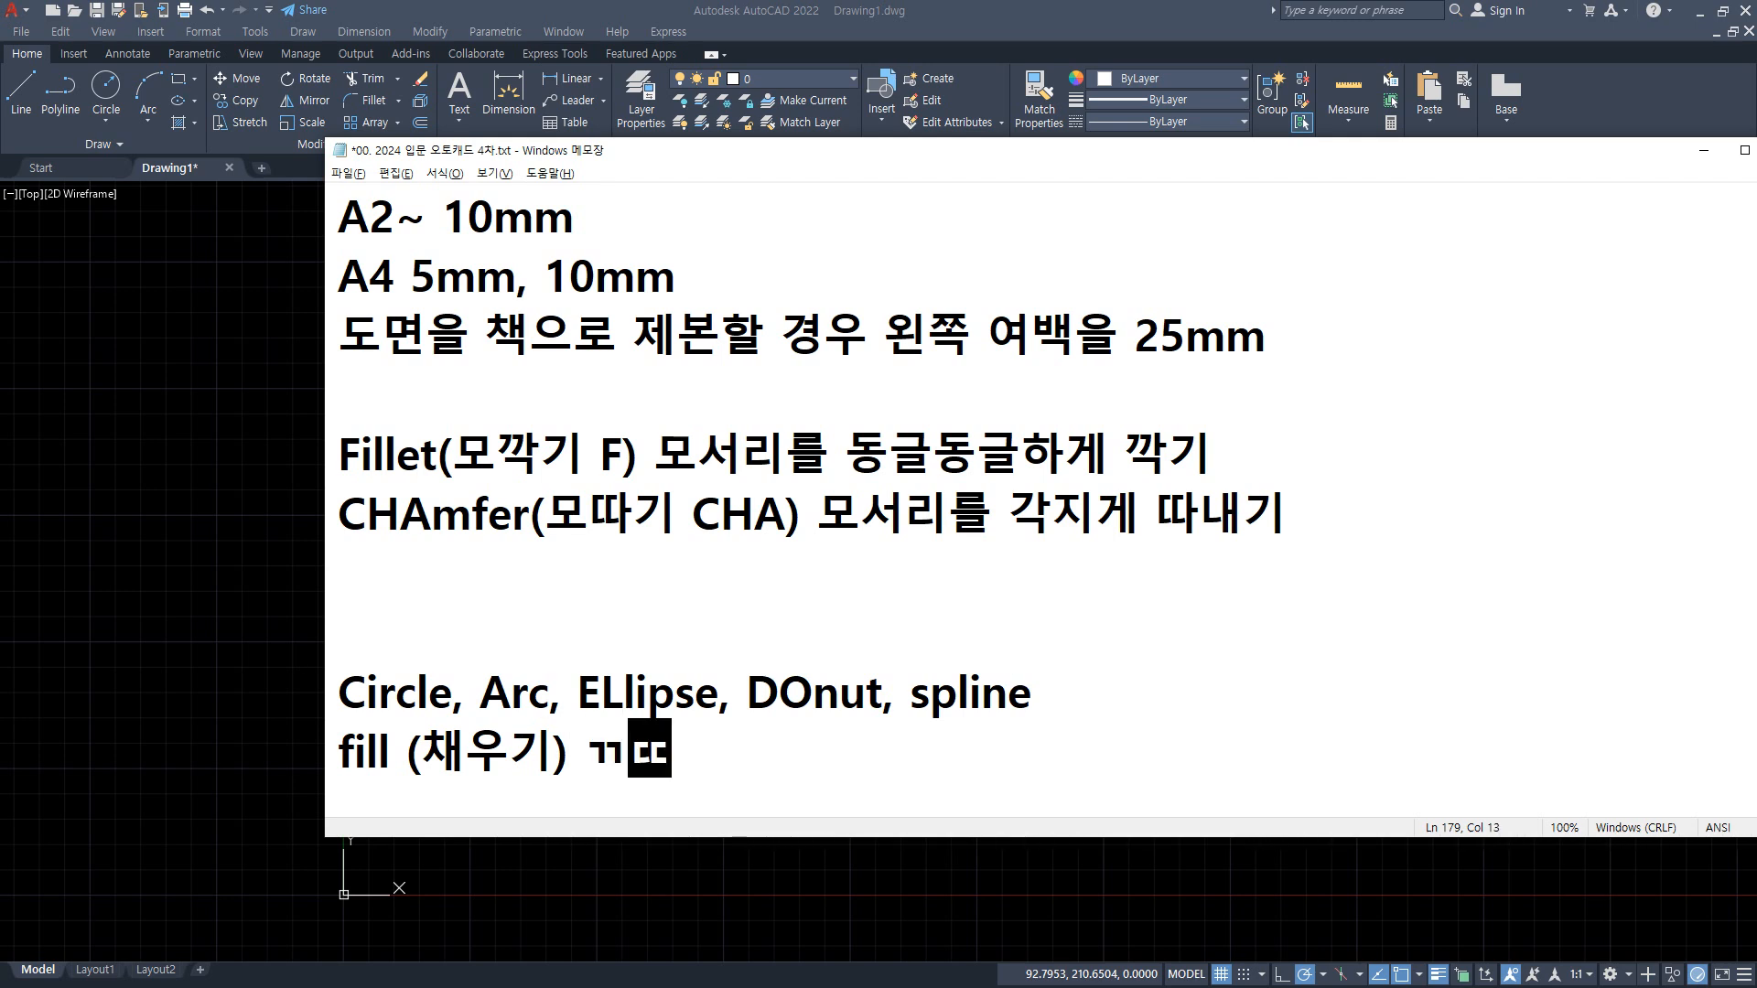
key("BackSpace")
key("BackSpace")
key("Hangul")
type("REgen(")
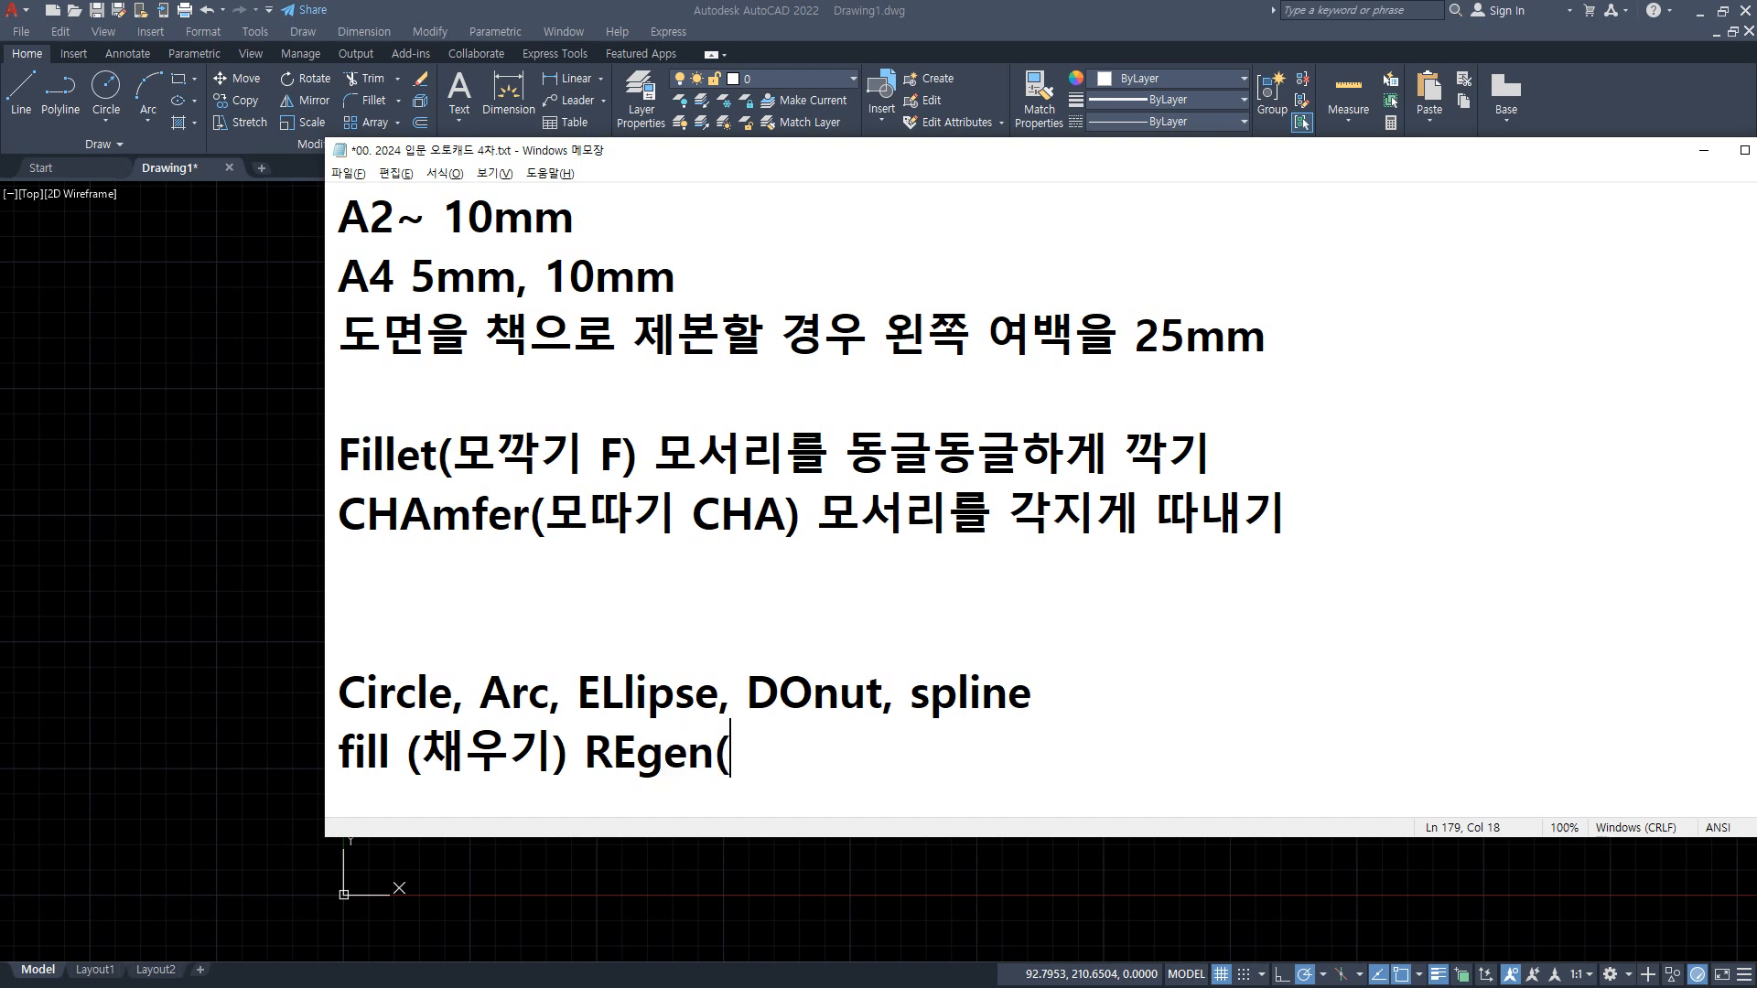
key("Hangul")
type("화면")
type("재생")
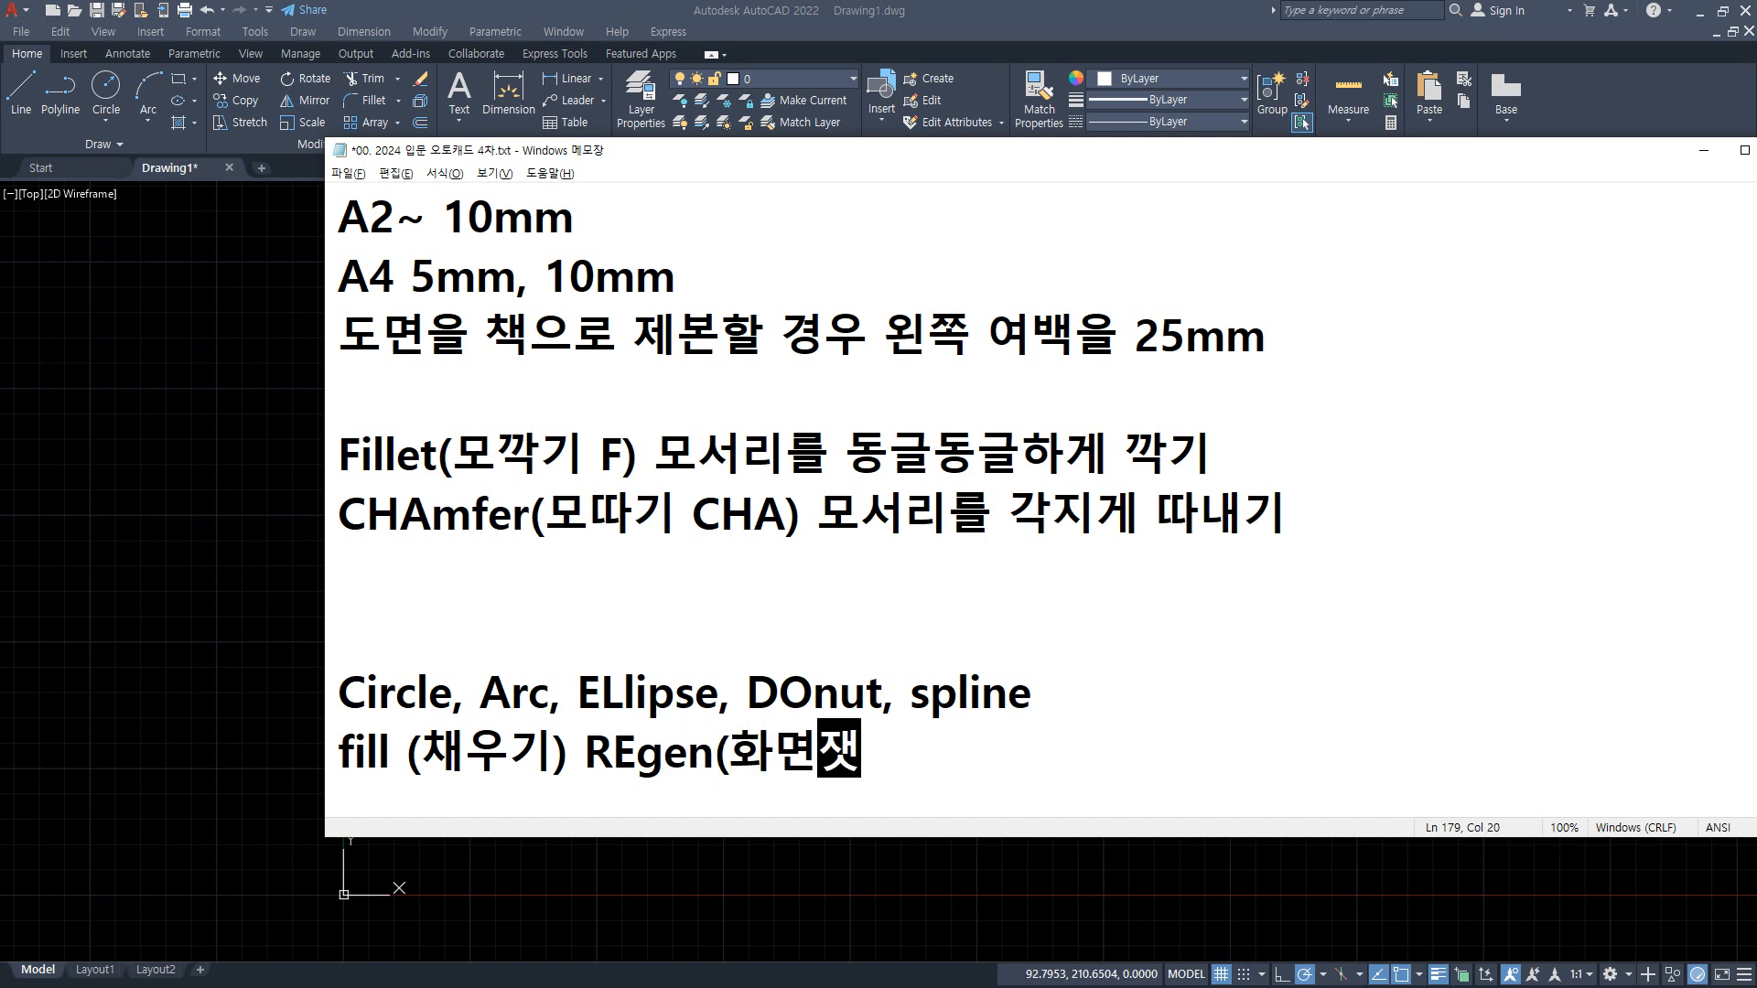
key("Hangul")
type("RE)")
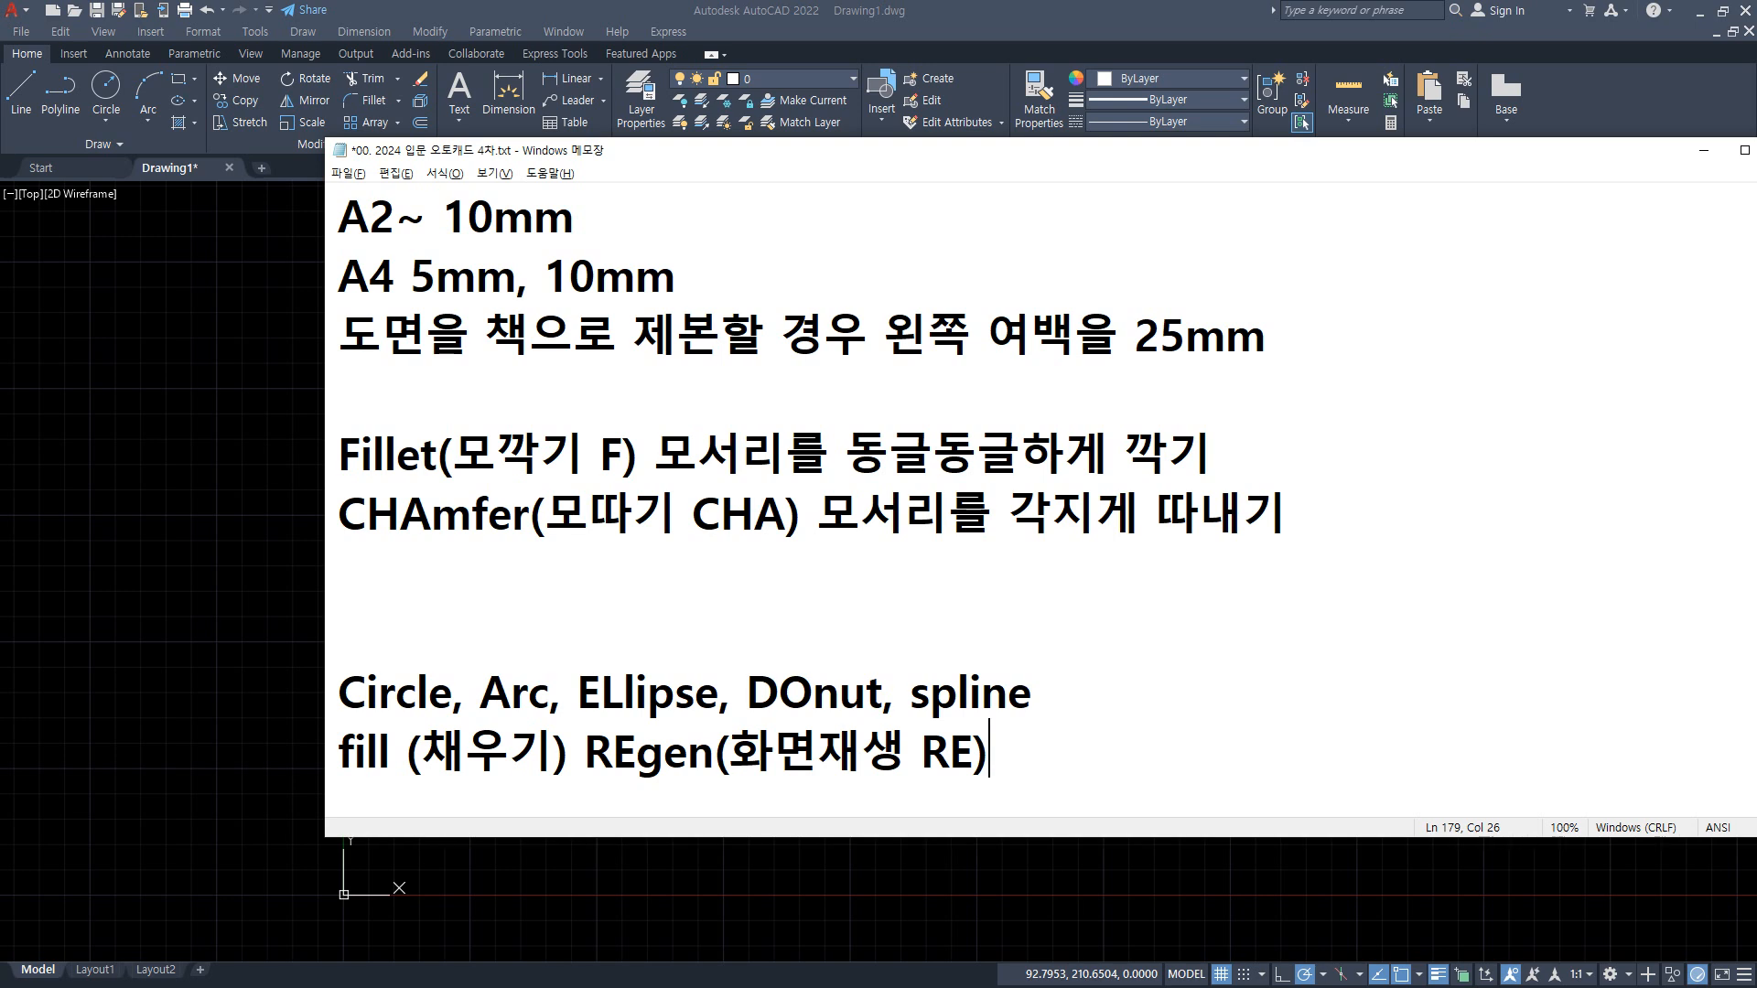
Step: Return to AutoCAD, regenerate the drawing with REGEN, and inspect how the donuts are displayed
left_click(140, 611)
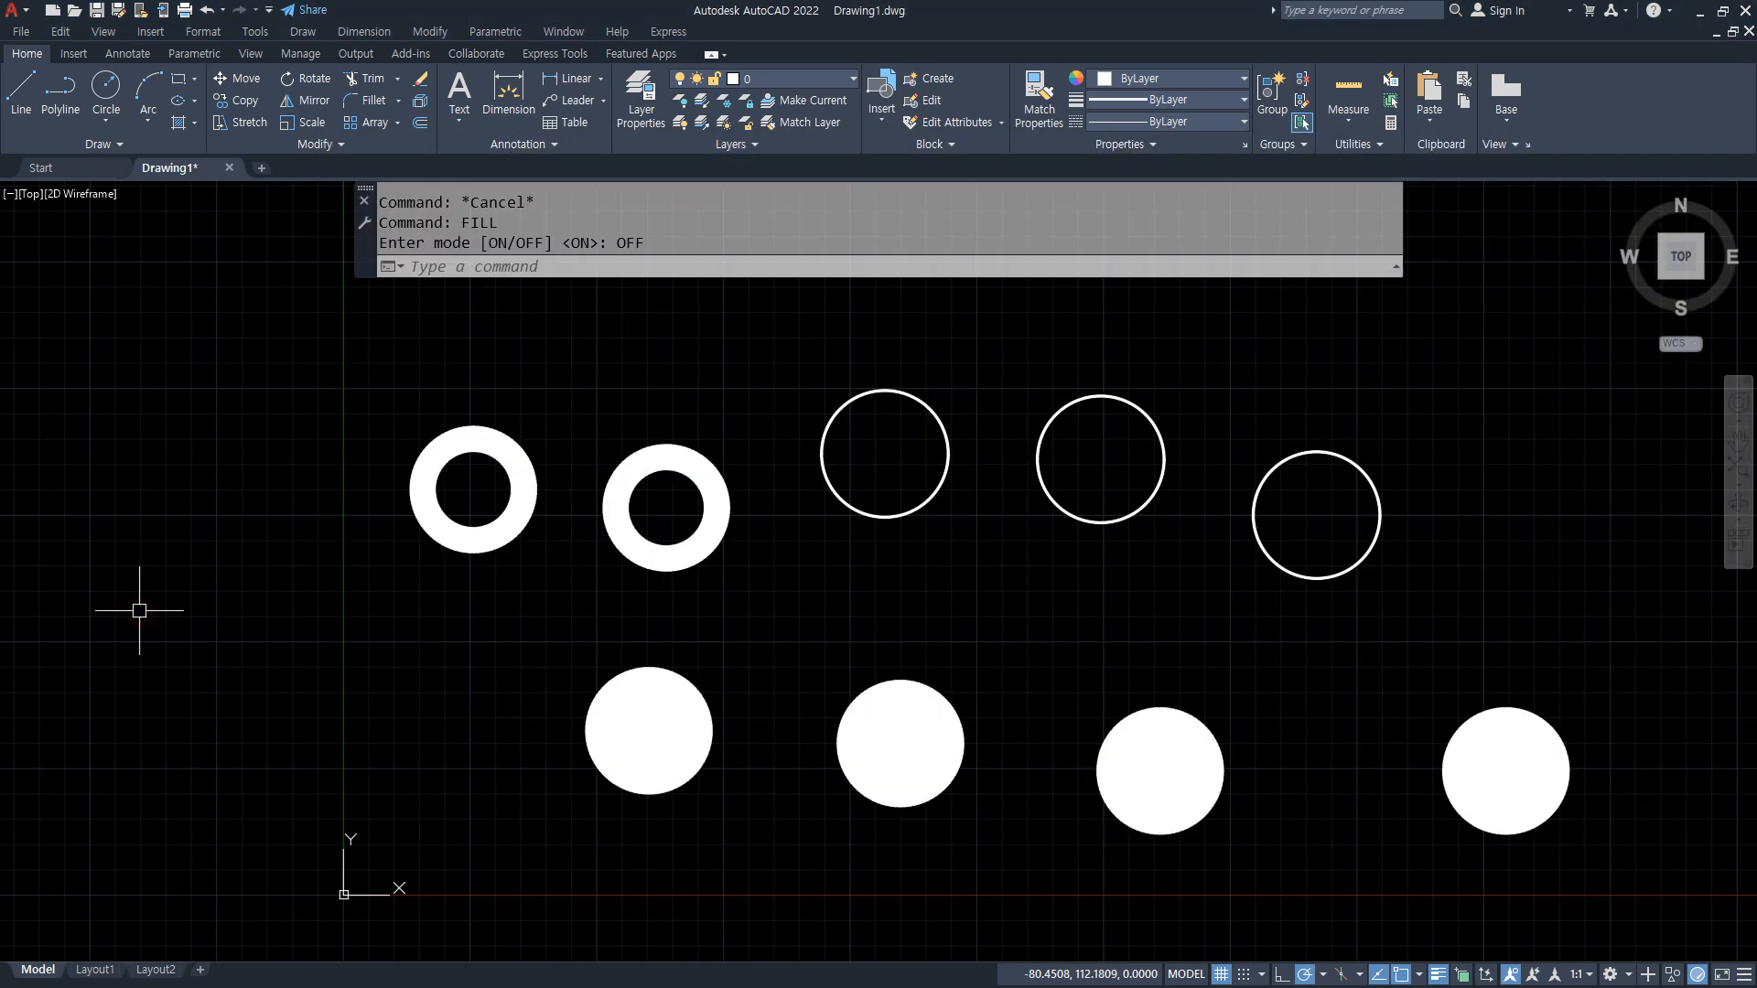
type("re")
key("Return")
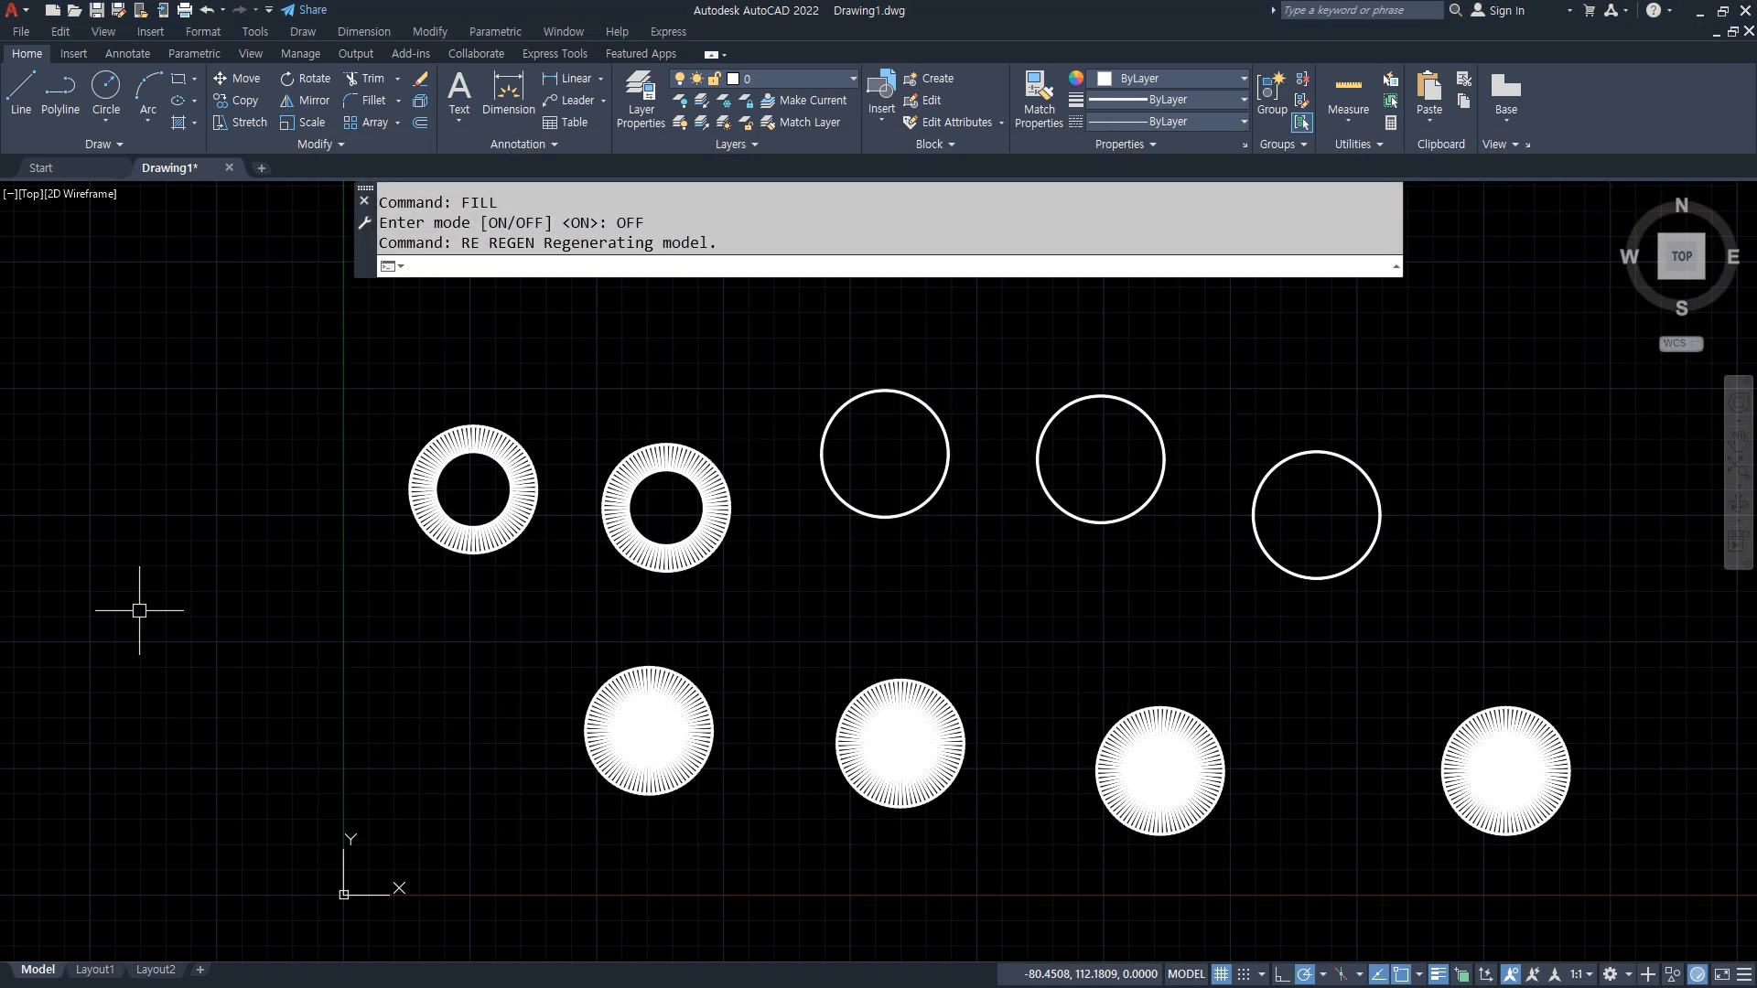
scroll(677, 494, "up", 8)
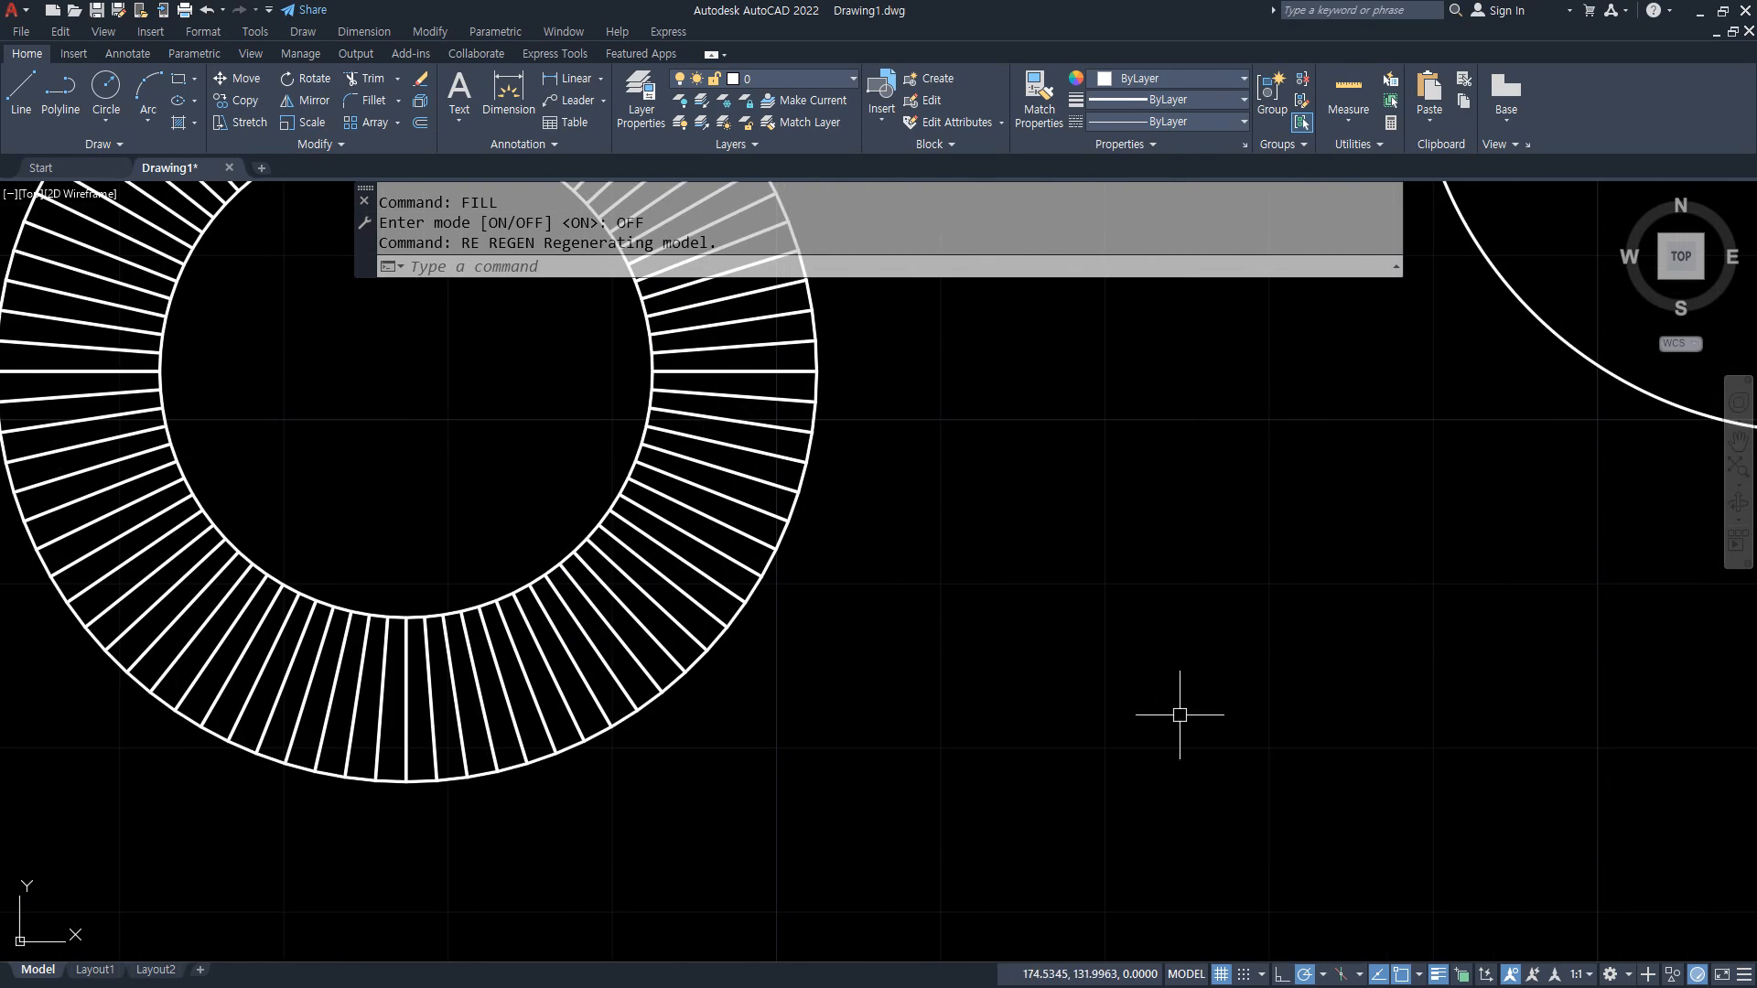
scroll(553, 745, "down", 7)
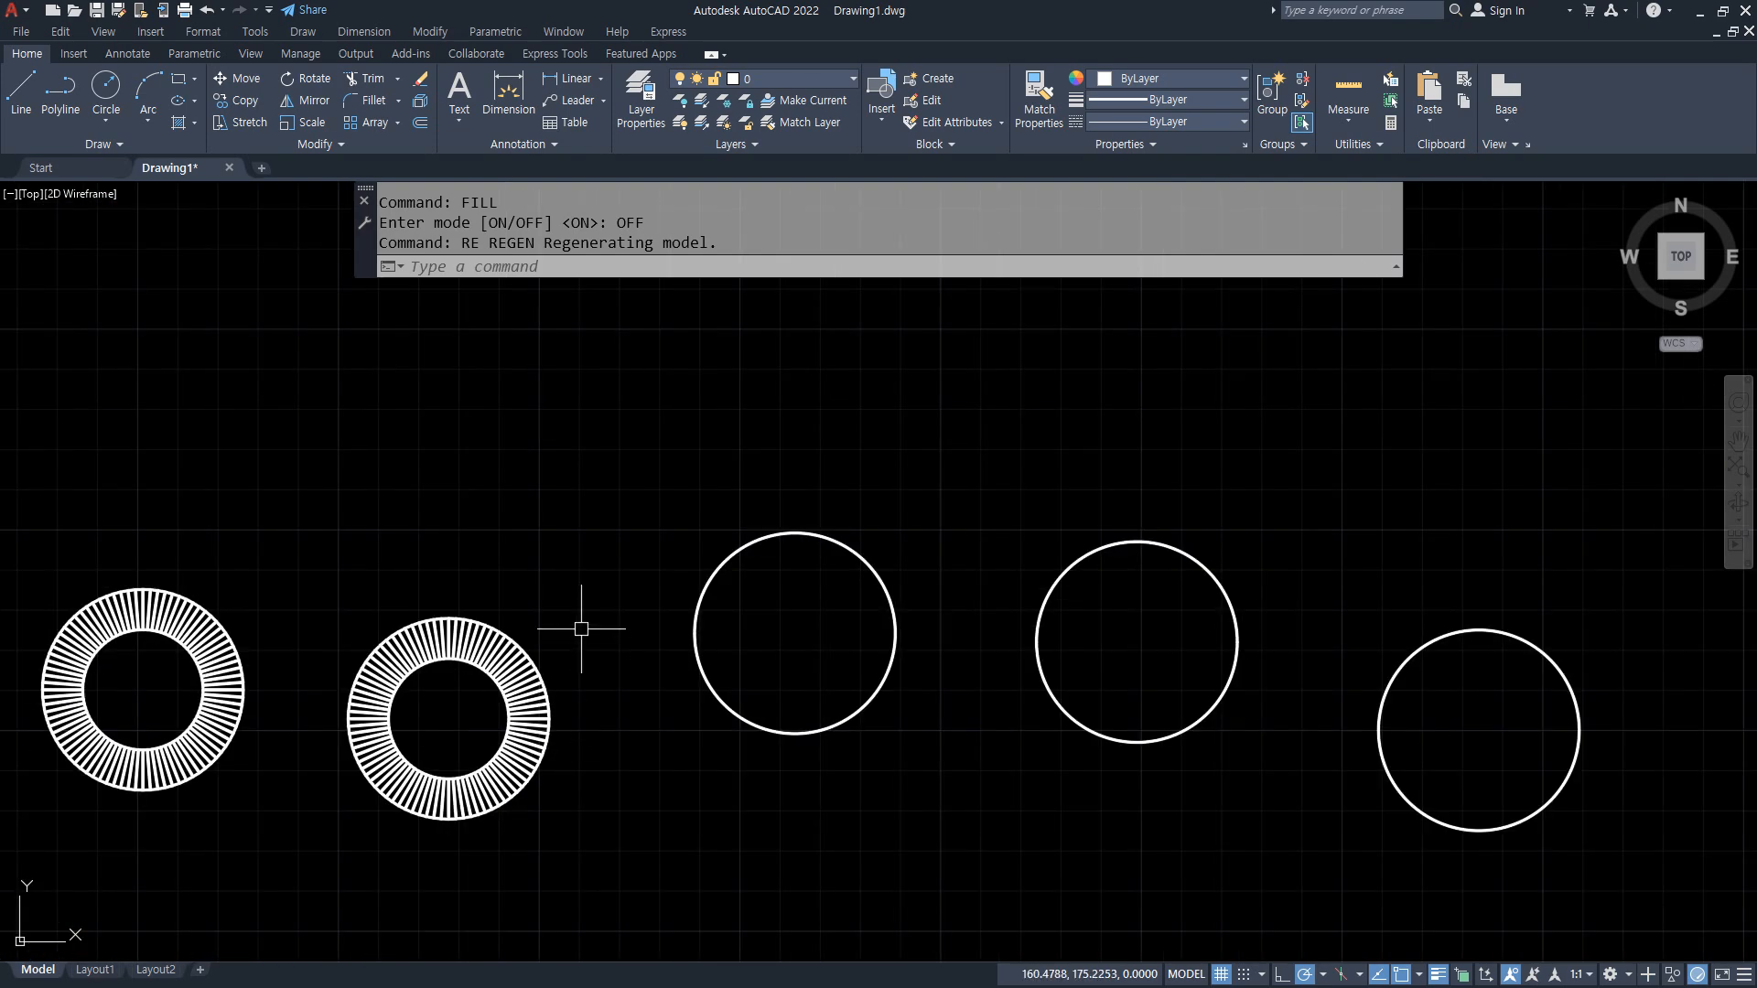
scroll(401, 744, "up", 10)
scroll(400, 744, "down", 6)
Step: Draw a rectangle with line width 10 above the second thick donut, its lower edge overlapping the donut's top
type("rec")
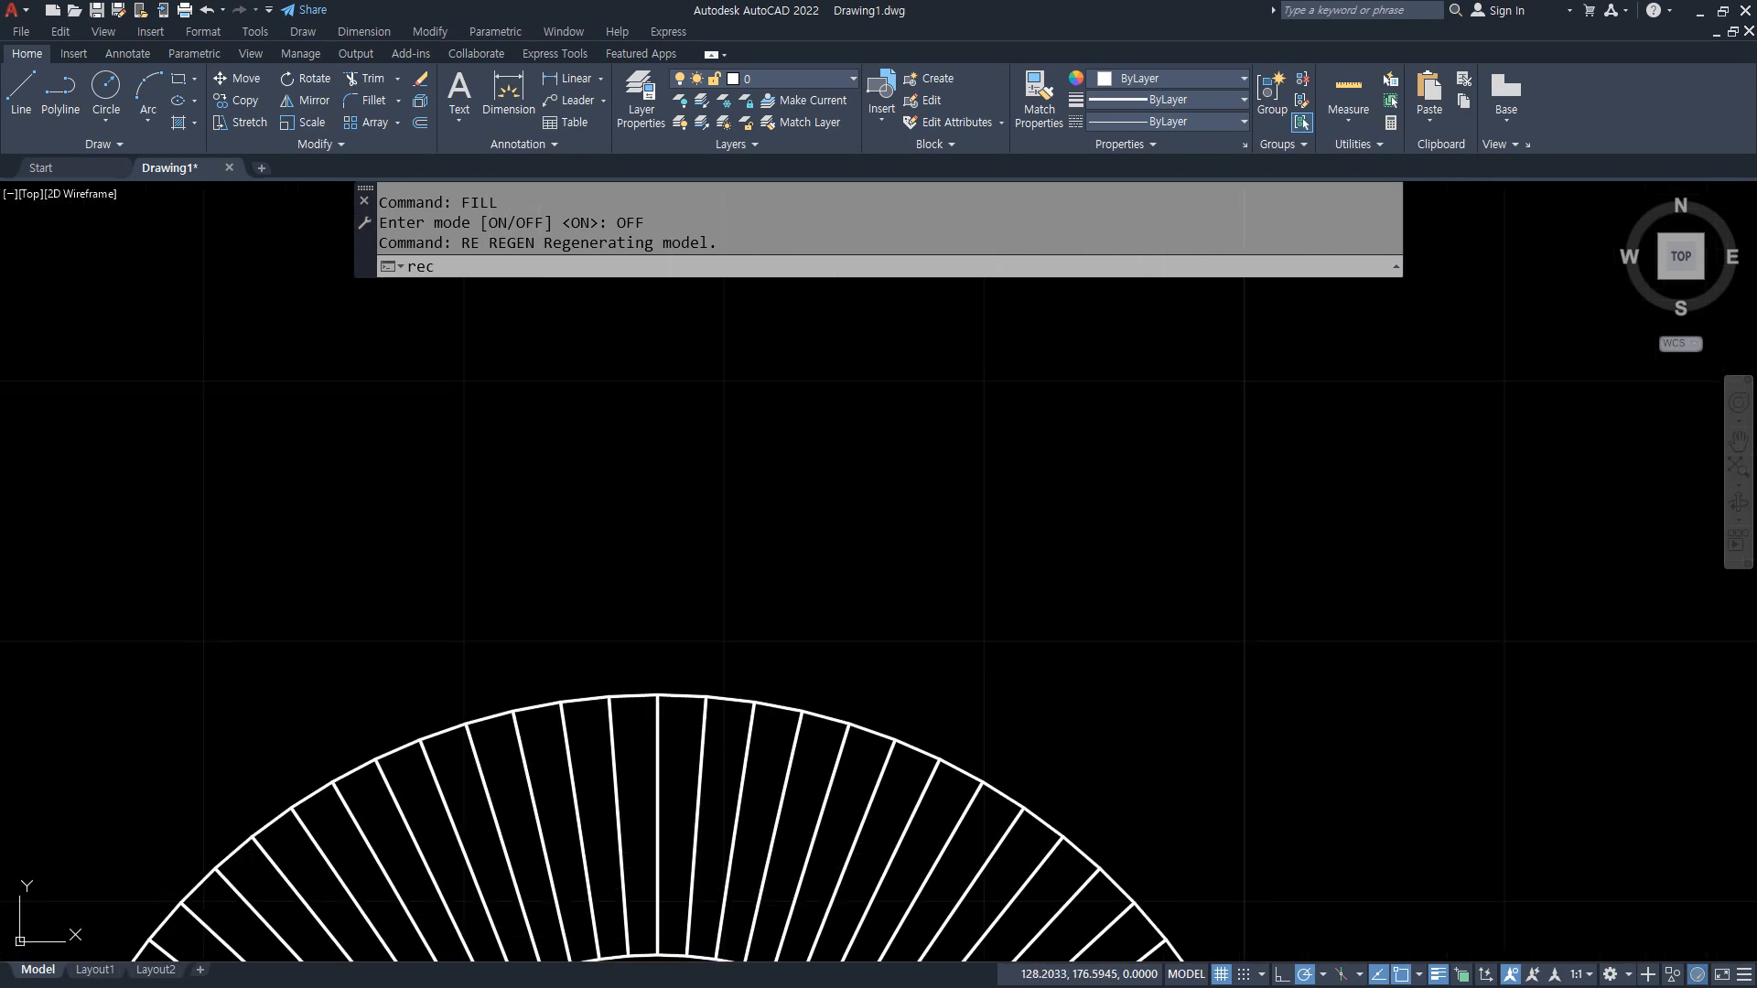
key("Return")
left_click(1098, 265)
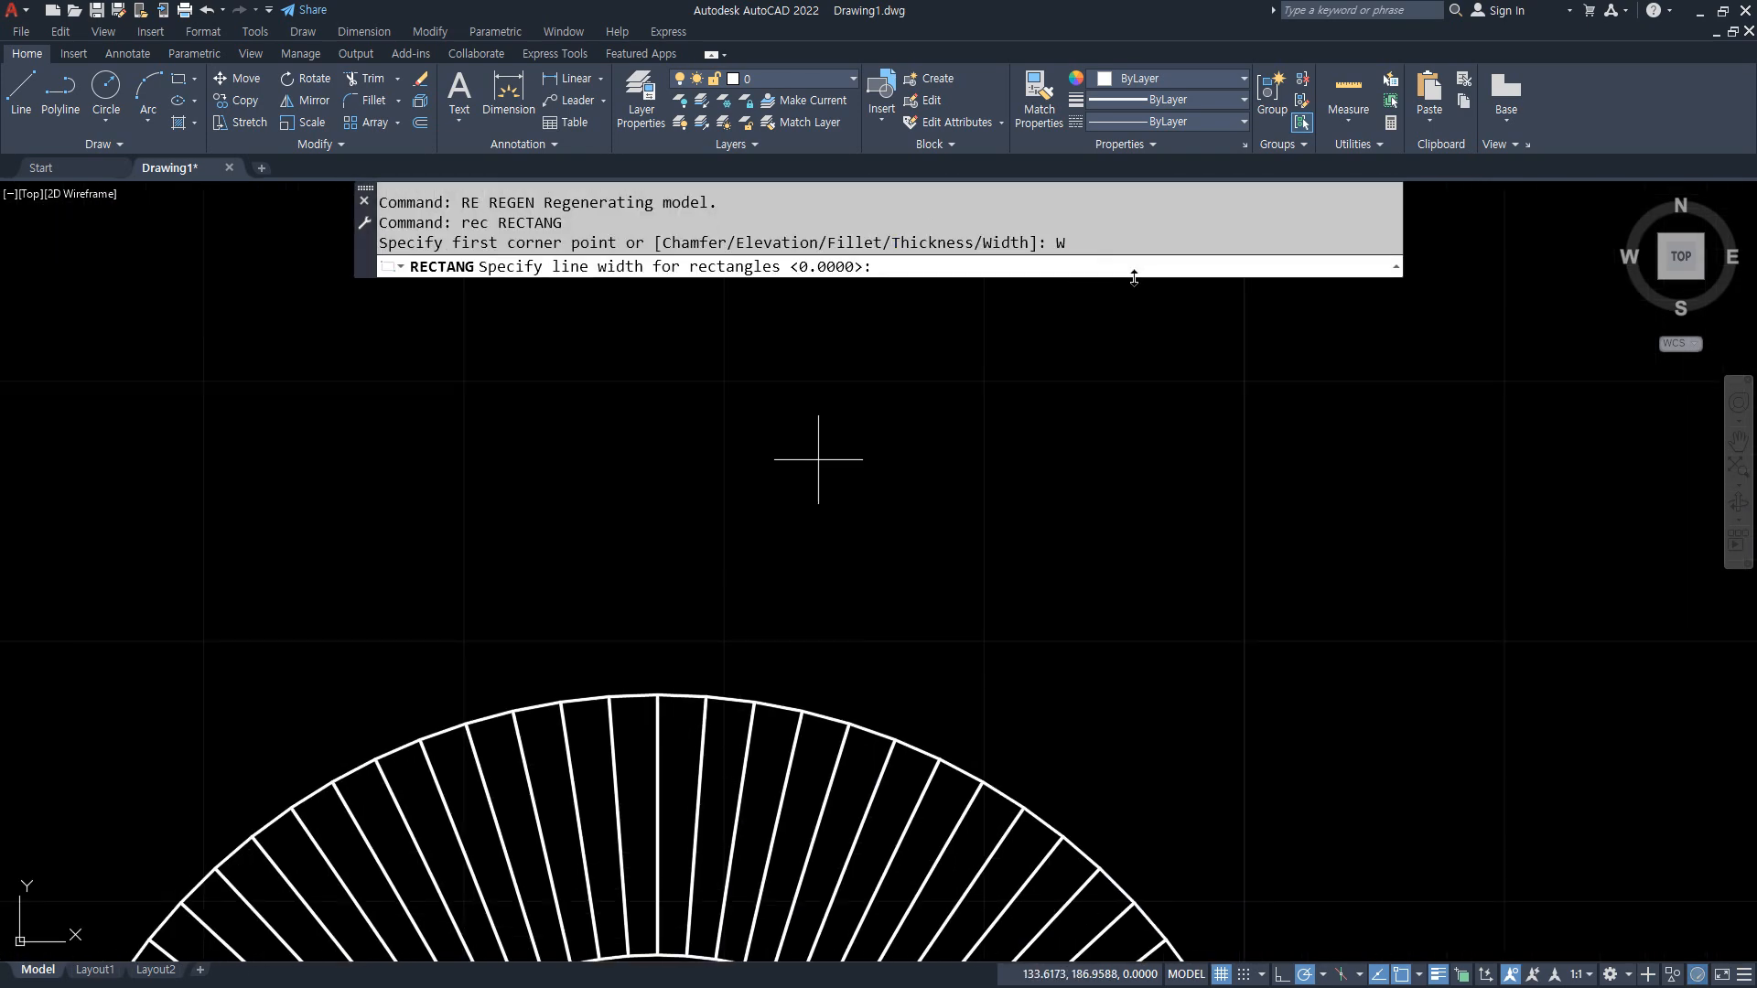
type("10")
key("Return")
left_click(293, 667)
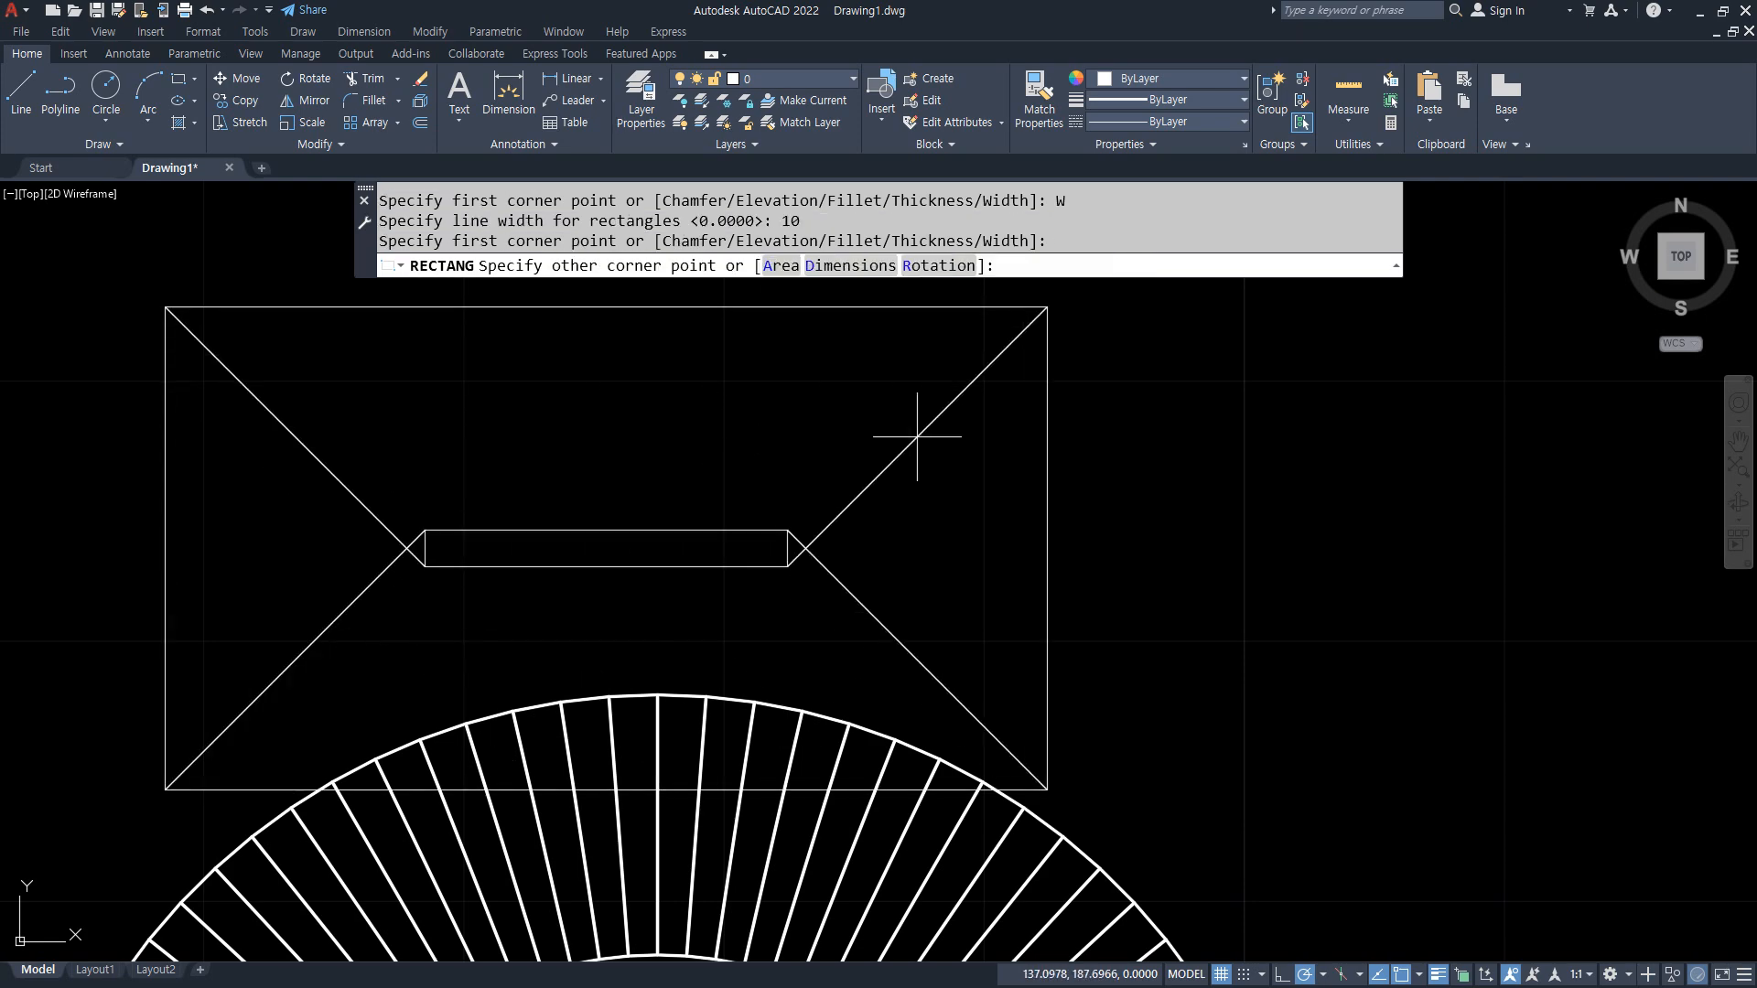
scroll(1022, 367, "down", 5)
scroll(1053, 366, "up", 2)
left_click(1031, 391)
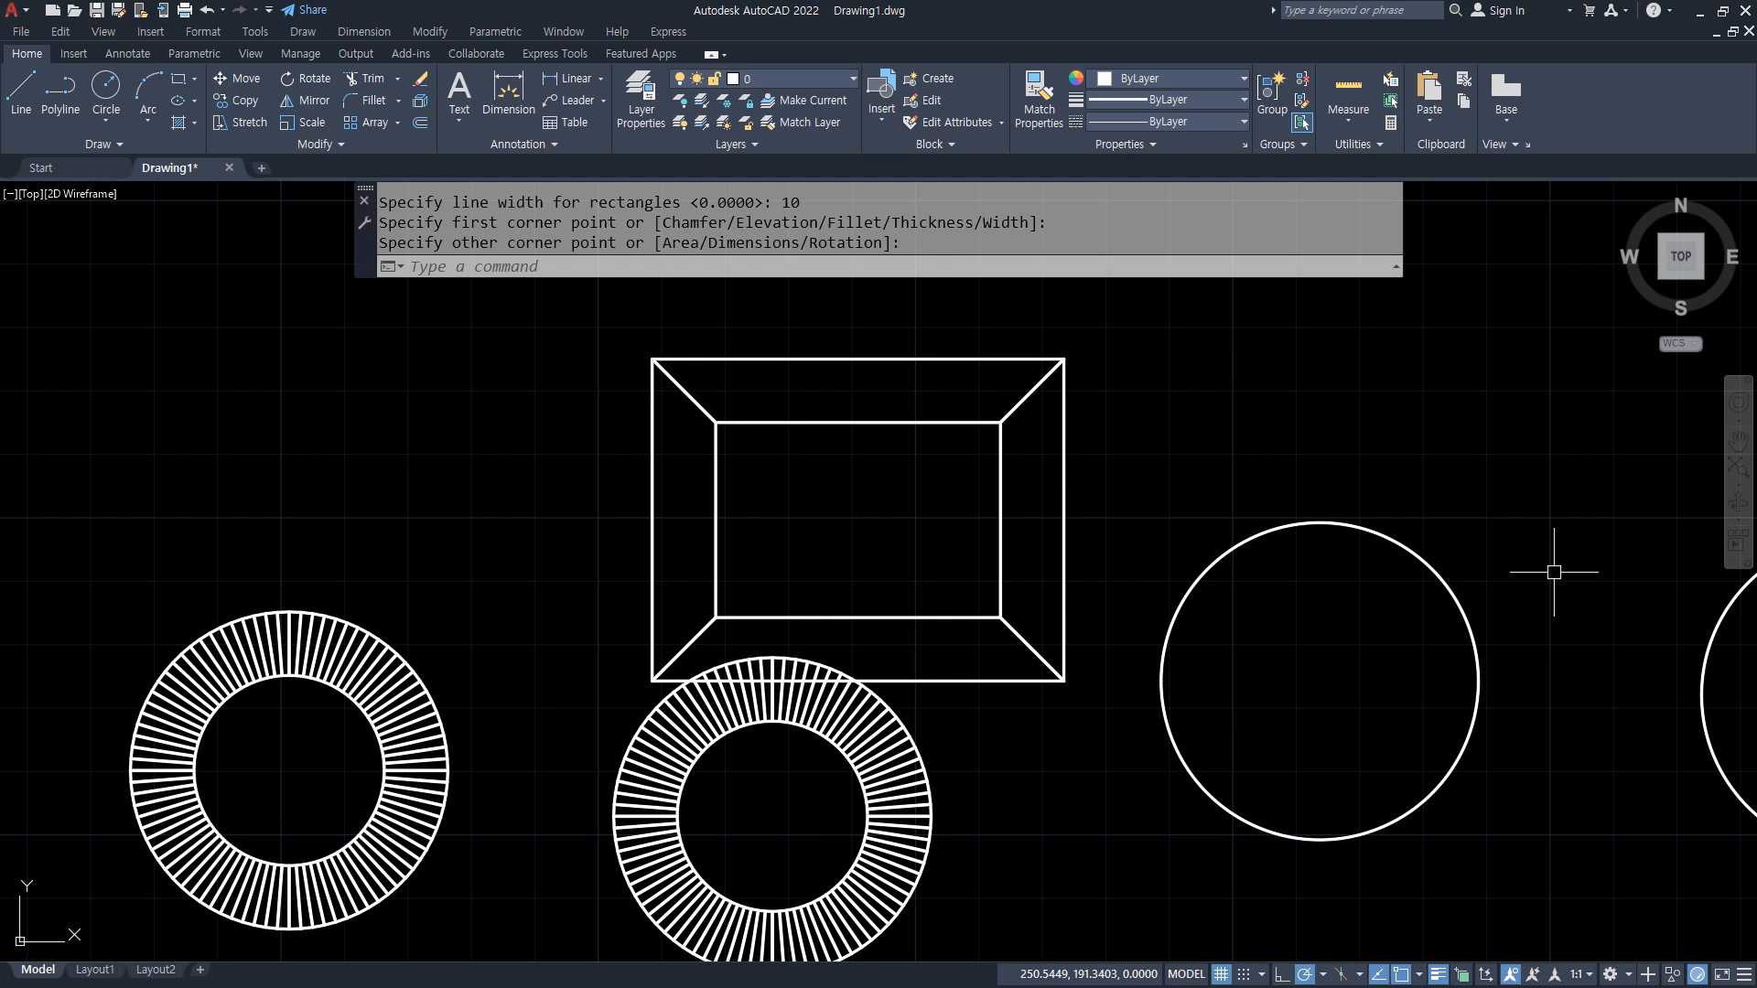
Step: Set the FILL mode to ON and regenerate the drawing with REGEN
type("FILL")
key("Return")
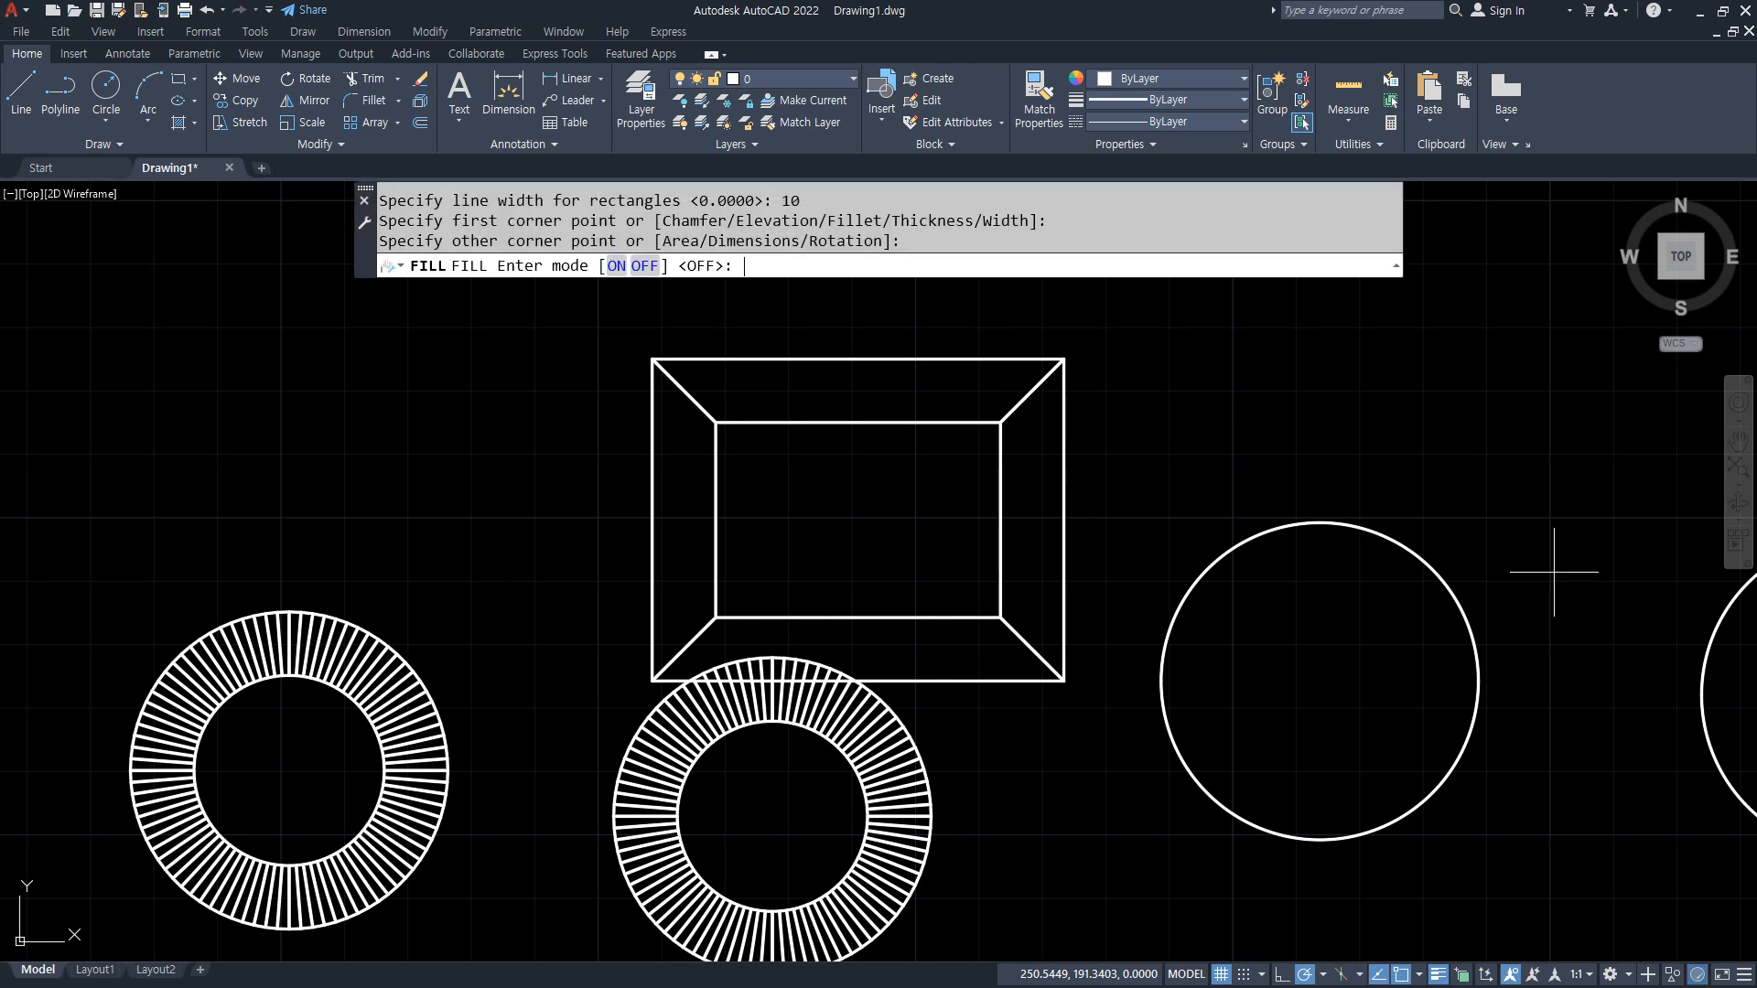
left_click(615, 265)
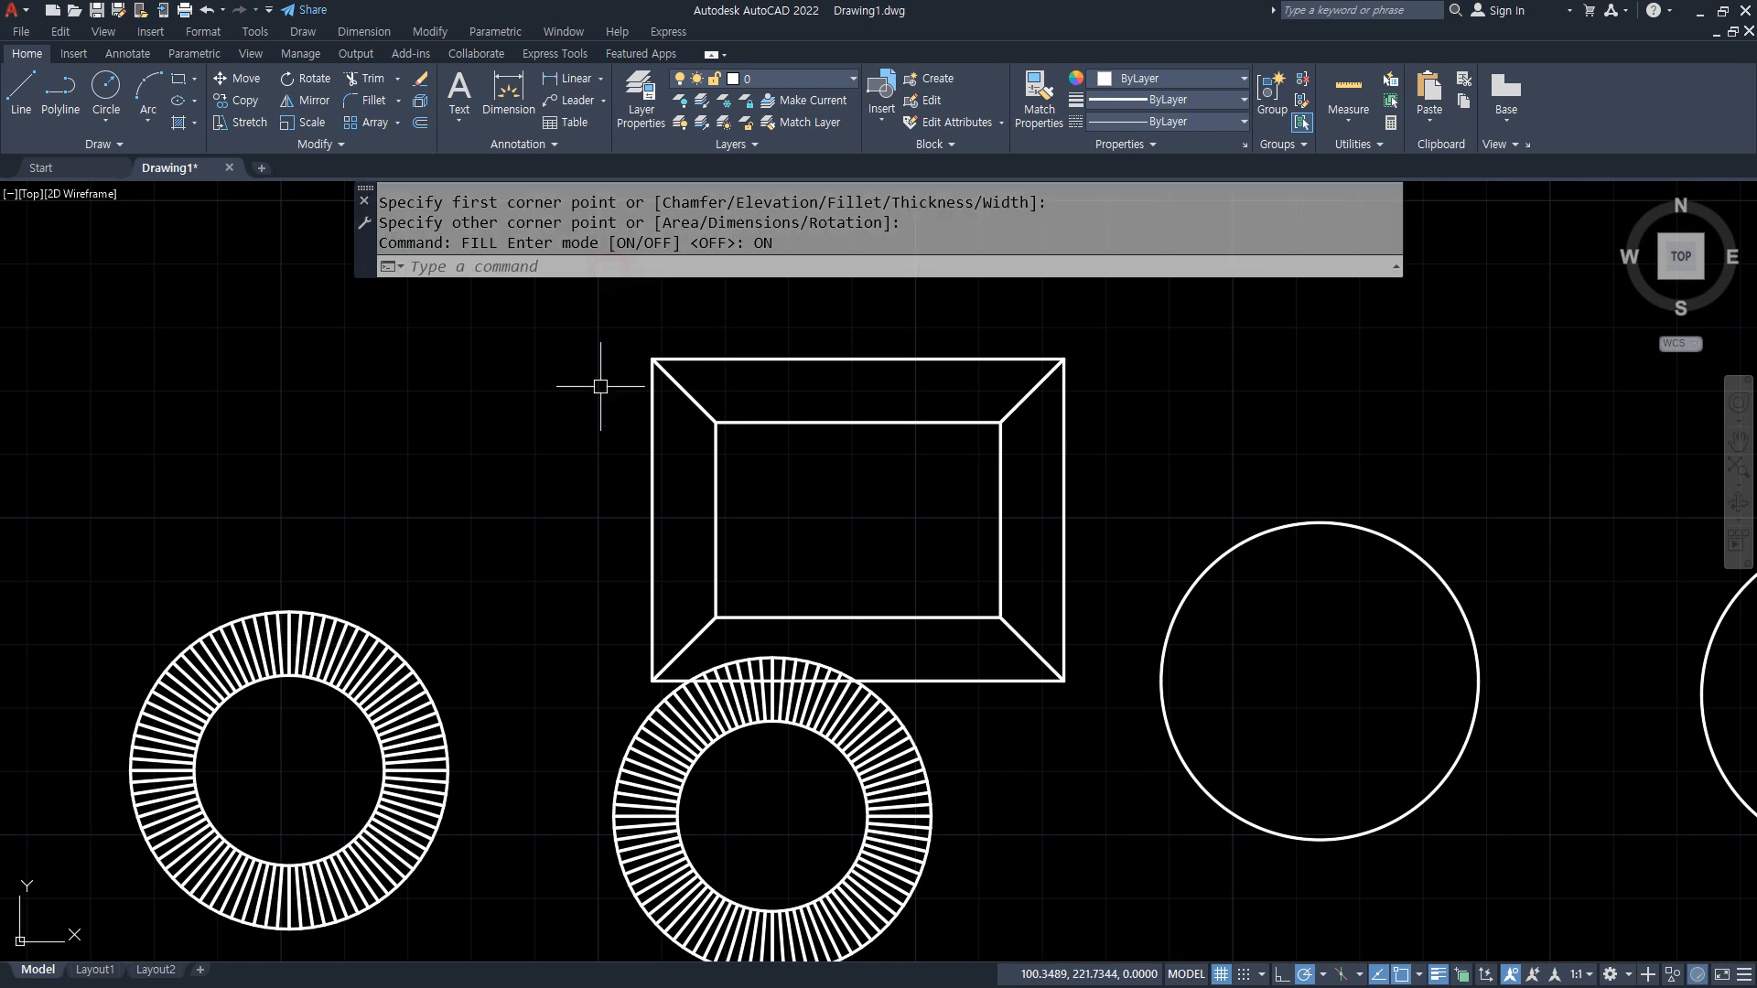
type("re")
key("Return")
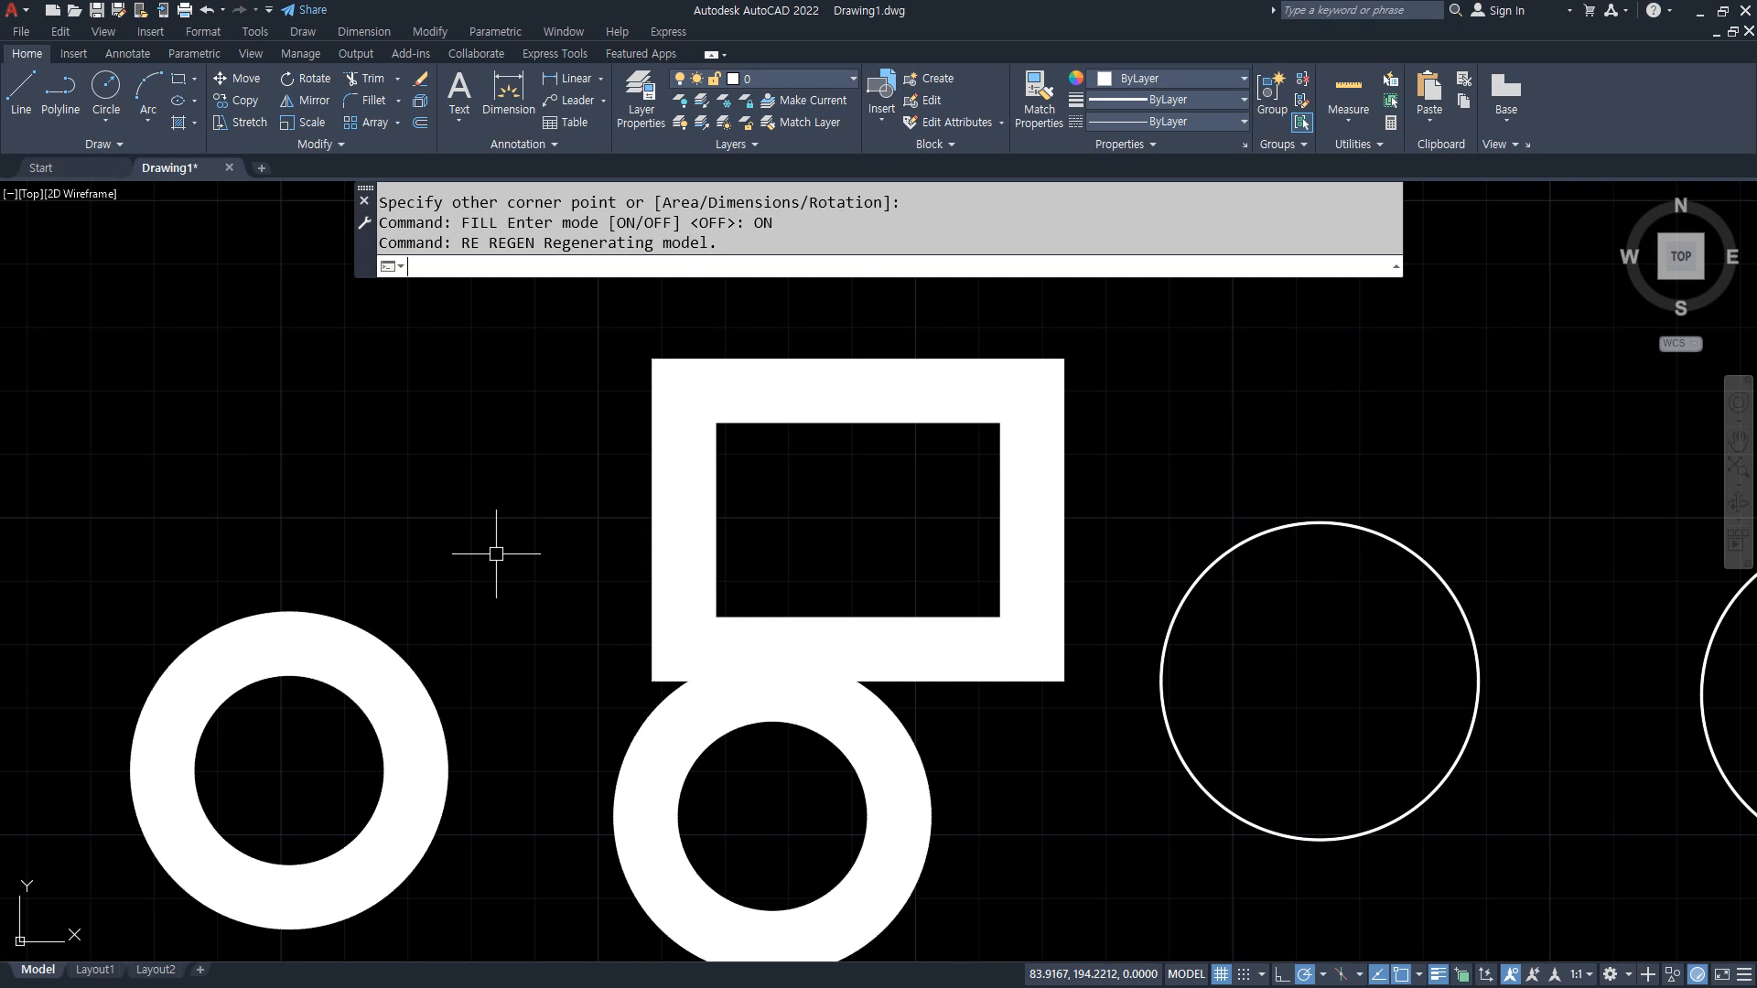
Step: Switch to the Notepad notes and try adding "Redraw" after the REgen entry
key("alt+Tab")
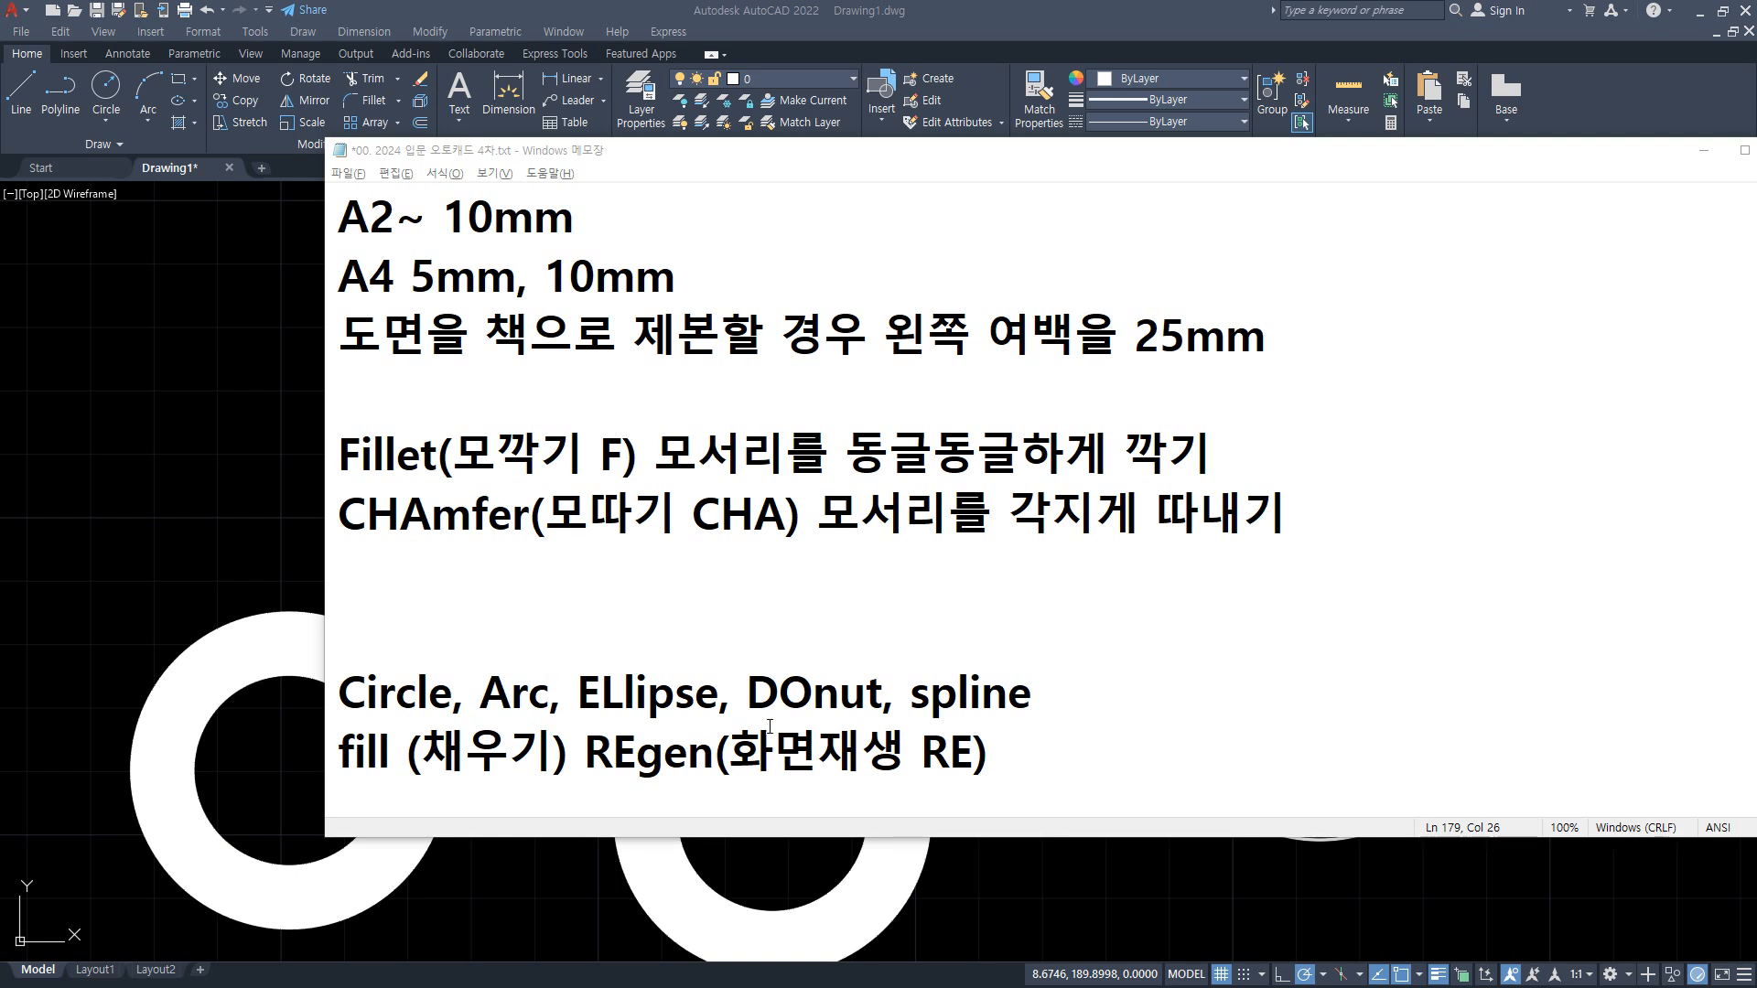
type("Re")
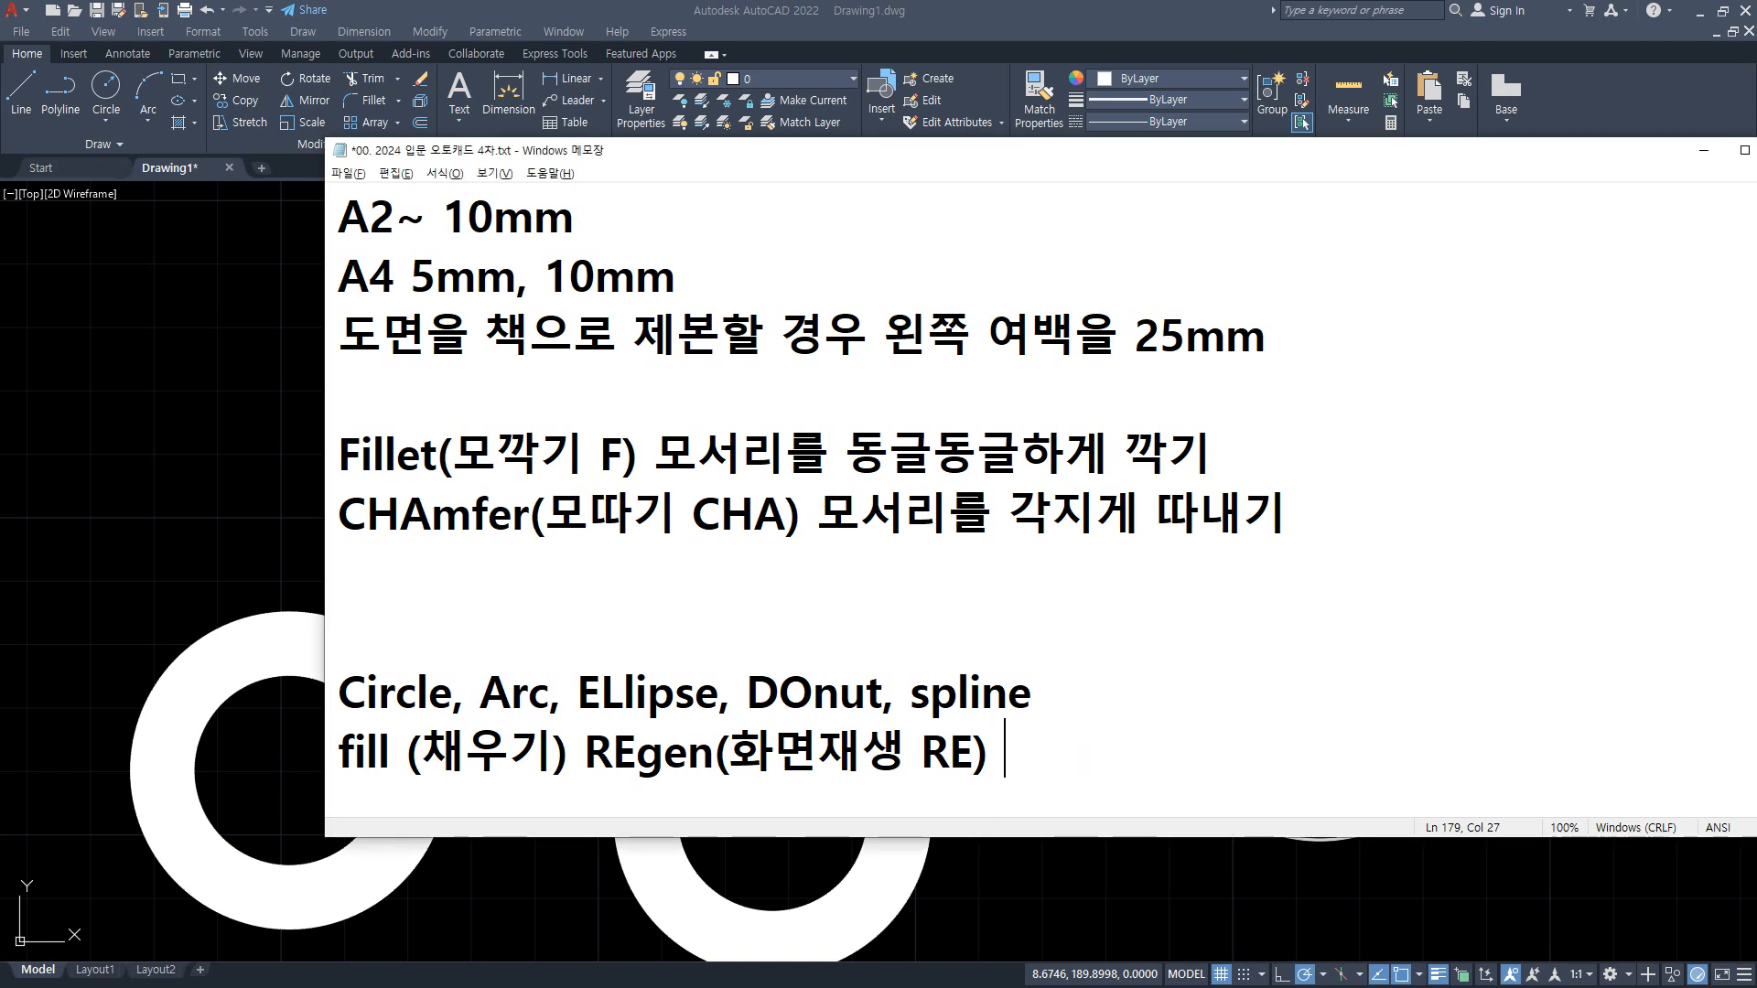
type("draw")
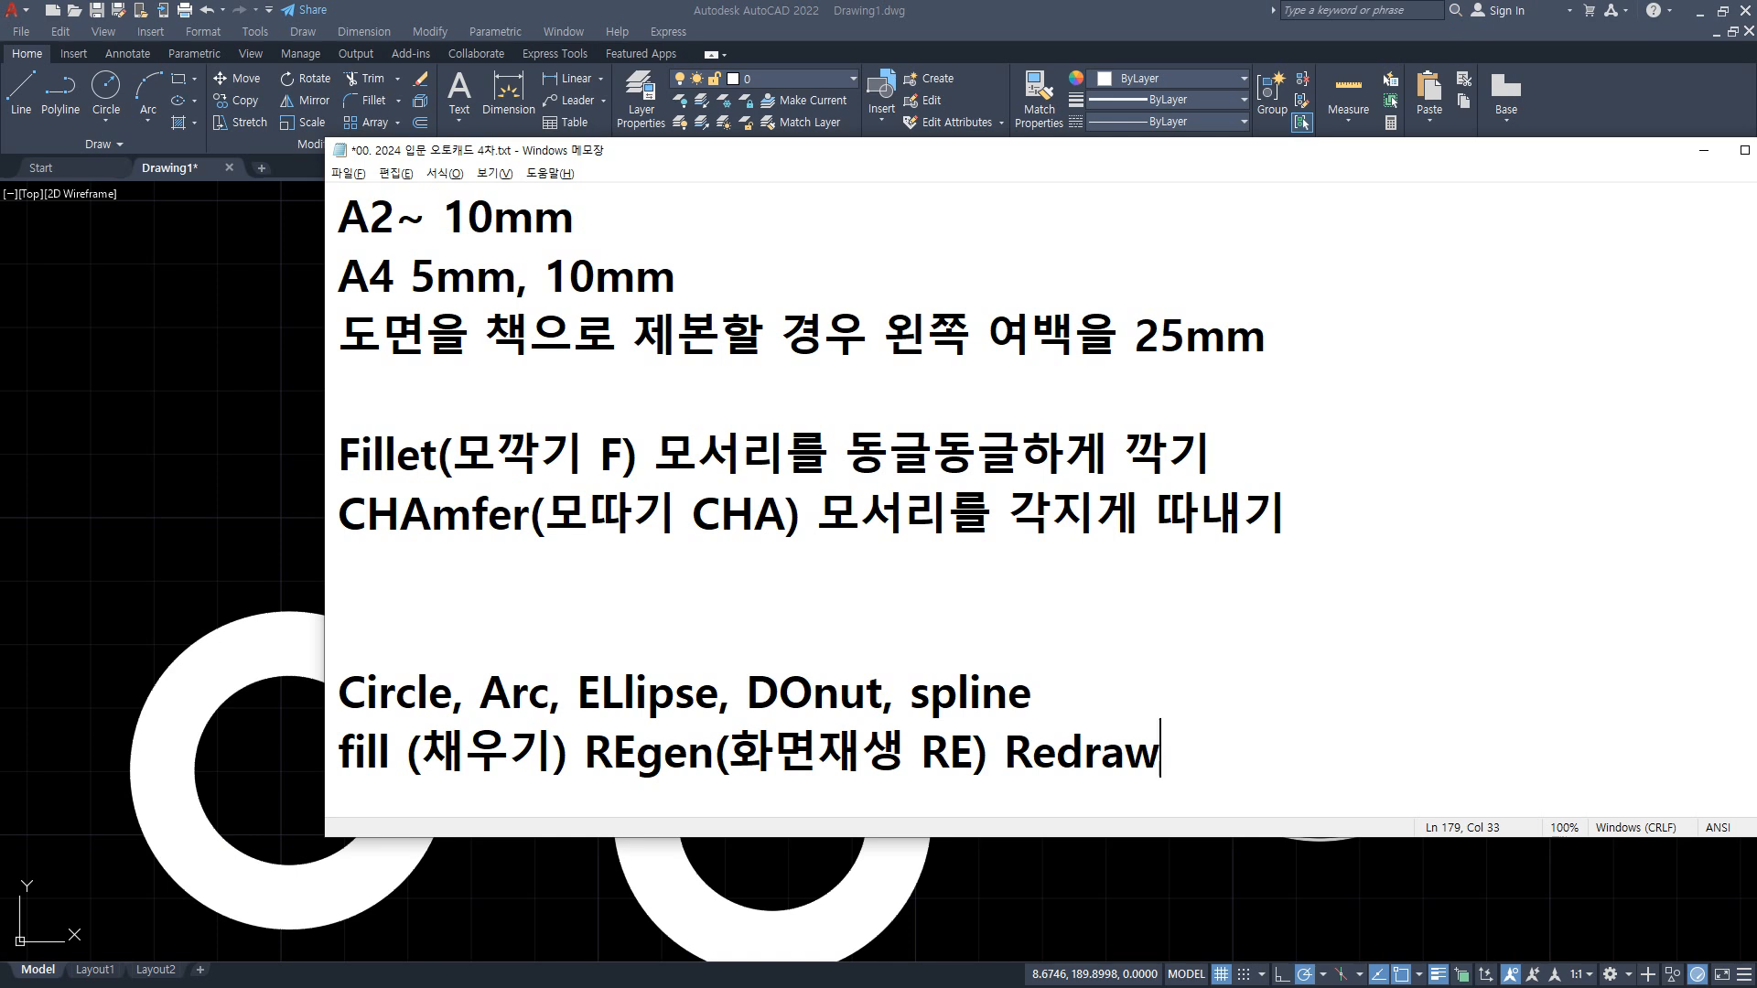
key("shift+Left")
key("shift+Left")
key("shift+Left")
key("shift+Left")
key("shift+Left")
key("shift+Left")
key("shift+Left")
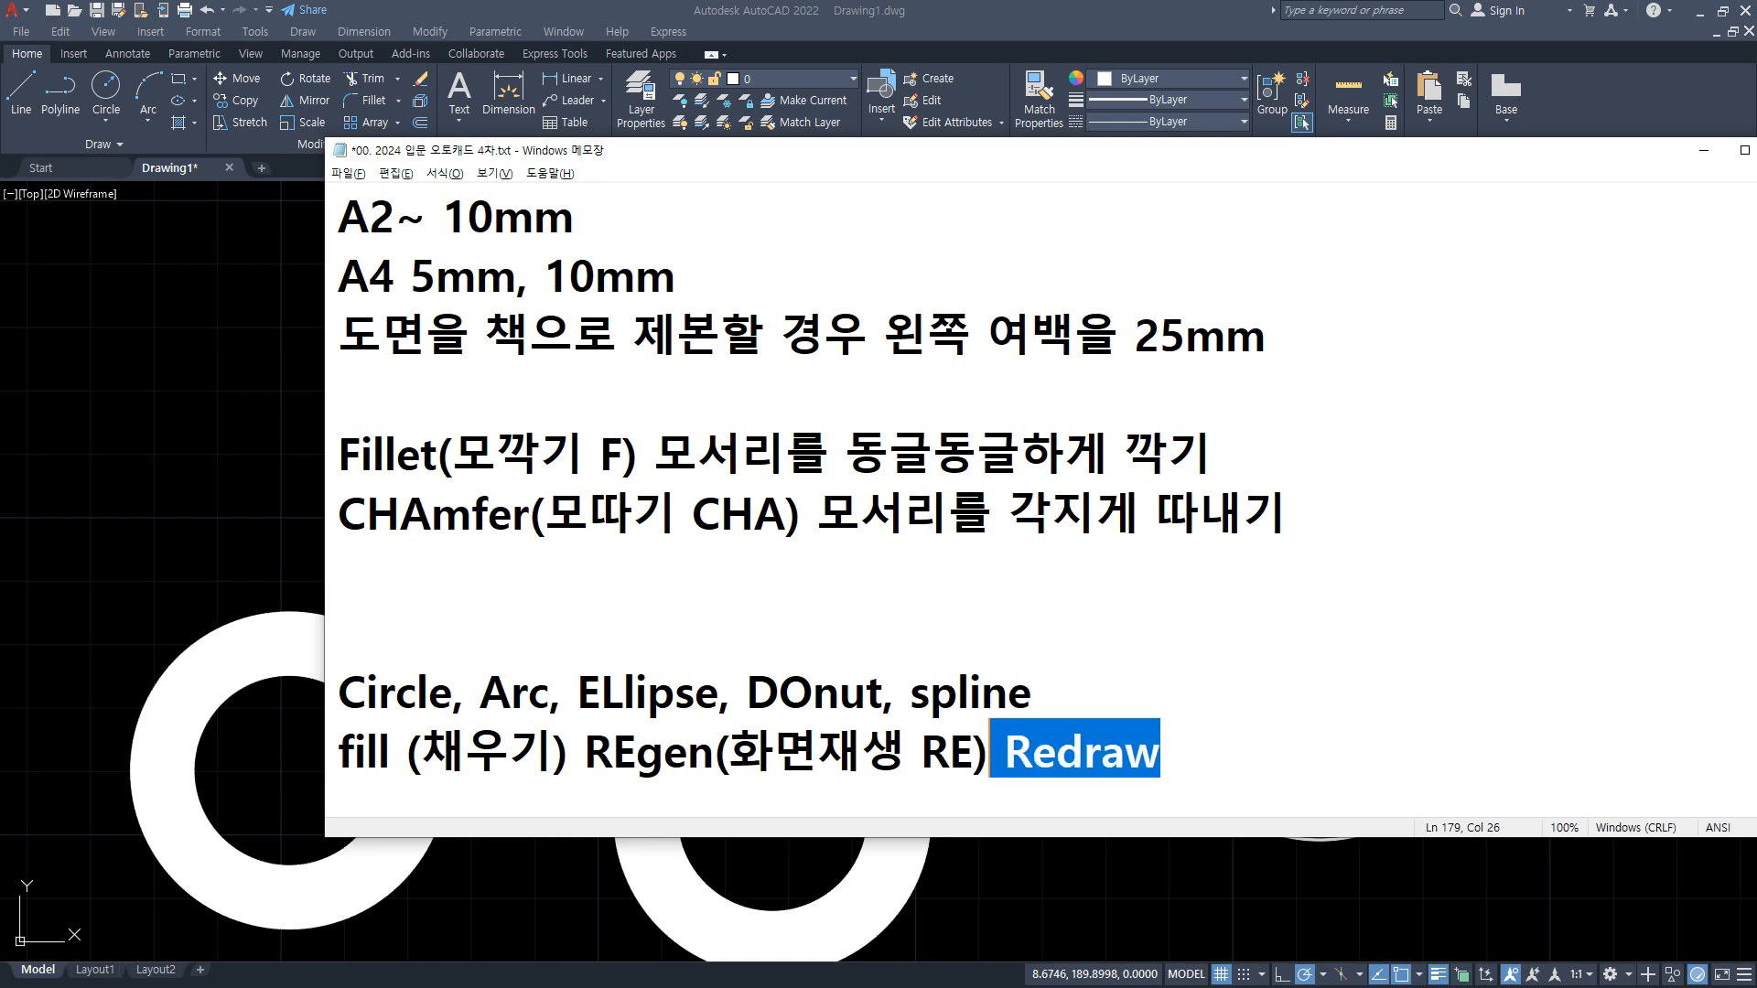
key("BackSpace")
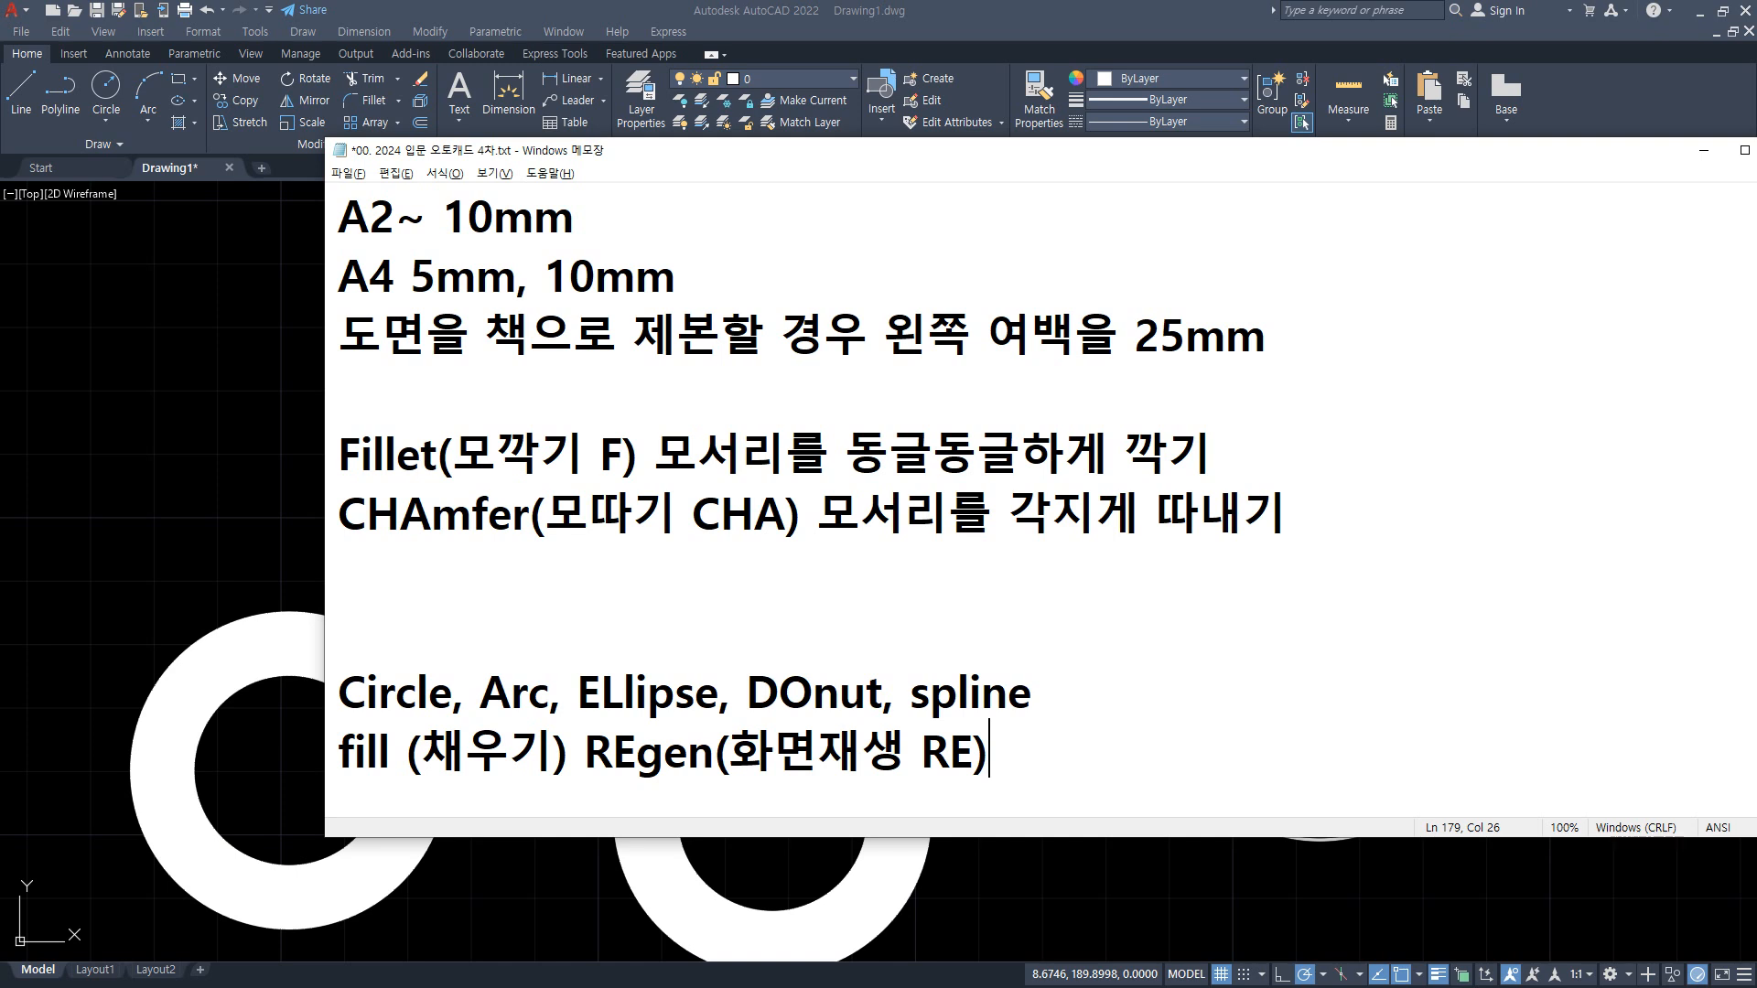
Step: Try adding "blip" after the REgen entry in the notes
type("blip")
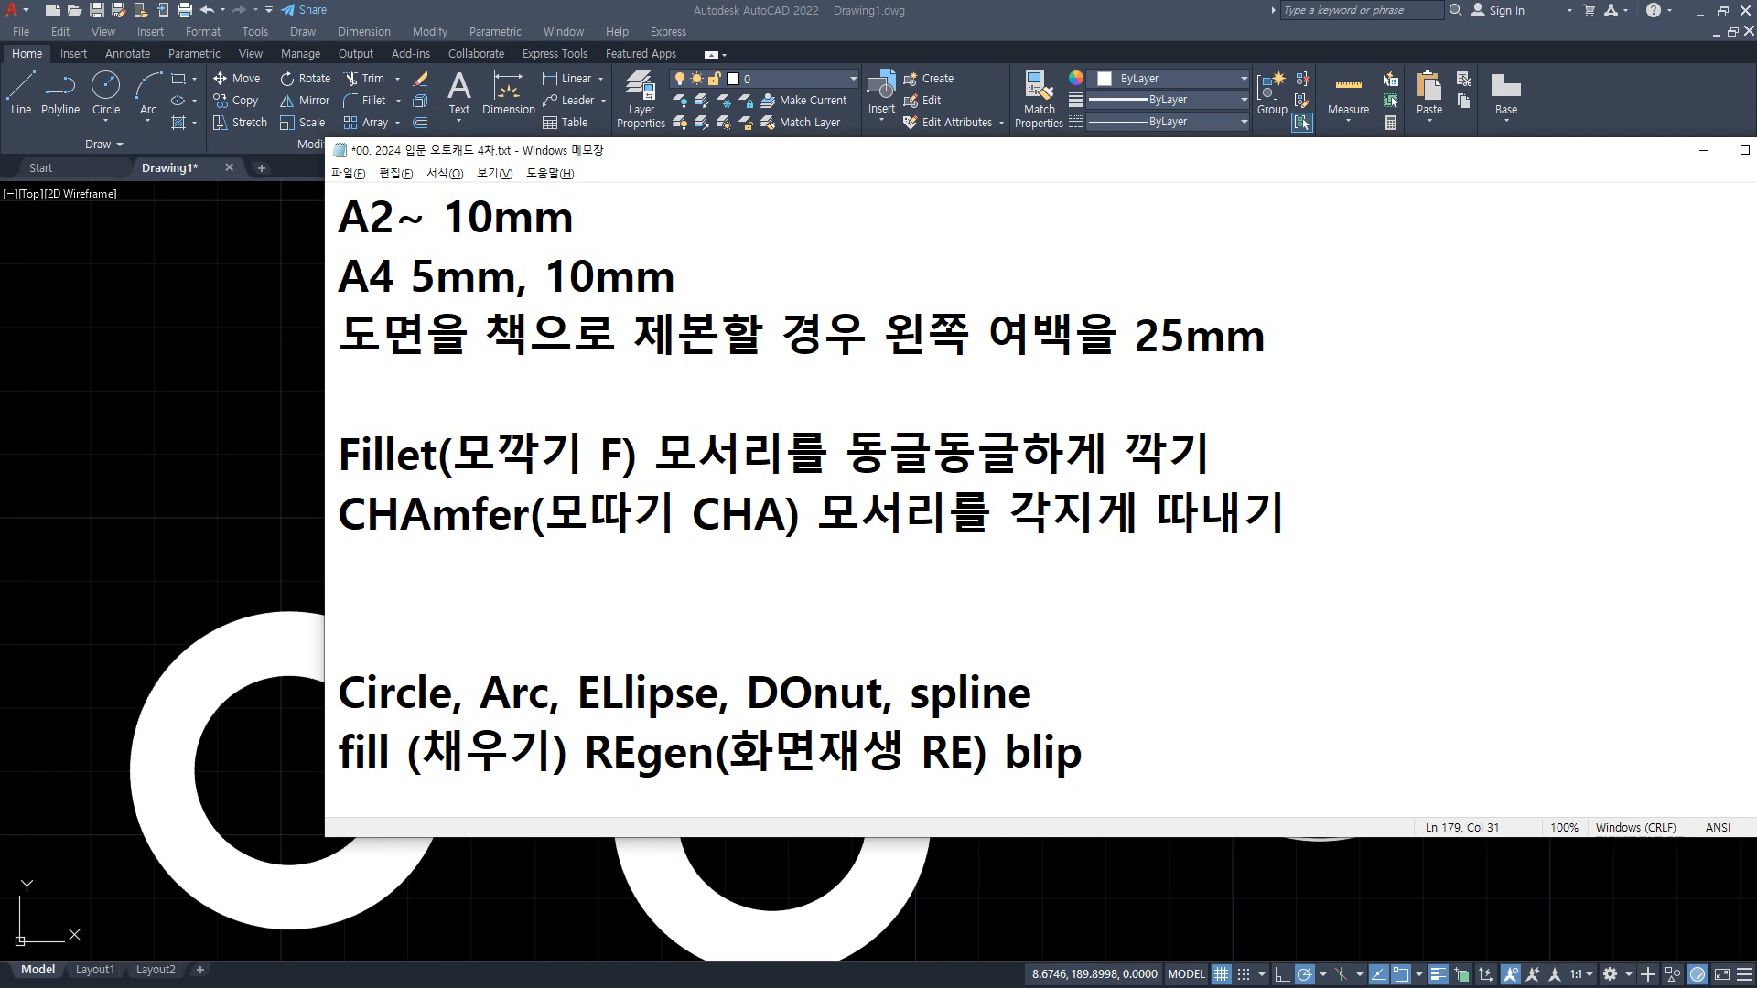
key("BackSpace")
key("BackSpace")
key("BackSpace")
key("BackSpace")
key("BackSpace")
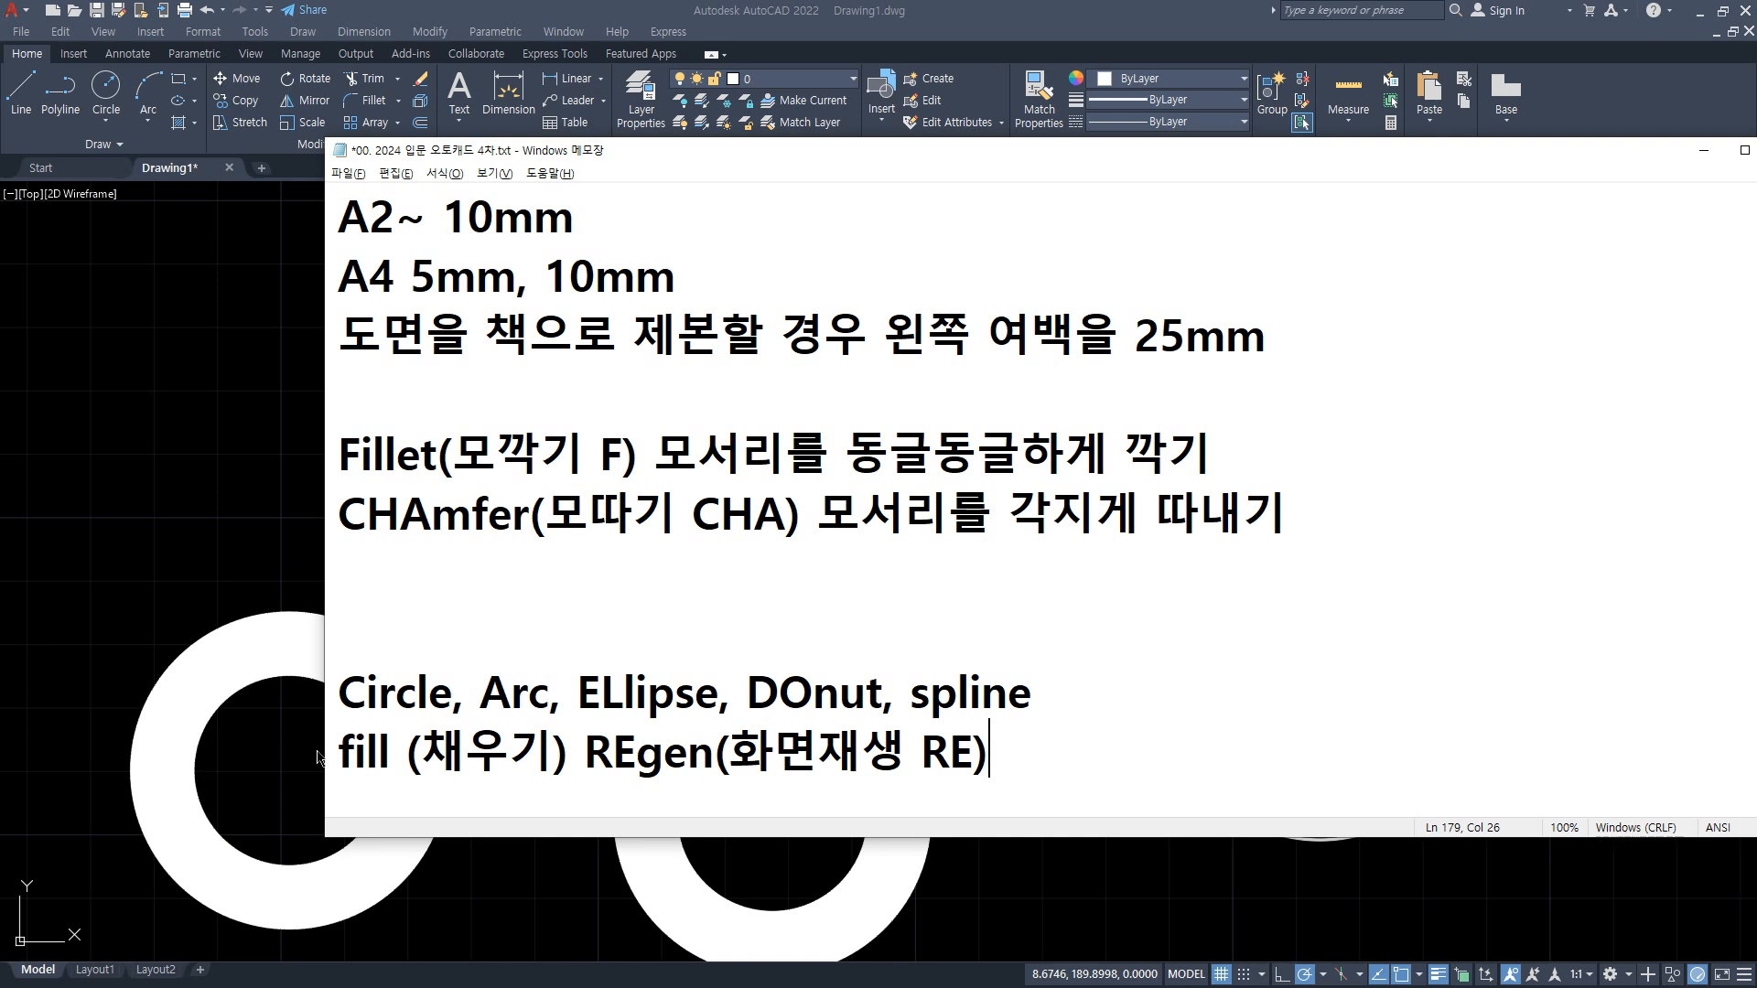
Step: Add "filedia(파일대화상자)" on a new line below the fill and REgen entries
left_click_drag(331, 753, 1067, 749)
left_click(1099, 758)
key("Return")
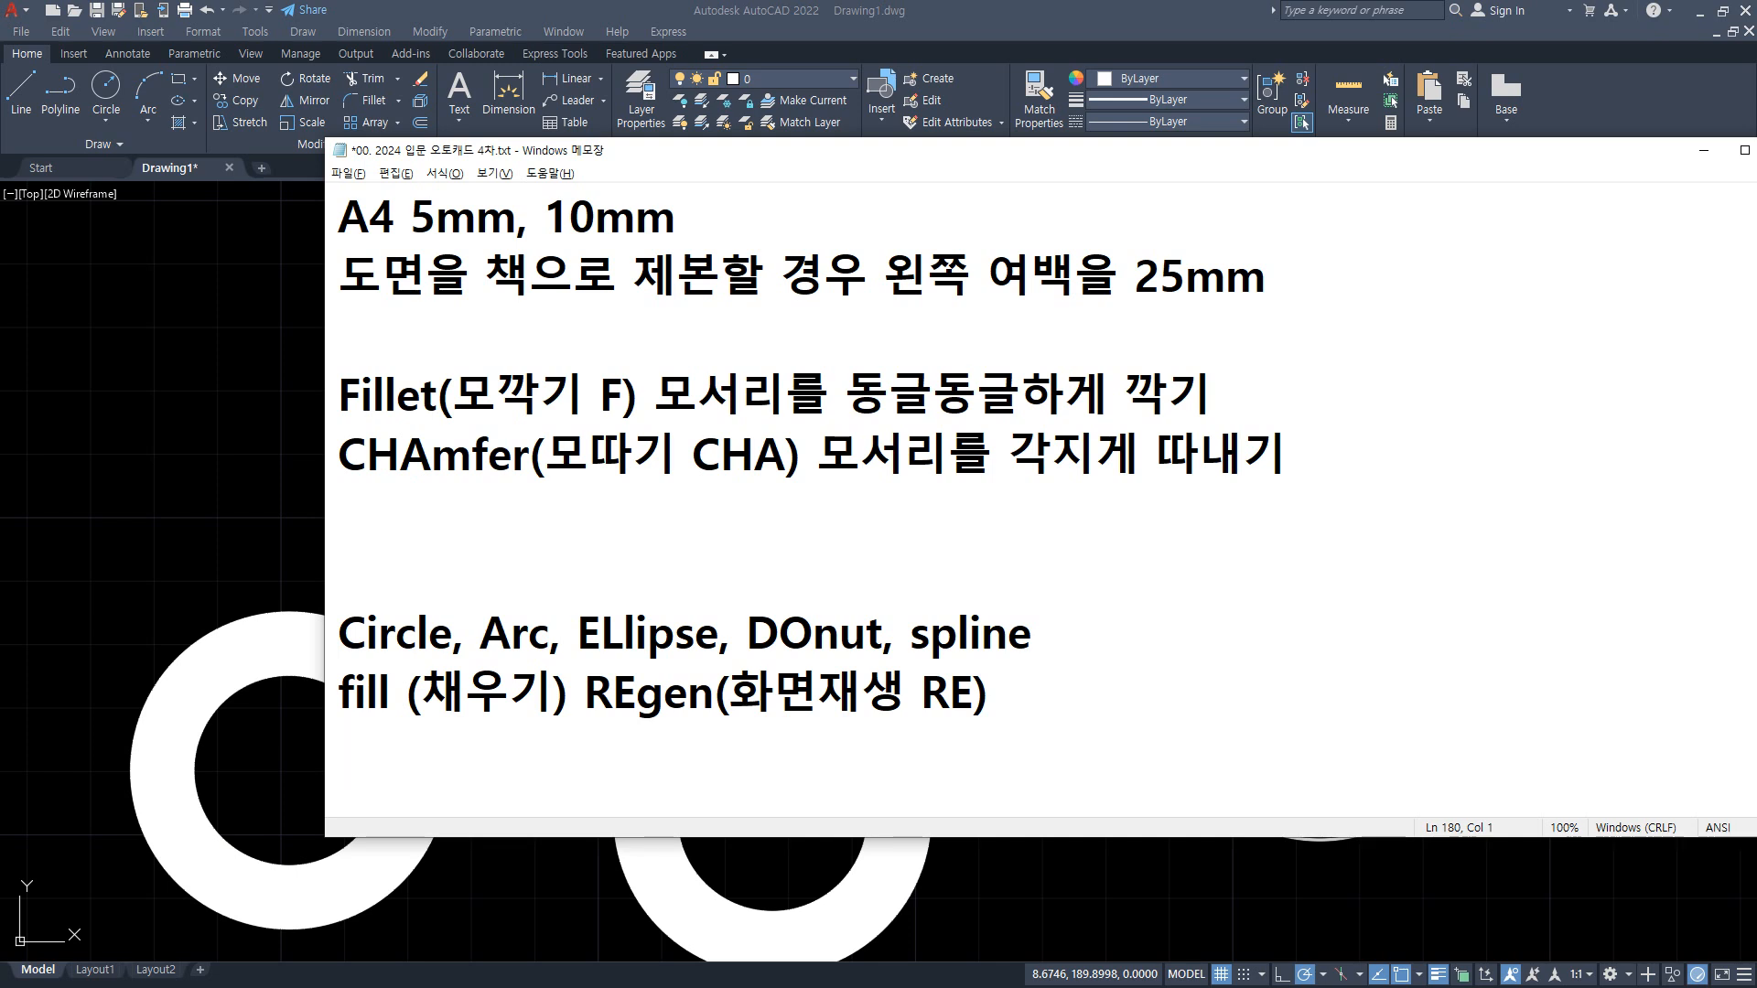
type("filedia")
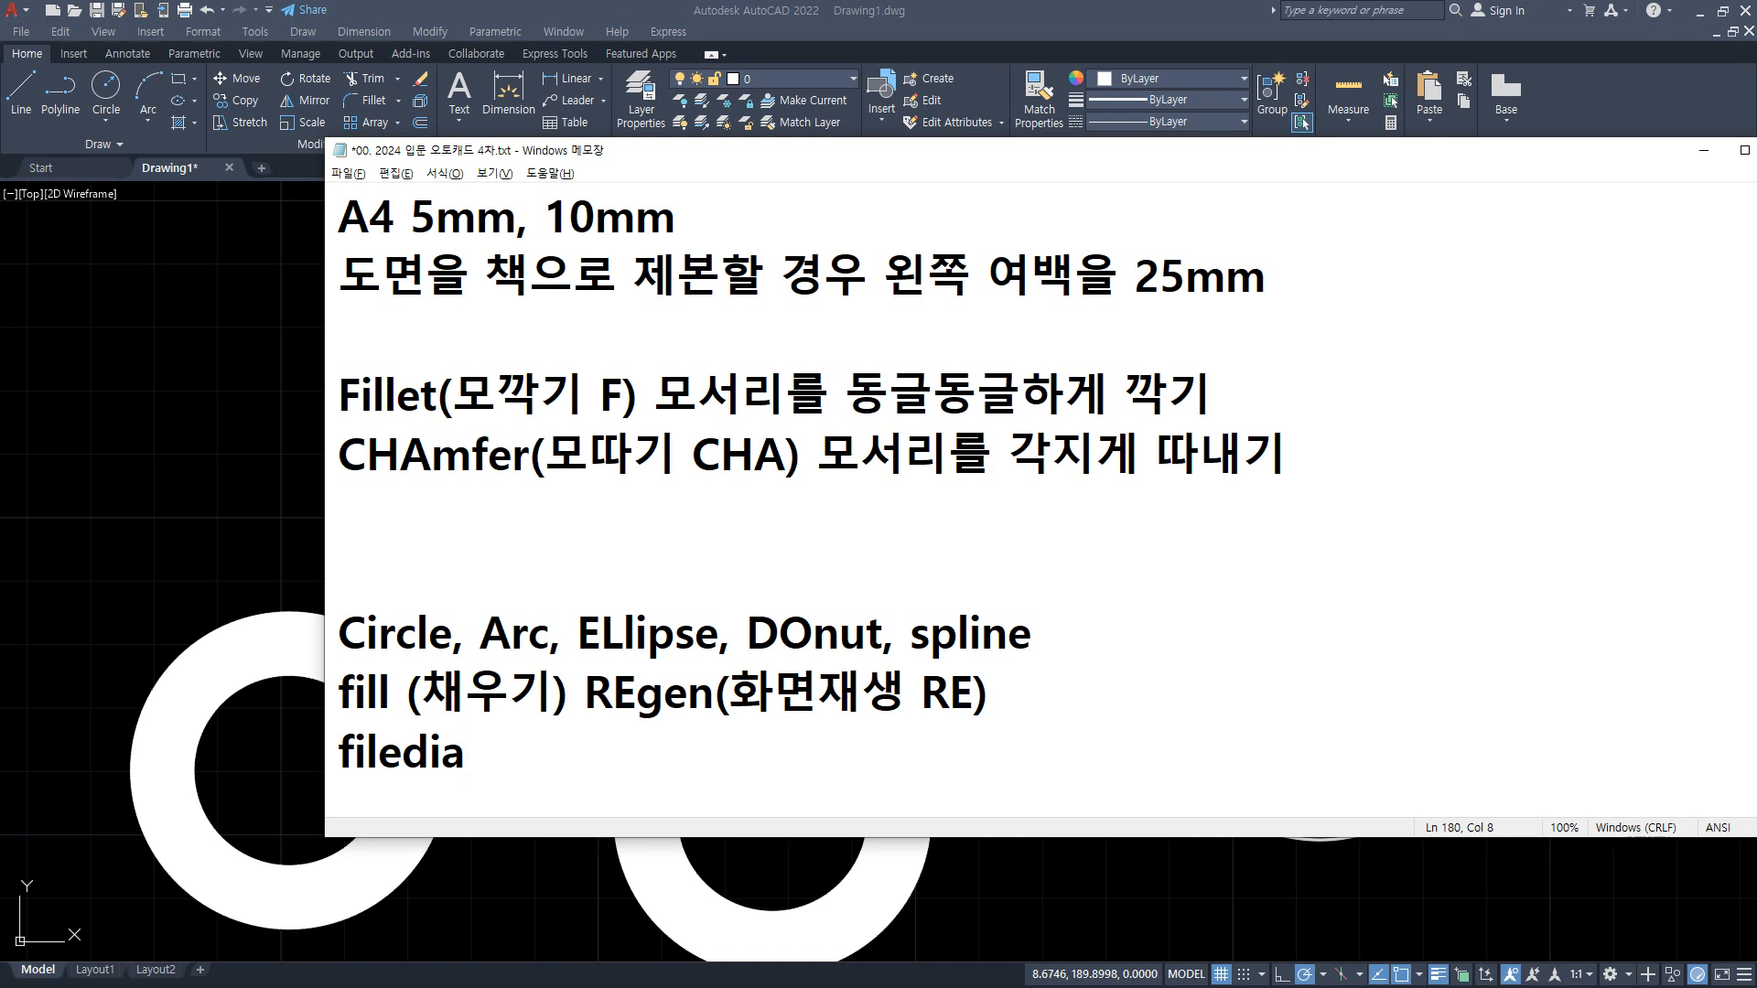
type("(")
type("vkd")
key("BackSpace")
key("BackSpace")
key("BackSpace")
type("ㅍㅏ일대화상자")
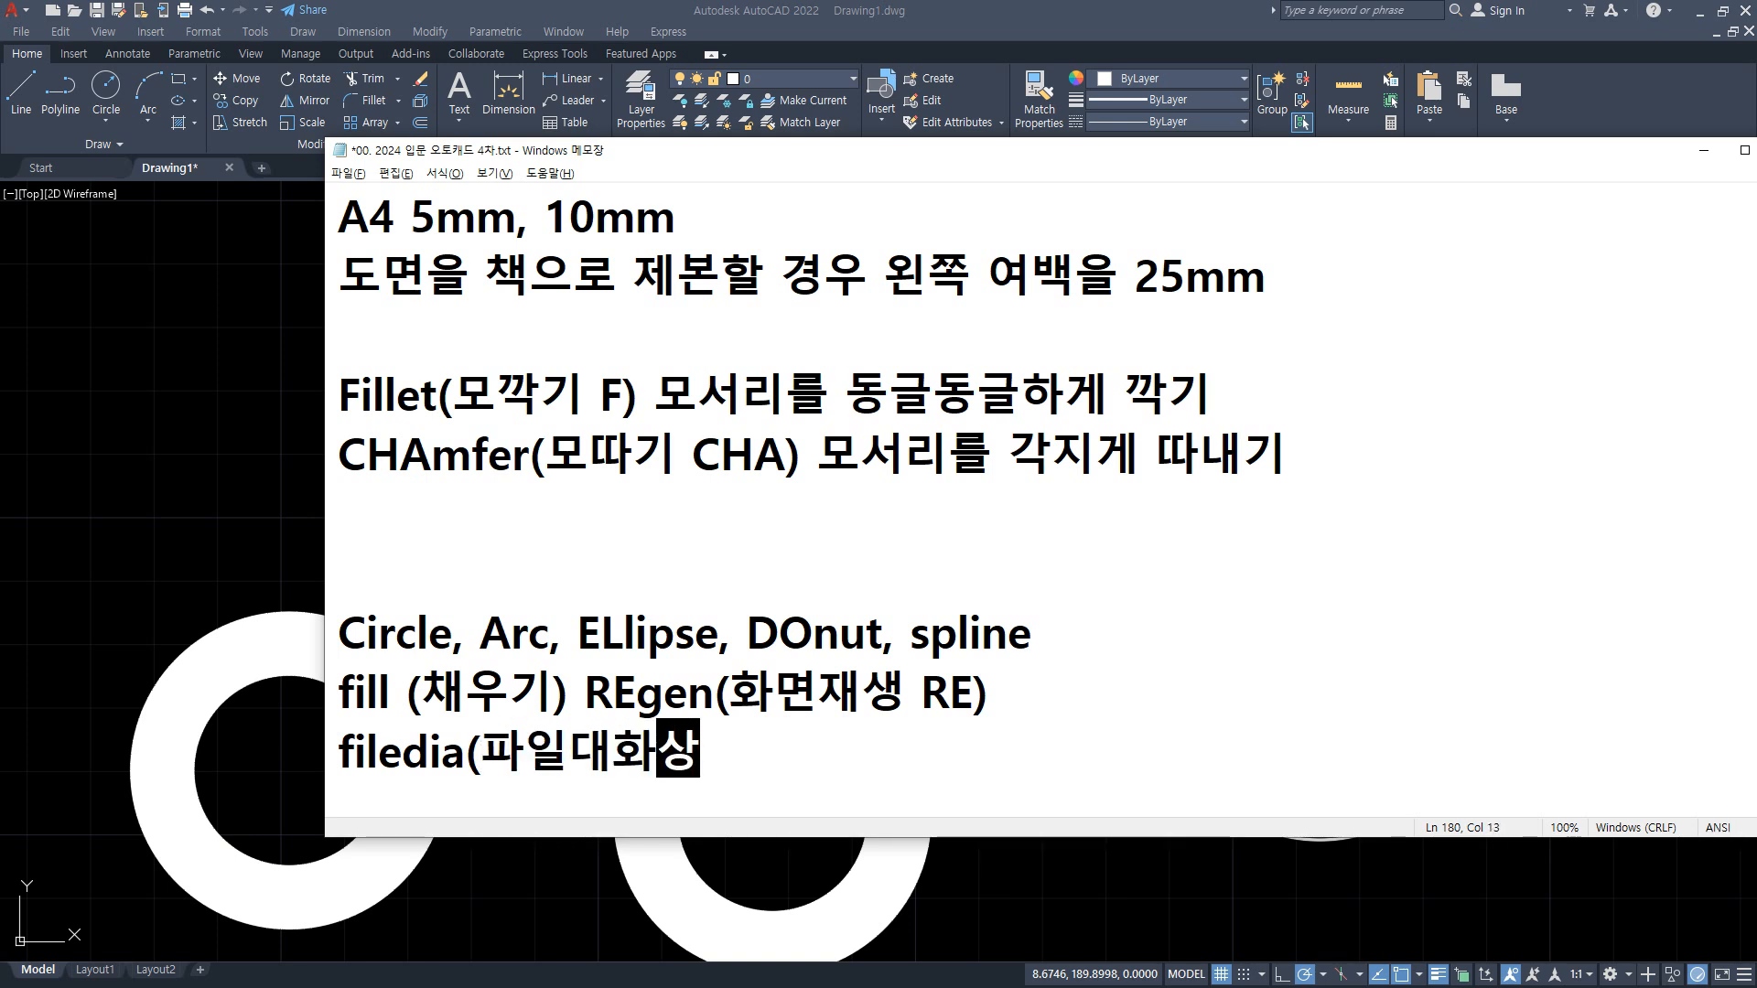
type(")")
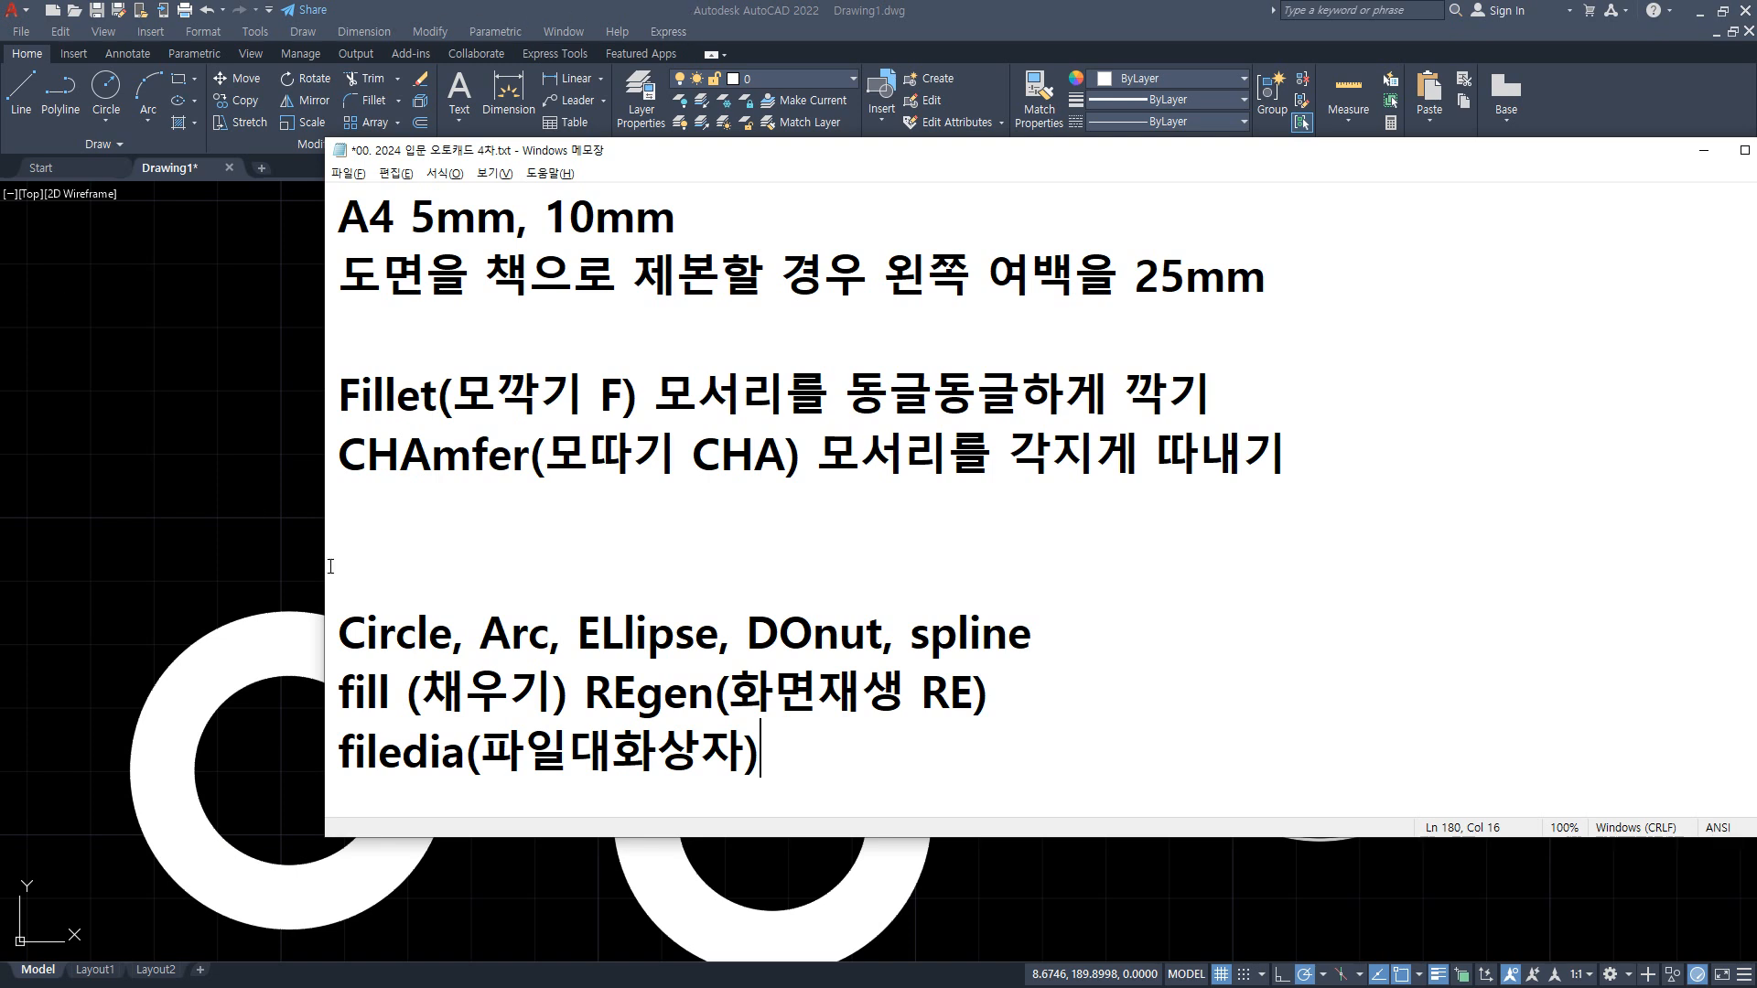
Step: Return to AutoCAD and view the template selection dialog for a new drawing, creating nothing
left_click(439, 18)
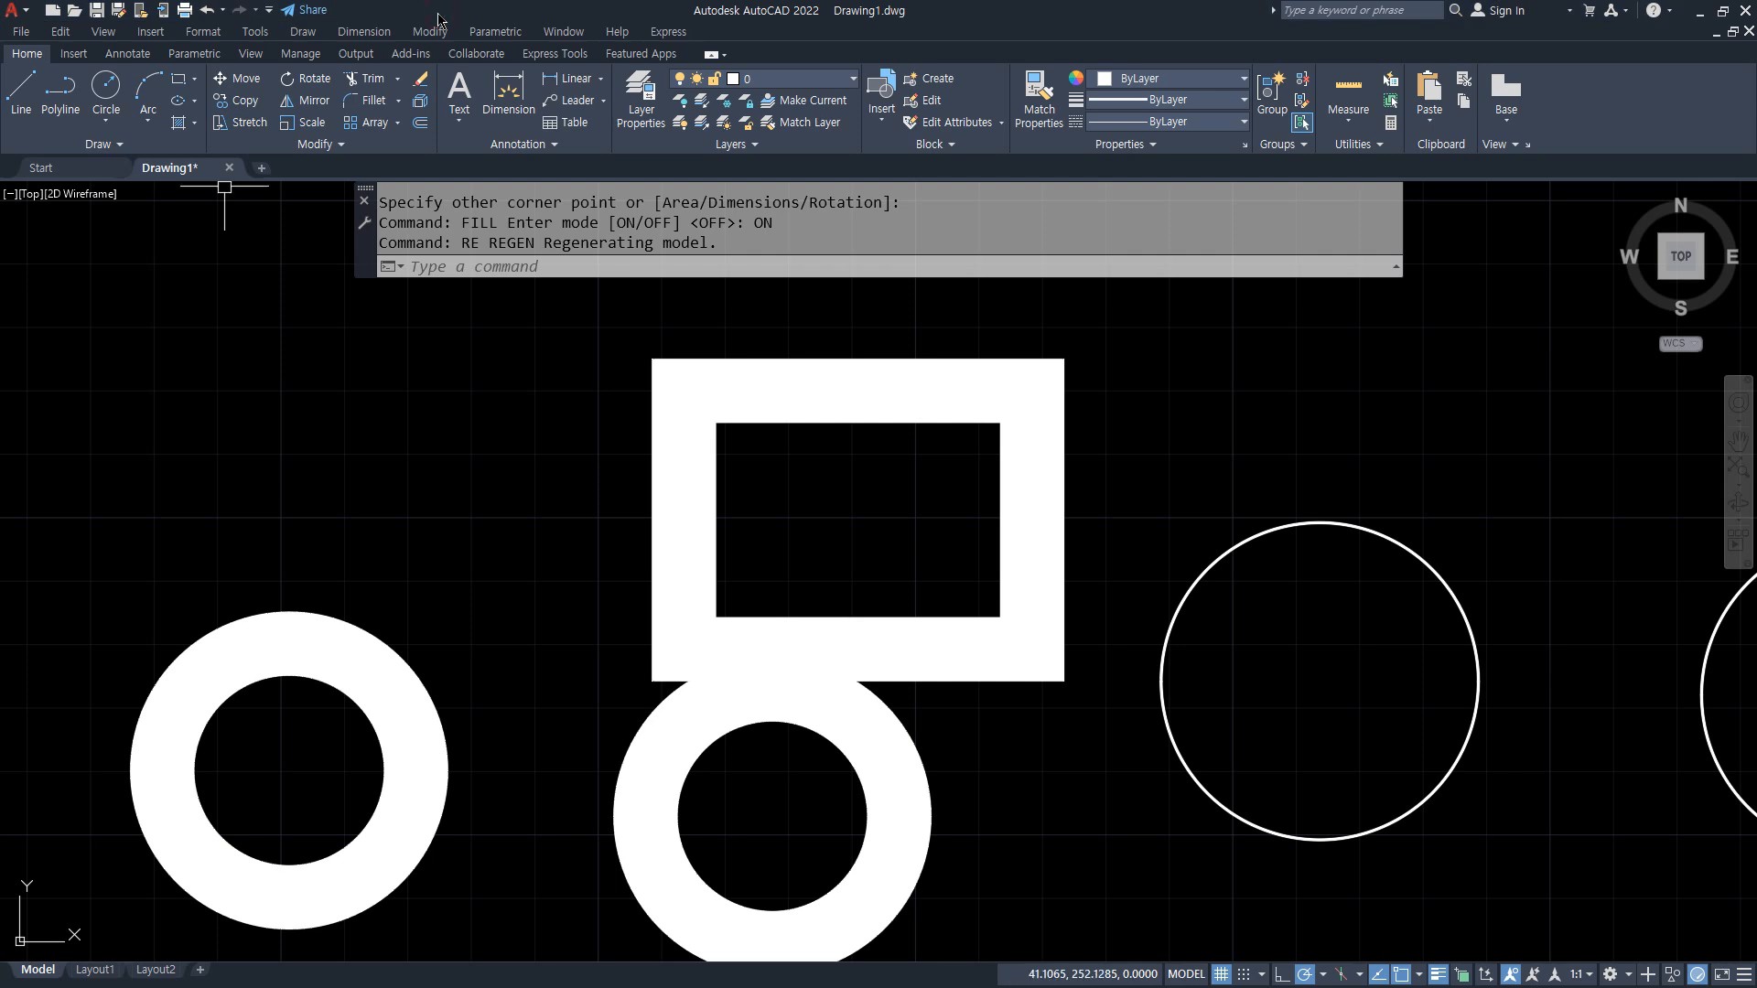
key("ctrl+n")
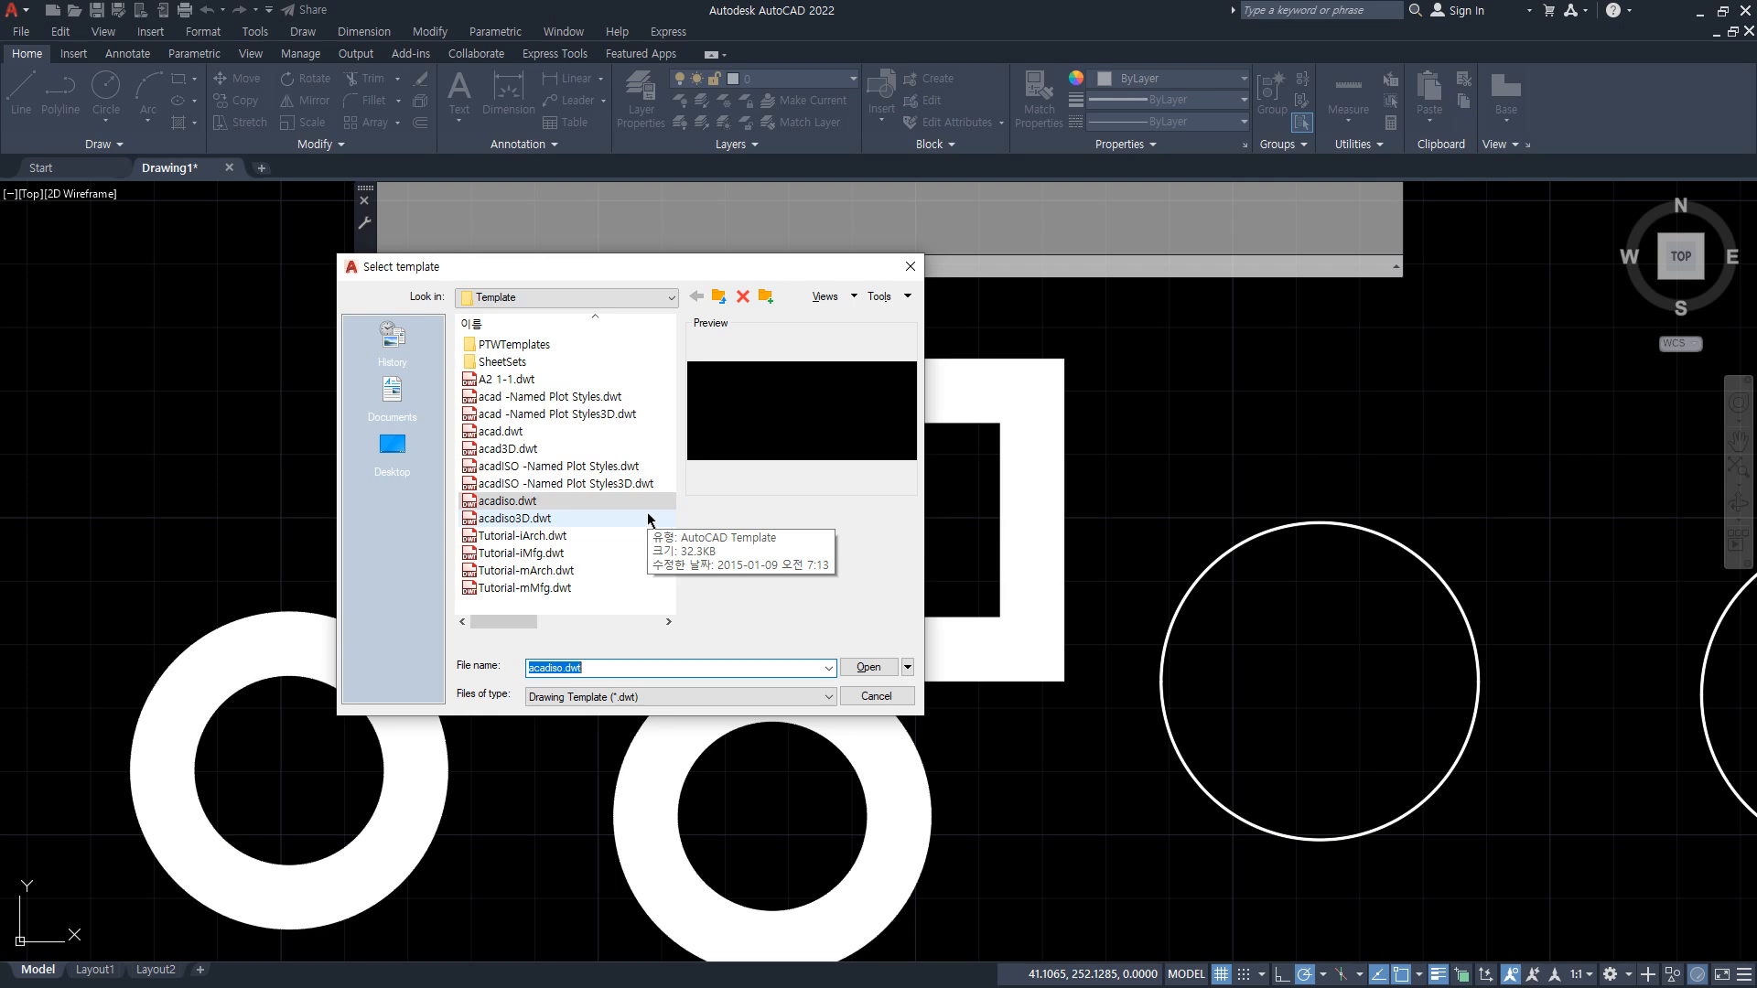
key("Escape")
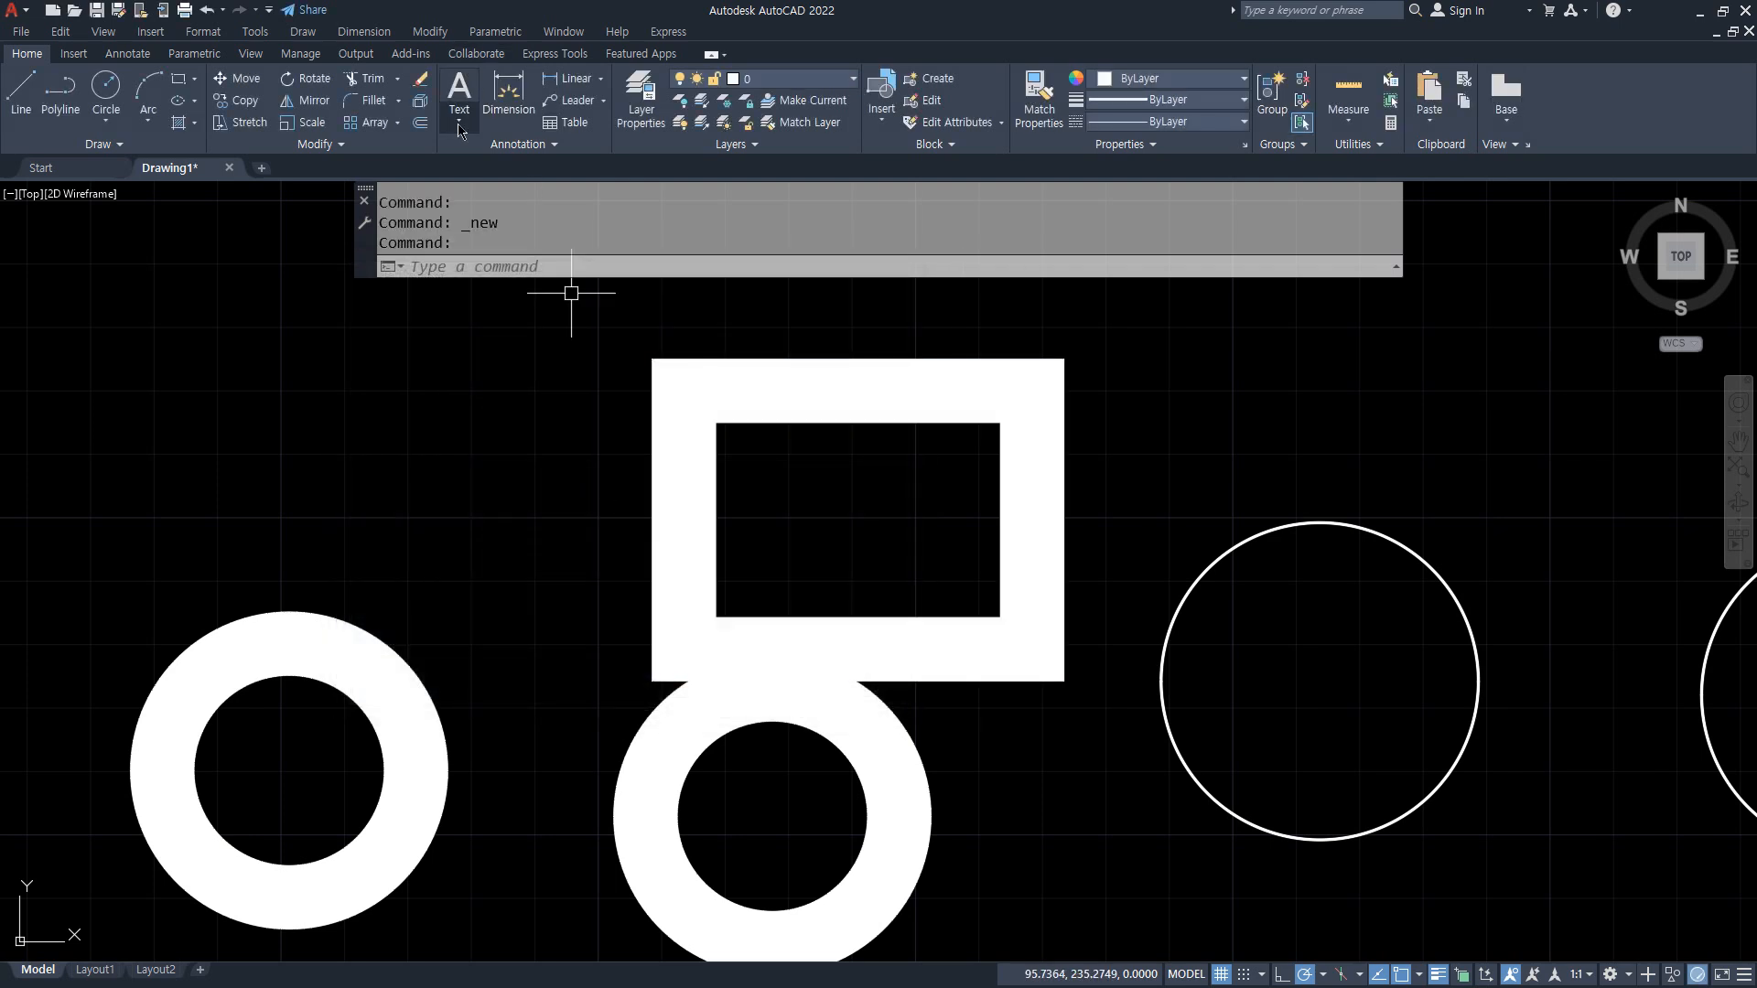
Step: Set the FILEDIA system variable to 0 and create a new drawing from the default acadiso.dwt template
left_click(517, 265)
type("filedi")
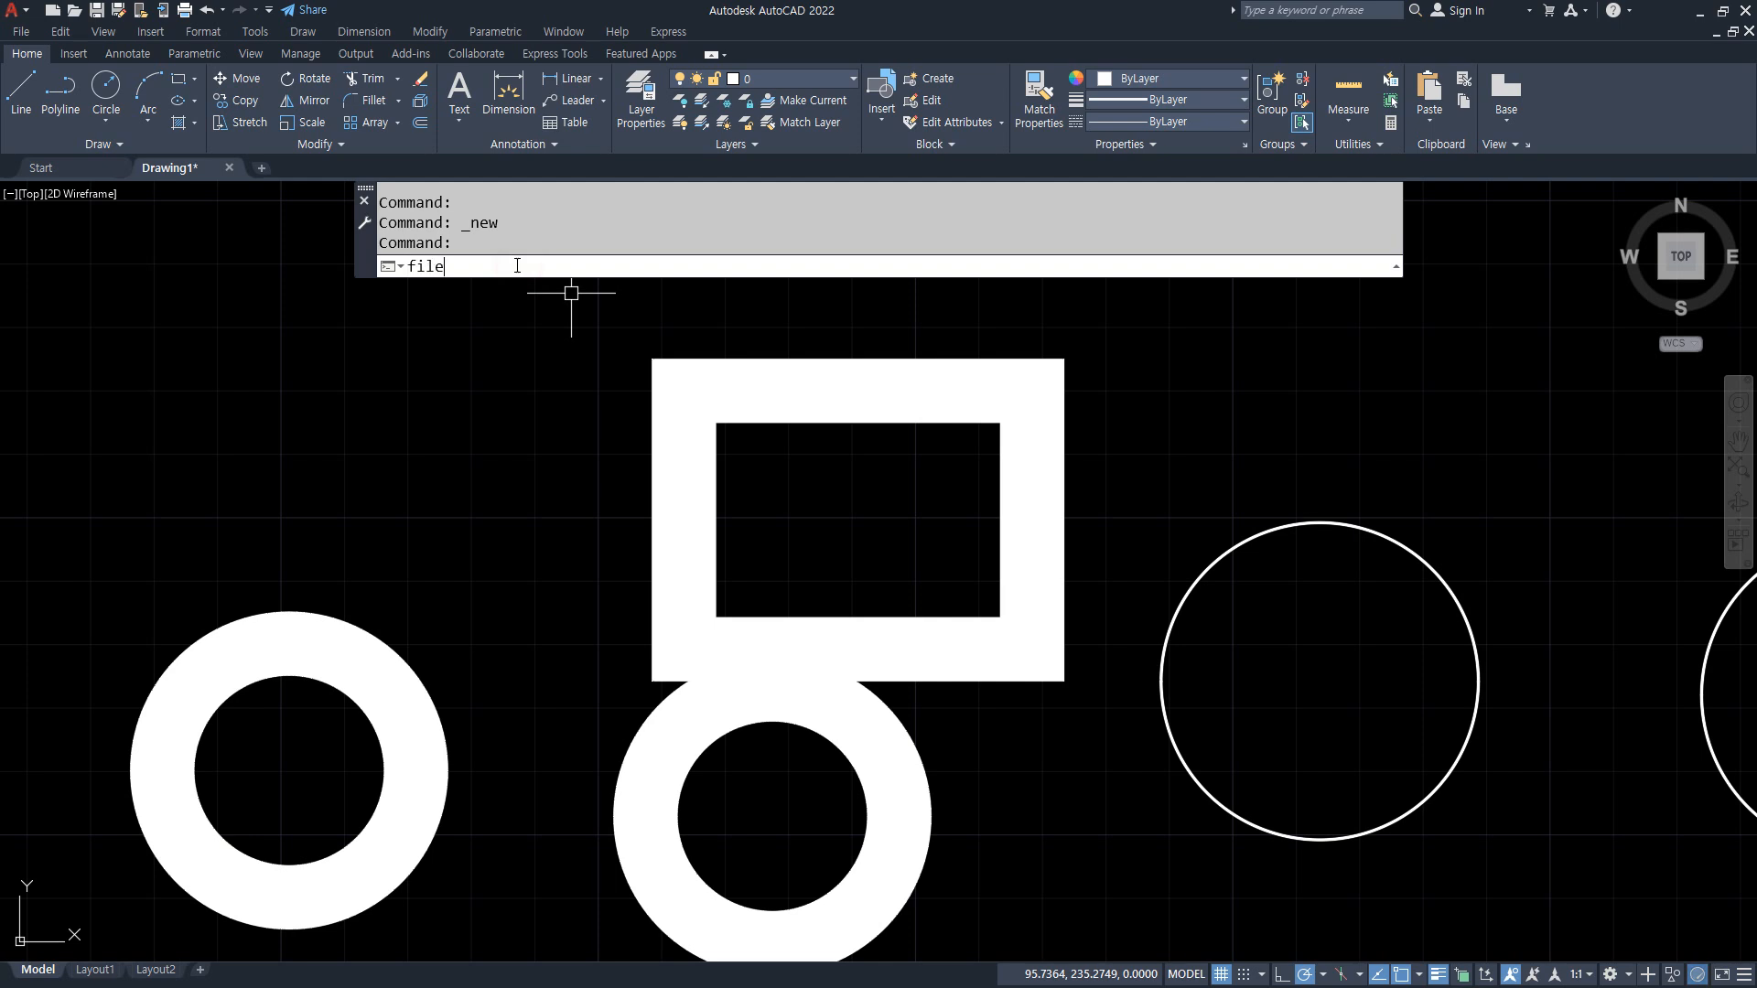
type("a")
key("Return")
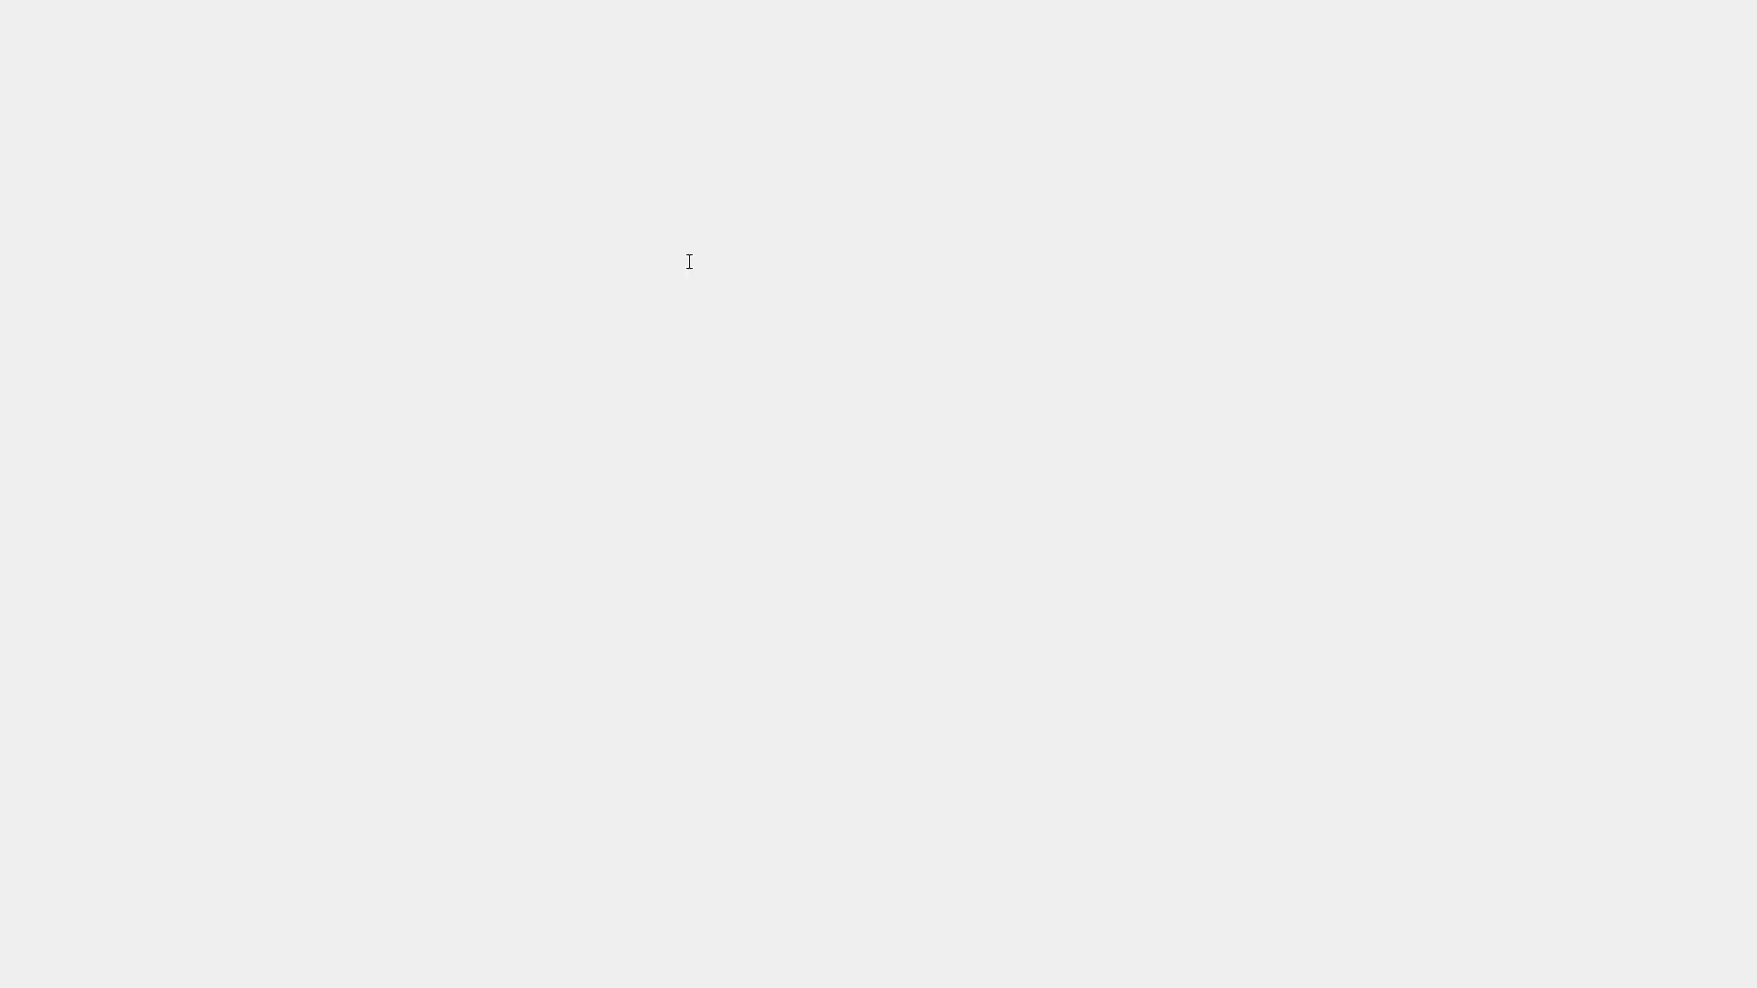
type("0")
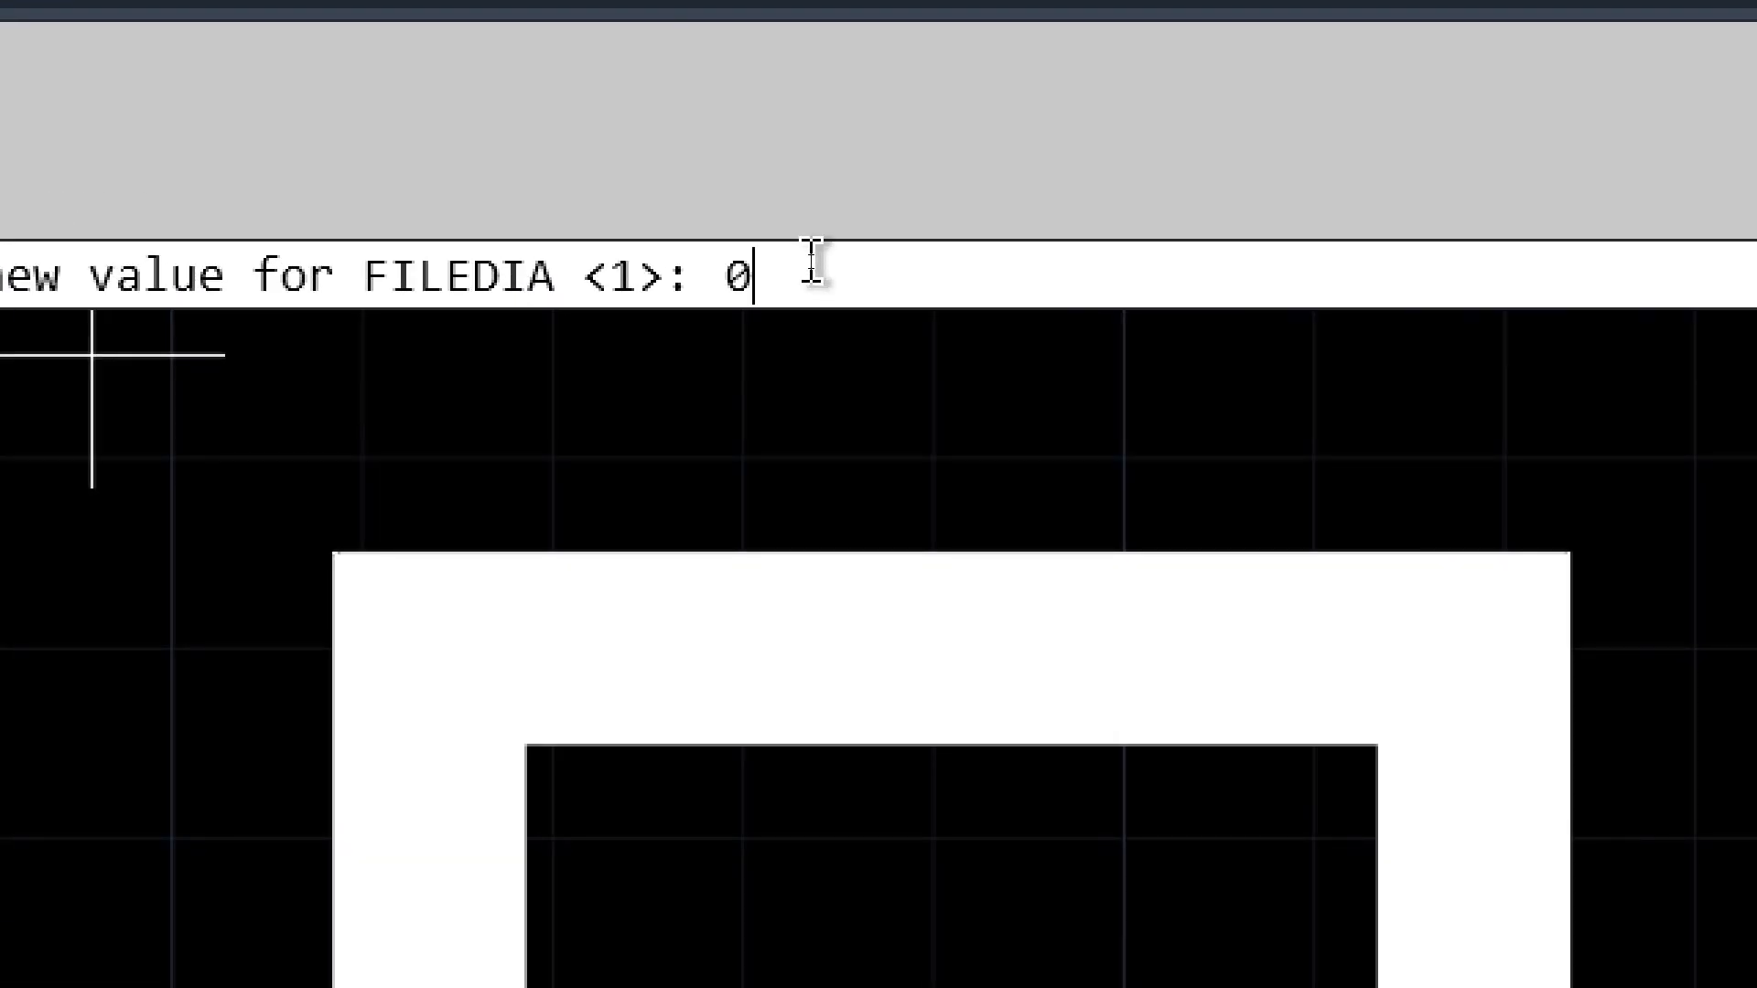
key("Return")
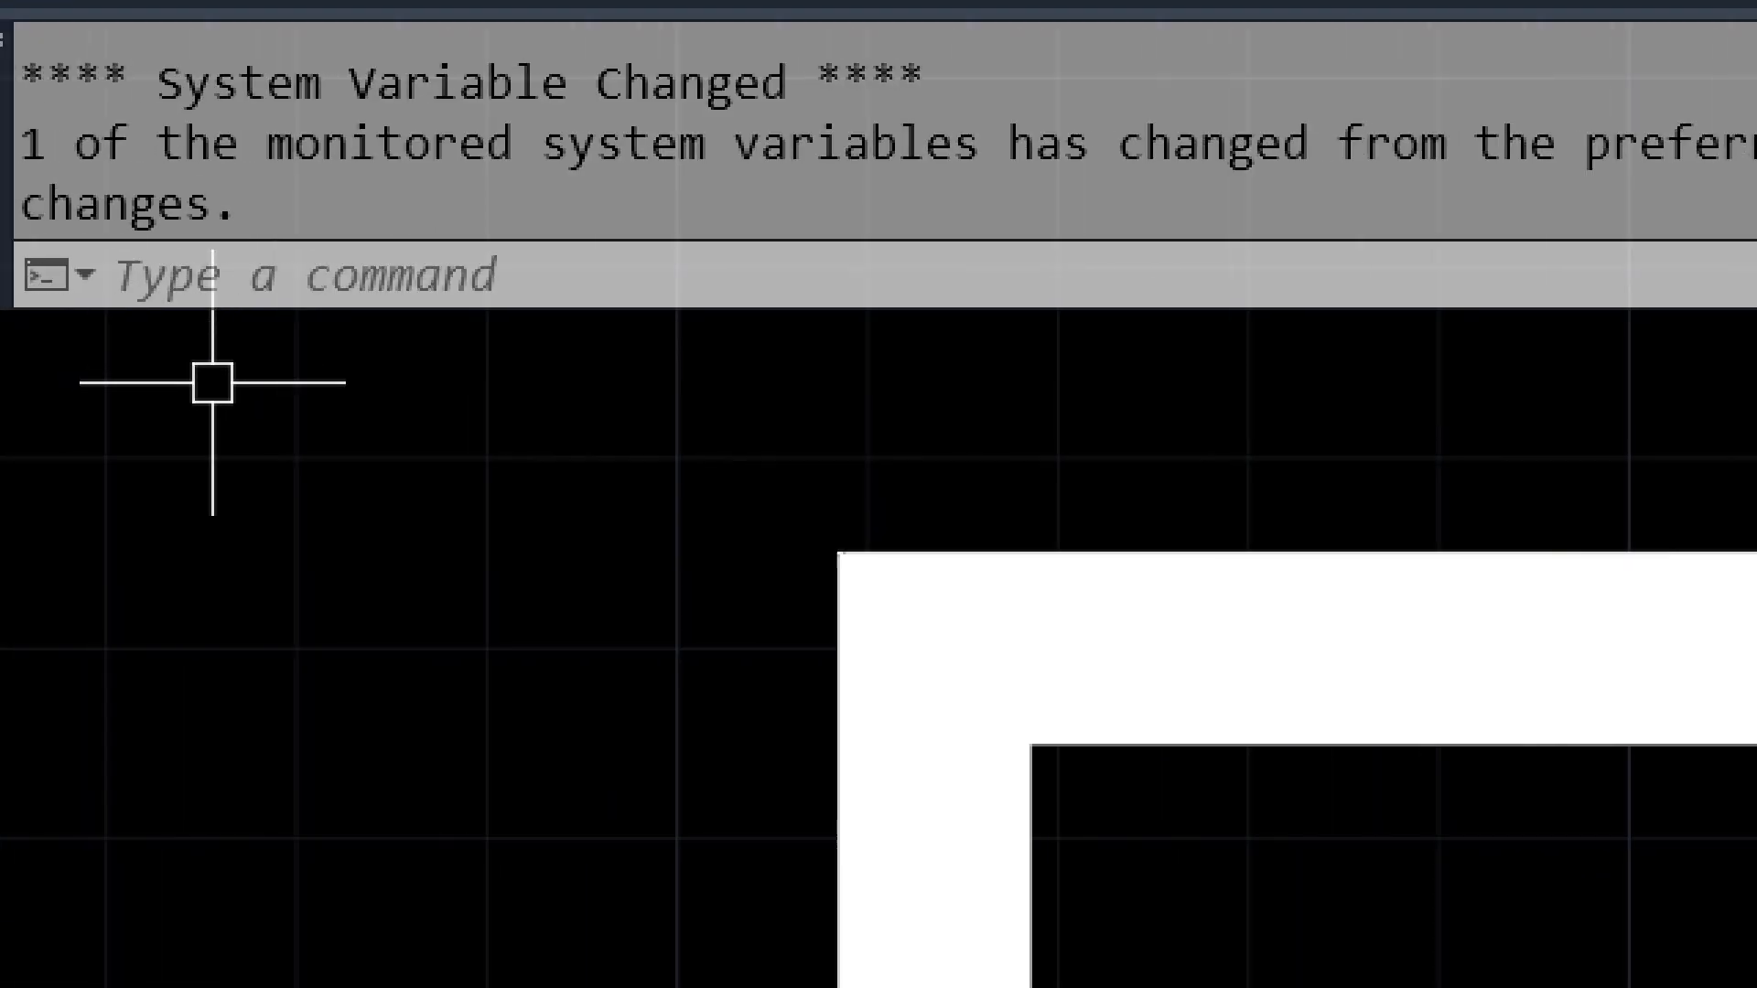
key("ctrl+n")
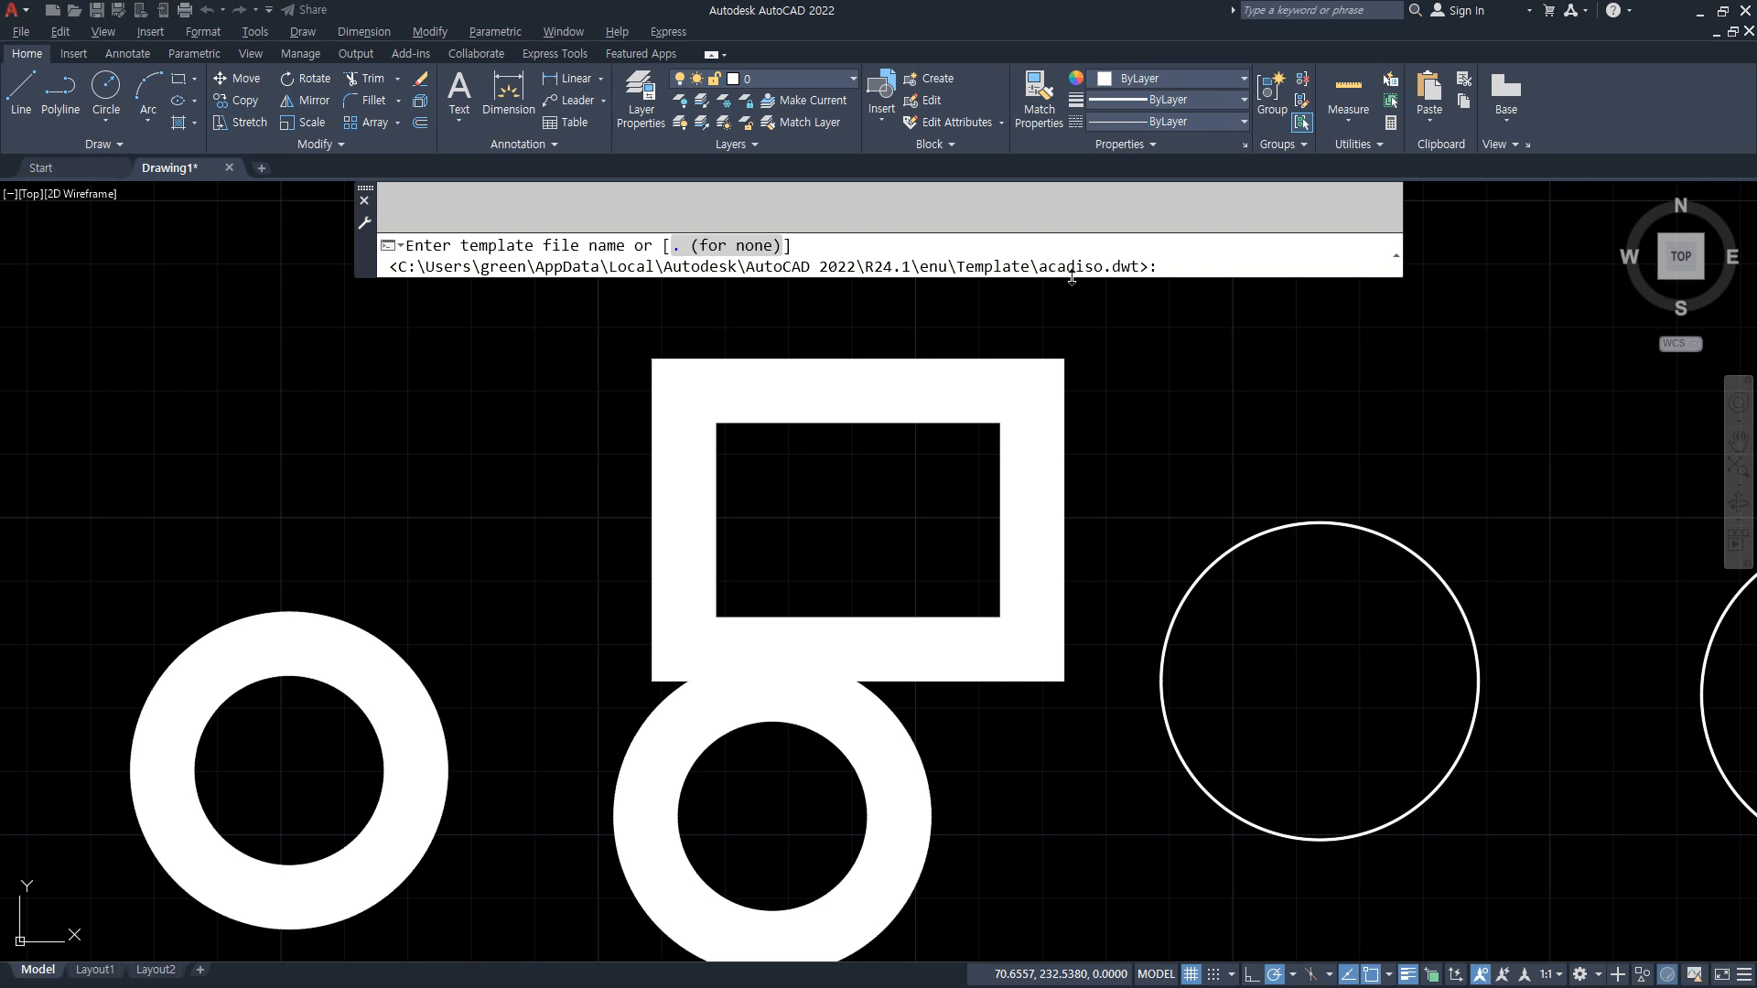
key("Return")
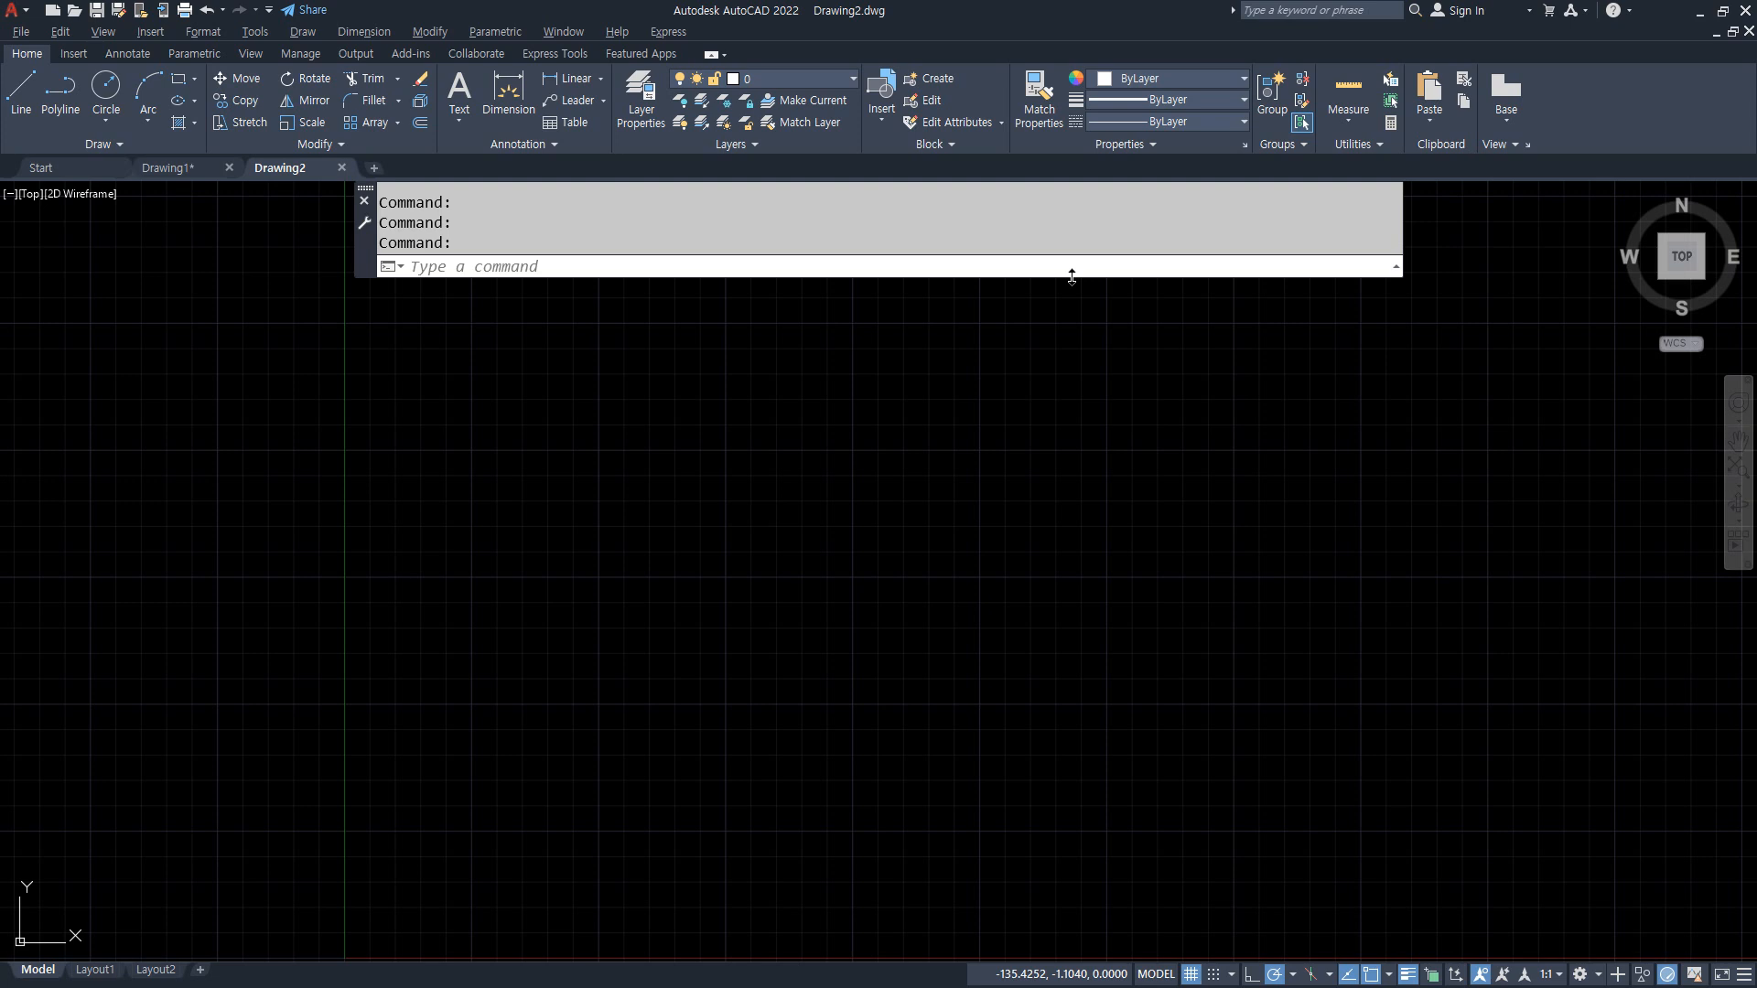
Step: Set FILEDIA to 1 and check the NEW command's template selection dialog without creating a drawing
type("FILEDIA")
key("Return")
type("1")
key("Return")
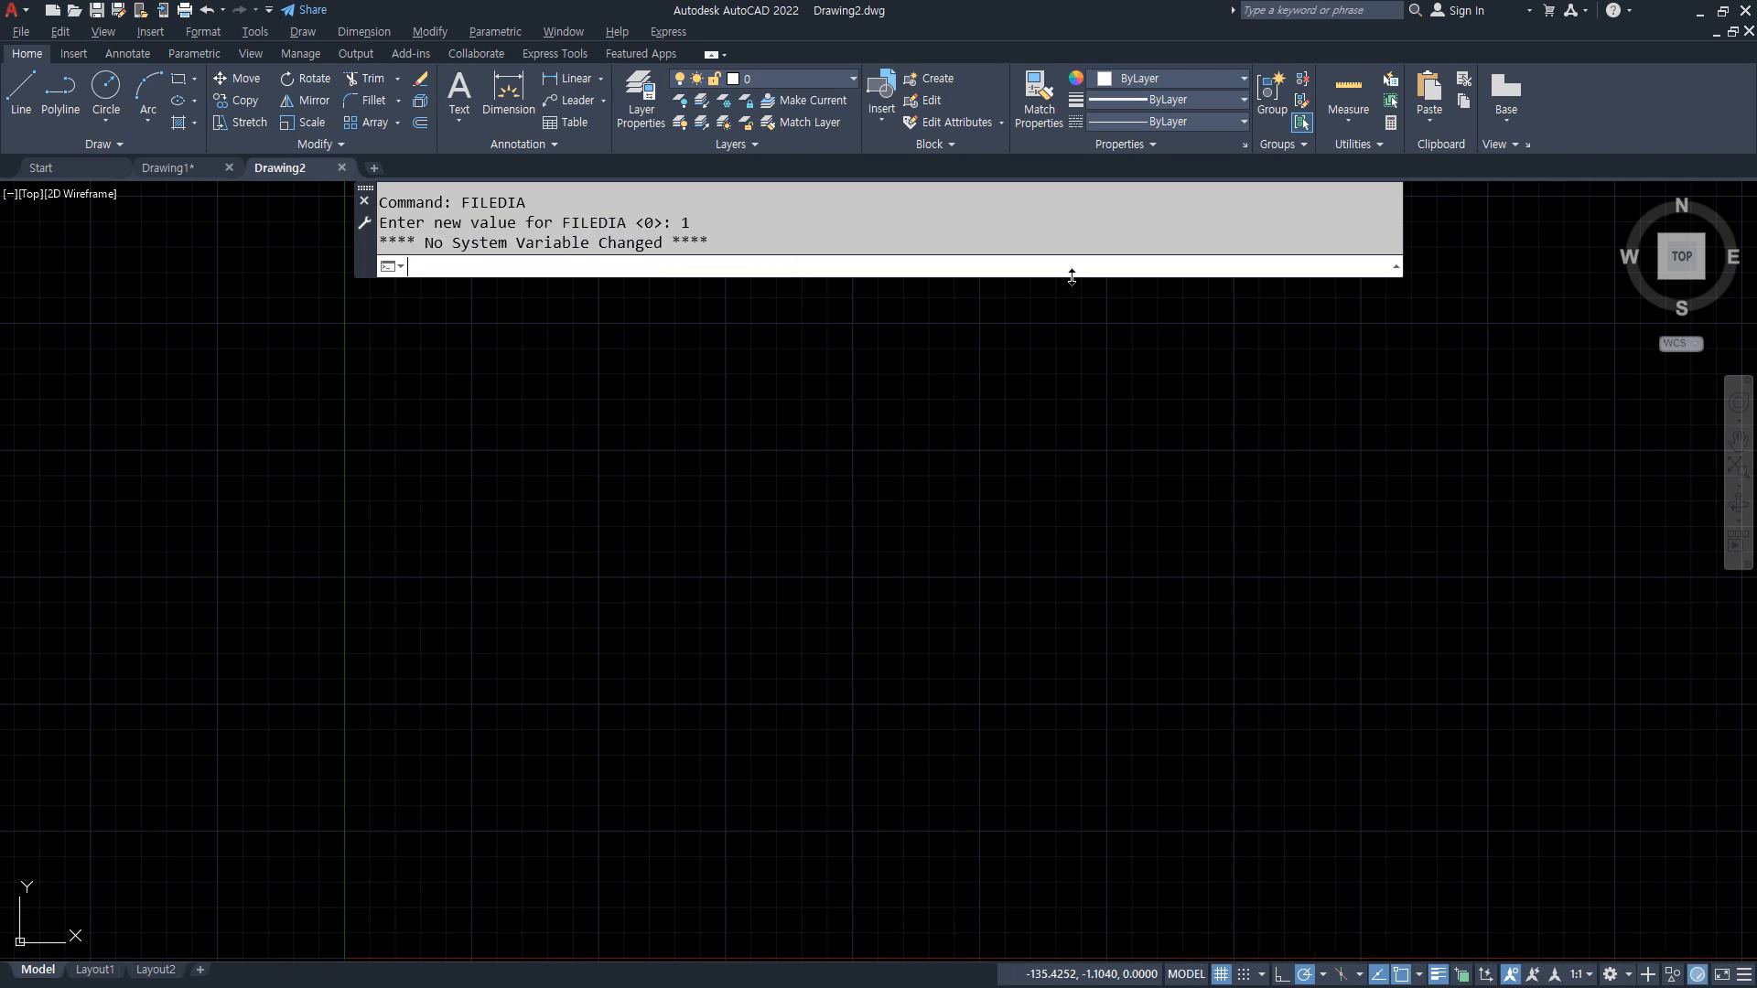
type("new")
key("Return")
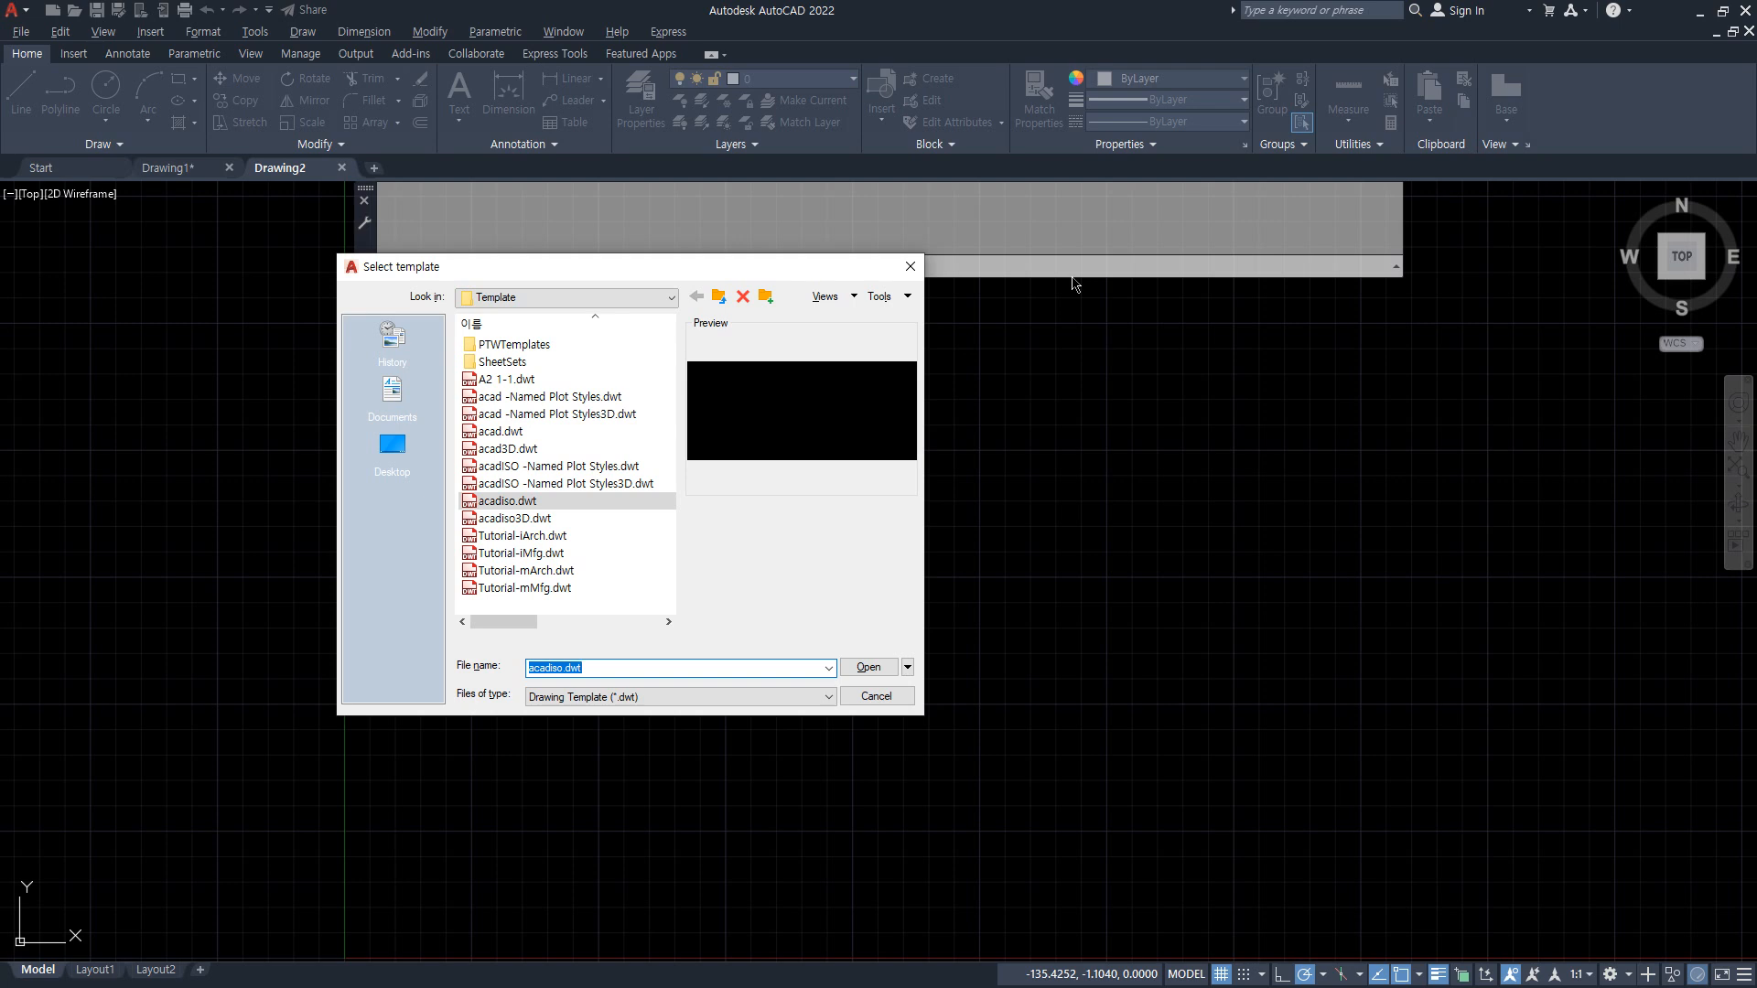
key("Escape")
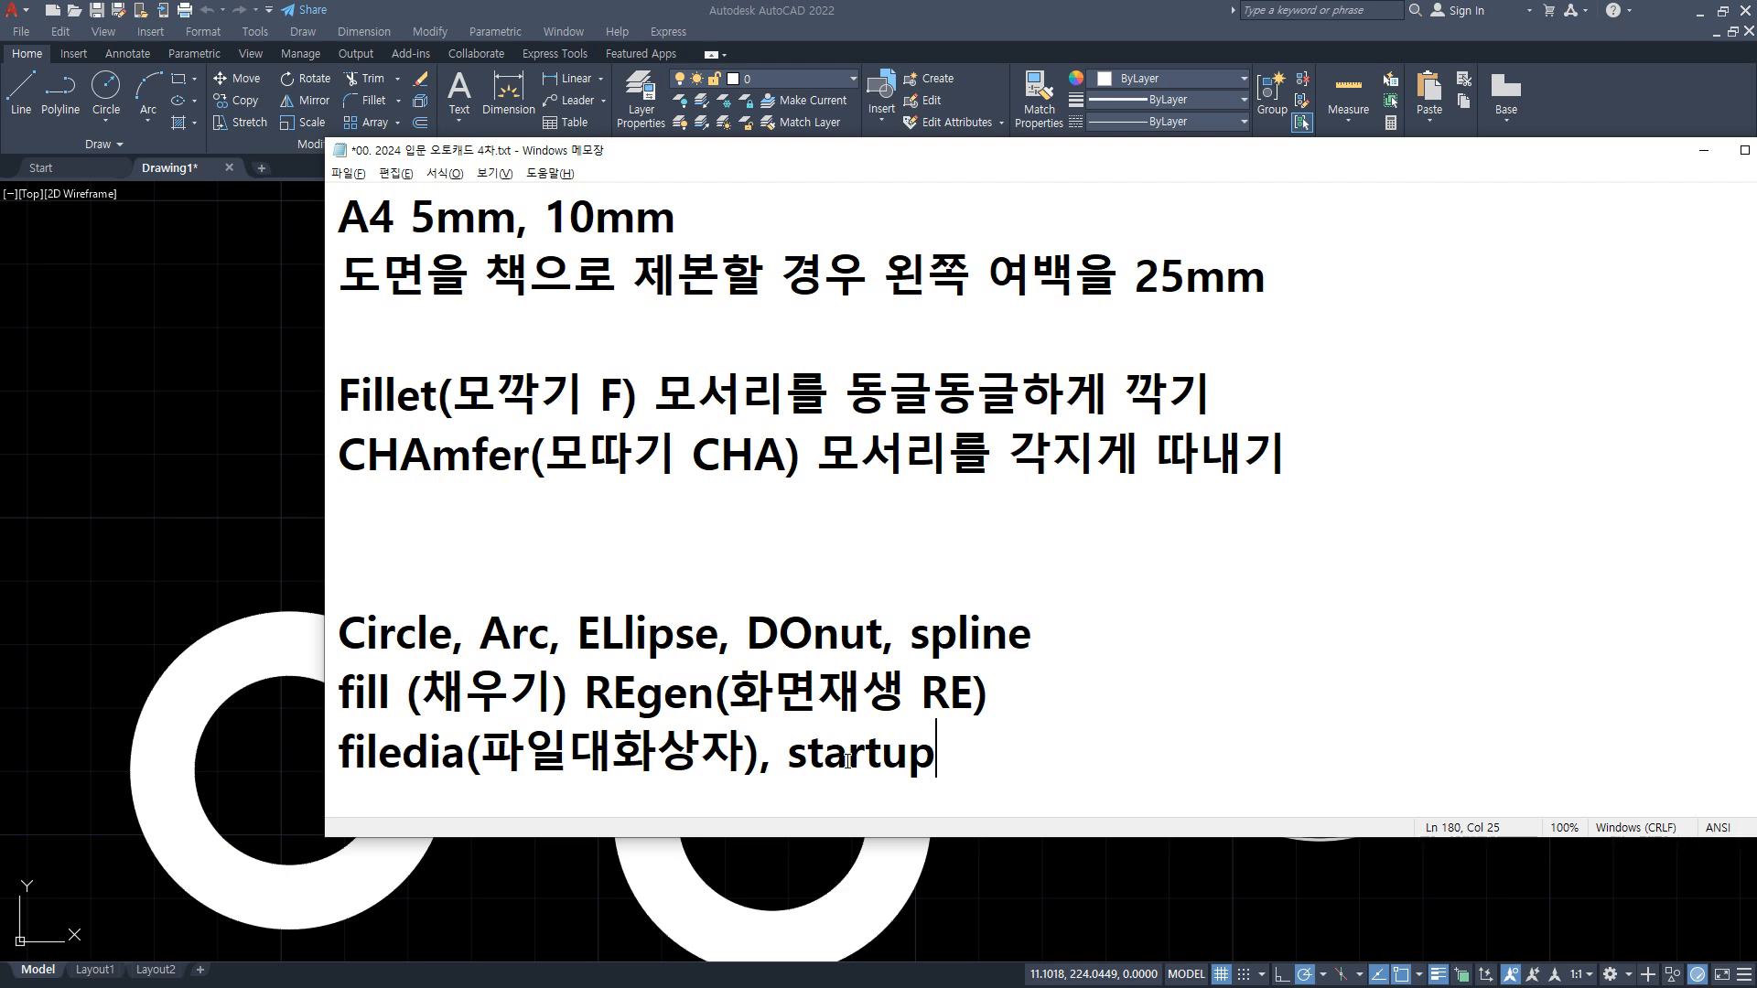
left_click_drag(464, 703, 384, 709)
left_click_drag(451, 785, 374, 783)
left_click_drag(937, 779, 805, 783)
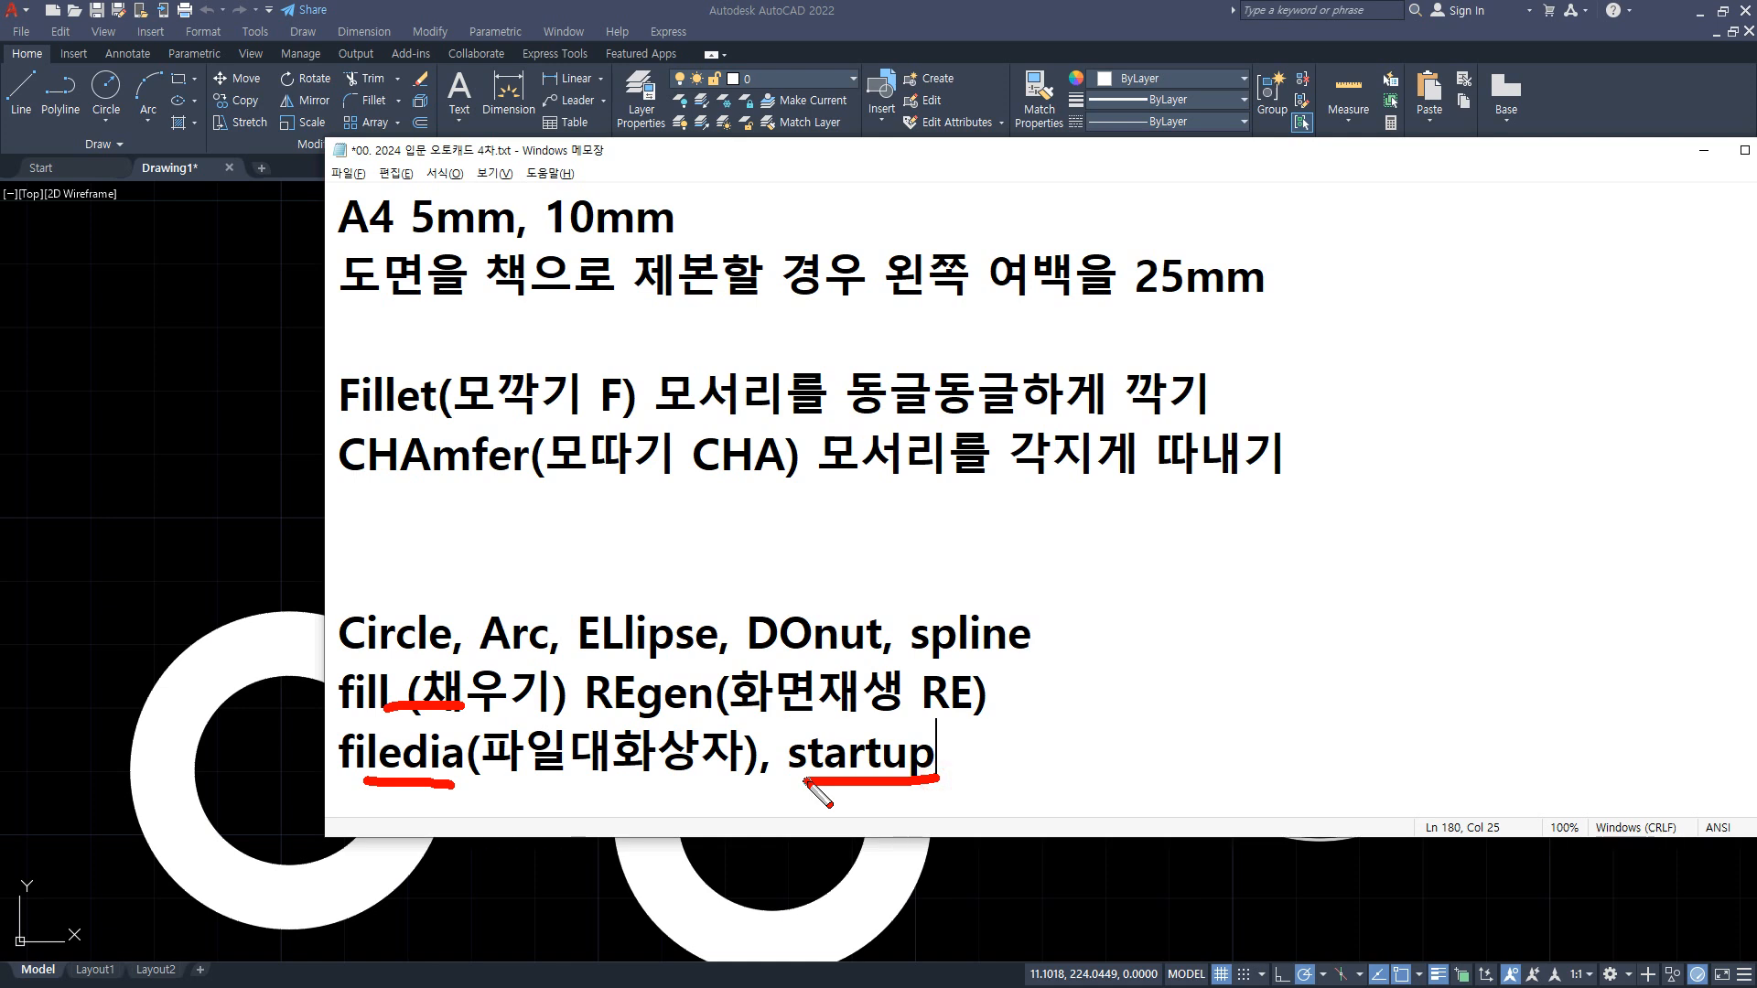
left_click_drag(1048, 732, 1102, 712)
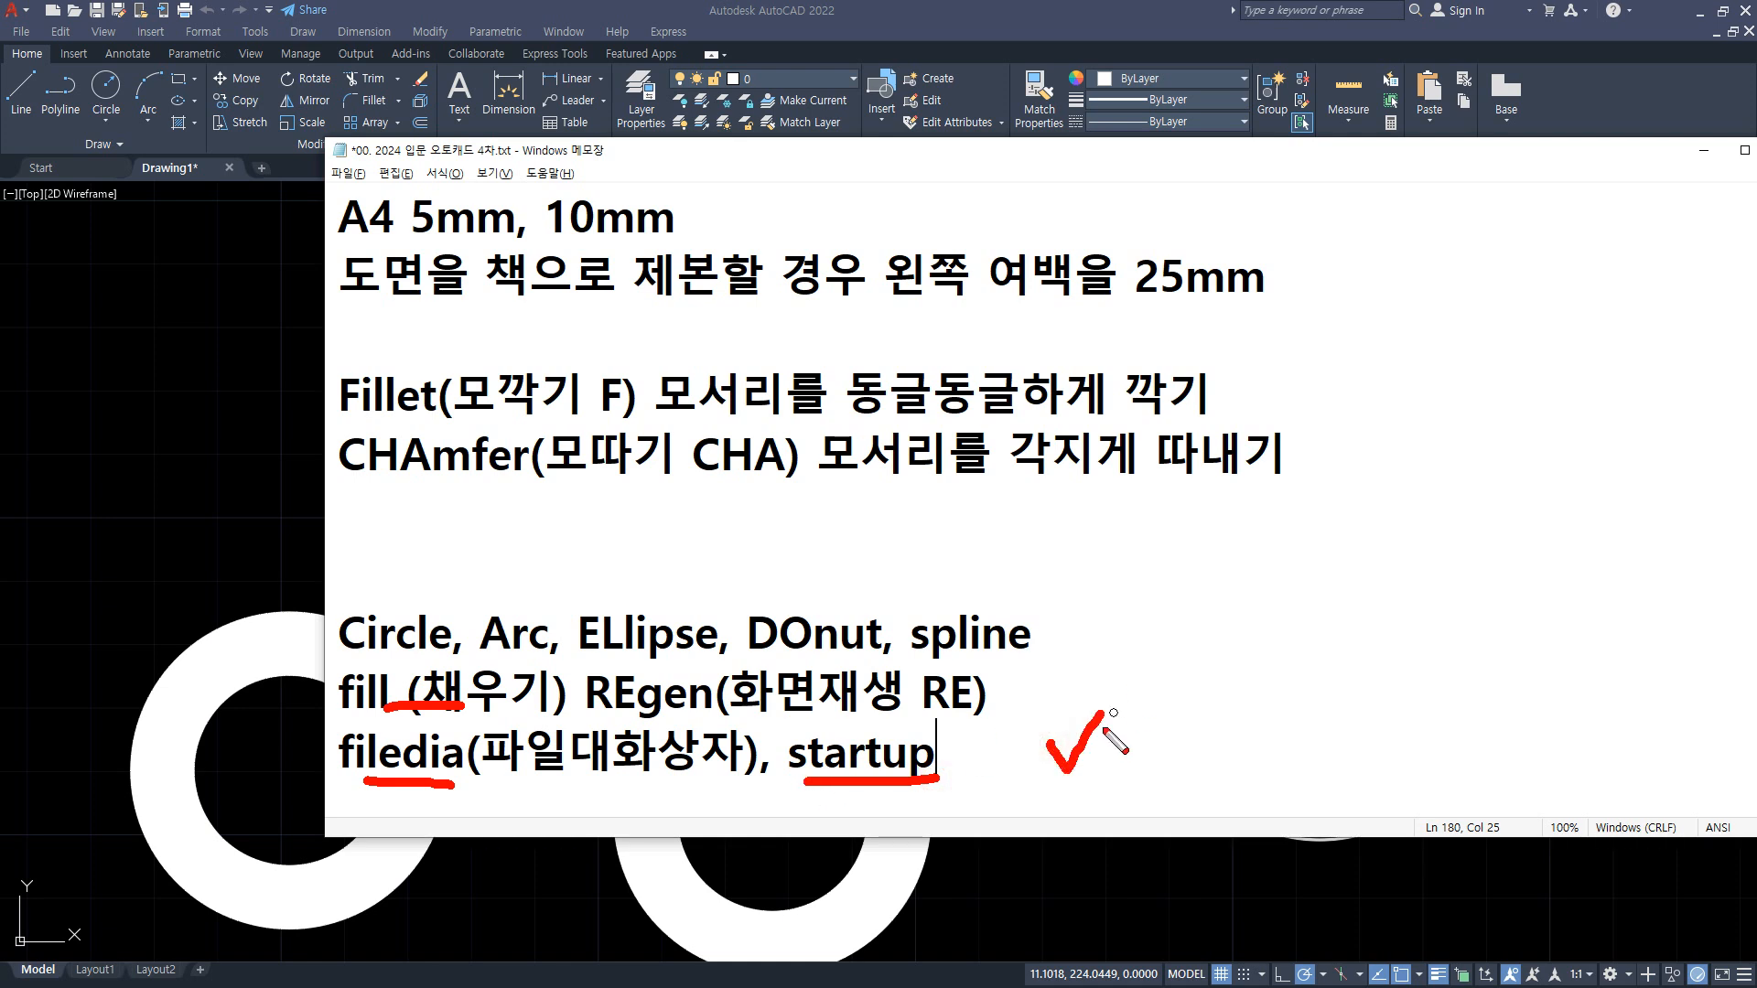
key("Escape")
Step: Return to AutoCAD and set the STARTUP system variable to 0
left_click(616, 12)
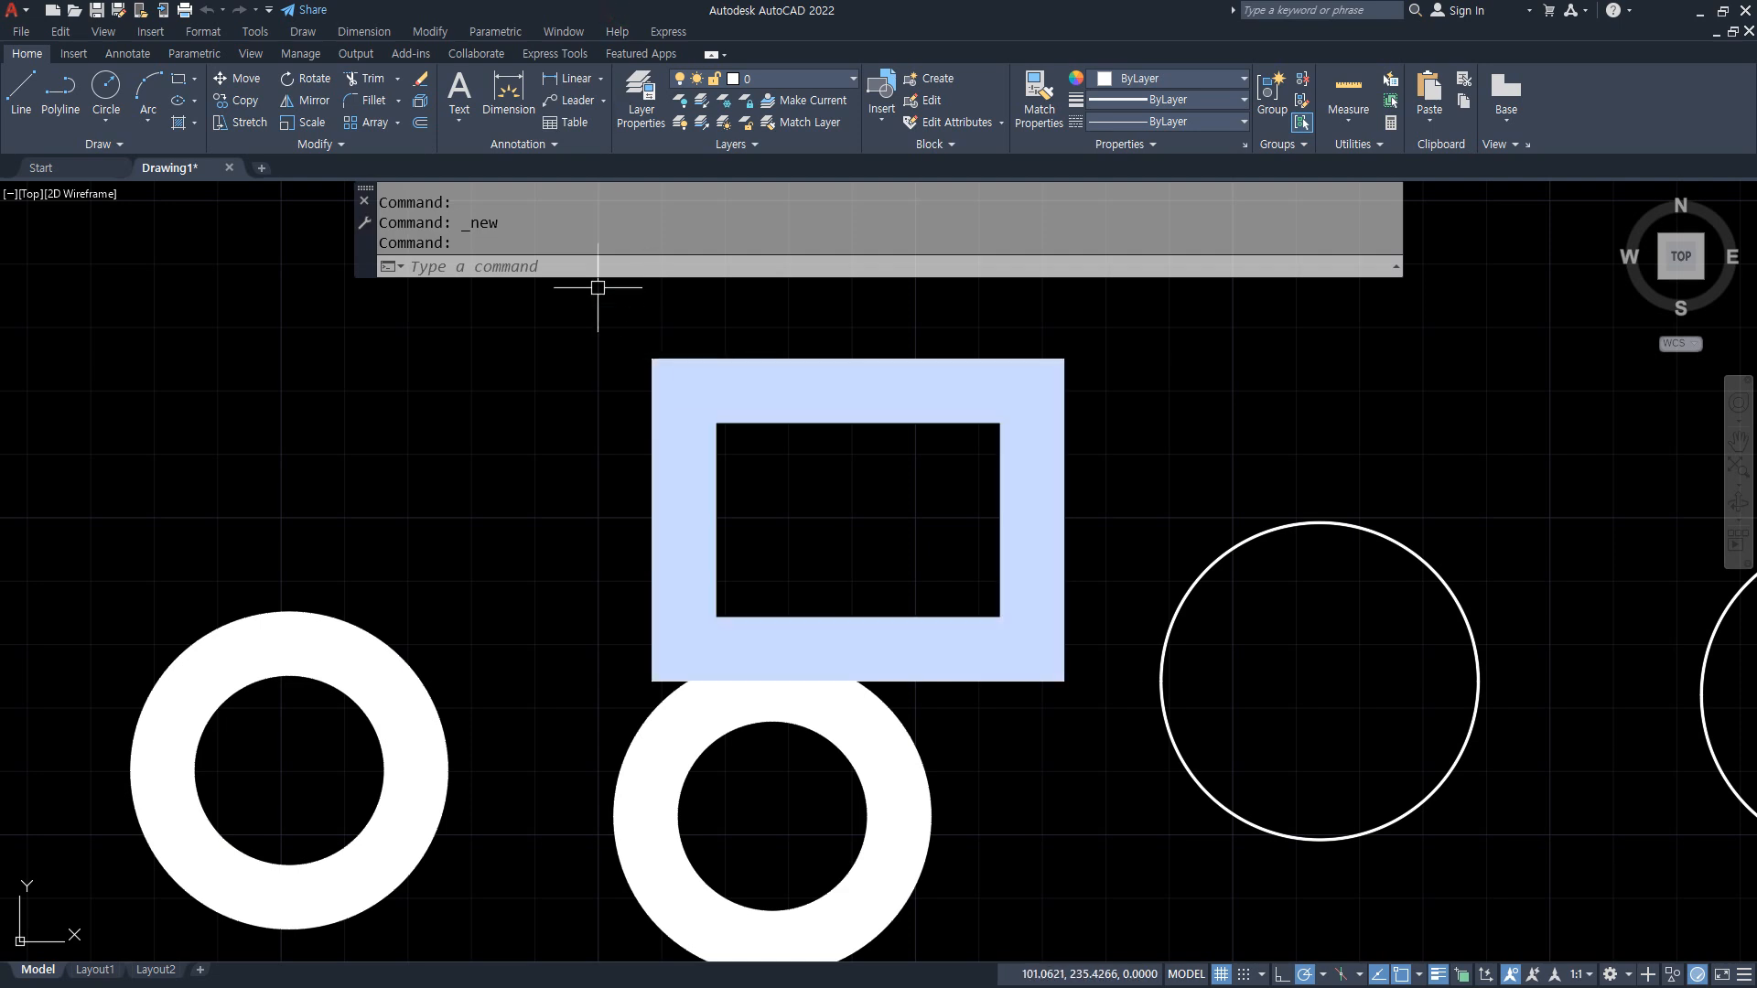
type("startup")
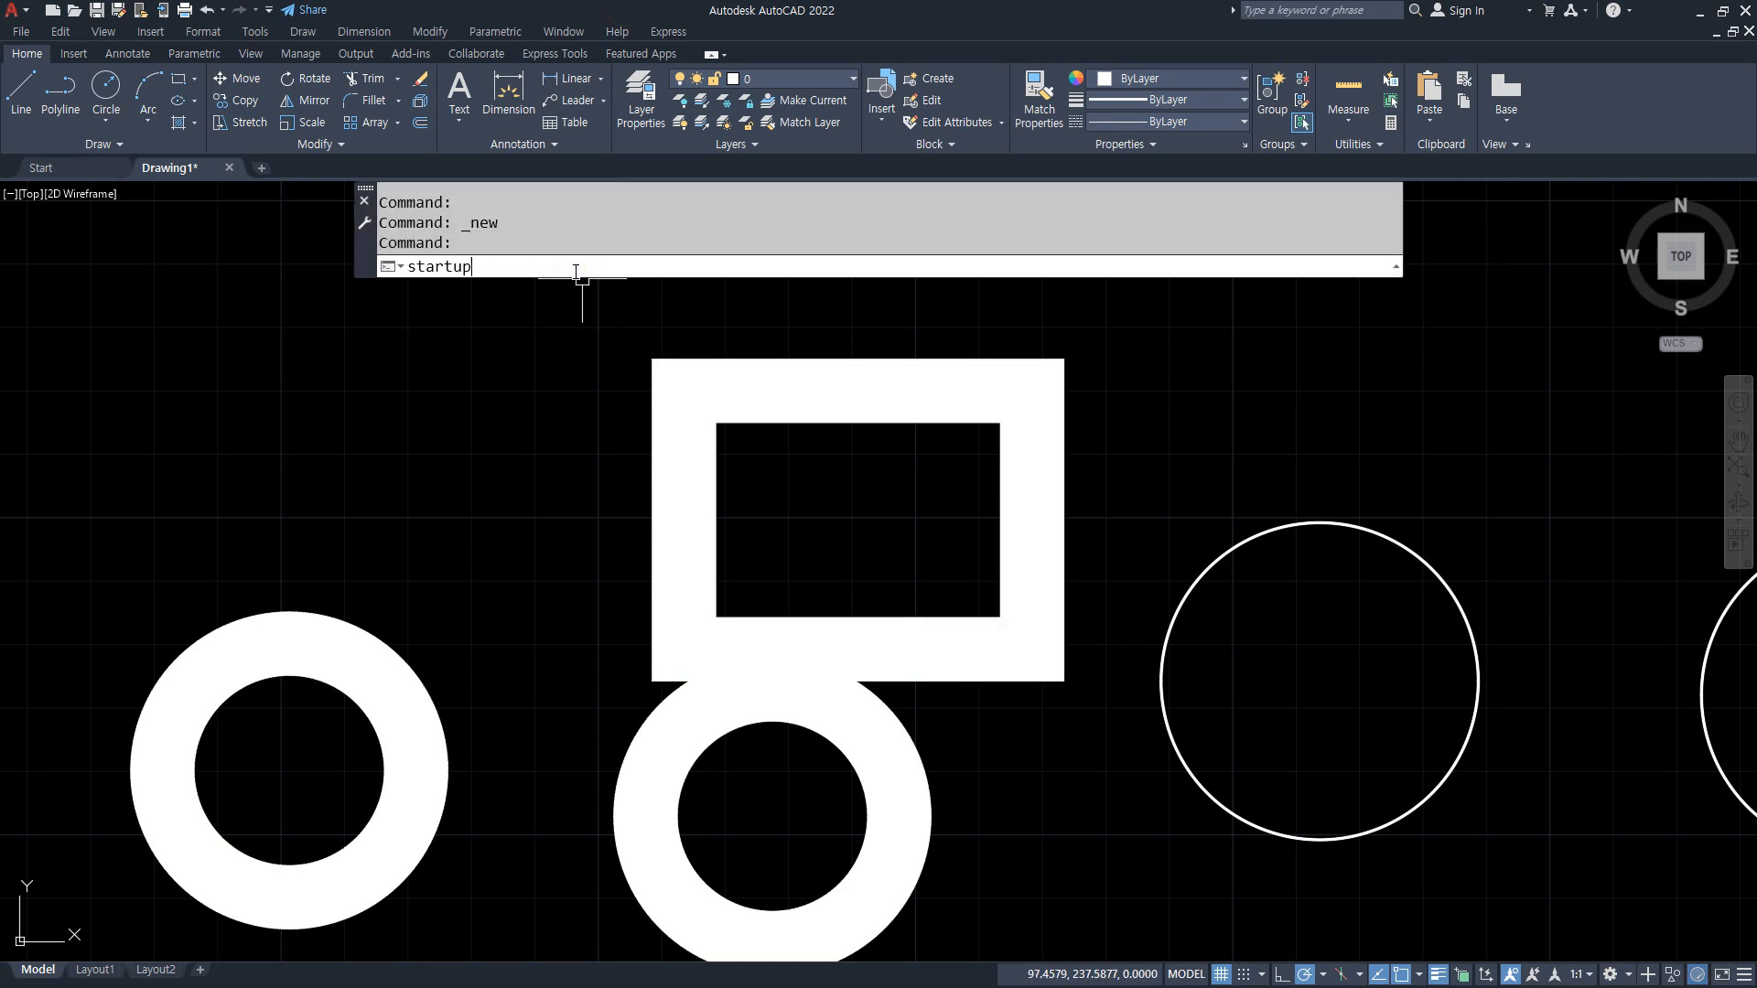
key("Return")
type("0")
key("Return")
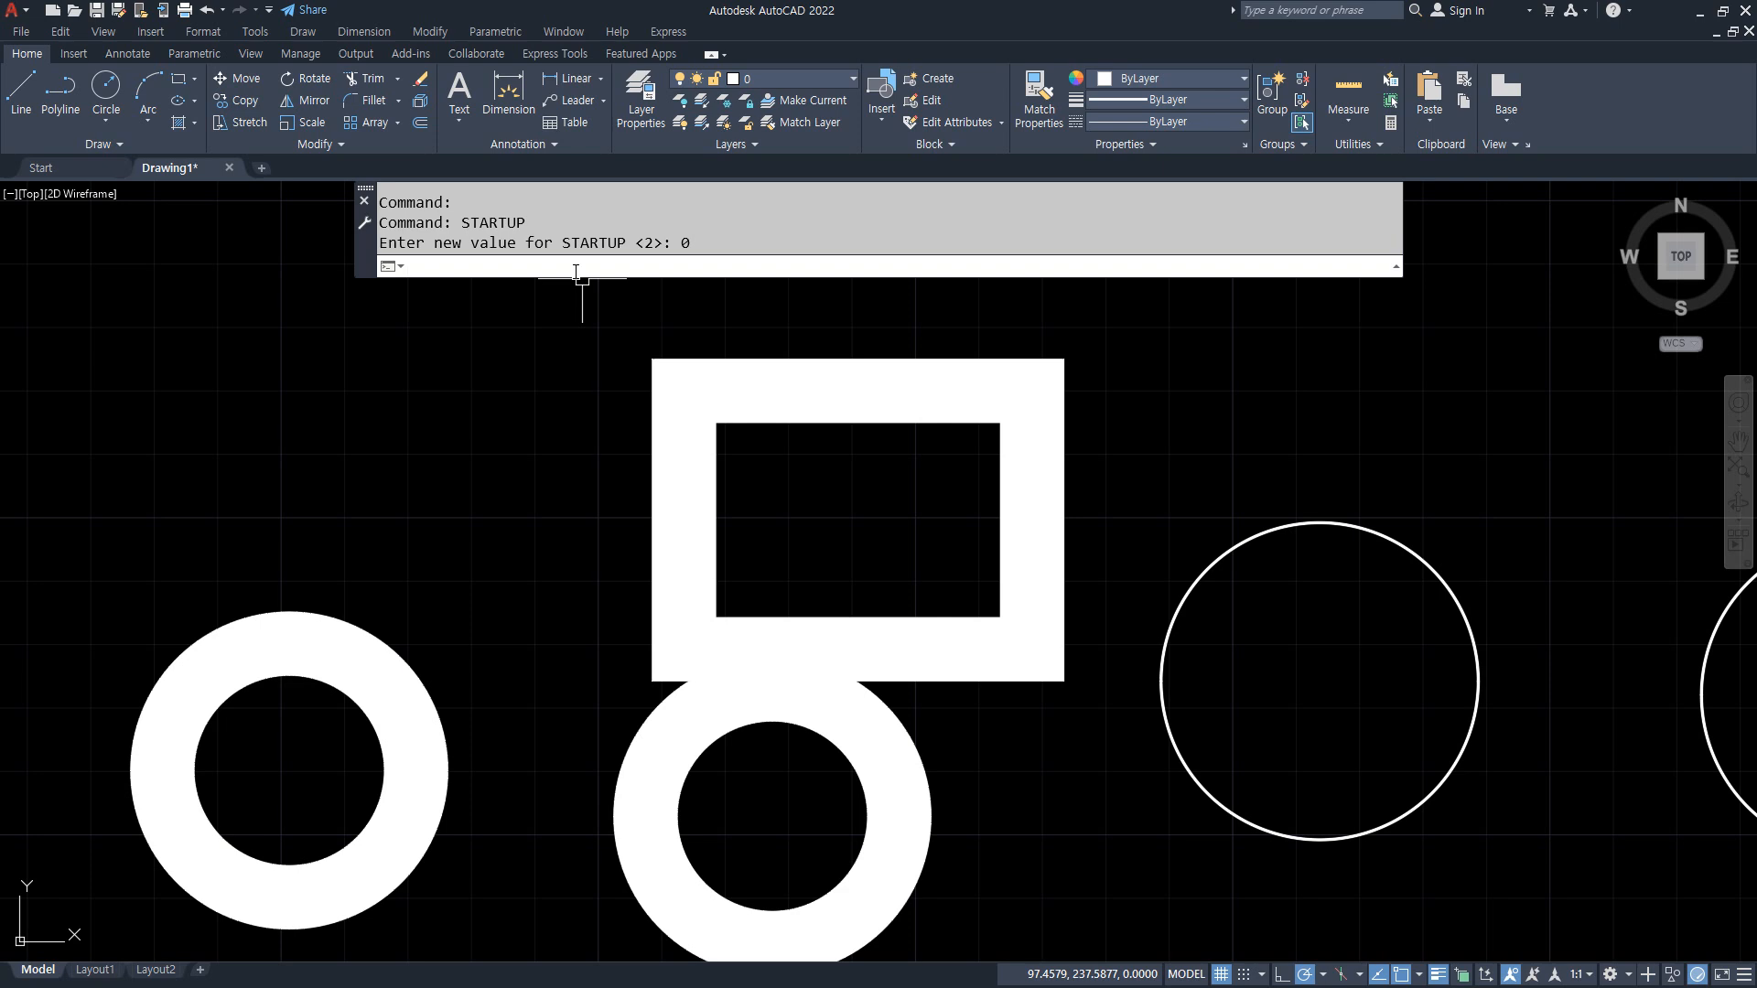
Step: Set the STARTUP system variable to 1 and try to start a new drawing from the Acadiso.dwt template
type("startup")
key("Return")
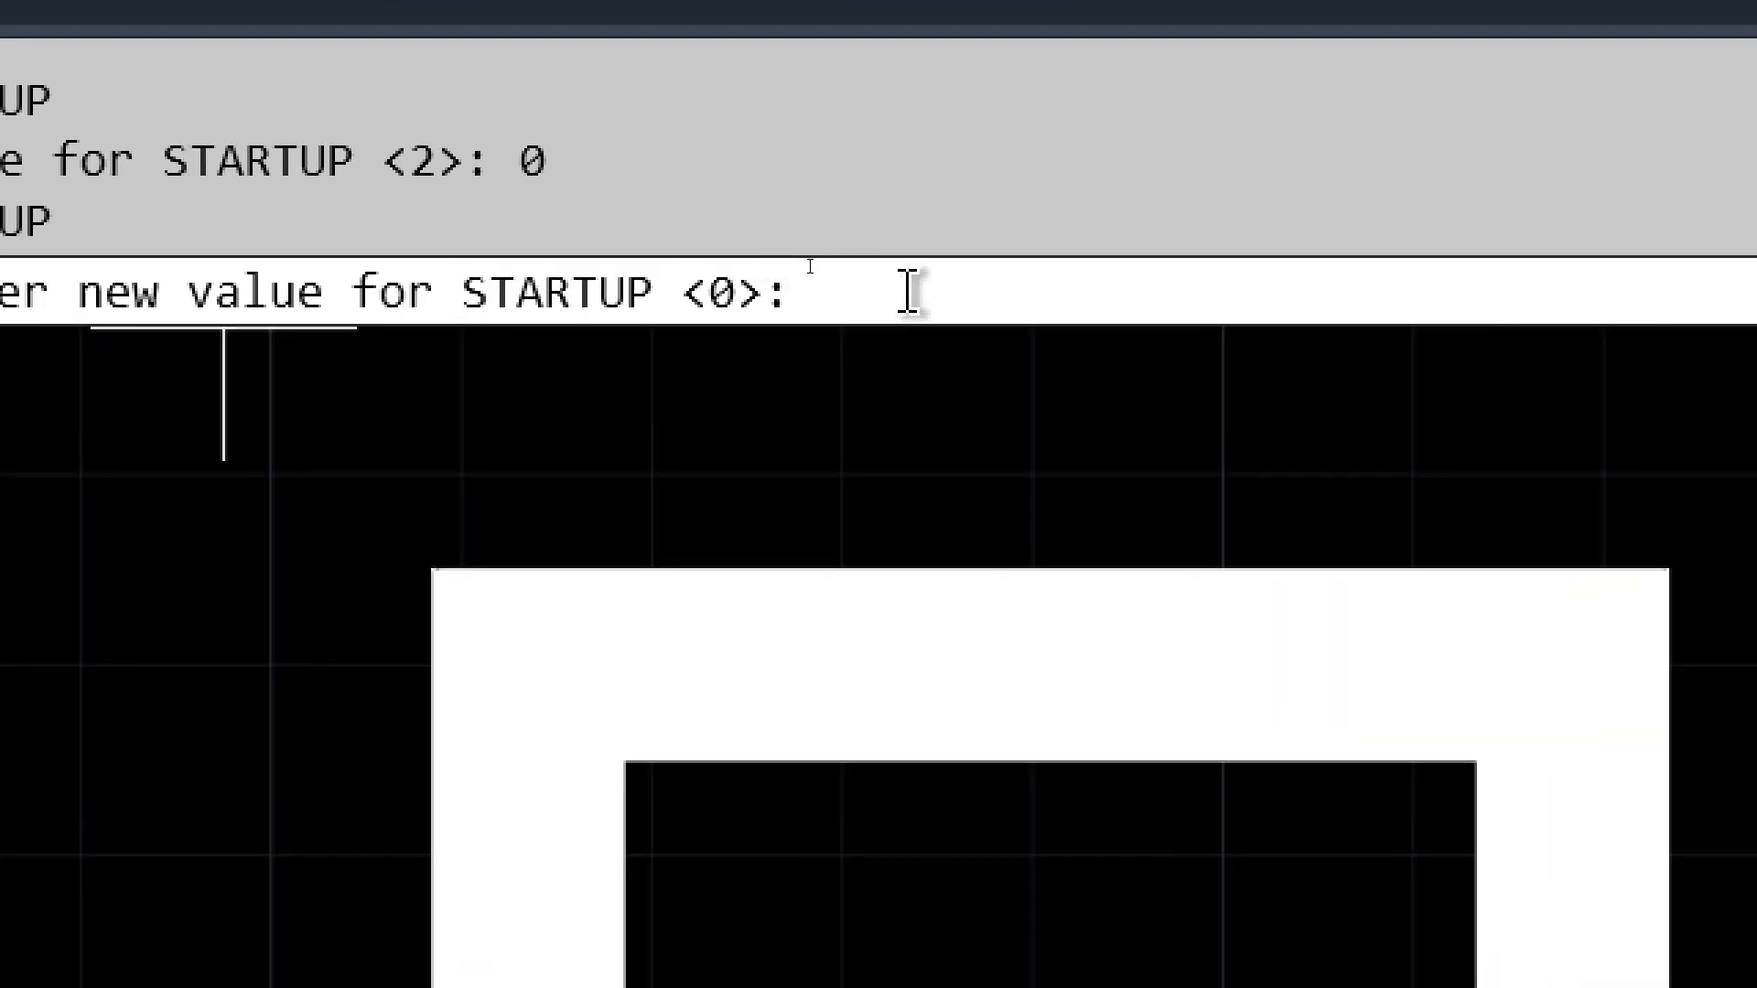
type("1")
key("Return")
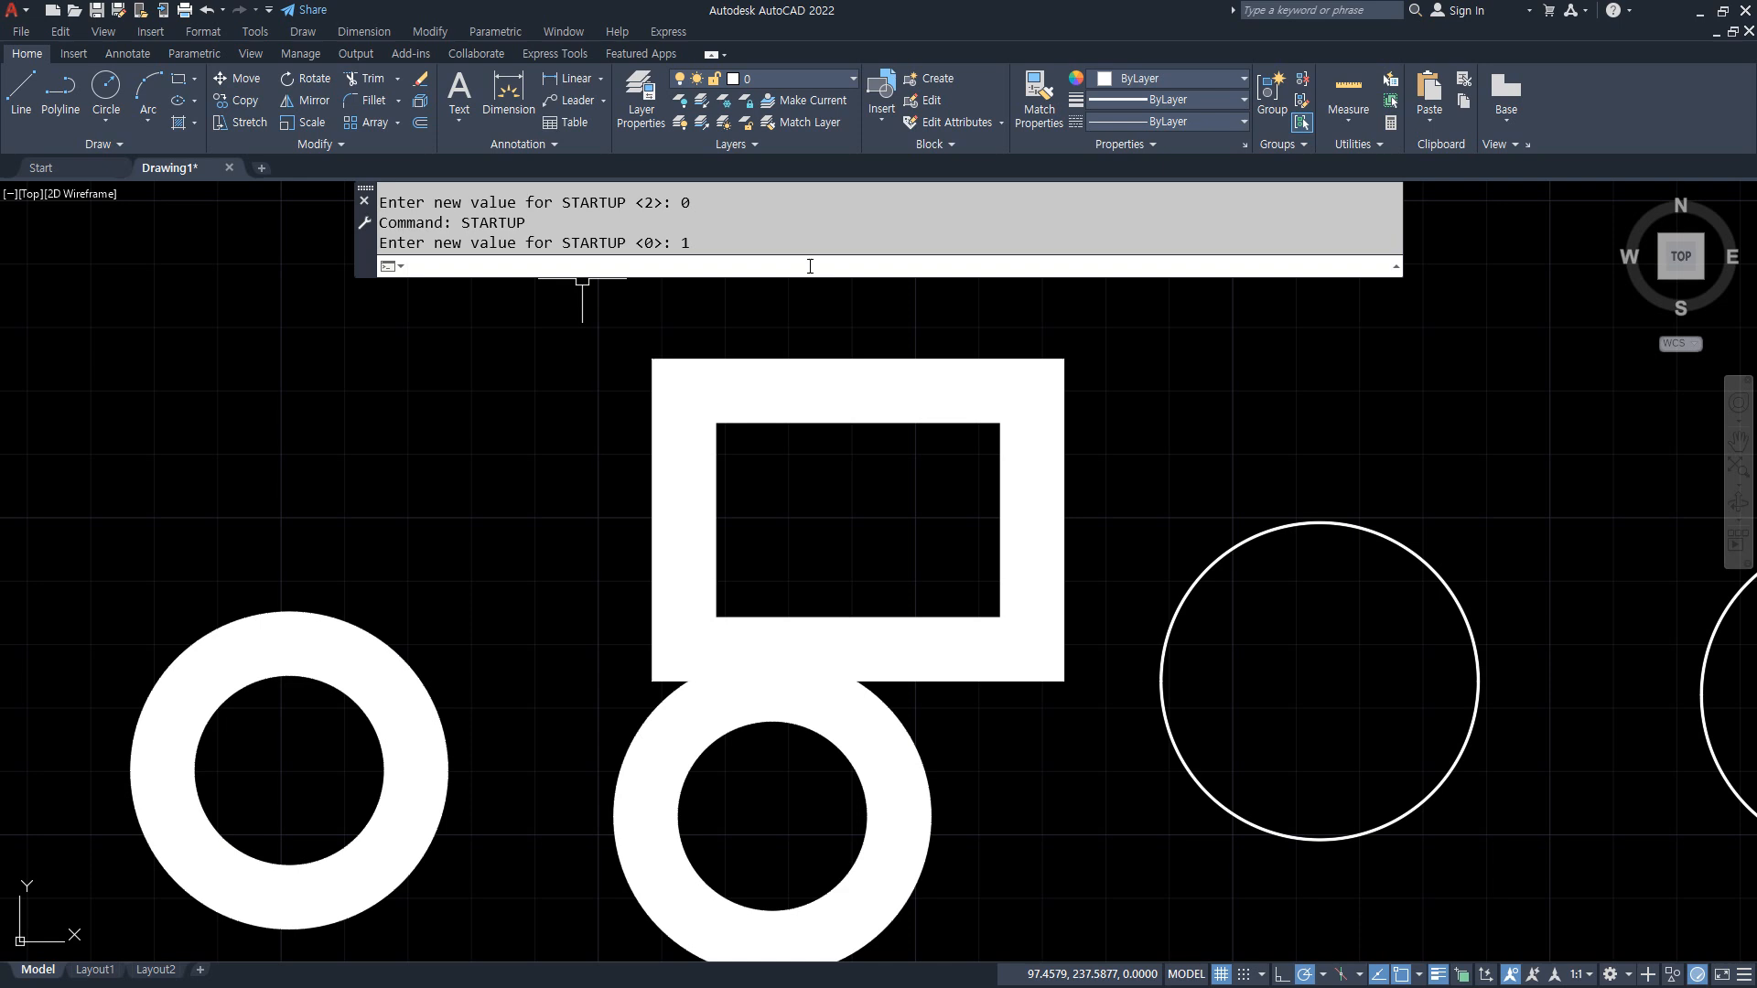
key("ctrl+n")
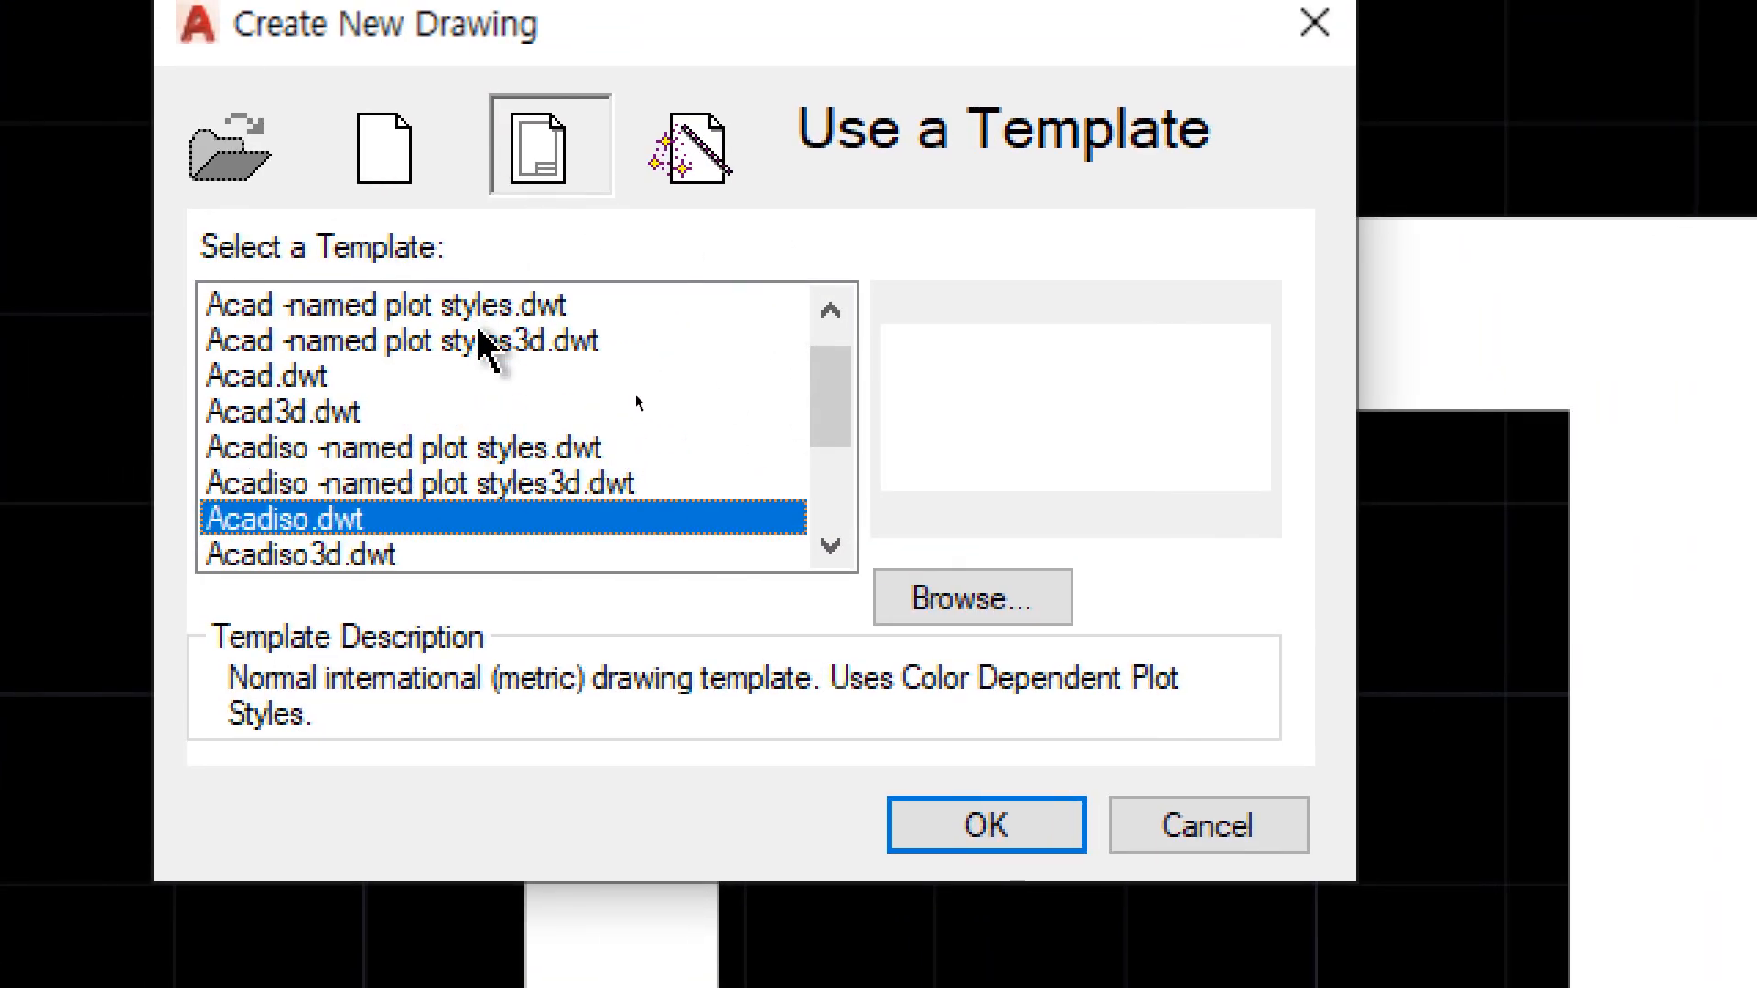
double_click(308, 532)
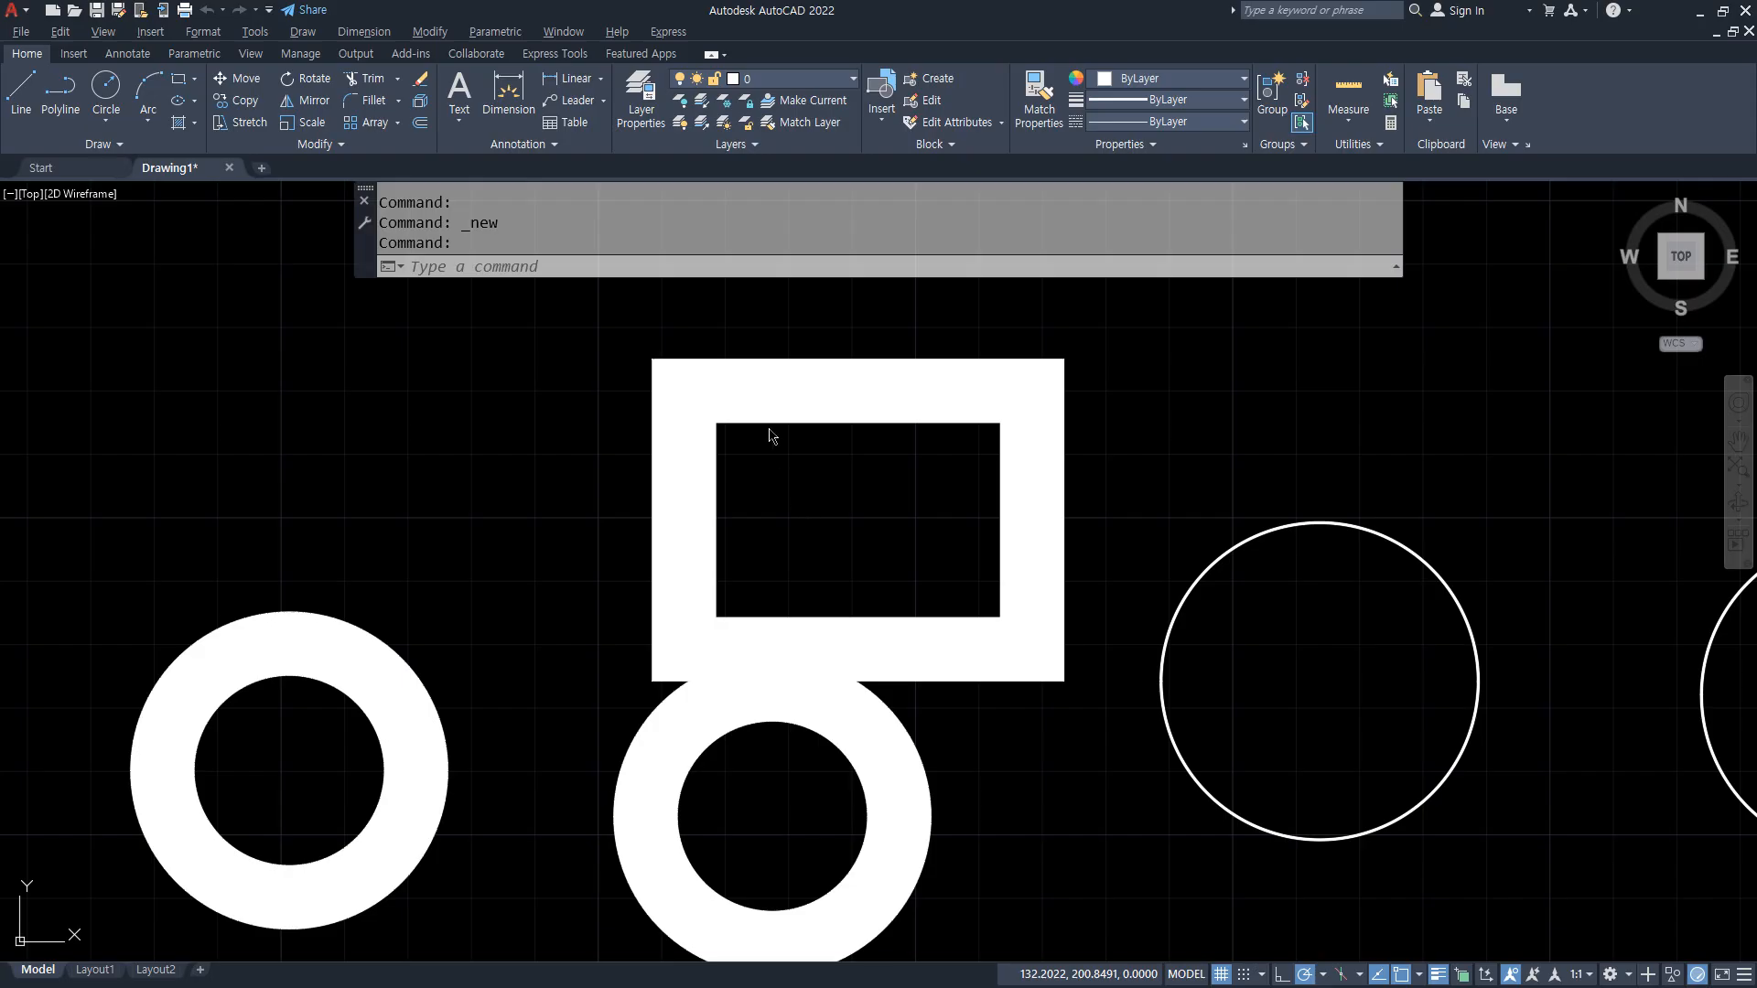
Step: Set the STARTUP system variable to 2 and check the new-drawing dialog without creating a drawing
type("t")
key("Escape")
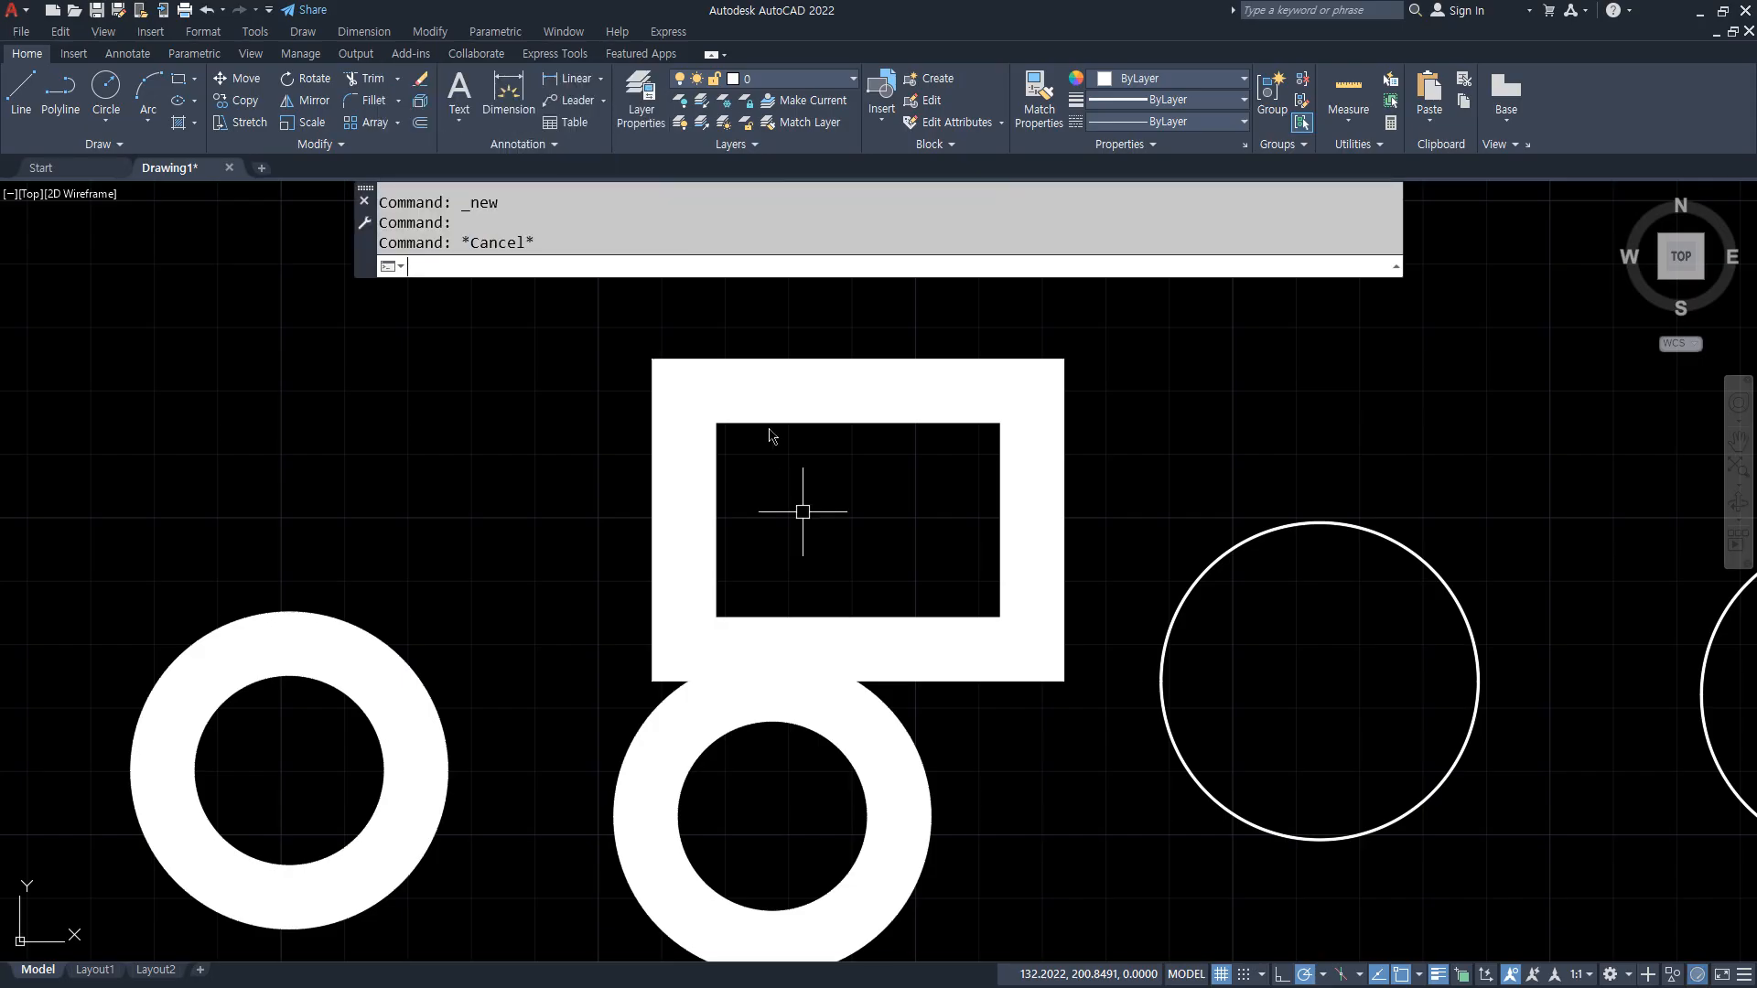
type("startup")
key("Return")
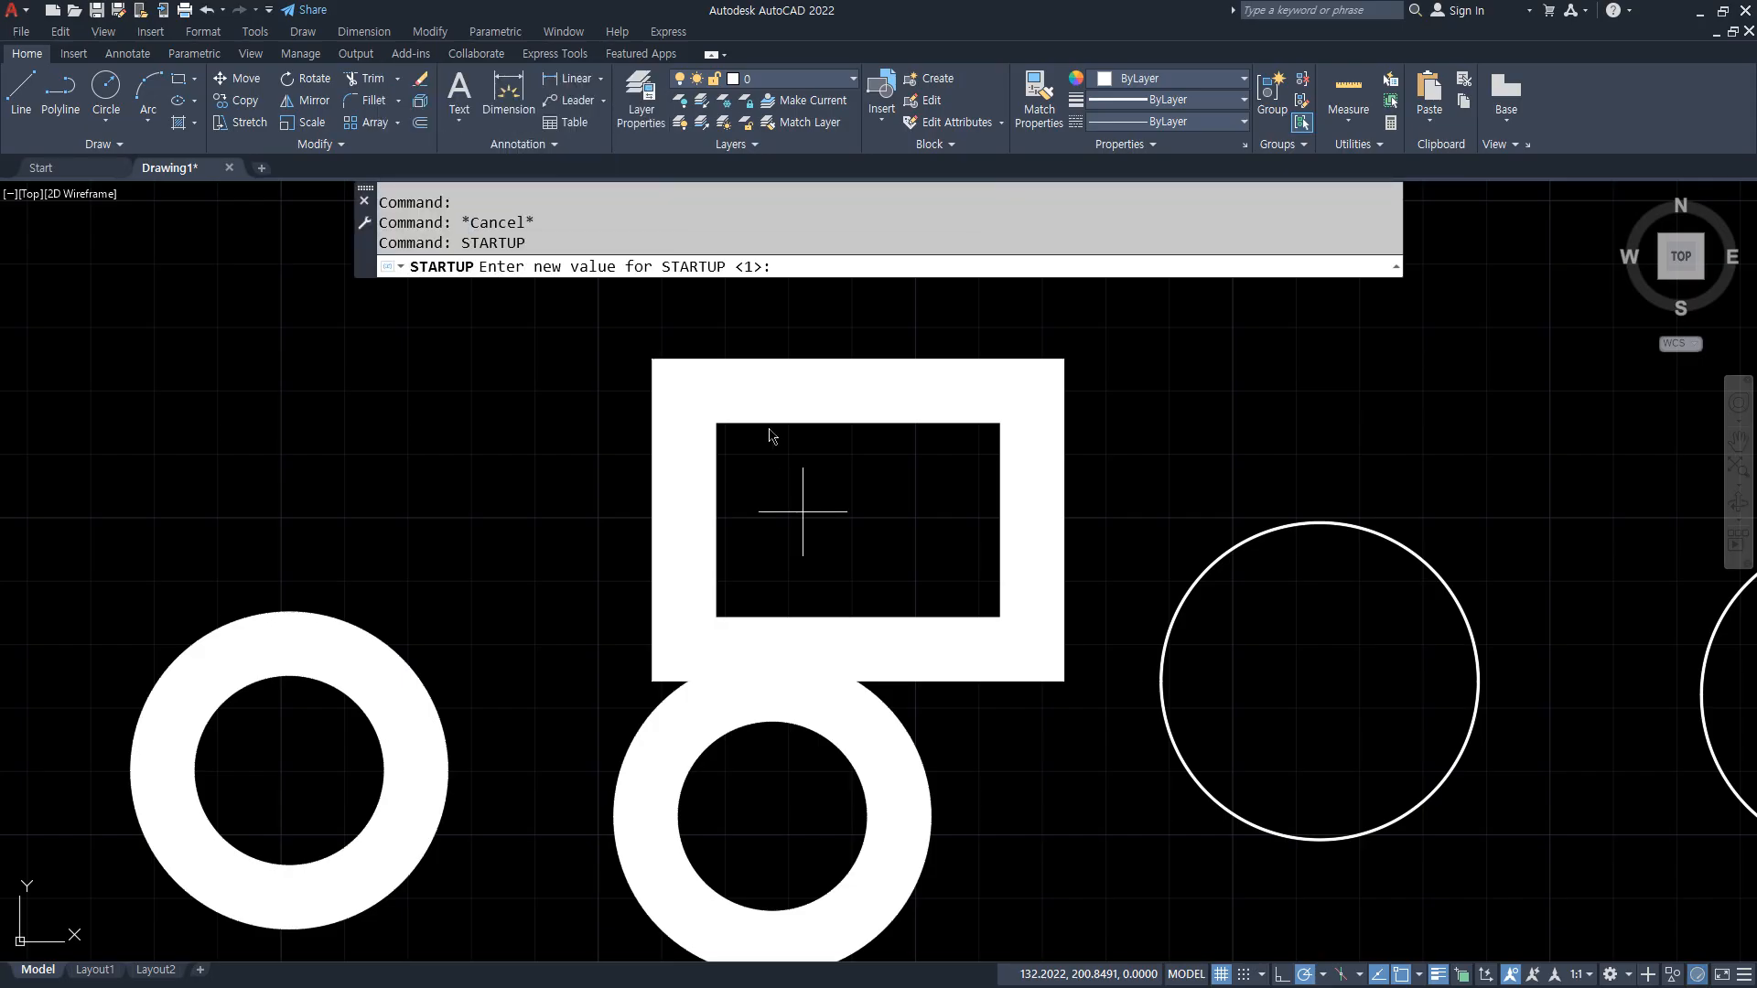
key("Return")
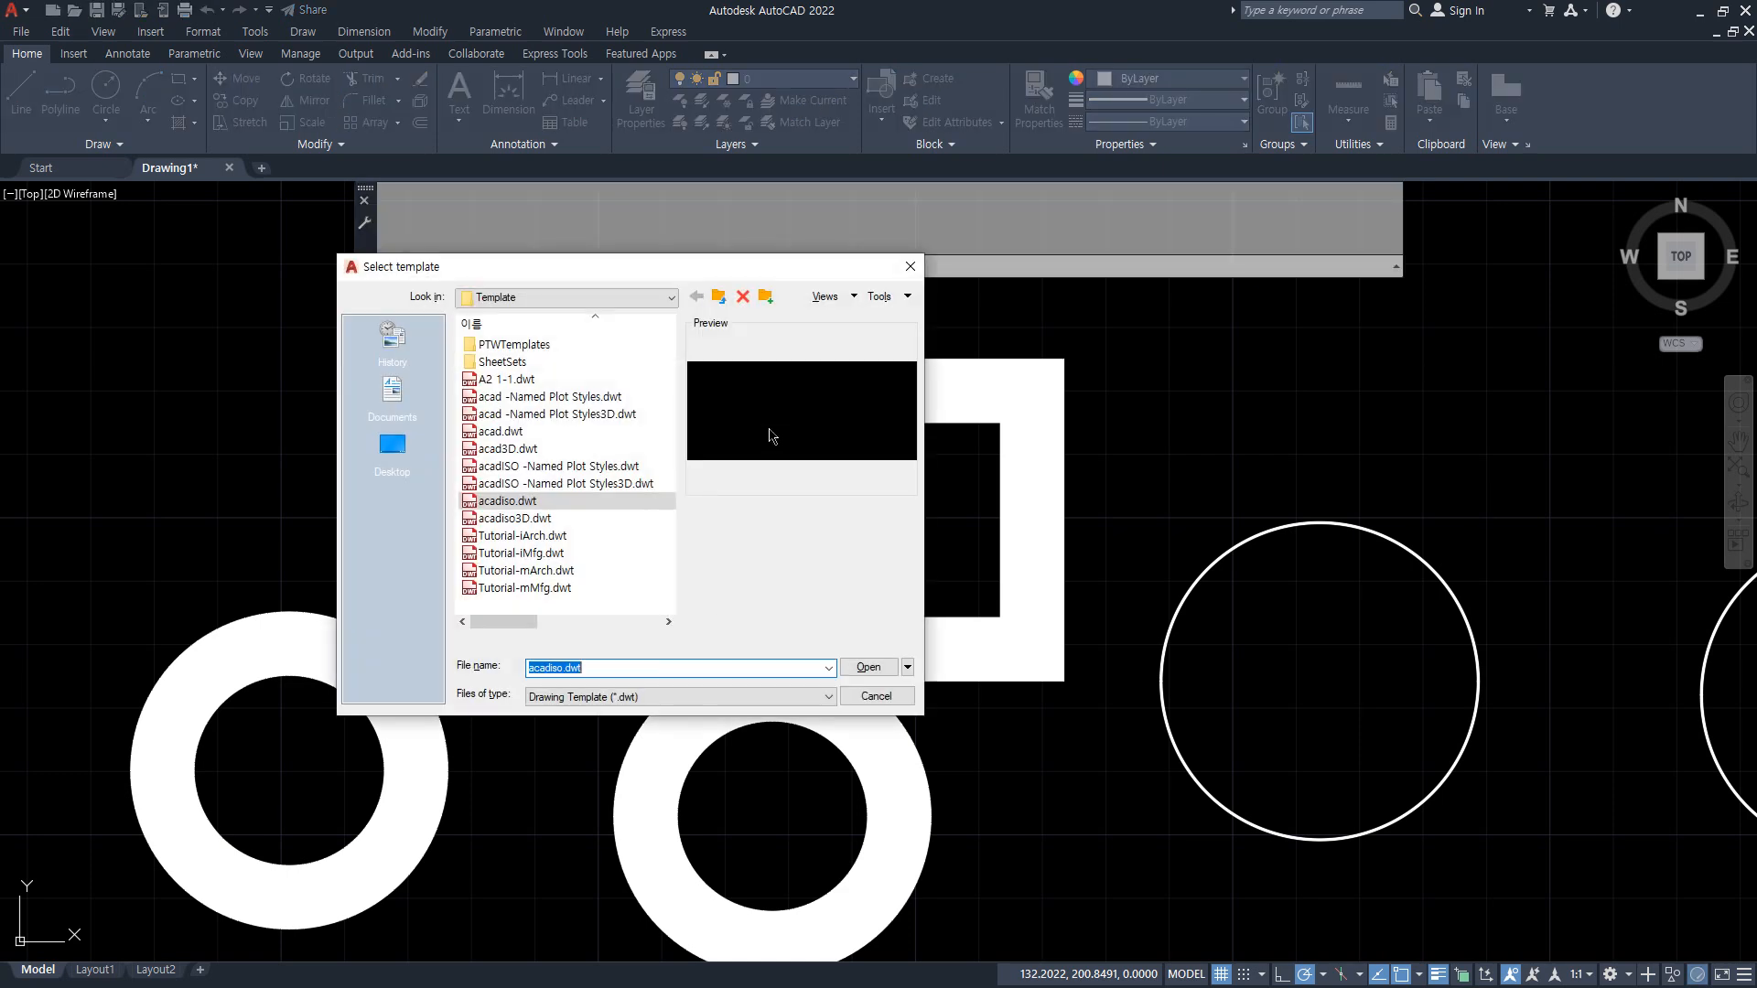
key("Escape")
key("Escape")
Step: Set the STARTUP system variable to 3 and check the new-drawing dialog without creating a drawing
type("s")
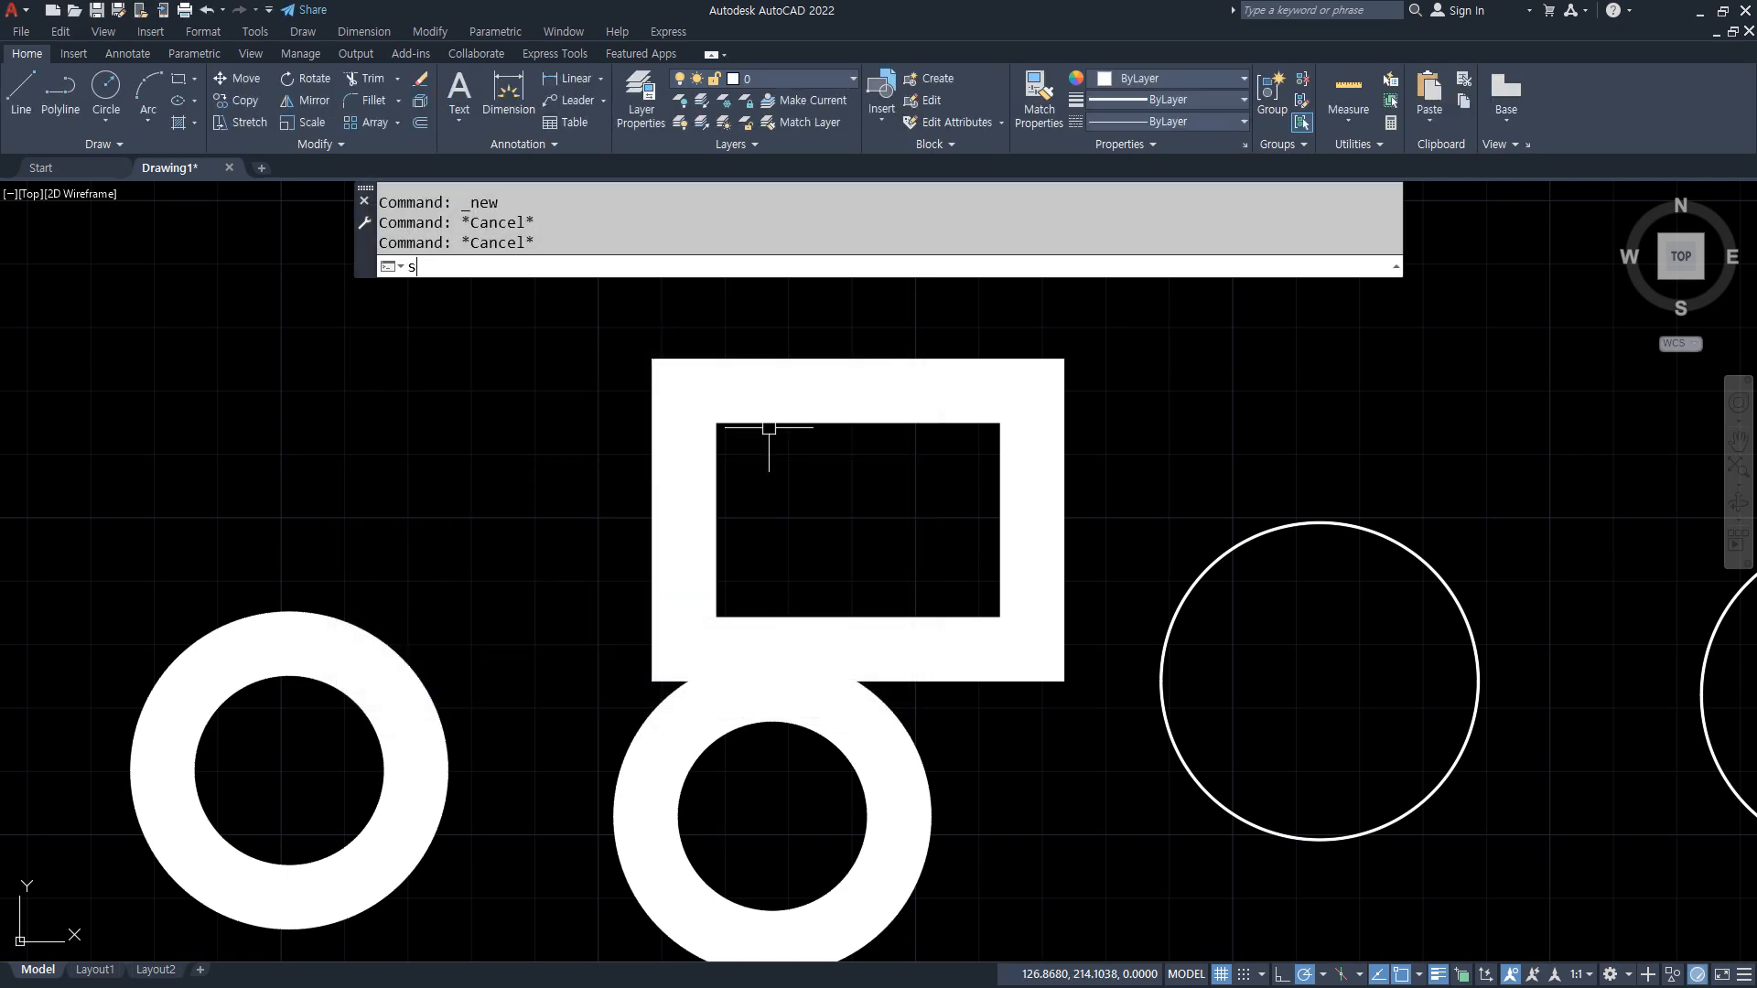
type("tartup")
key("Return")
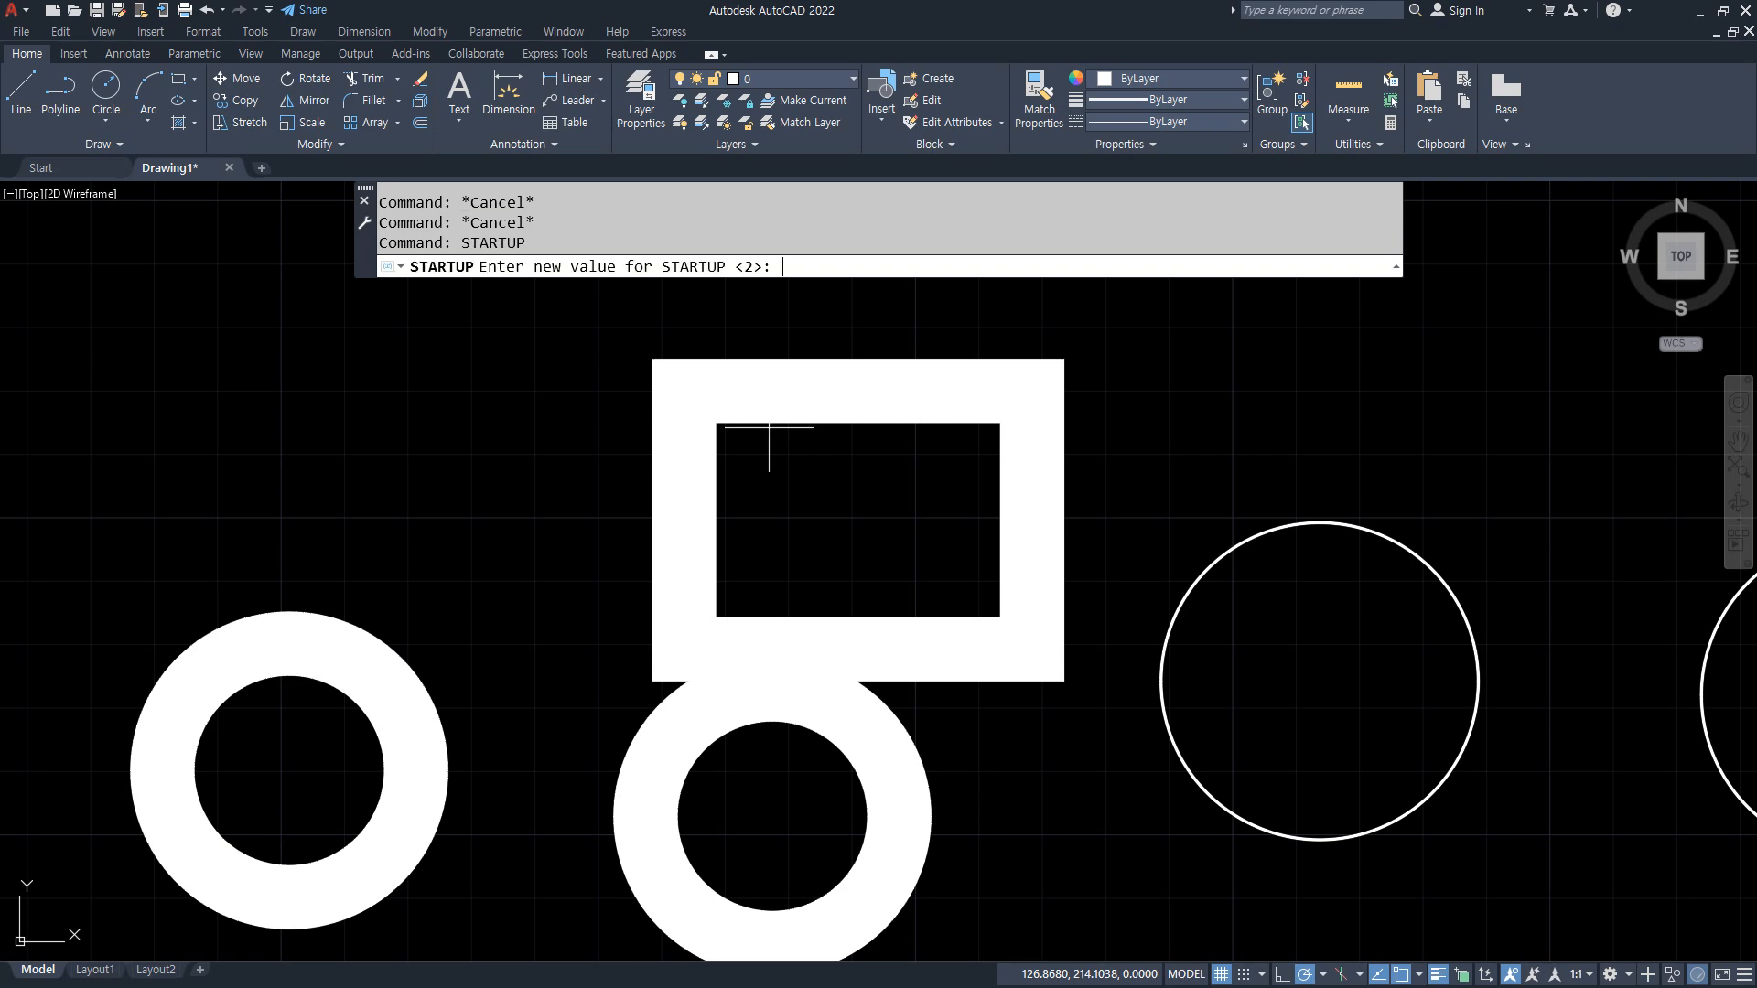
type("3")
key("Return")
key("ctrl+n")
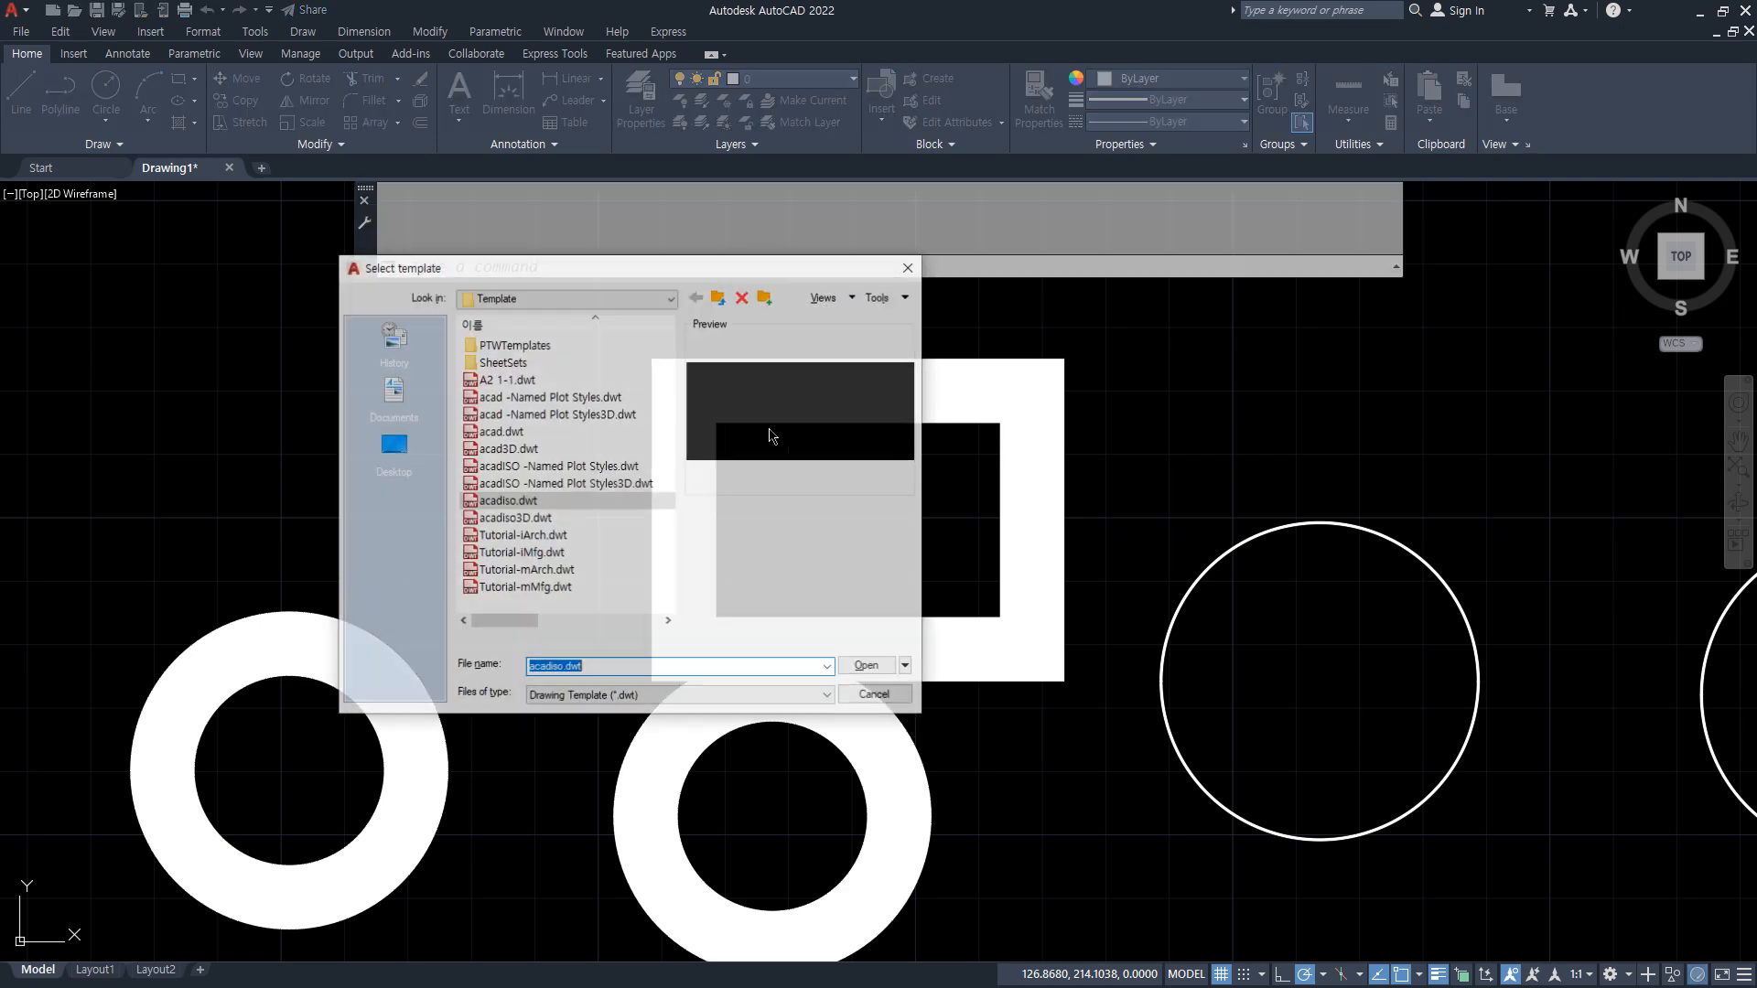
key("Escape")
Step: Set the STARTUP system variable to 0 and bring up the lecture notes in Notepad
type("star")
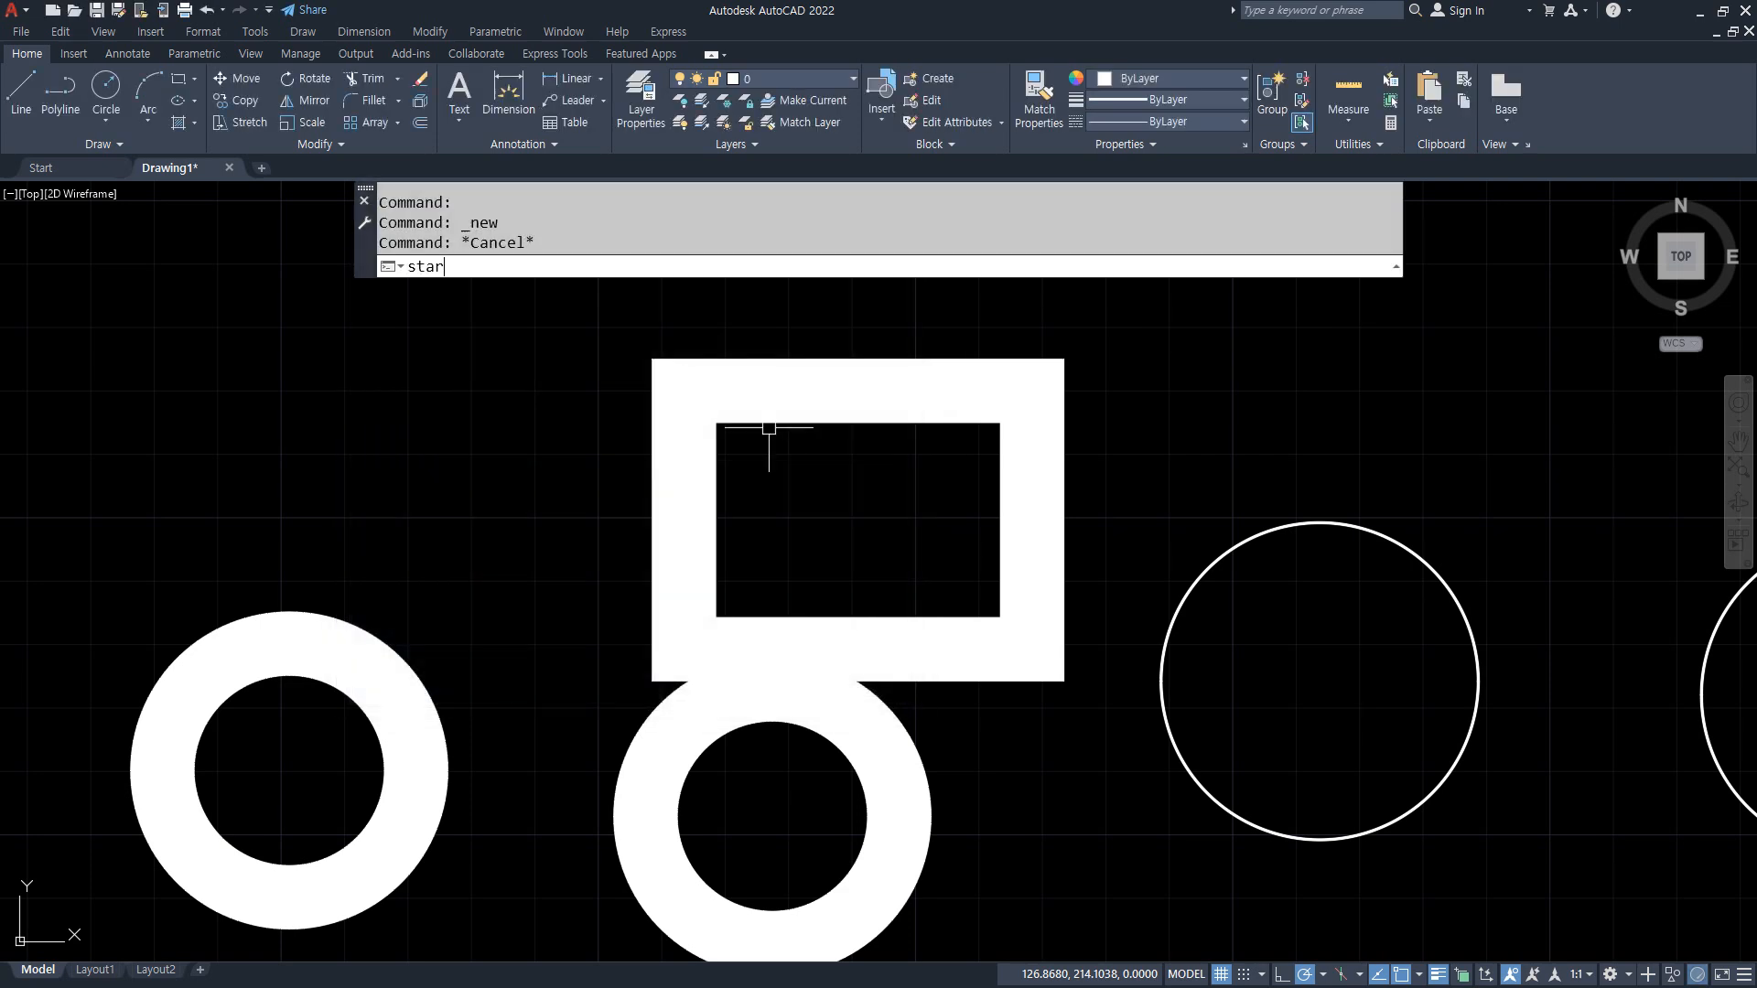
type("tup")
key("Return")
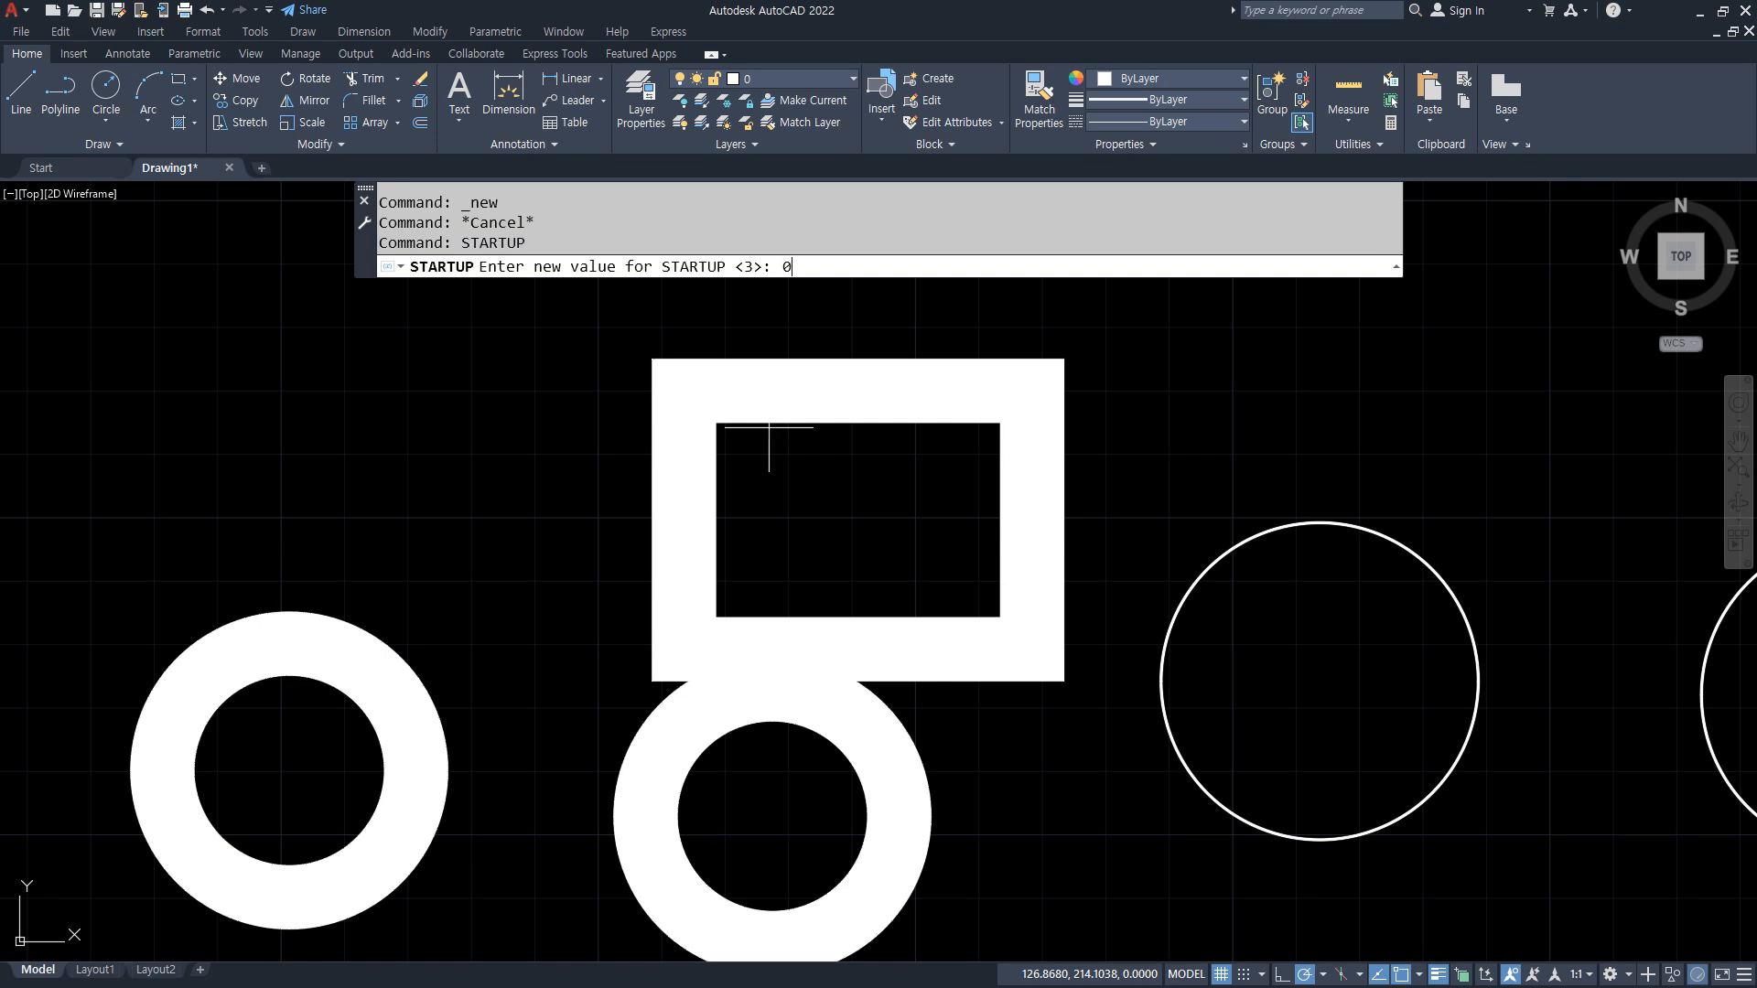
type("0")
key("Return")
key("alt+Tab")
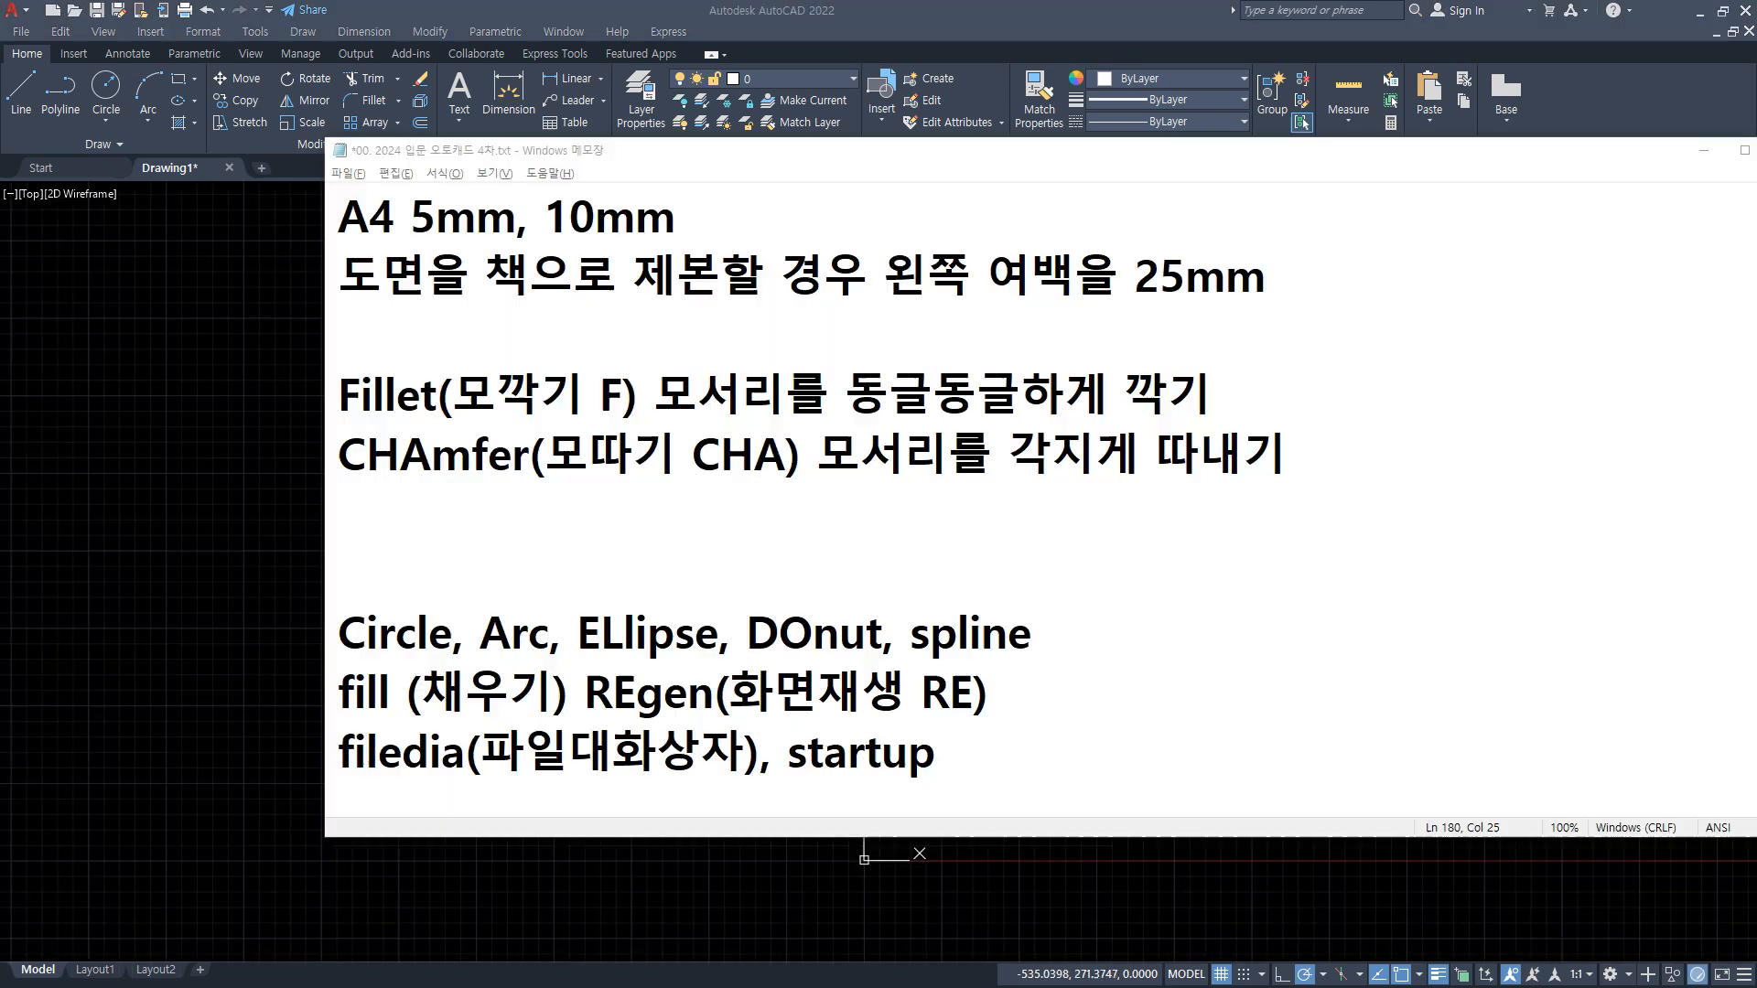
Step: Return to AutoCAD and draw a horizontal and a vertical construction line crossing at one point in an empty area
left_click(227, 639)
middle_click_drag(919, 742, 612, 779)
type("xl")
key("Return")
left_click(892, 587)
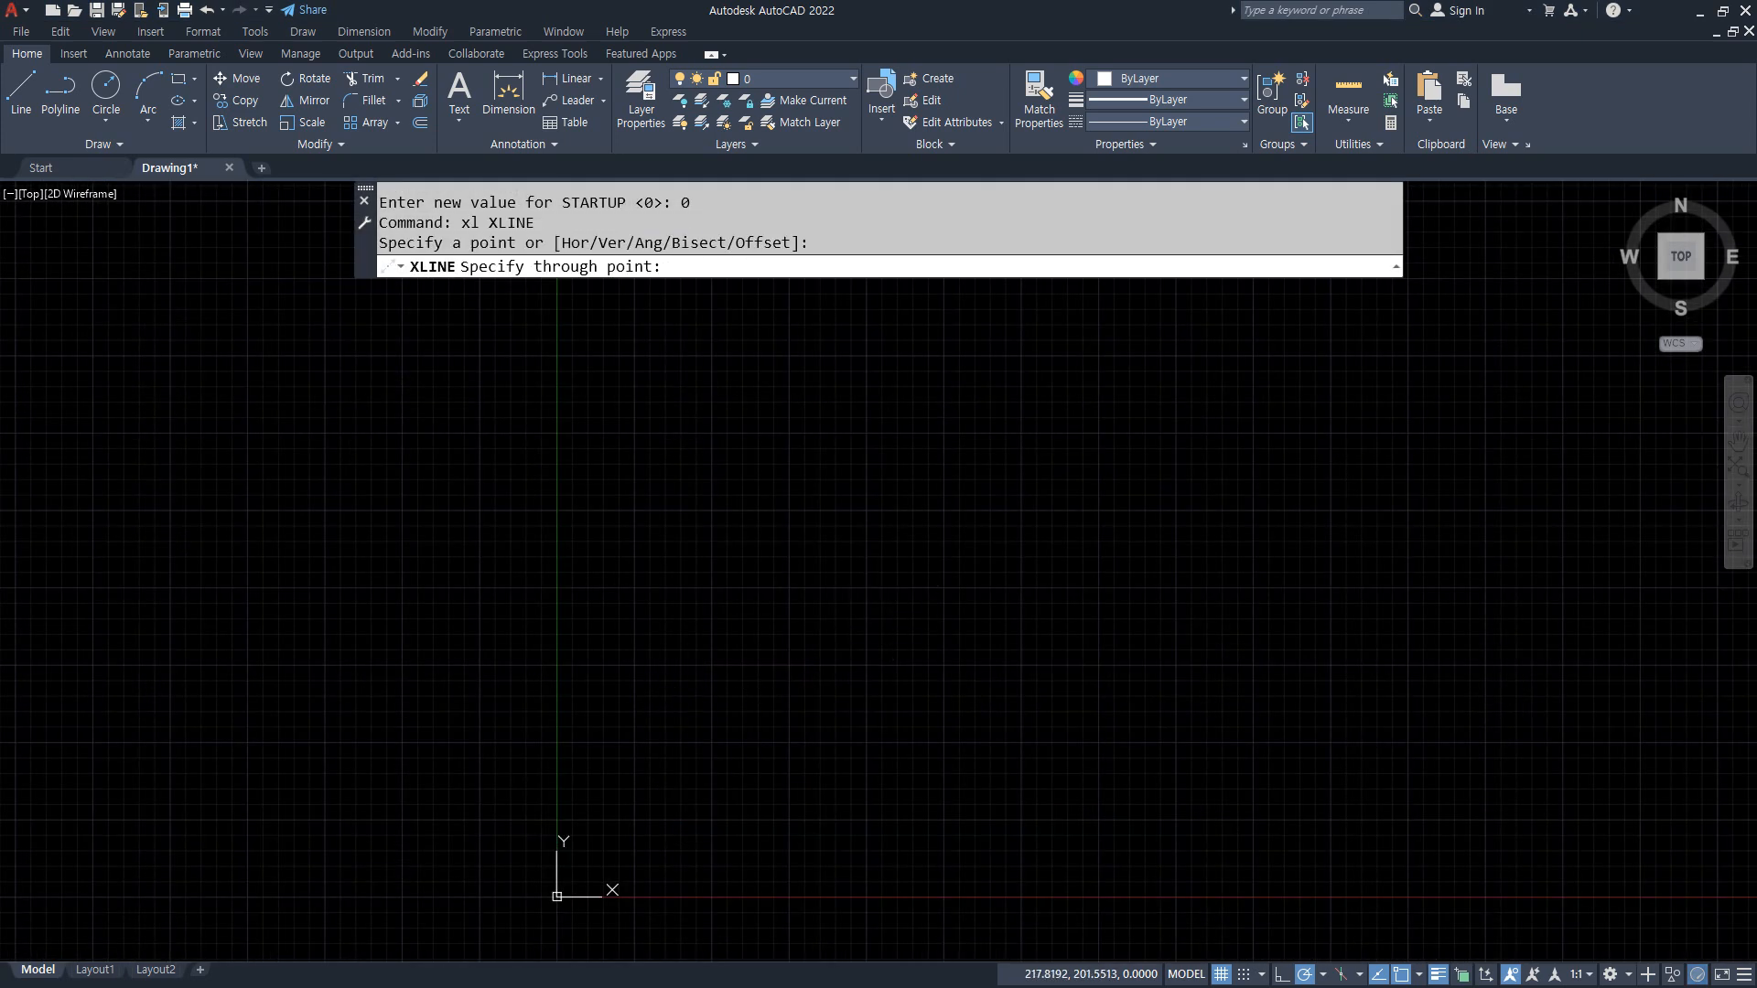
left_click(976, 586)
left_click(893, 535)
key("Return")
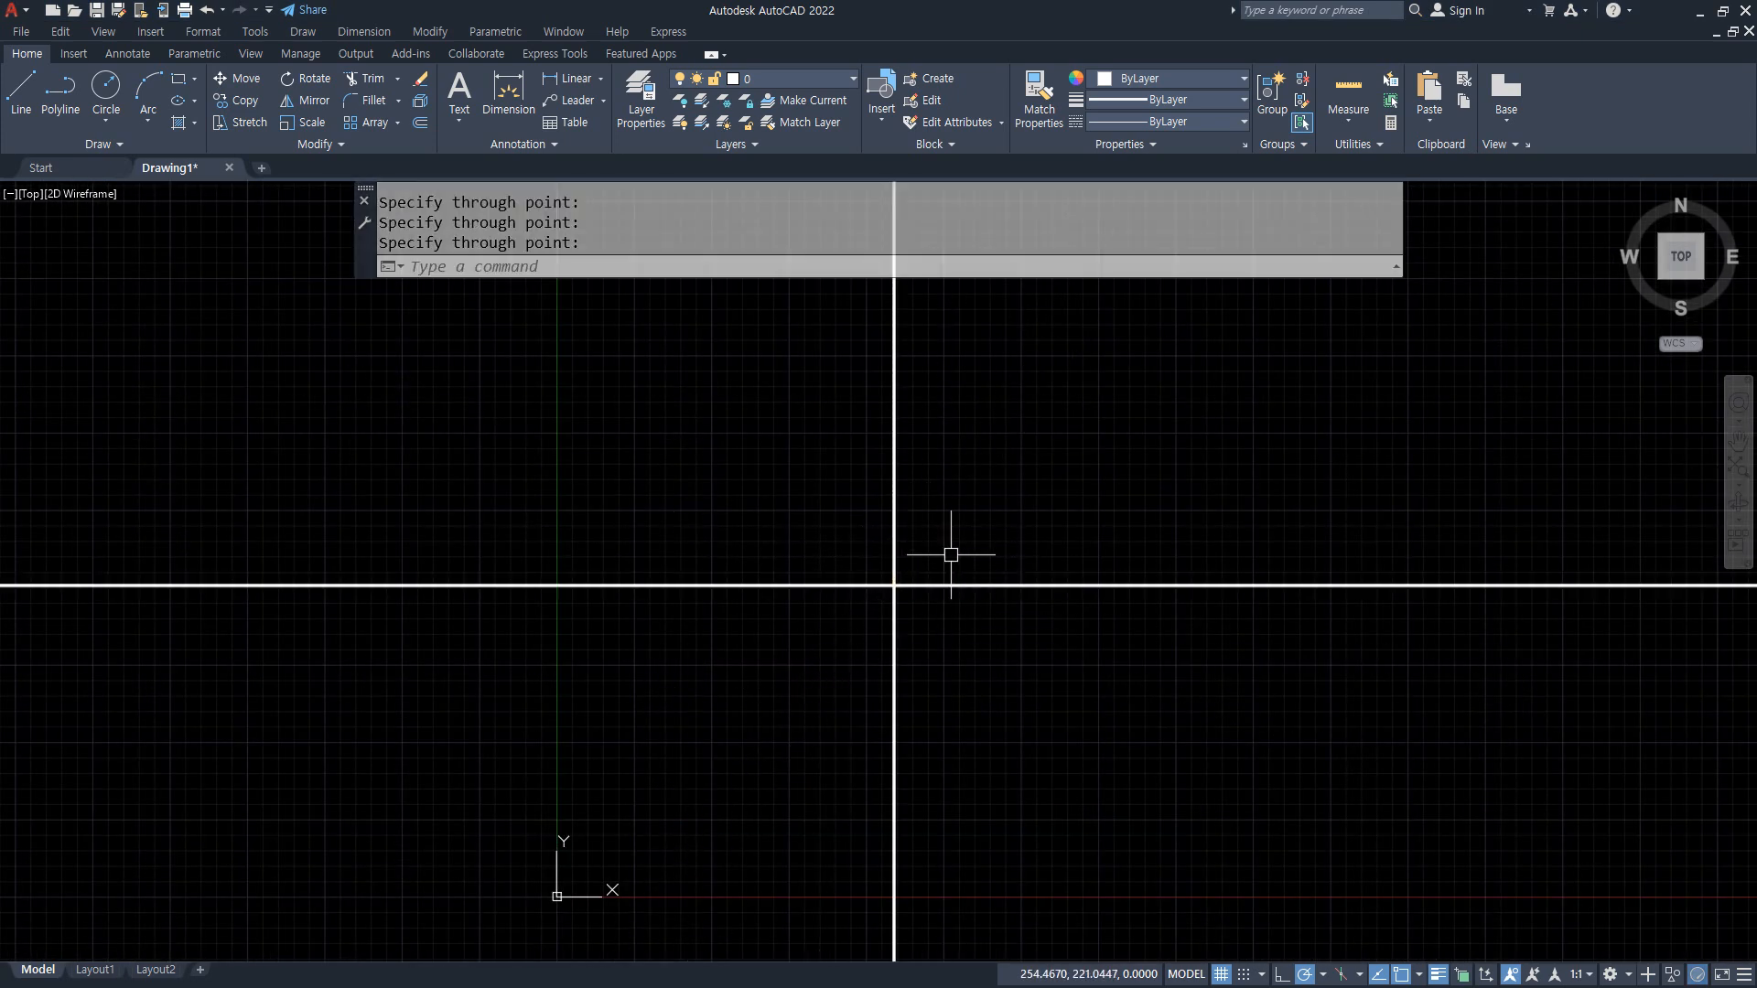
Step: Move both construction lines to the 중심 layer
left_click(949, 554)
left_click(840, 611)
left_click(839, 83)
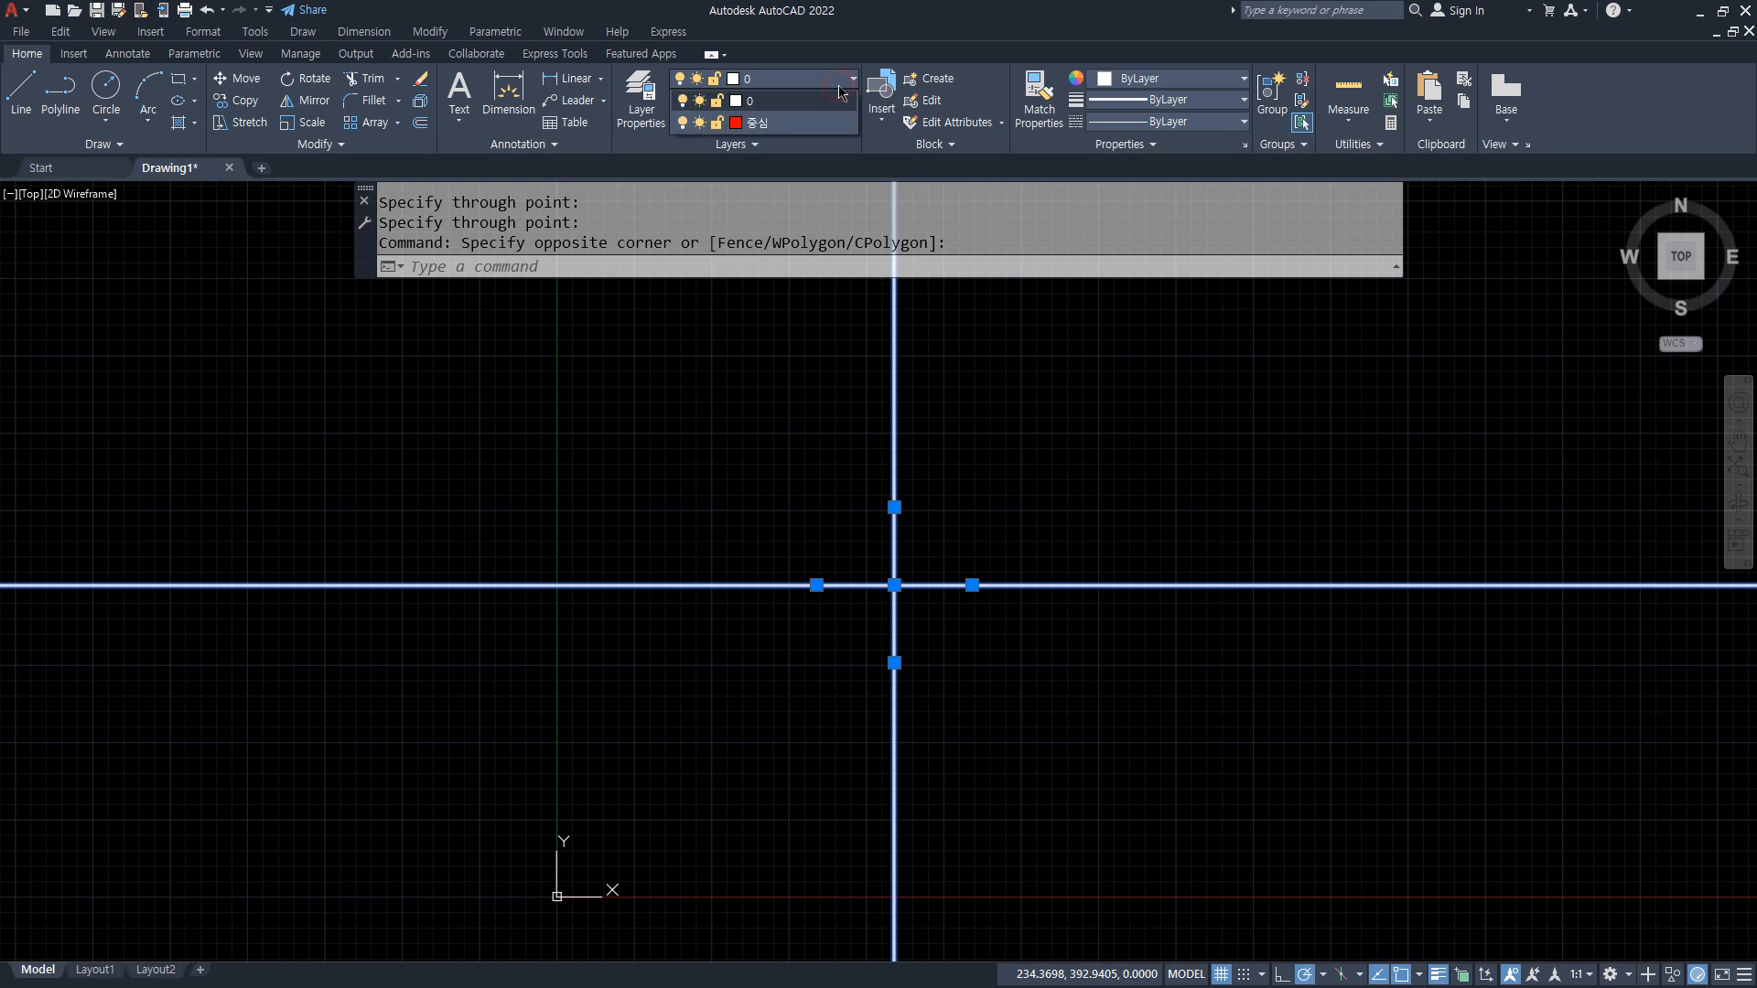
left_click(807, 125)
key("Escape")
Step: Draw two concentric circles with radii 30 and 50 centred on the intersection of the construction lines
scroll(863, 612, "up", 2)
scroll(862, 612, "up", 3)
middle_click_drag(1082, 436, 787, 595)
type("c")
key("Return")
left_click(747, 590)
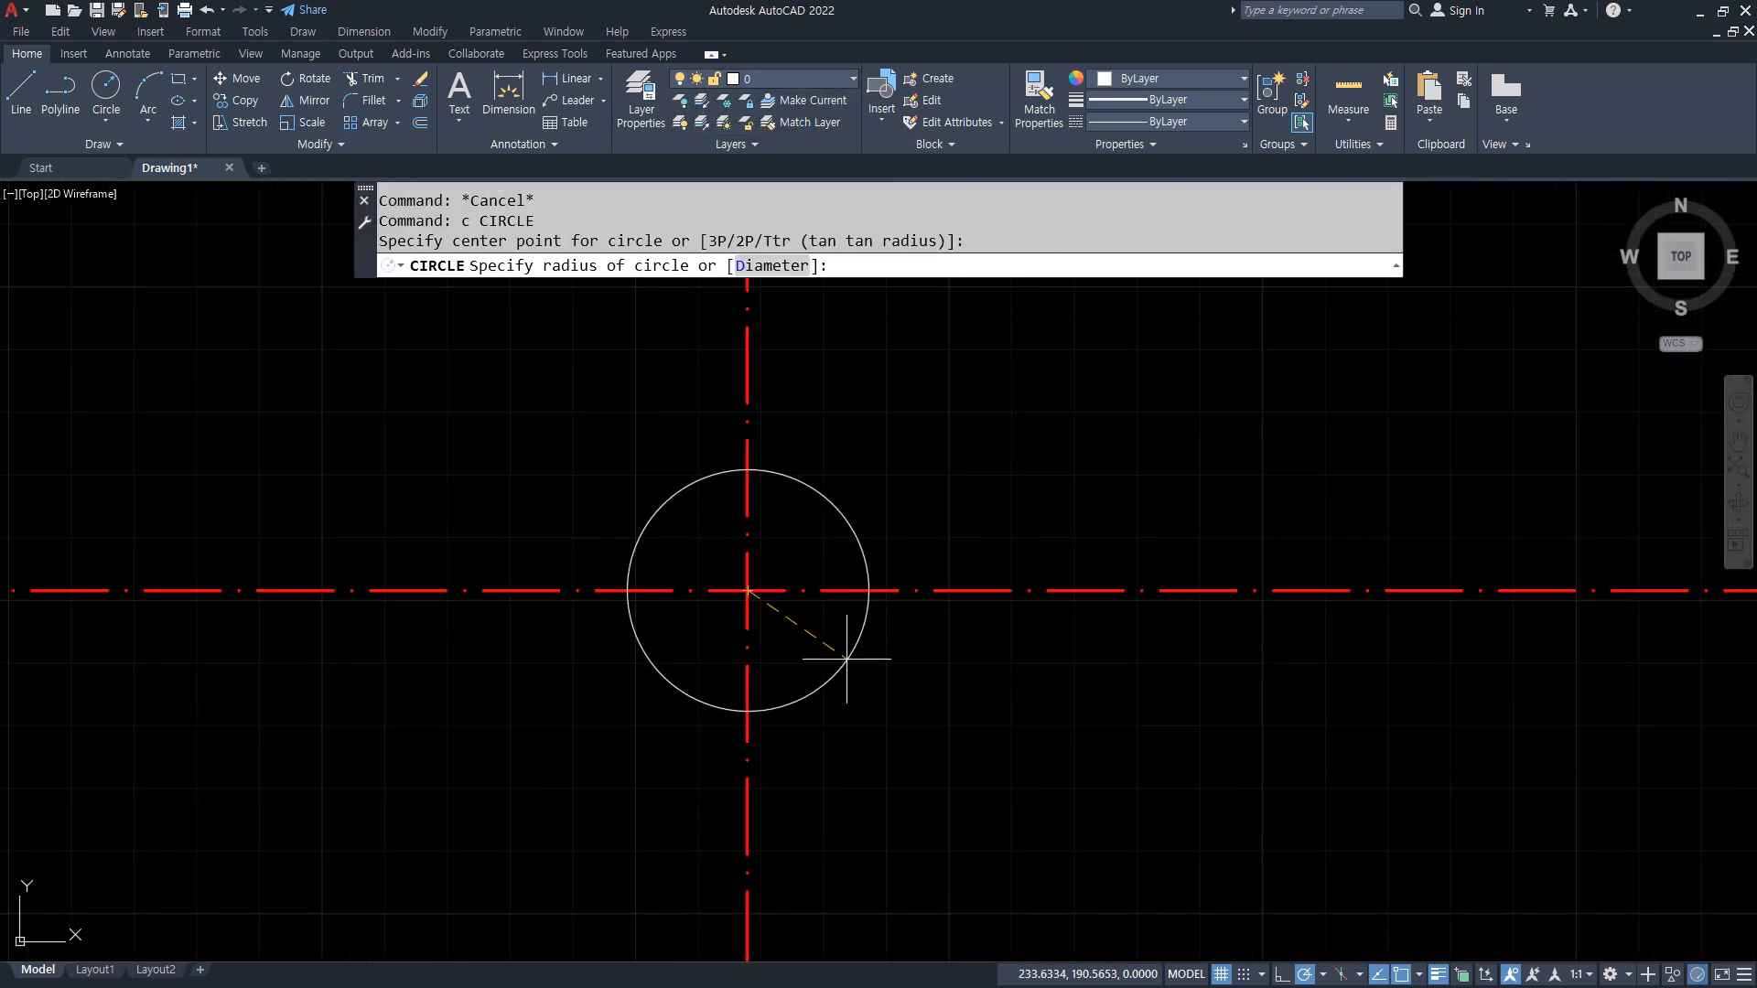
type("30")
key("Return")
key("Return")
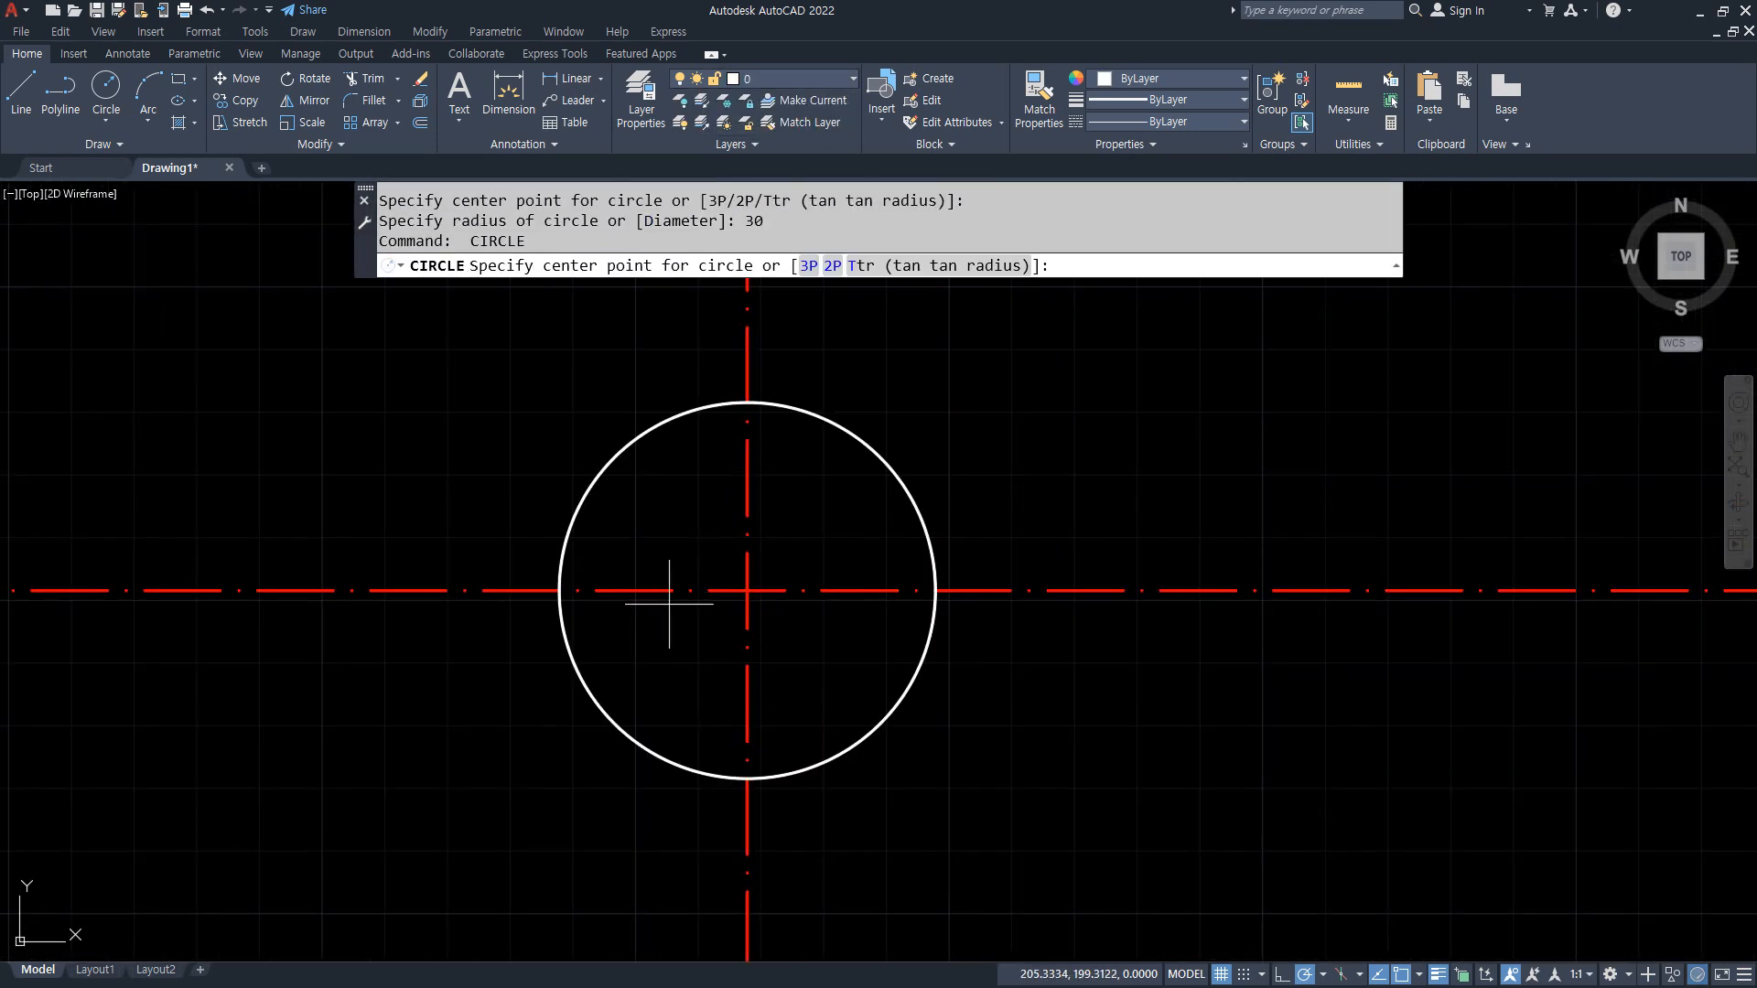
left_click(748, 590)
type("50")
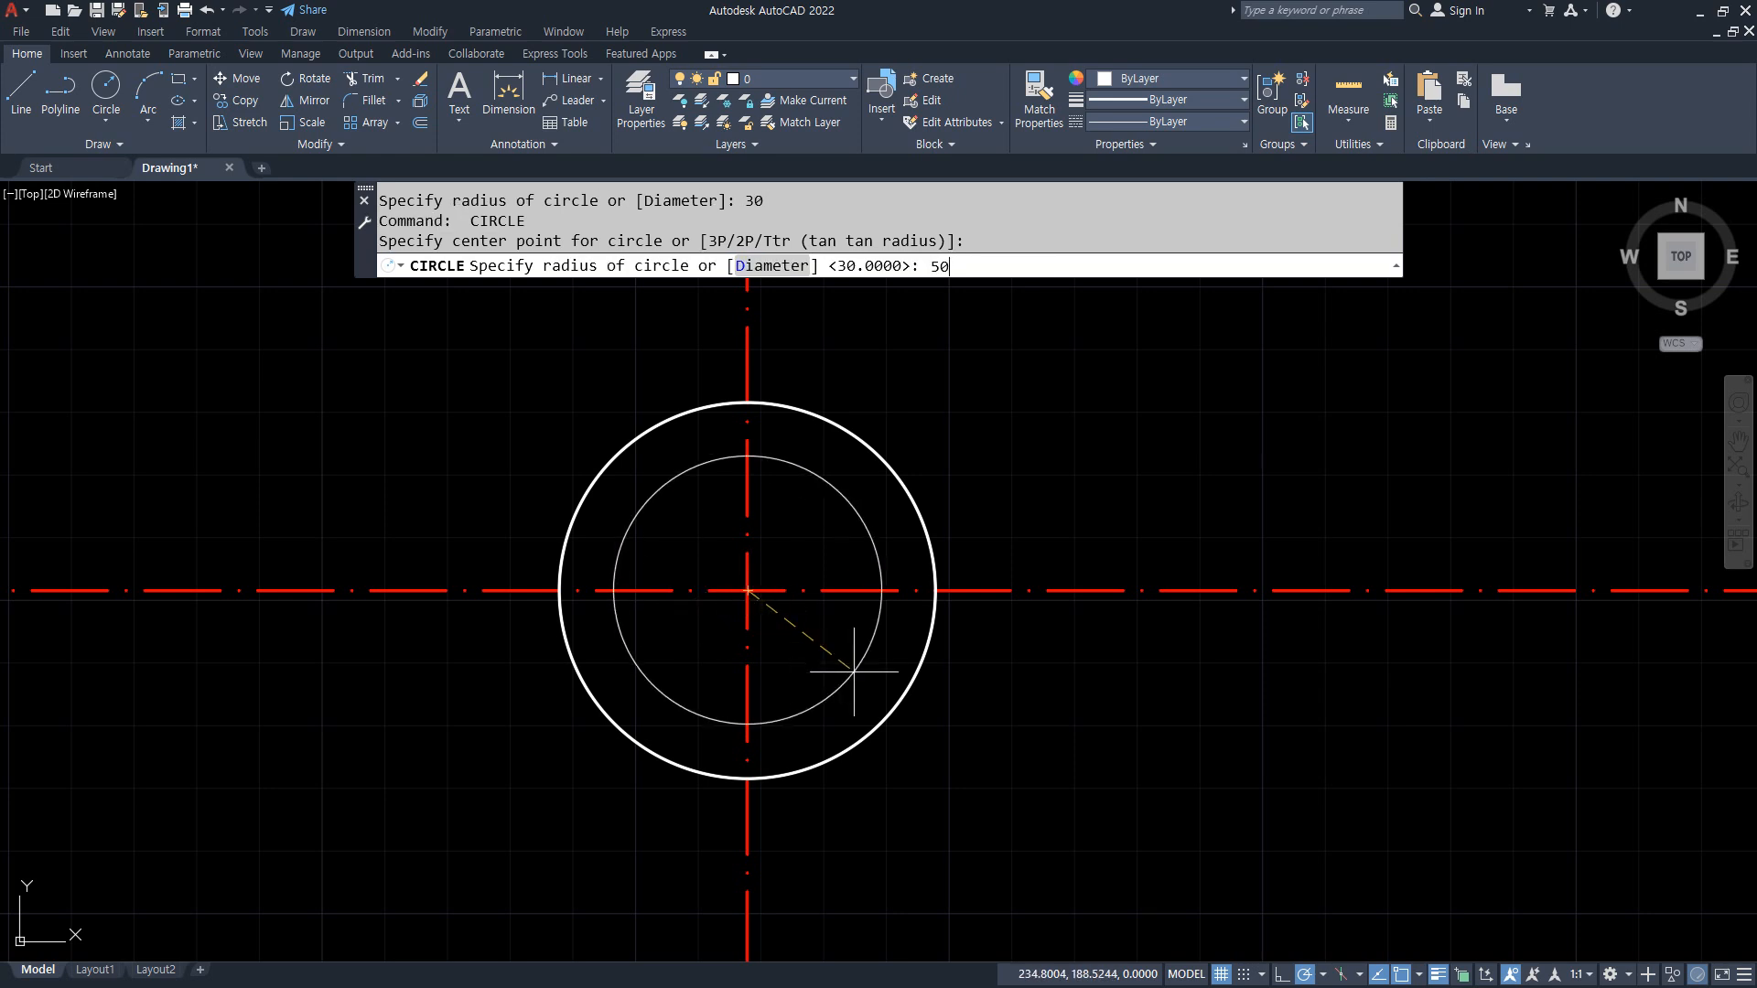
key("Return")
Step: Trim the horizontal centerline to the outer circle and cut out the vertical centerline's segments between the two circles
type("tr")
key("Return")
left_click(1114, 590)
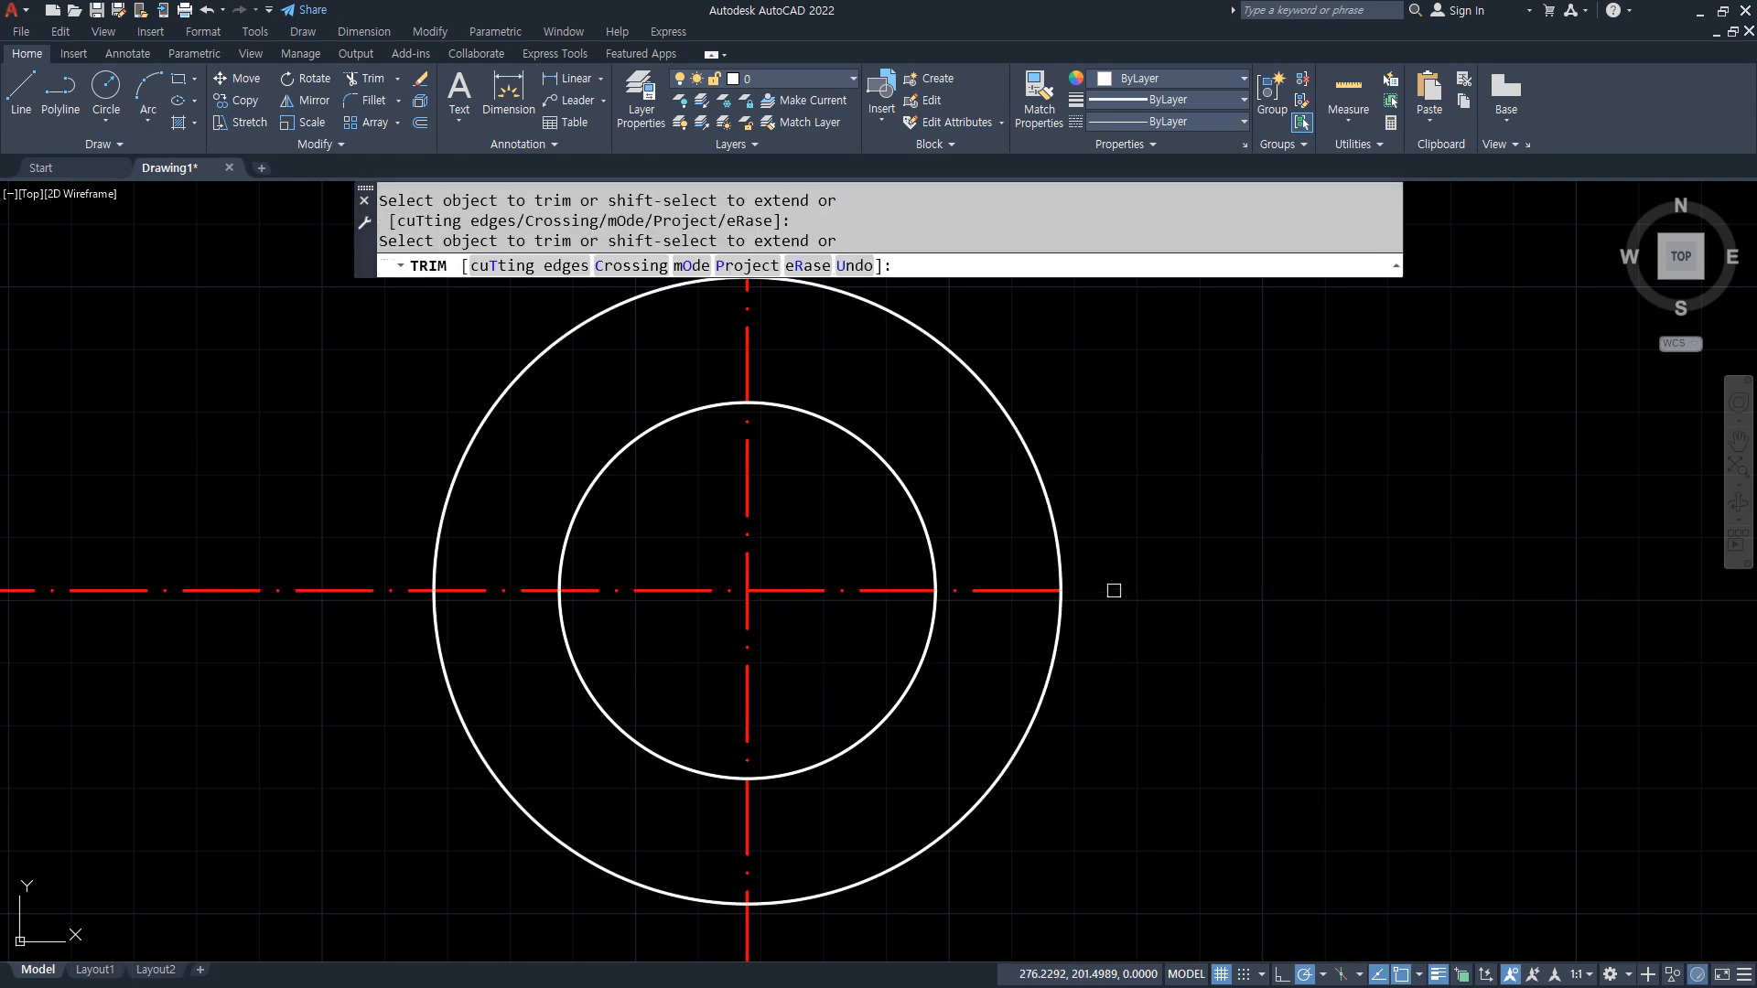
left_click(382, 595)
left_click(743, 361)
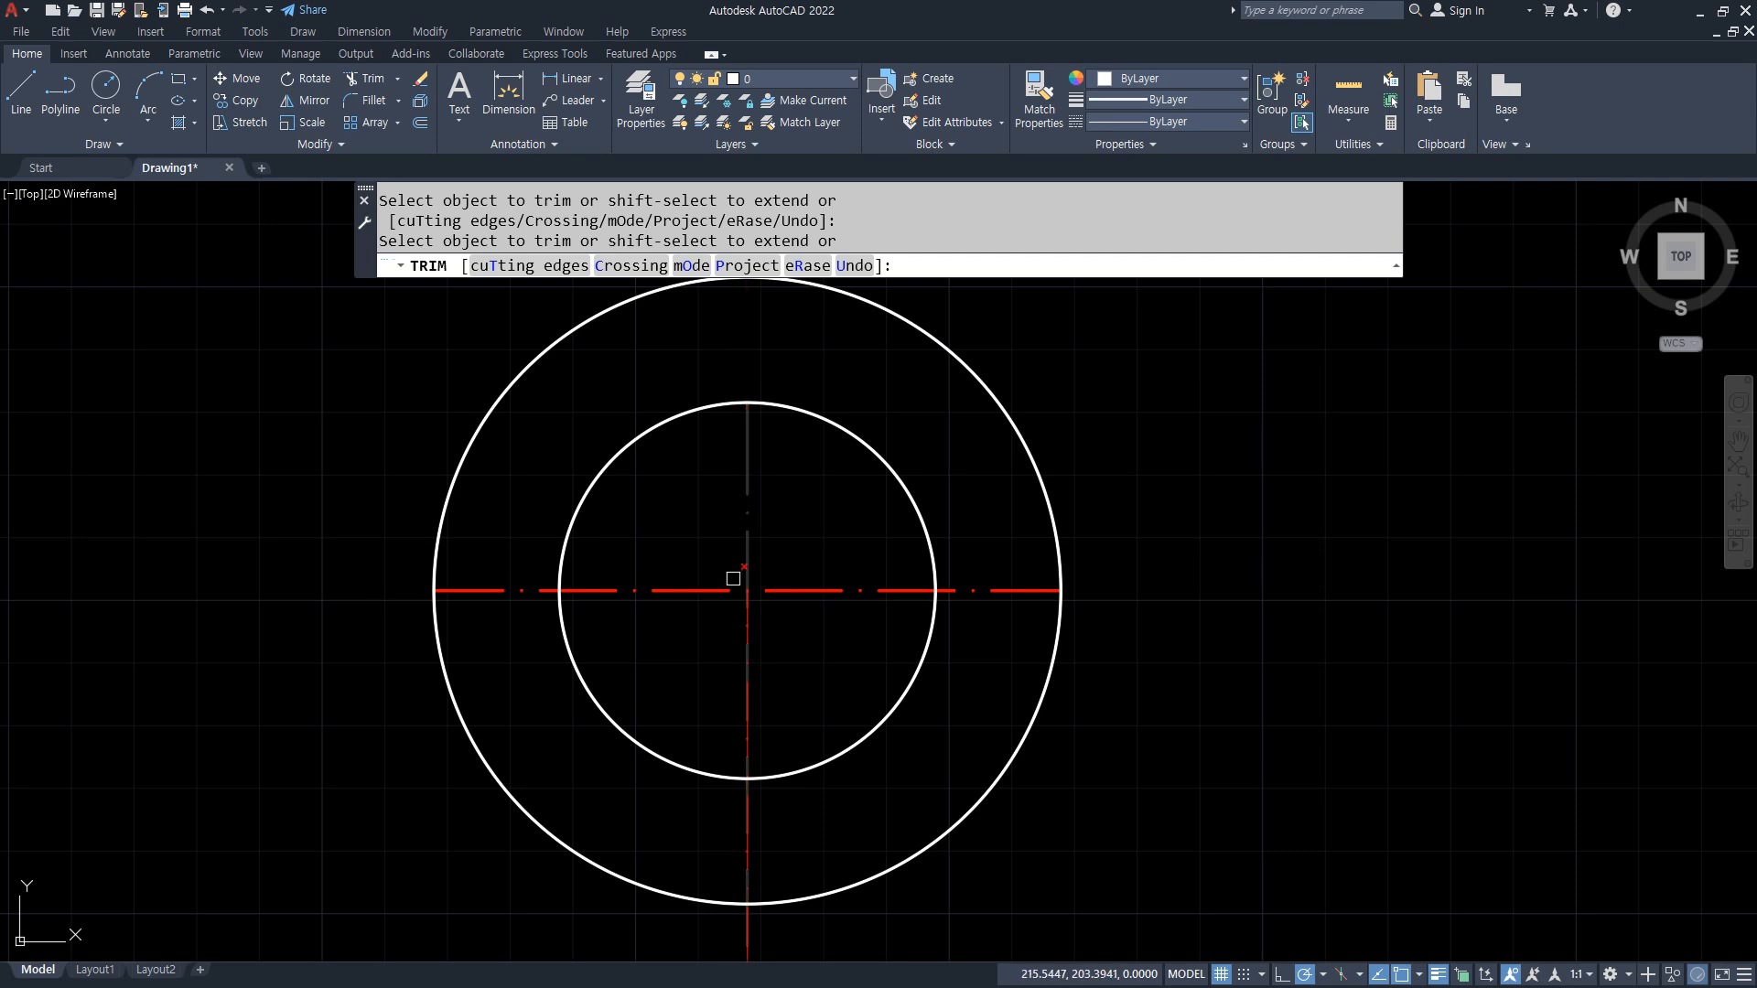
left_click(752, 825)
key("Escape")
left_click(690, 847)
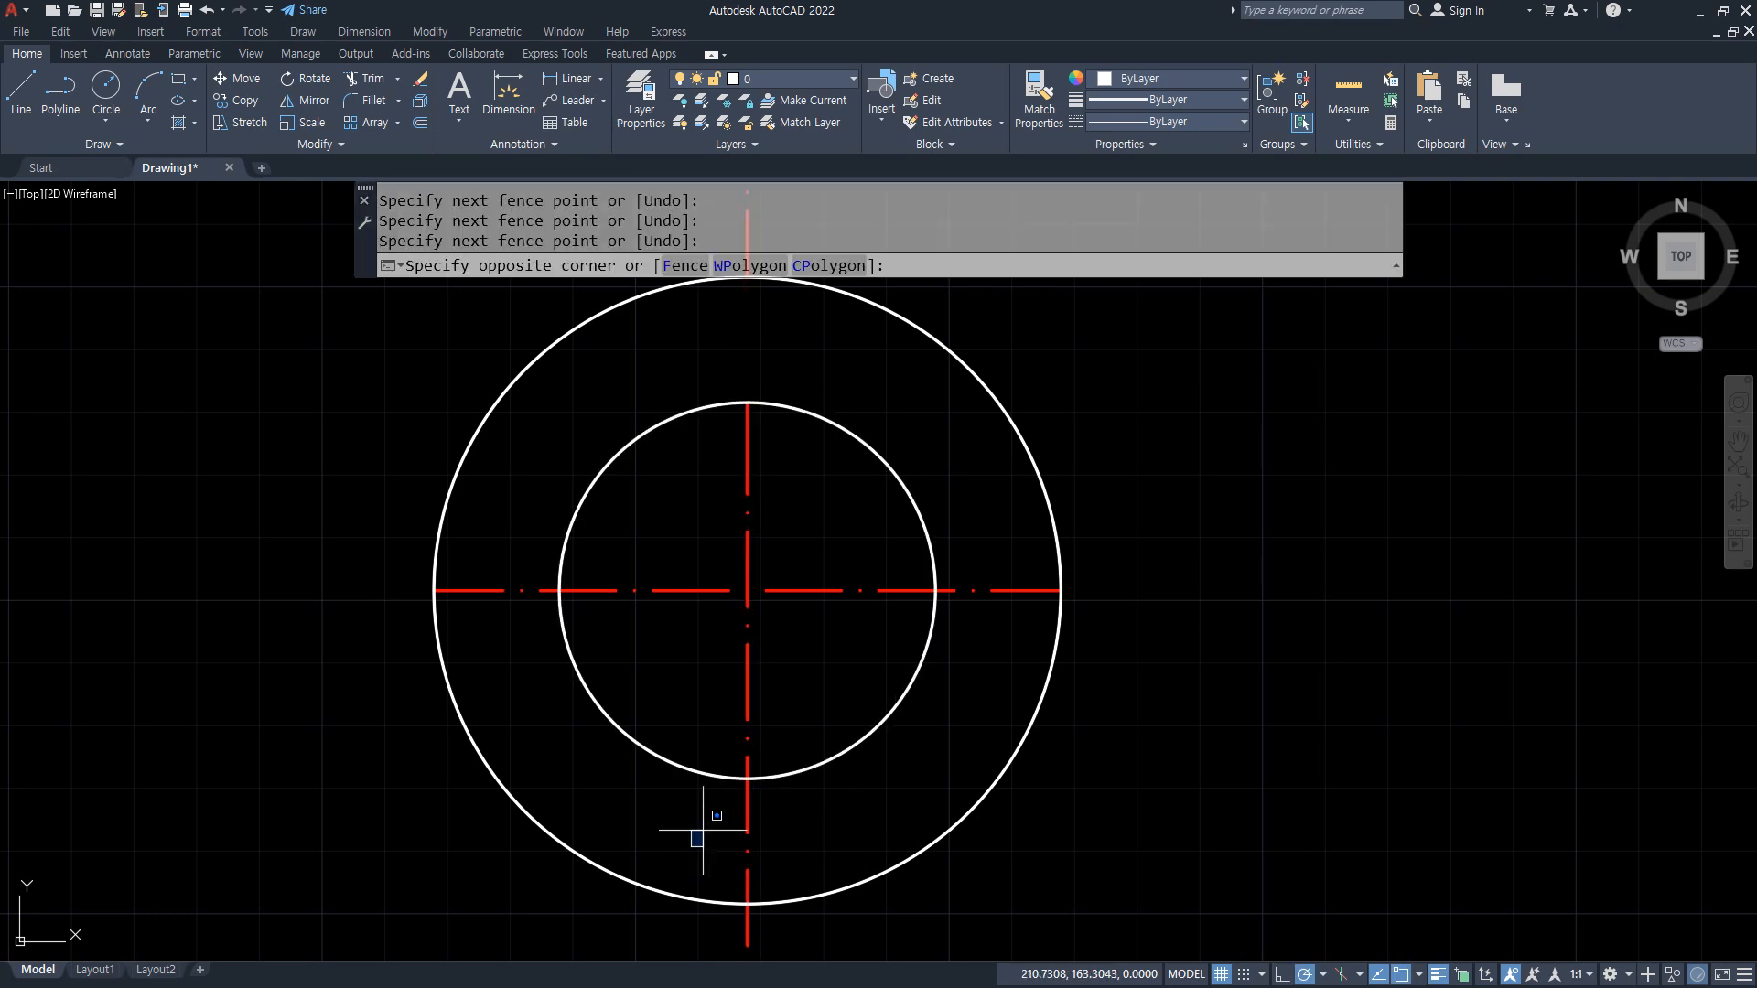
left_click(746, 814)
key("Escape")
type("tr")
key("Return")
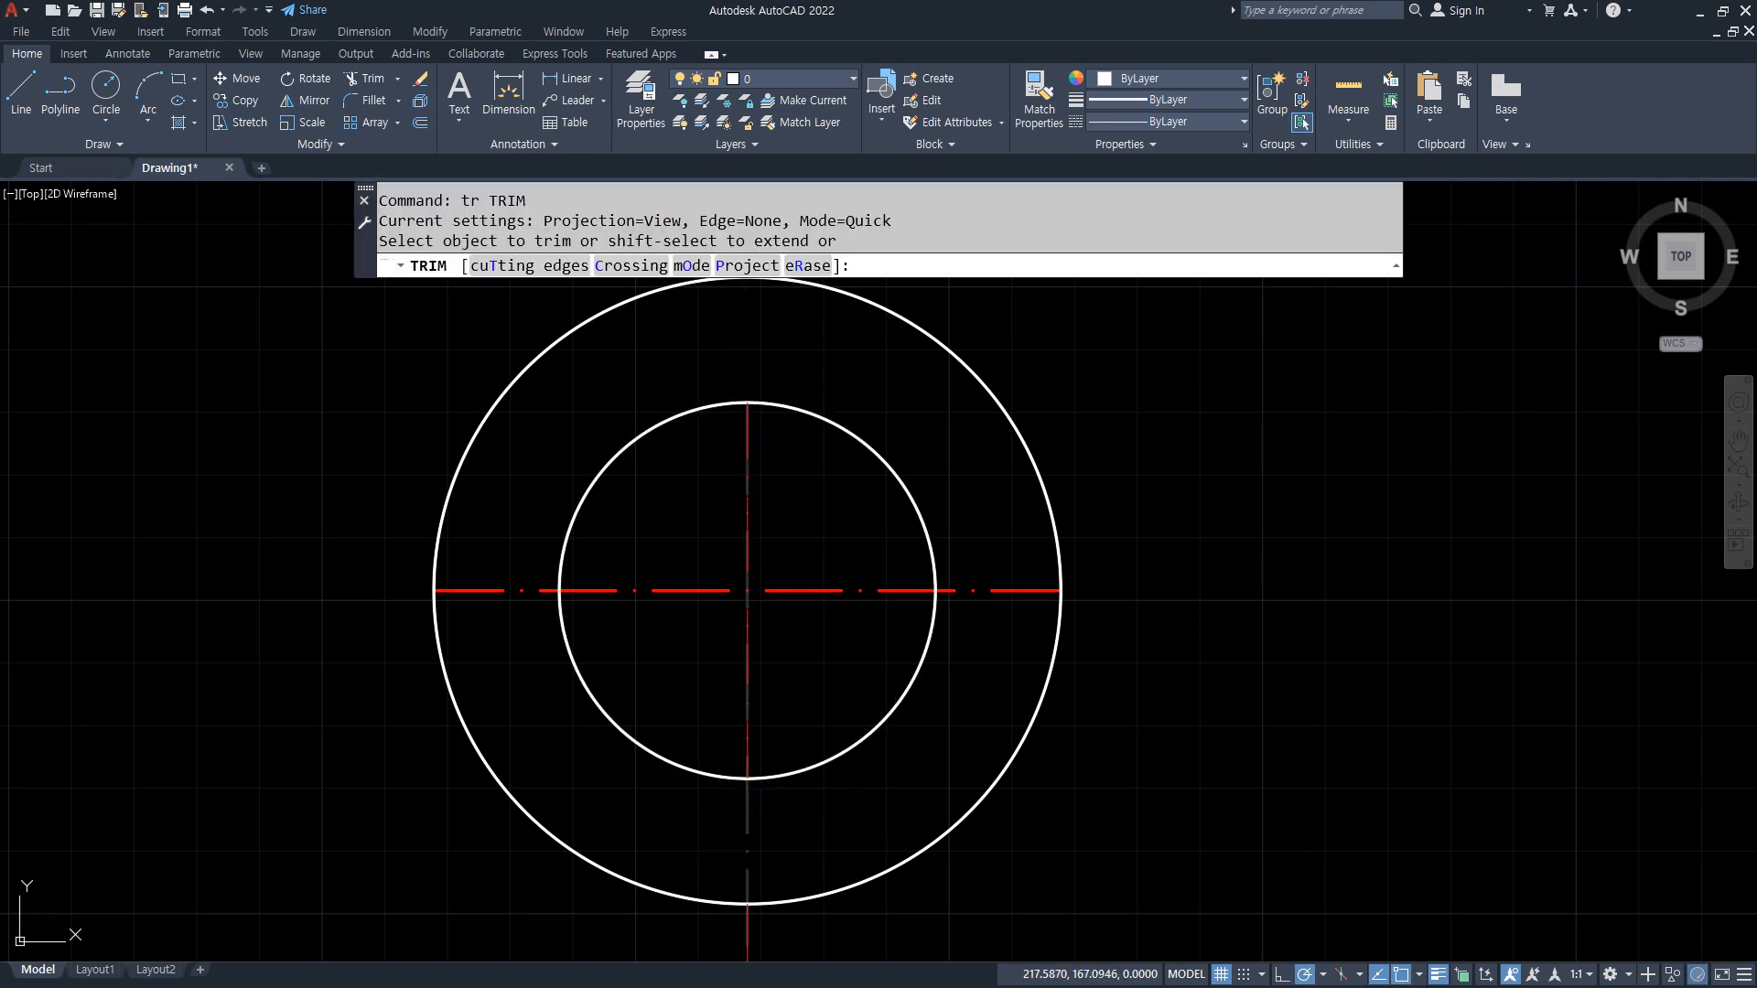
key("Return")
Step: Erase both circles and the leftover outer pieces of the vertical centerline
left_click(1027, 843)
left_click(831, 697)
type("e")
key("Return")
scroll(830, 712, "down", 2)
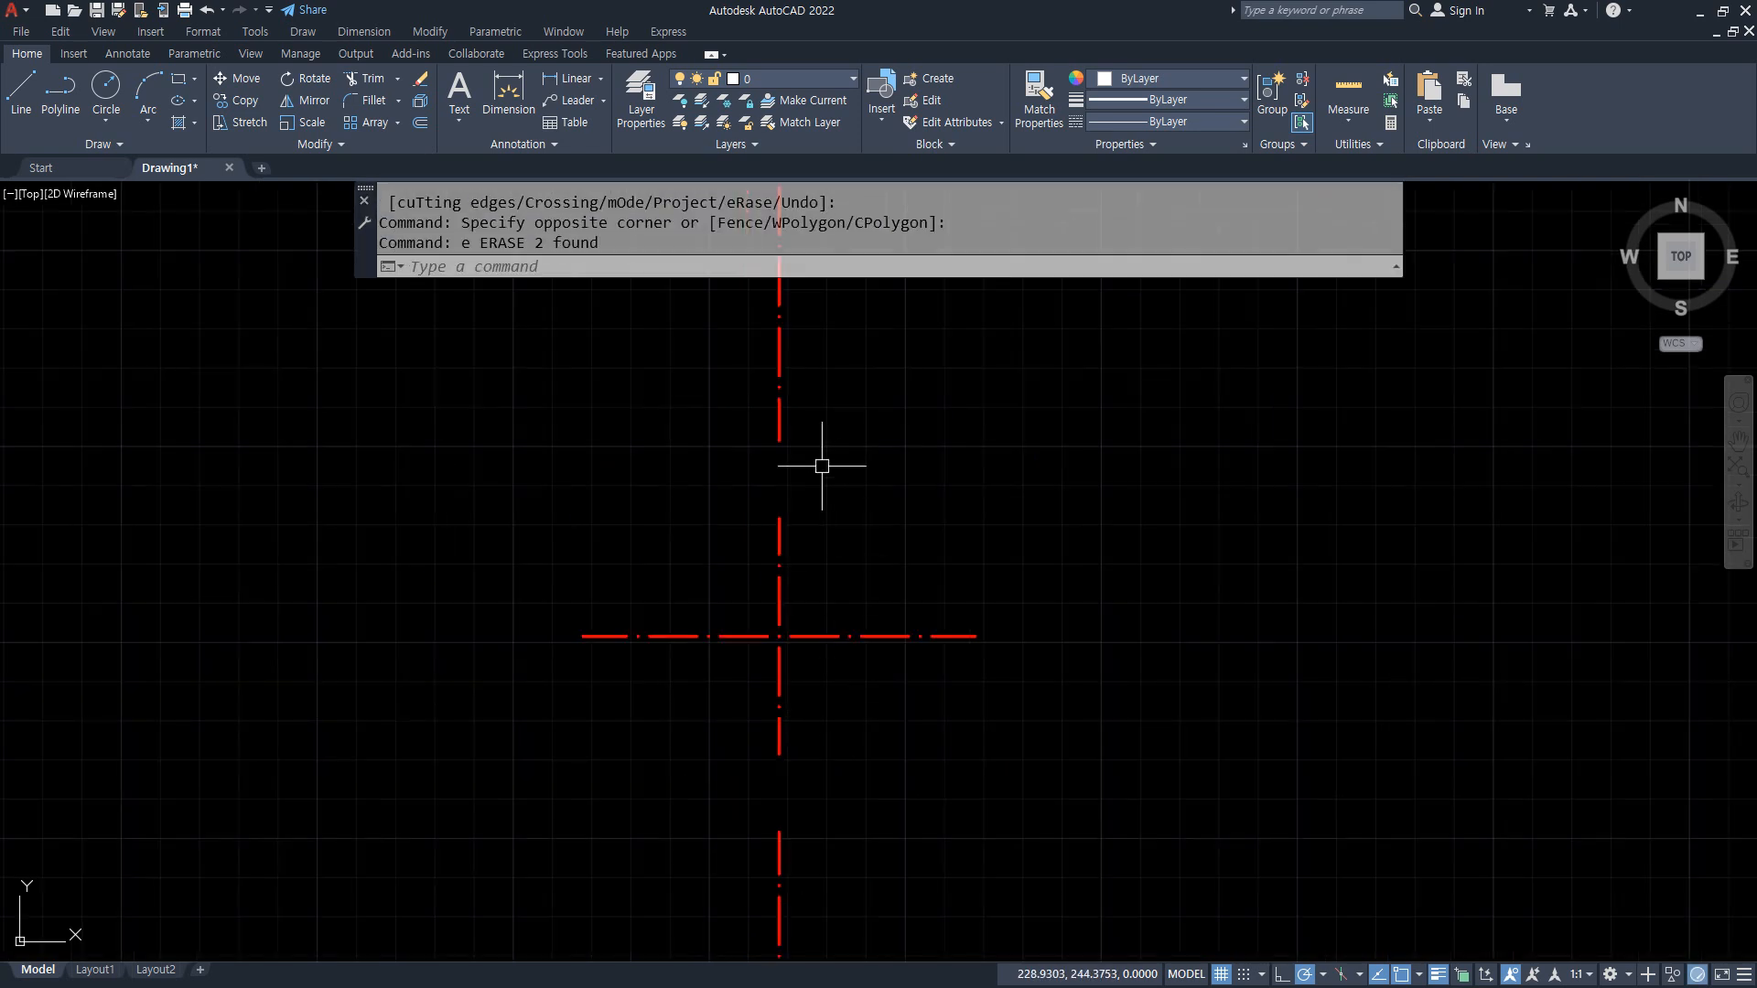
left_click(779, 382)
left_click(778, 884)
type("e")
key("Return")
Step: Add linear dimensions for the full lengths of the vertical and horizontal centerlines
scroll(828, 631, "up", 2)
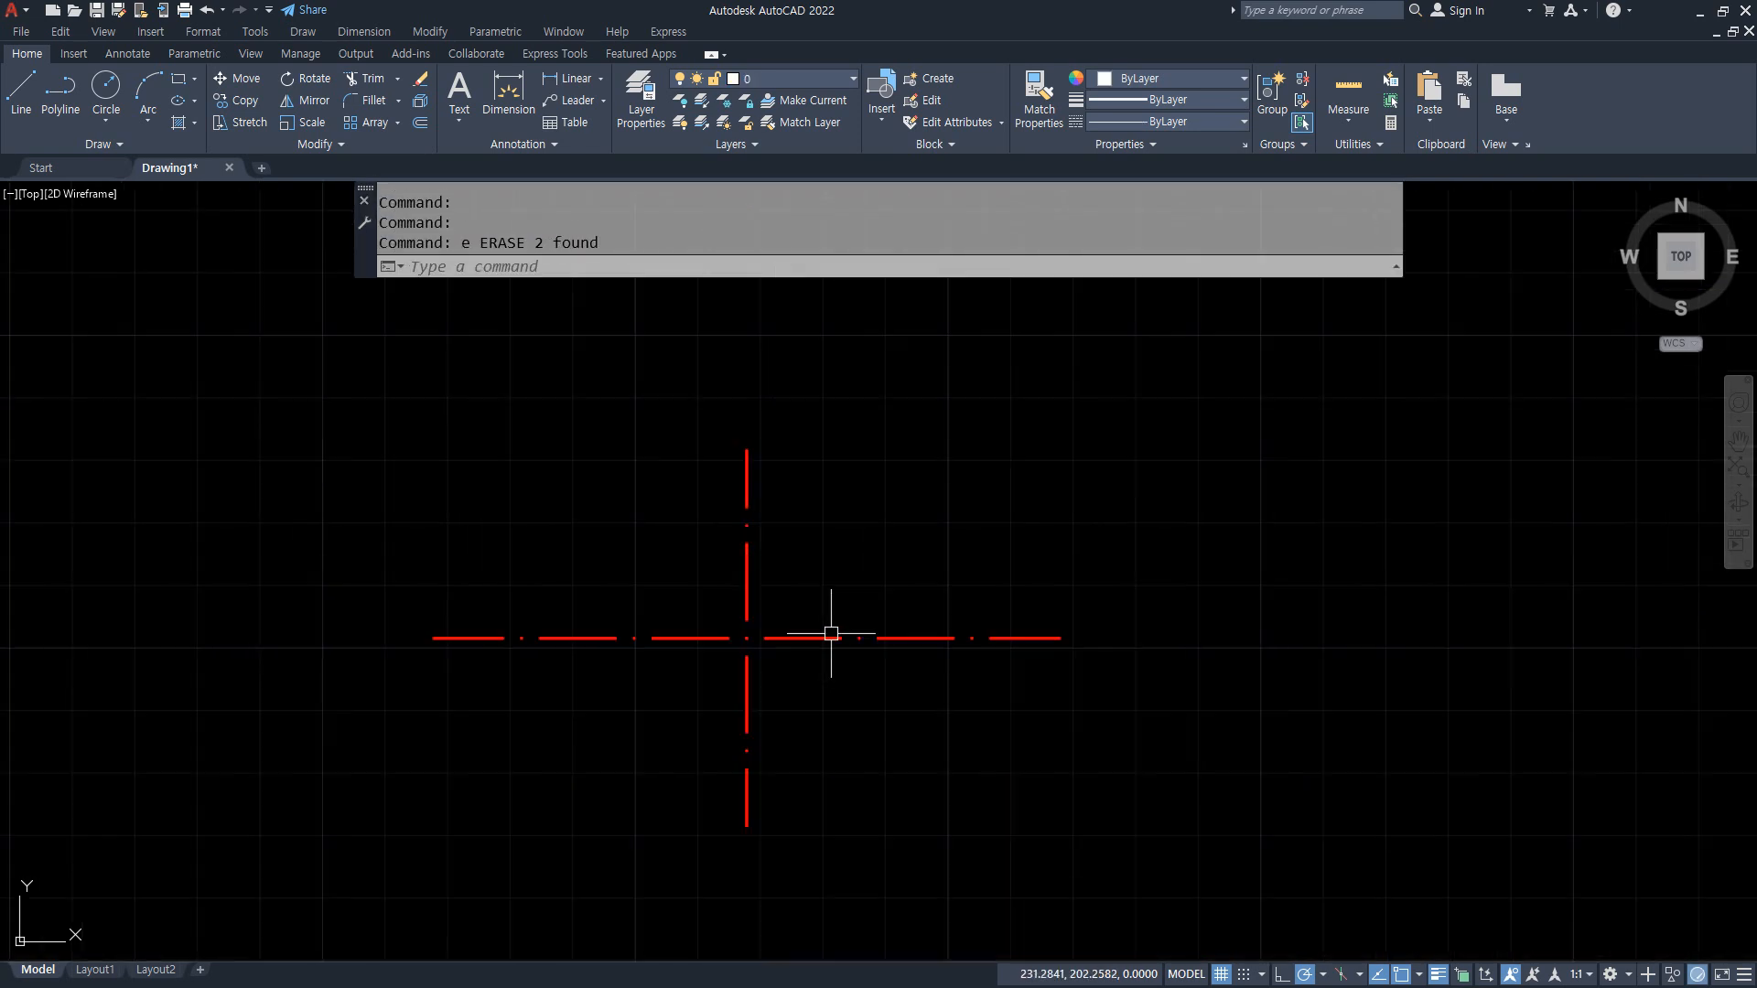
left_click(573, 78)
left_click(747, 451)
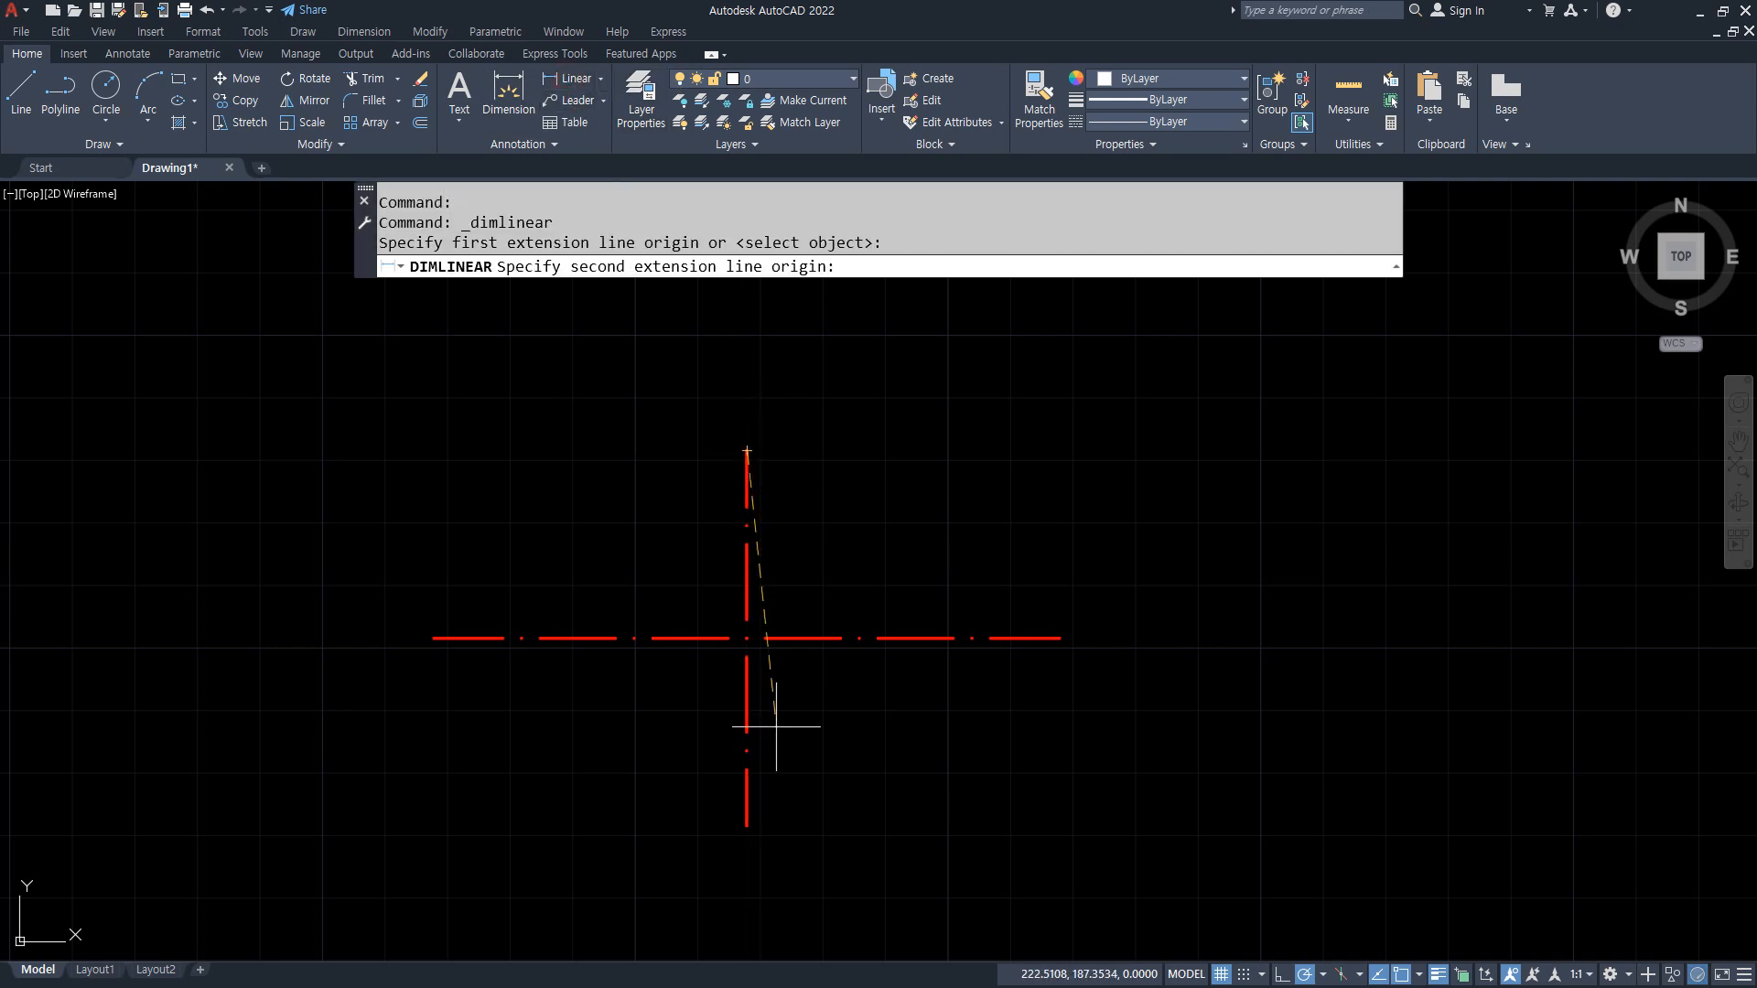
left_click(747, 825)
left_click(1230, 710)
key("Return")
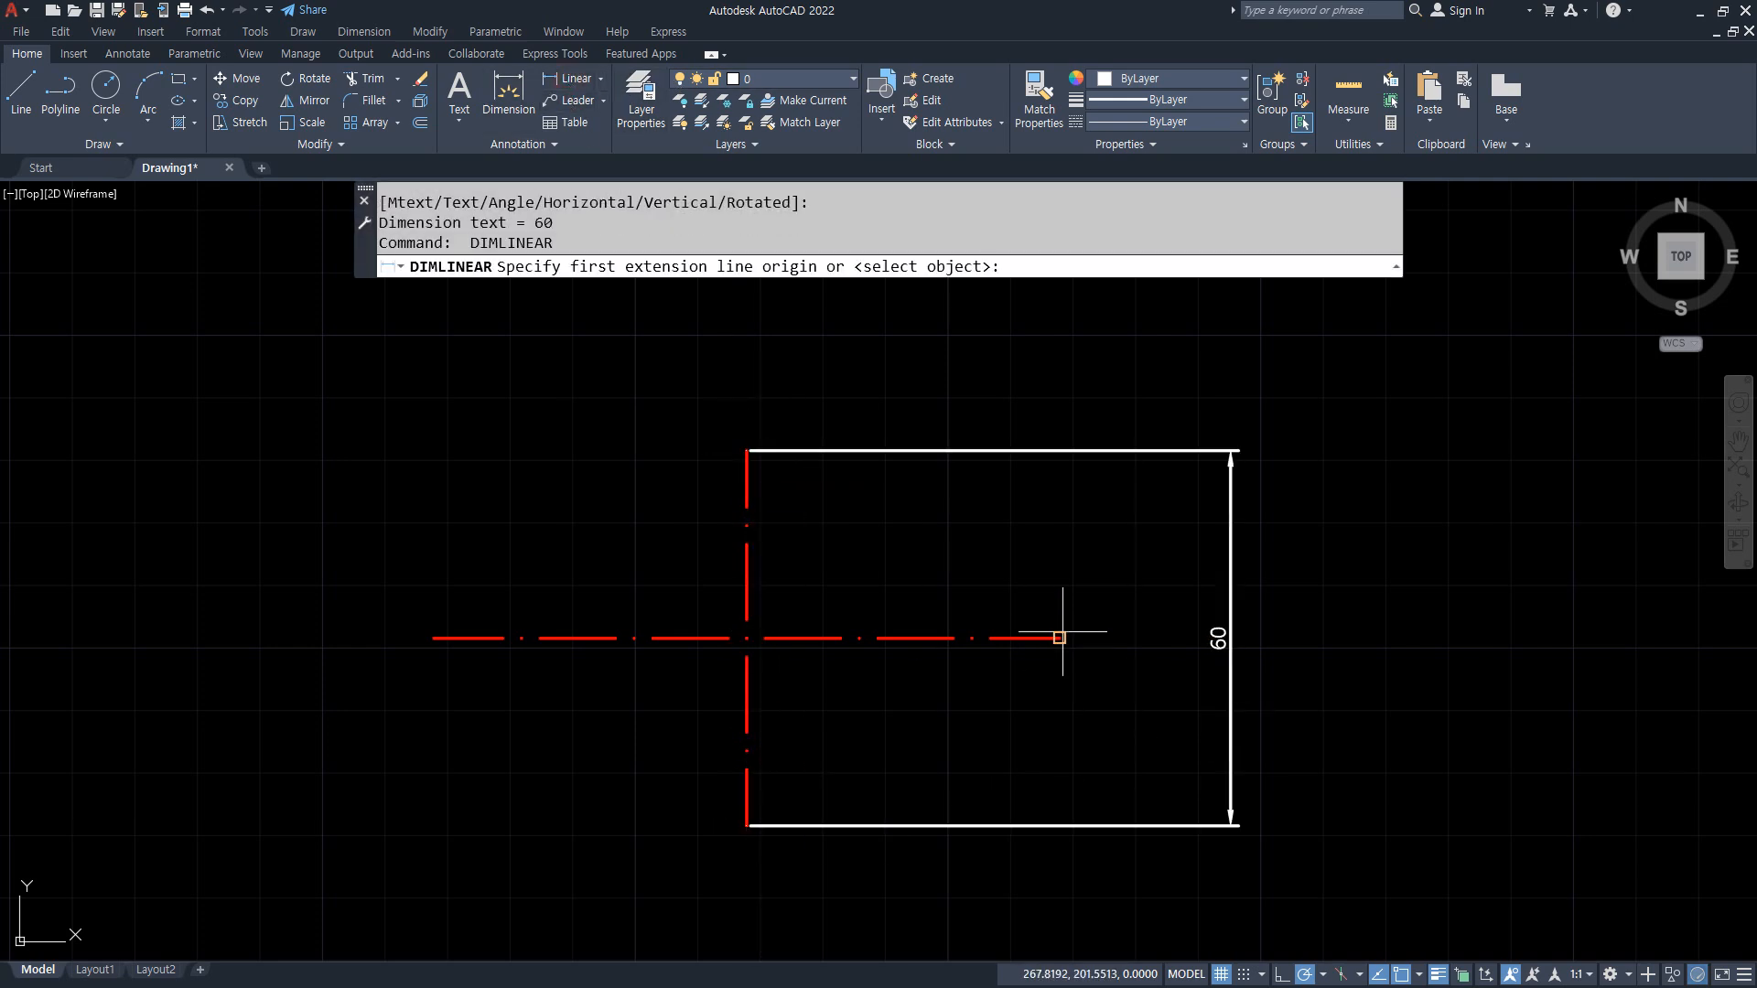
left_click(1059, 638)
left_click(434, 635)
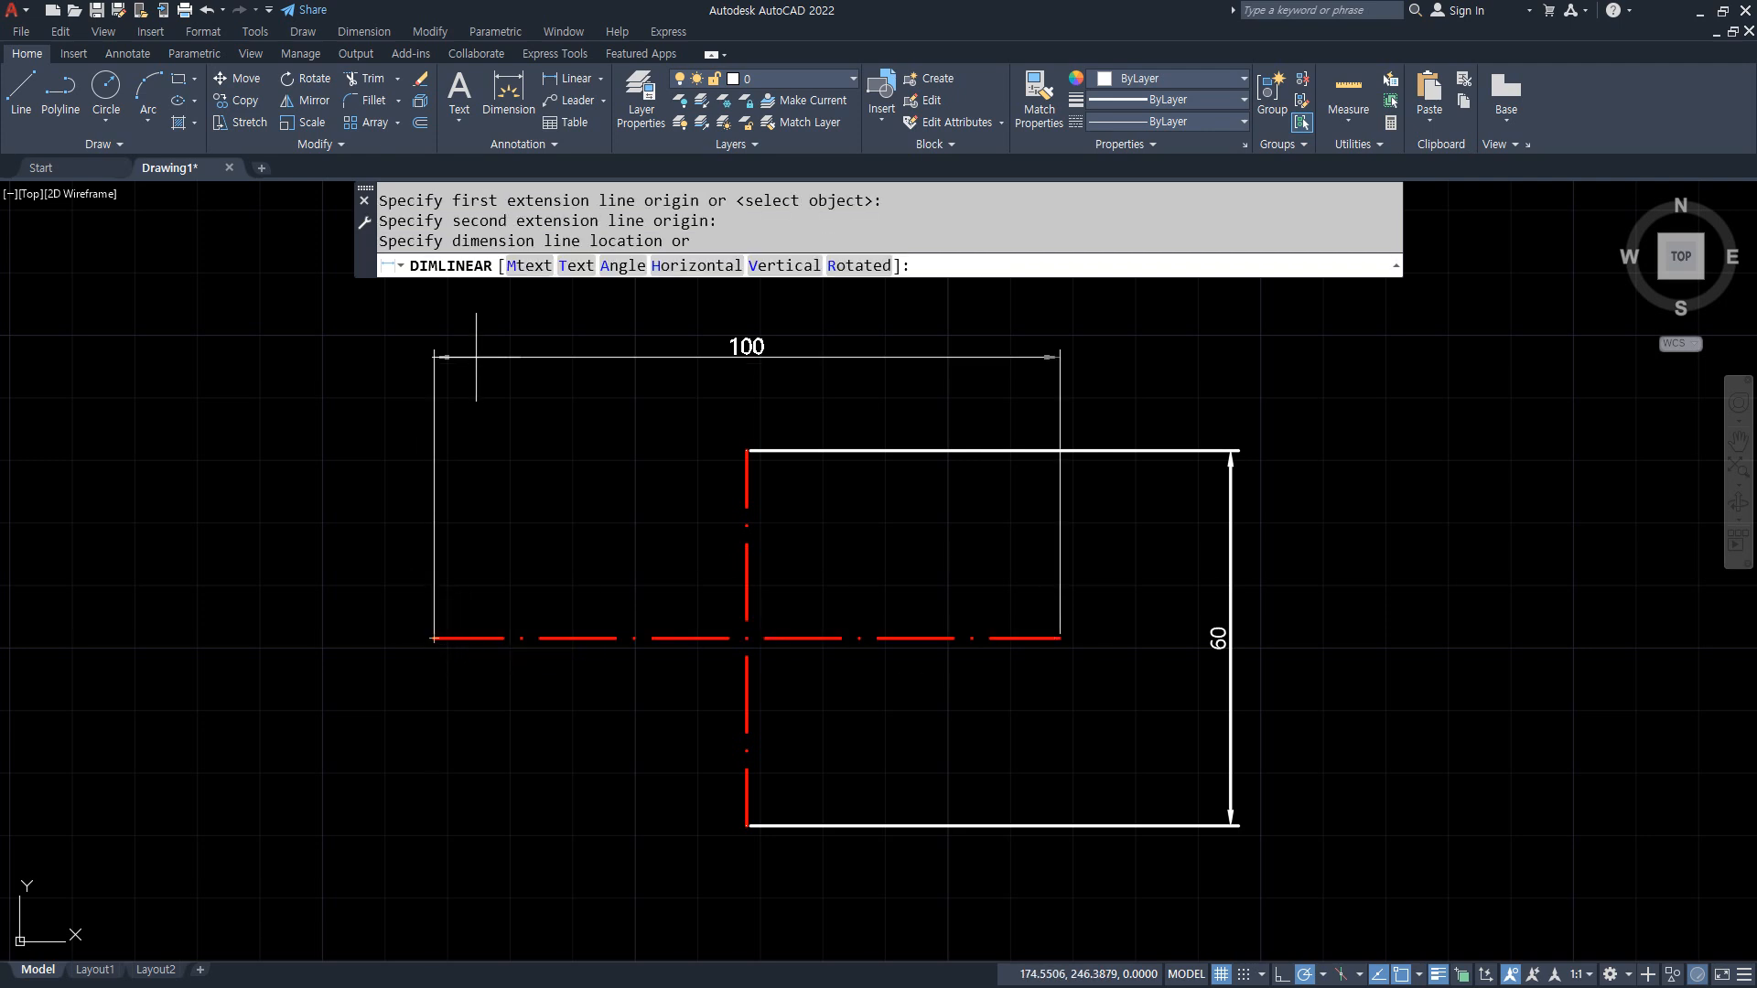
left_click(439, 392)
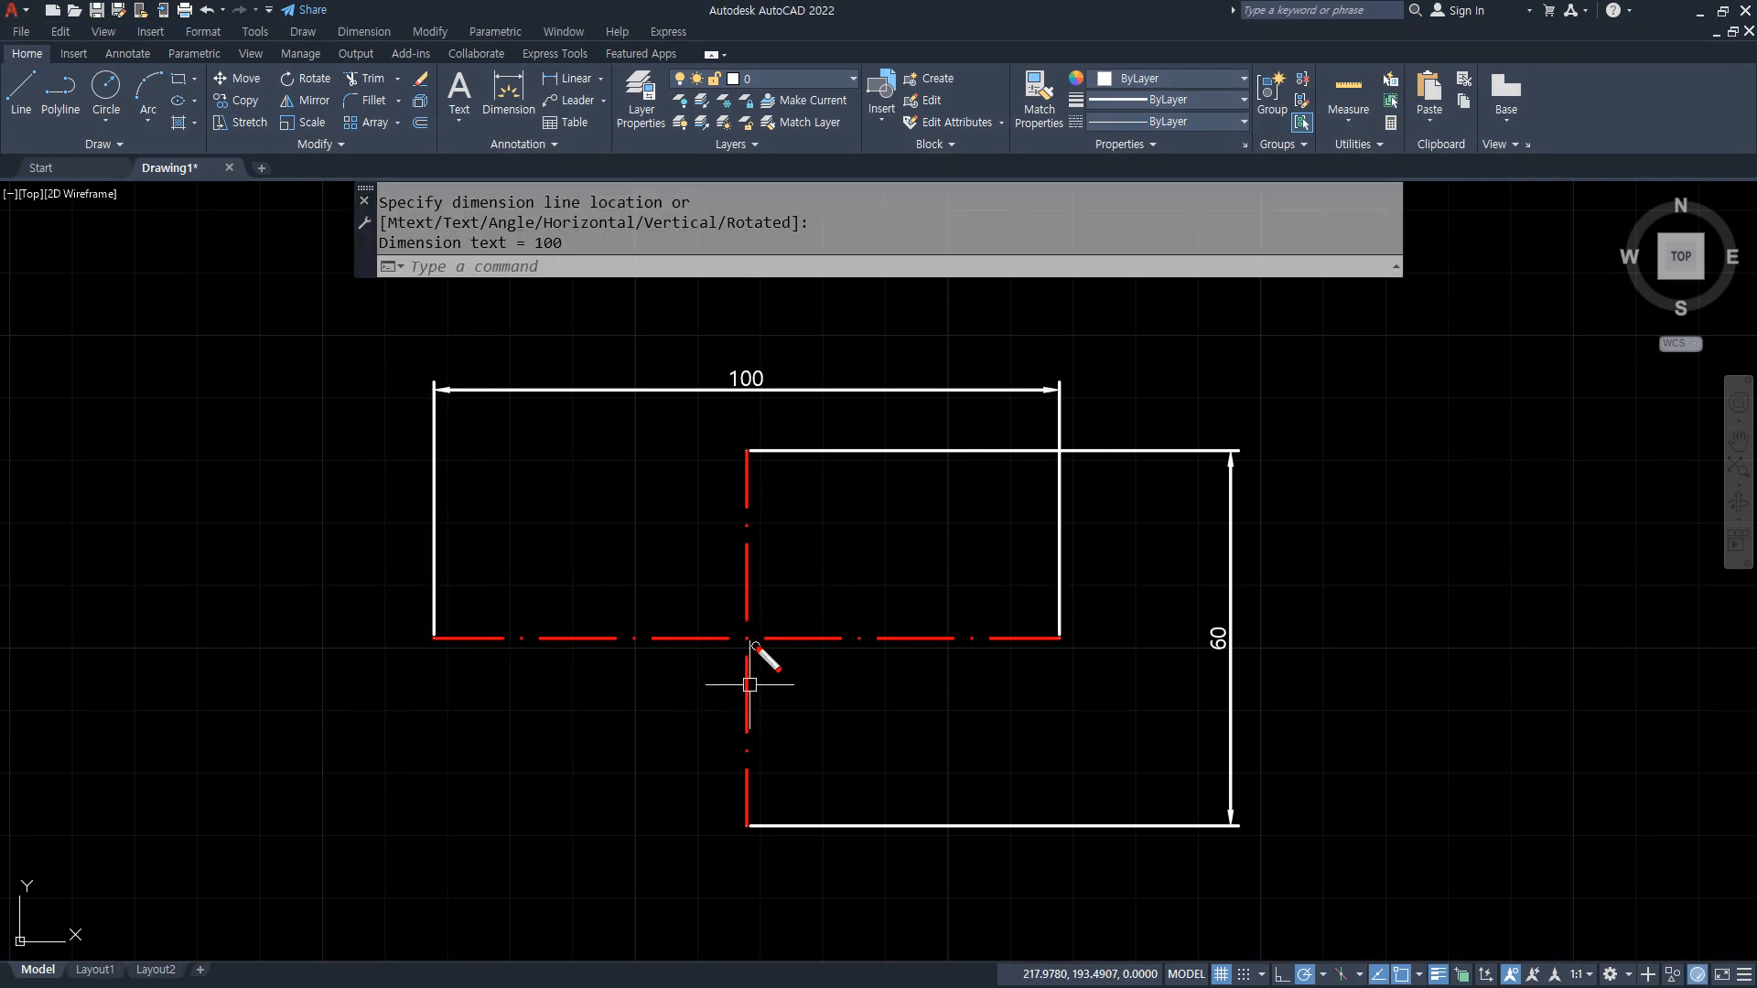
Step: Erase both full-length centerline dimensions
left_click(1097, 496)
left_click(973, 413)
type("e")
key("Return")
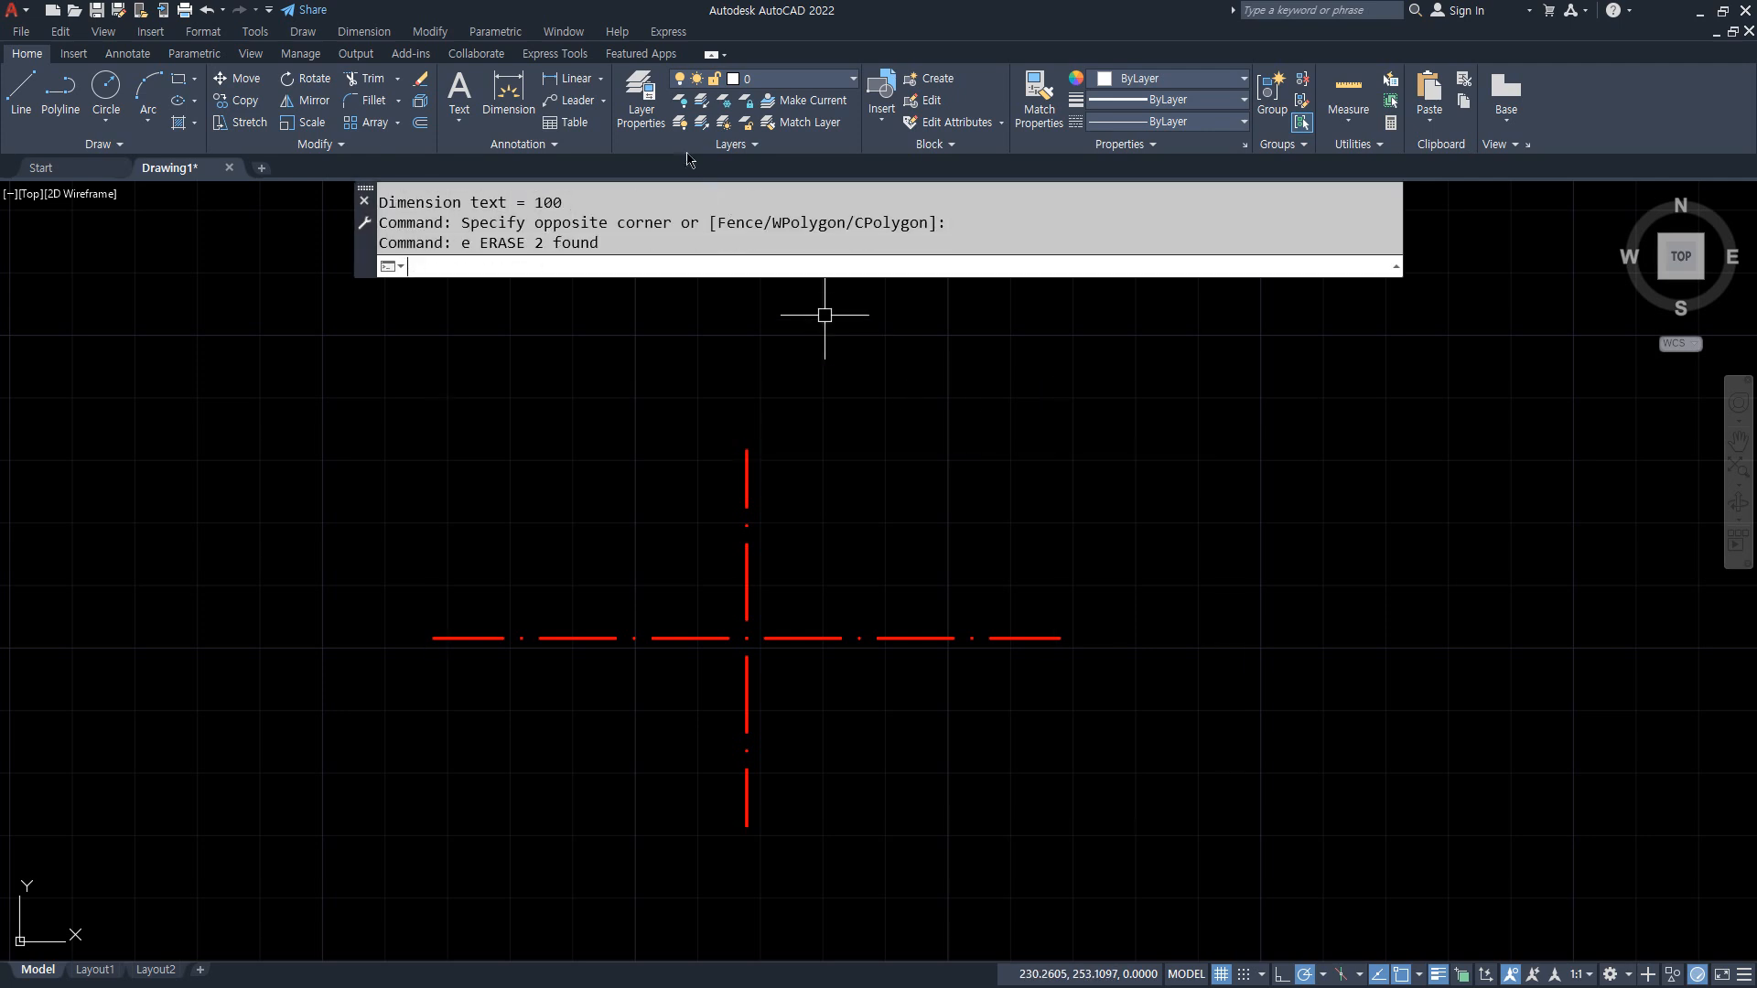
Step: Add horizontal and vertical linear dimensions between the vertical centerline's upper end and the horizontal centerline's right end
left_click(567, 79)
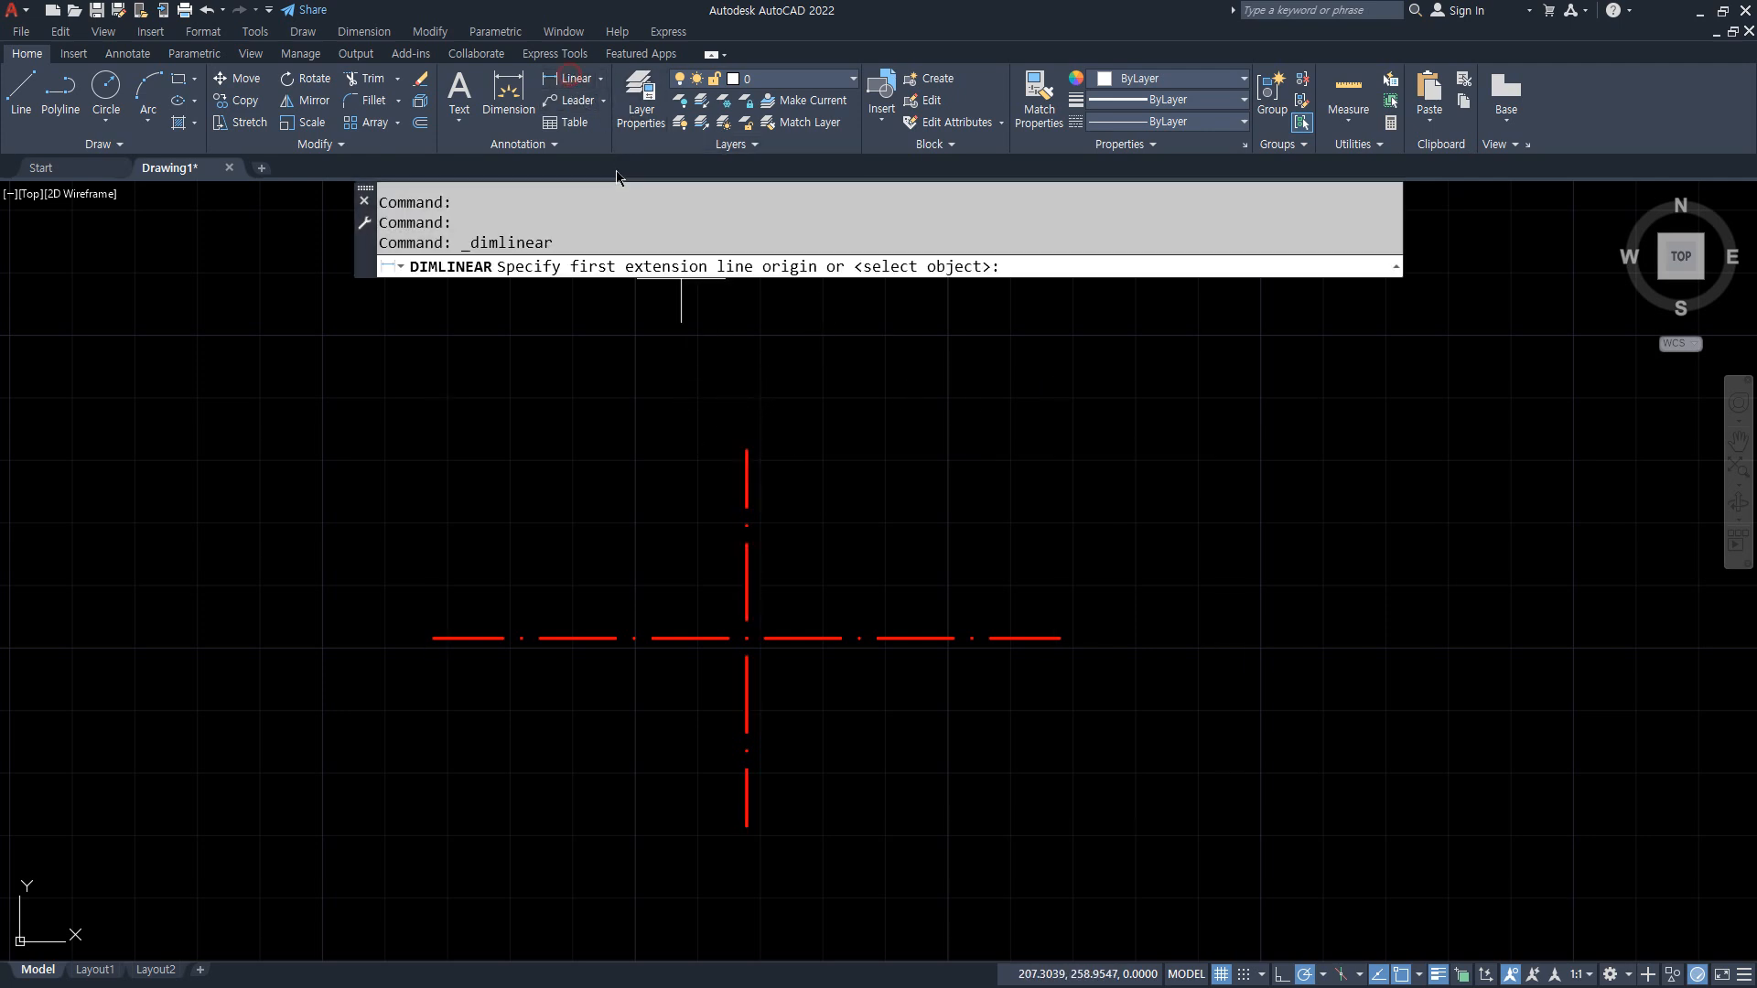
left_click(747, 450)
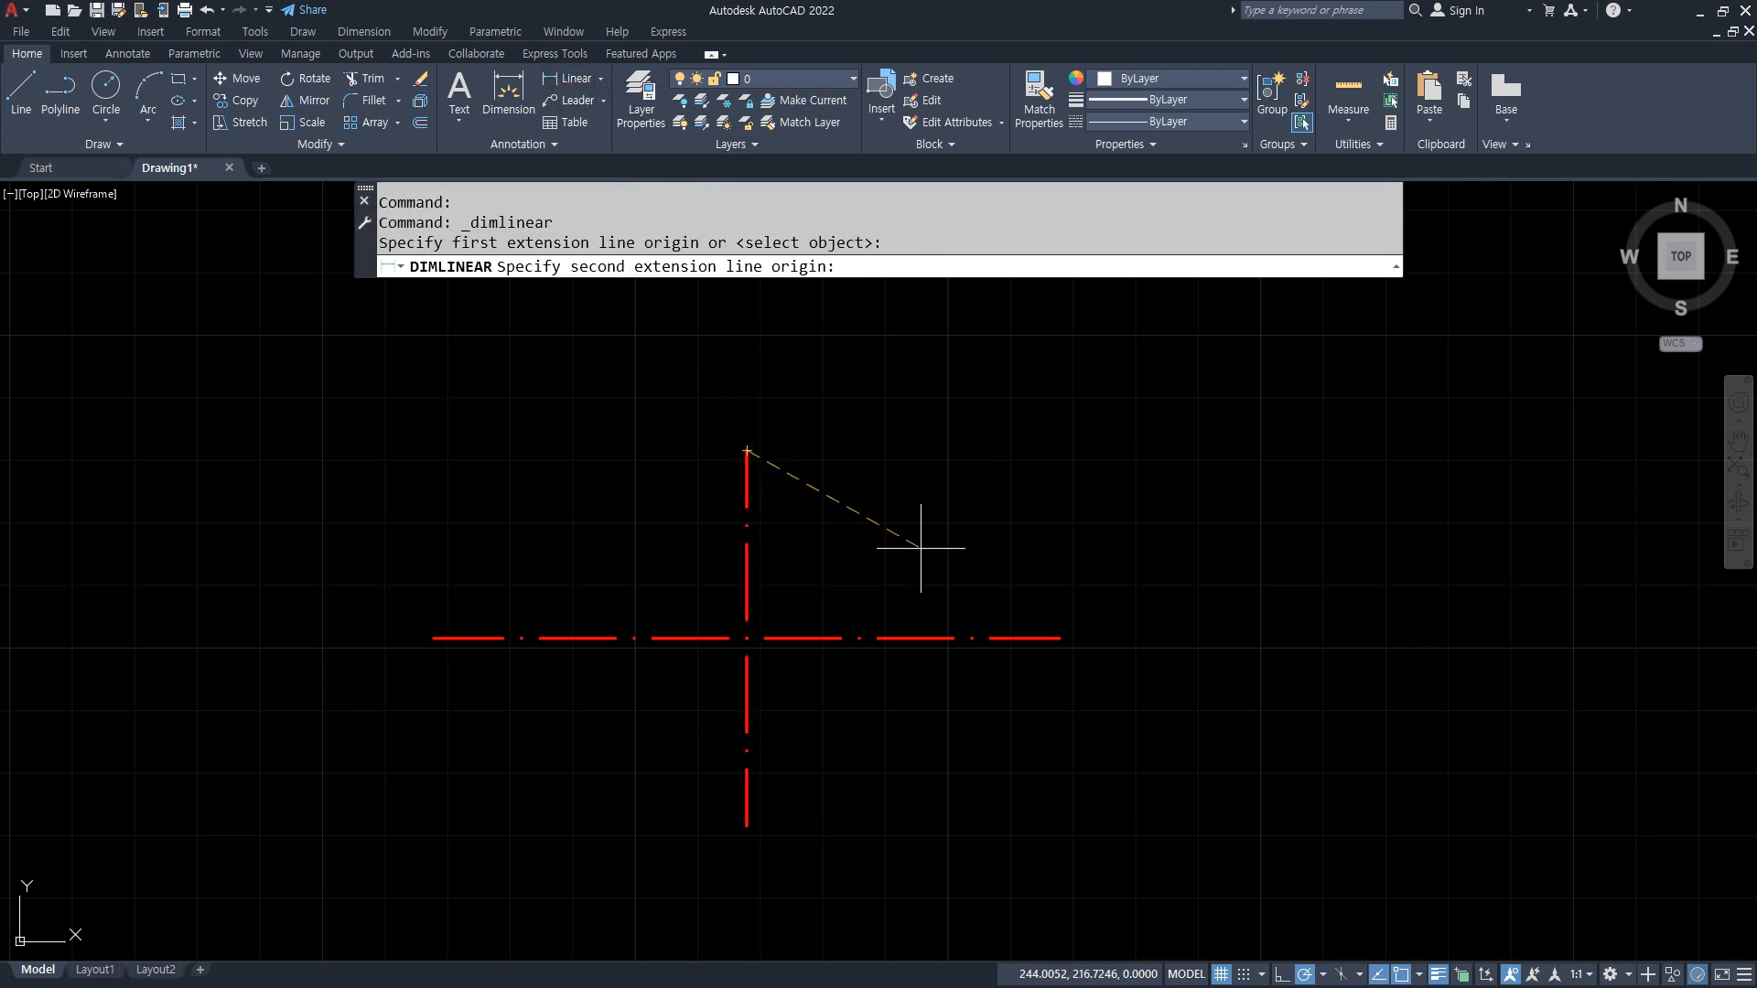
left_click(1060, 638)
left_click(919, 422)
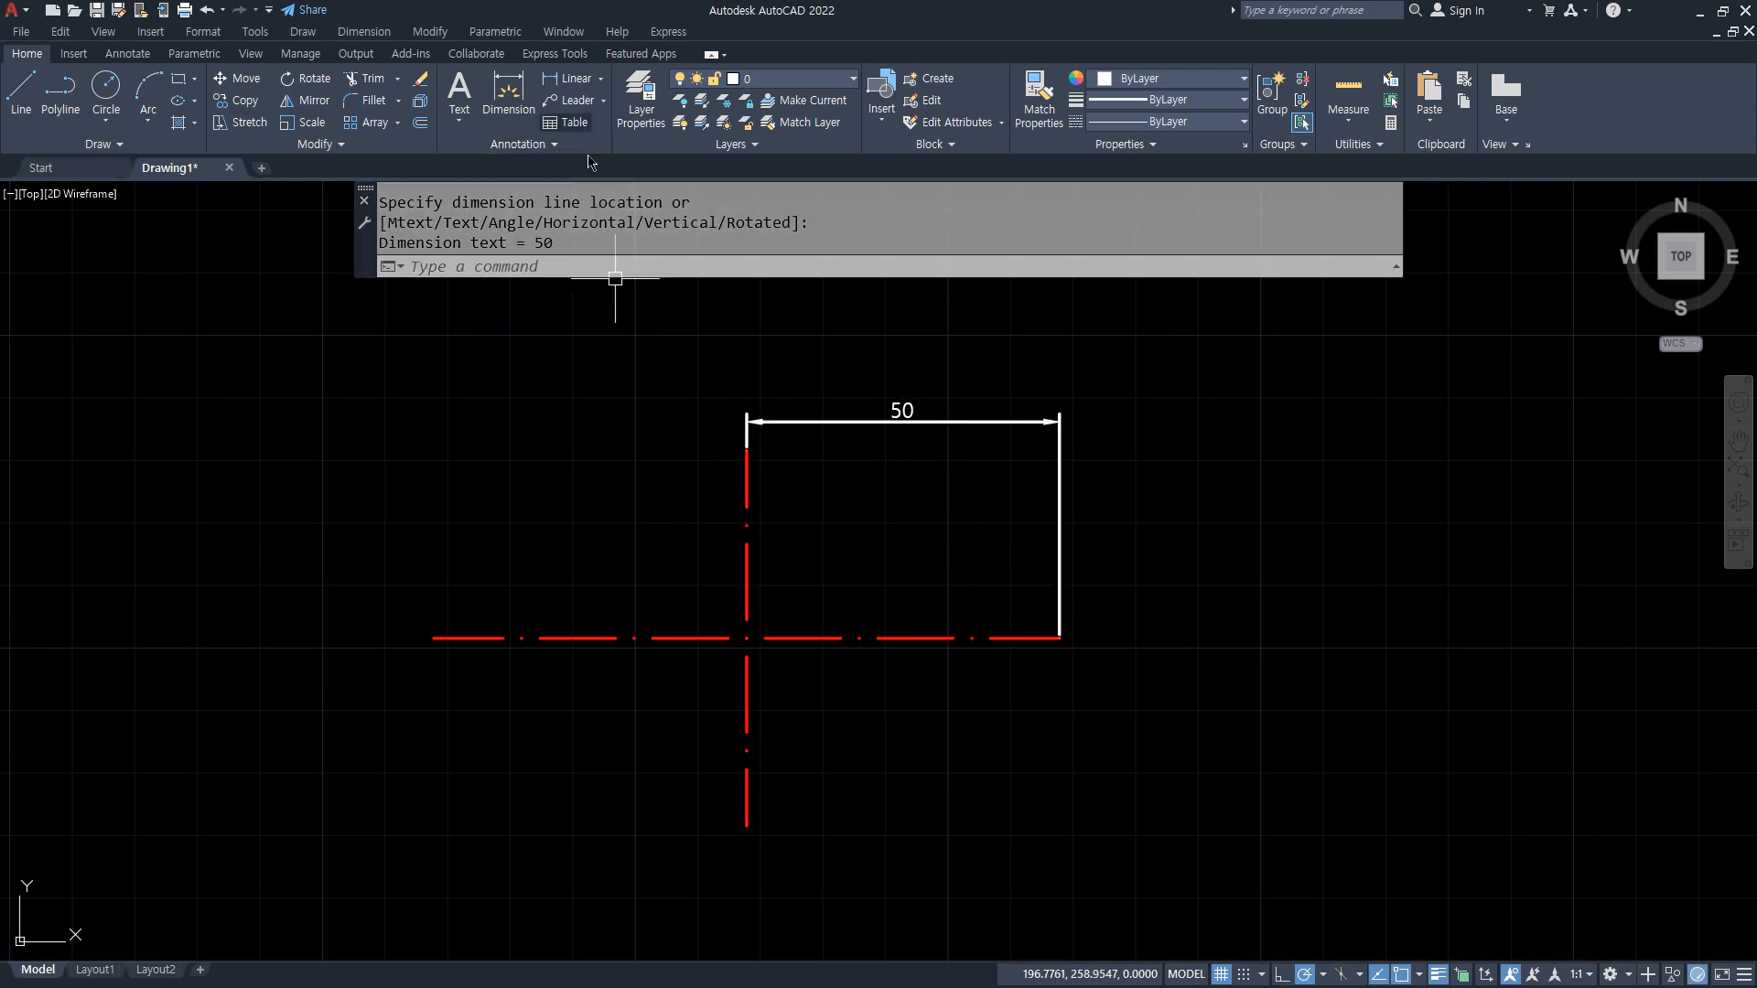
key("Return")
left_click(747, 450)
left_click(1045, 638)
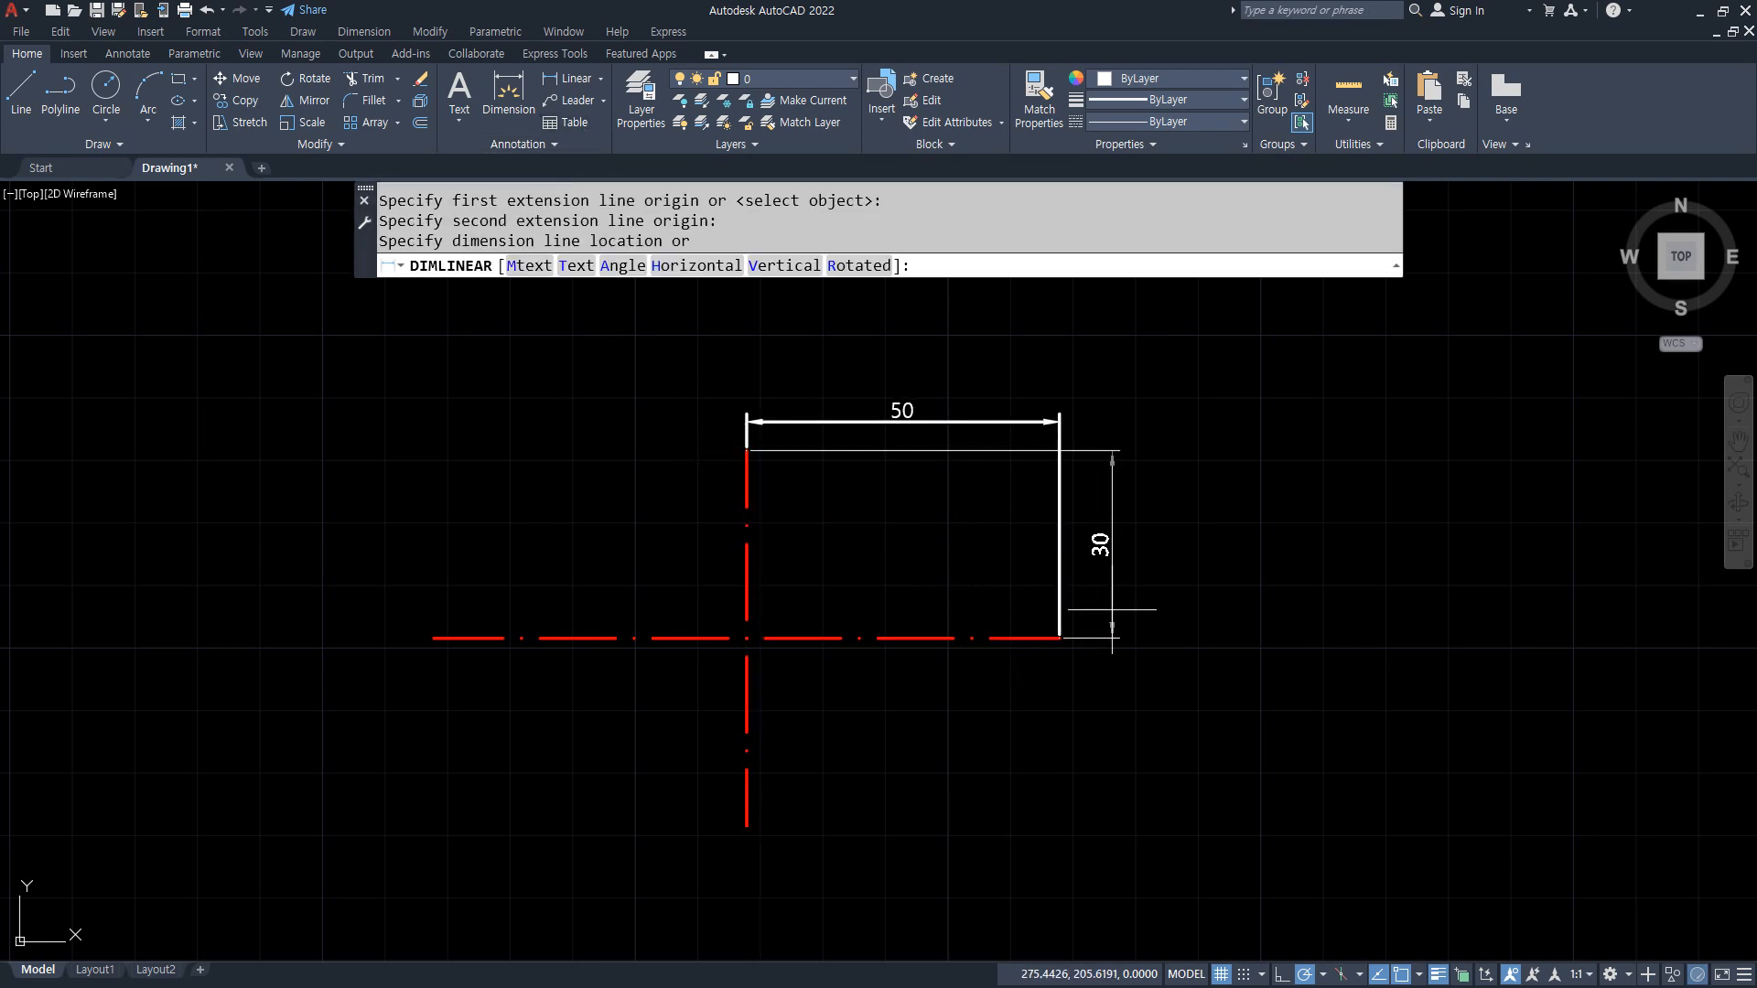
left_click(1106, 603)
scroll(847, 531, "up", 3)
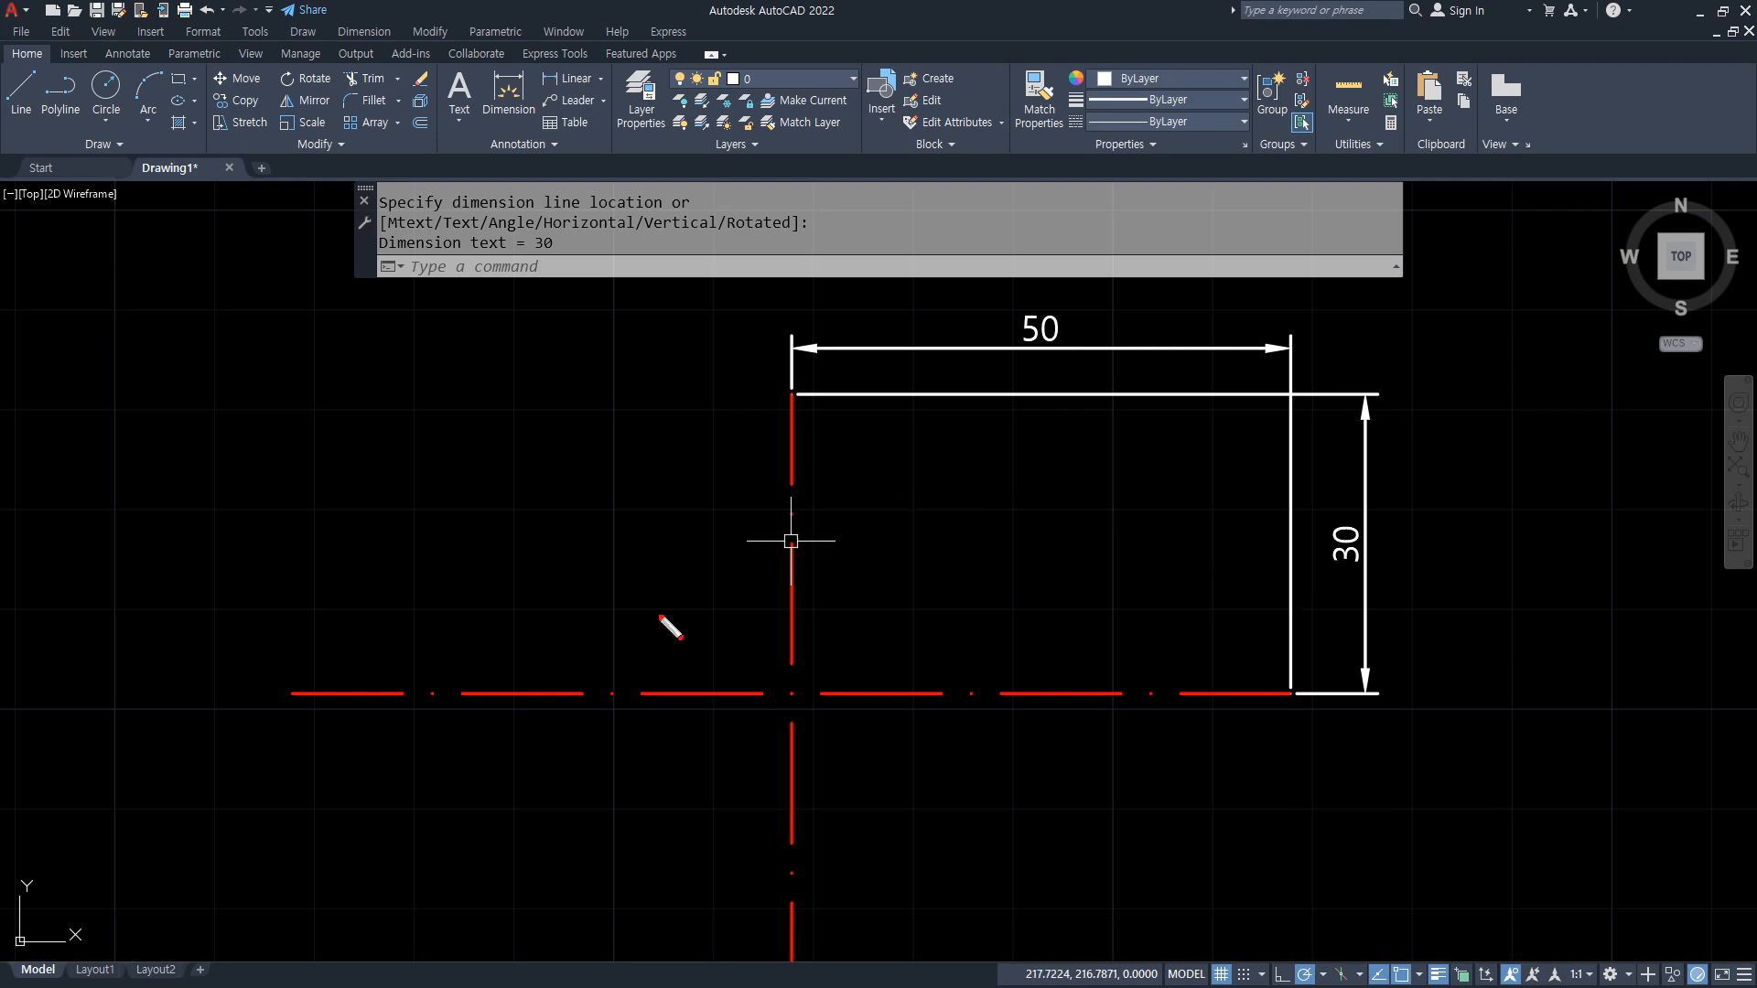
mouse_move(288, 703)
left_mouse_down()
mouse_move(1035, 612)
mouse_move(1286, 648)
mouse_move(1240, 682)
left_mouse_up()
mouse_move(832, 420)
left_mouse_down()
mouse_move(870, 877)
mouse_move(853, 890)
left_mouse_up()
mouse_move(843, 846)
left_mouse_down()
mouse_move(849, 884)
mouse_move(876, 888)
left_mouse_up()
key("Escape")
scroll(875, 890, "down", 2)
middle_click_drag(875, 889, 815, 717)
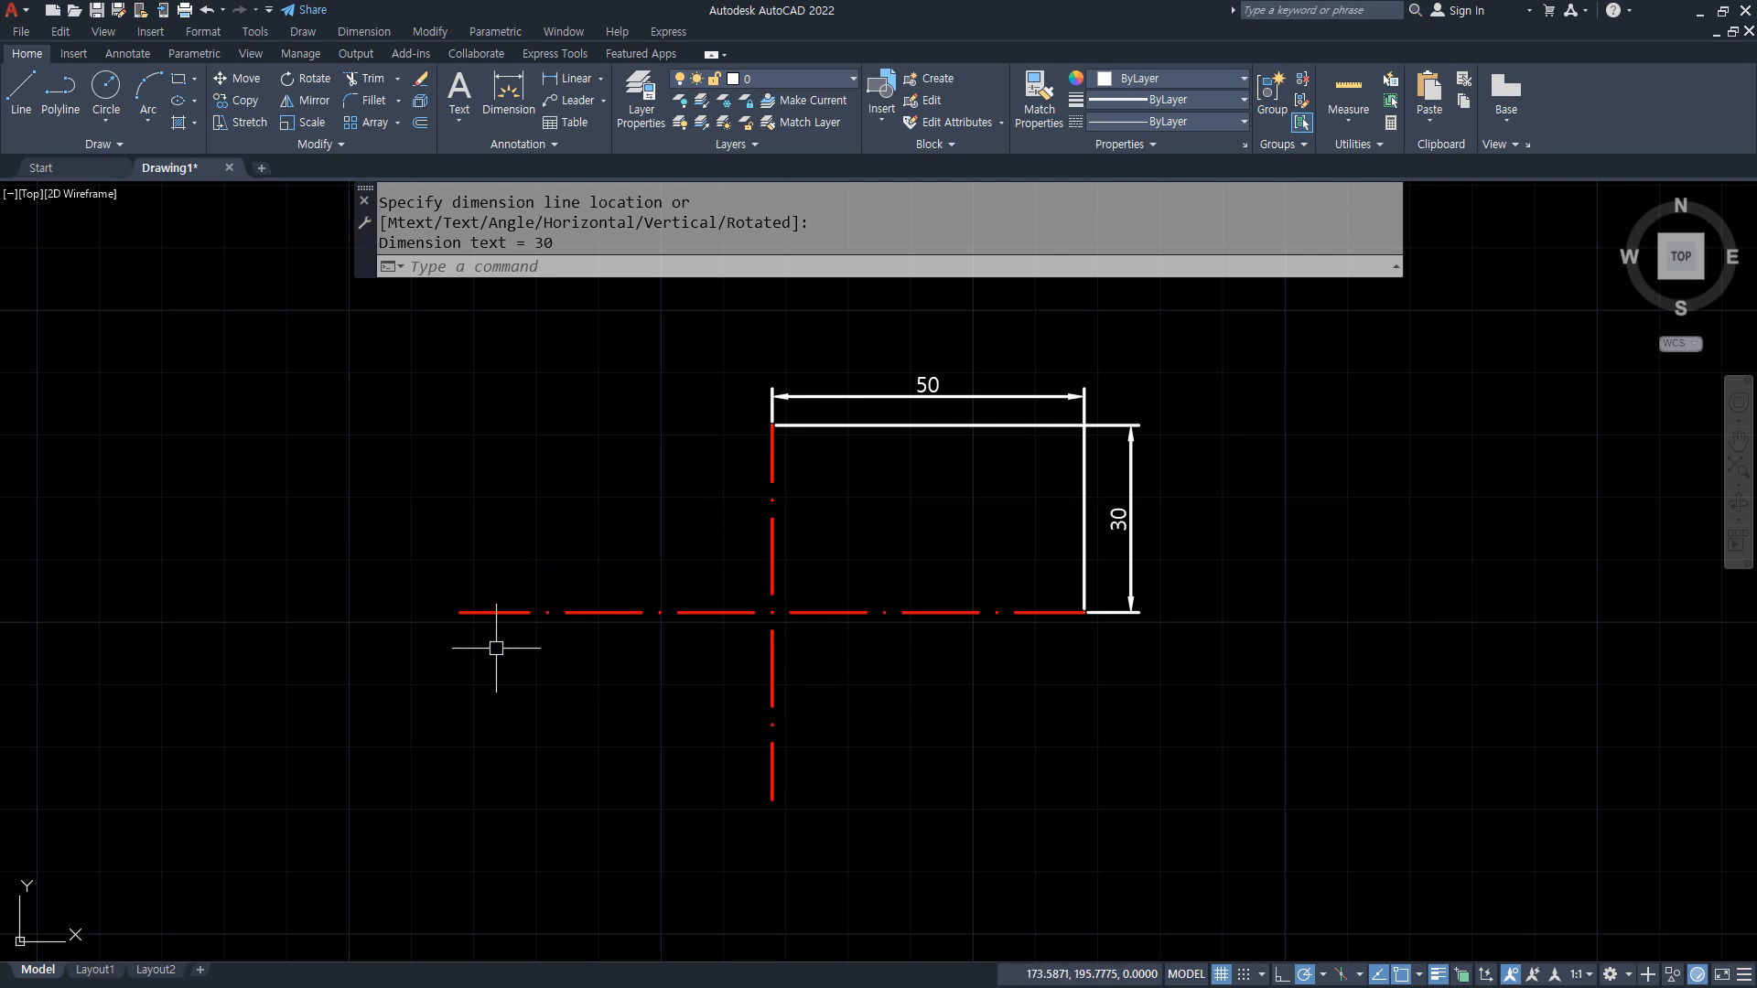
mouse_move(474, 639)
left_mouse_down()
mouse_move(436, 596)
mouse_move(478, 633)
left_mouse_up()
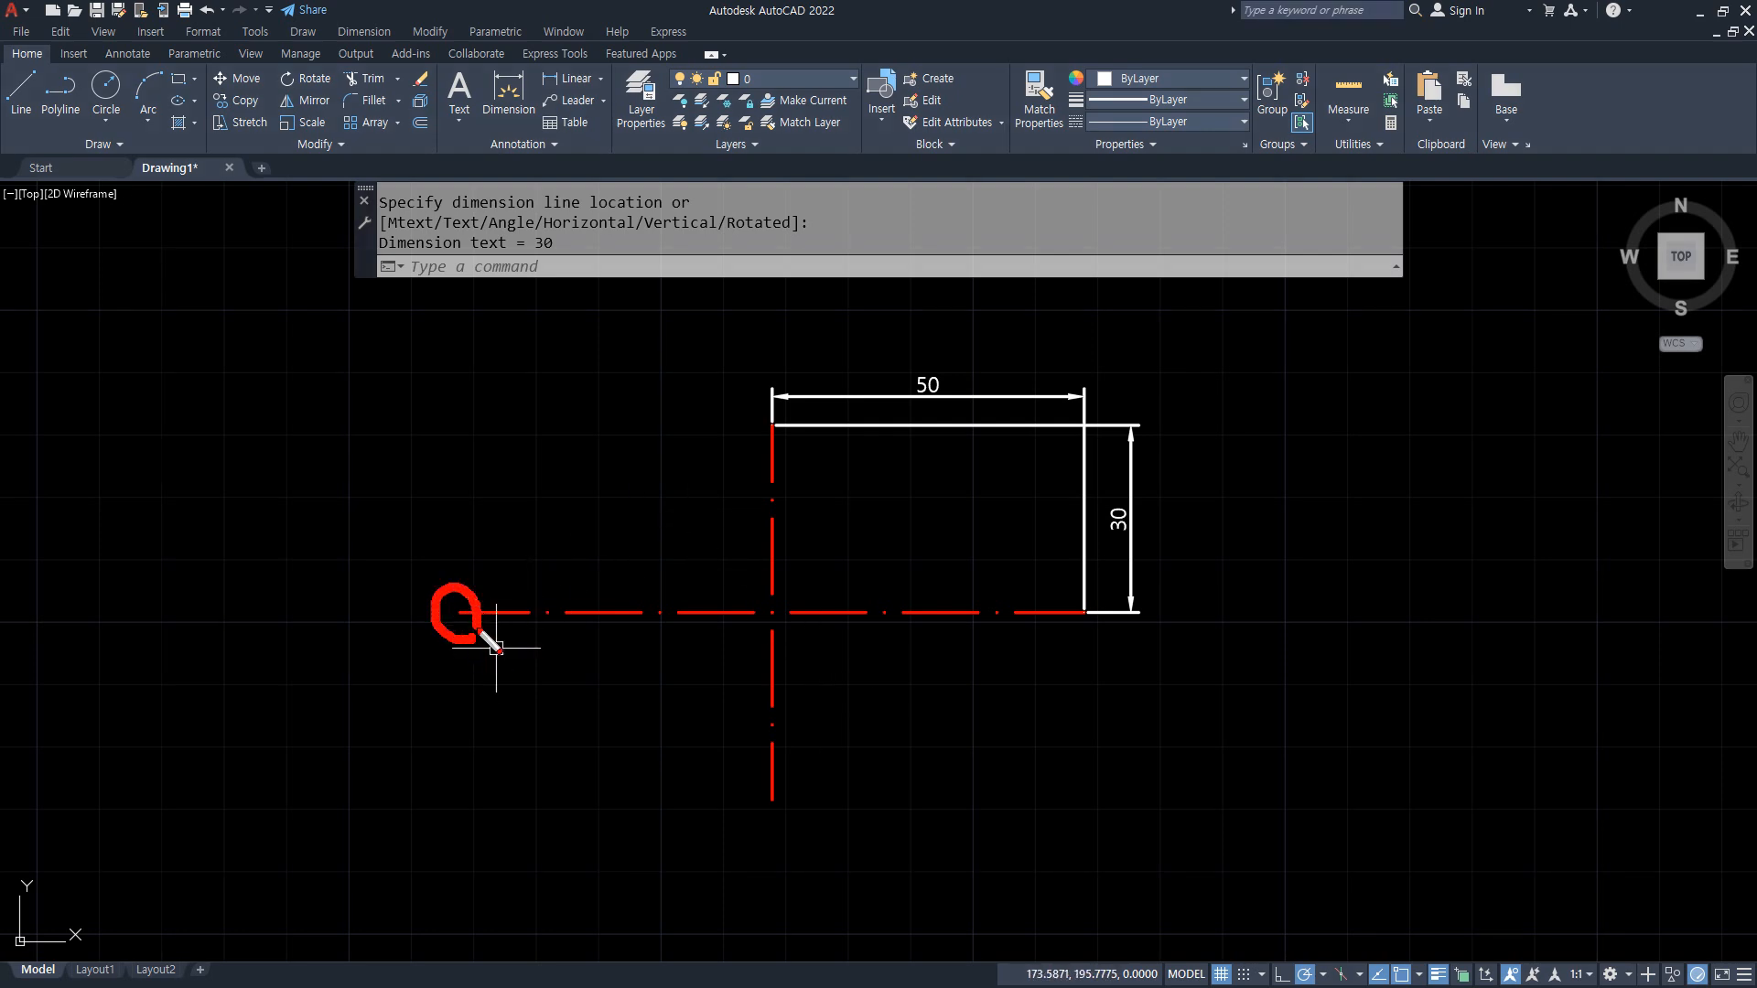
left_click_drag(1091, 631, 1092, 626)
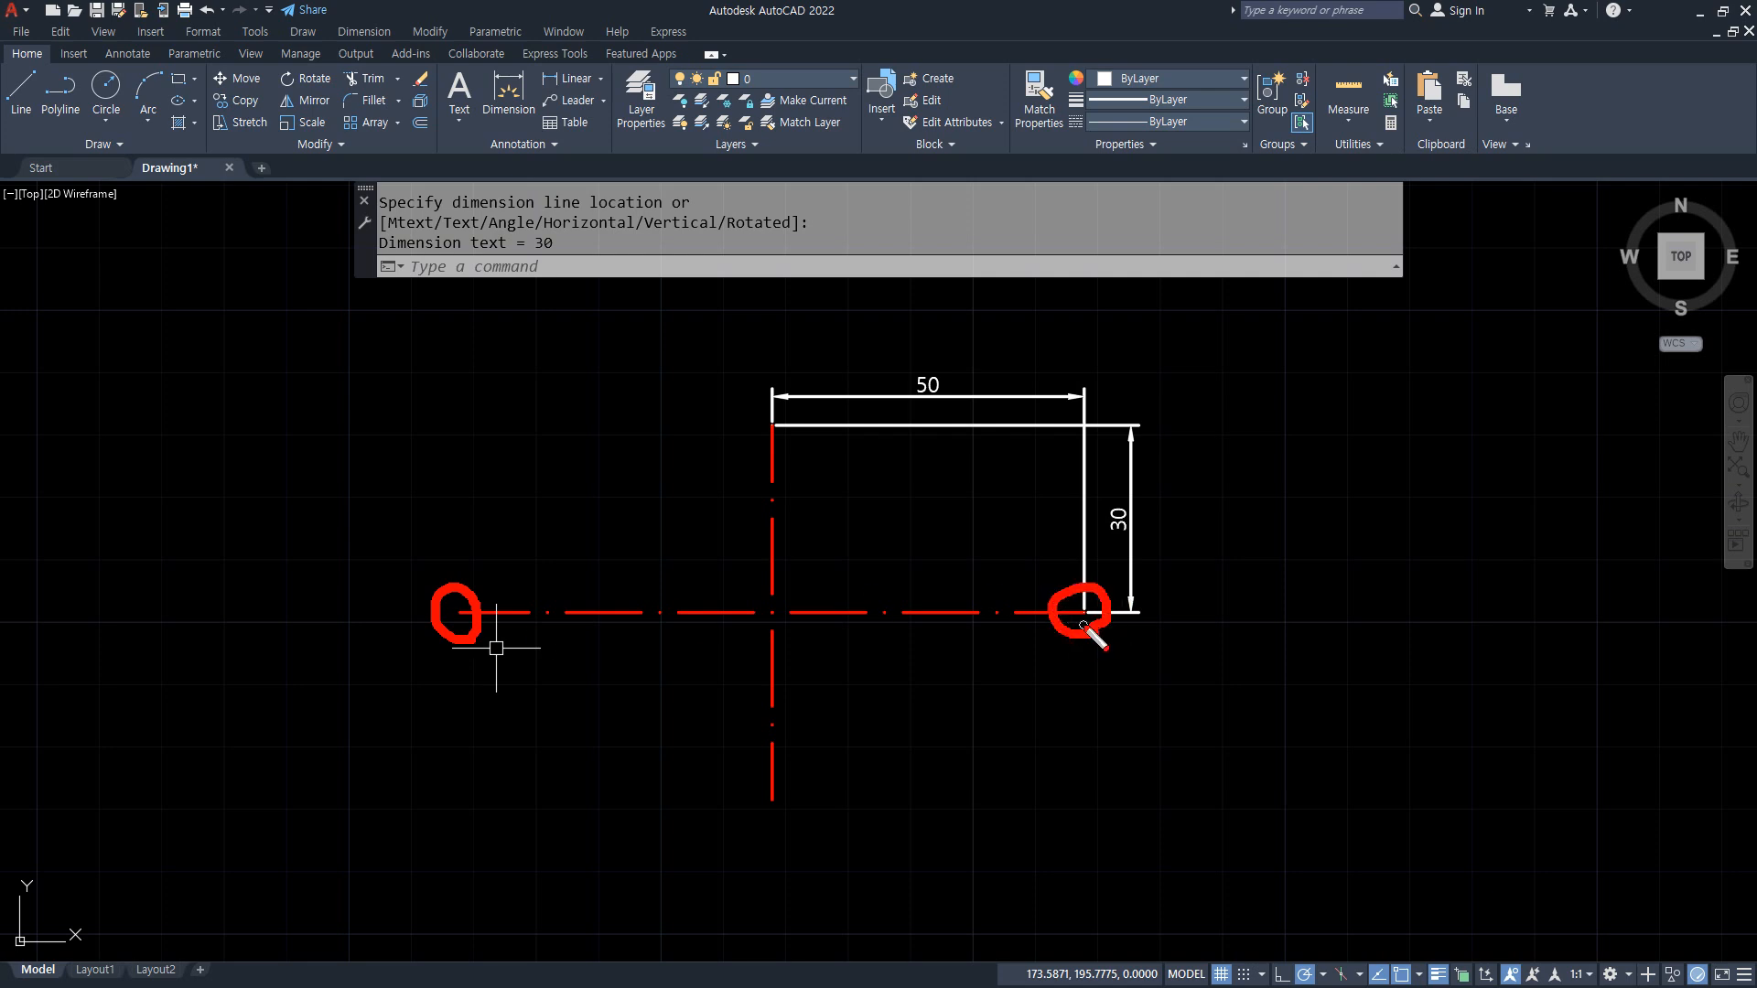
mouse_move(784, 624)
left_mouse_down()
mouse_move(837, 688)
mouse_move(789, 635)
mouse_move(776, 655)
mouse_move(845, 628)
left_mouse_up()
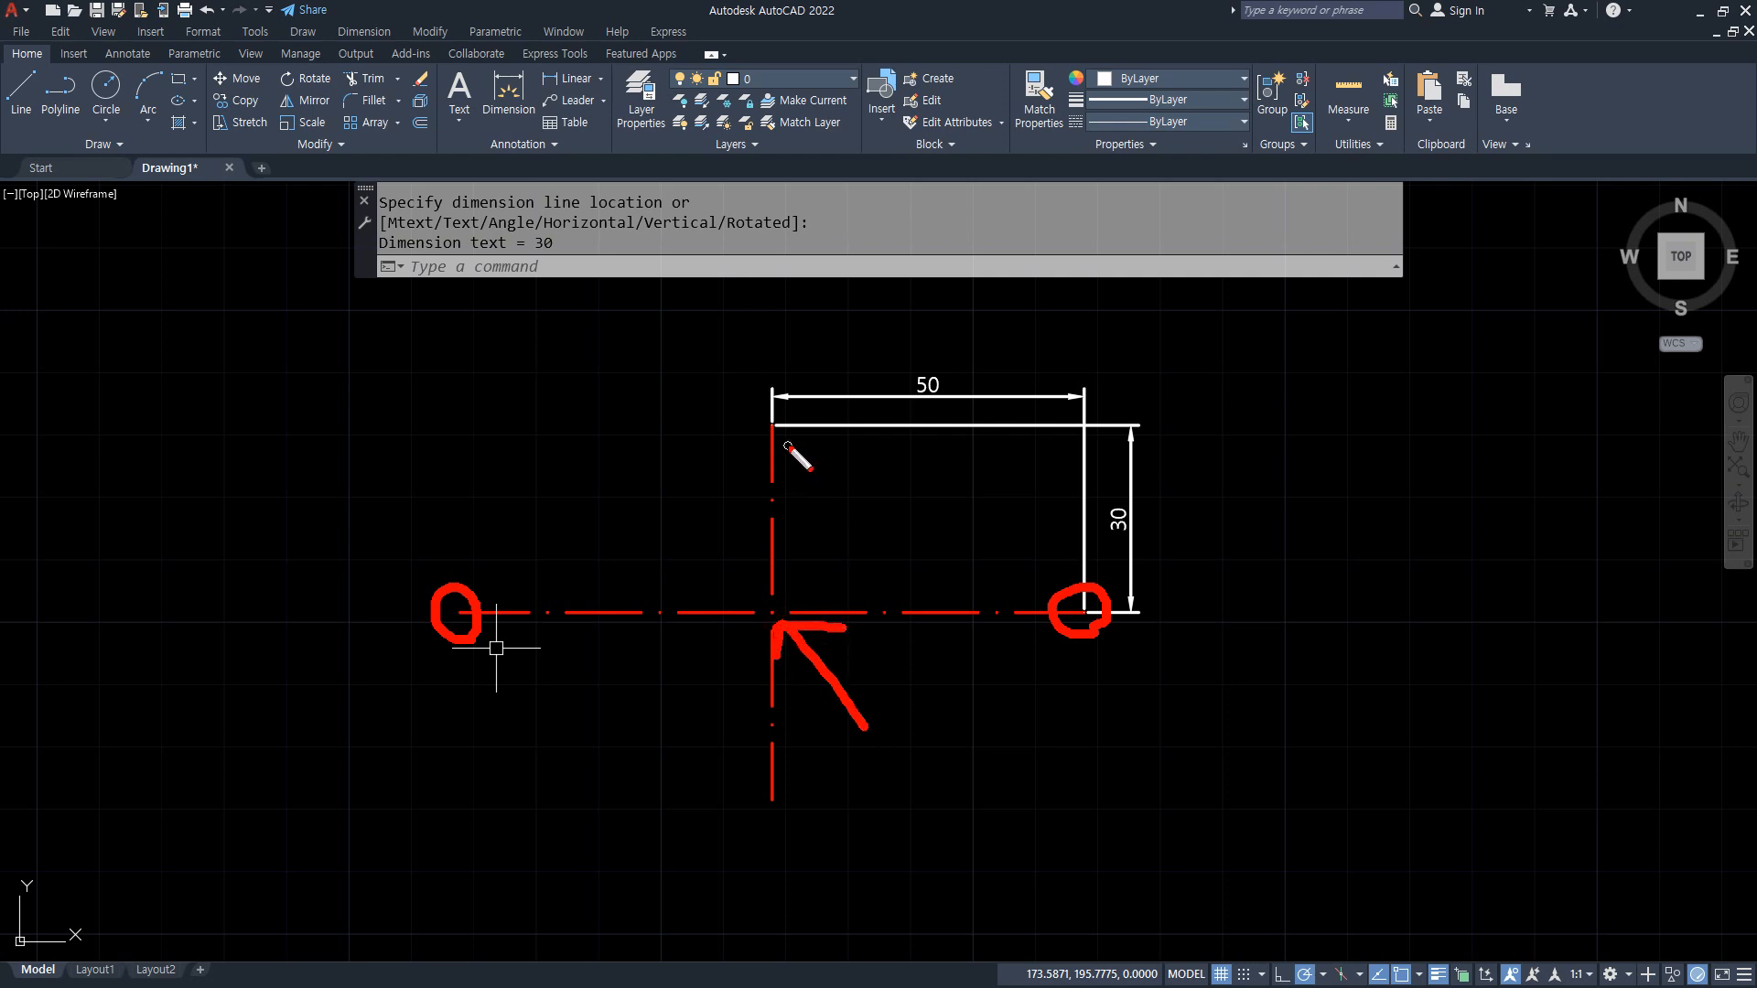
mouse_move(784, 442)
left_mouse_down()
mouse_move(755, 426)
mouse_move(796, 439)
left_mouse_up()
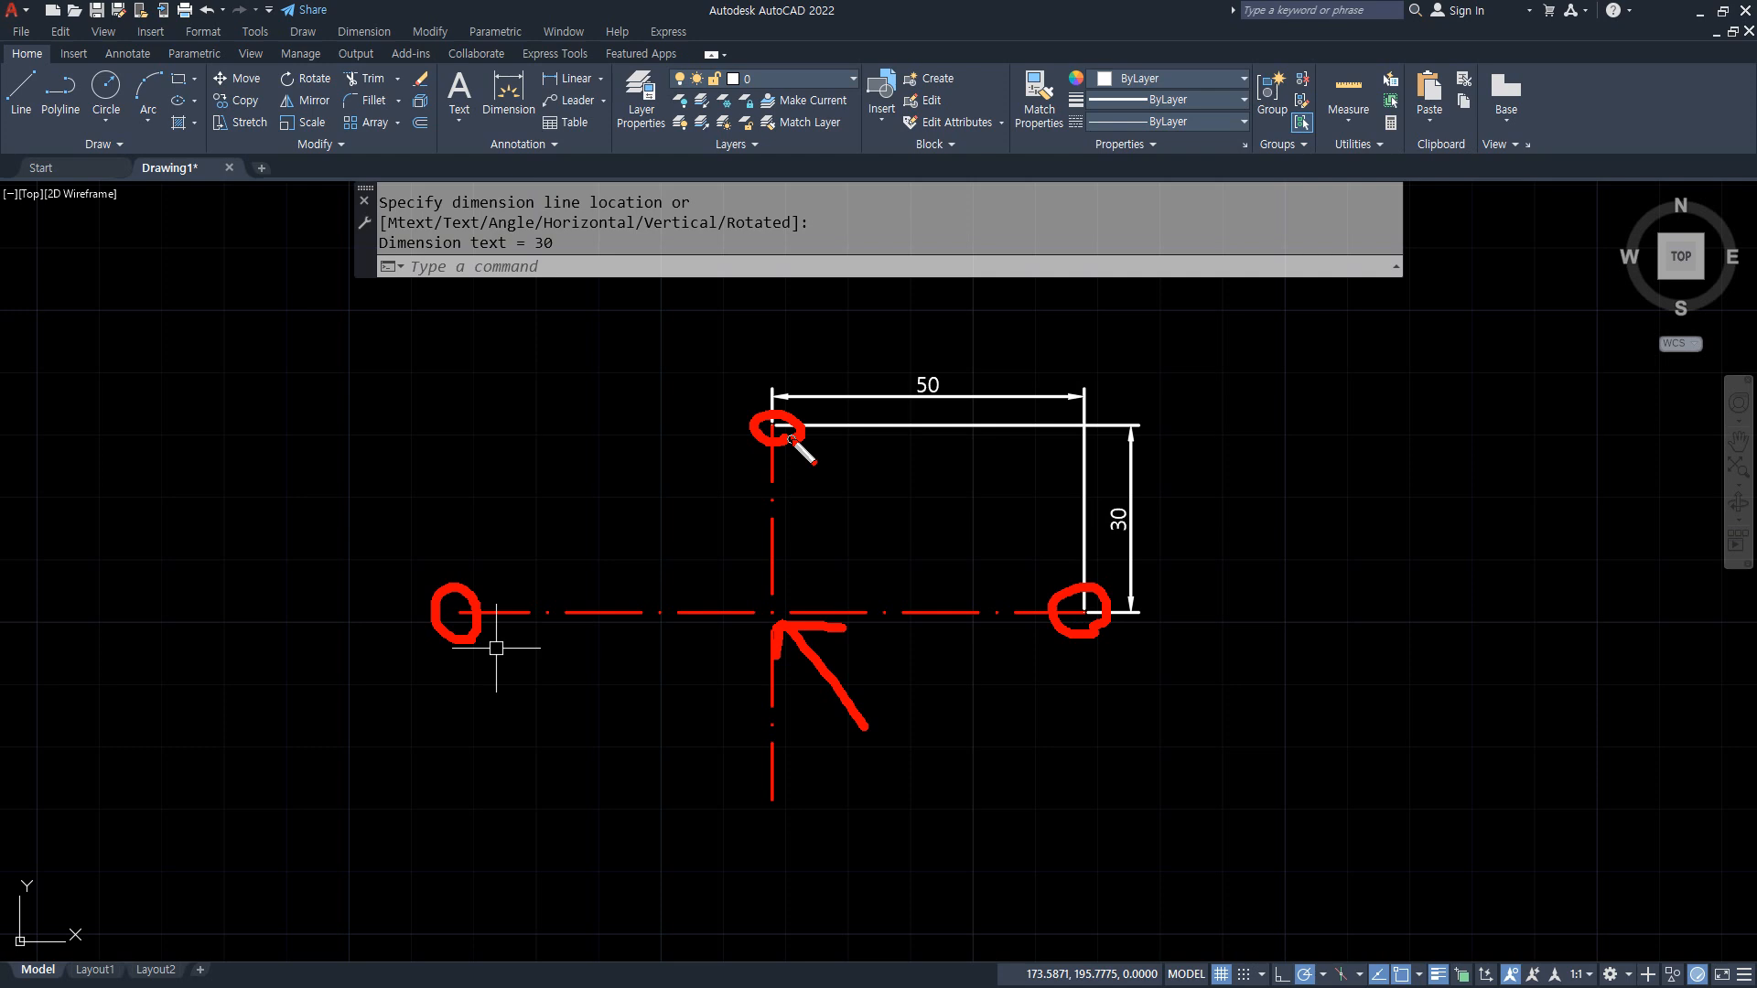
key("Escape")
mouse_move(789, 442)
left_mouse_down()
mouse_move(774, 396)
mouse_move(803, 448)
left_mouse_up()
mouse_move(800, 827)
left_mouse_down()
mouse_move(778, 778)
mouse_move(781, 820)
left_mouse_up()
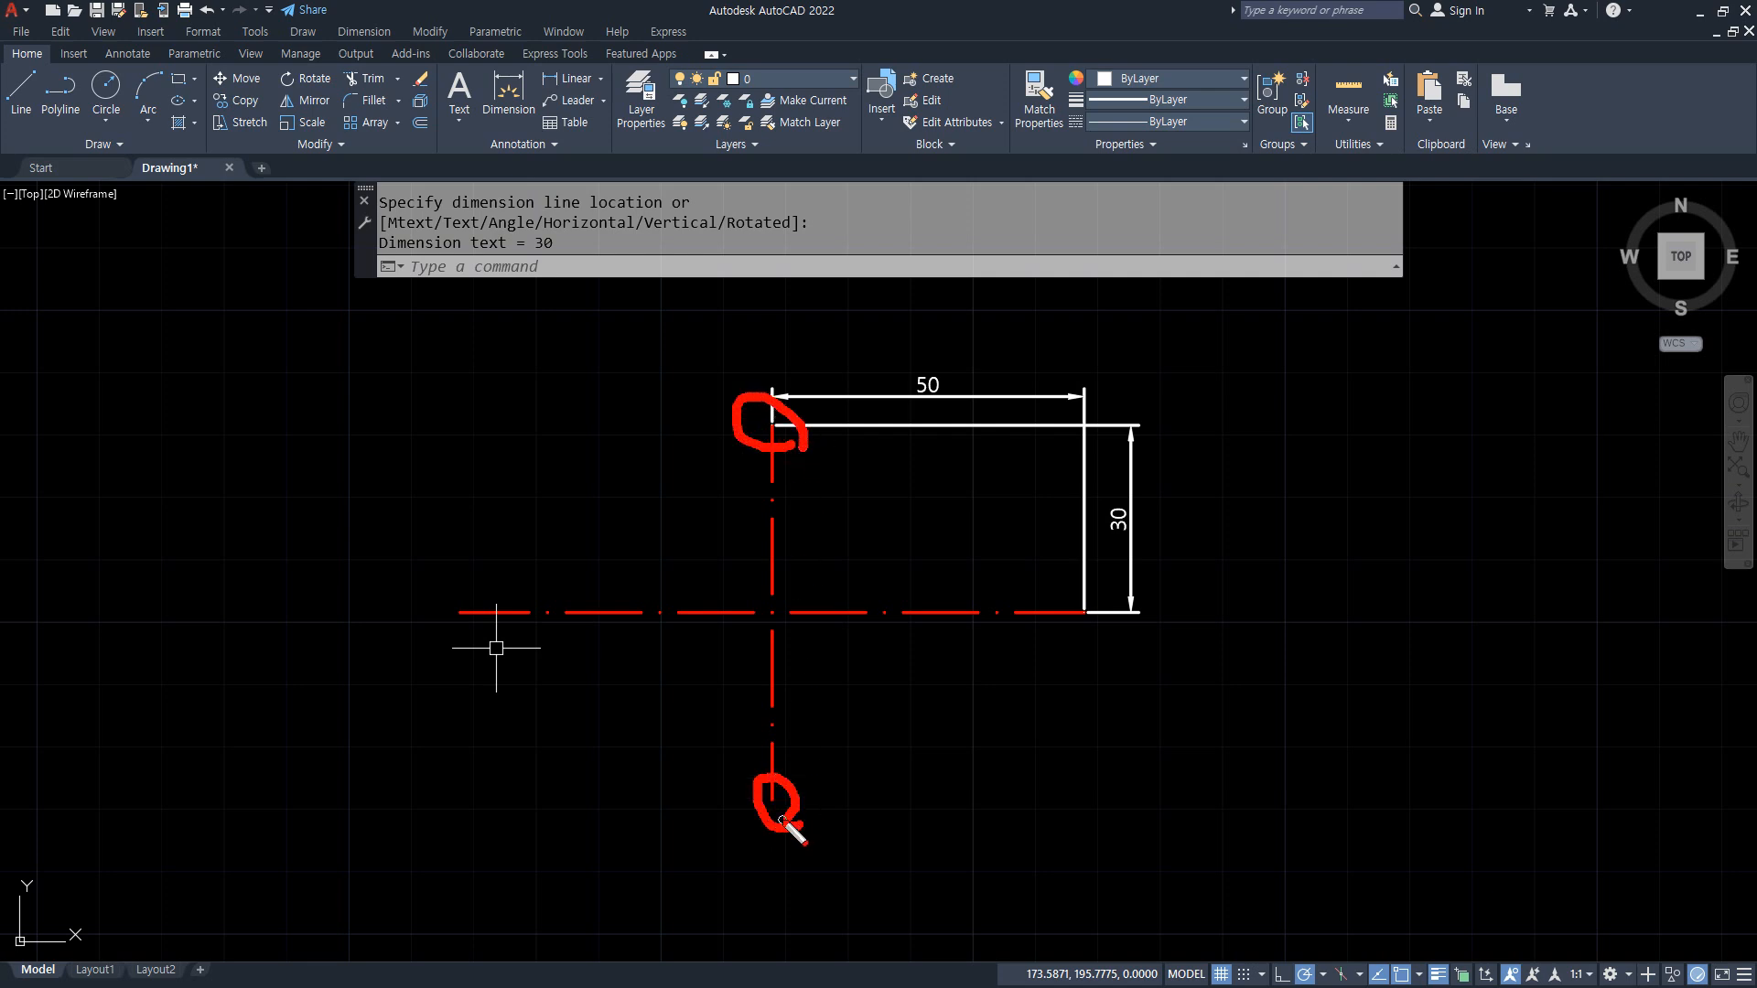
mouse_move(911, 703)
left_mouse_down()
mouse_move(817, 647)
mouse_move(809, 668)
left_mouse_up()
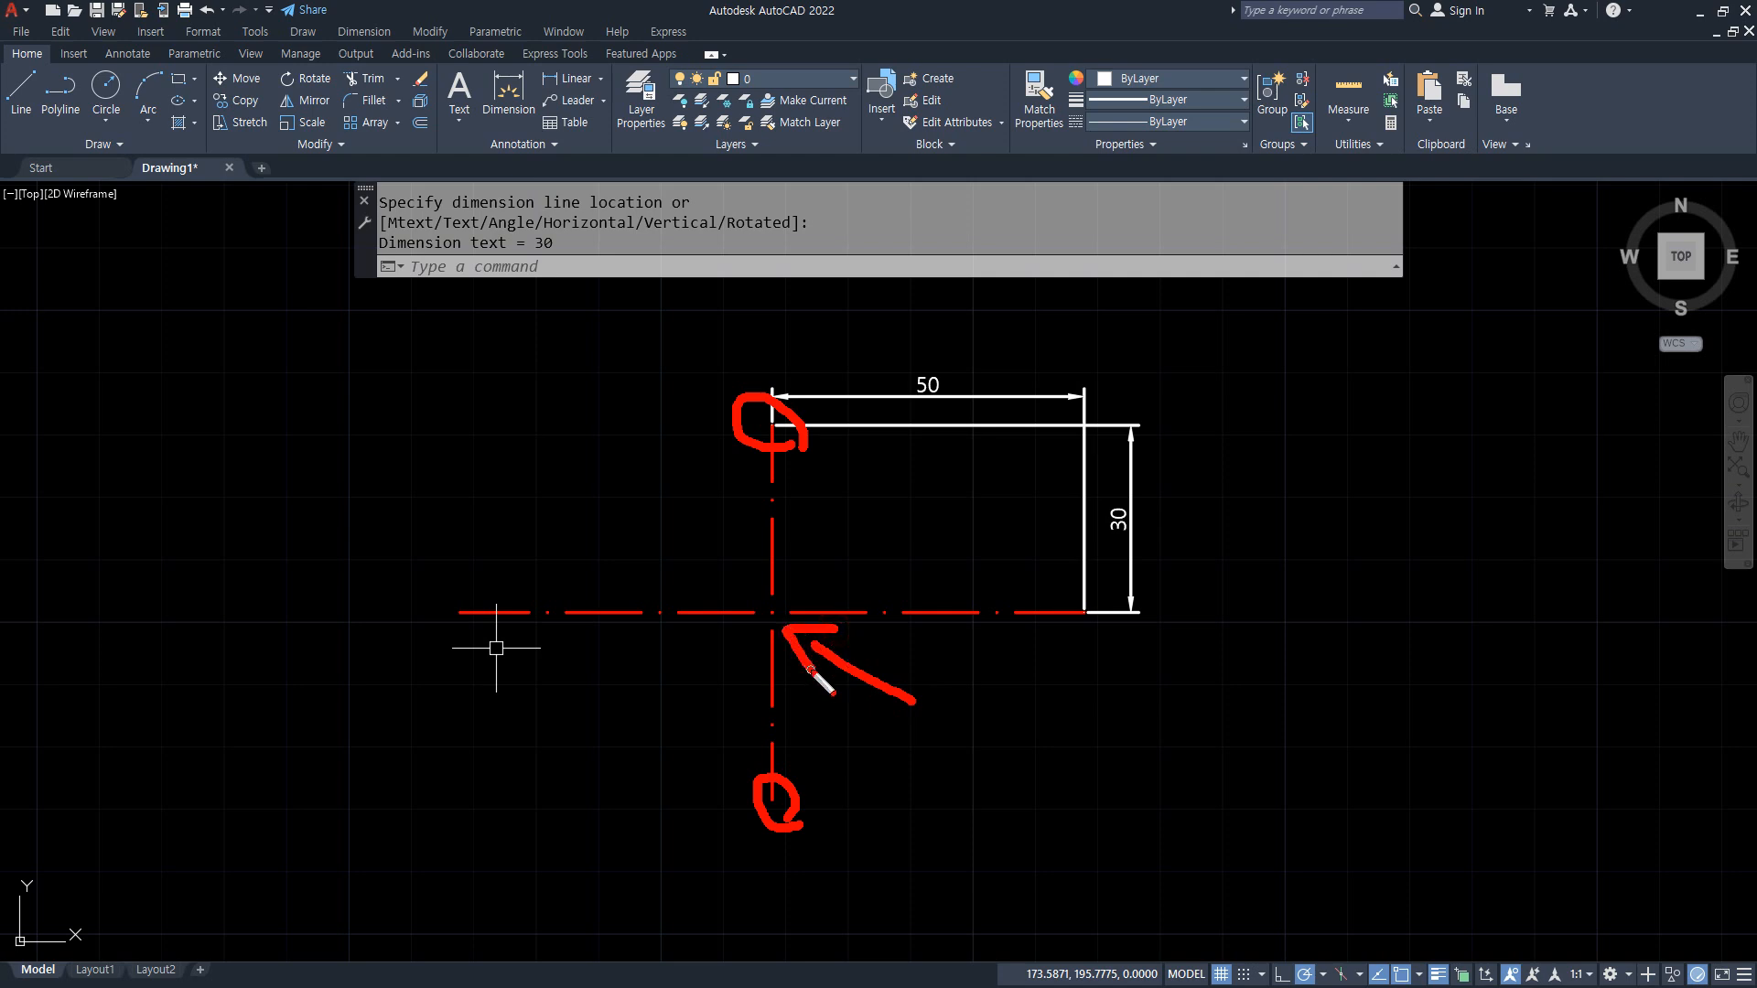
mouse_move(486, 624)
left_mouse_down()
mouse_move(446, 629)
mouse_move(487, 647)
left_mouse_up()
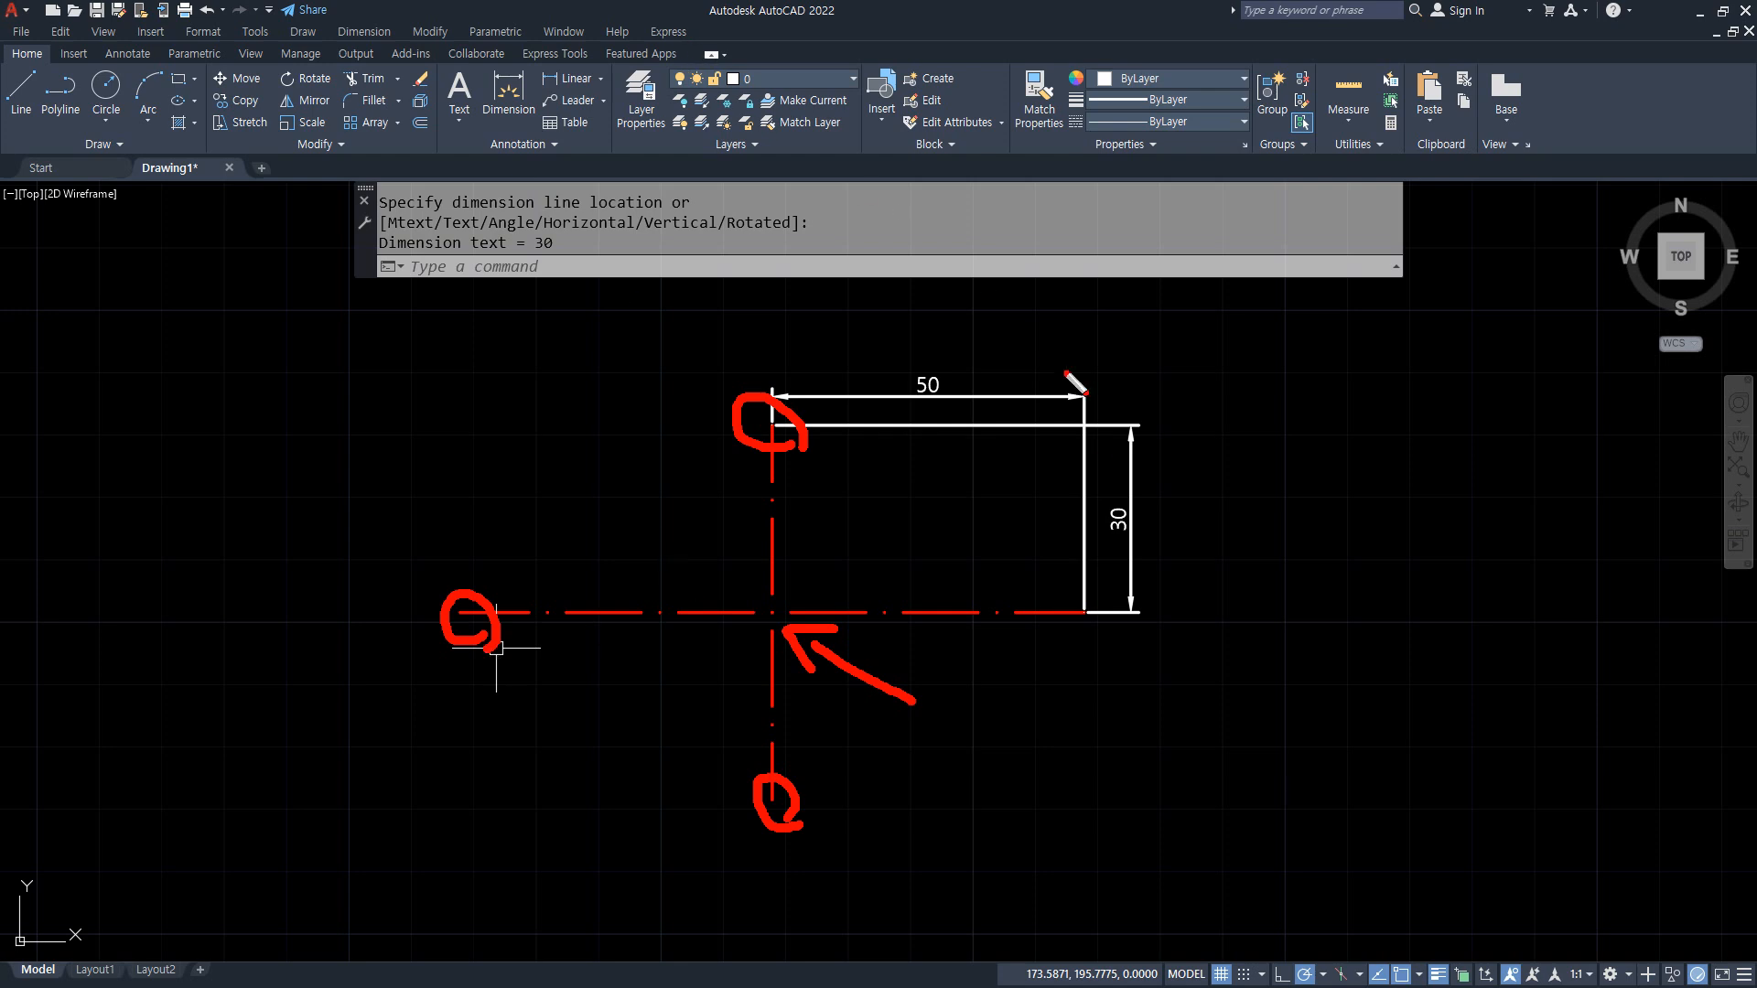
left_click_drag(1089, 608, 1109, 638)
left_click_drag(657, 593, 661, 621)
left_click_drag(681, 597, 683, 630)
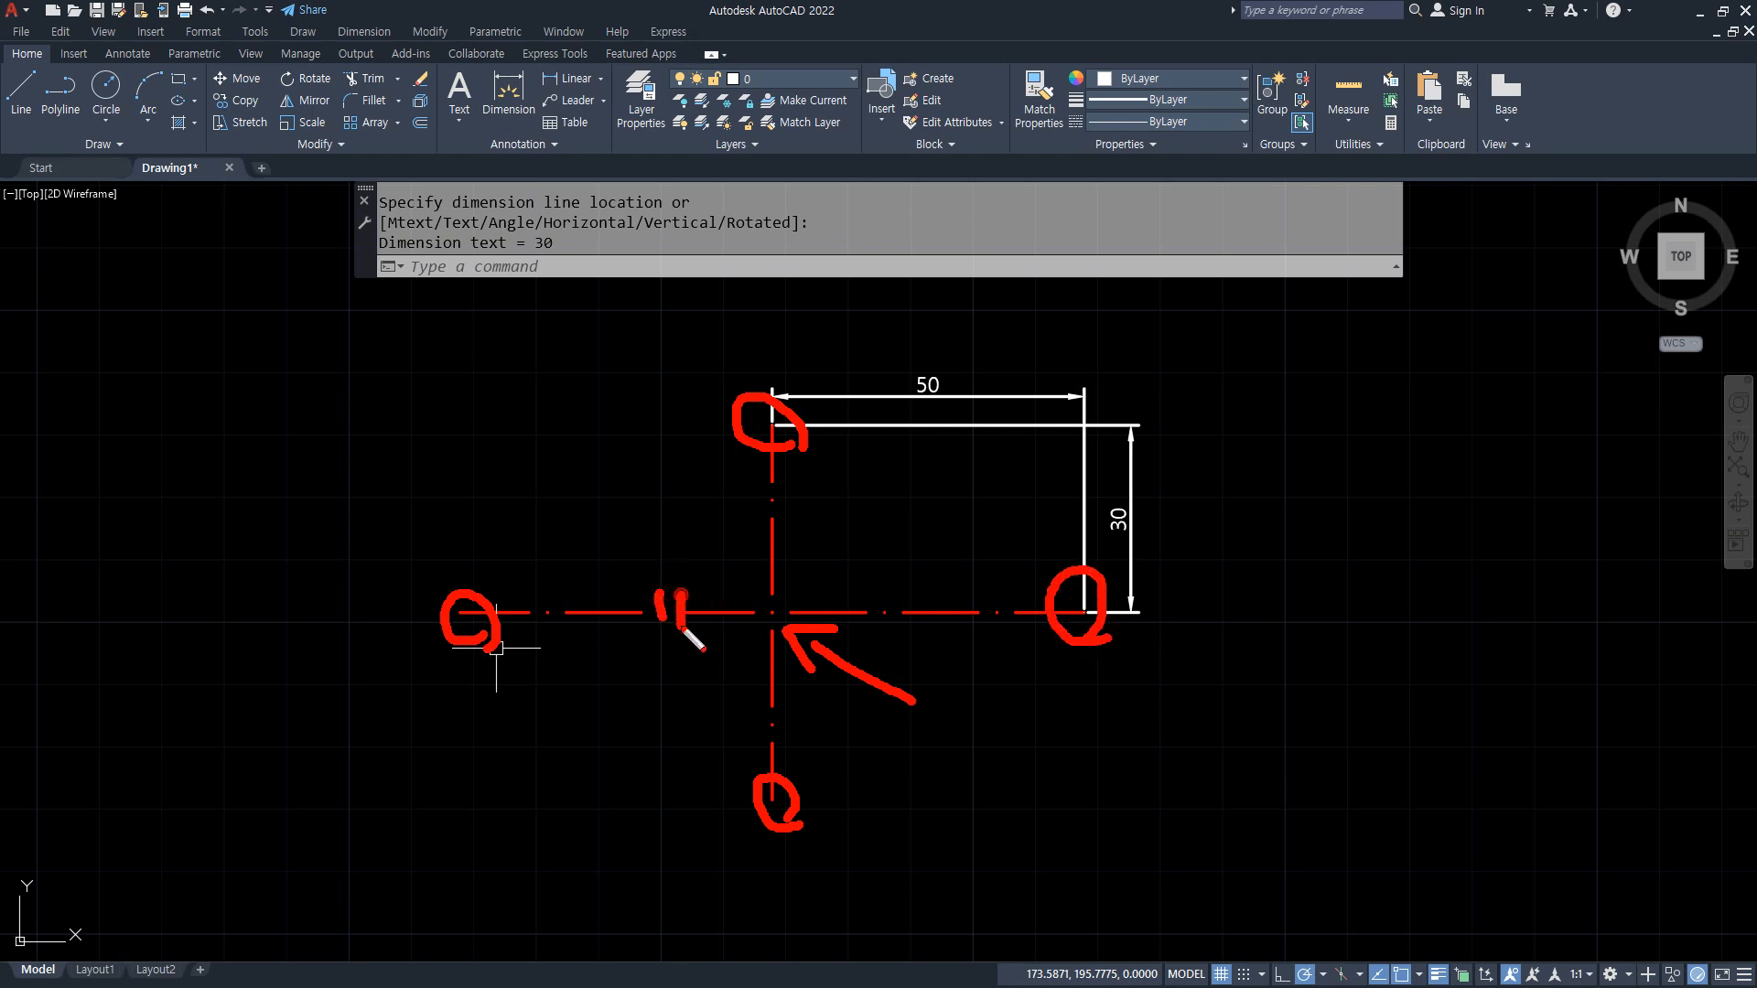
mouse_move(959, 600)
left_mouse_down()
mouse_move(961, 627)
mouse_move(976, 623)
left_mouse_up()
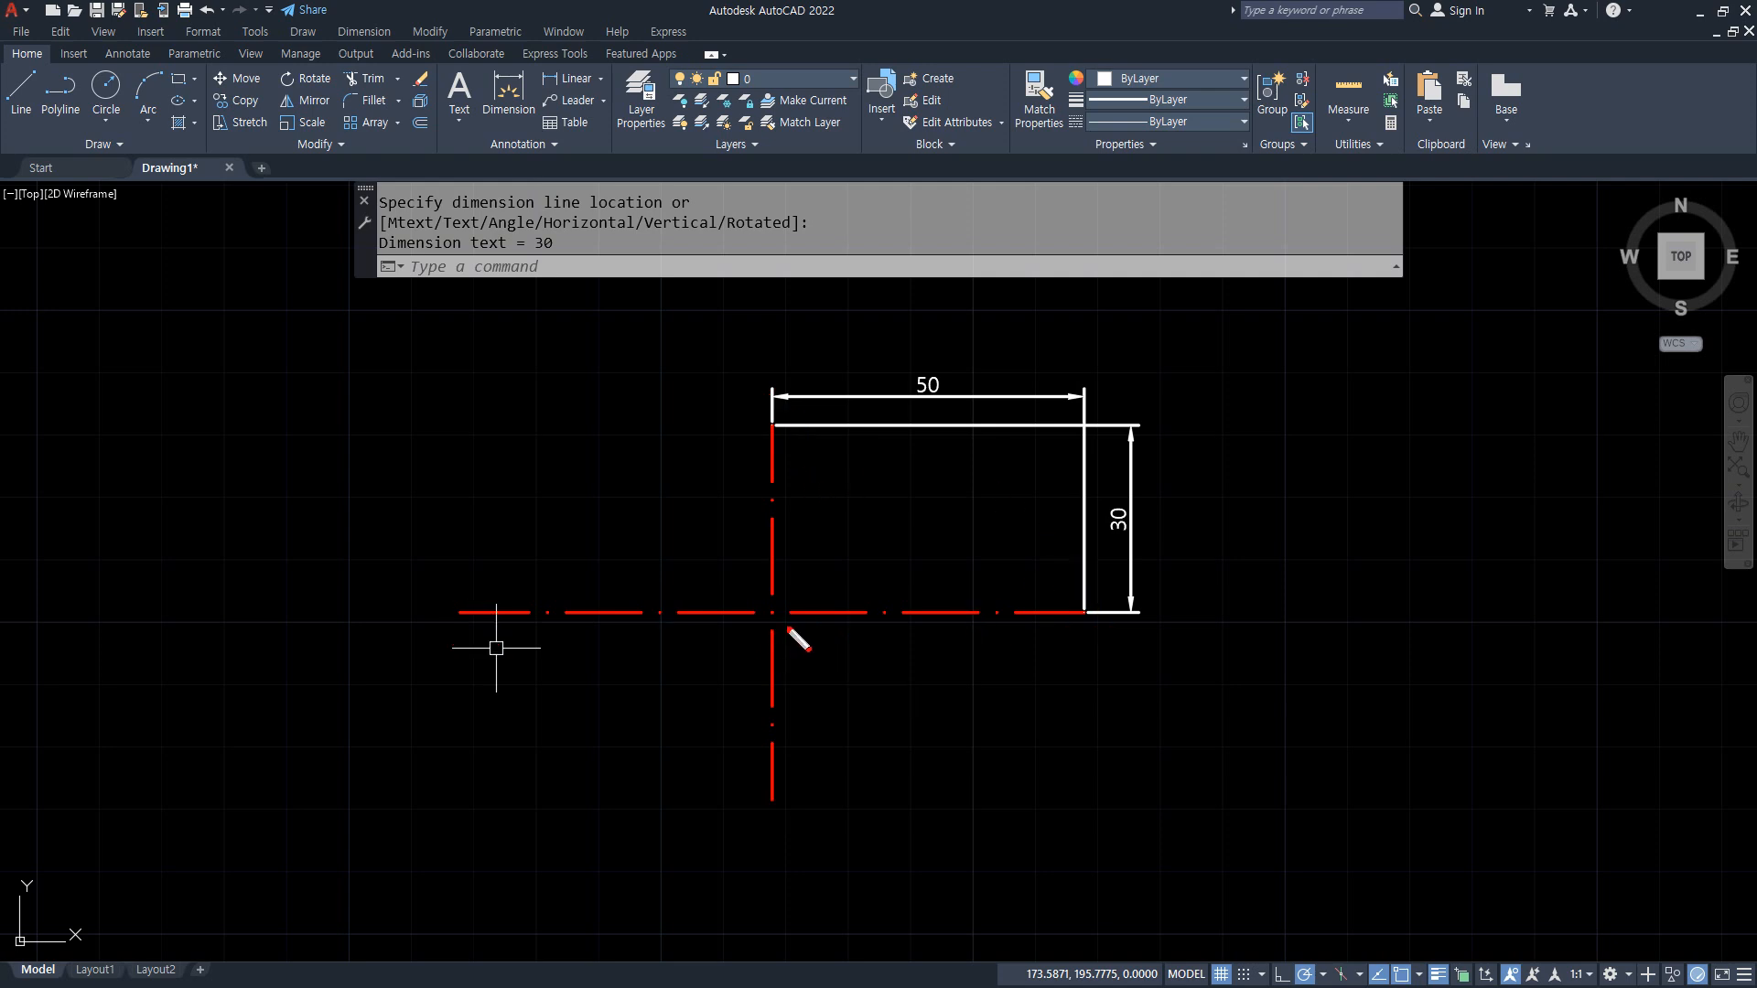
mouse_move(790, 630)
left_mouse_down()
mouse_move(747, 607)
mouse_move(784, 627)
left_mouse_up()
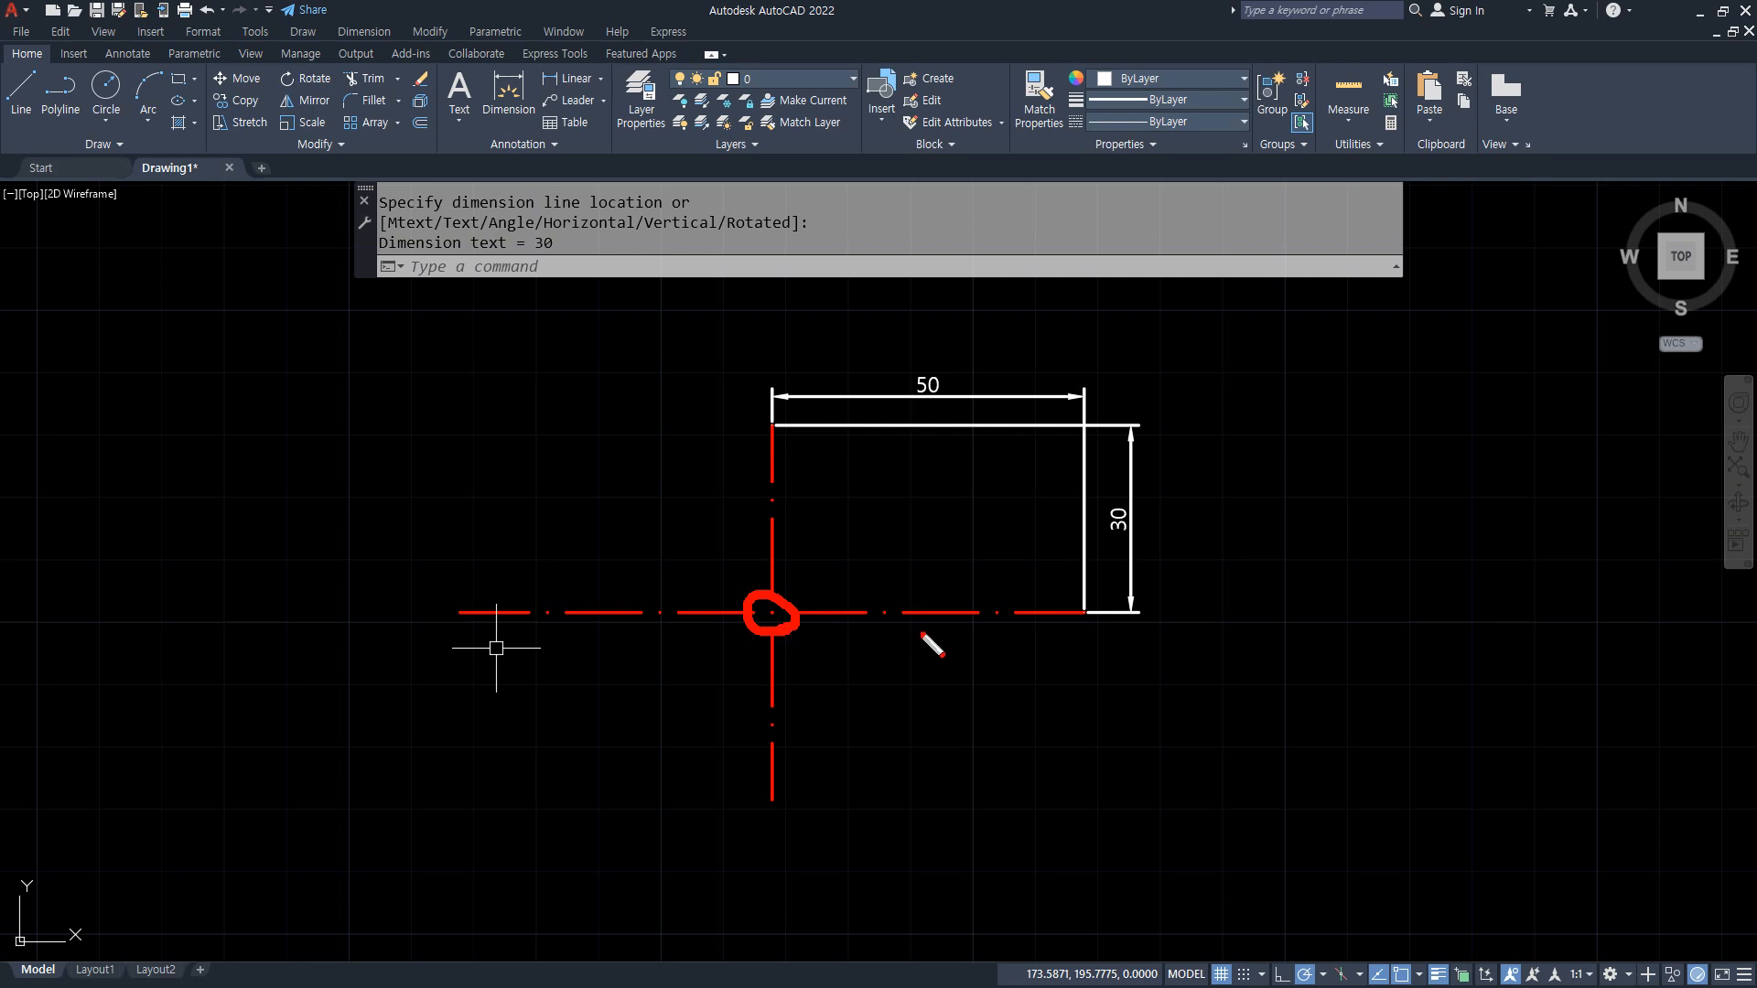
mouse_move(1096, 605)
left_mouse_down()
mouse_move(1103, 622)
mouse_move(1085, 621)
left_mouse_up()
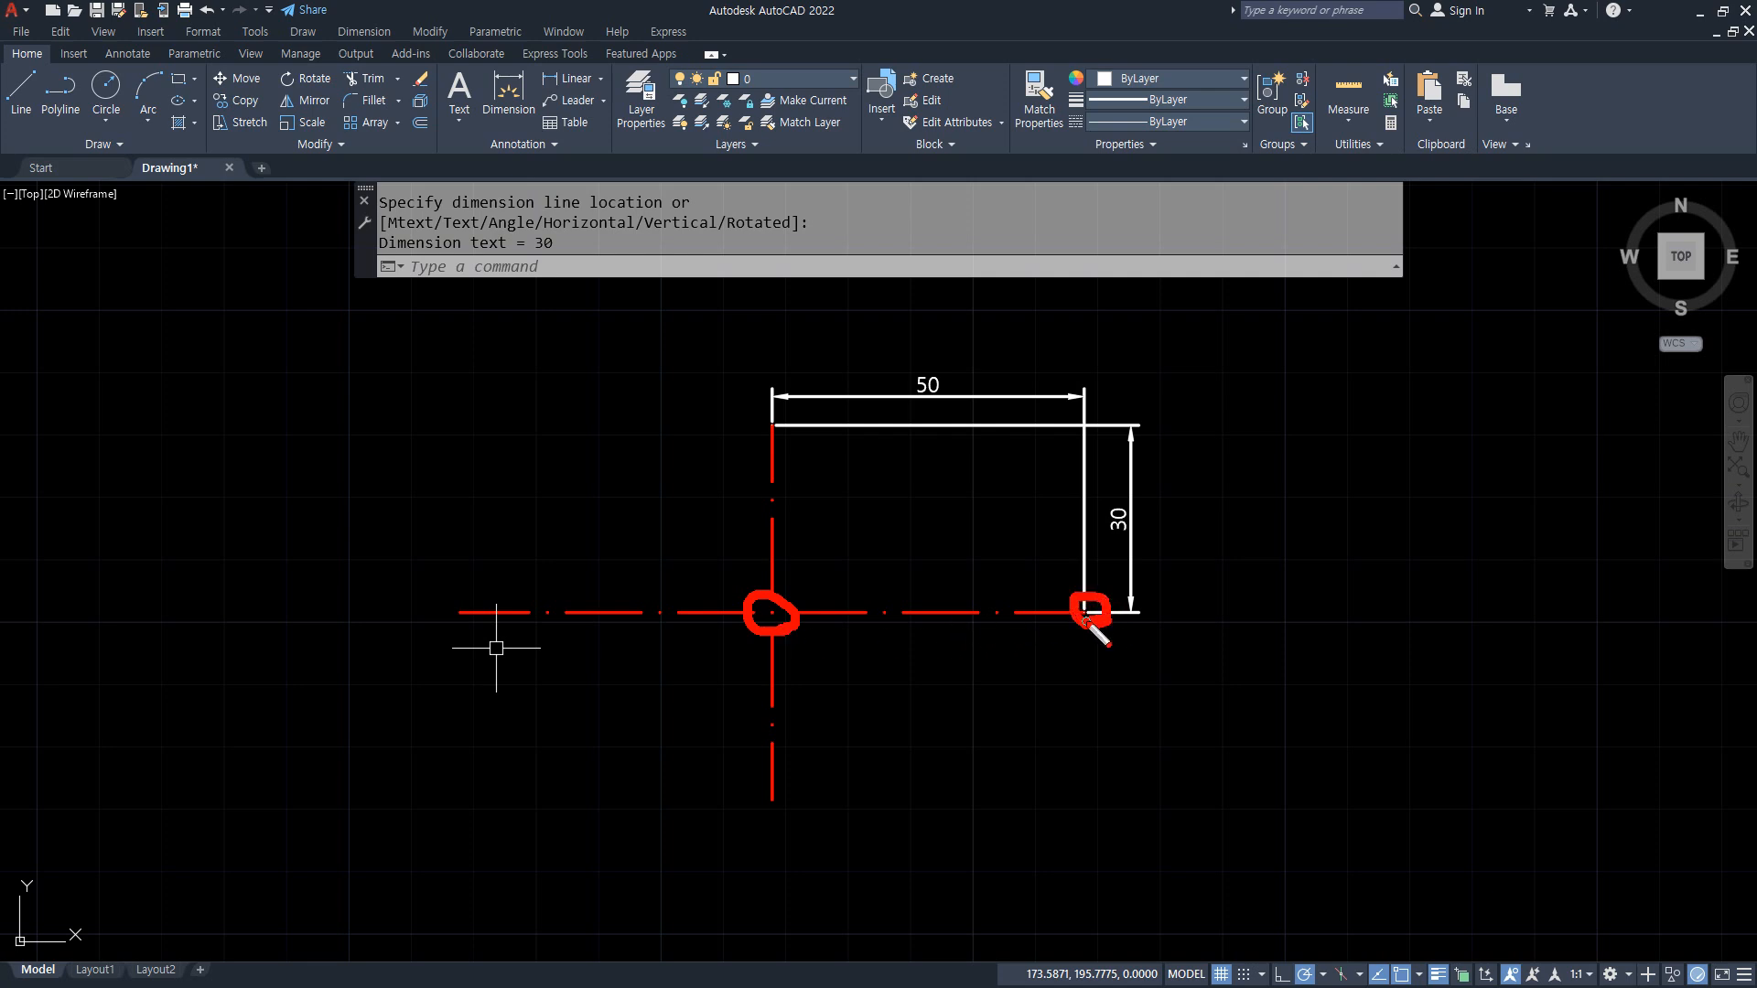
mouse_move(789, 445)
left_mouse_down()
mouse_move(765, 431)
mouse_move(787, 444)
left_mouse_up()
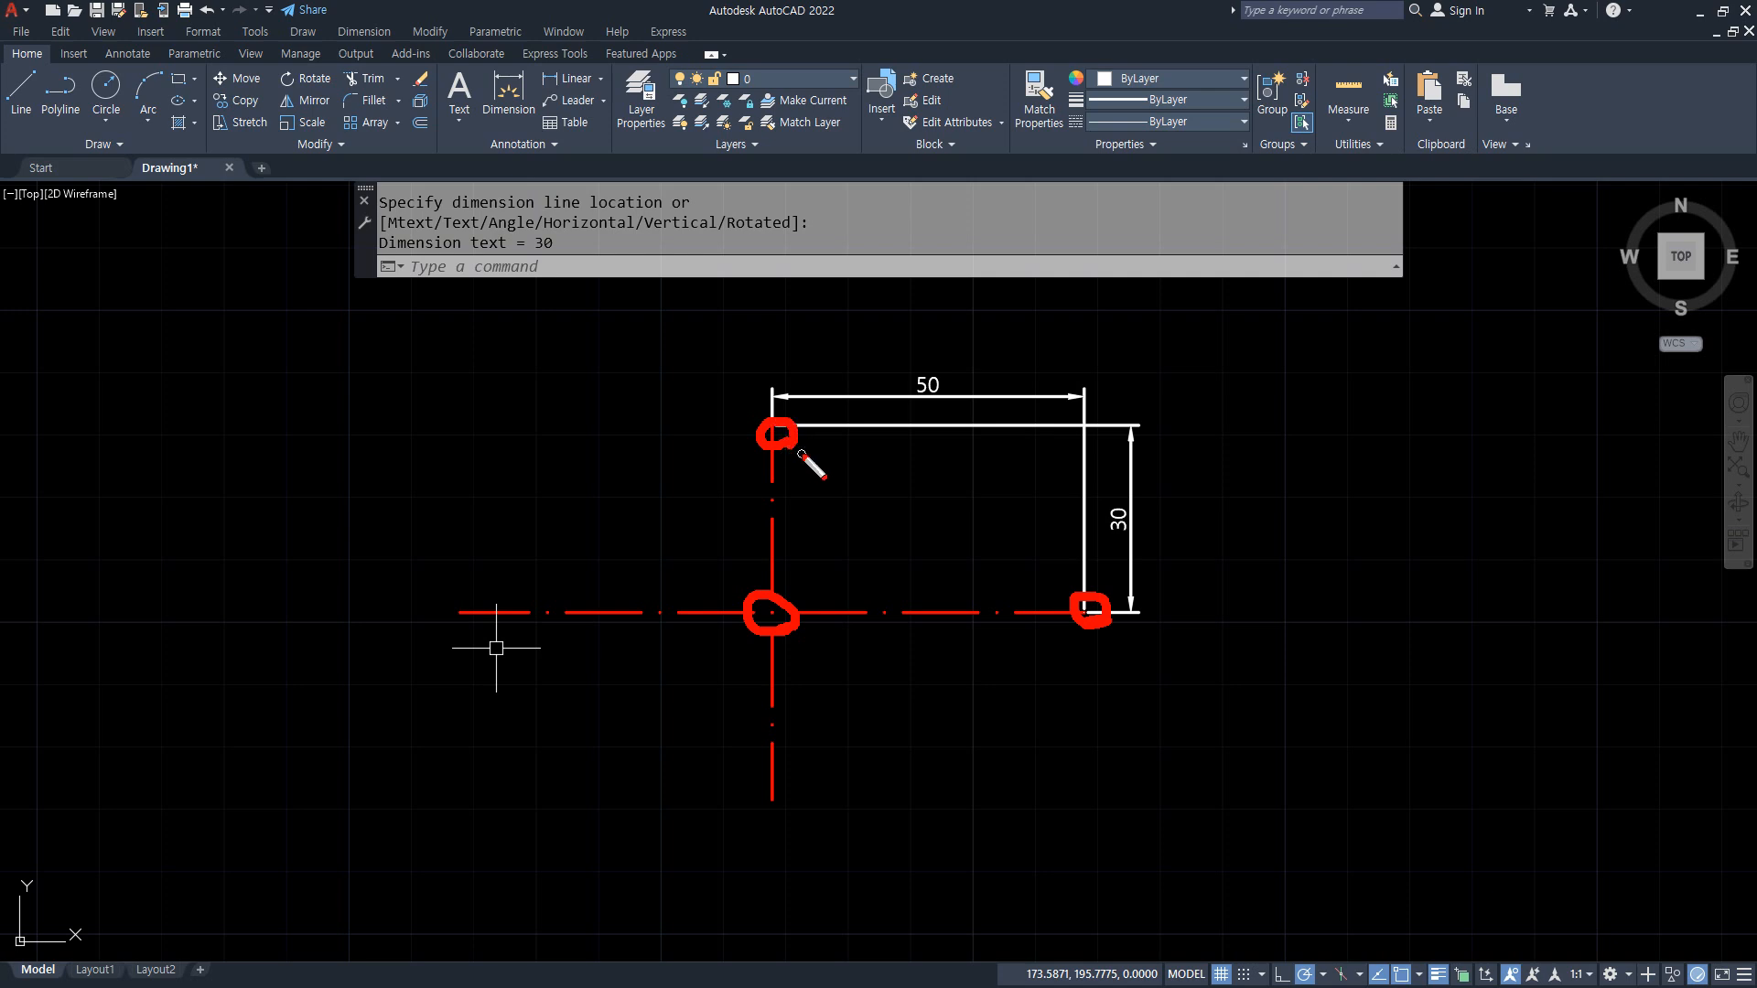
left_click_drag(617, 601, 647, 639)
left_click_drag(750, 702, 803, 713)
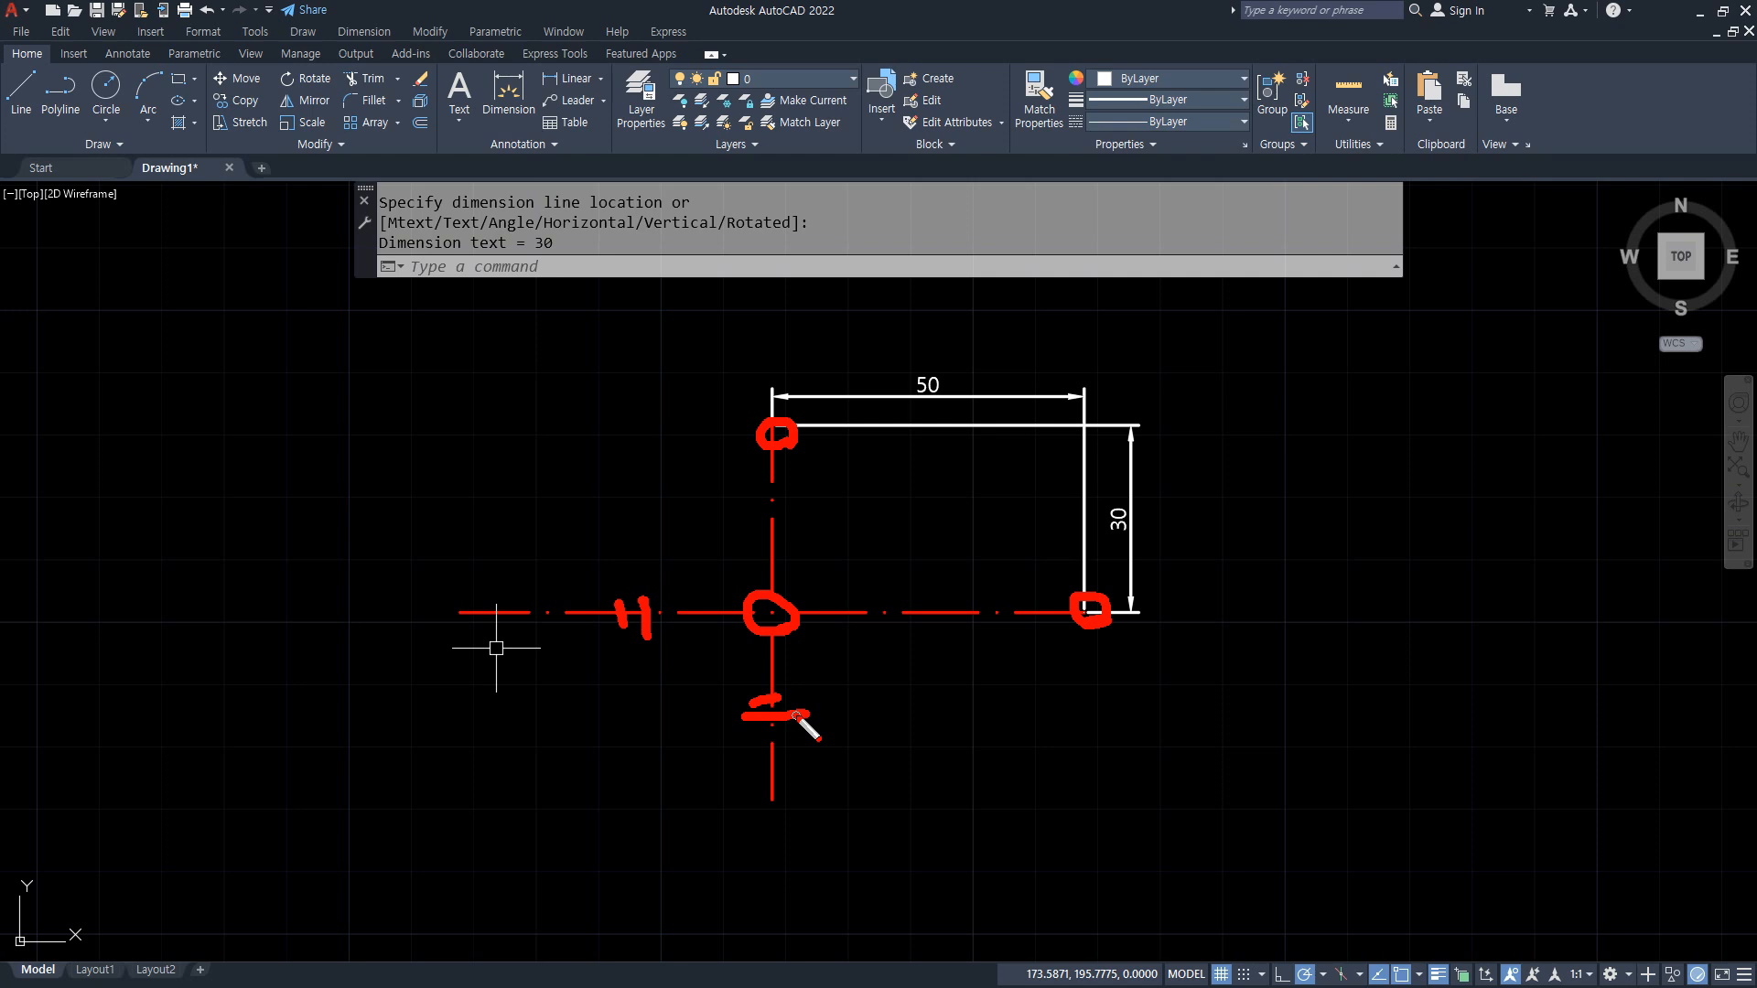
key("Escape")
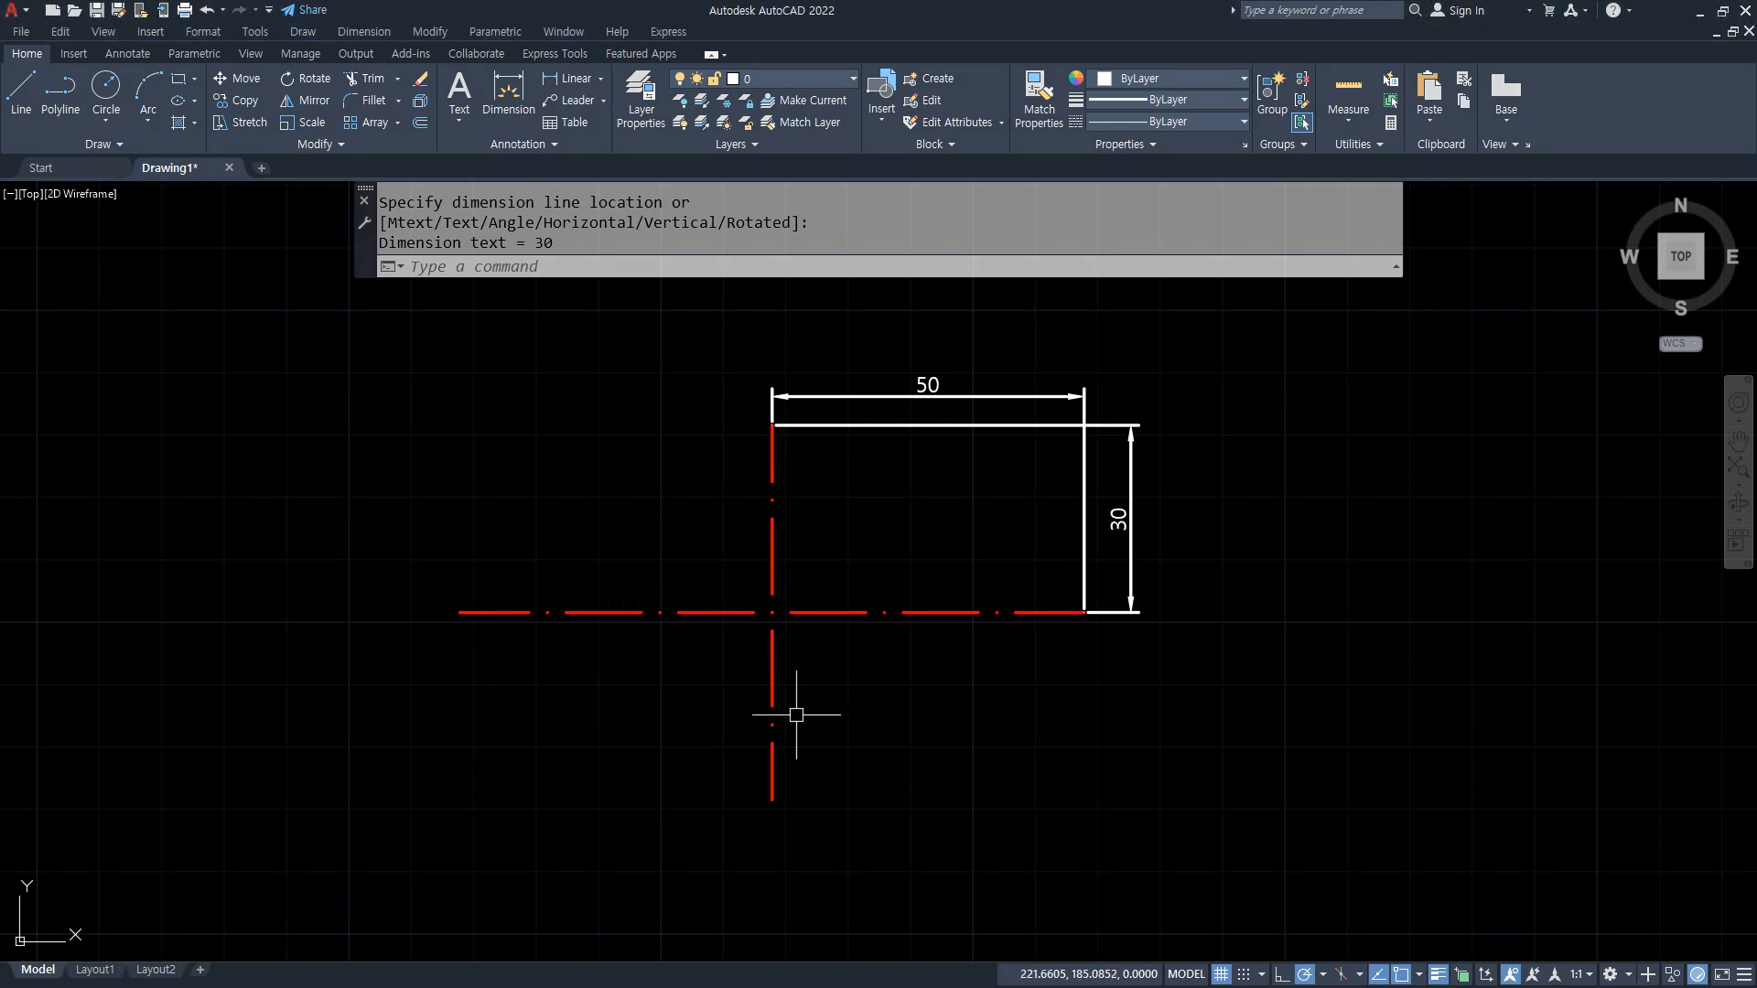
Step: Draw an ellipse using the horizontal centerline's two ends as the axis endpoints and the vertical centerline's lower end for the other axis
type("el")
key("Return")
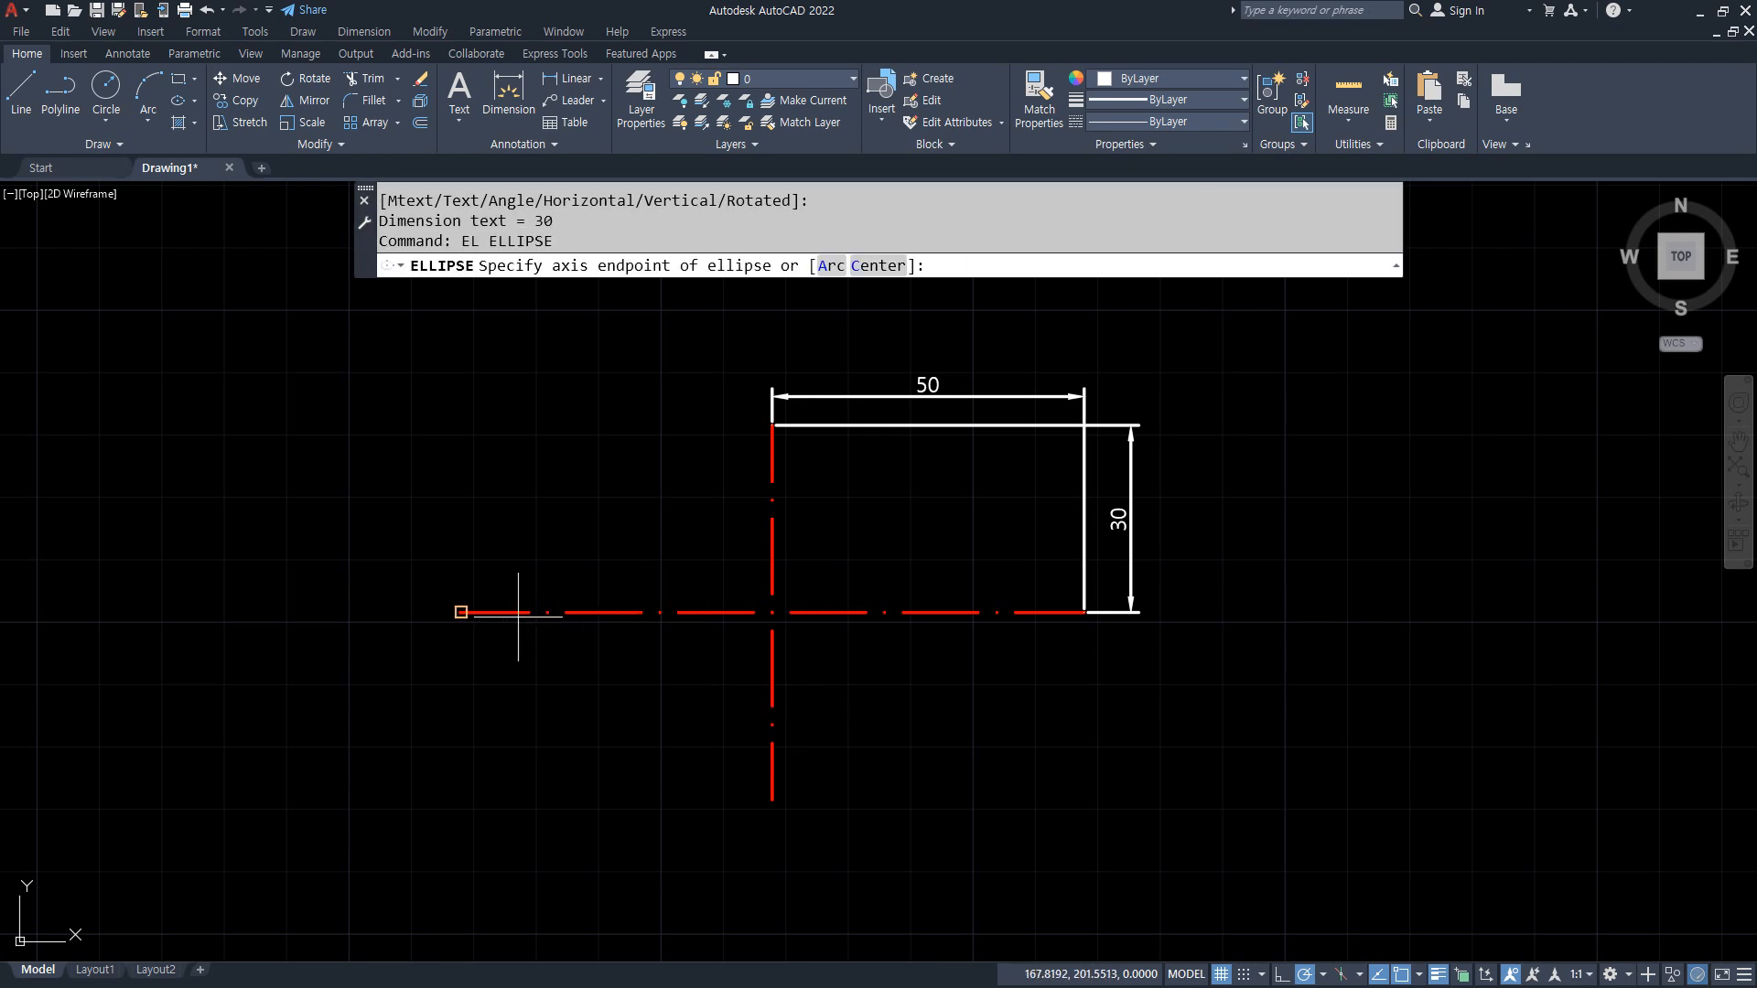
left_click(475, 612)
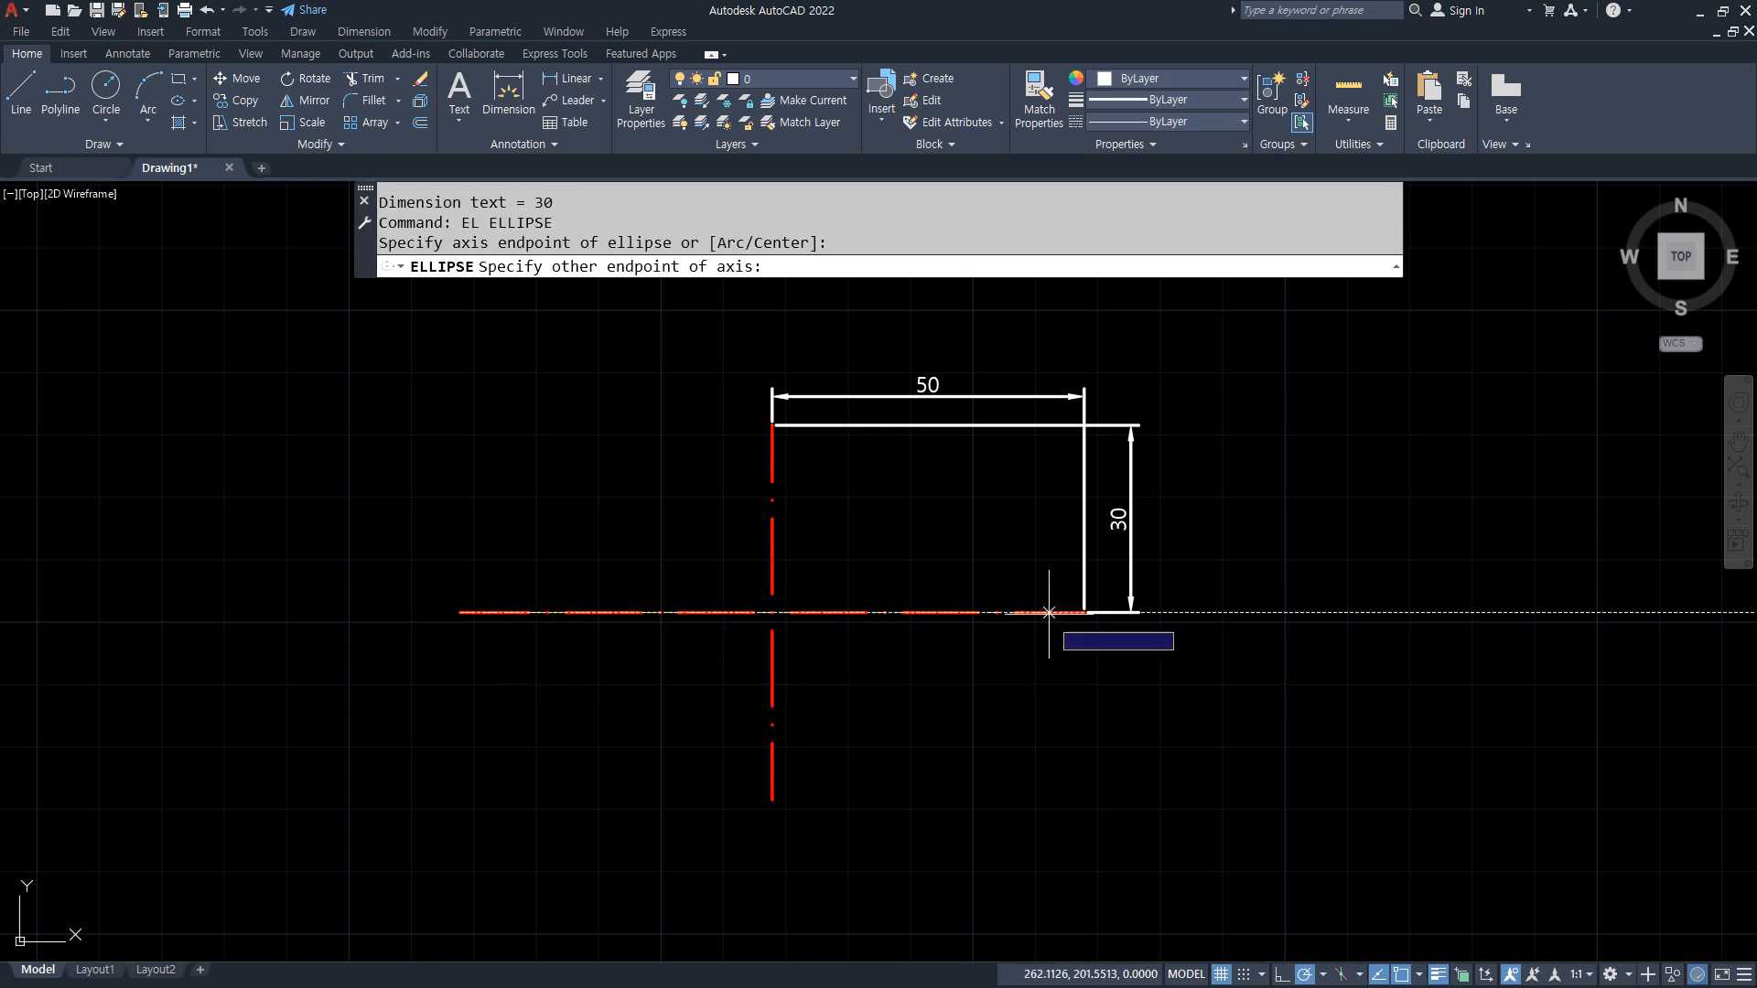
left_click(1083, 612)
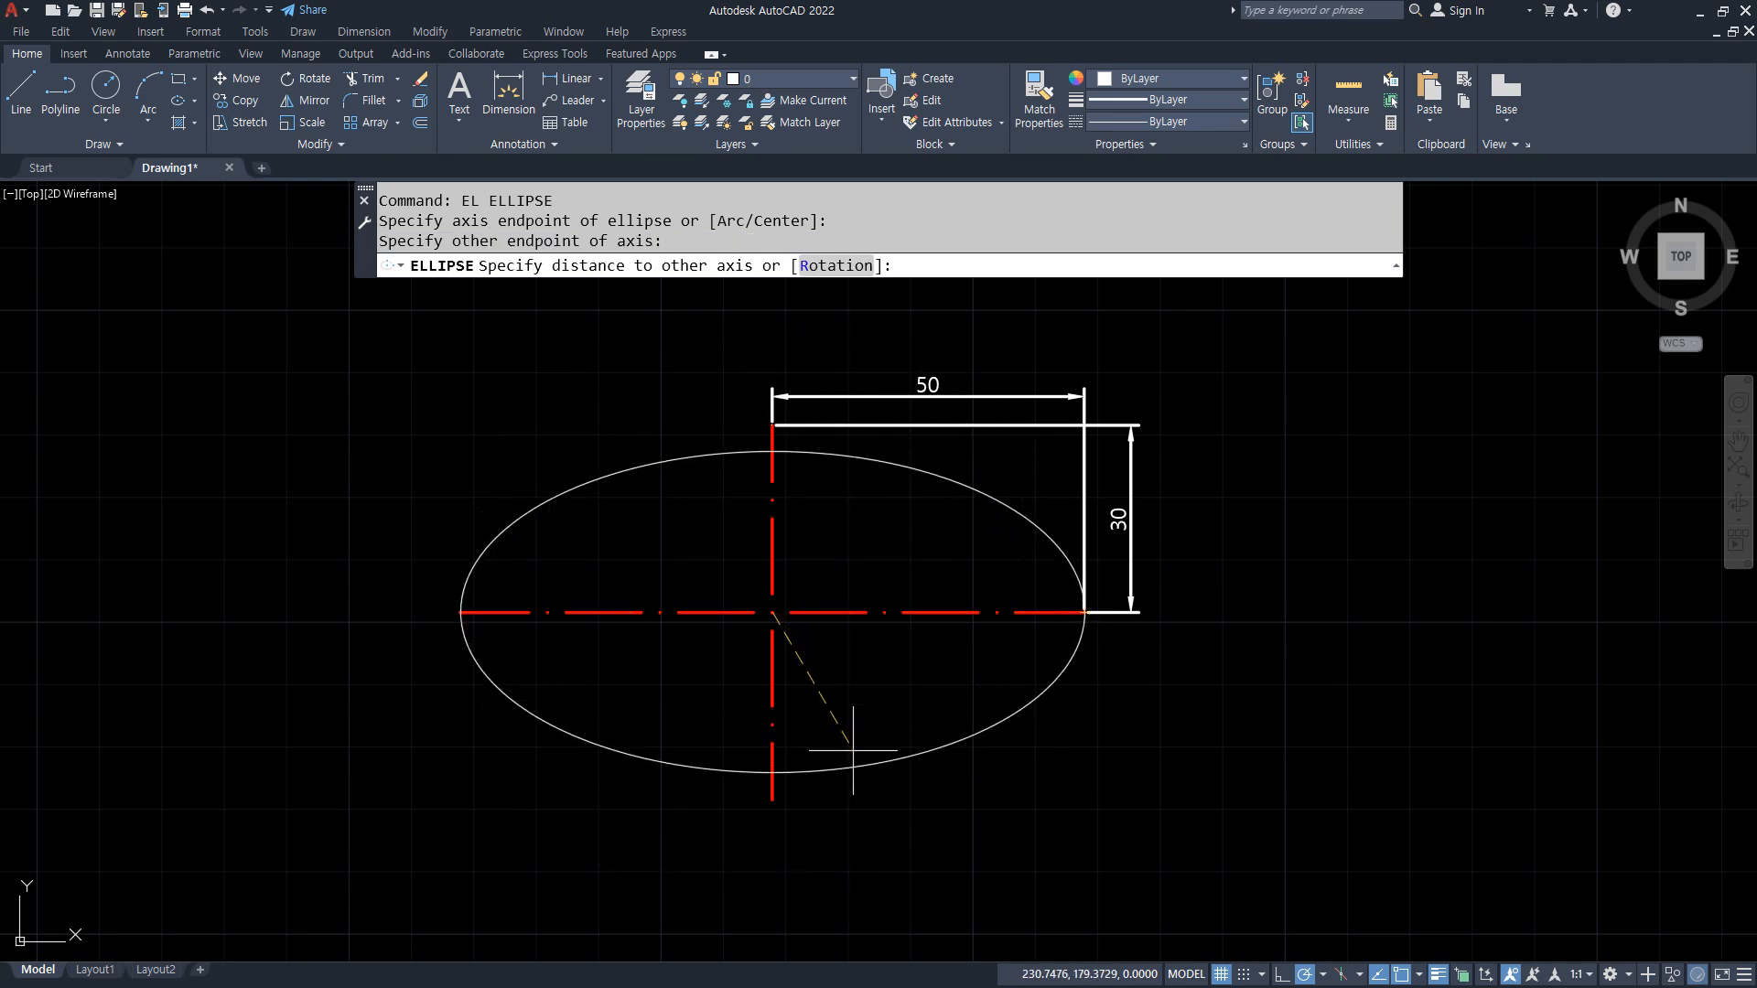
left_click(772, 797)
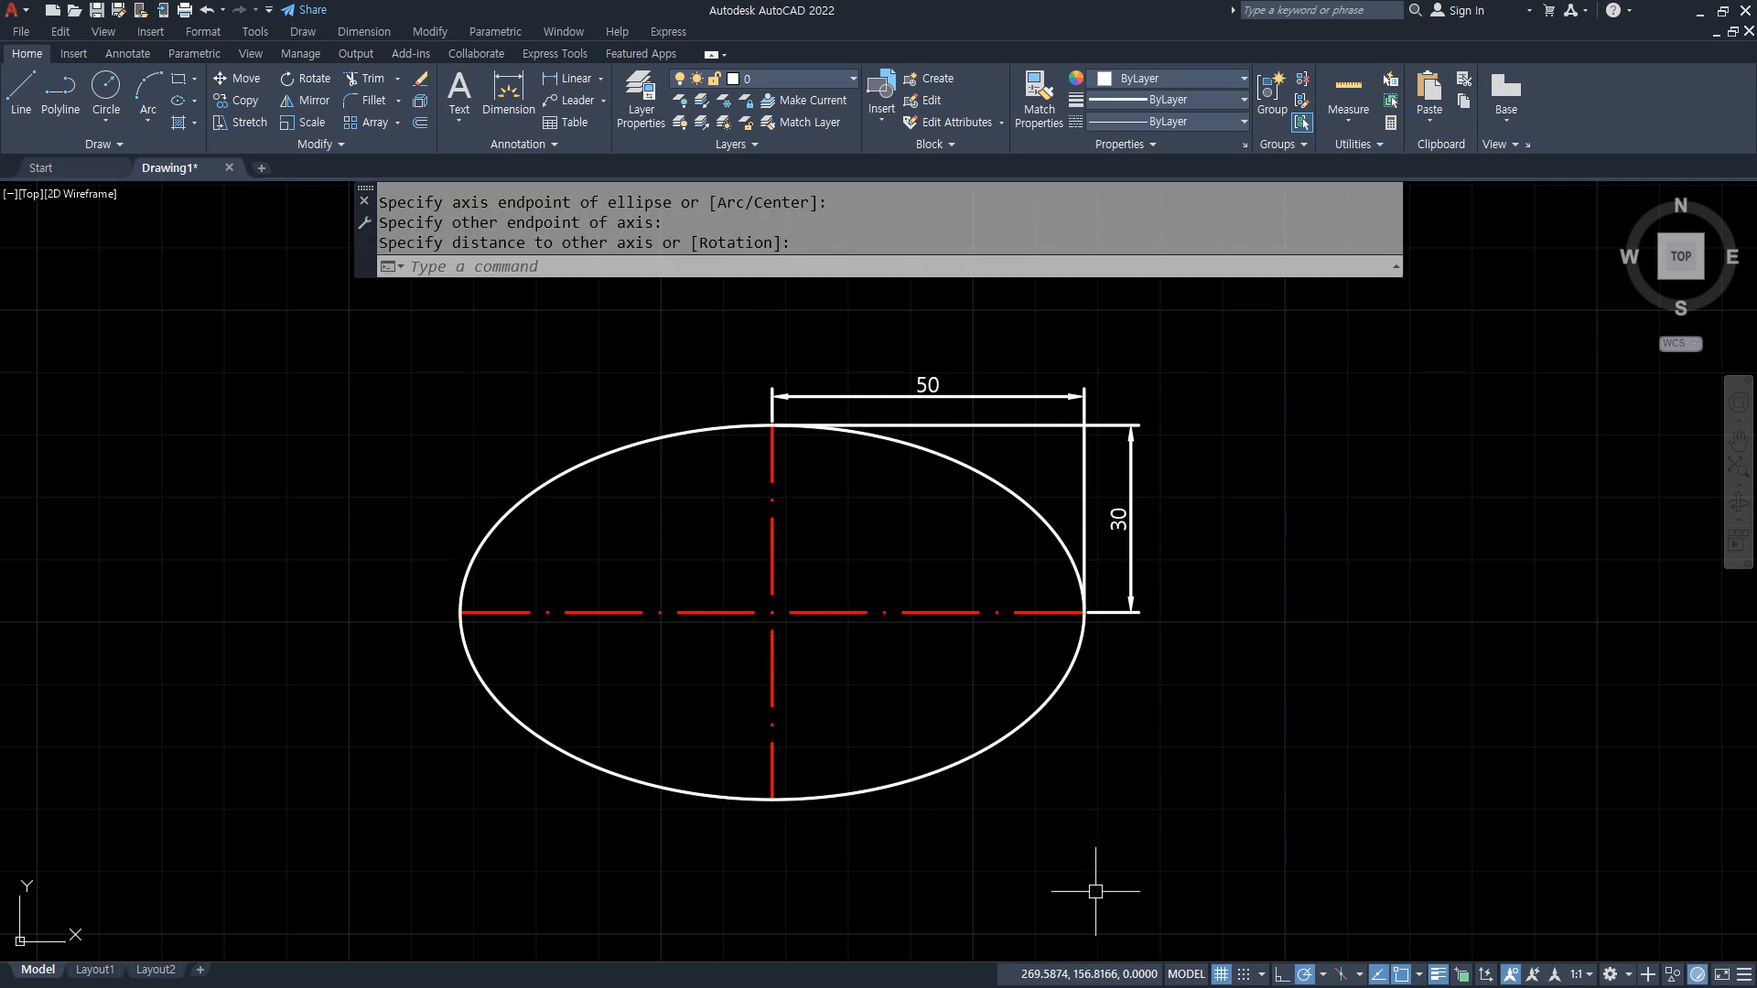
Step: Erase the ellipse and both linear dimensions, keeping the two centerlines
left_click(1095, 890)
left_click(836, 573)
key("Delete")
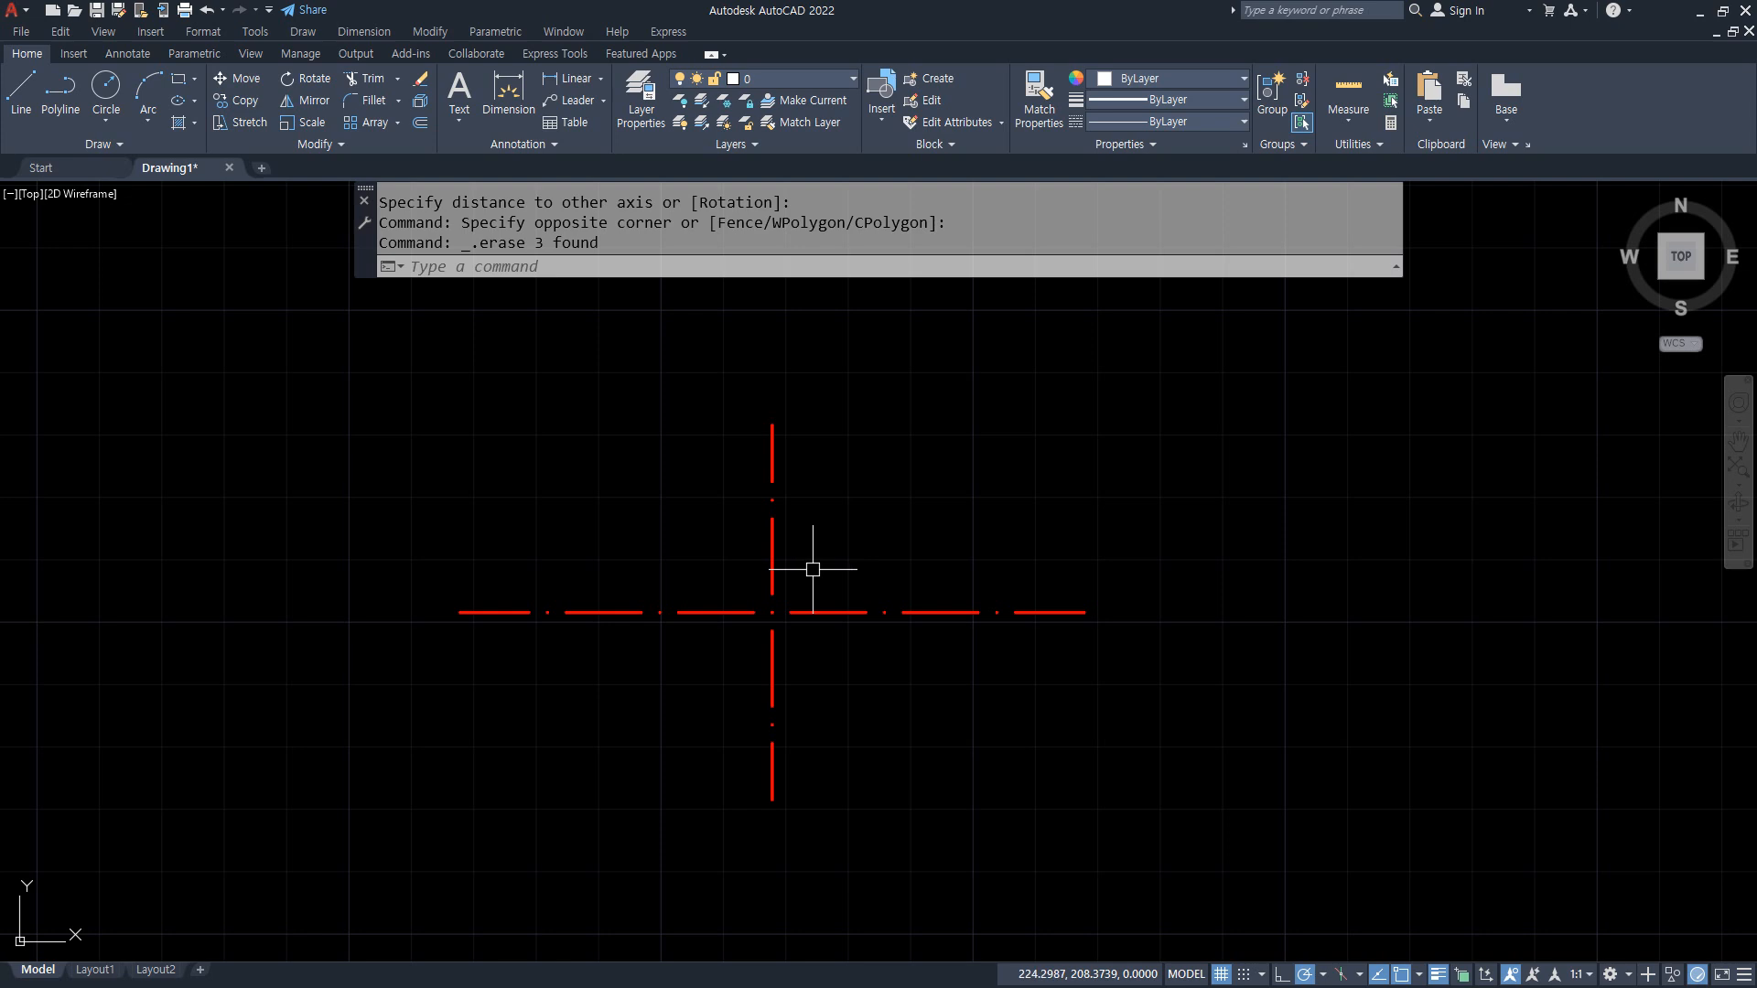
Step: Draw an ellipse with the Center option from the centerline intersection through the horizontal centerline's right end and the vertical centerline's upper end
type("el")
key("Return")
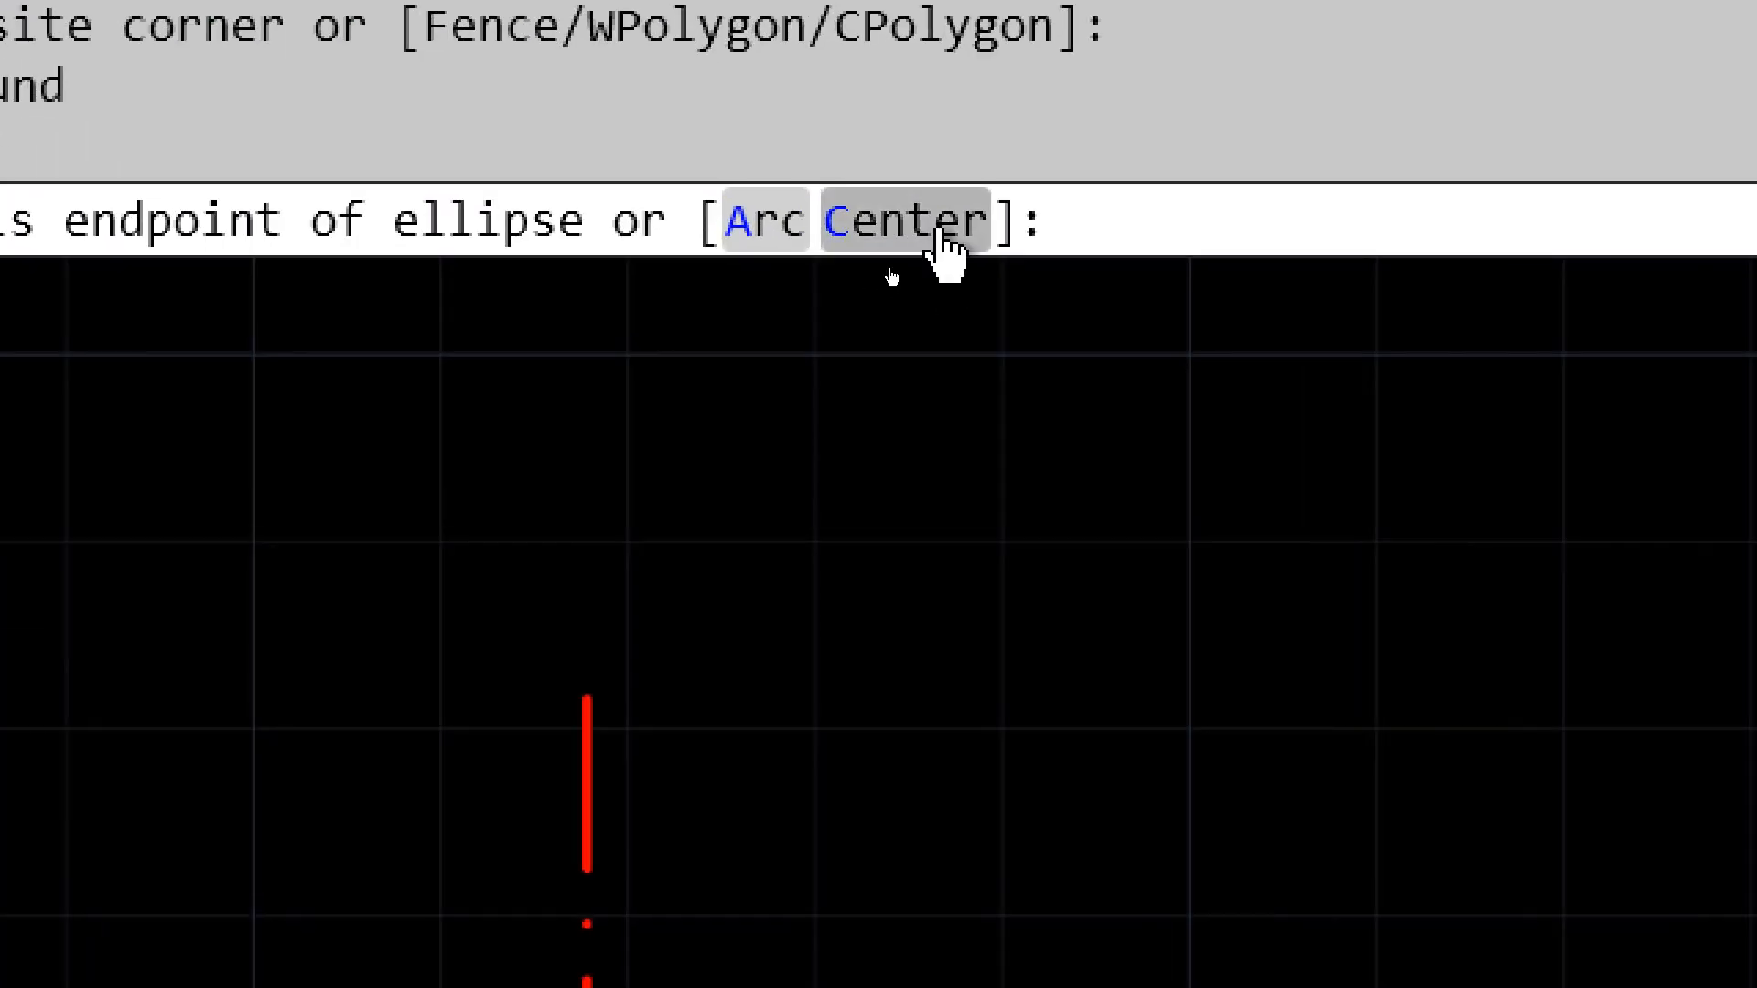
left_click(943, 245)
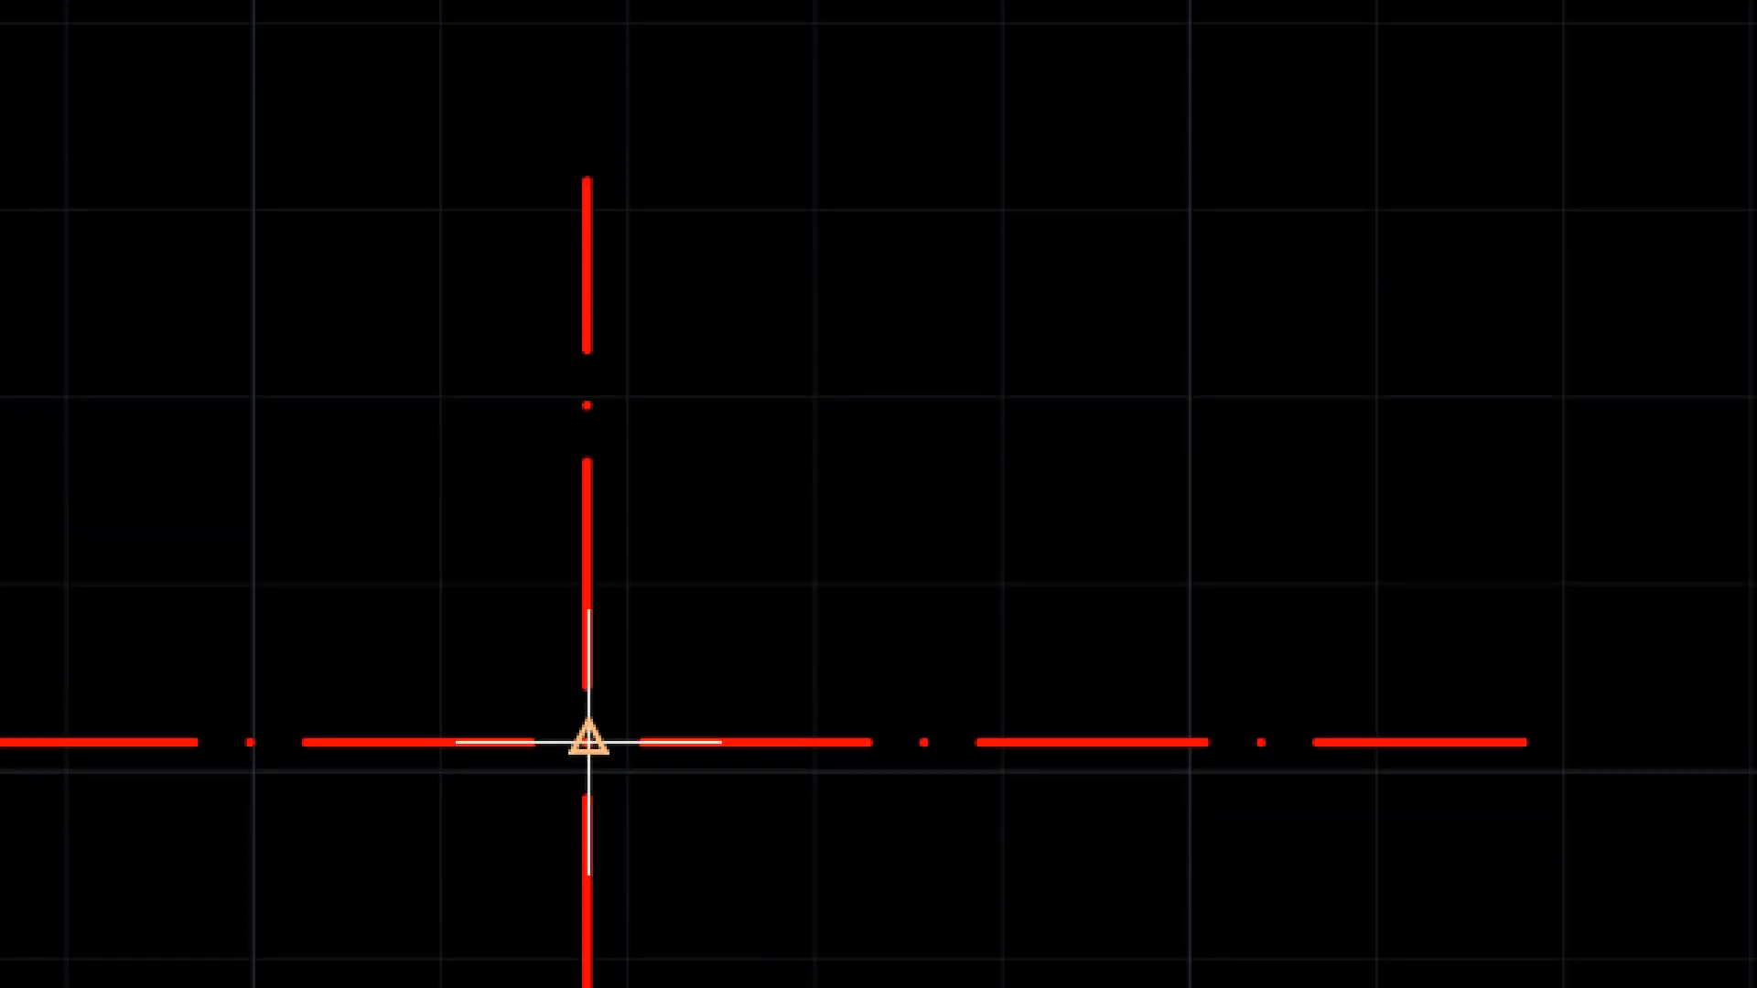
left_click(588, 742)
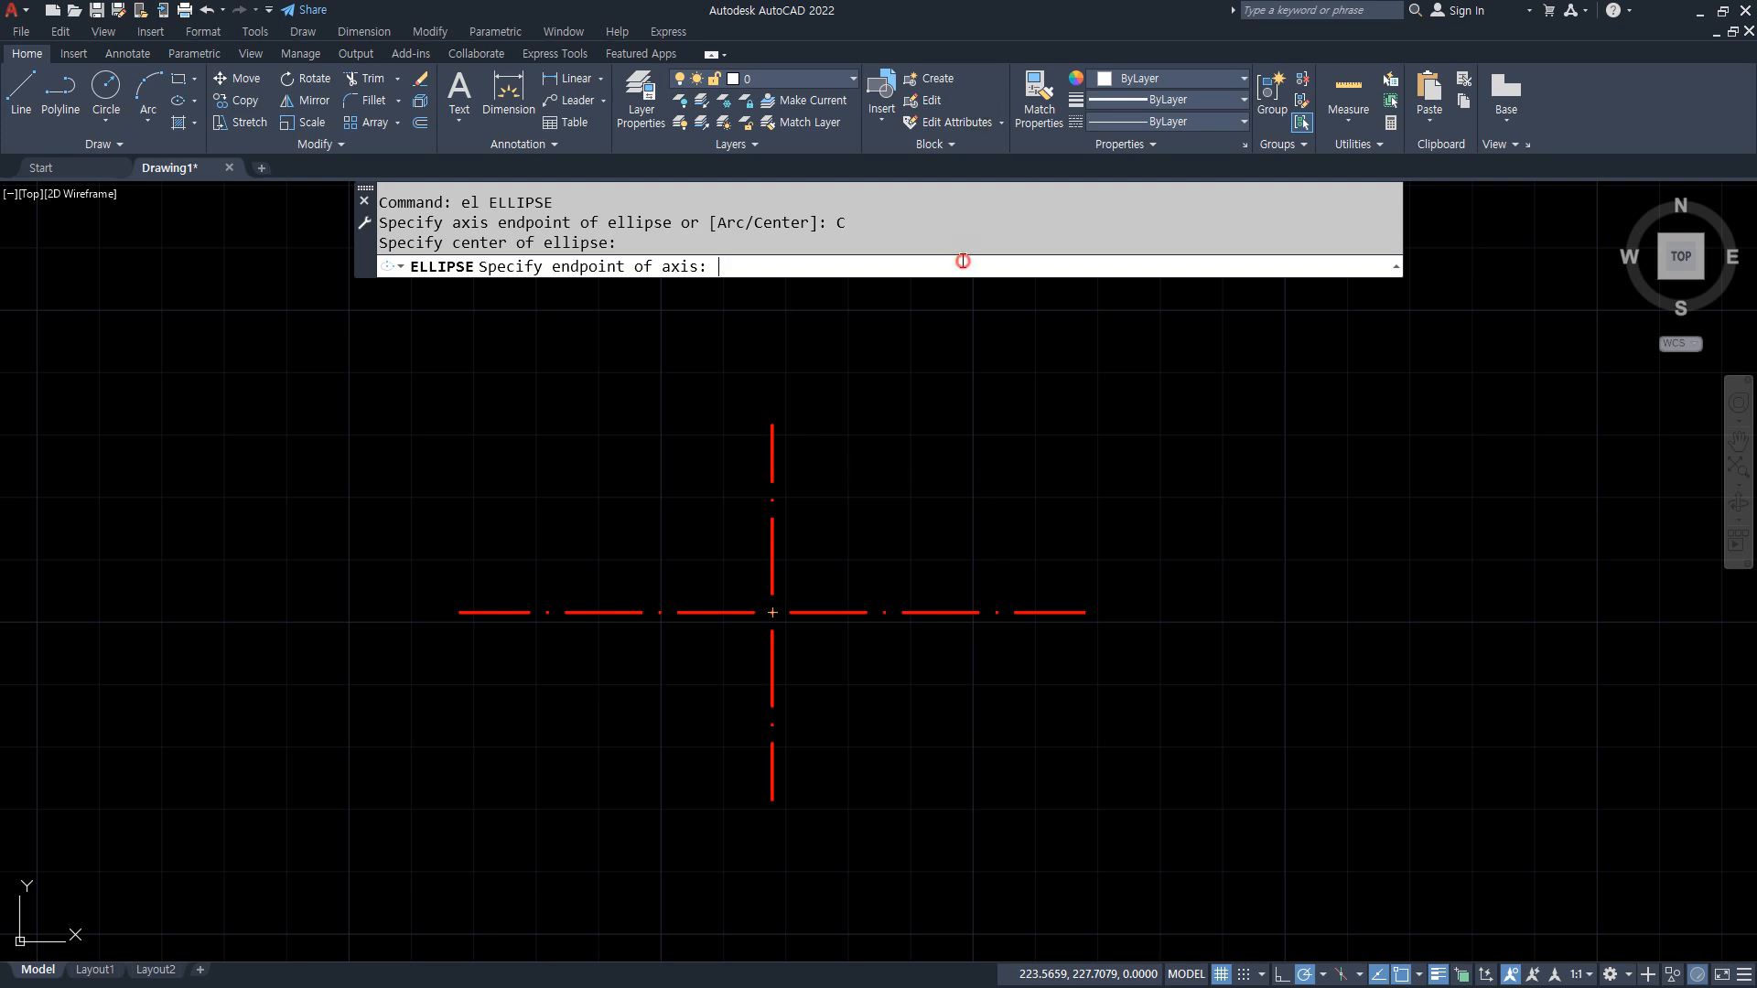
left_click(1084, 612)
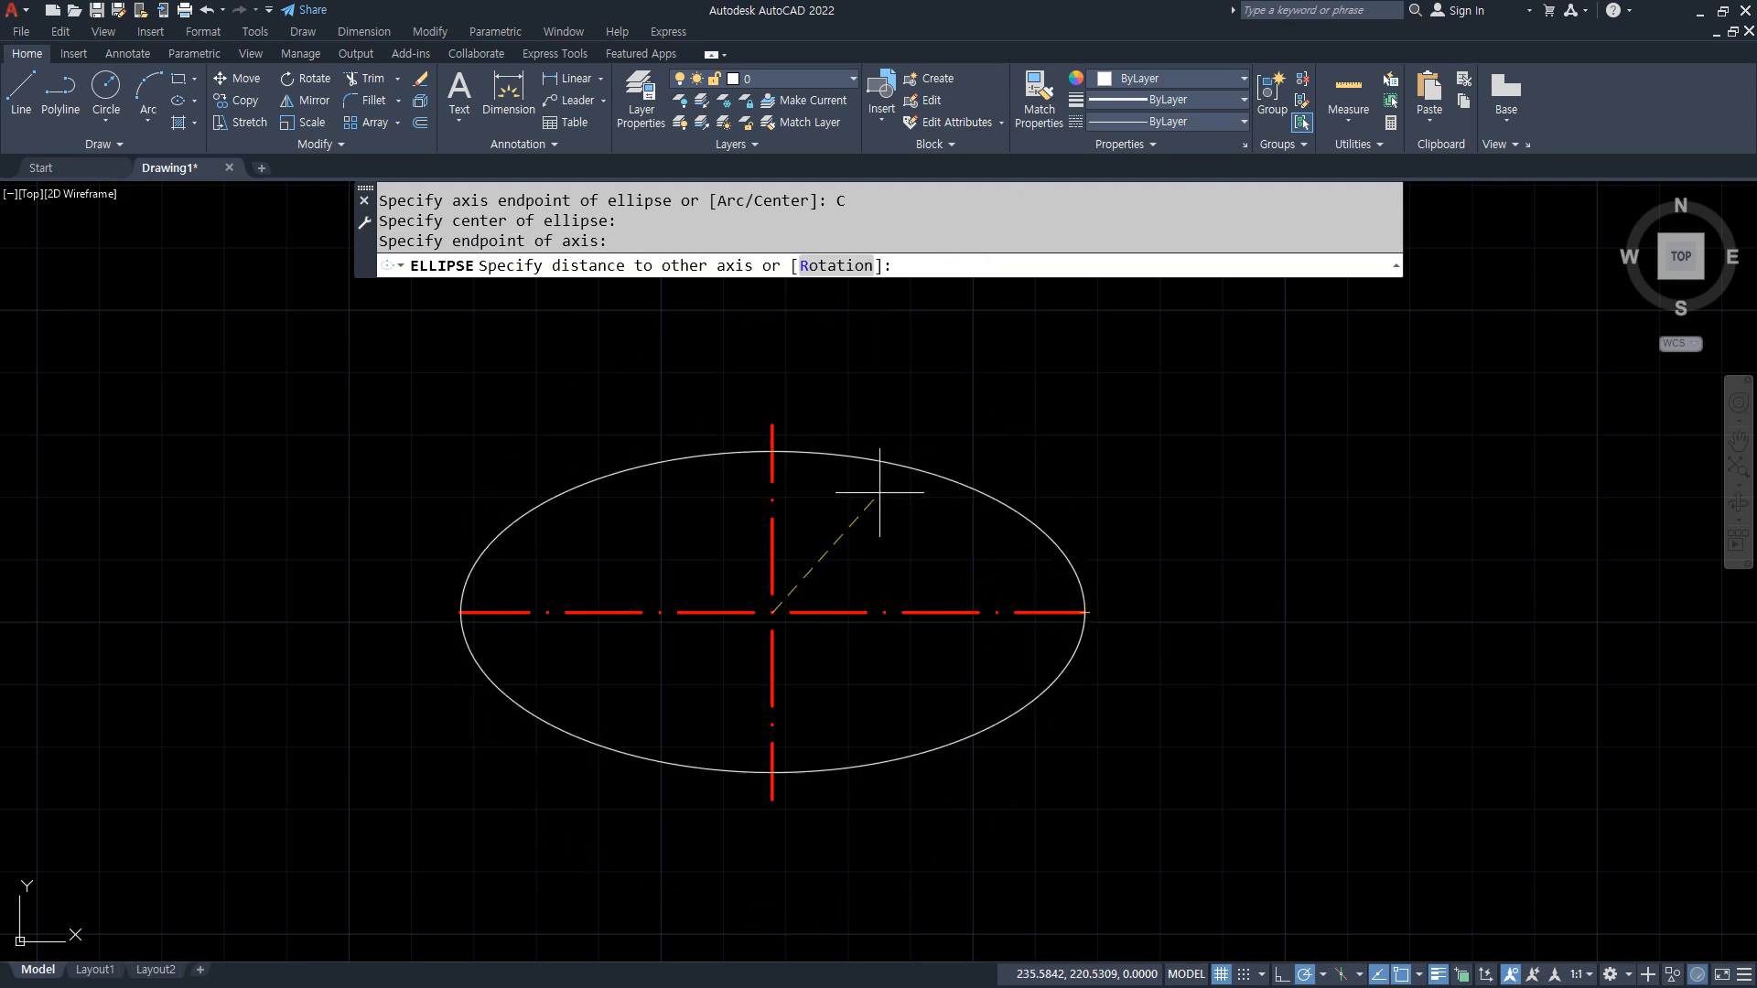
left_click(774, 429)
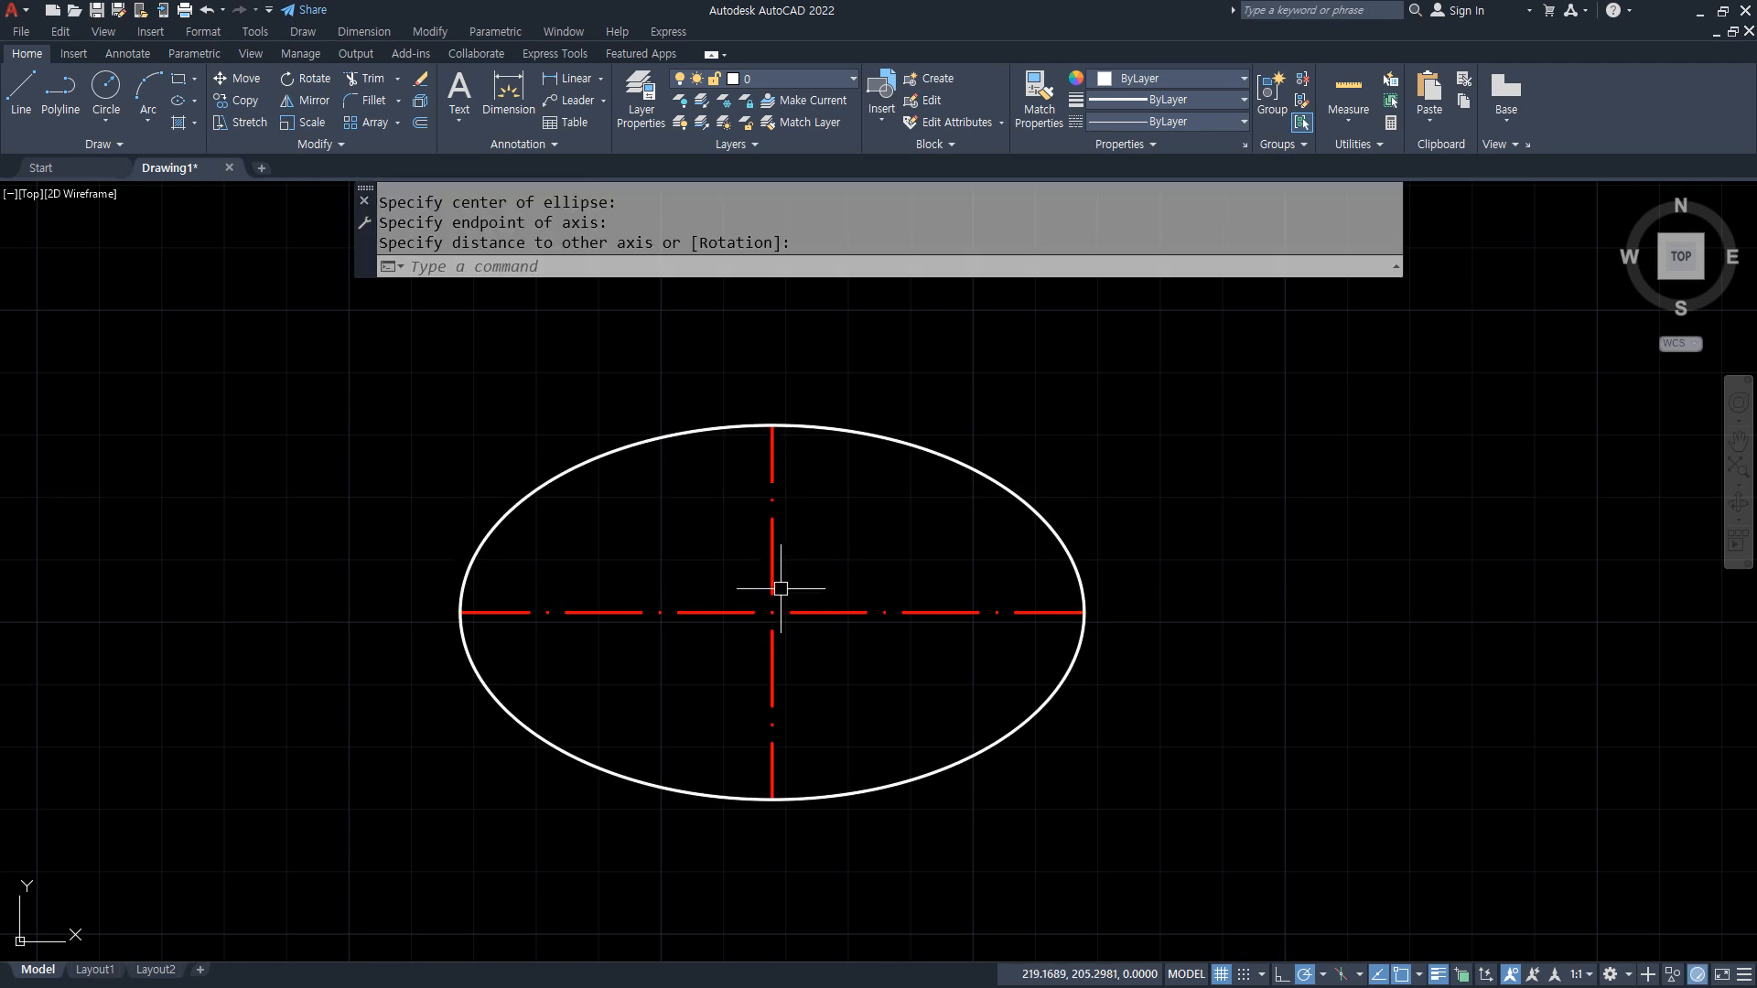
mouse_move(806, 631)
left_mouse_down()
mouse_move(749, 610)
mouse_move(786, 628)
left_mouse_up()
left_click_drag(1102, 633, 1093, 607)
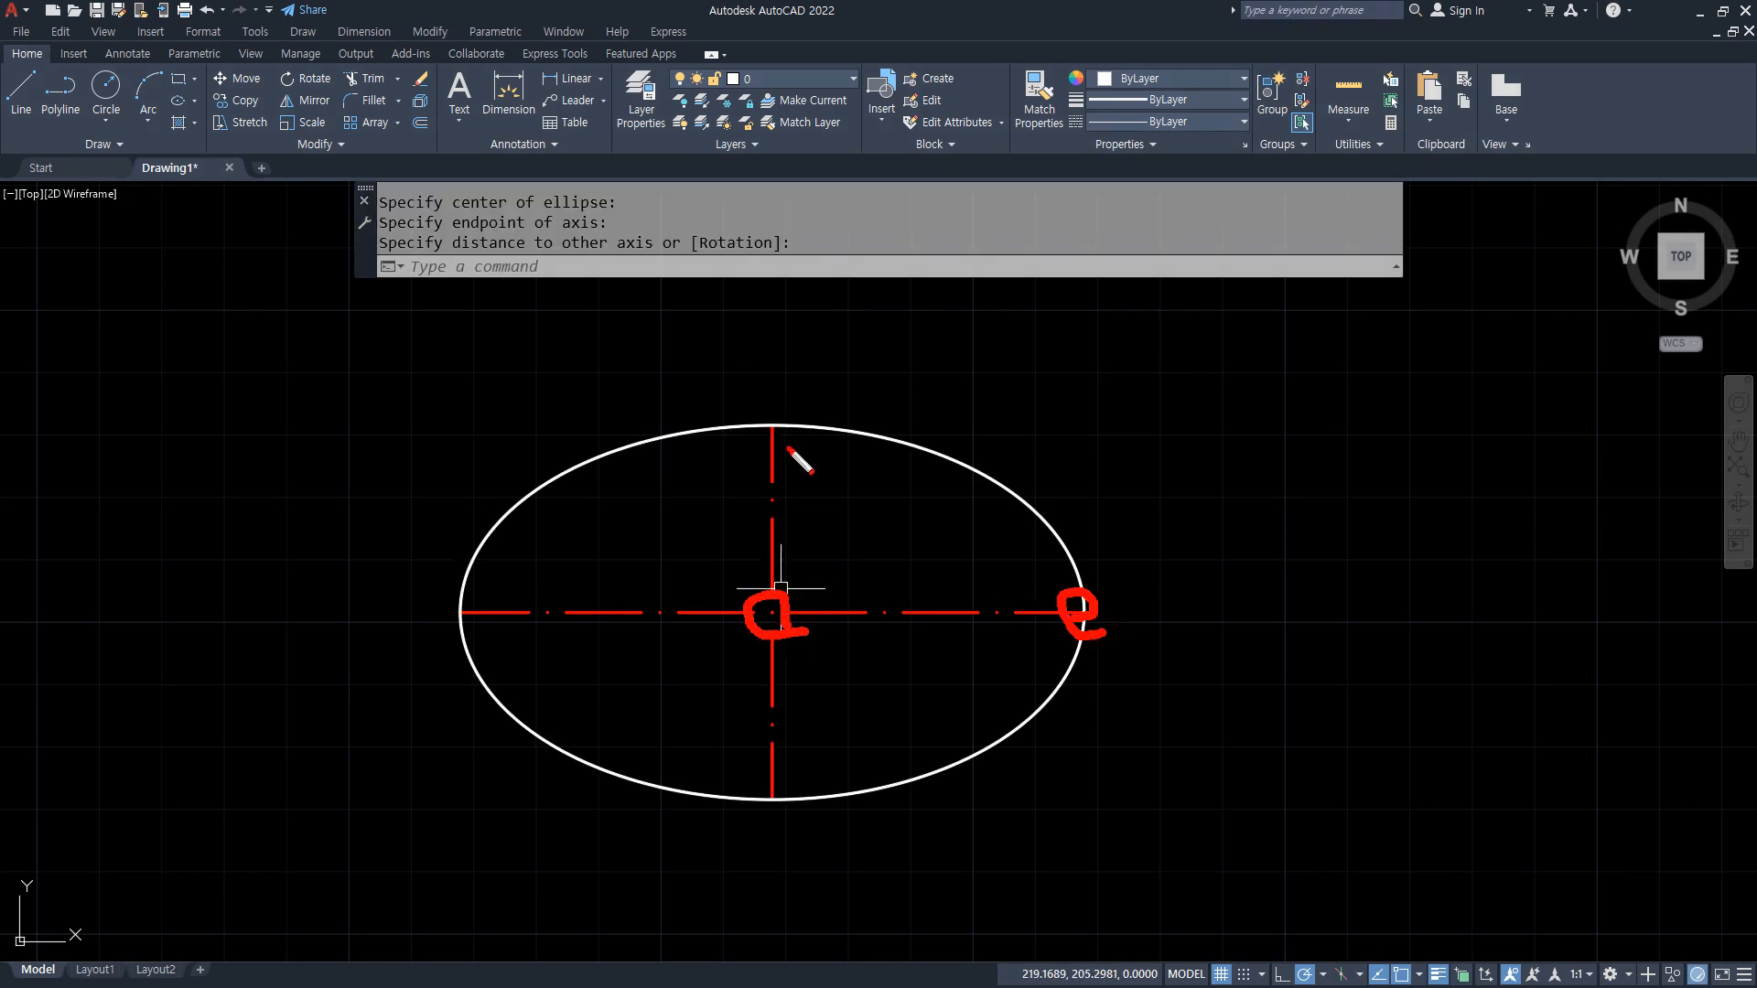
left_click_drag(788, 449, 787, 466)
key("Escape")
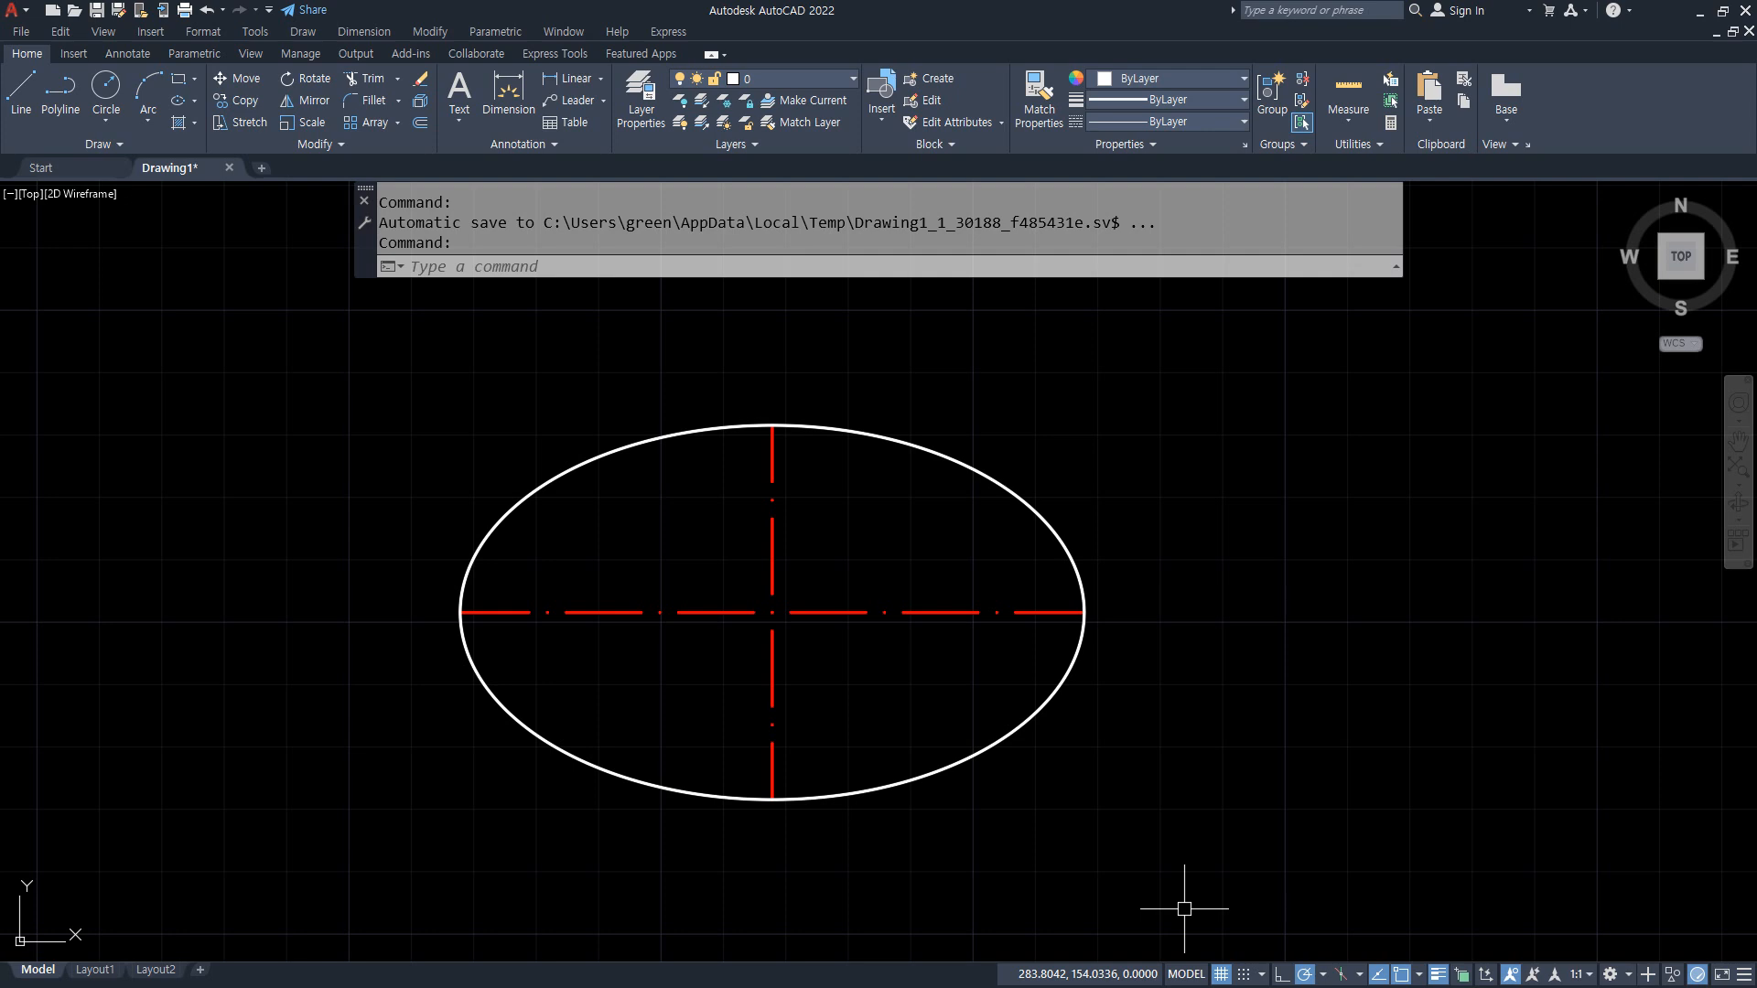
Step: Erase the ellipse and both centerlines
left_click(1117, 834)
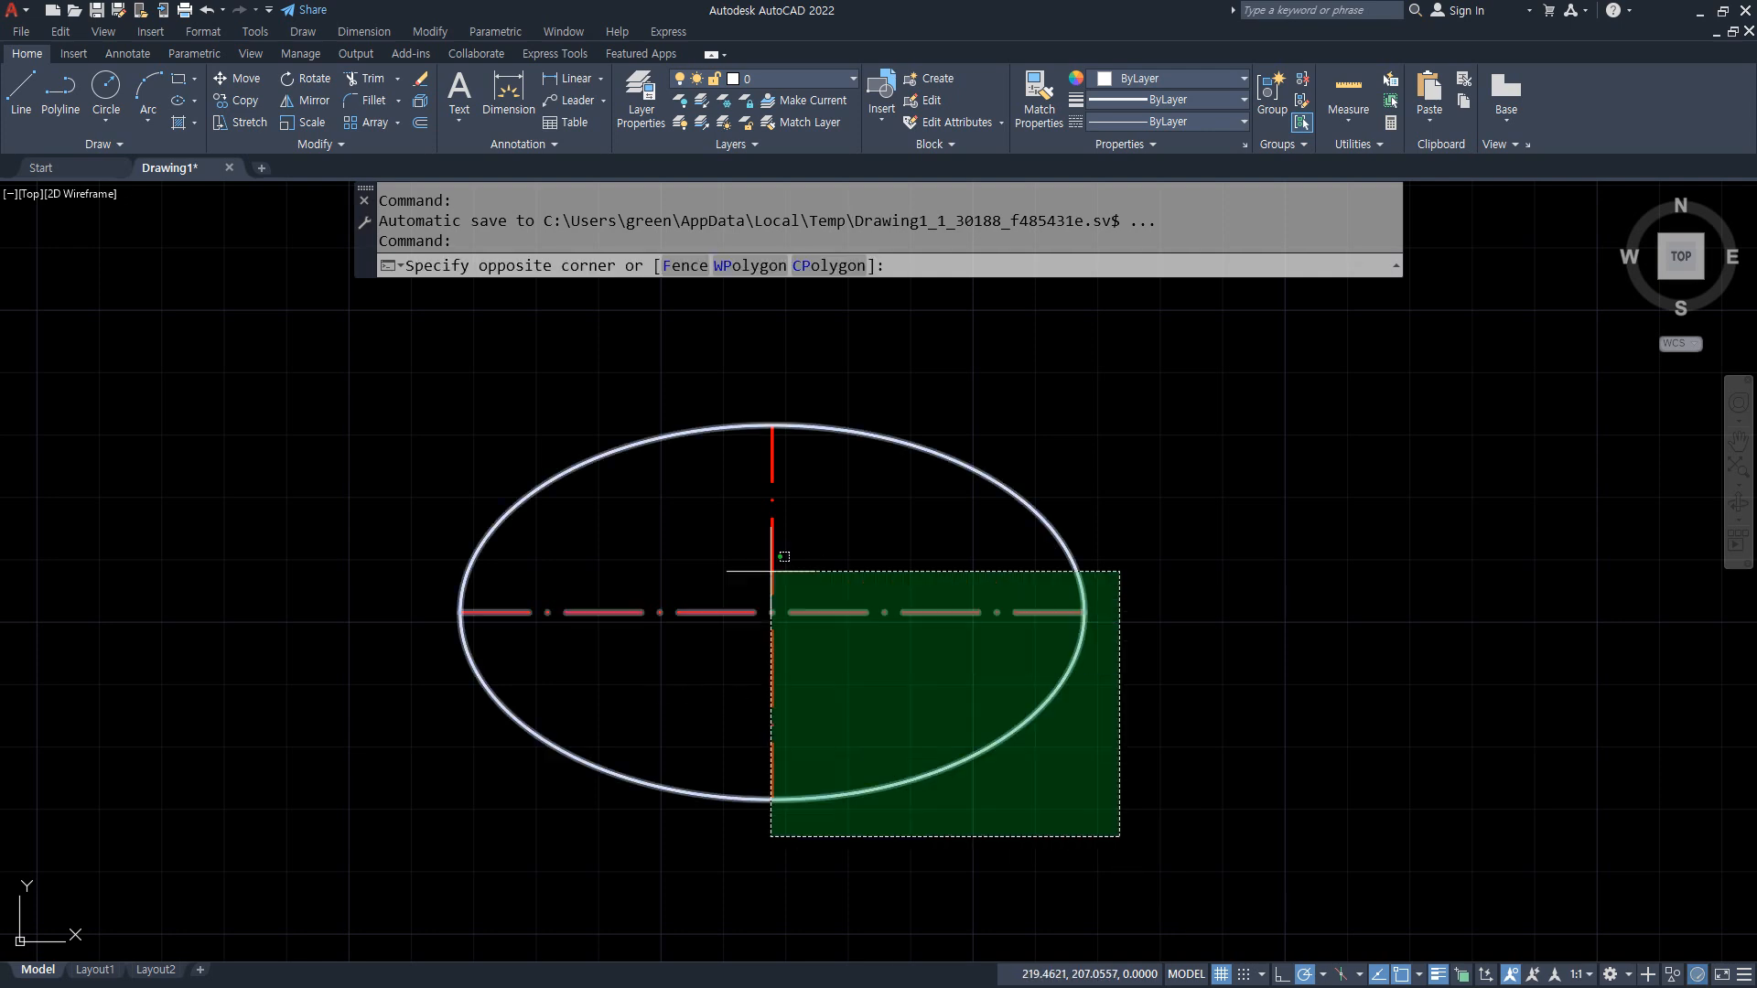
left_click(415, 376)
key("Delete")
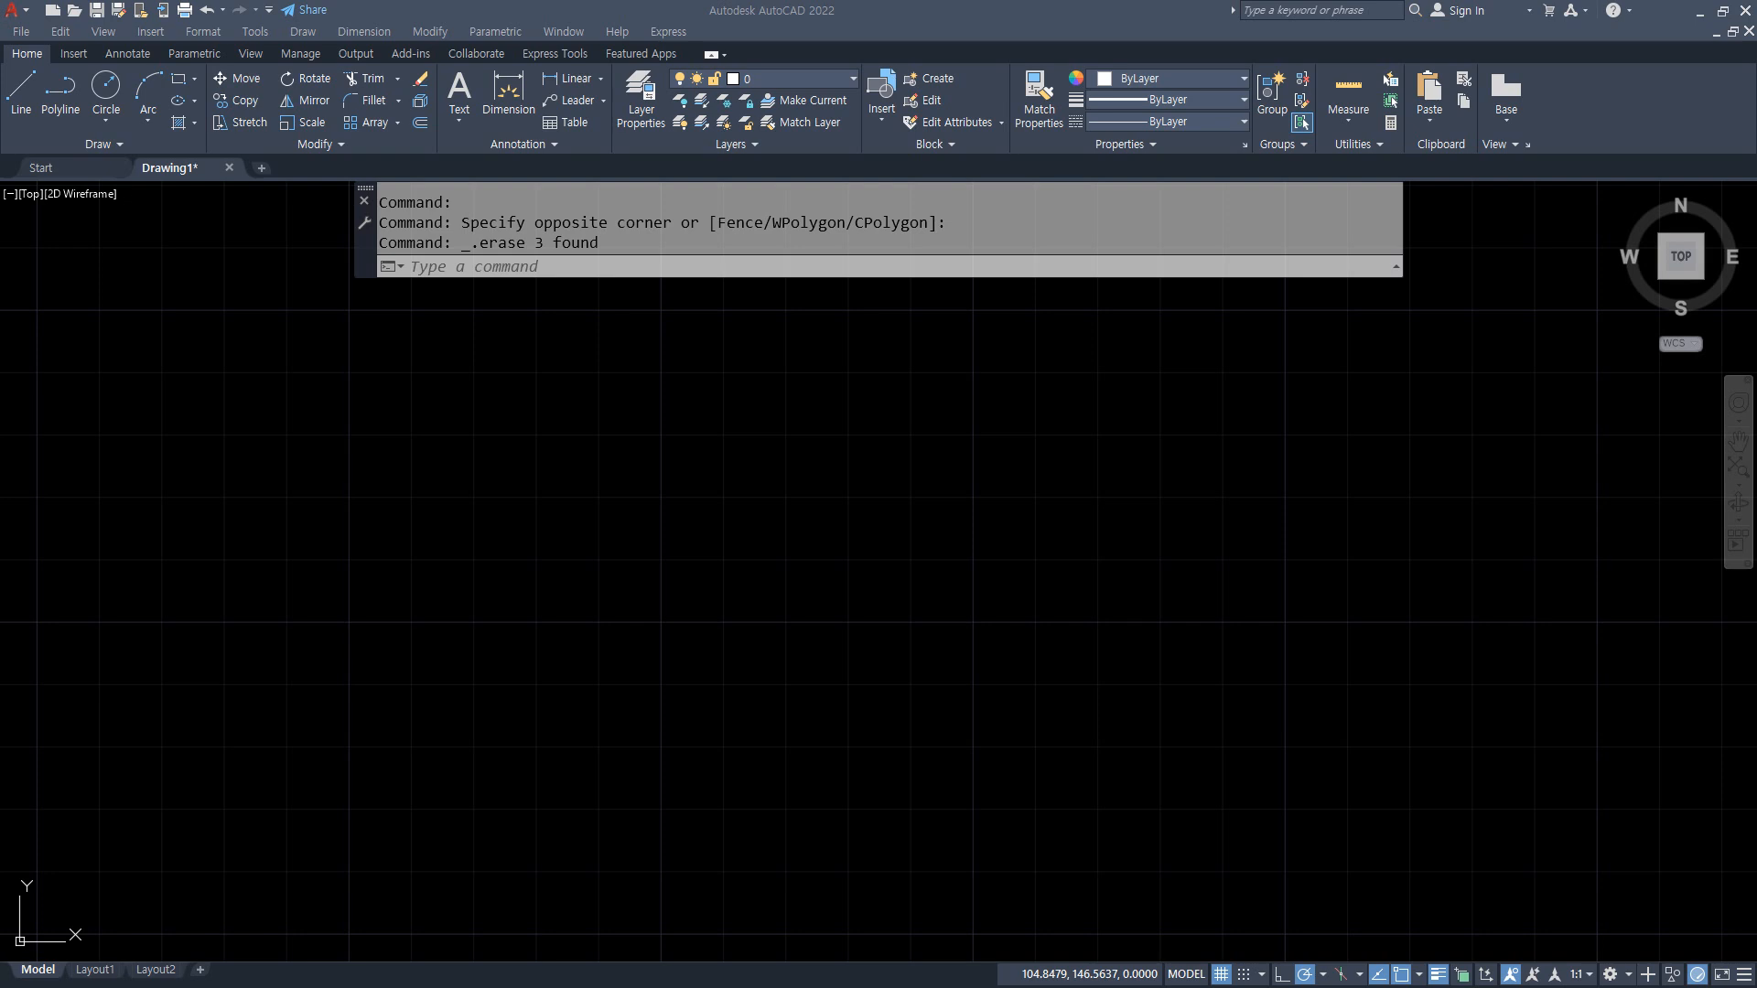
Step: Switch to the Naver Cafe page in Chrome, go to the 정투상 board and open the post "정투상이란?" to view its projection diagrams
left_click_drag(0, 165, 776, 136)
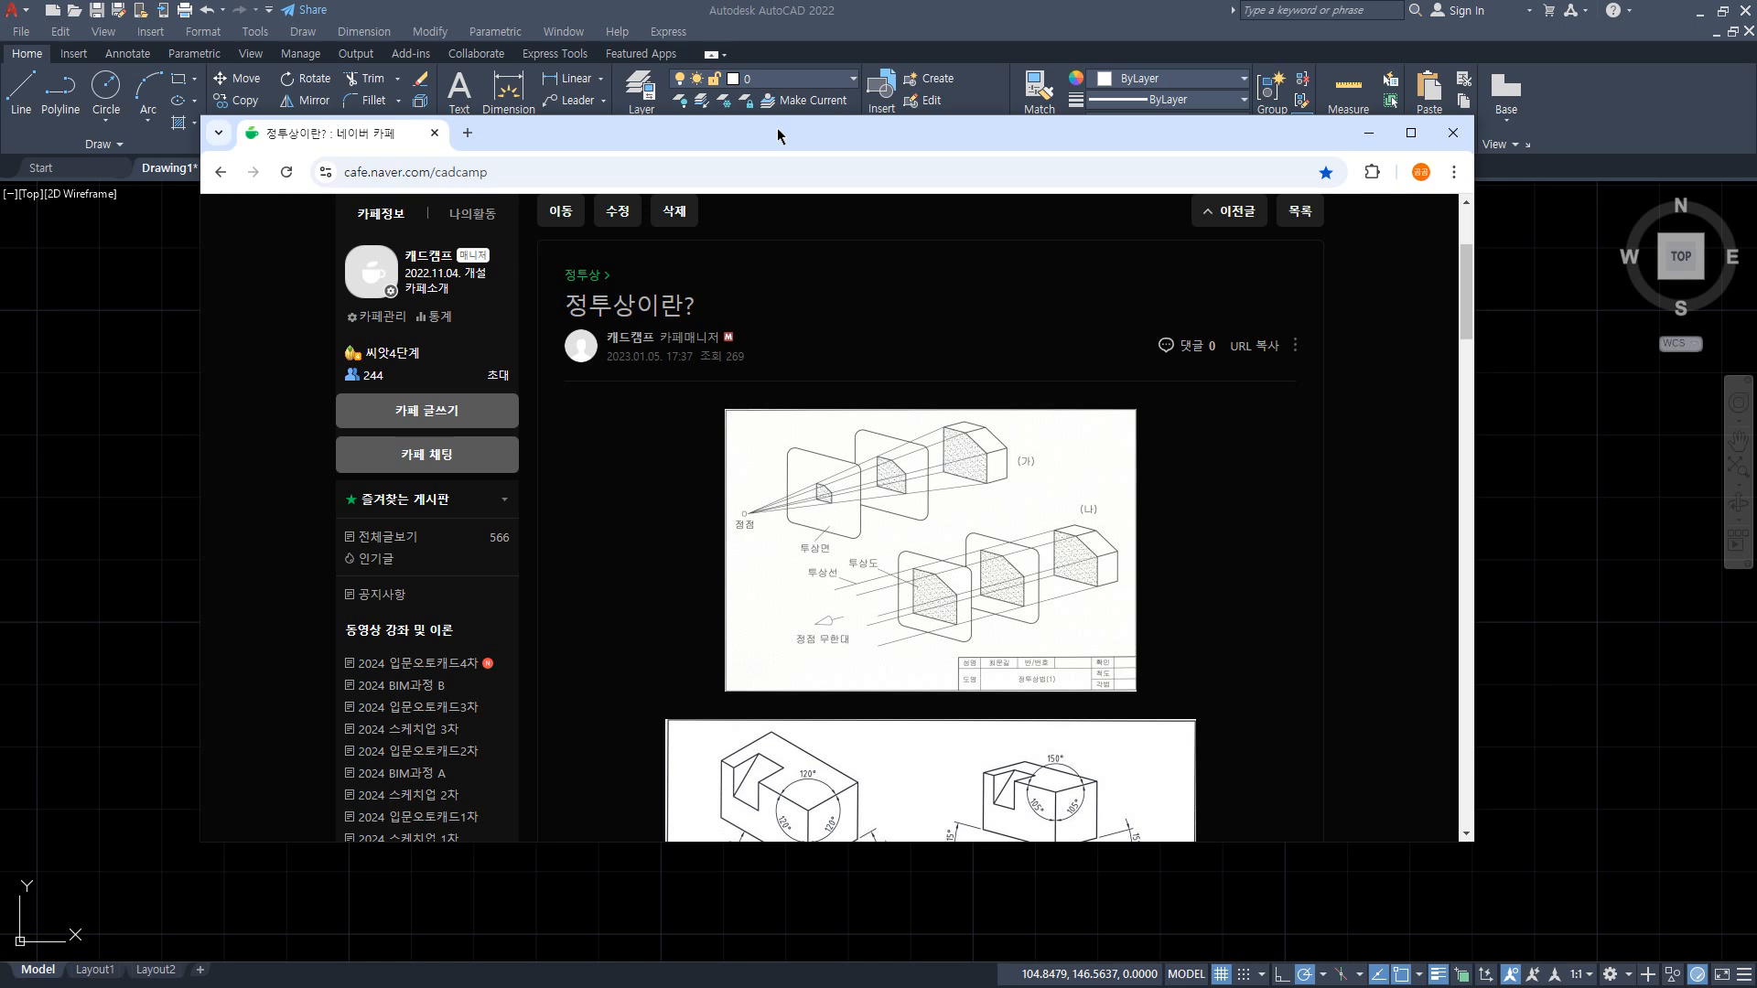
scroll(616, 412, "down", 10)
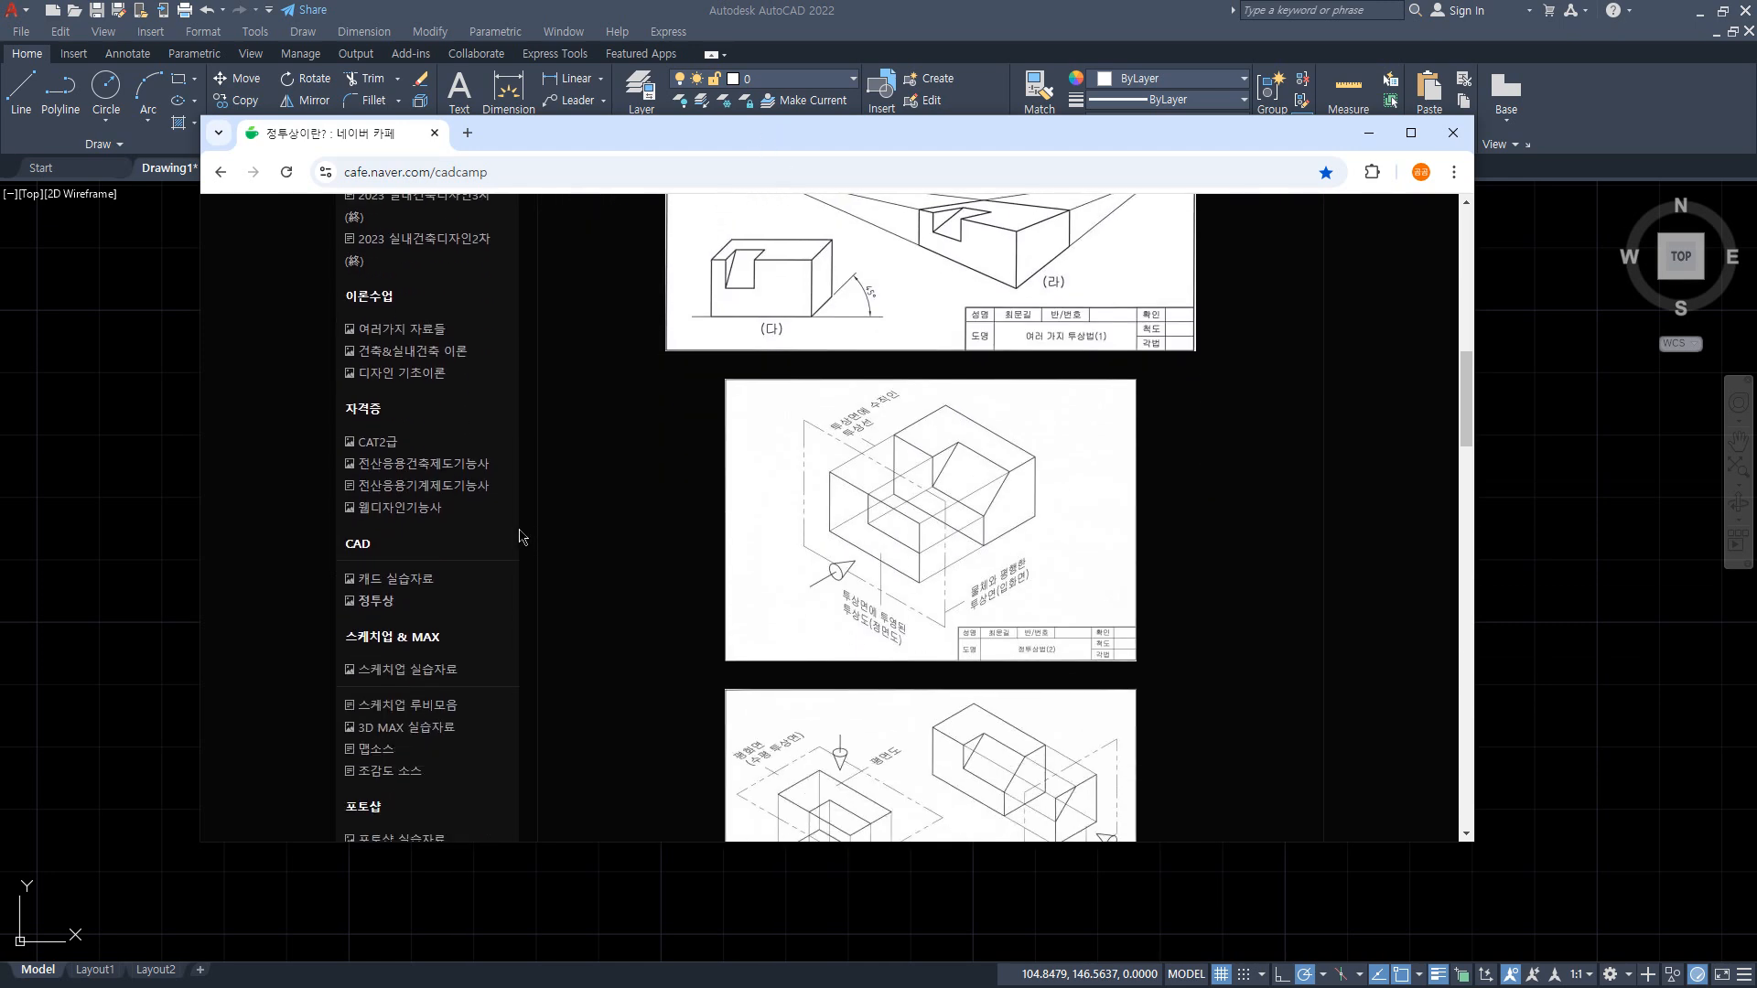
left_click(377, 601)
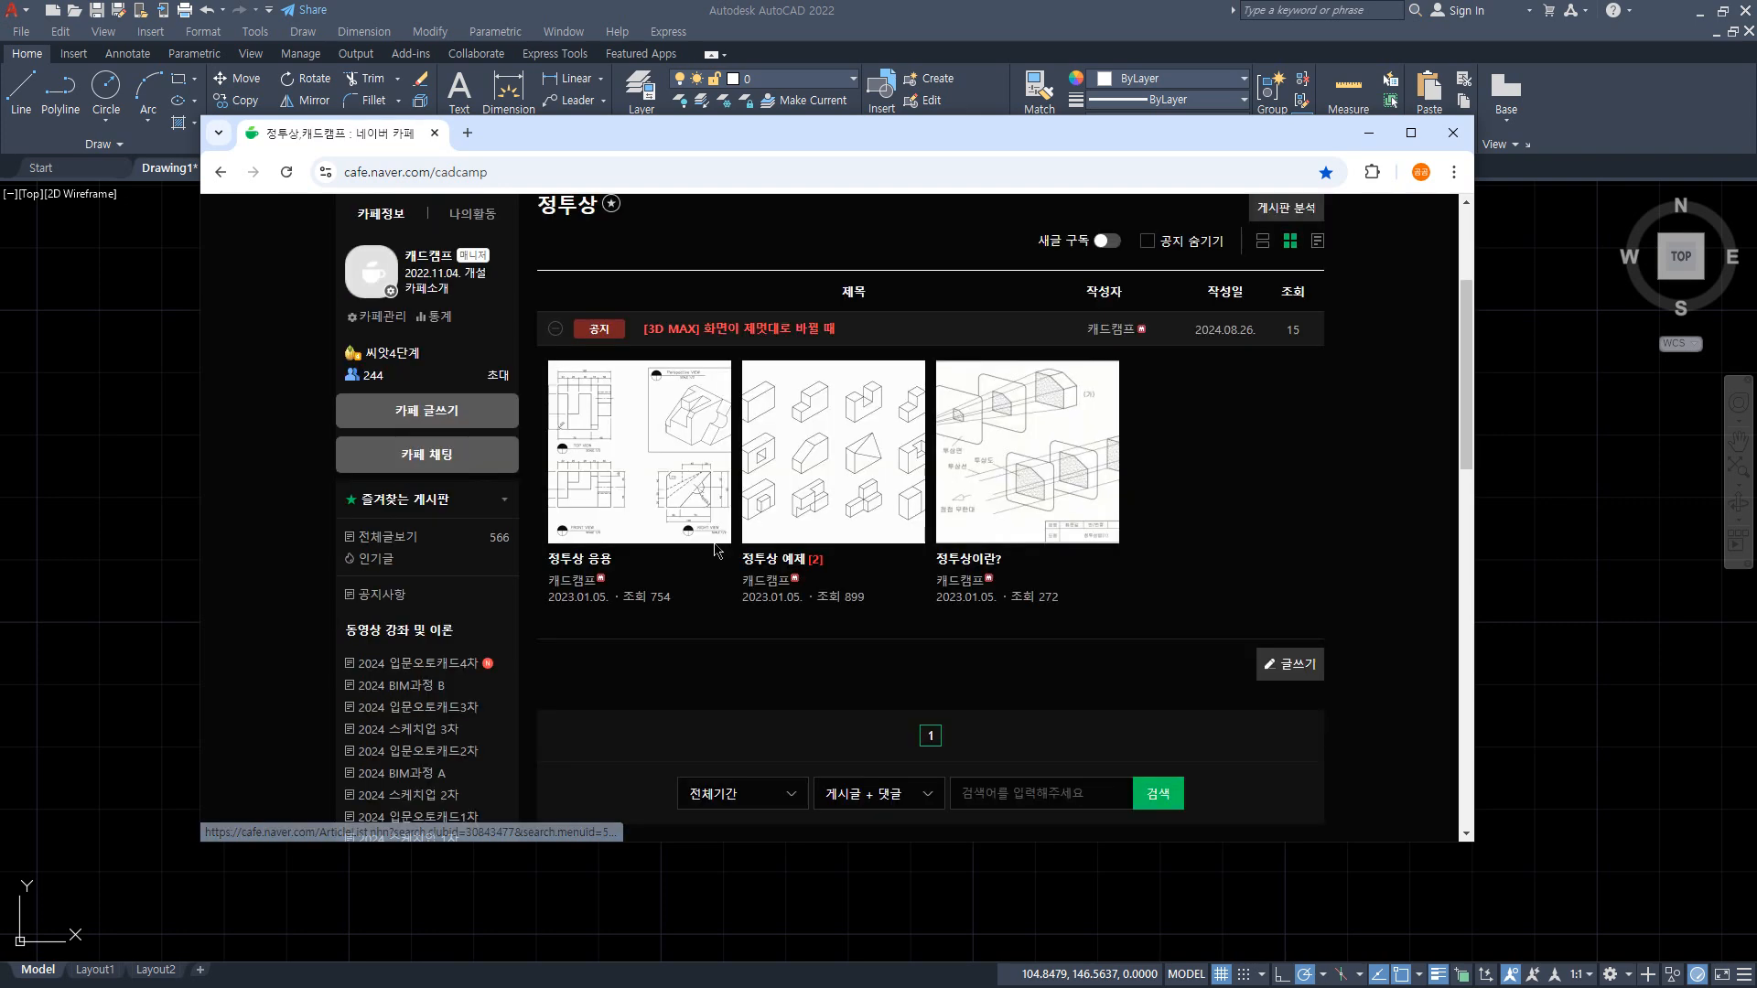
left_click(1092, 438)
scroll(1311, 555, "down", 1)
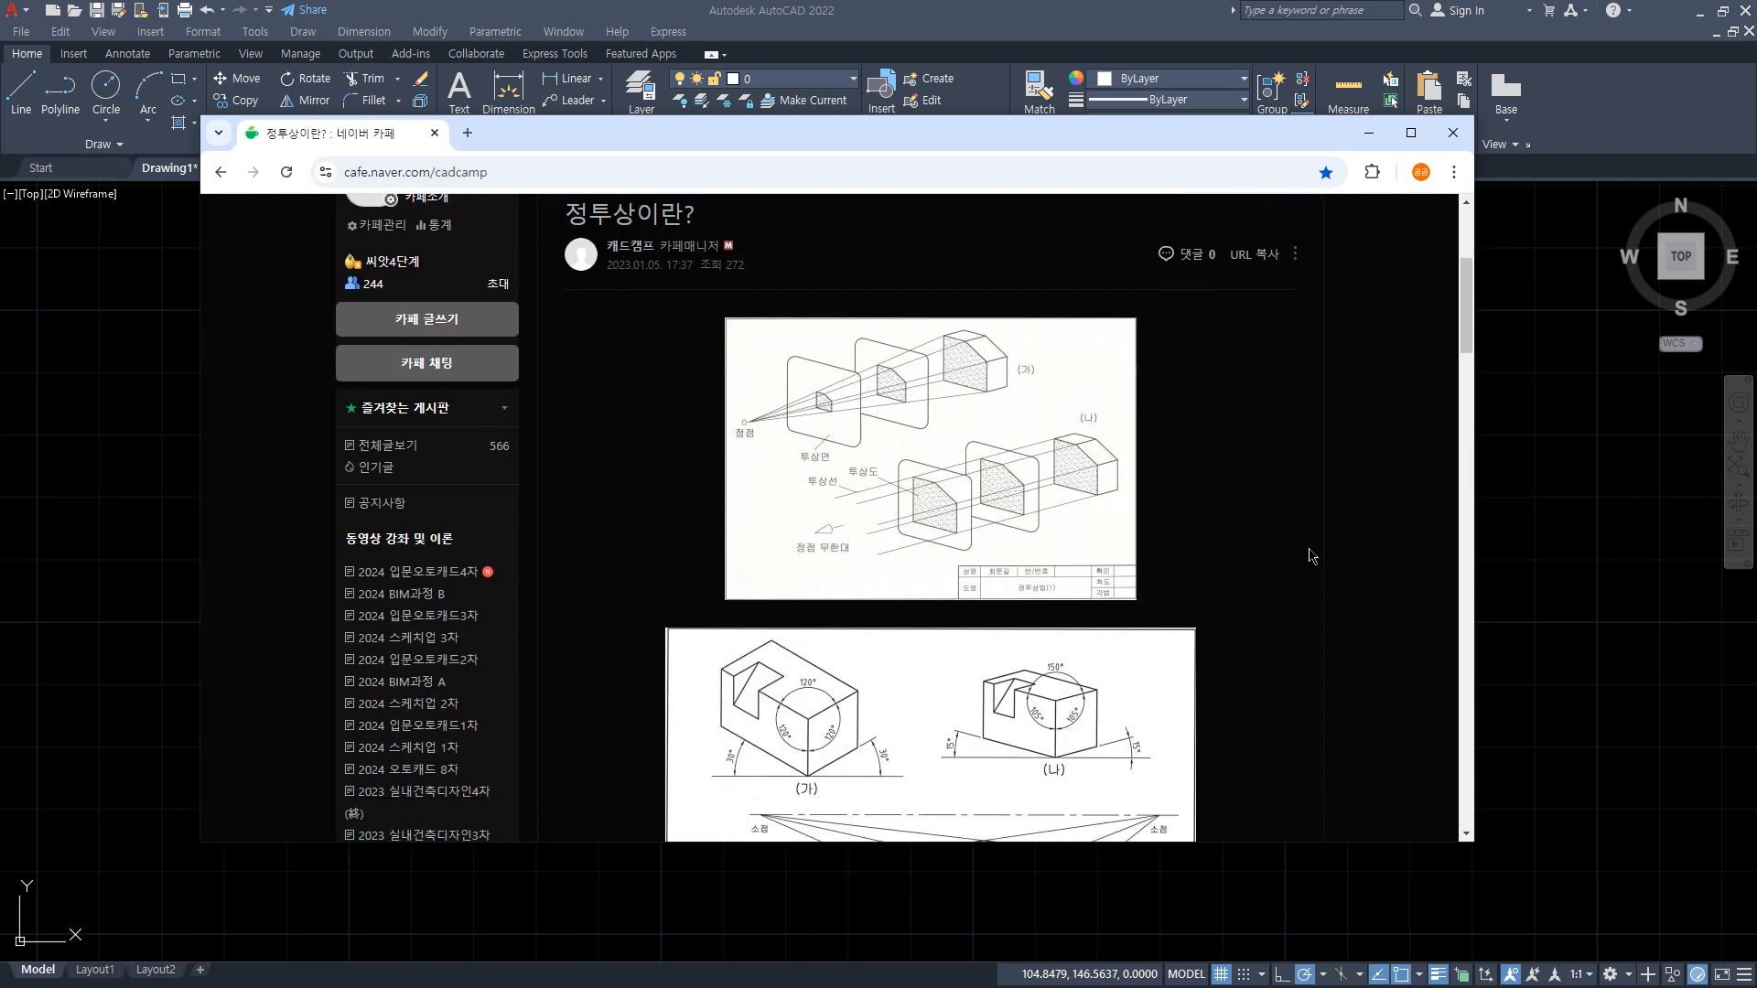
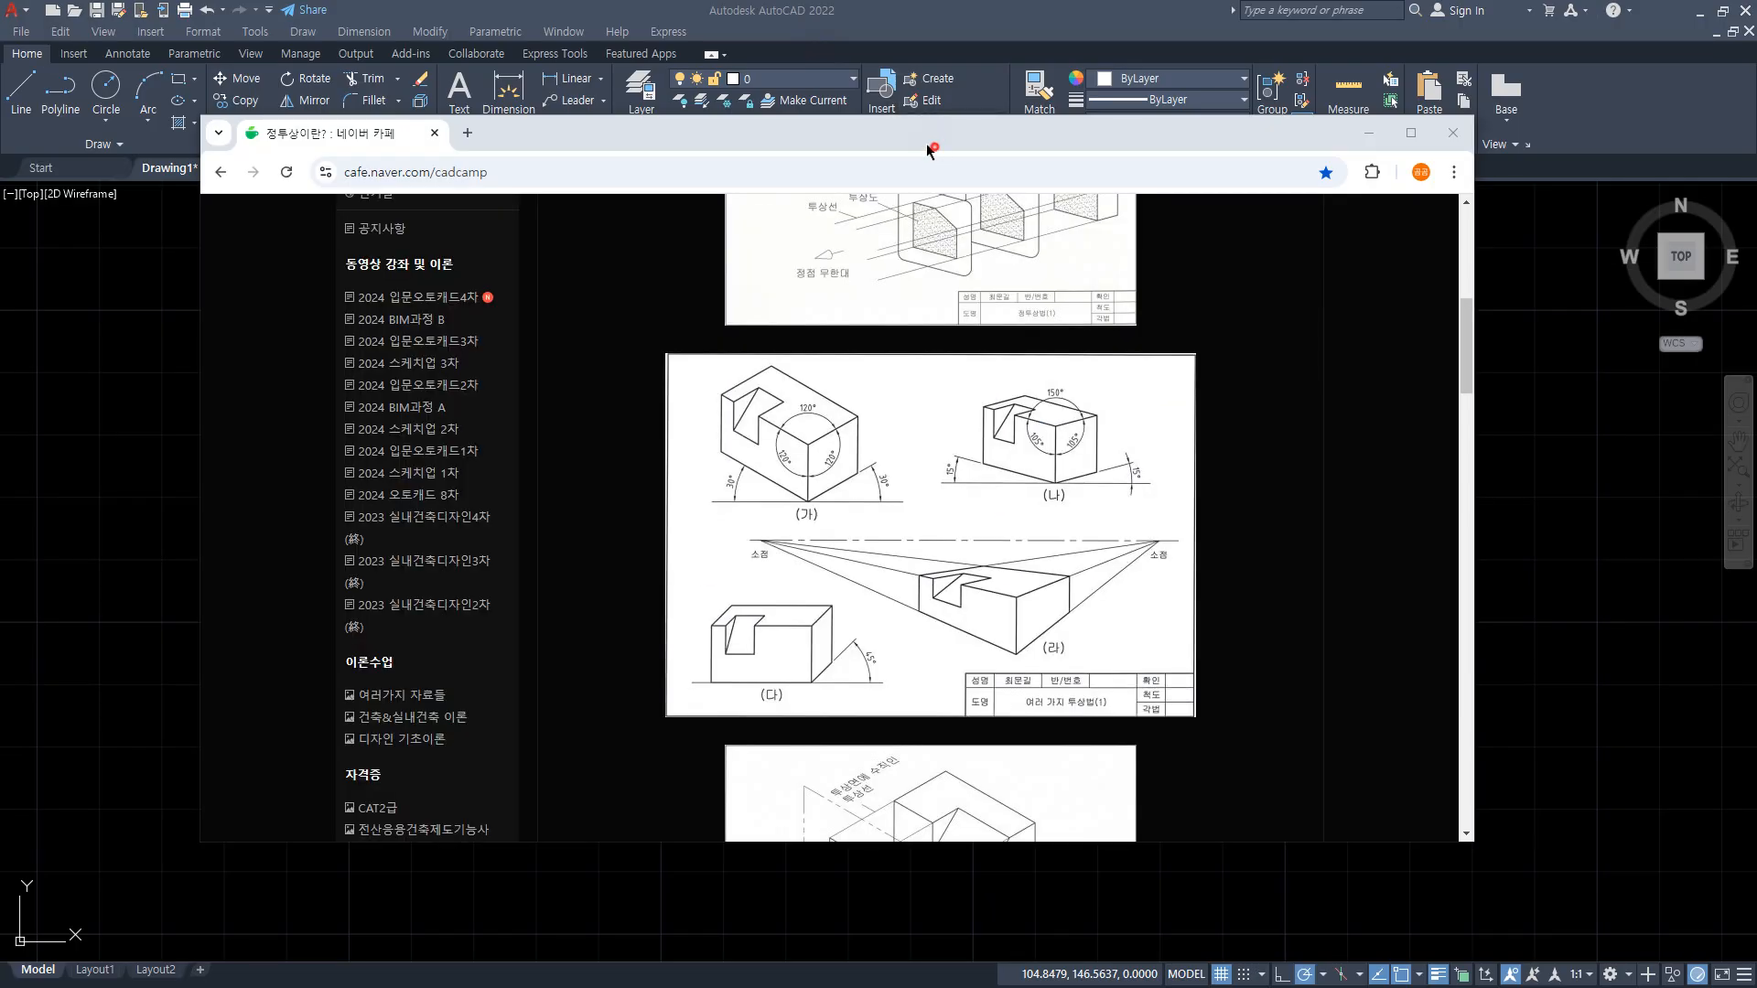
Step: Move the browser window out of the way to return to the AutoCAD drawing and zoom to All
left_click_drag(926, 143, 0, 279)
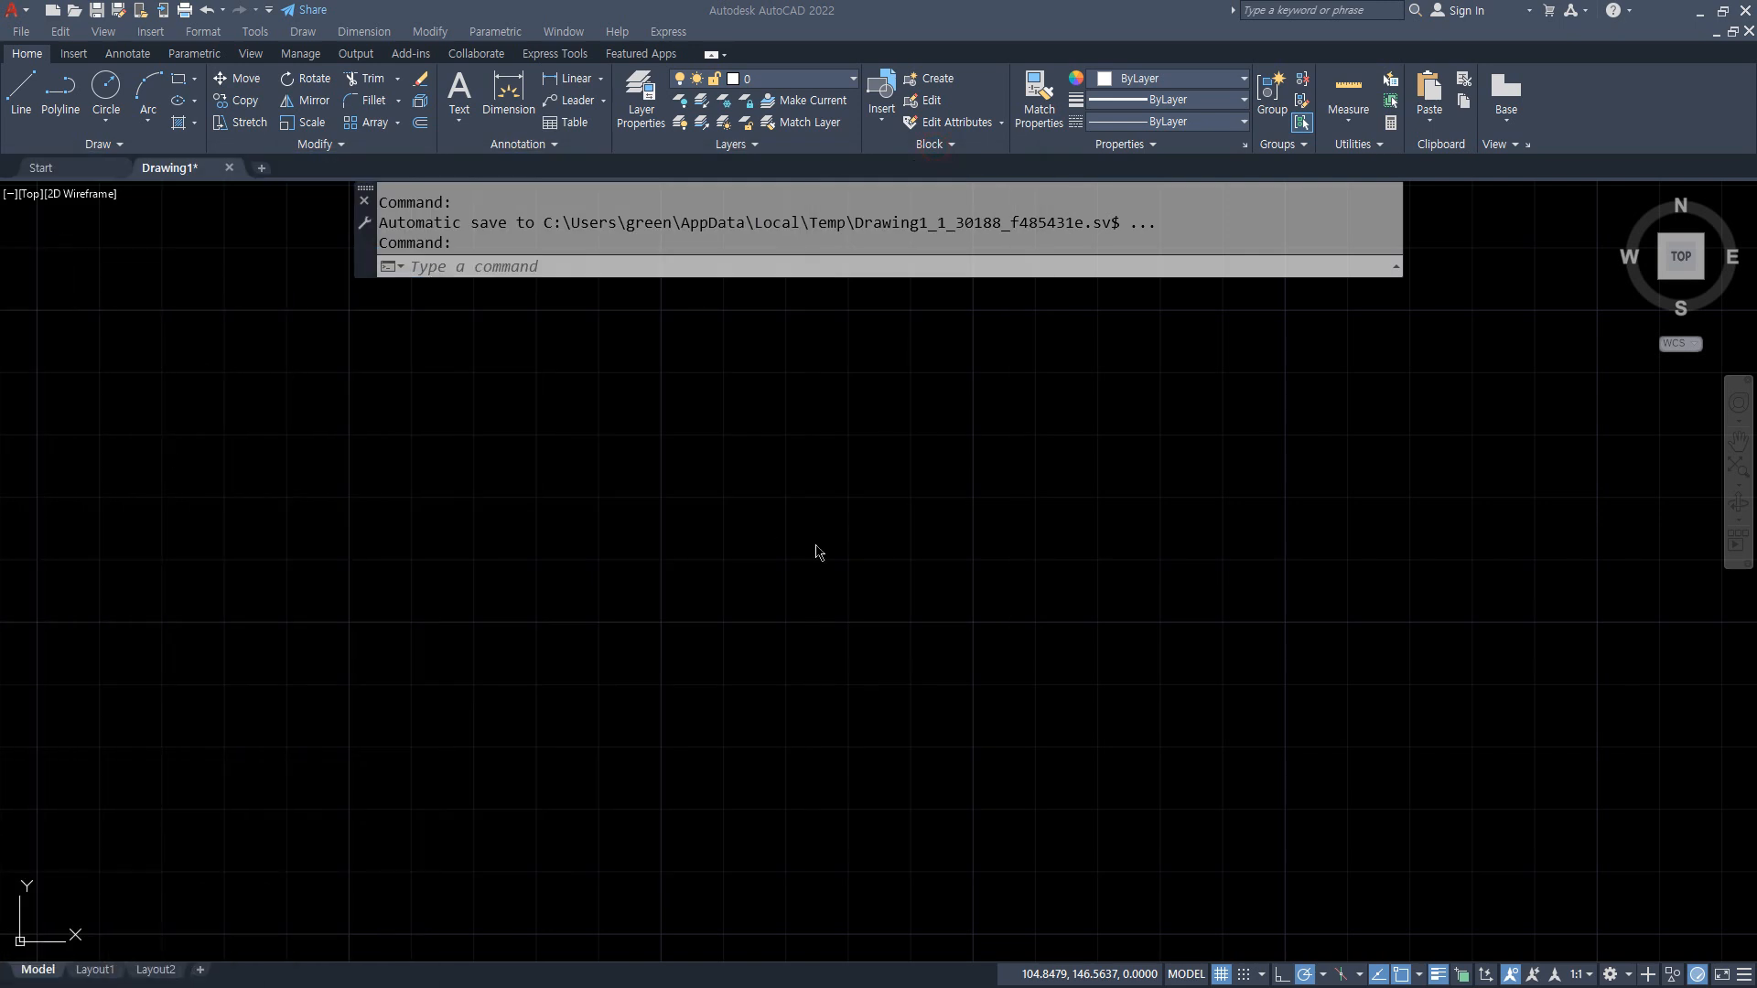
scroll(815, 545, "down", 8)
type("z")
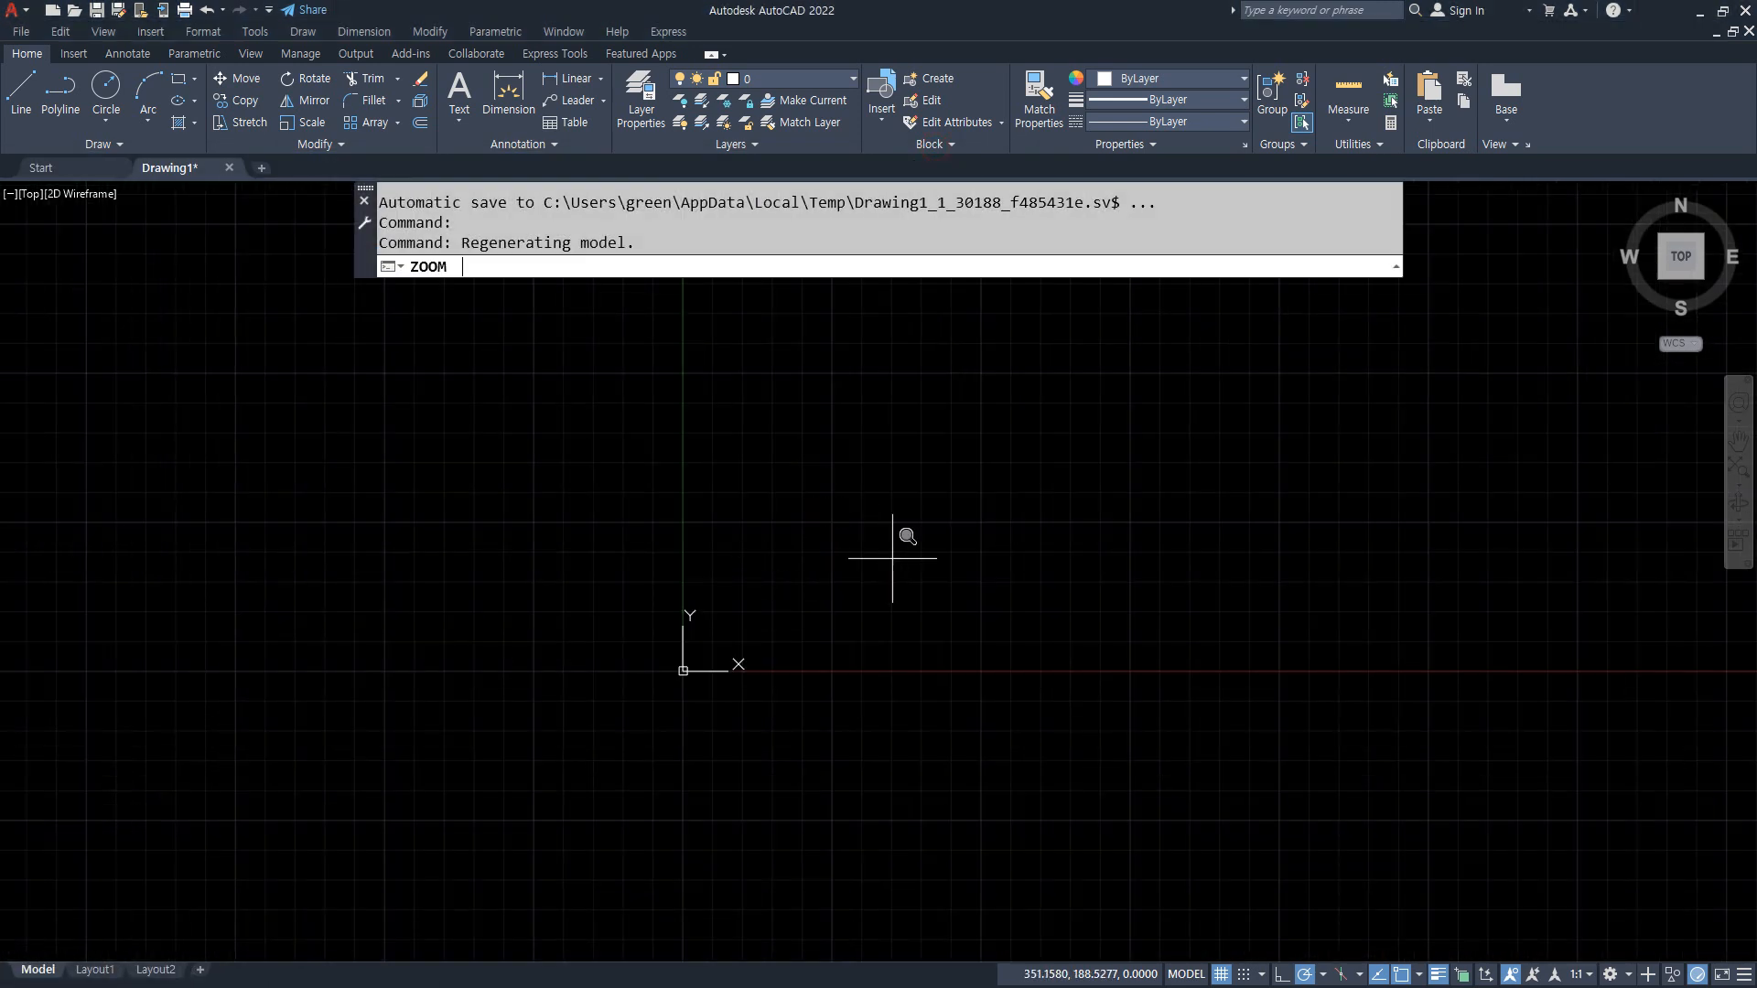
key("Return")
type("a")
key("Return")
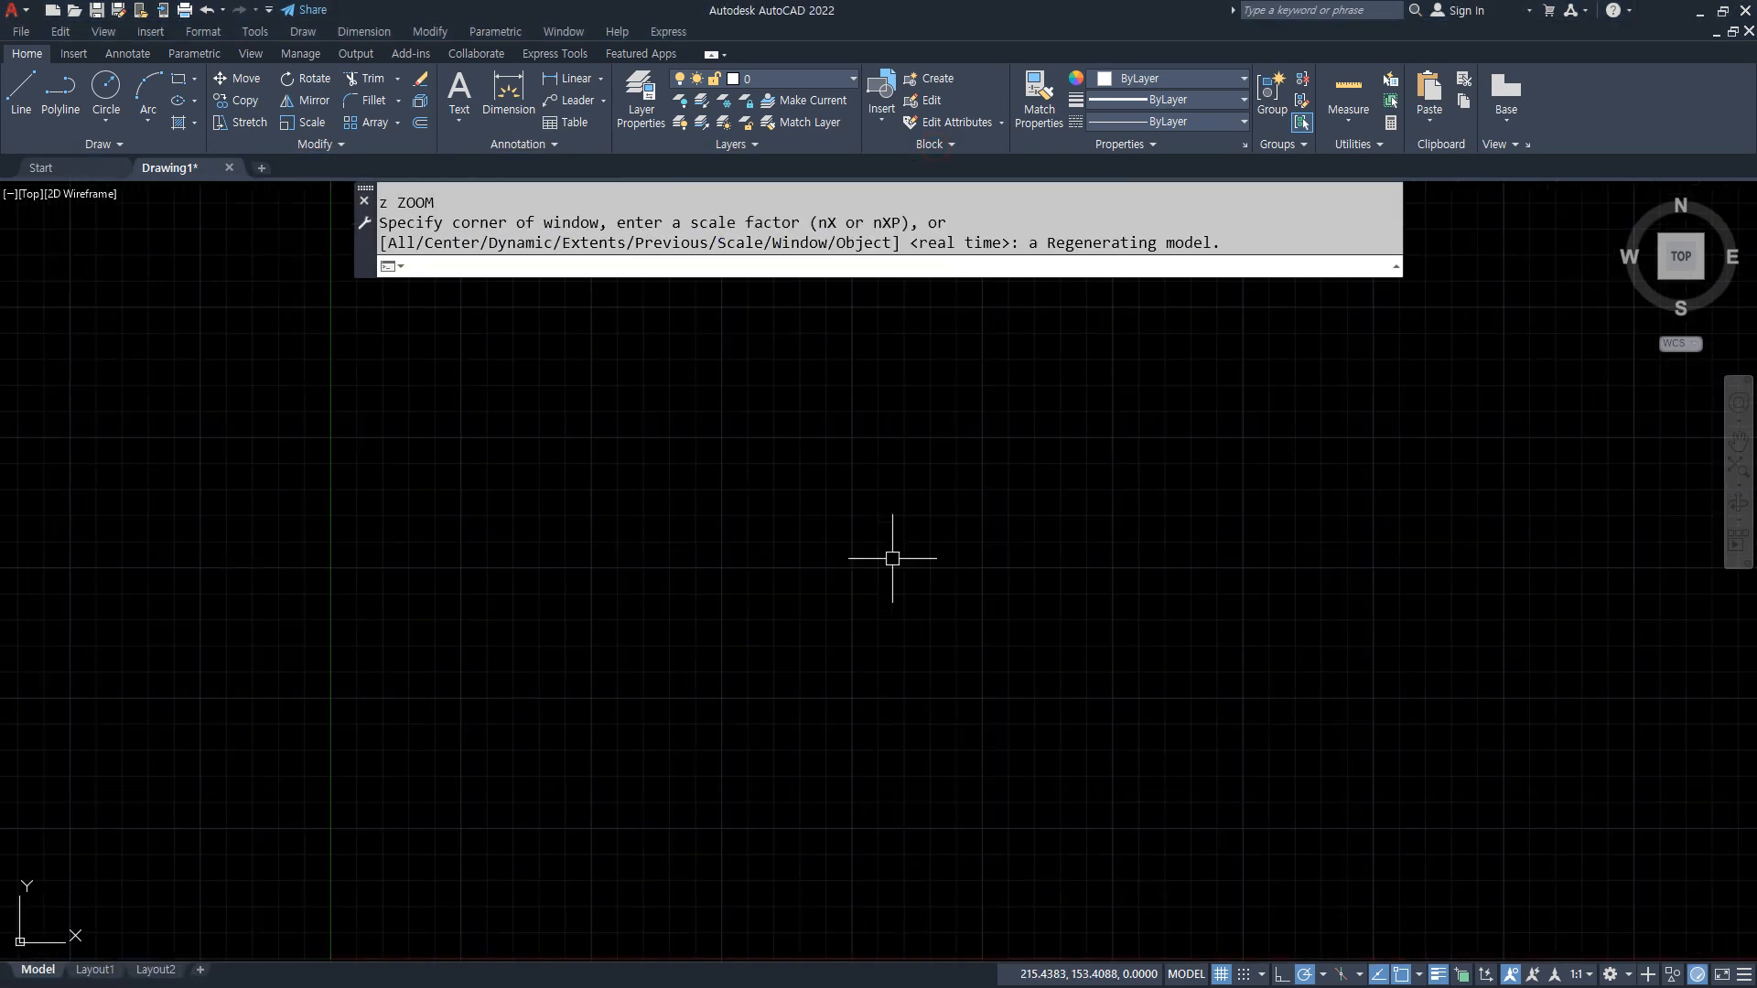
Step: Set the polar tracking increment to 45, 90, 135, 180 degrees
left_click(1324, 973)
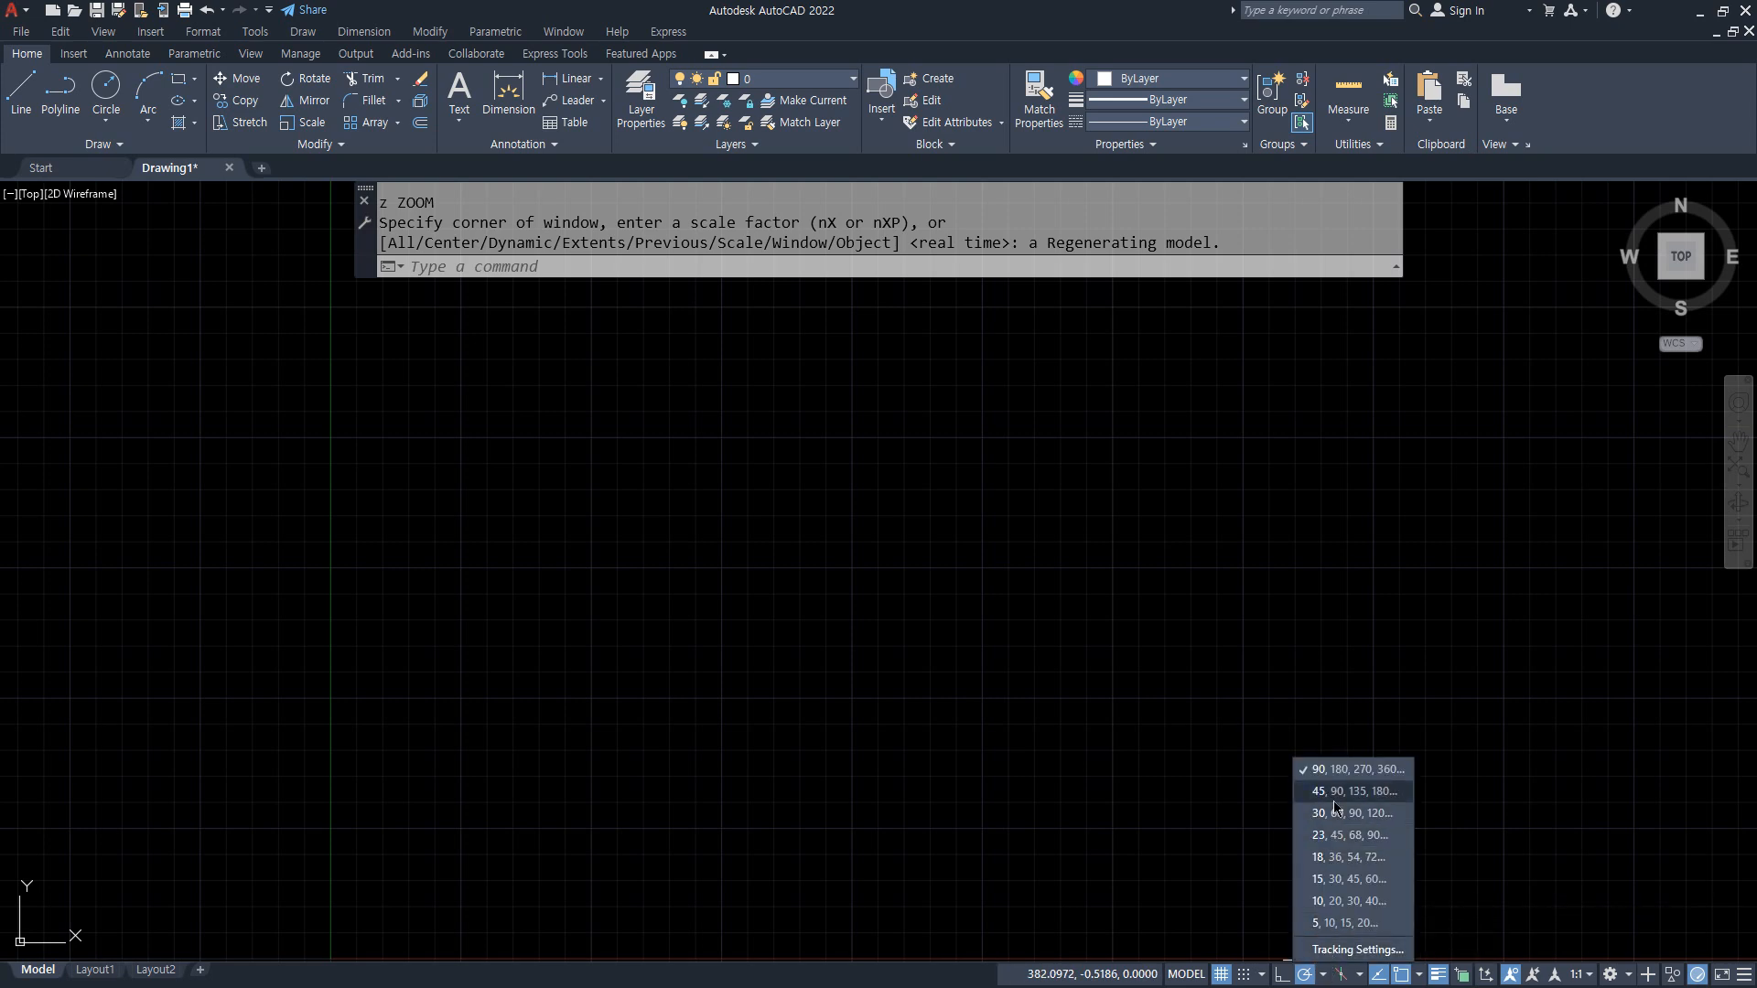
left_click(1334, 799)
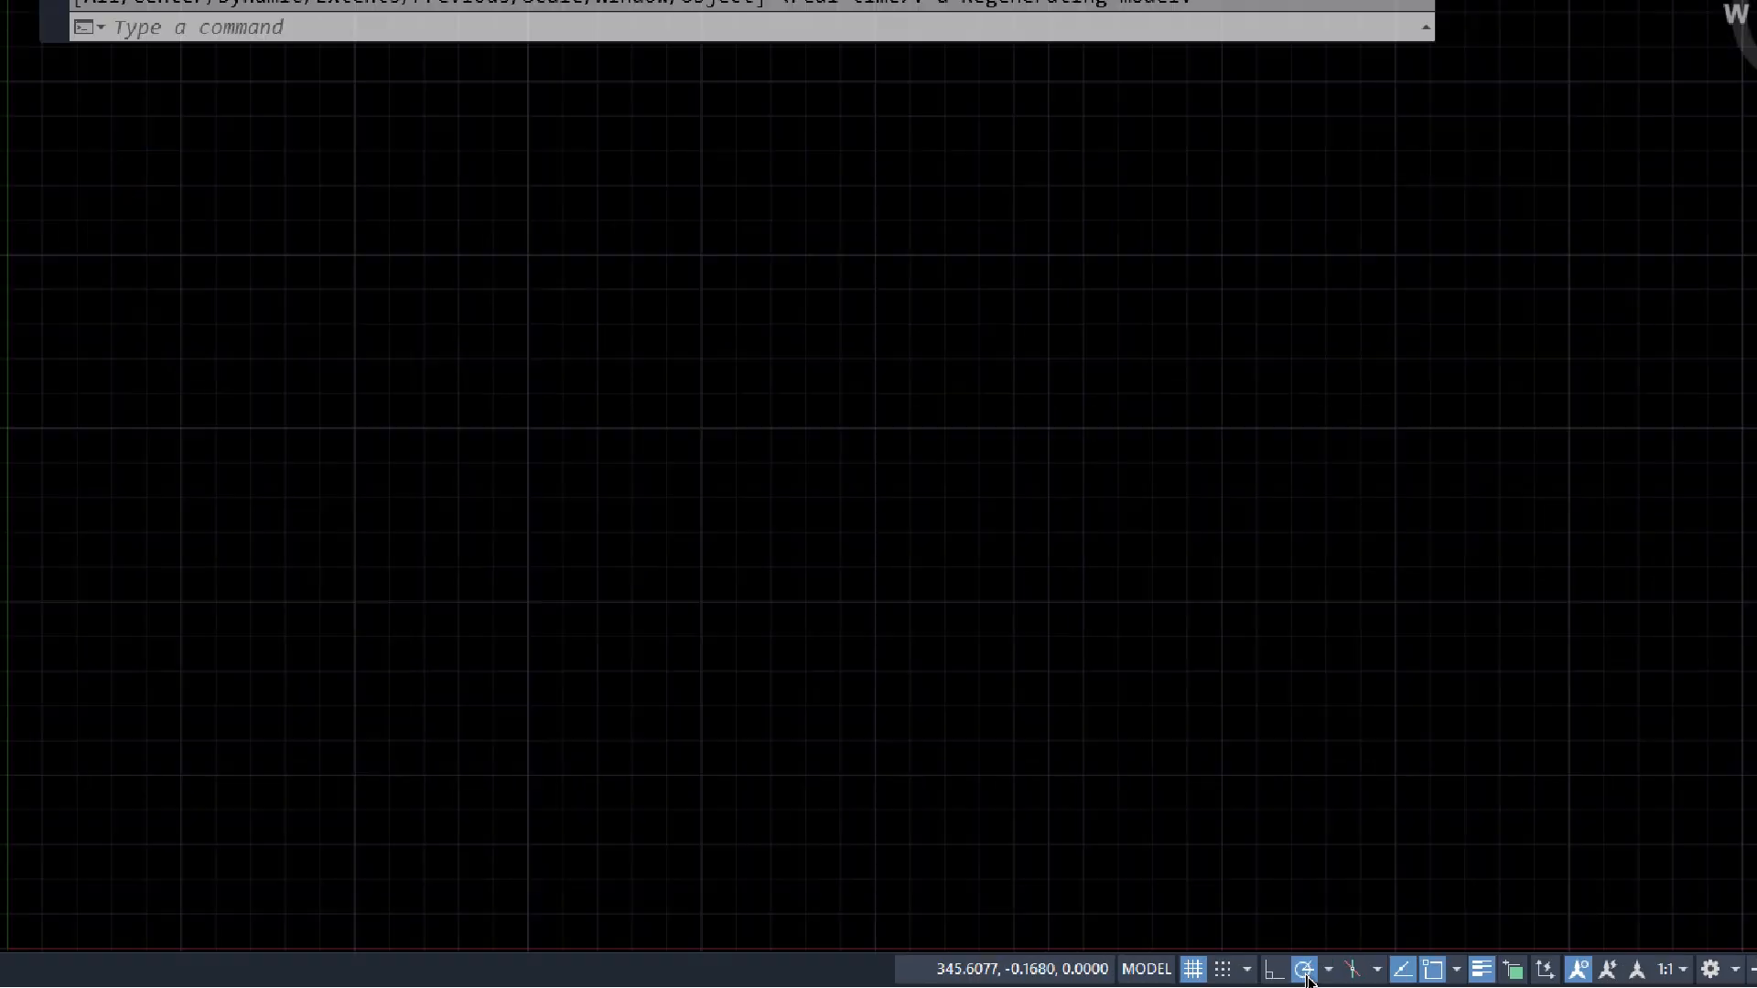
left_click(1323, 974)
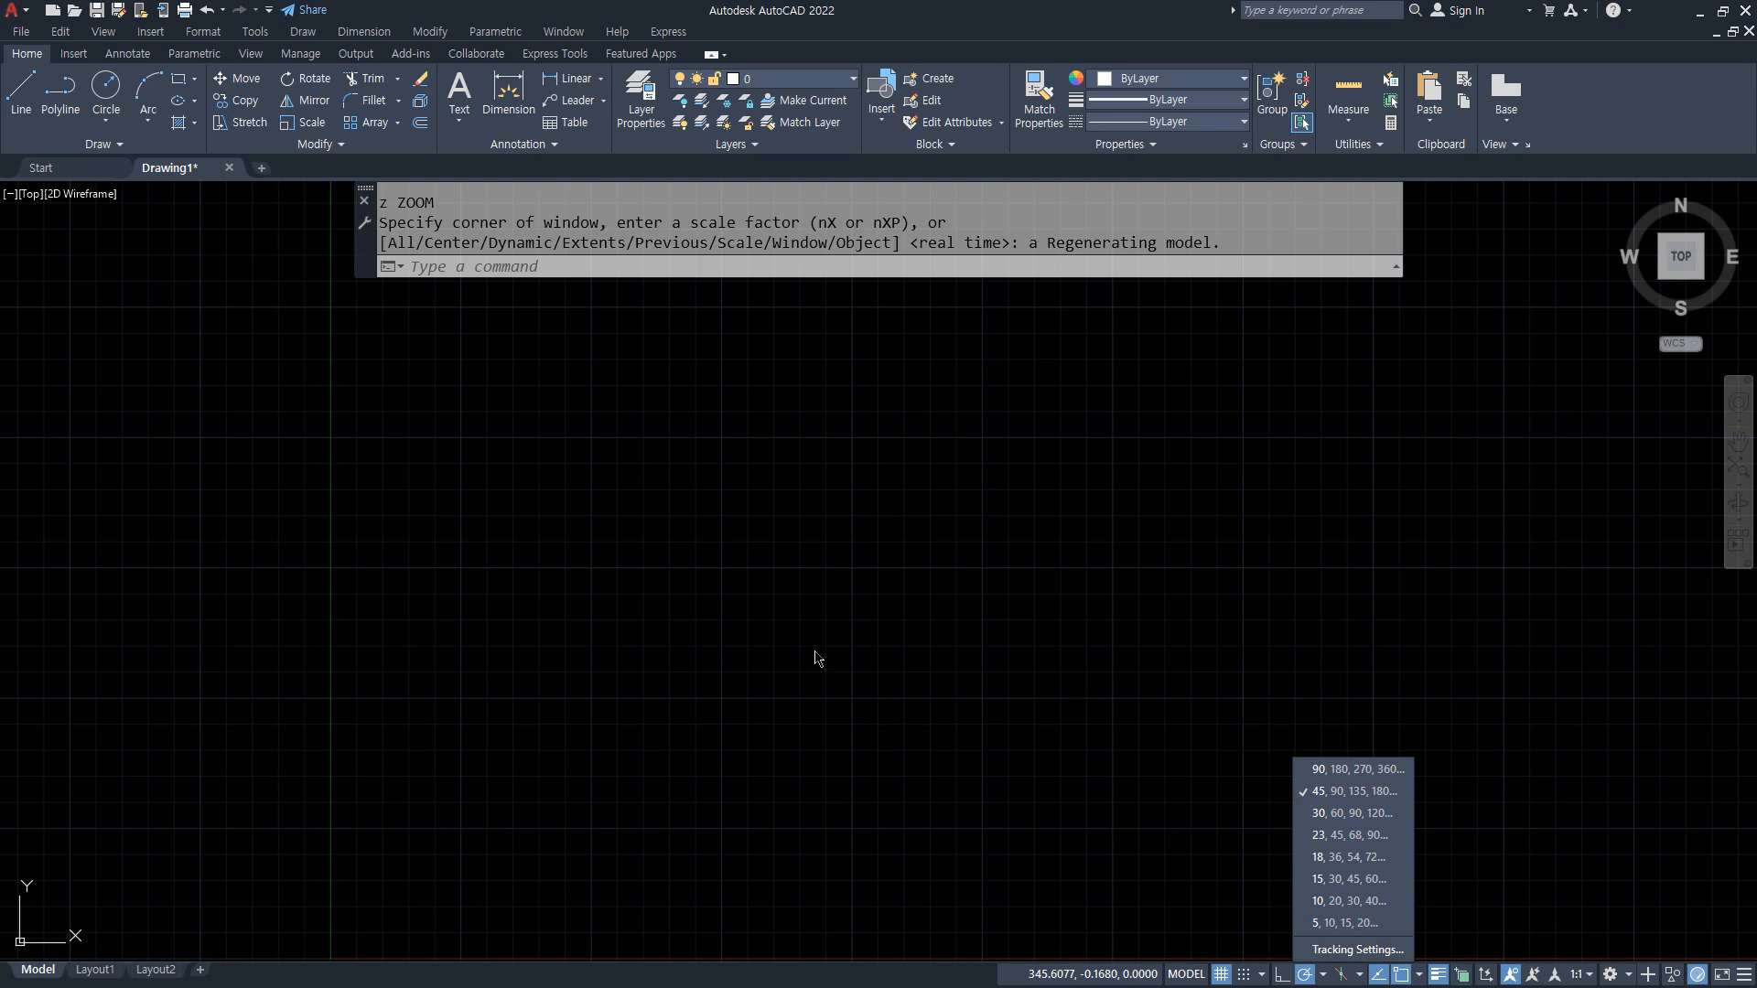
left_click(803, 650)
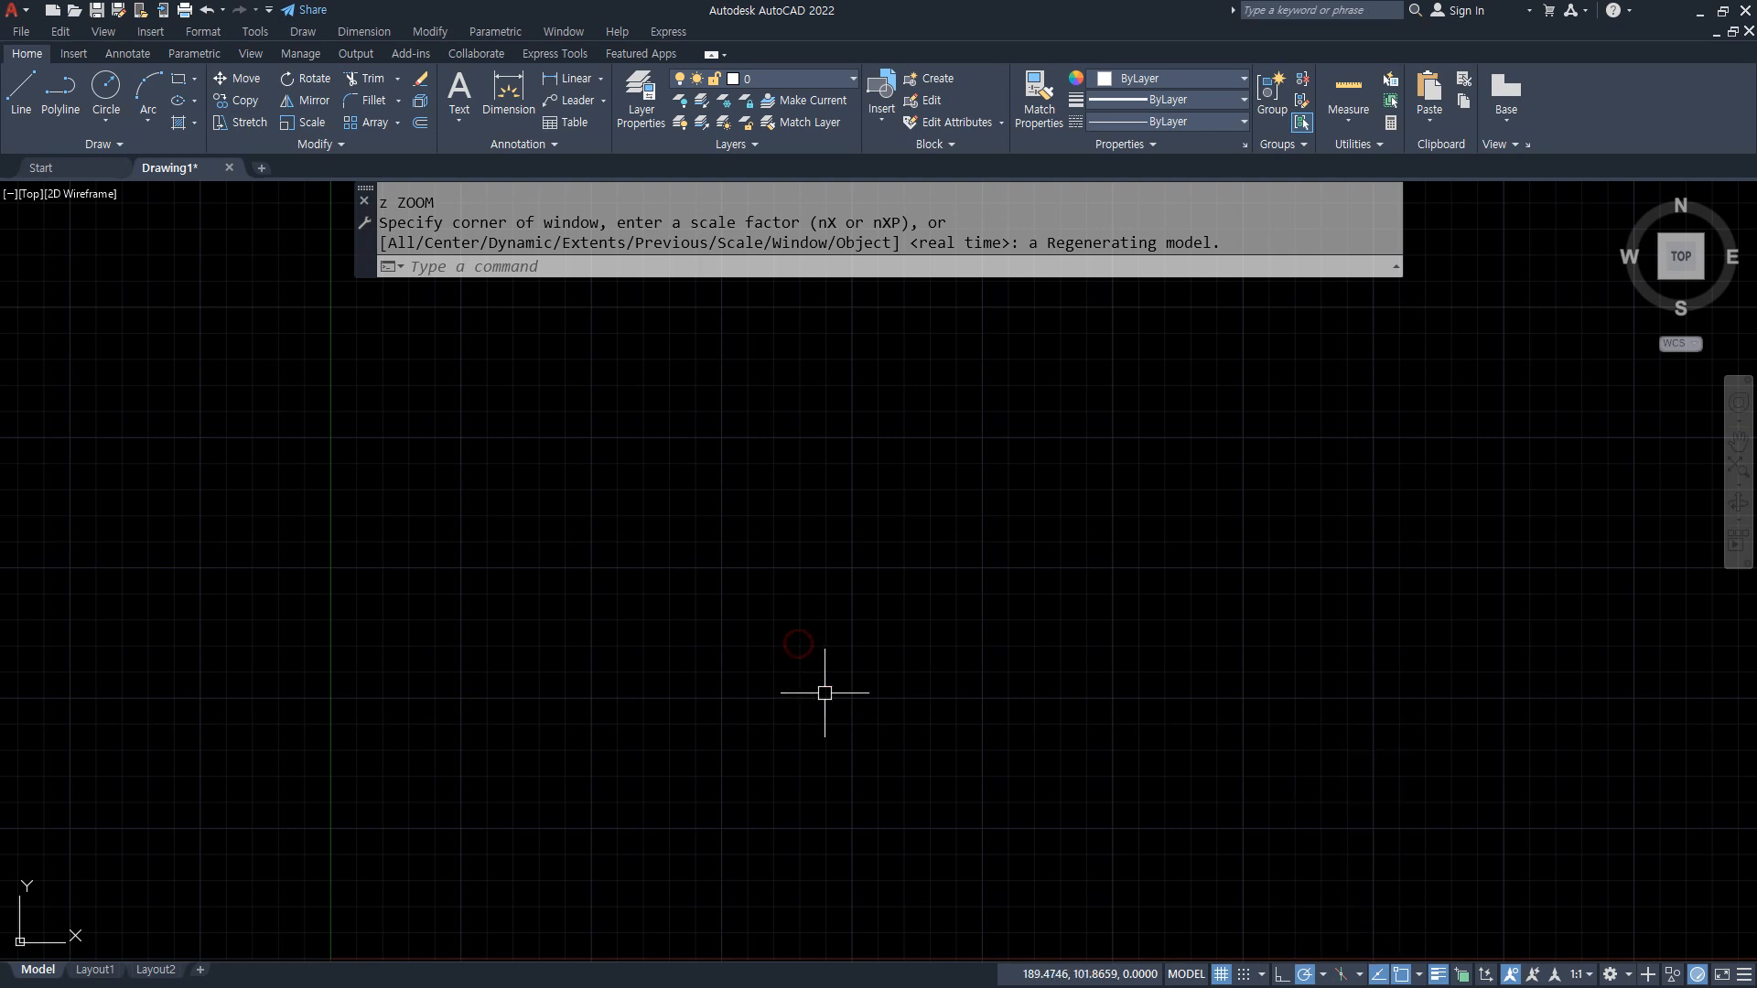
Step: Draw three construction lines through one common point: horizontal, 45° diagonal and vertical
type("xl")
key("Return")
left_click(699, 569)
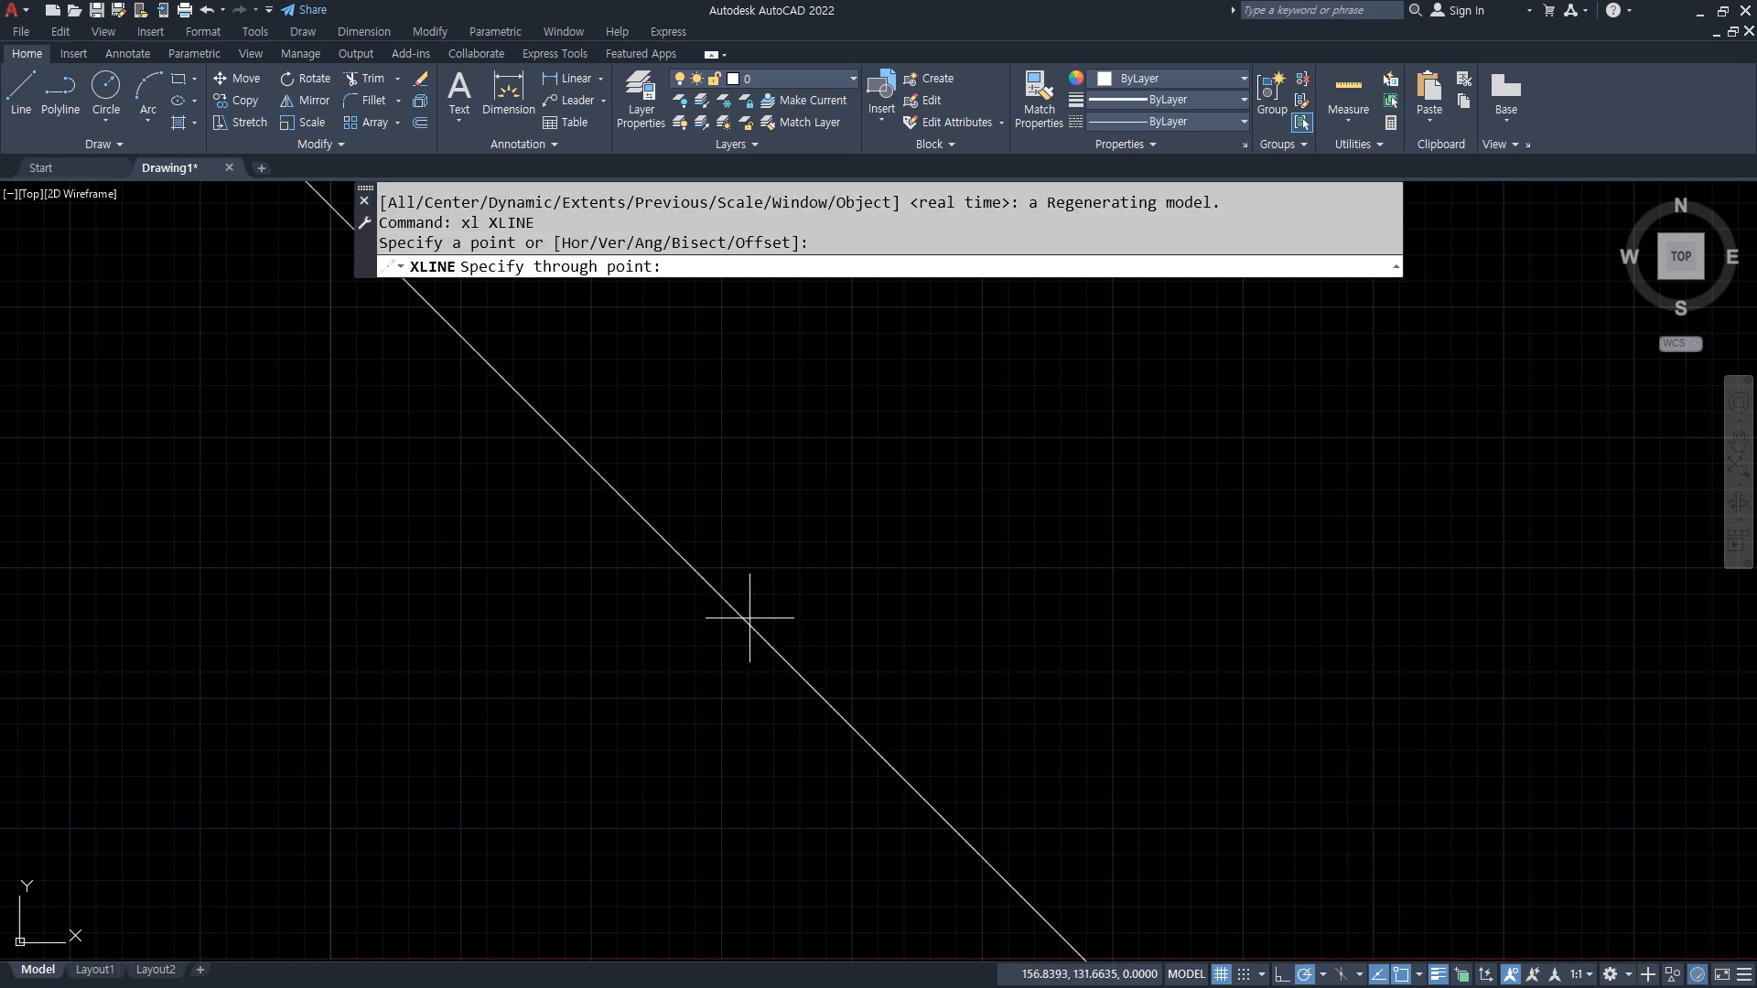
left_click(773, 492)
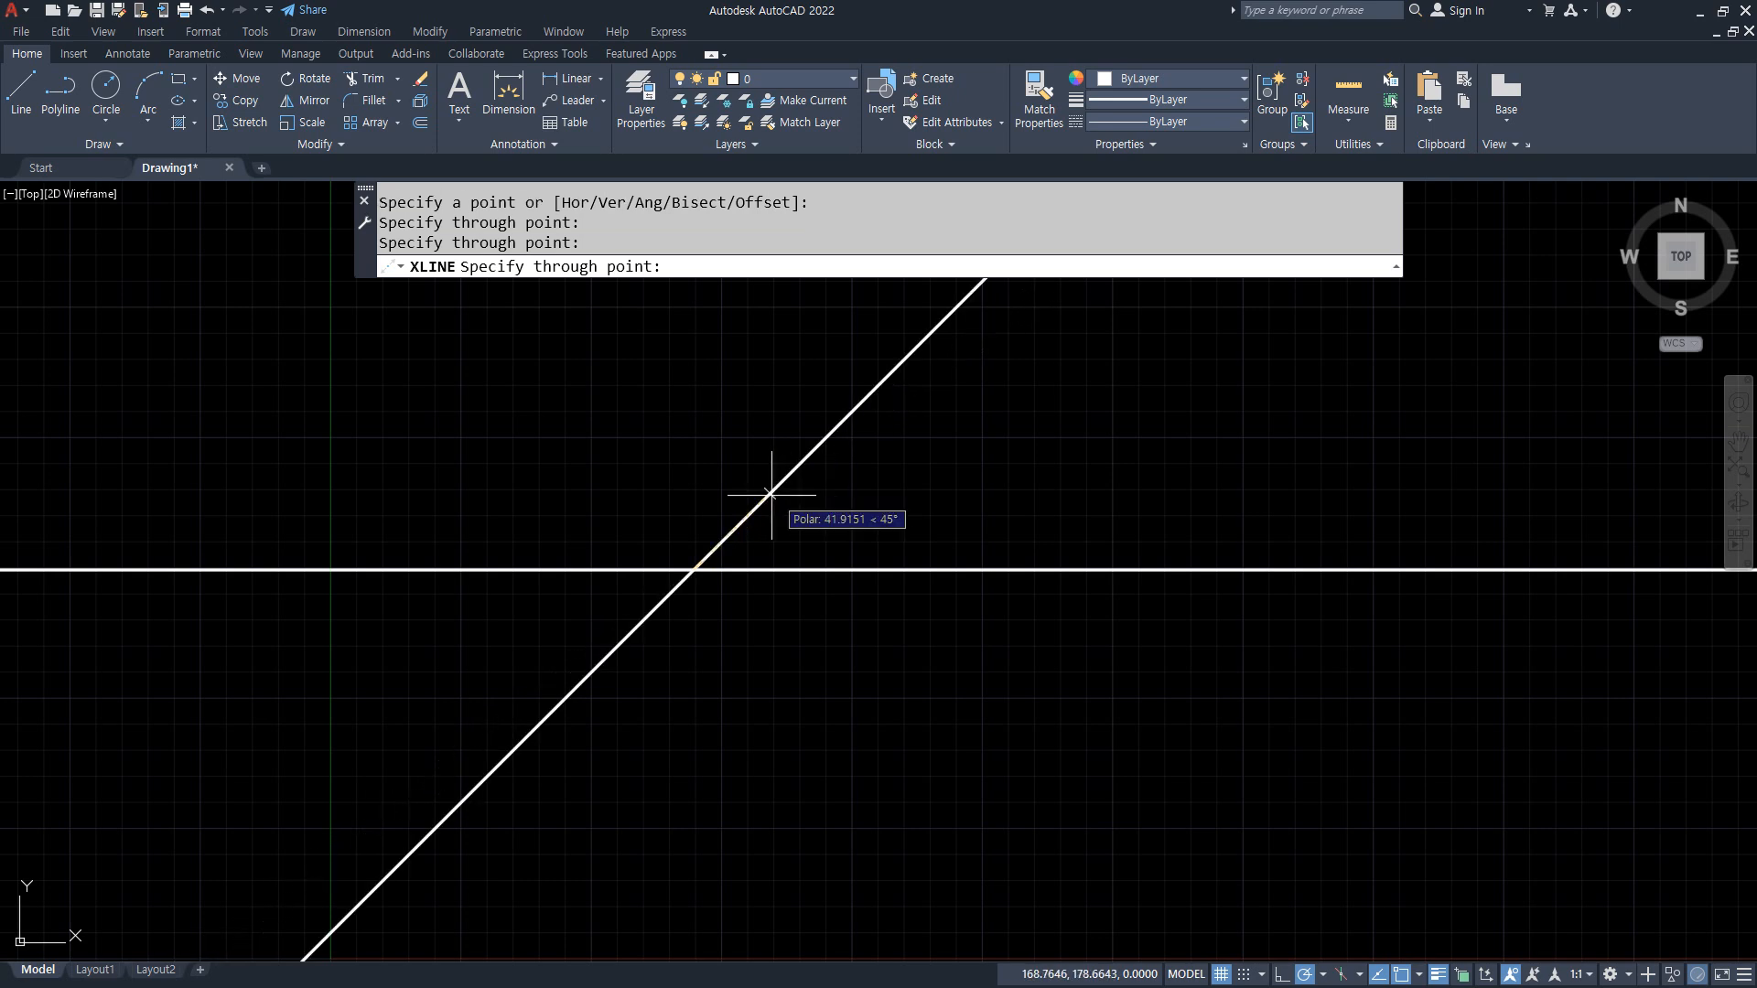
left_click(696, 512)
key("Return")
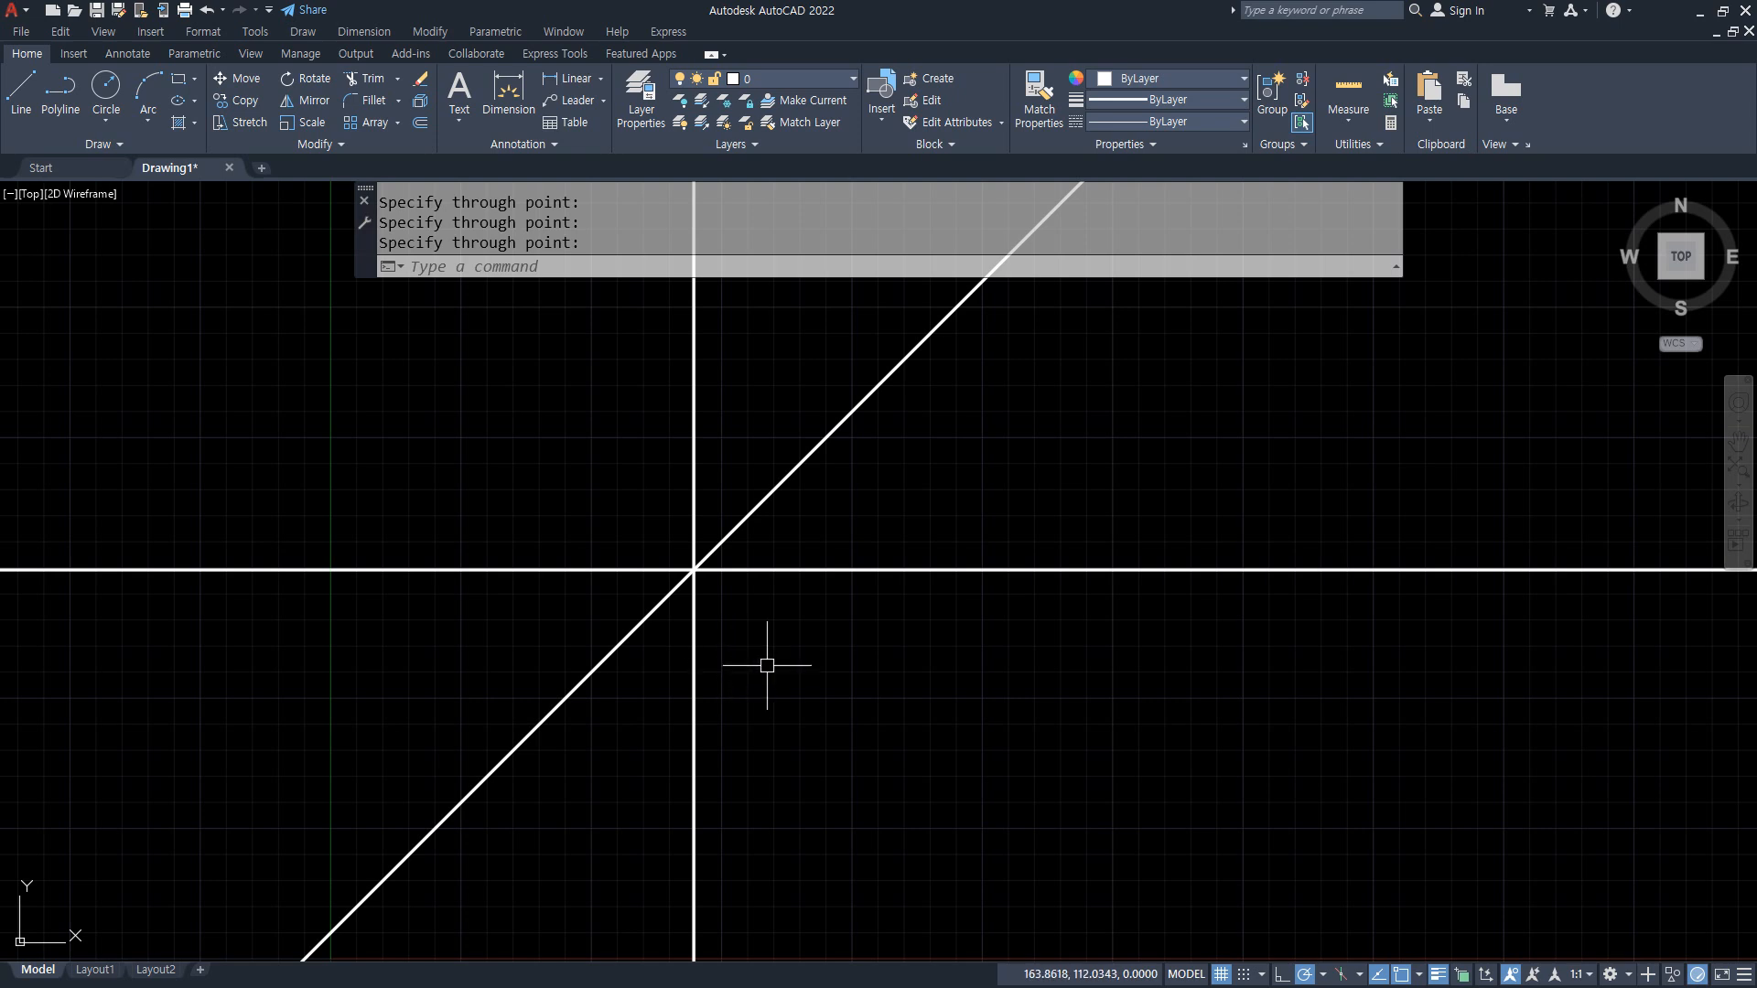
left_click(601, 769)
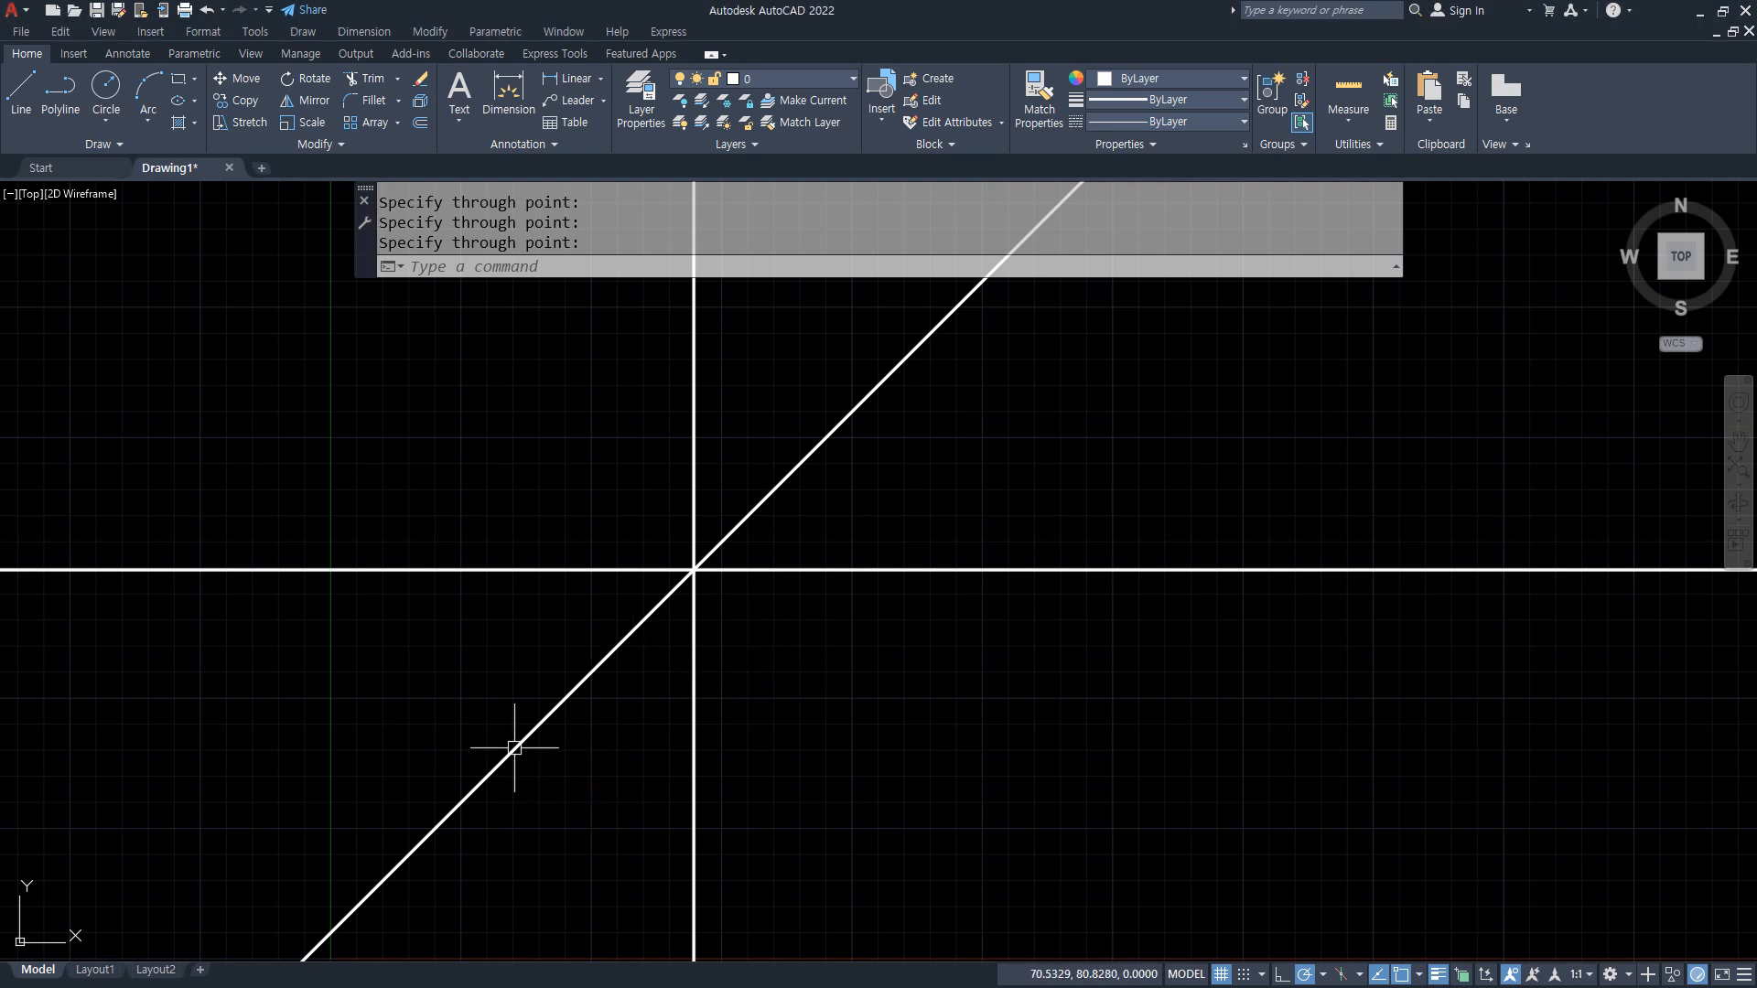
left_click_drag(624, 570, 719, 570)
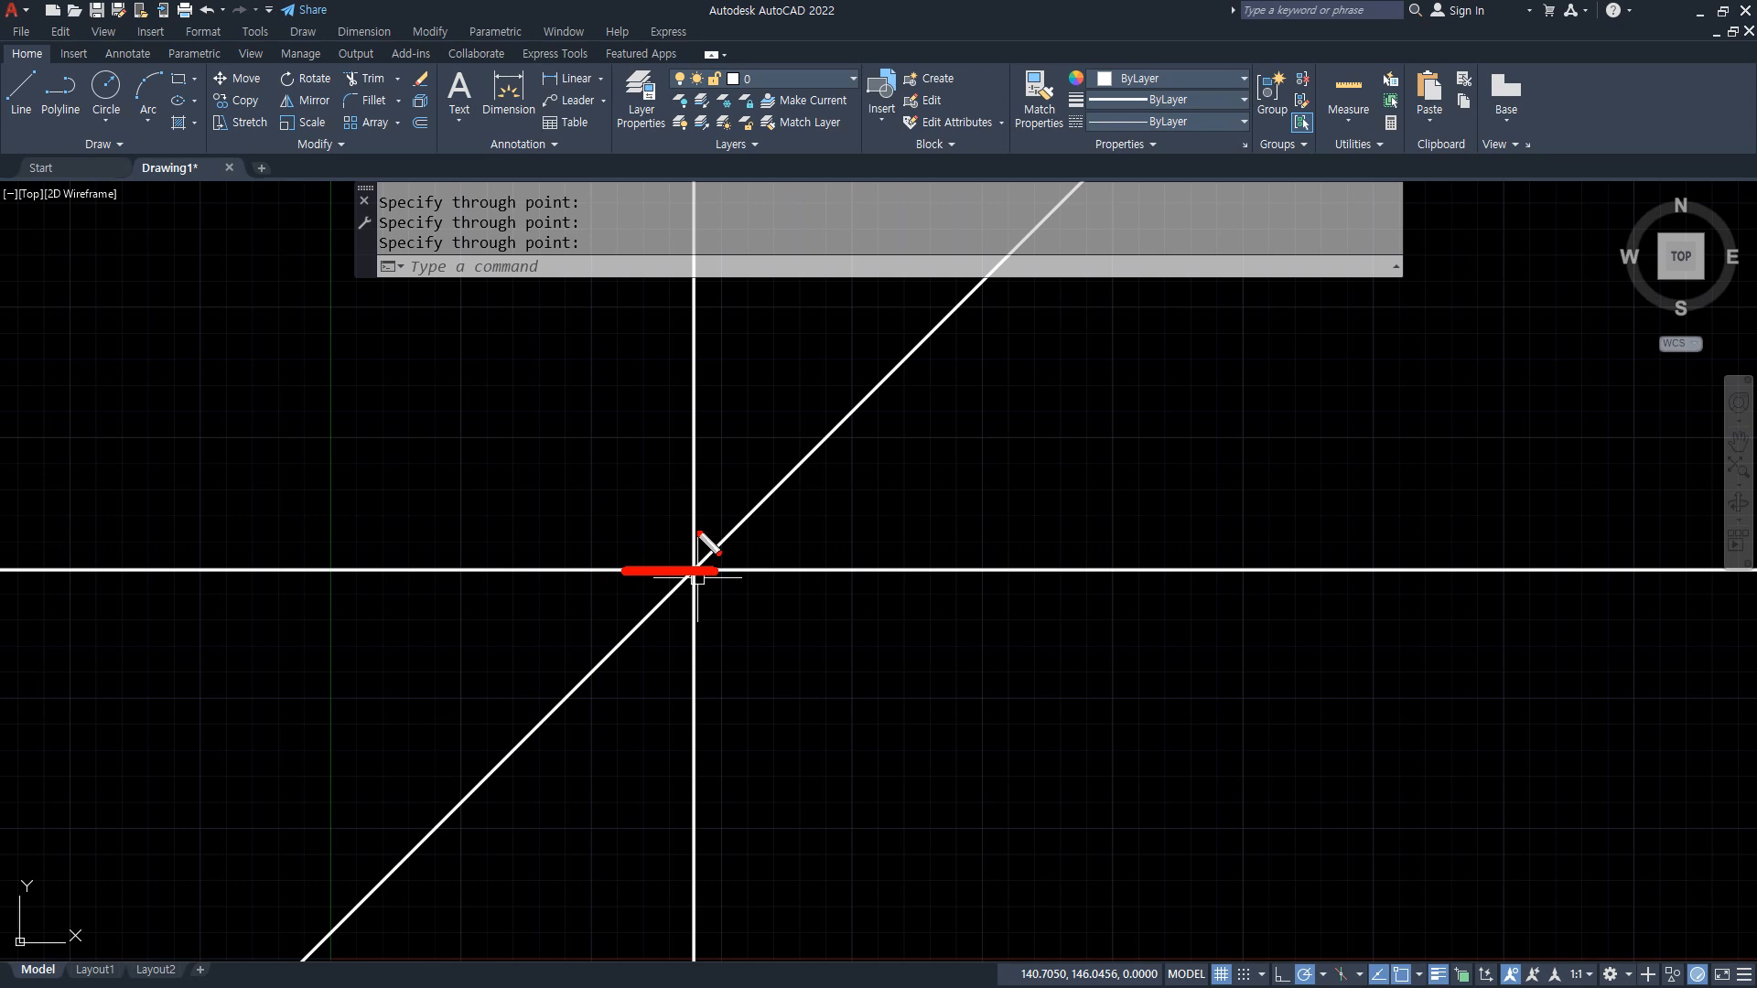
left_click_drag(687, 512, 687, 628)
left_click_drag(540, 737, 533, 735)
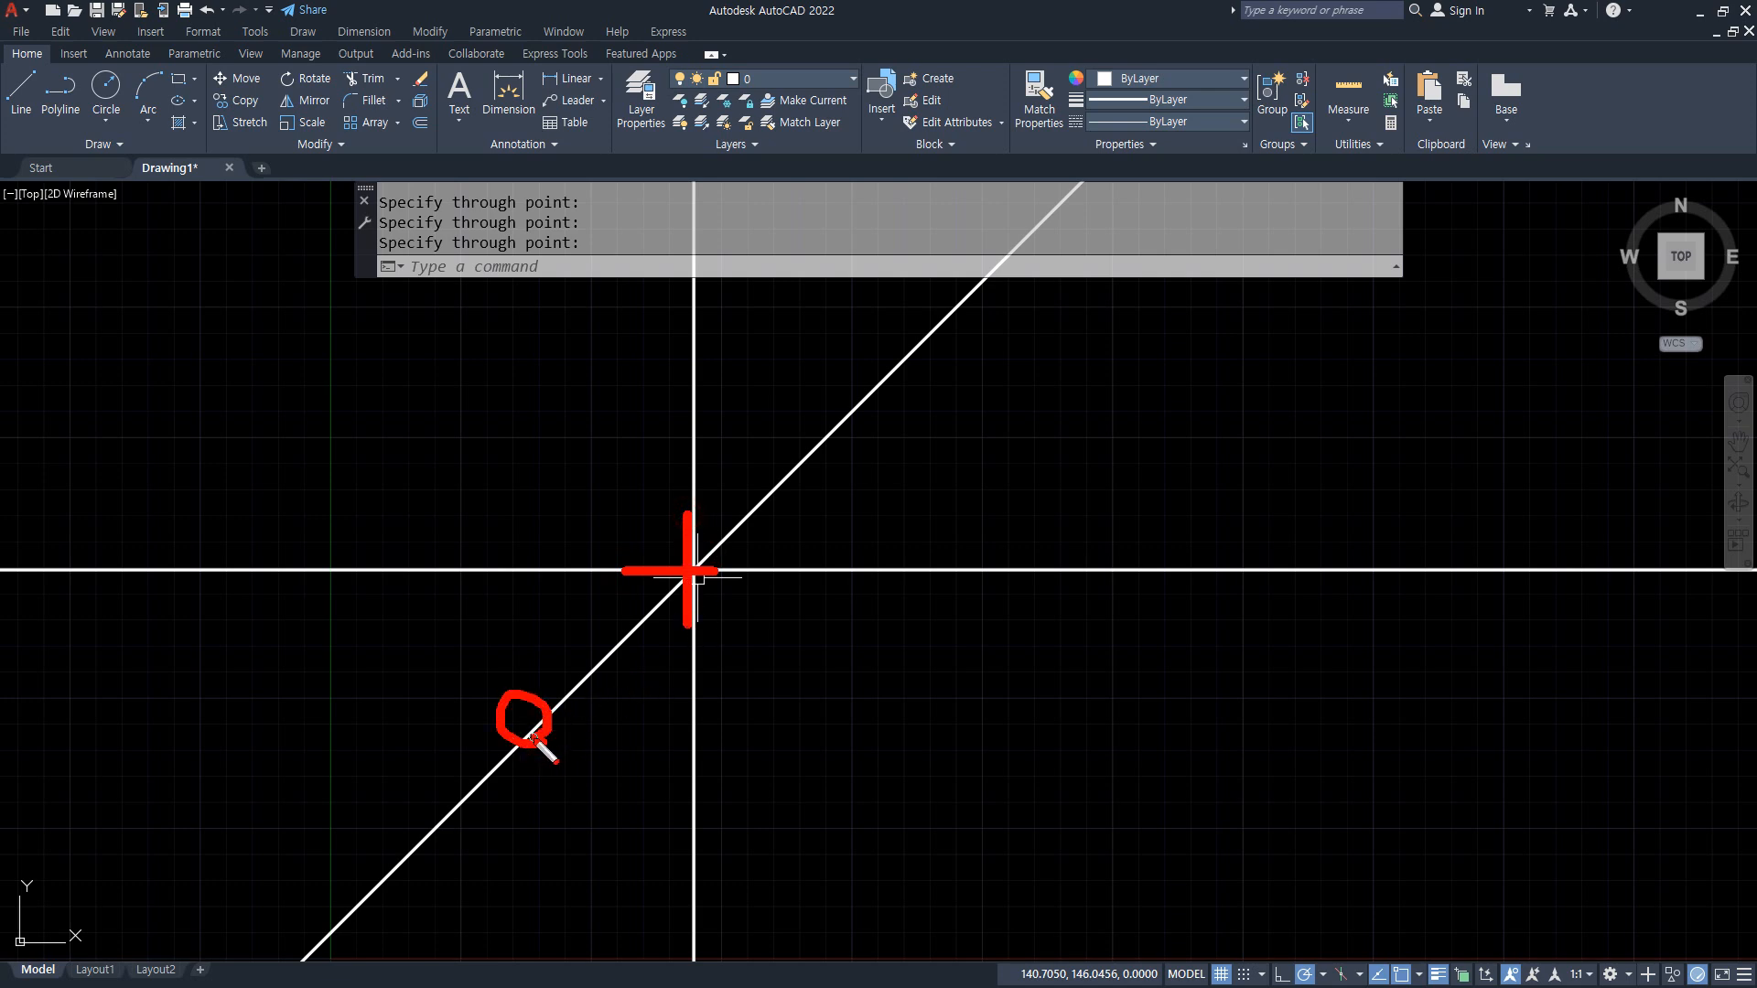
key("Escape")
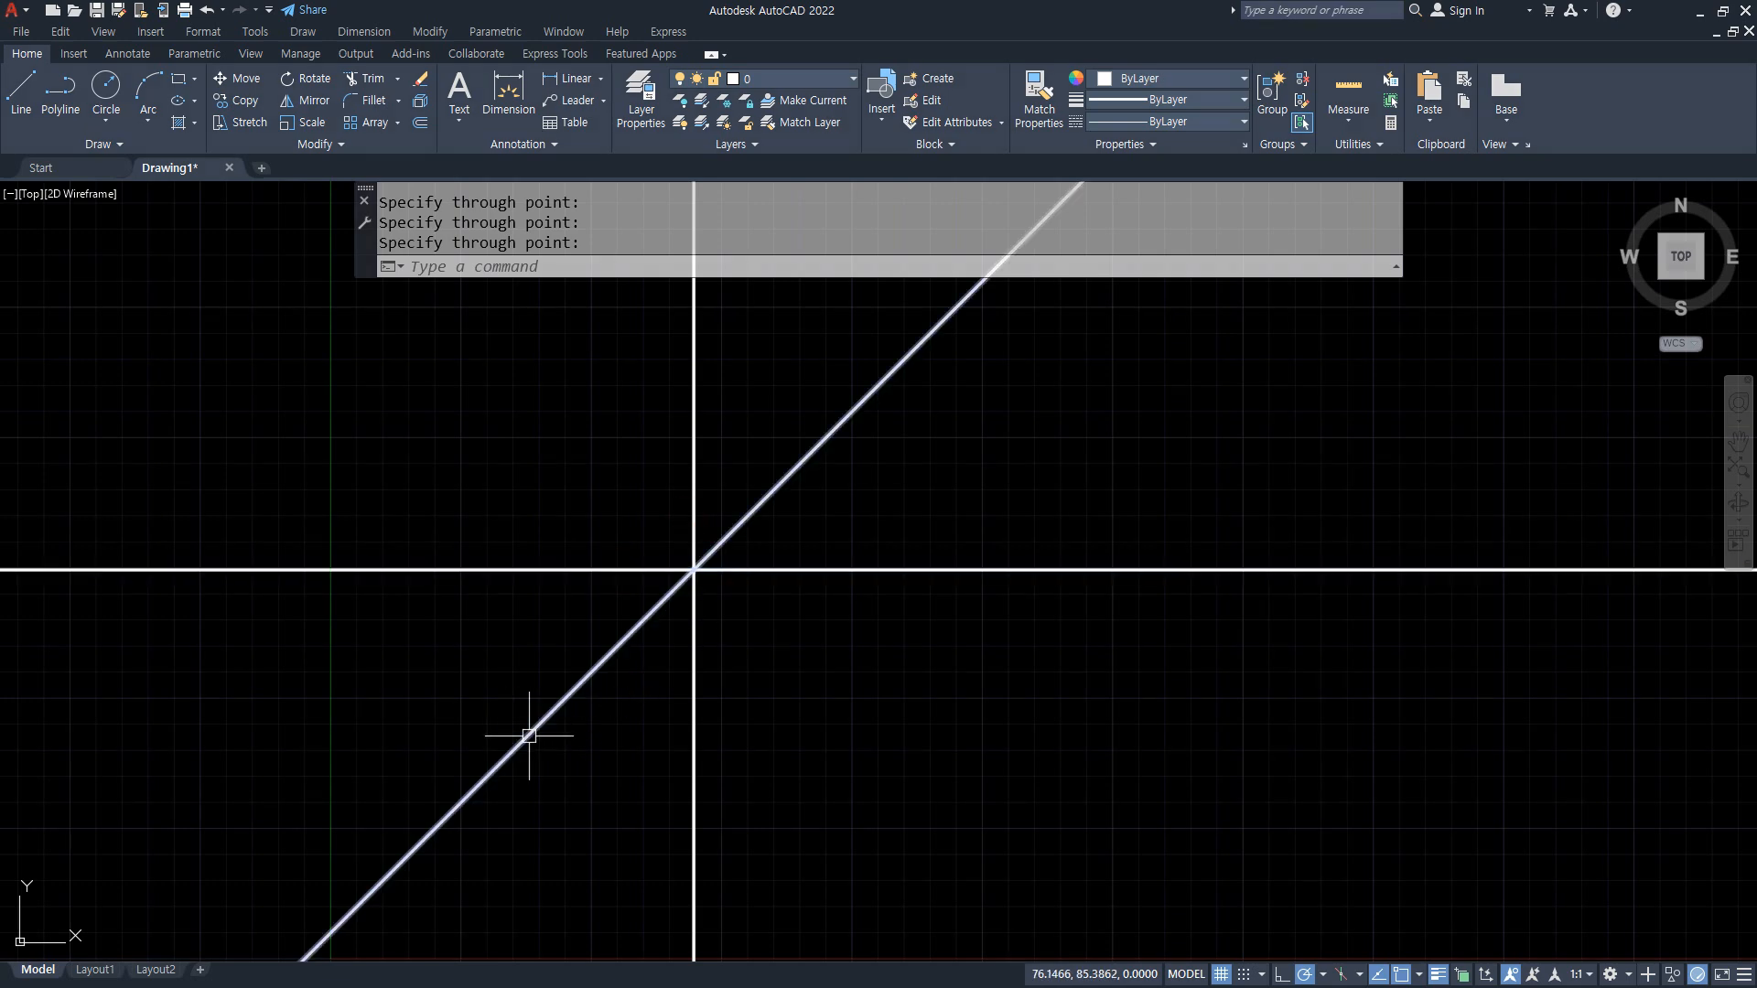
Step: Trim the lower-left half of the diagonal construction line back to the common intersection
type("tr")
key("Return")
left_click(529, 732)
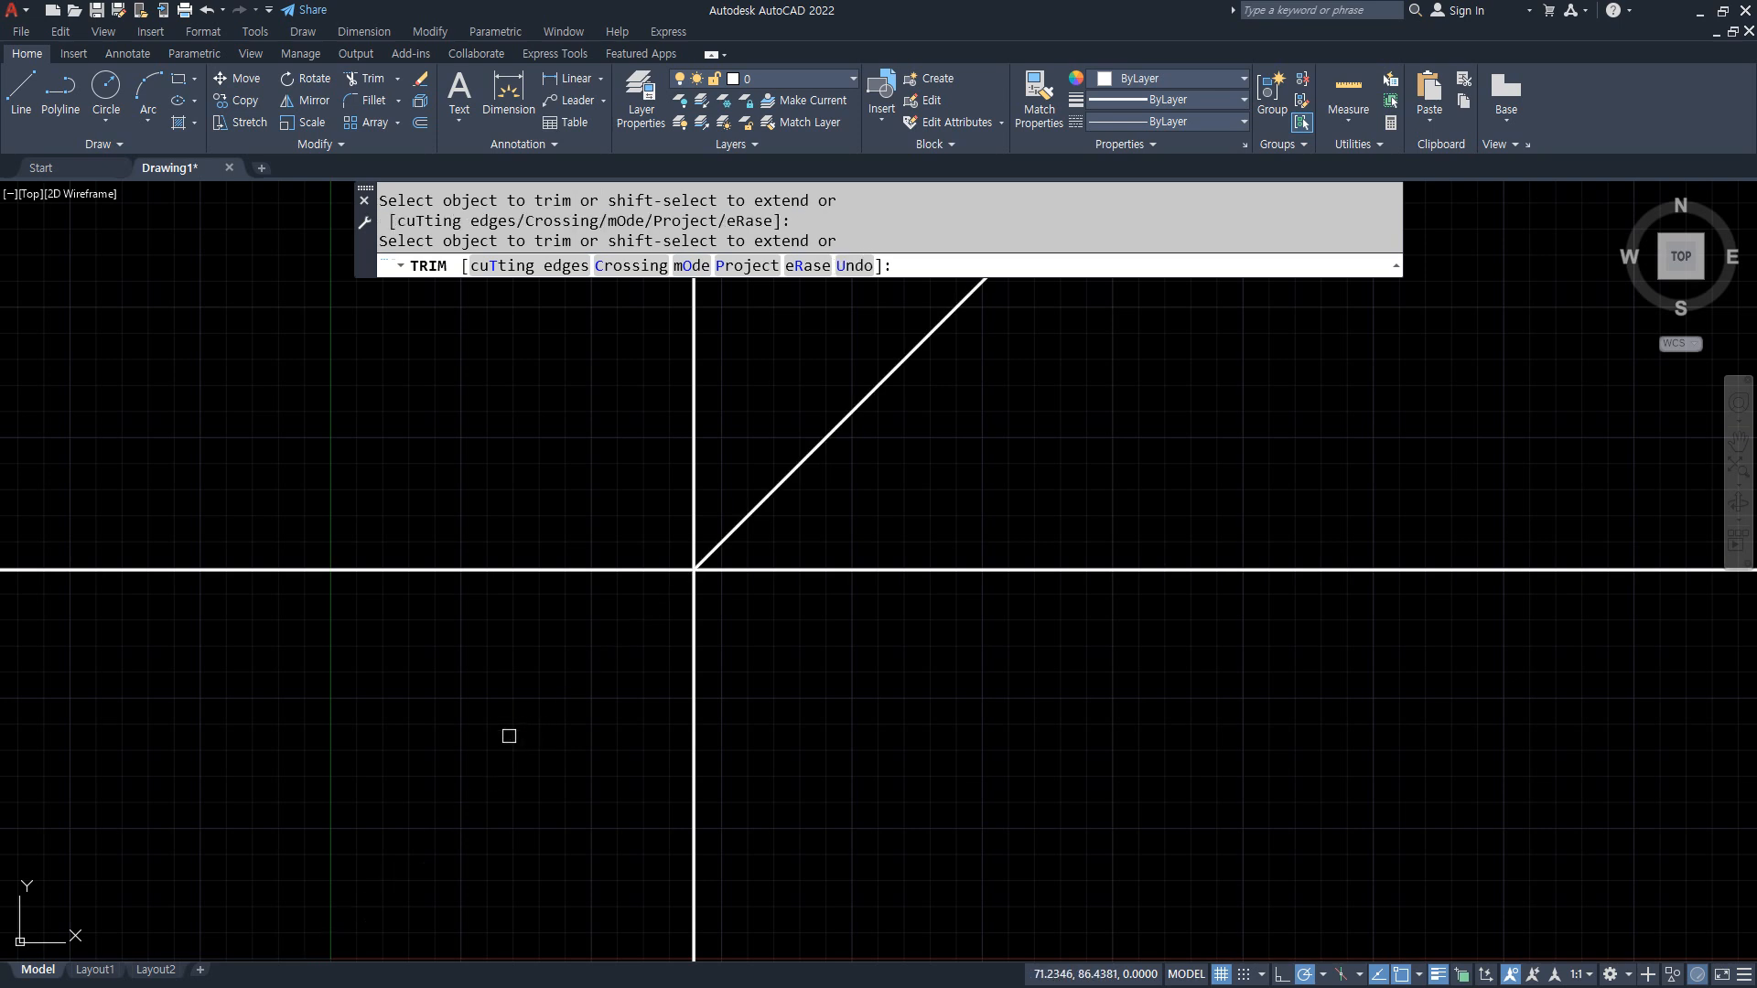
key("Return")
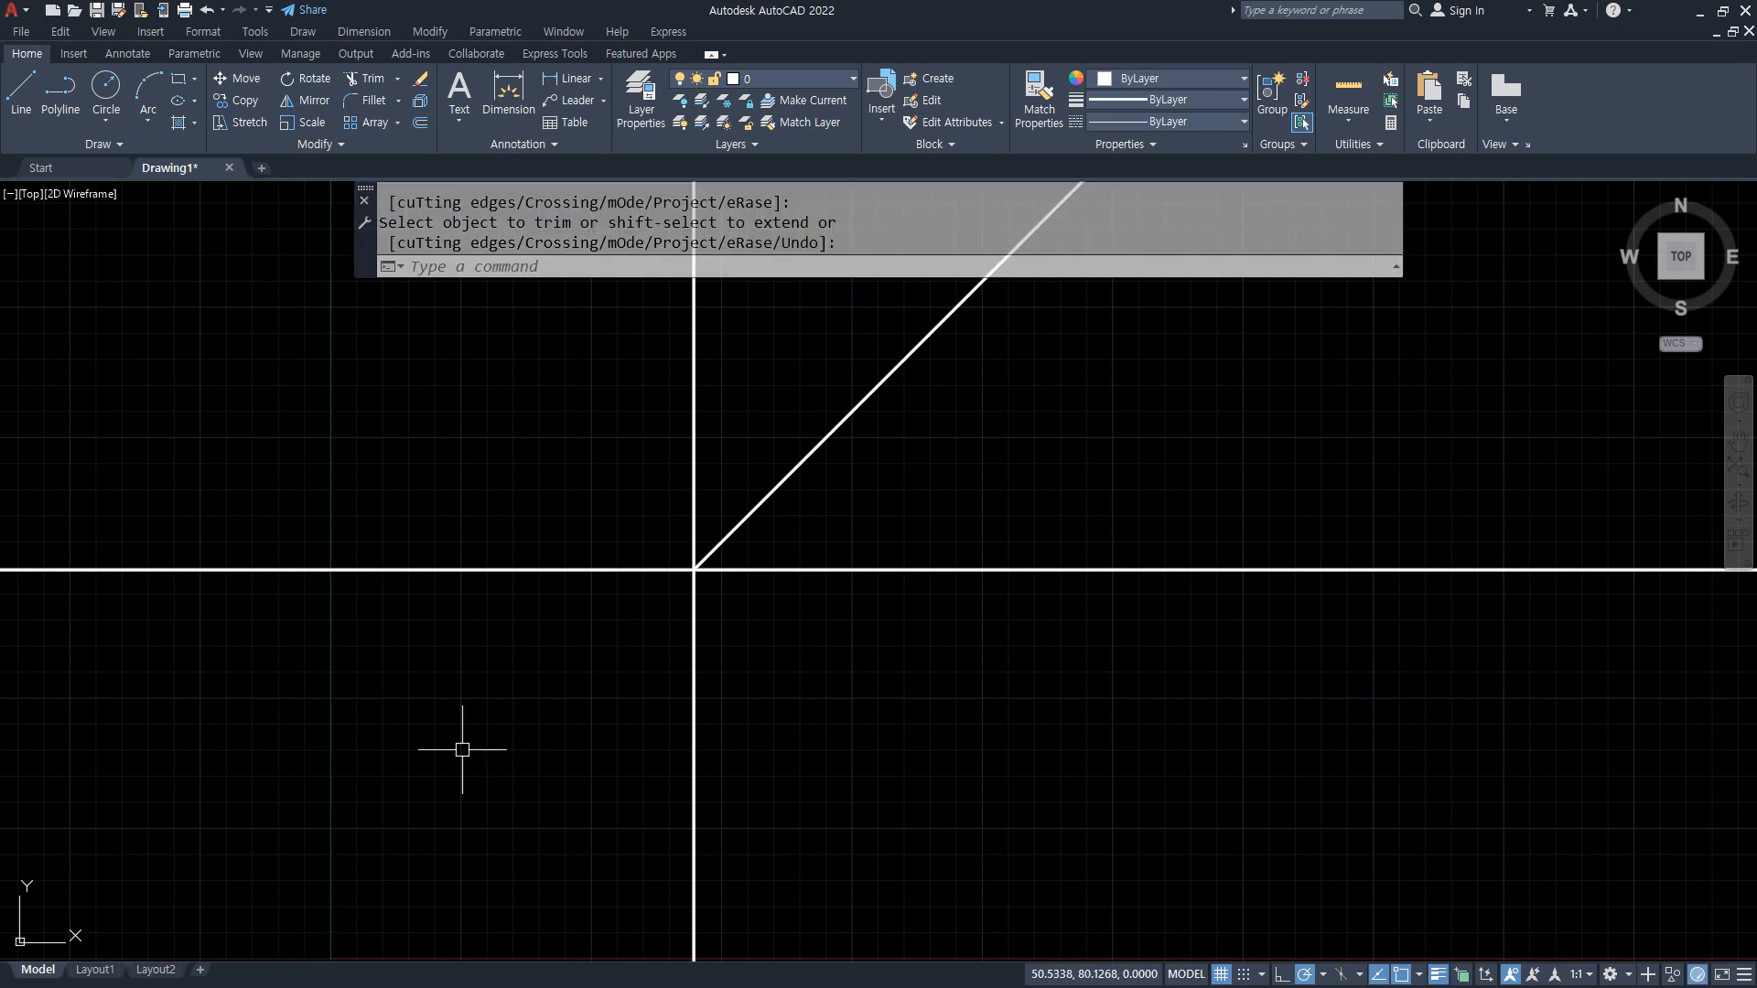
mouse_move(533, 828)
left_mouse_down()
mouse_move(451, 779)
mouse_move(572, 681)
mouse_move(574, 812)
mouse_move(526, 819)
left_mouse_up()
mouse_move(1031, 786)
left_mouse_down()
mouse_move(952, 798)
mouse_move(1027, 727)
mouse_move(1011, 779)
left_mouse_up()
mouse_move(529, 430)
left_mouse_down()
mouse_move(476, 322)
mouse_move(522, 449)
left_mouse_up()
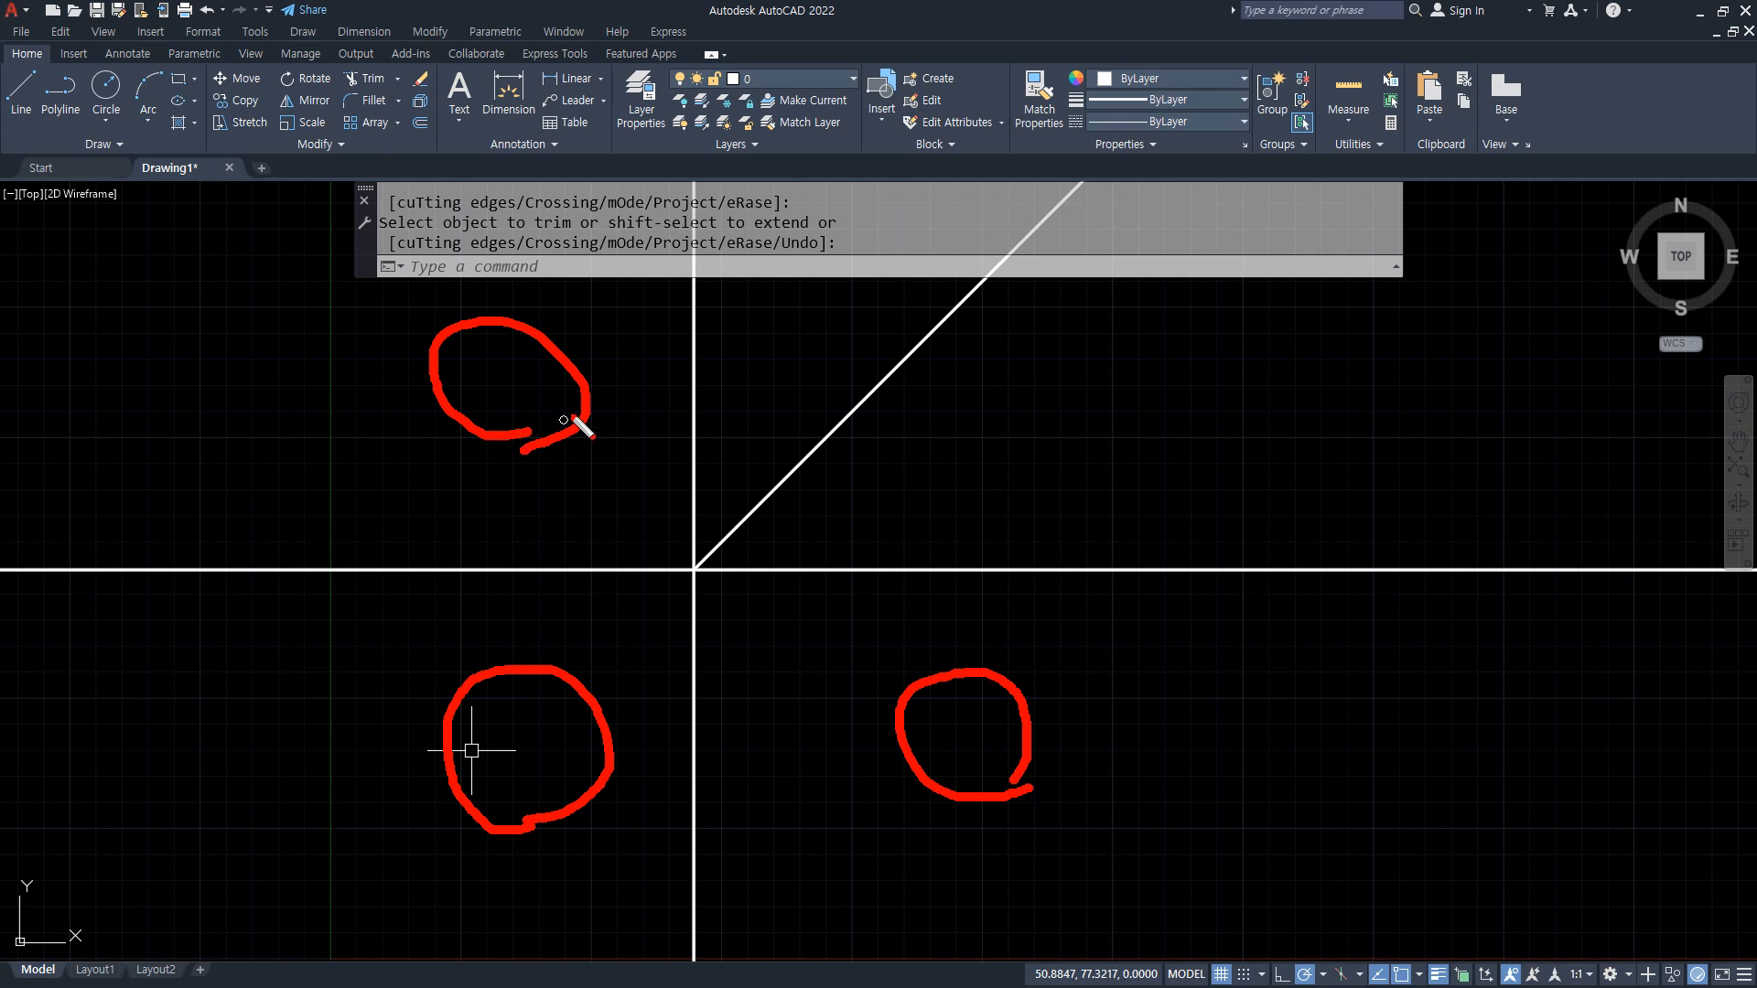
mouse_move(508, 795)
left_mouse_down()
mouse_move(441, 722)
mouse_move(517, 798)
left_mouse_up()
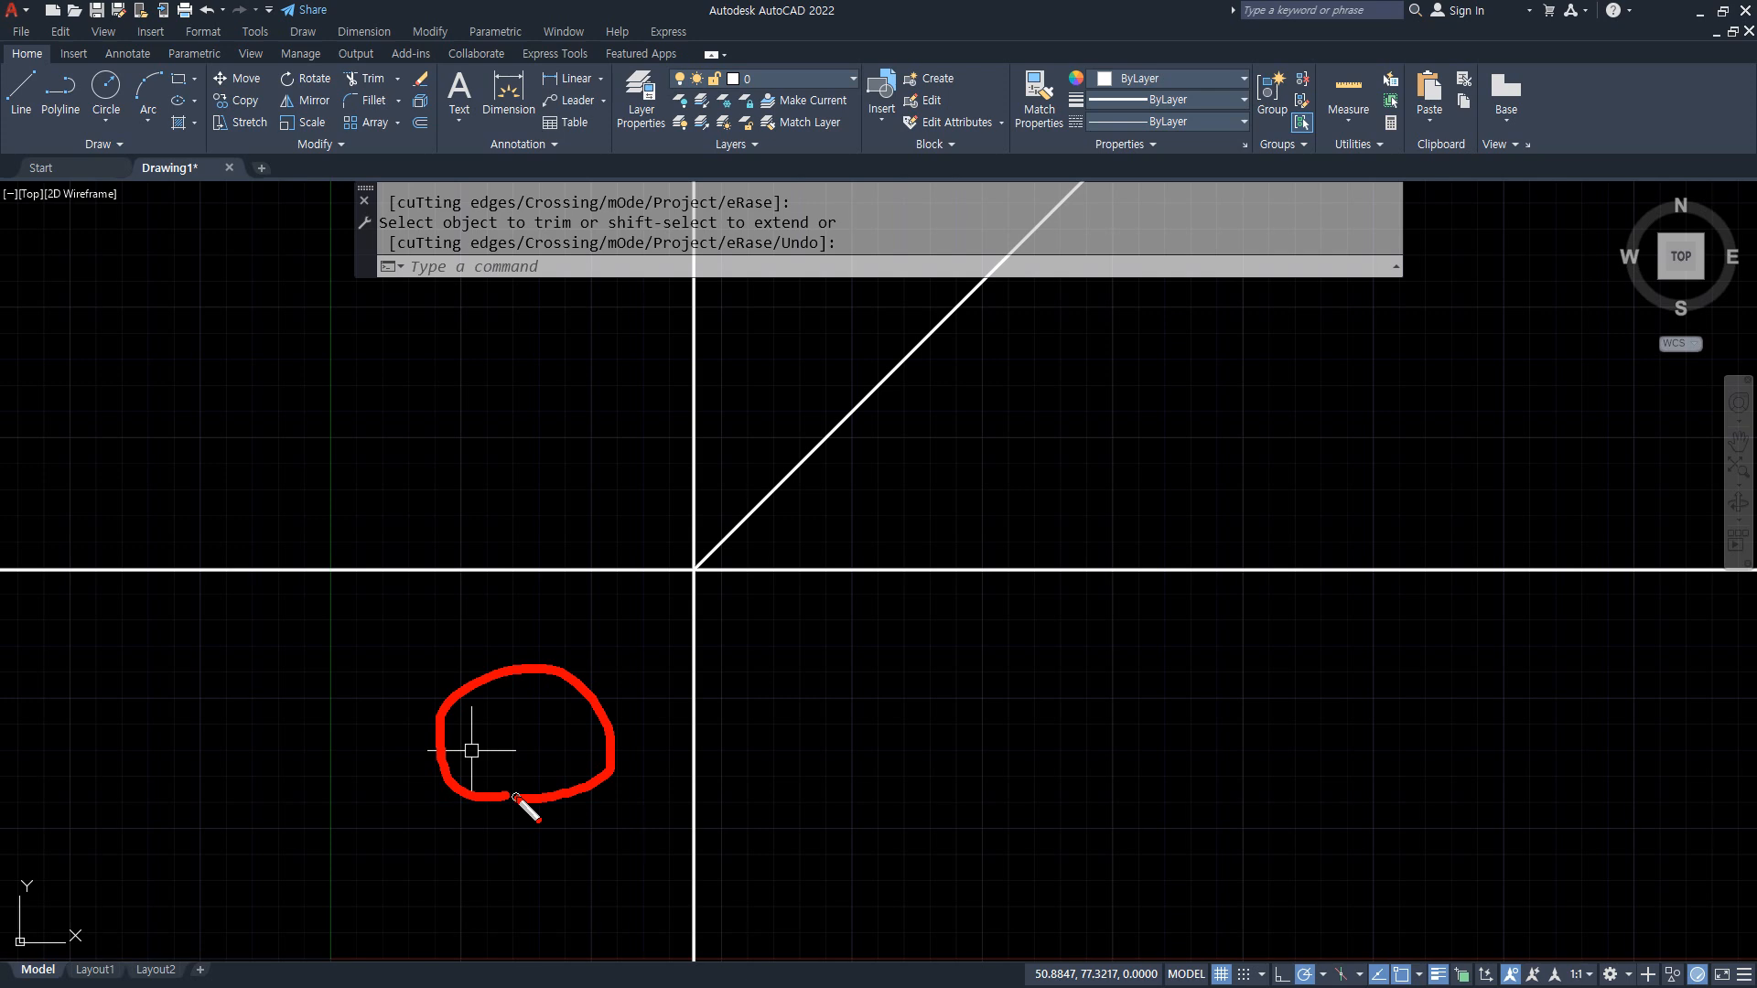
mouse_move(518, 452)
left_mouse_down()
mouse_move(463, 441)
mouse_move(505, 448)
left_mouse_up()
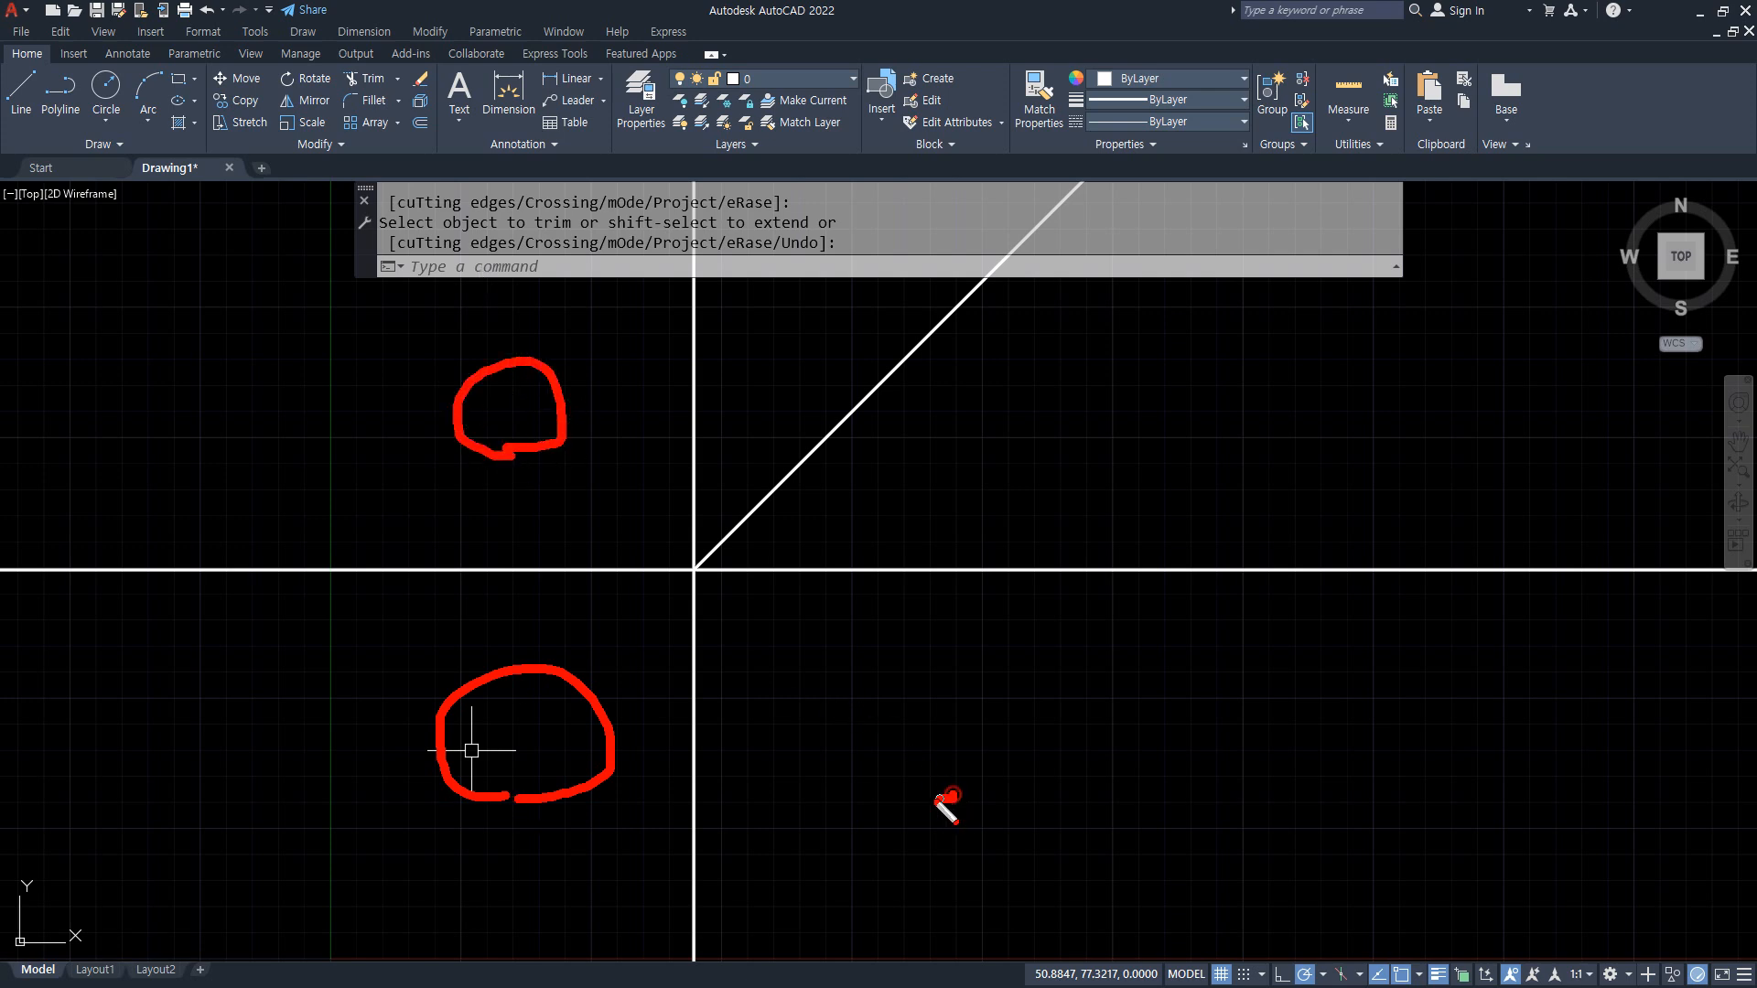
left_click_drag(951, 796, 934, 765)
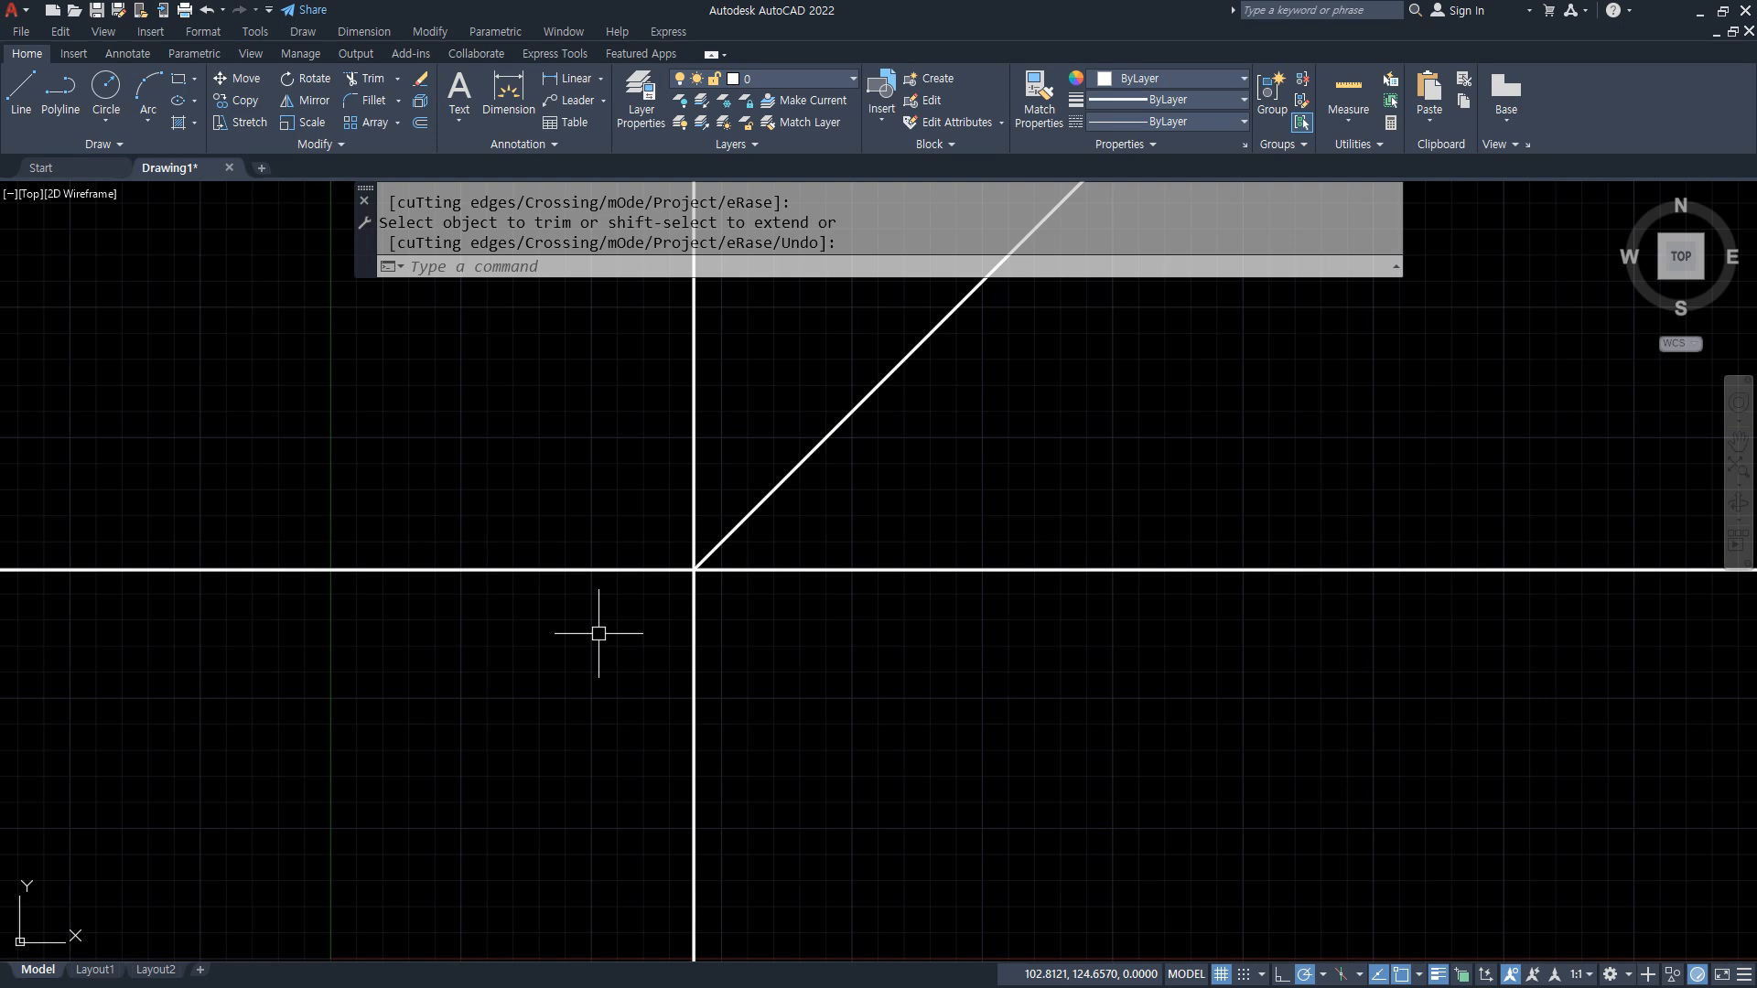
Step: Offset the horizontal construction line downward by 10, and offset the resulting line downward by 10 again
key("Return")
type("o")
key("Return")
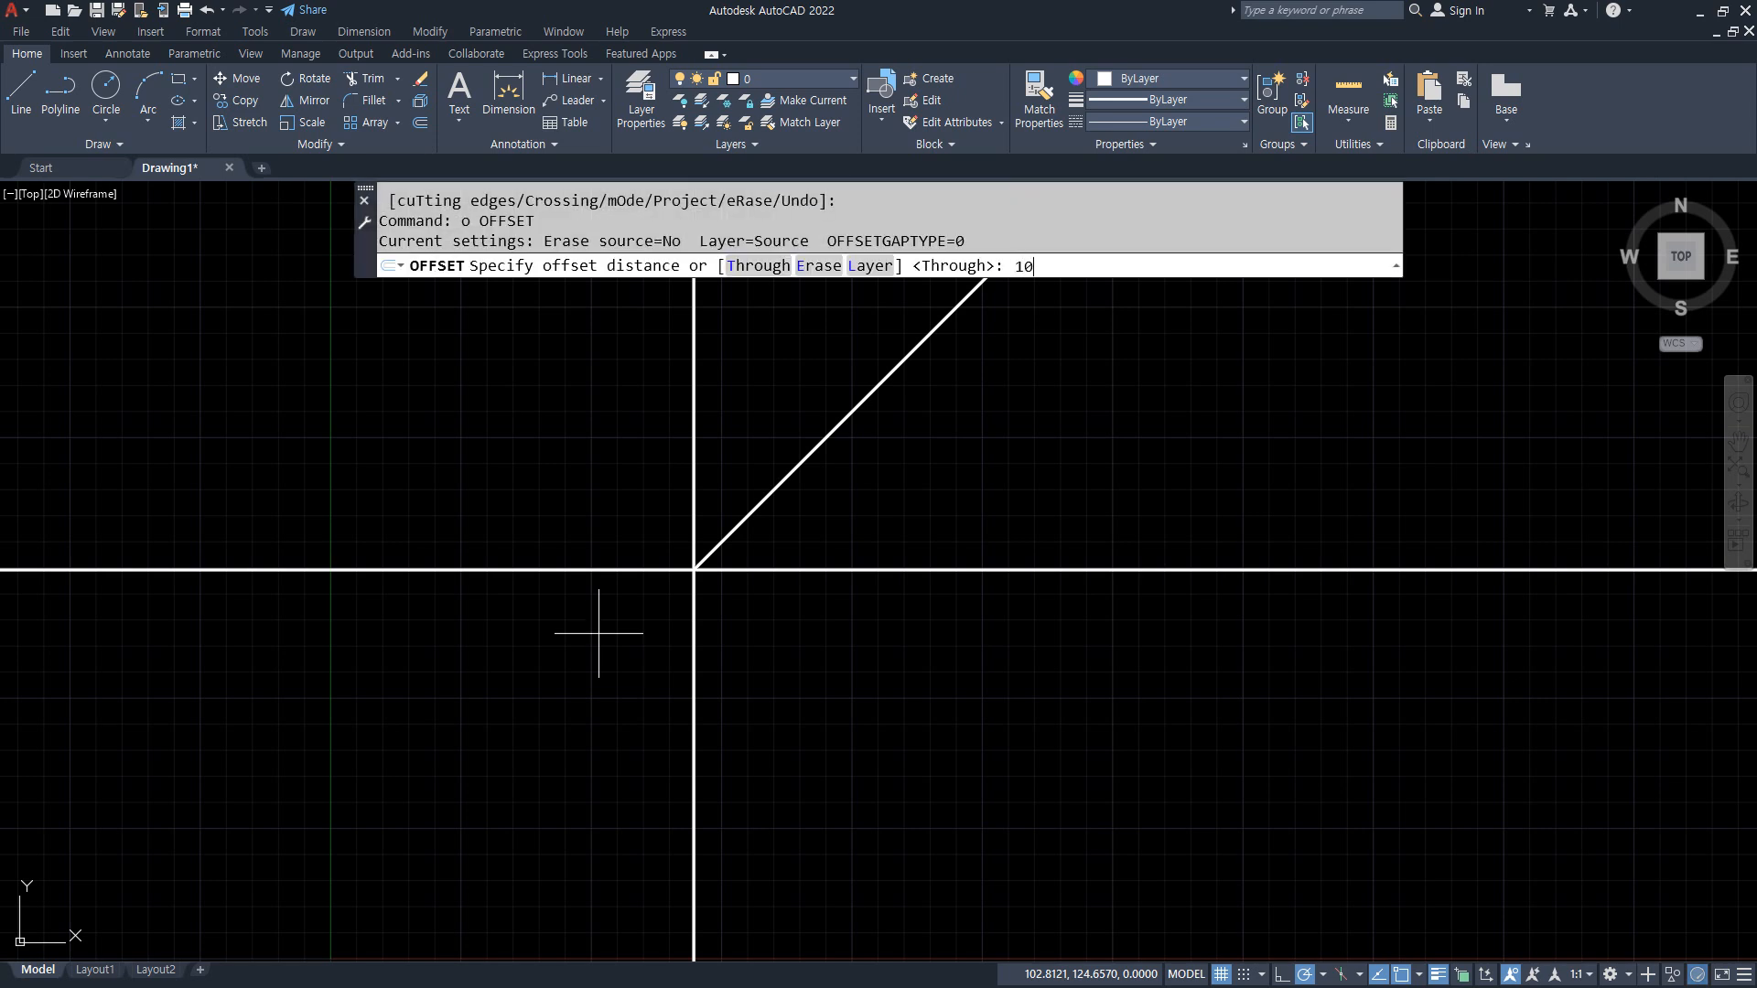
key("Return")
left_click(600, 570)
left_click(609, 611)
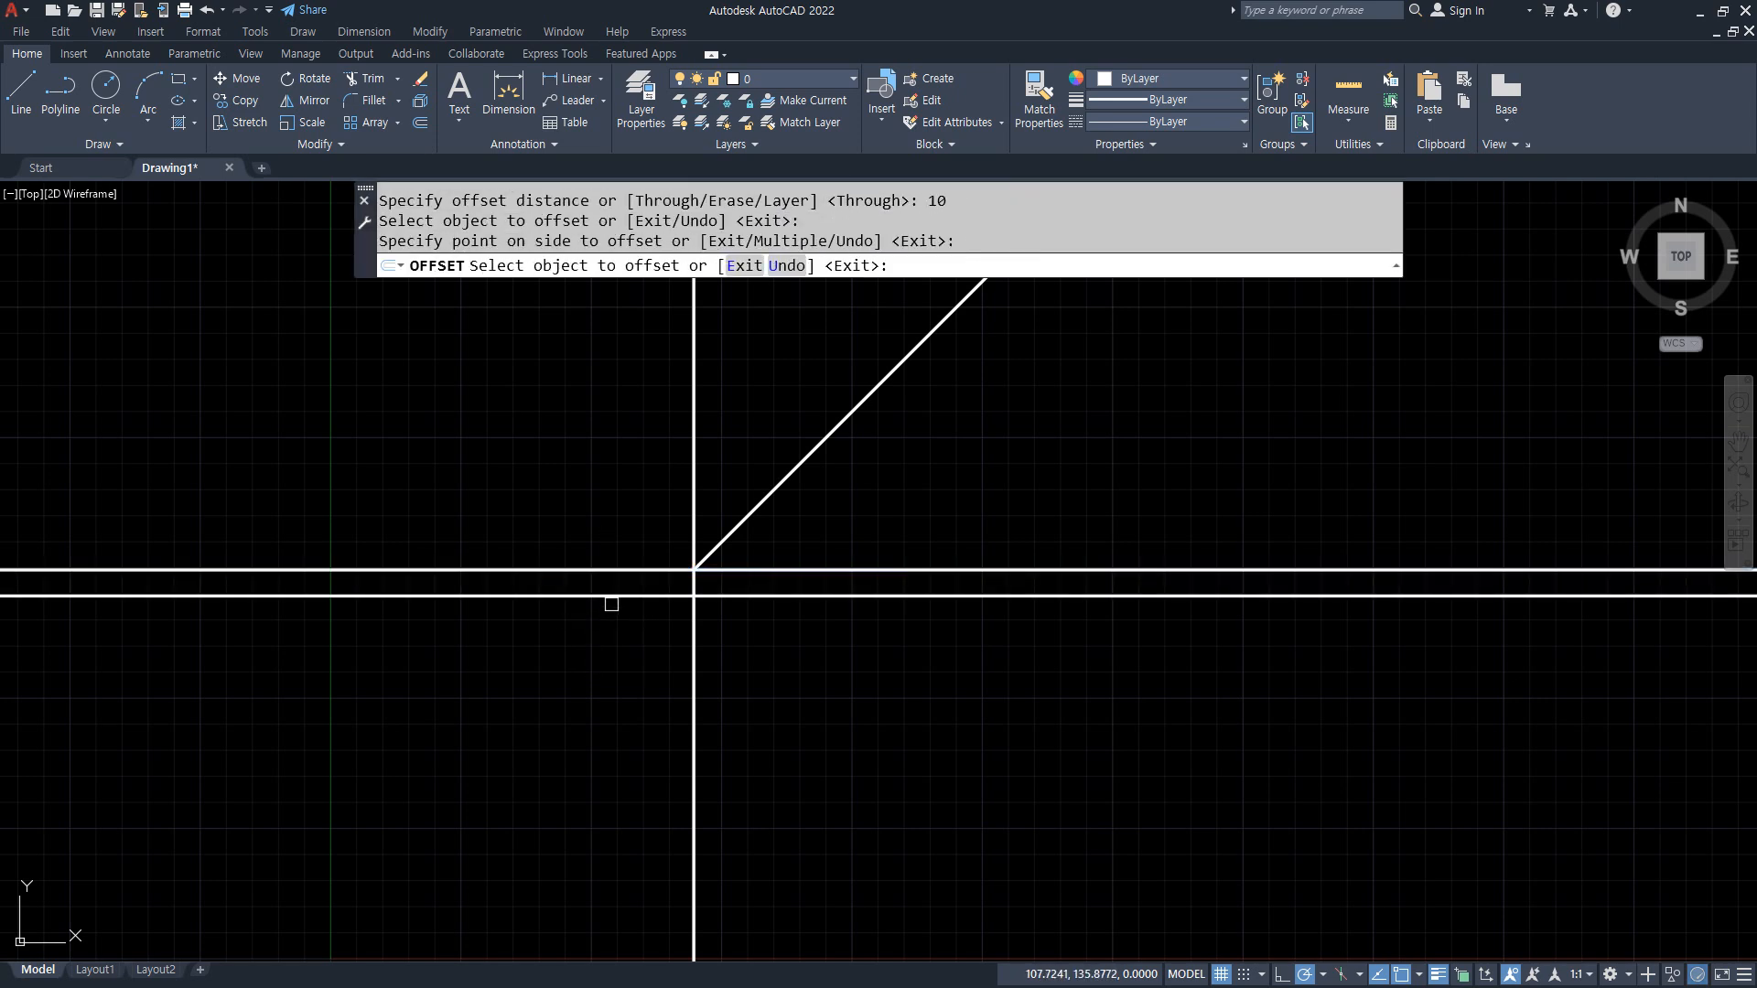
left_click(604, 596)
left_click(596, 627)
key("Return")
Step: Move the middle of the three horizontal lines to the 중심 layer
scroll(699, 604, "up", 4)
scroll(512, 641, "up", 2)
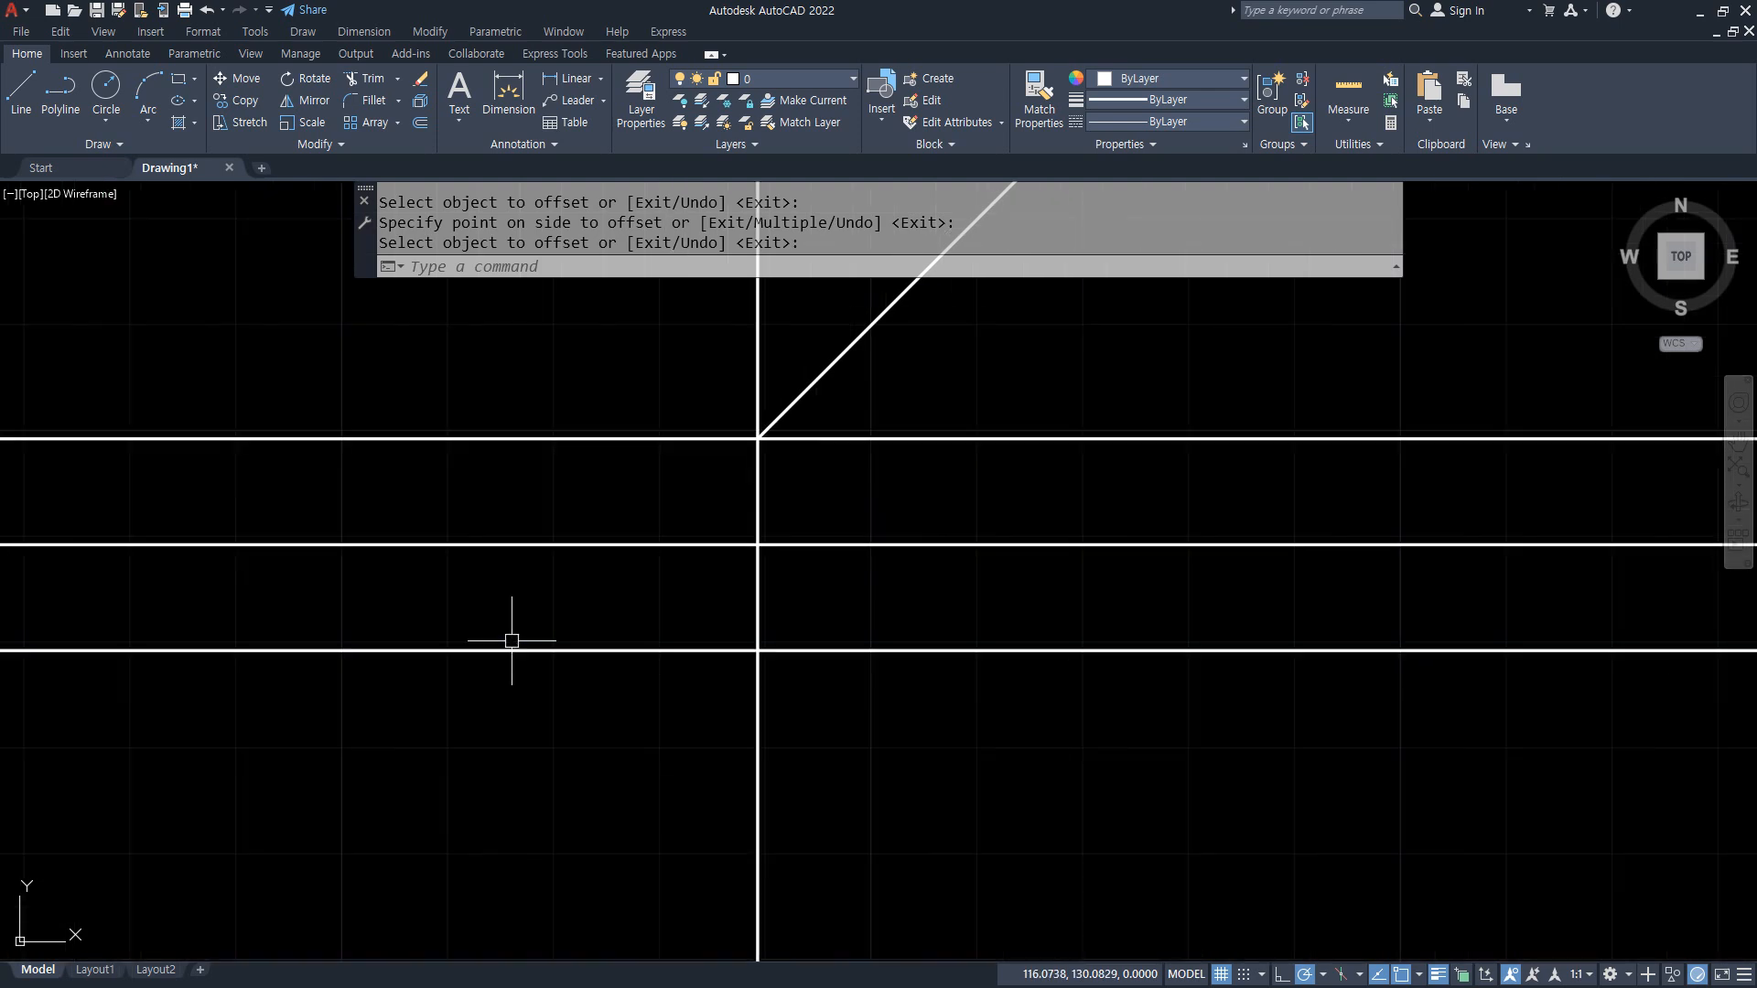
middle_click_drag(512, 640, 674, 730)
key("Return")
left_click(701, 643)
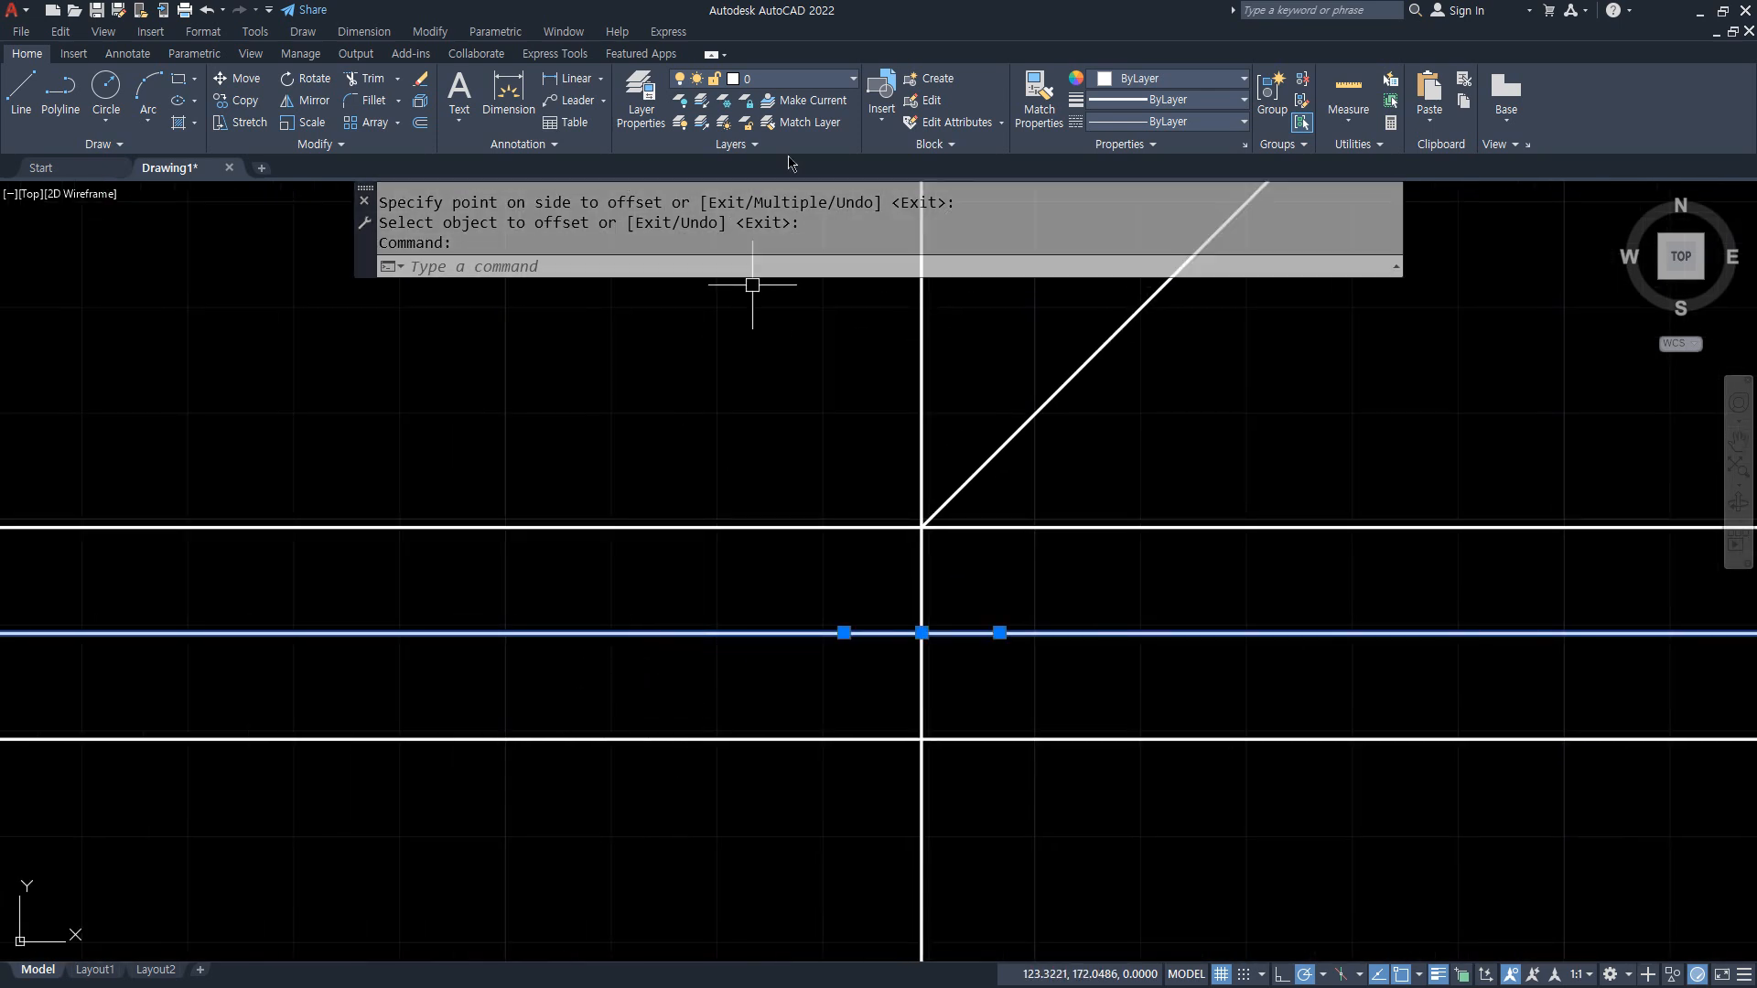
left_click(801, 80)
left_click(798, 124)
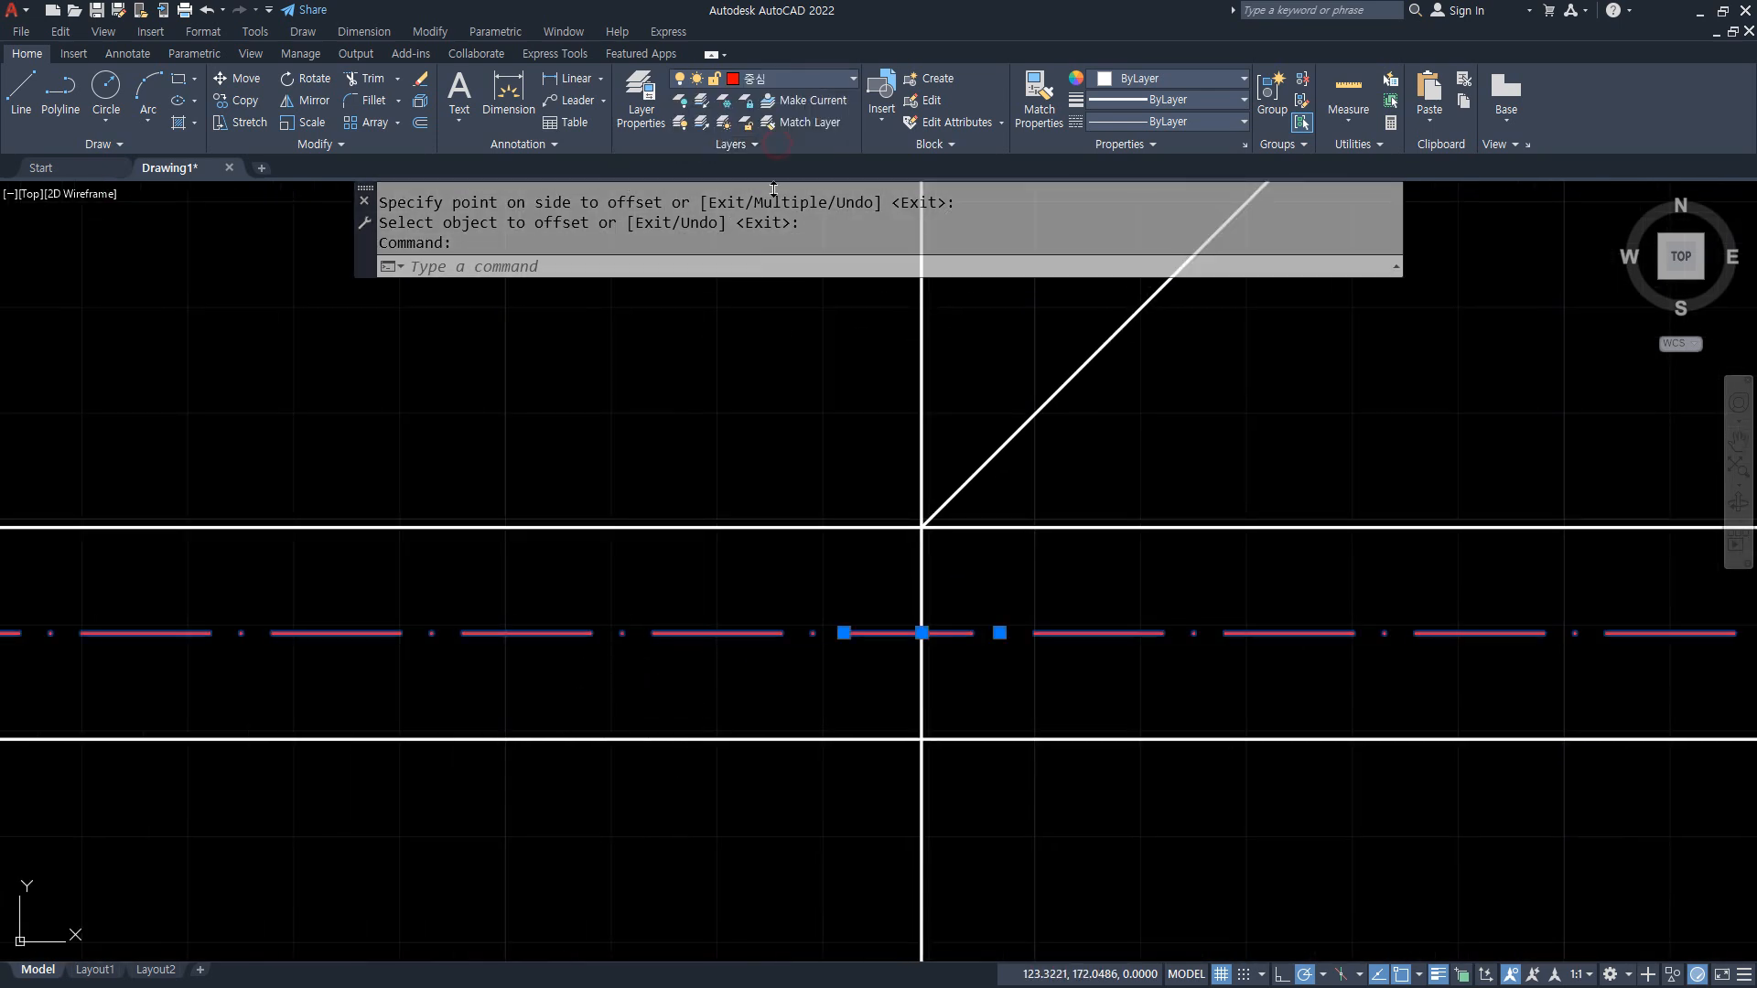
key("Escape")
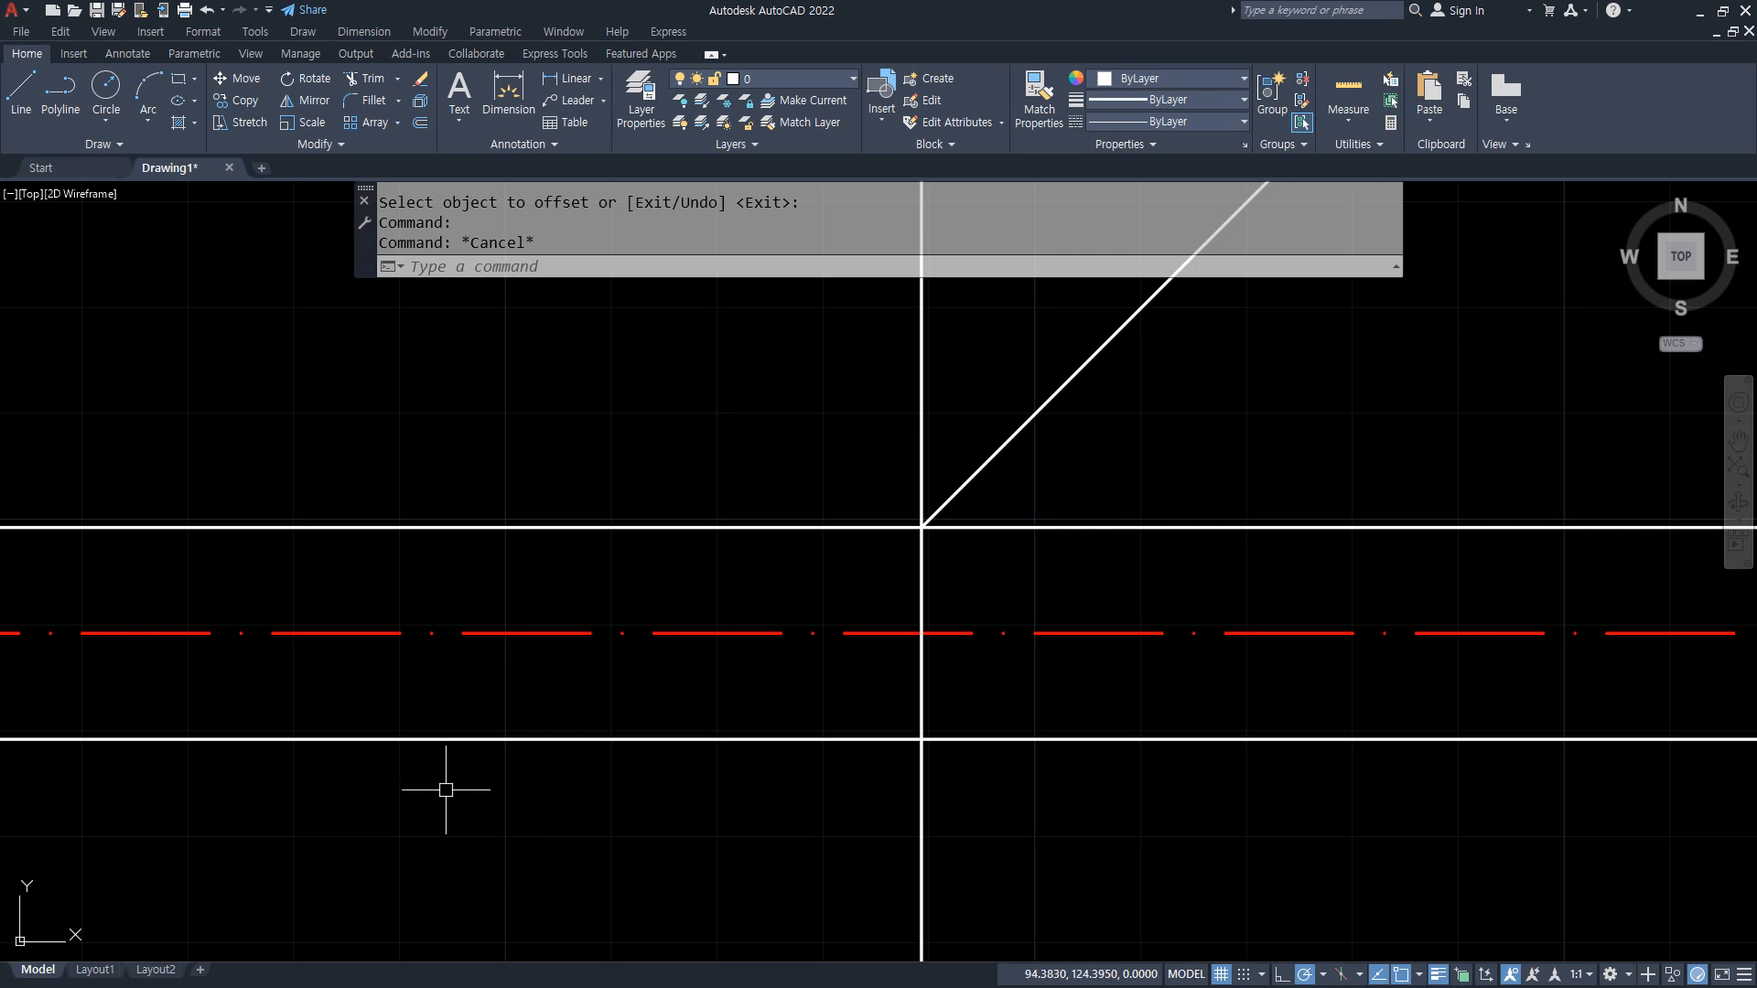
Step: Draw a line from below the horizontal lines straight up to the diagonal and continue it horizontally to the left past the vertical line
scroll(1189, 760, "down", 2)
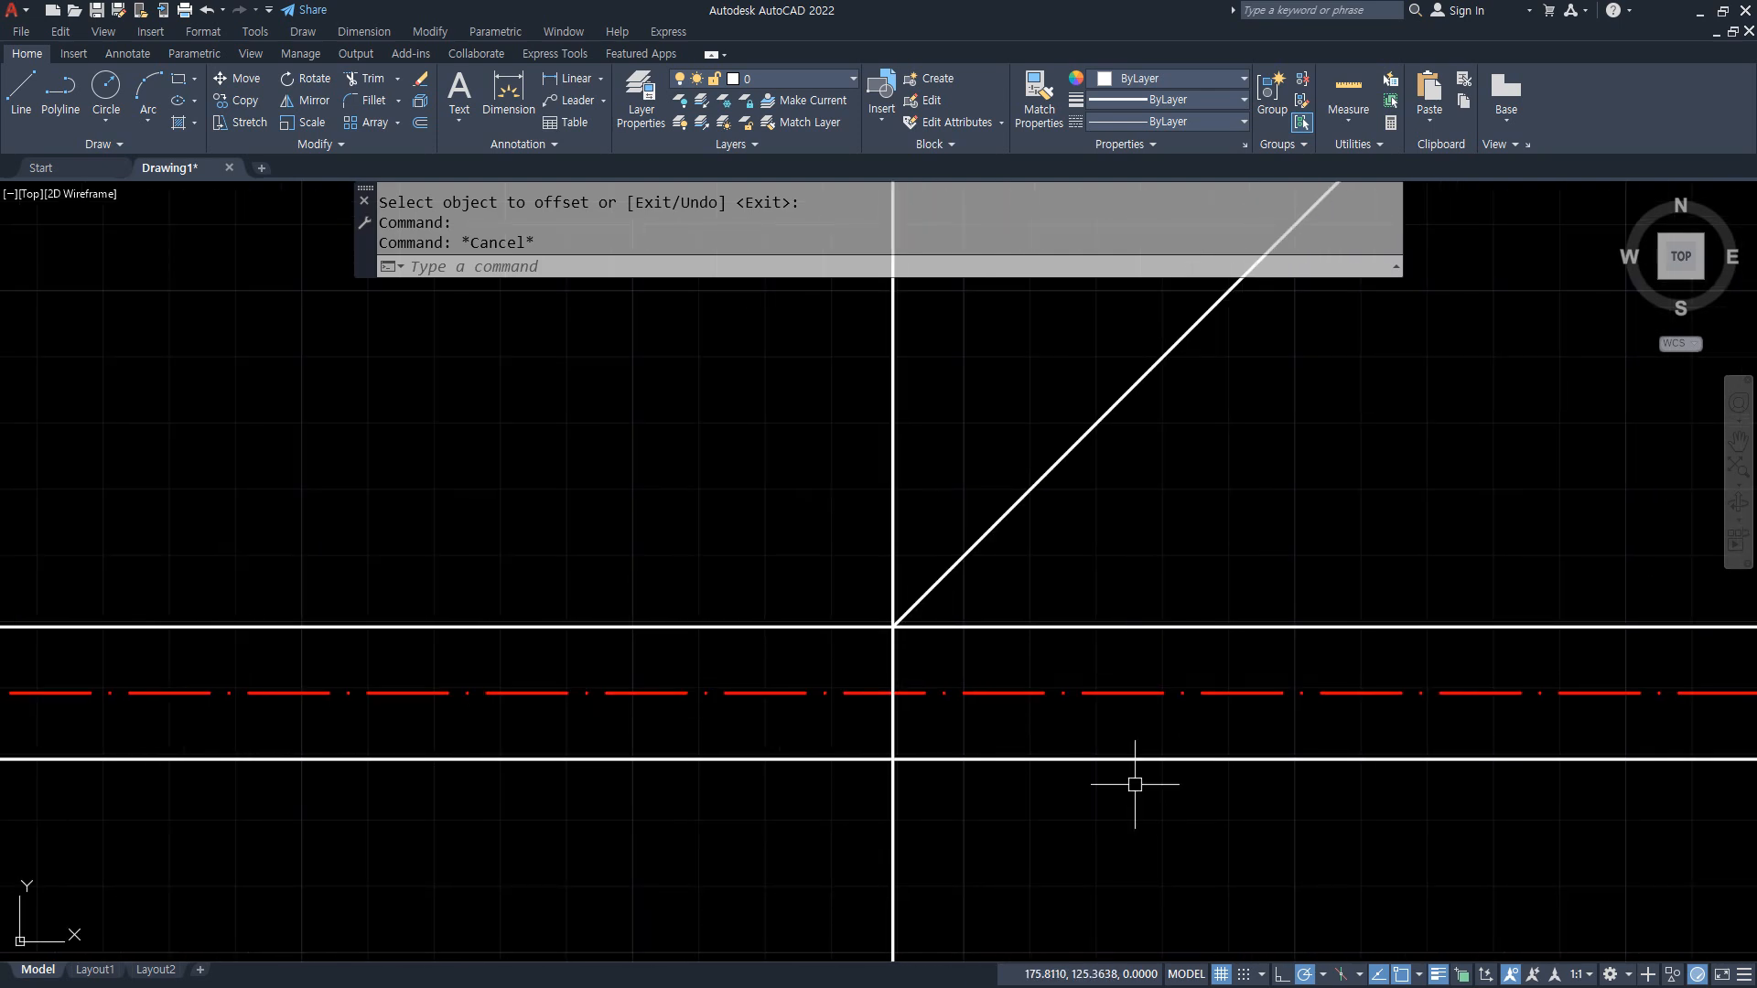
type("l")
key("Return")
left_click(1168, 850)
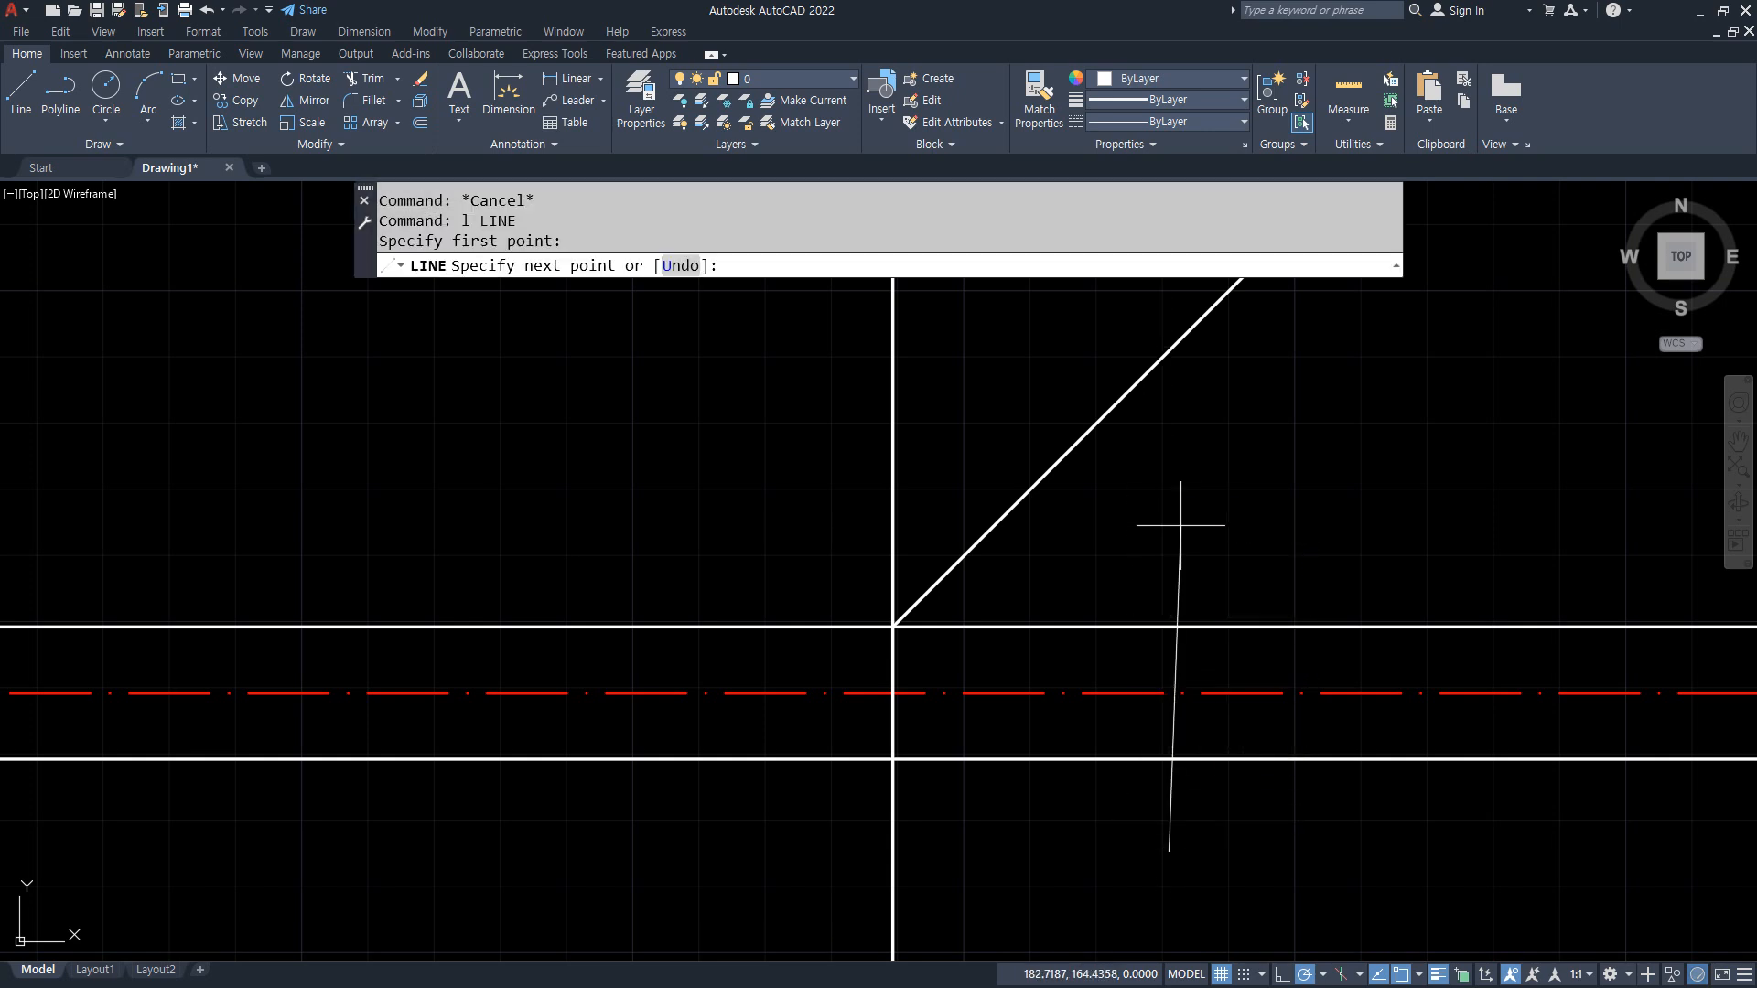
left_click(1168, 351)
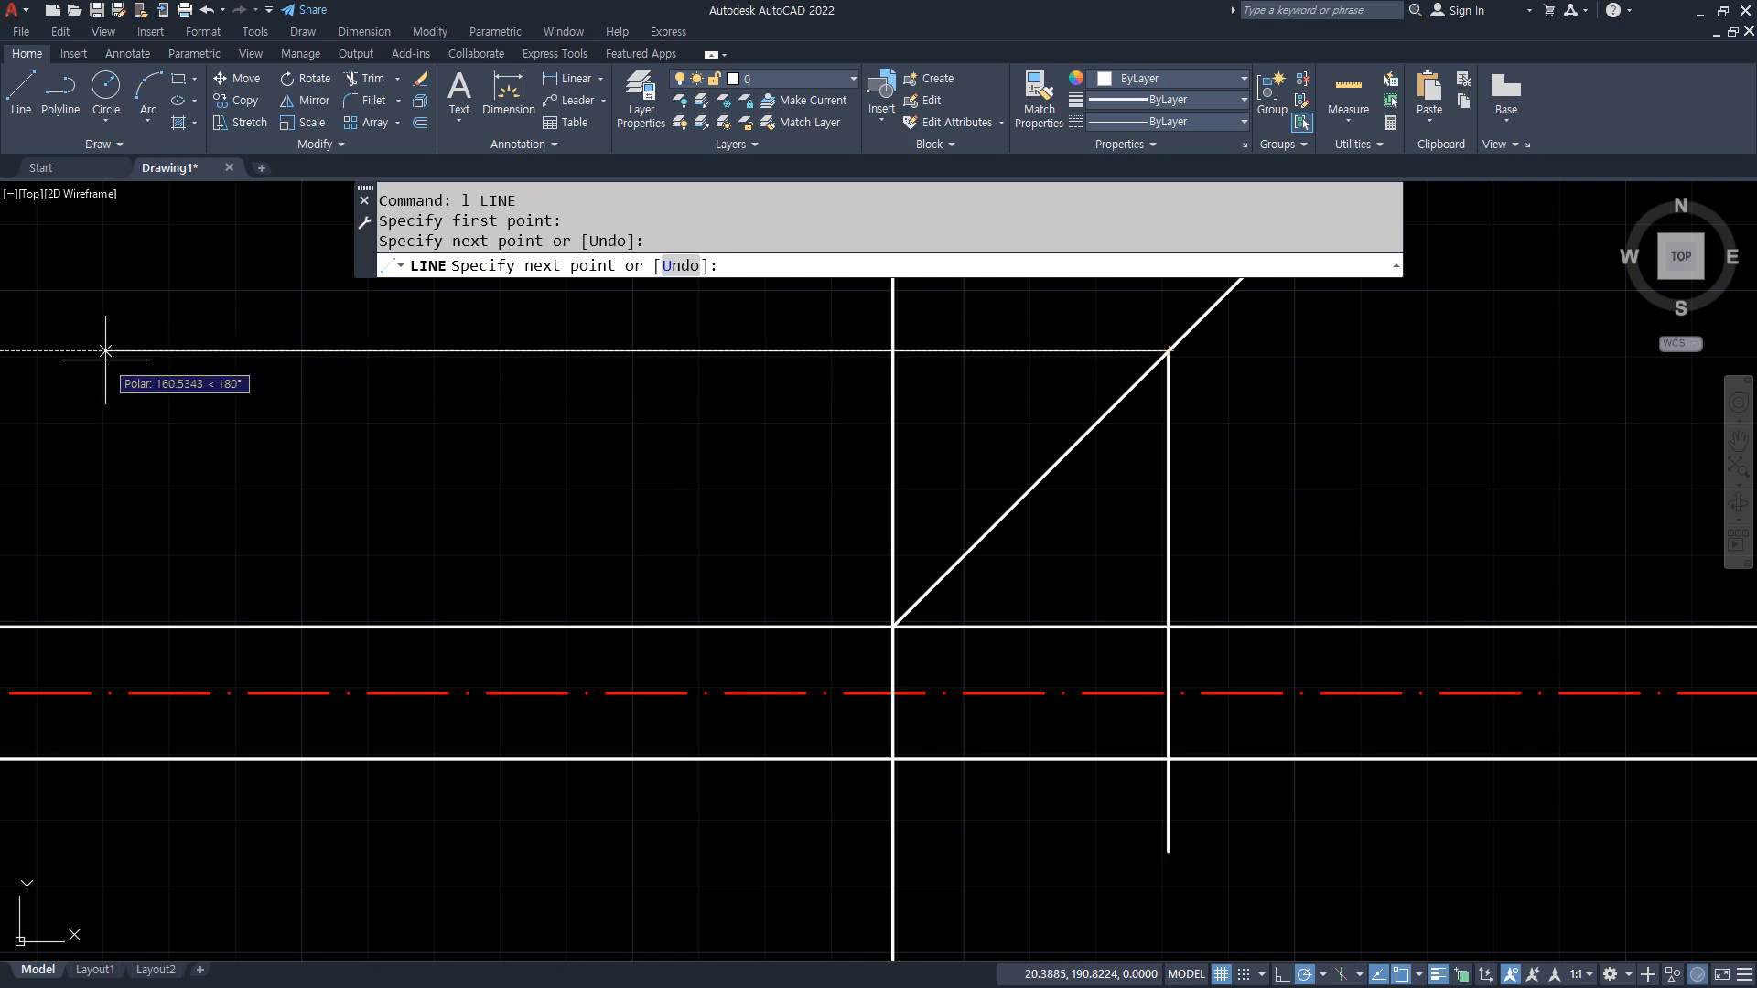
scroll(106, 352, "down", 6)
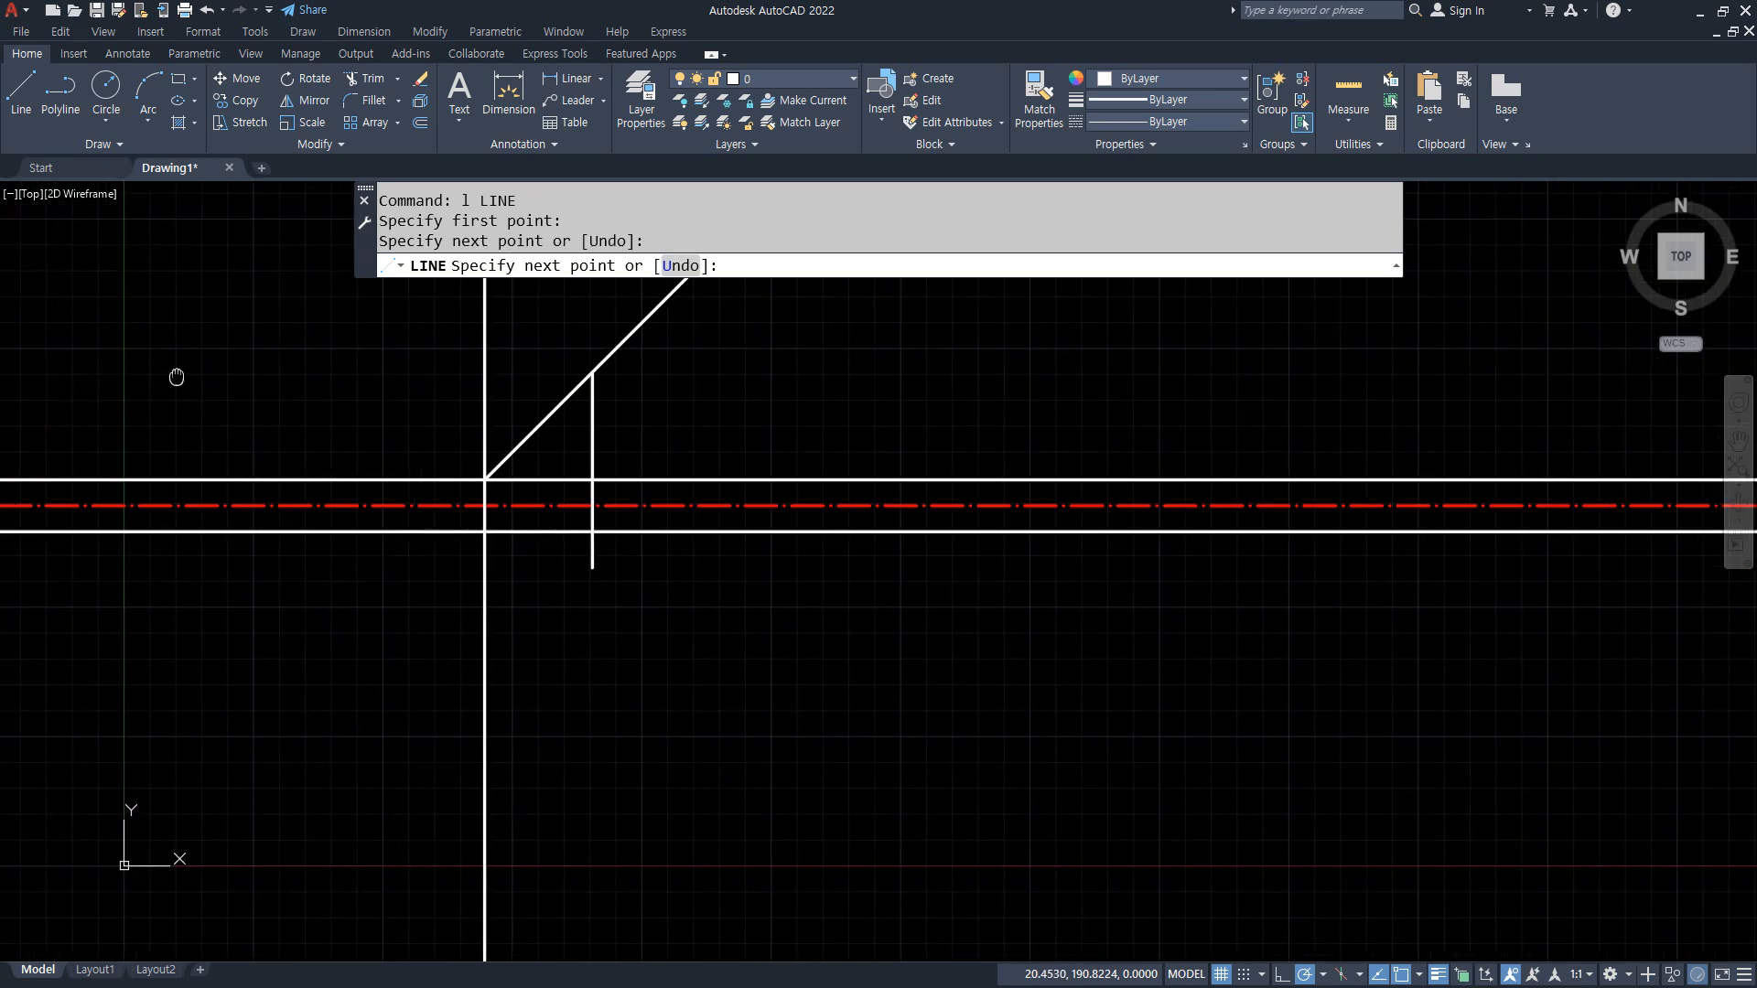
scroll(325, 372, "up", 2)
left_click(257, 395)
key("Escape")
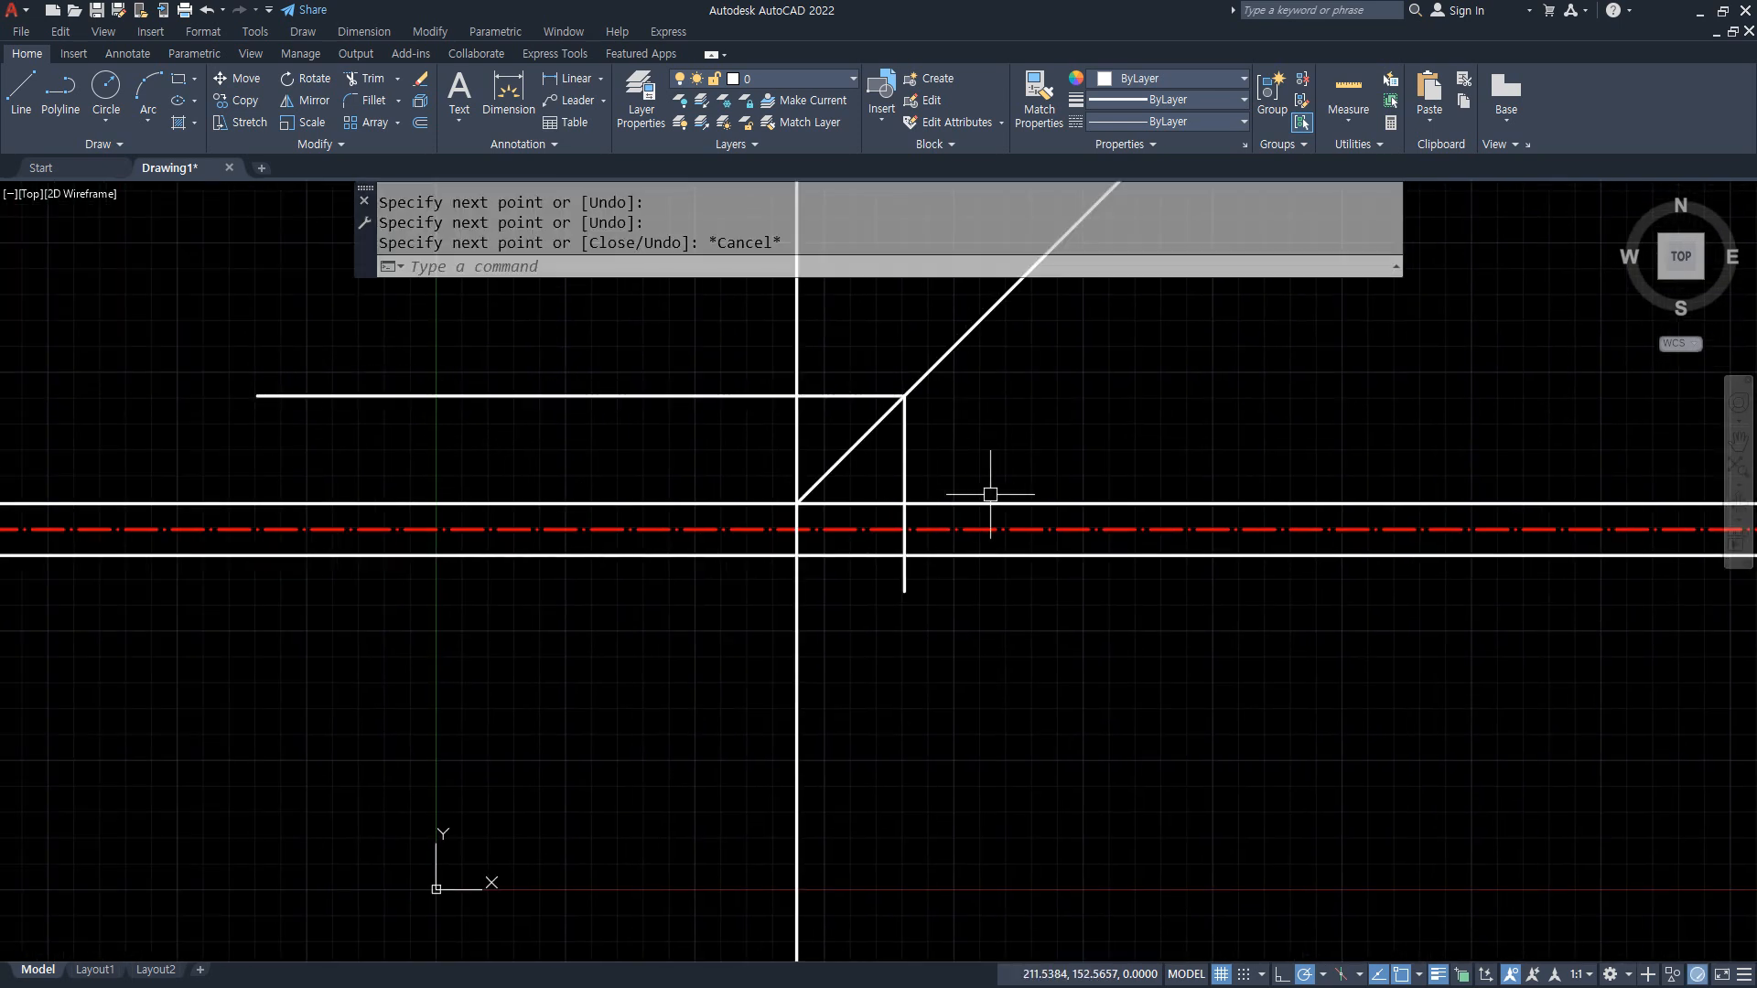
Step: Match the red centerline's properties onto the new vertical and horizontal projection lines
scroll(887, 510, "up", 3)
type("ma")
key("Return")
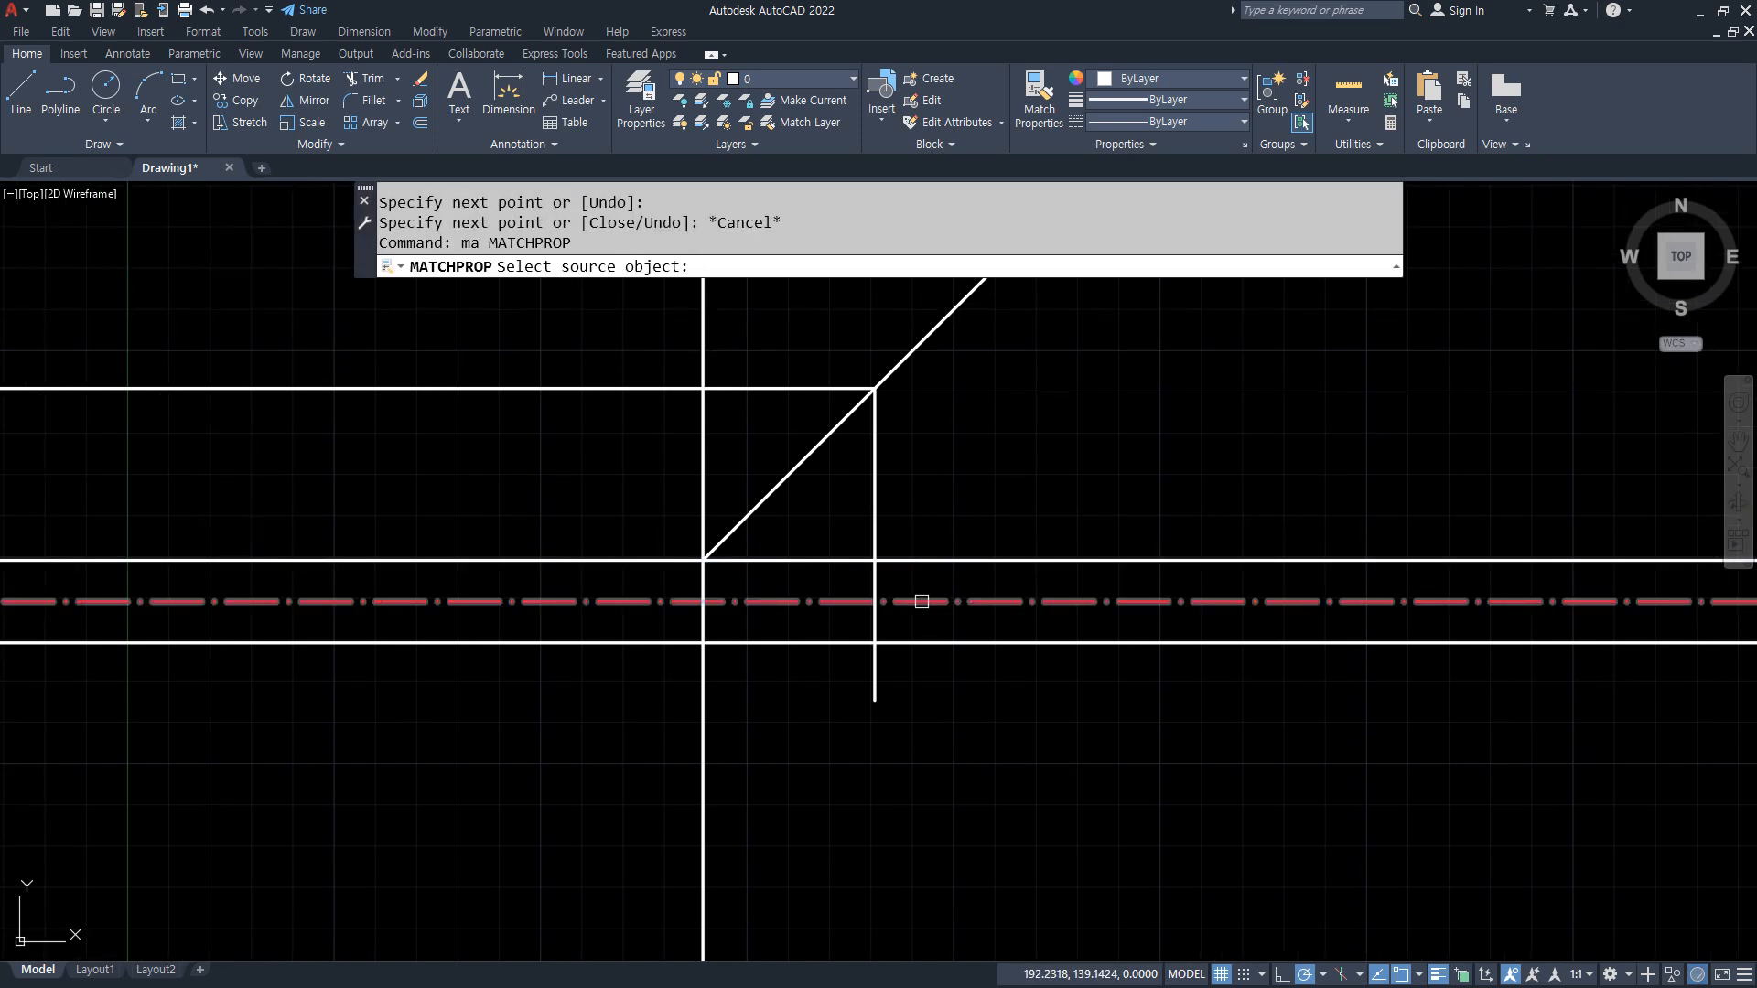
left_click(917, 601)
left_click(870, 521)
left_click(792, 389)
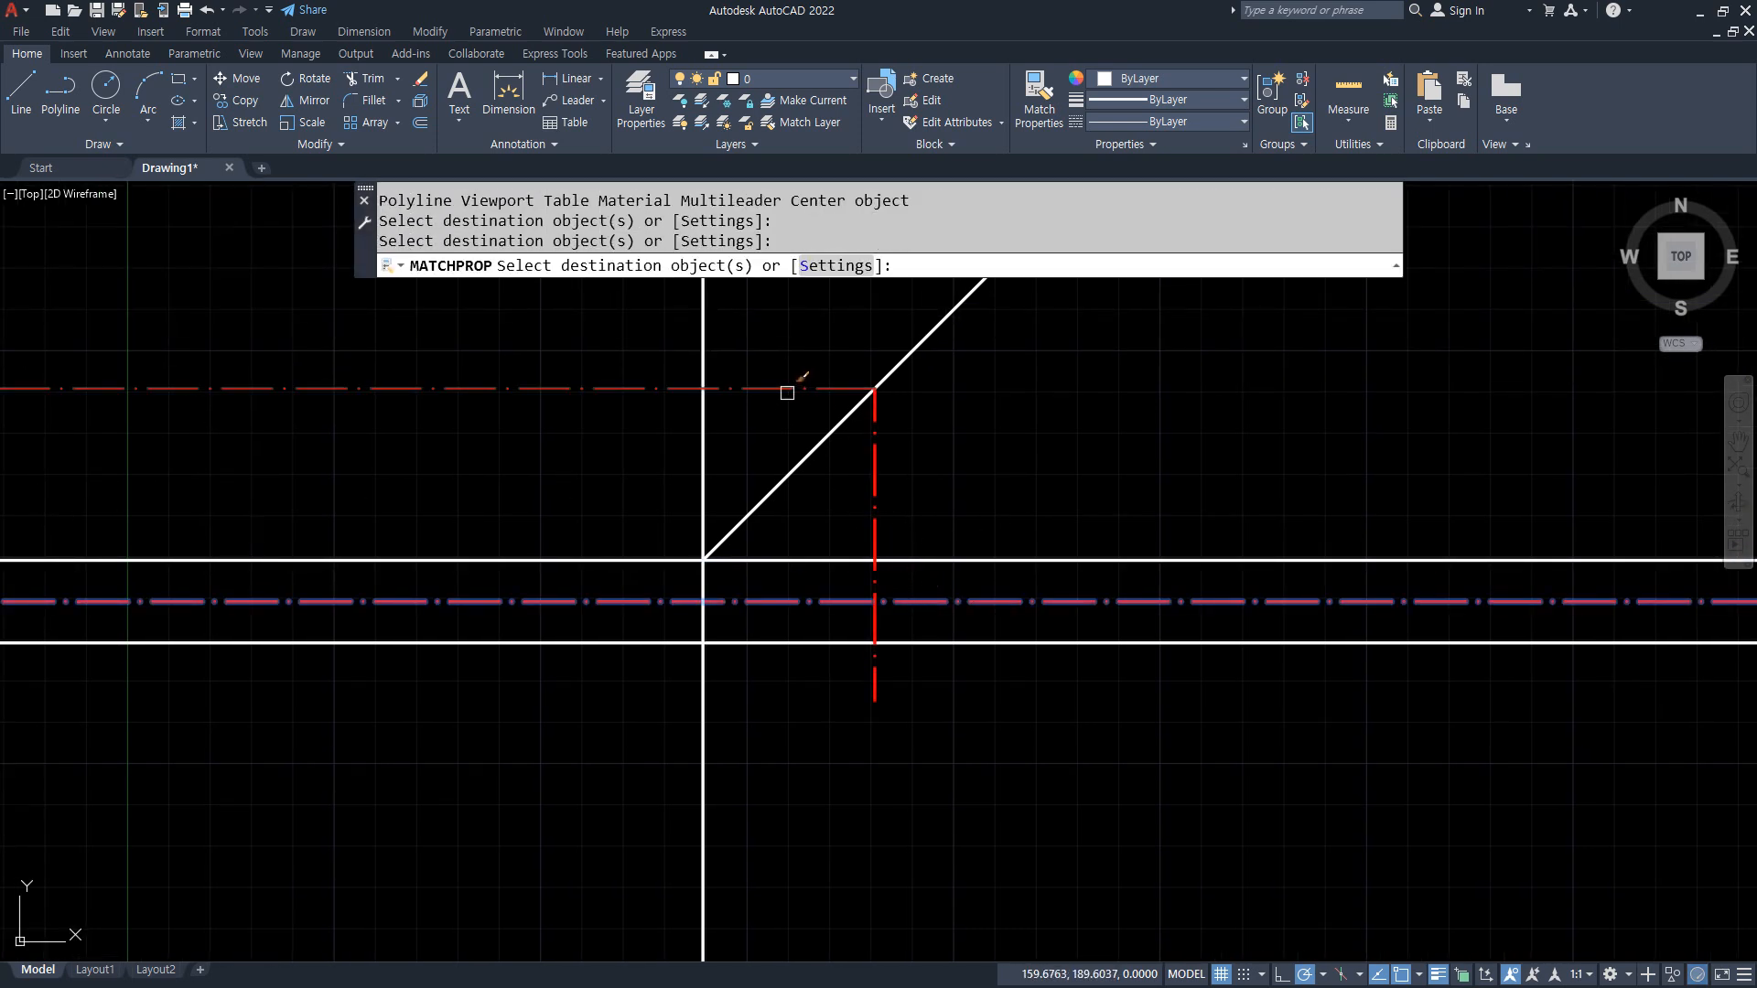
key("Return")
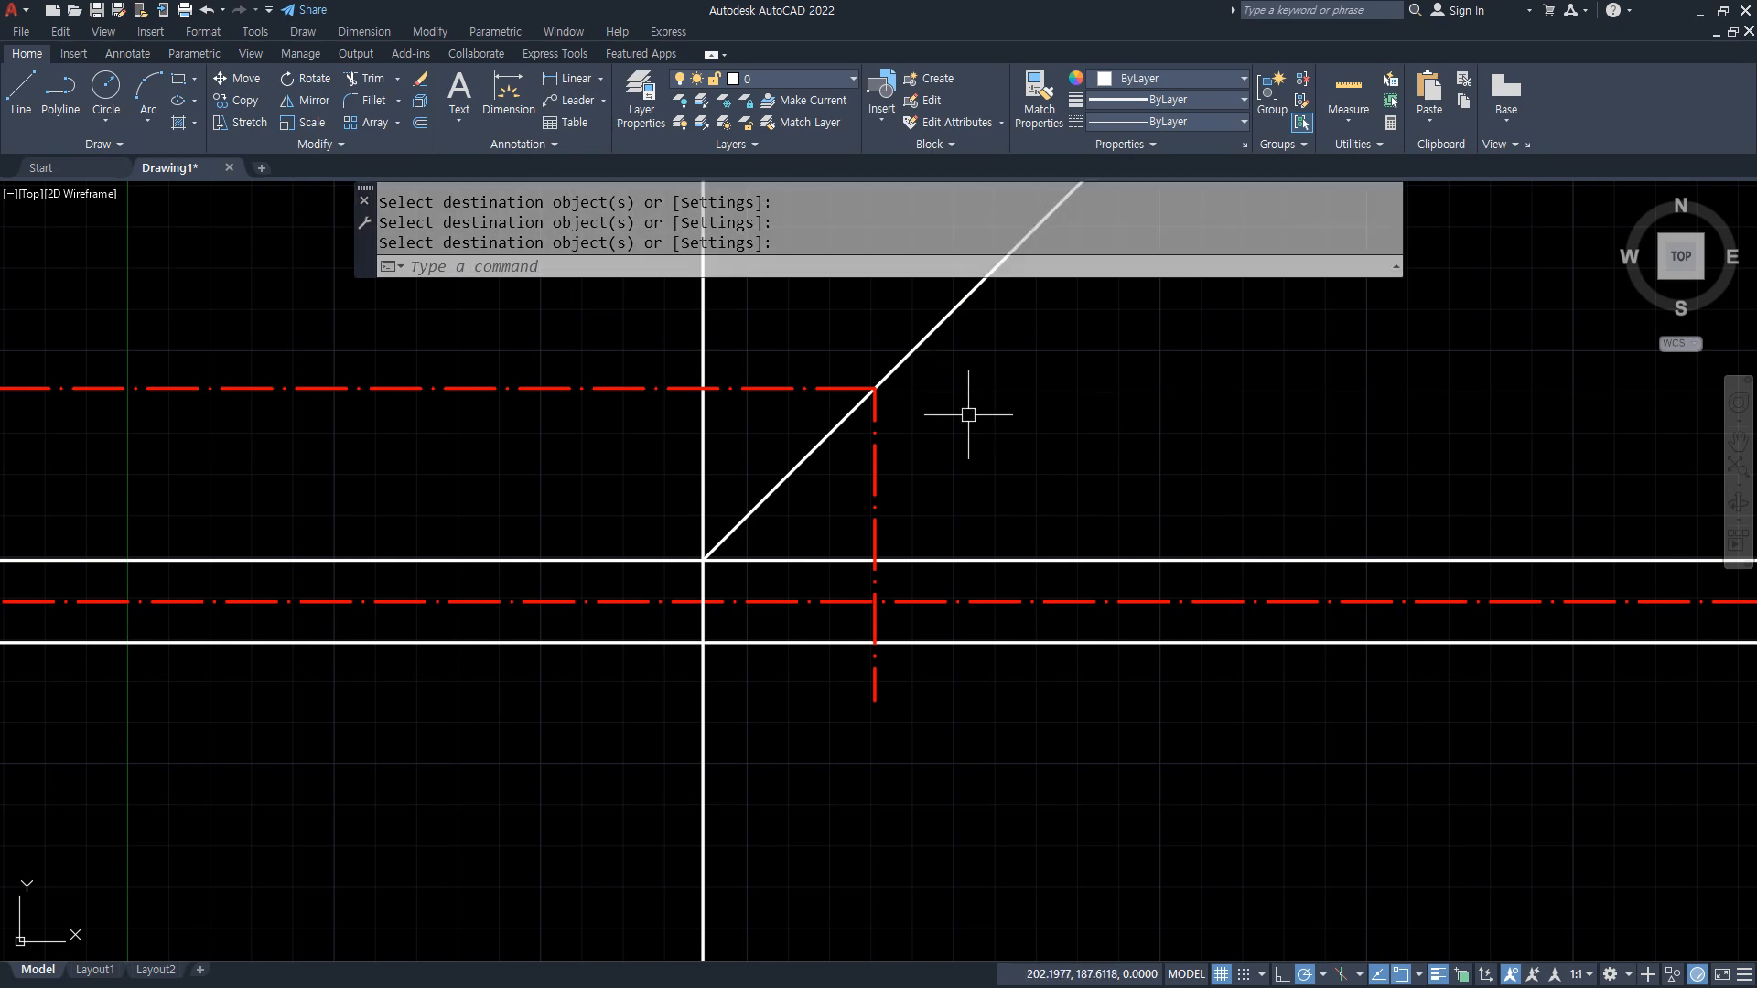
mouse_move(435, 783)
left_mouse_down()
mouse_move(431, 628)
mouse_move(458, 622)
mouse_move(448, 638)
left_mouse_up()
mouse_move(918, 661)
left_mouse_down()
mouse_move(854, 655)
mouse_move(925, 641)
mouse_move(917, 670)
left_mouse_up()
key("Escape")
Step: Draw a circle of radius 10 centred on the intersection of the vertical and lower horizontal centerlines
type("c")
key("Return")
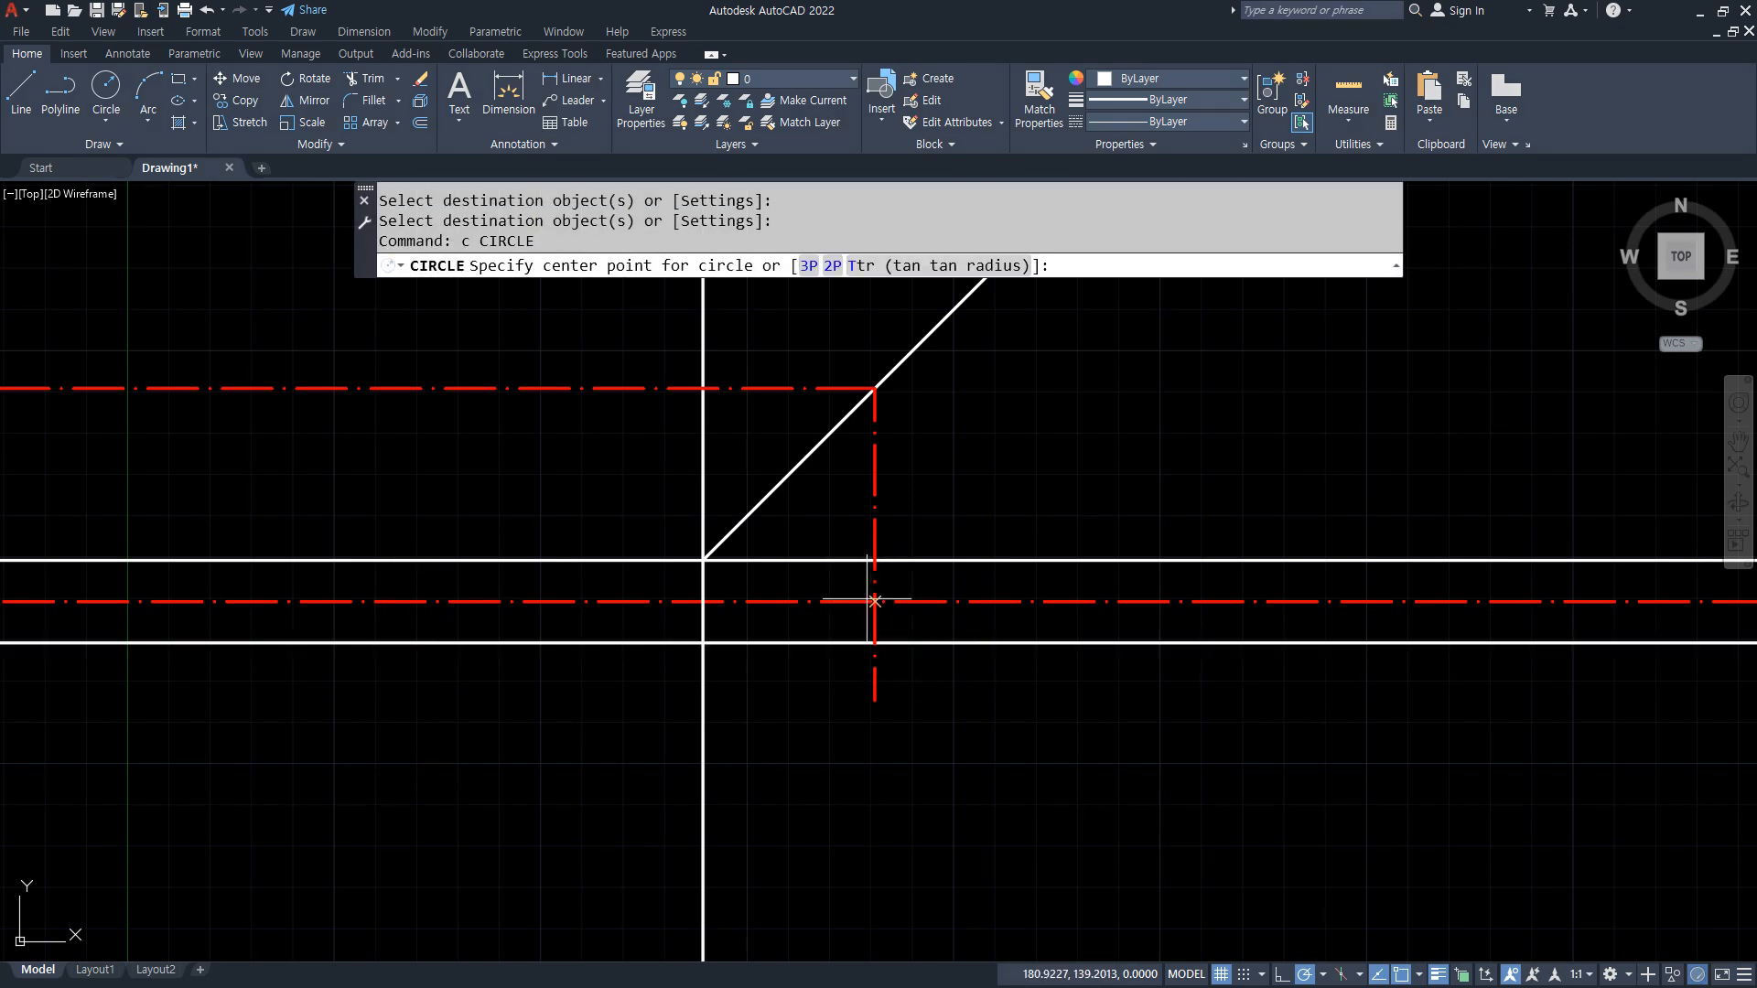
left_click(875, 601)
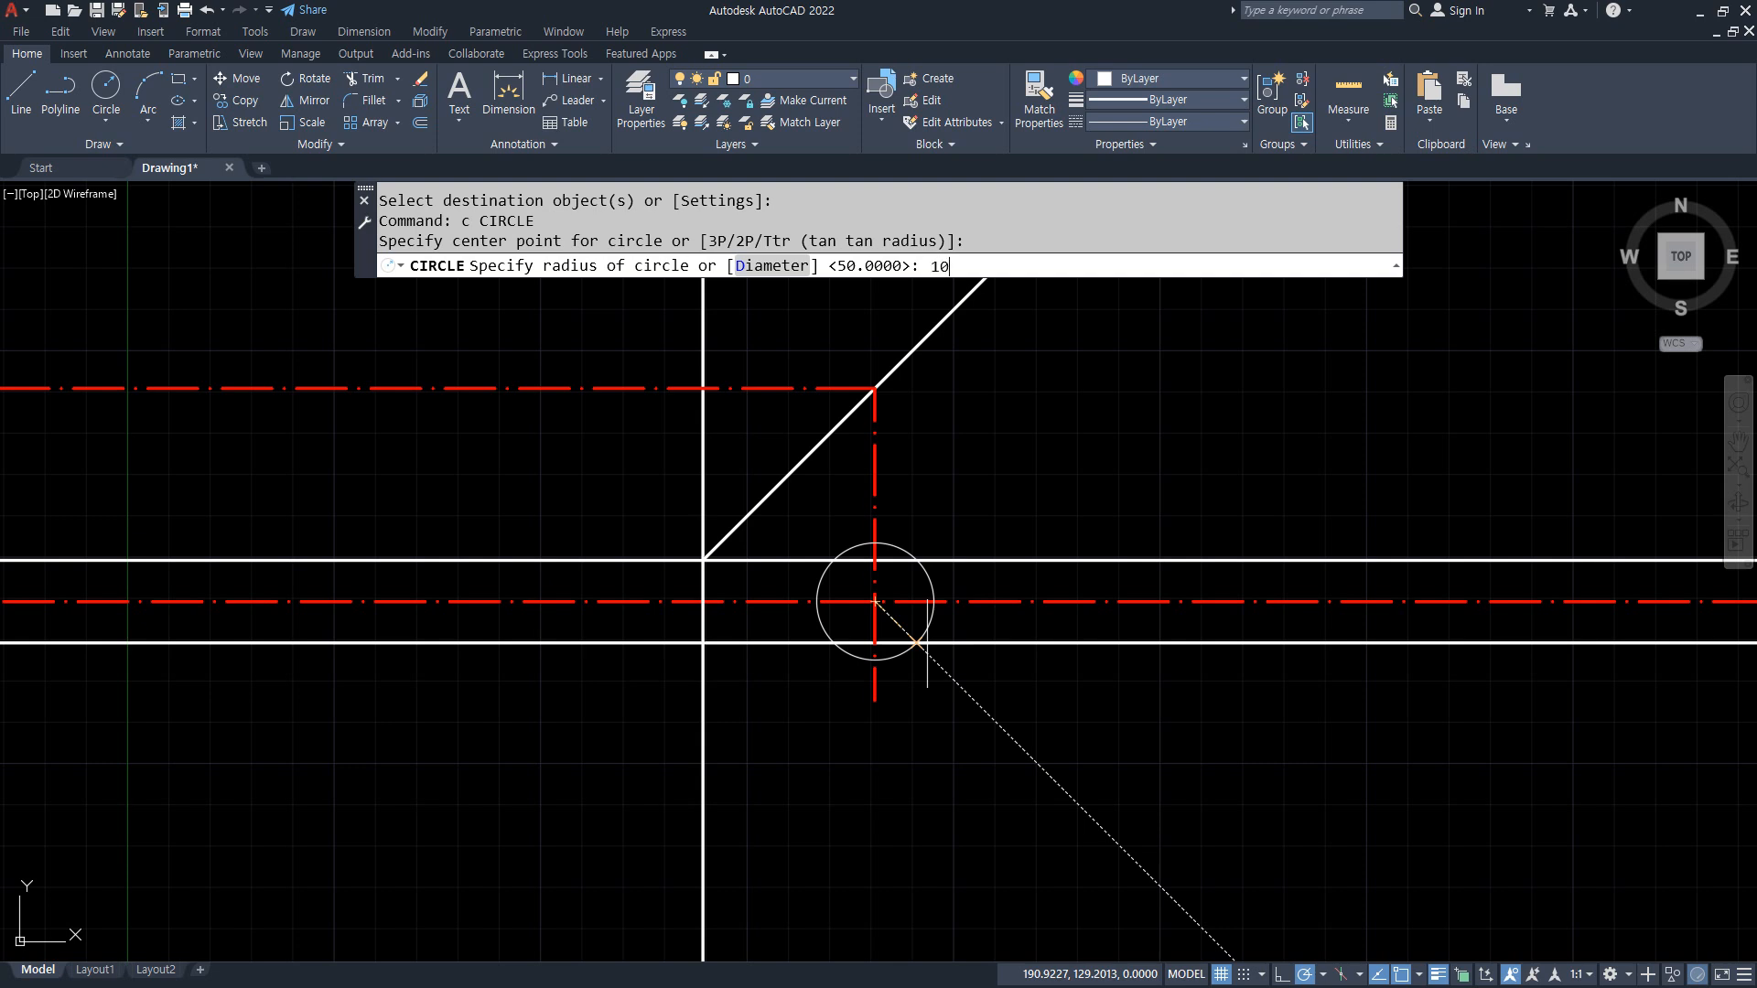
type("10")
key("Return")
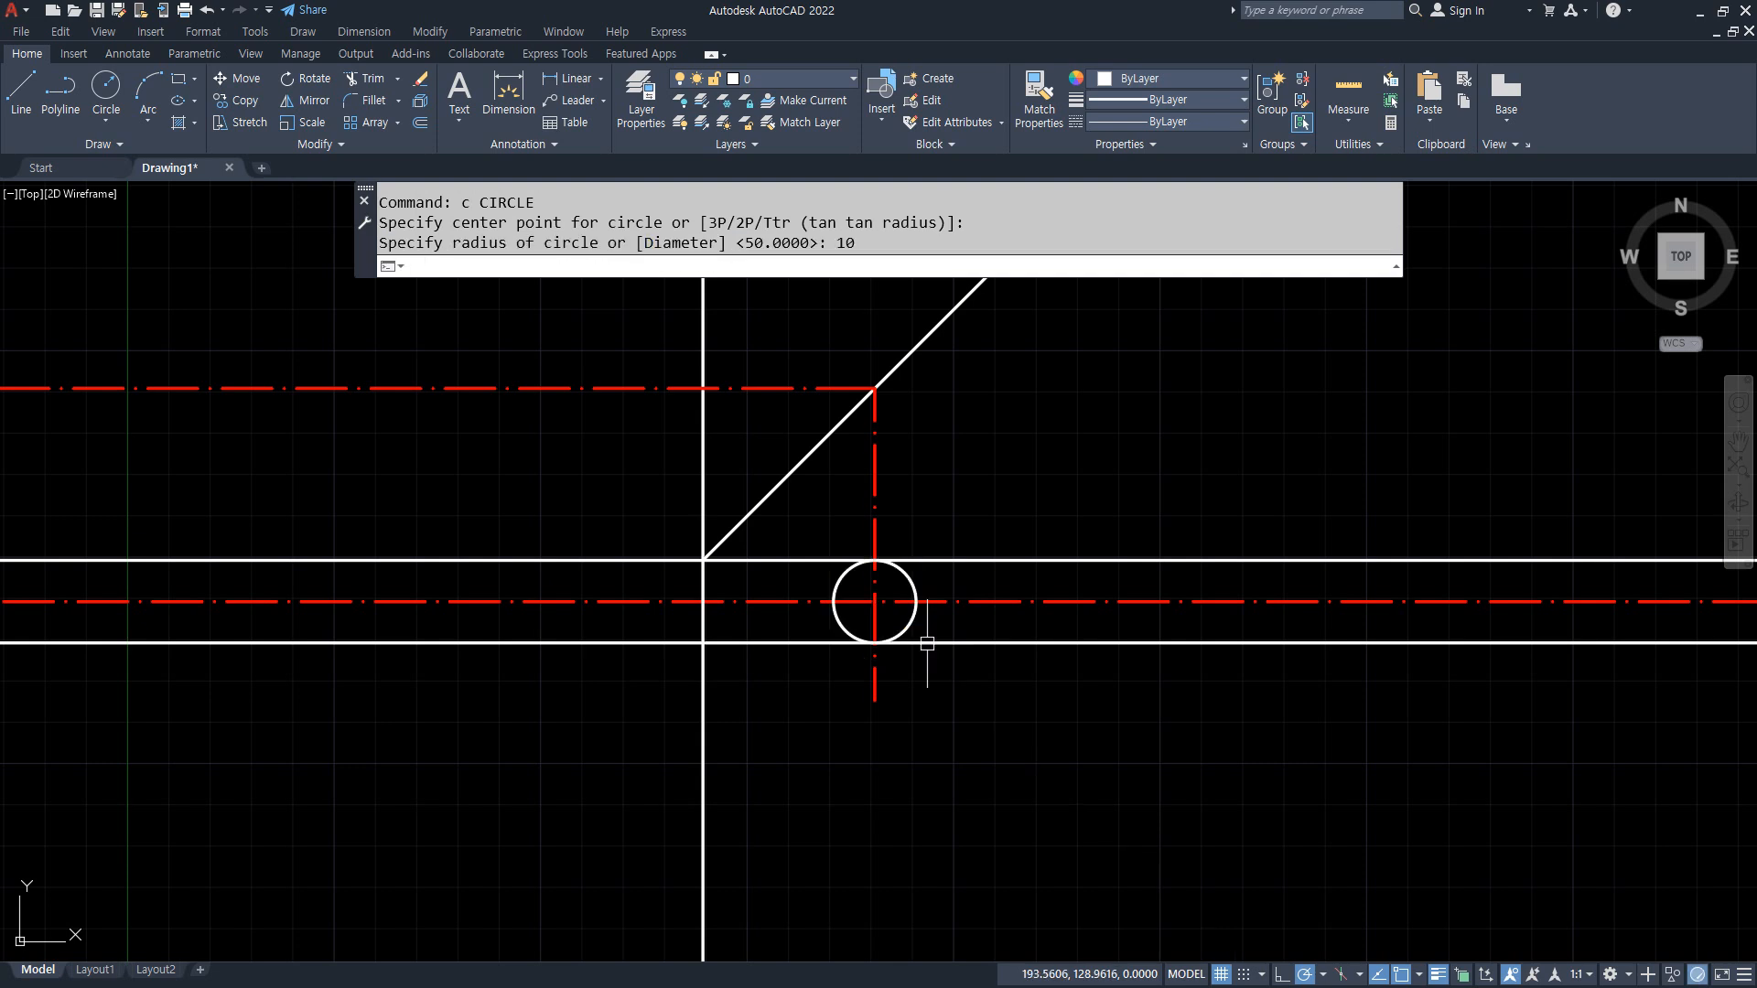
Step: Trim the vertical line below the lower horizontal line, the horizontal lines on both sides of the circle, and the centerline stub below it
key("Return")
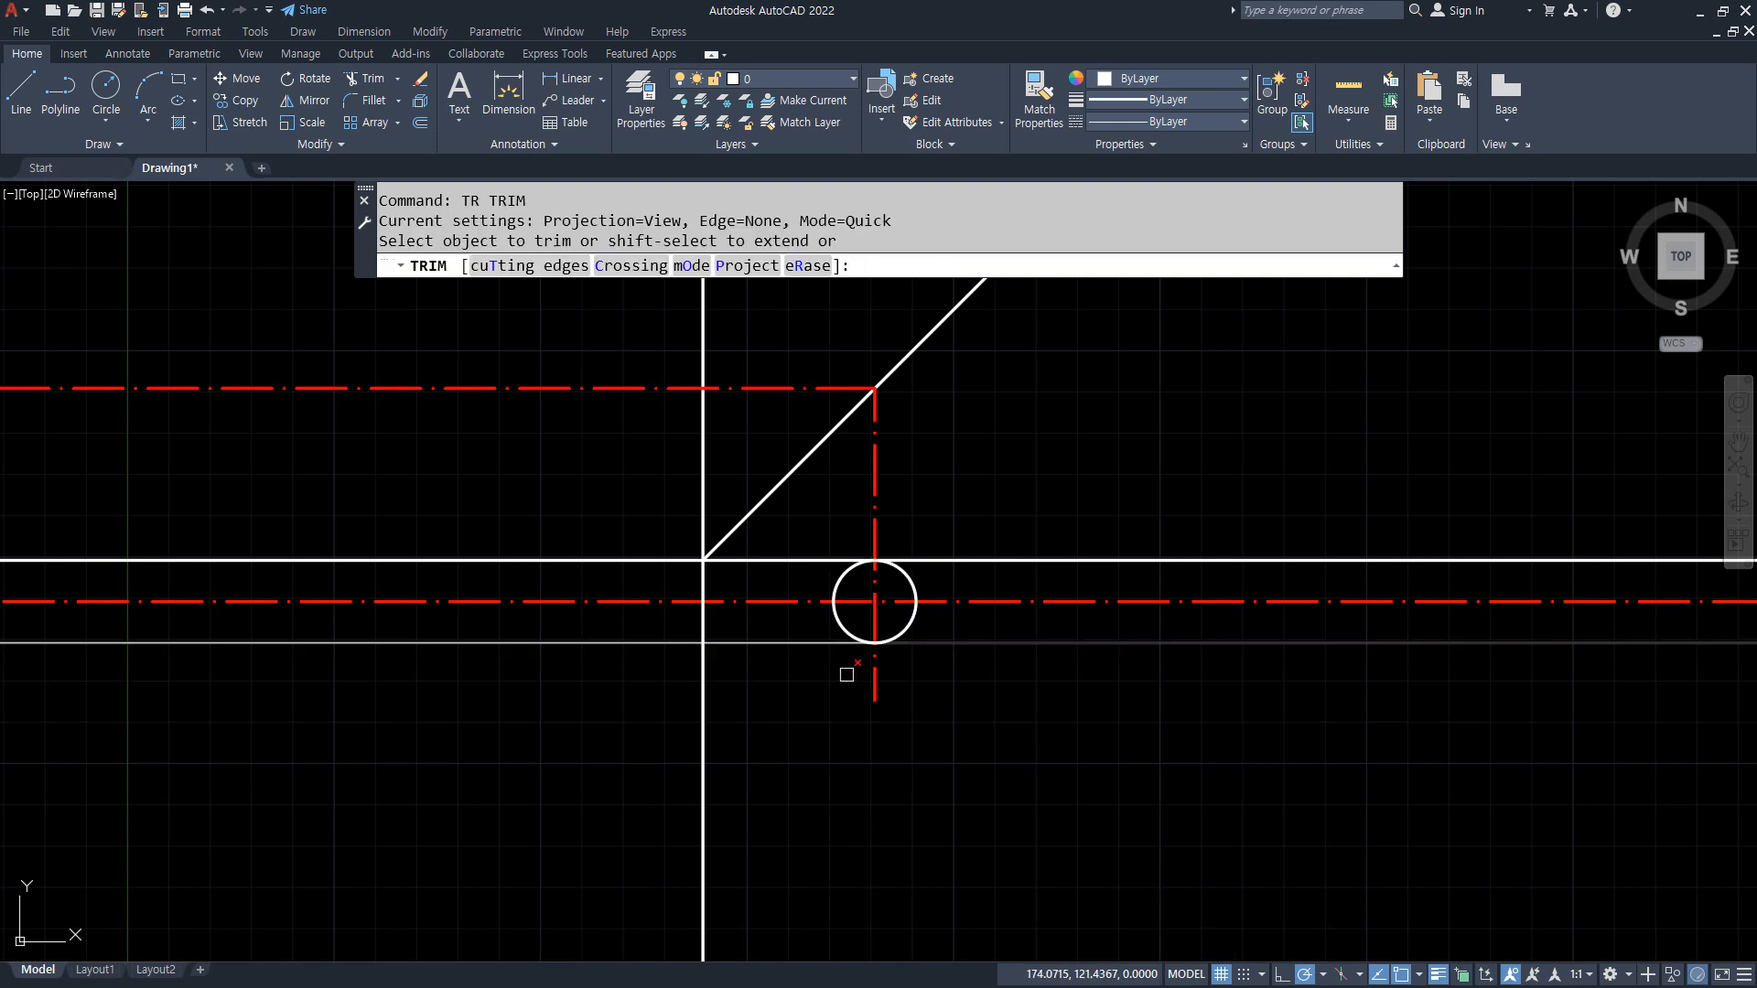
left_click(701, 705)
left_click(780, 700)
left_click(780, 551)
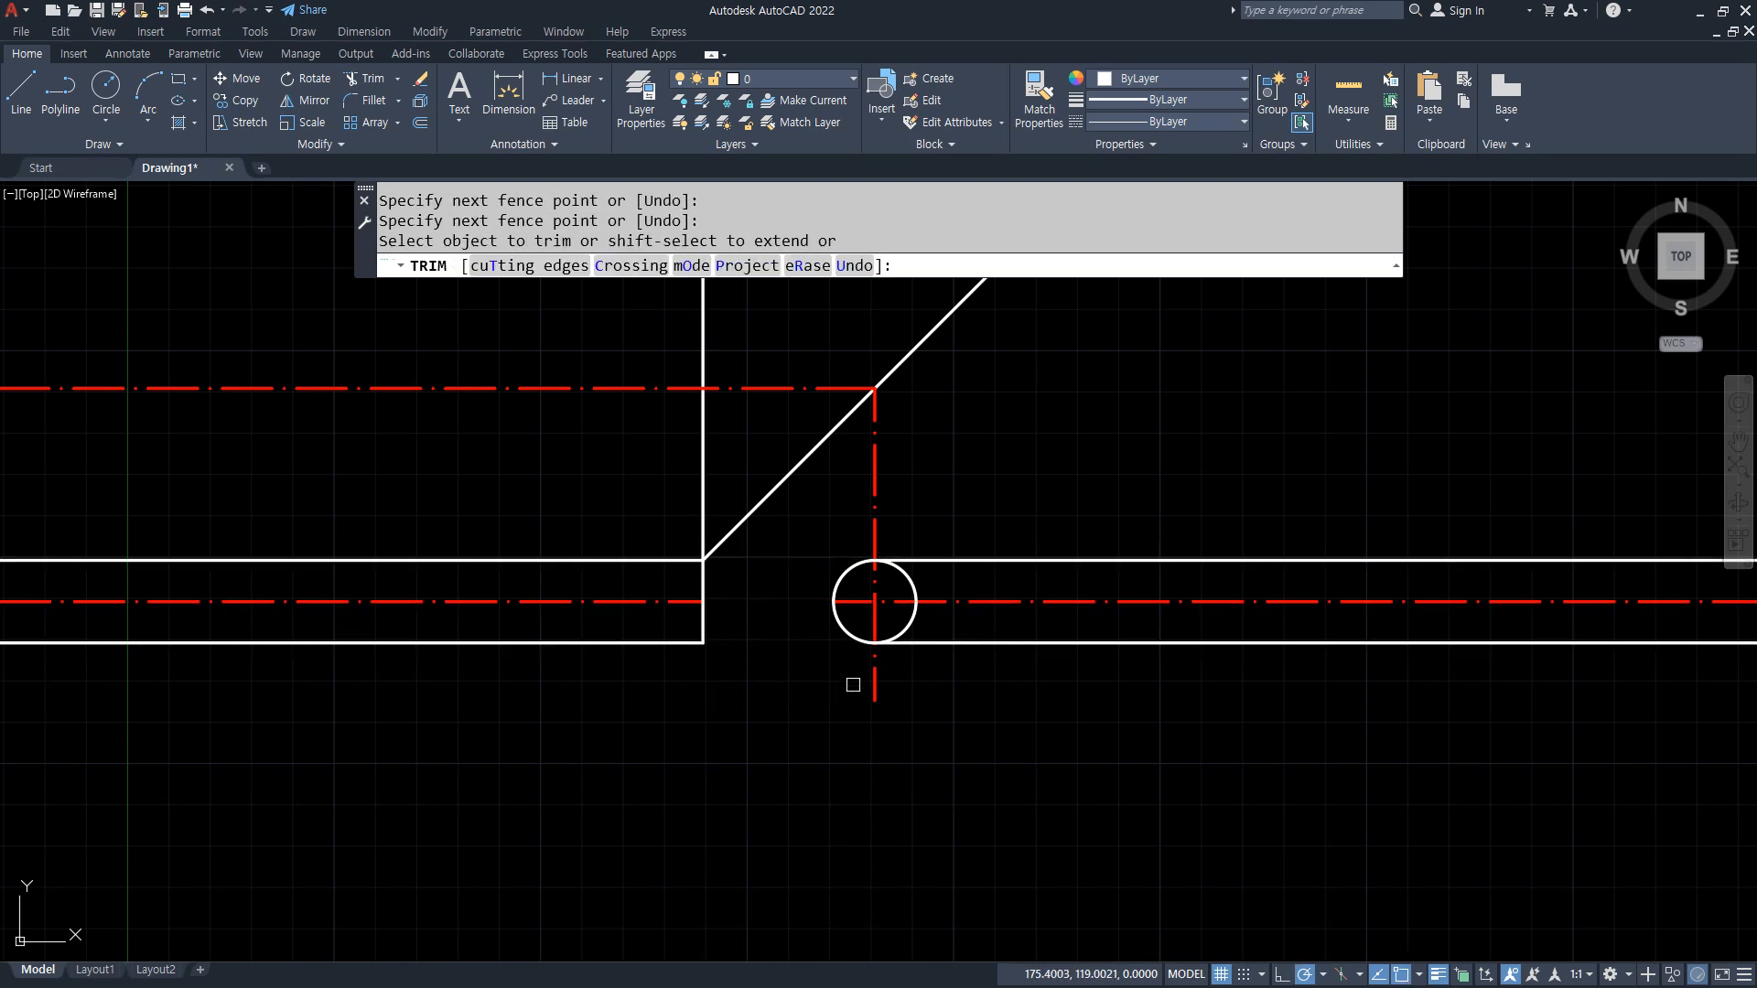
left_click(882, 685)
left_click(815, 690)
left_click(1108, 697)
left_click(1082, 495)
key("Return")
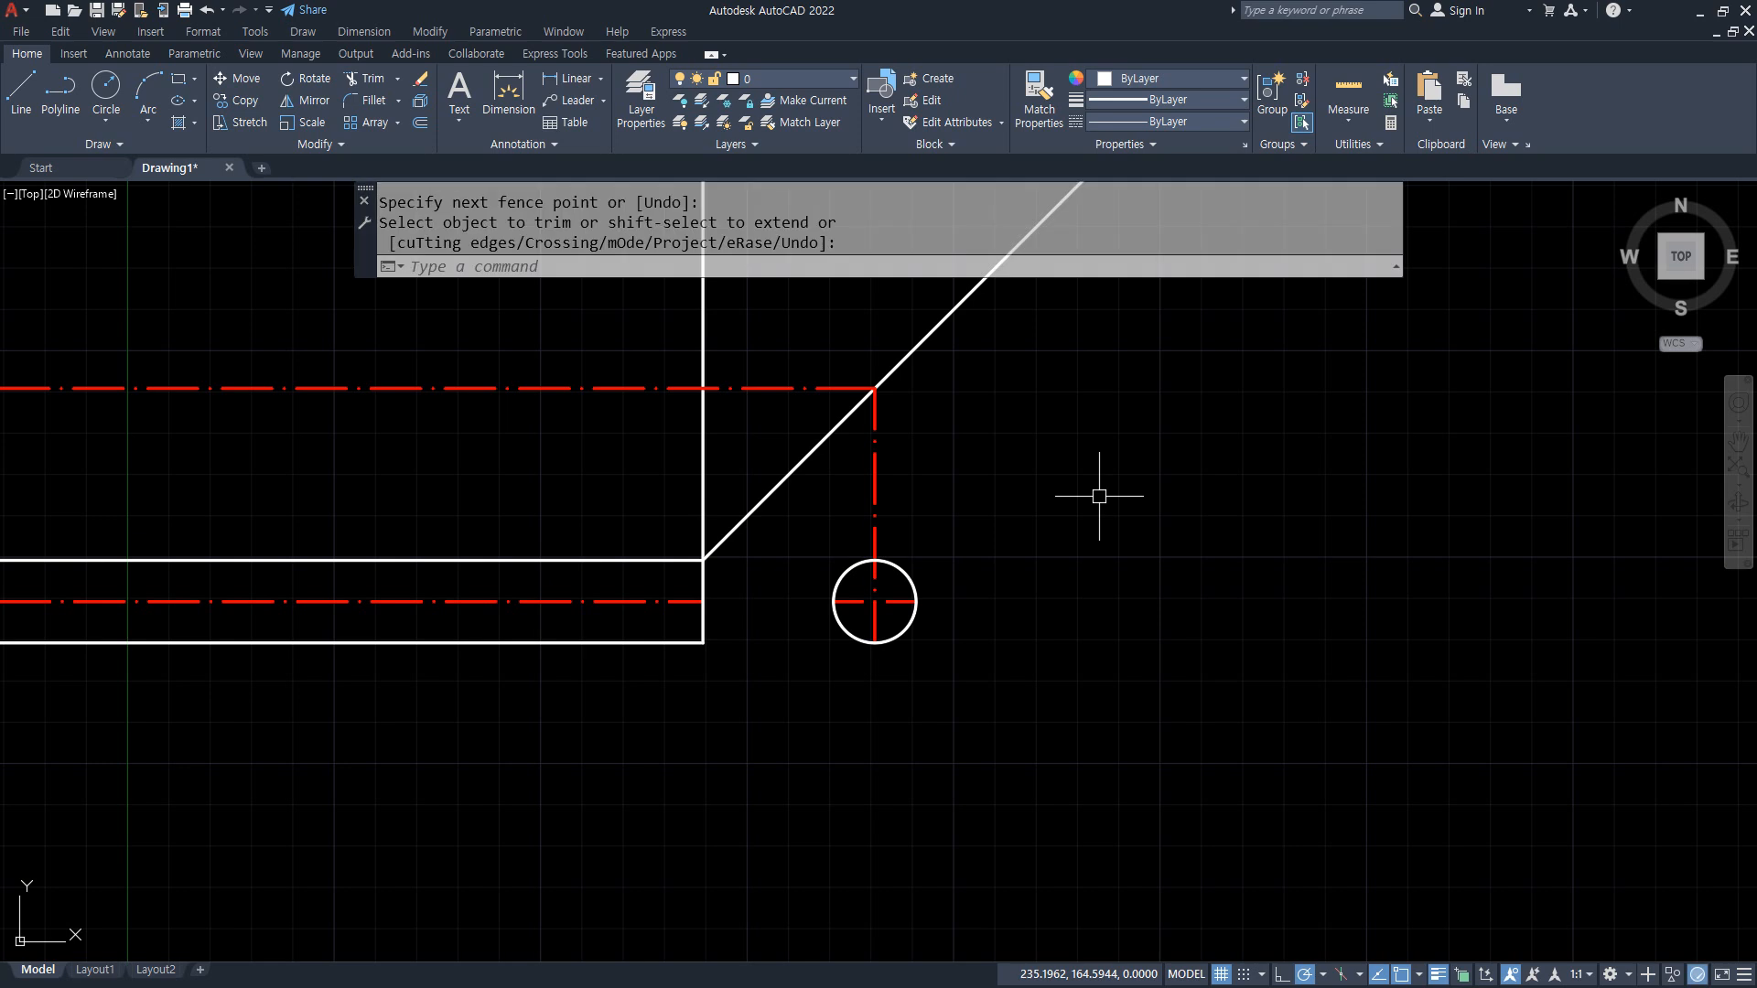
Step: Draw a projection line from the circle's left quadrant straight up to the diagonal and horizontally left past the vertical line
middle_click_drag(1047, 587, 1223, 641)
type("l")
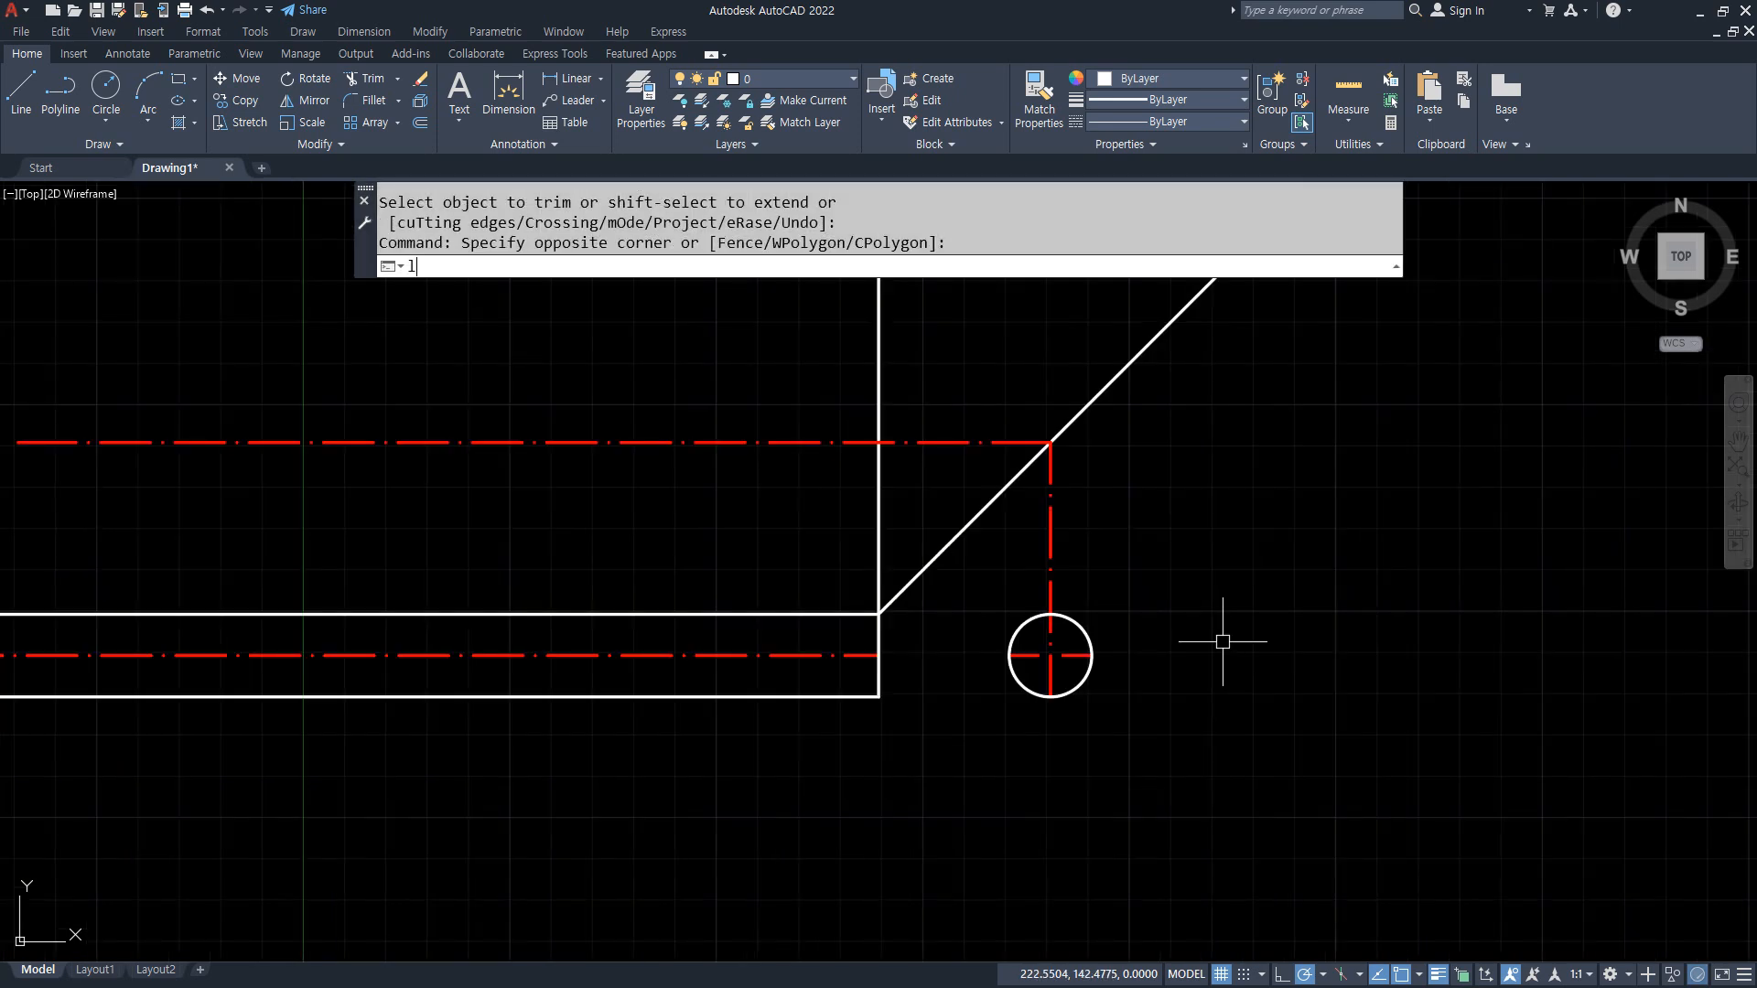
key("Return")
left_click(1010, 655)
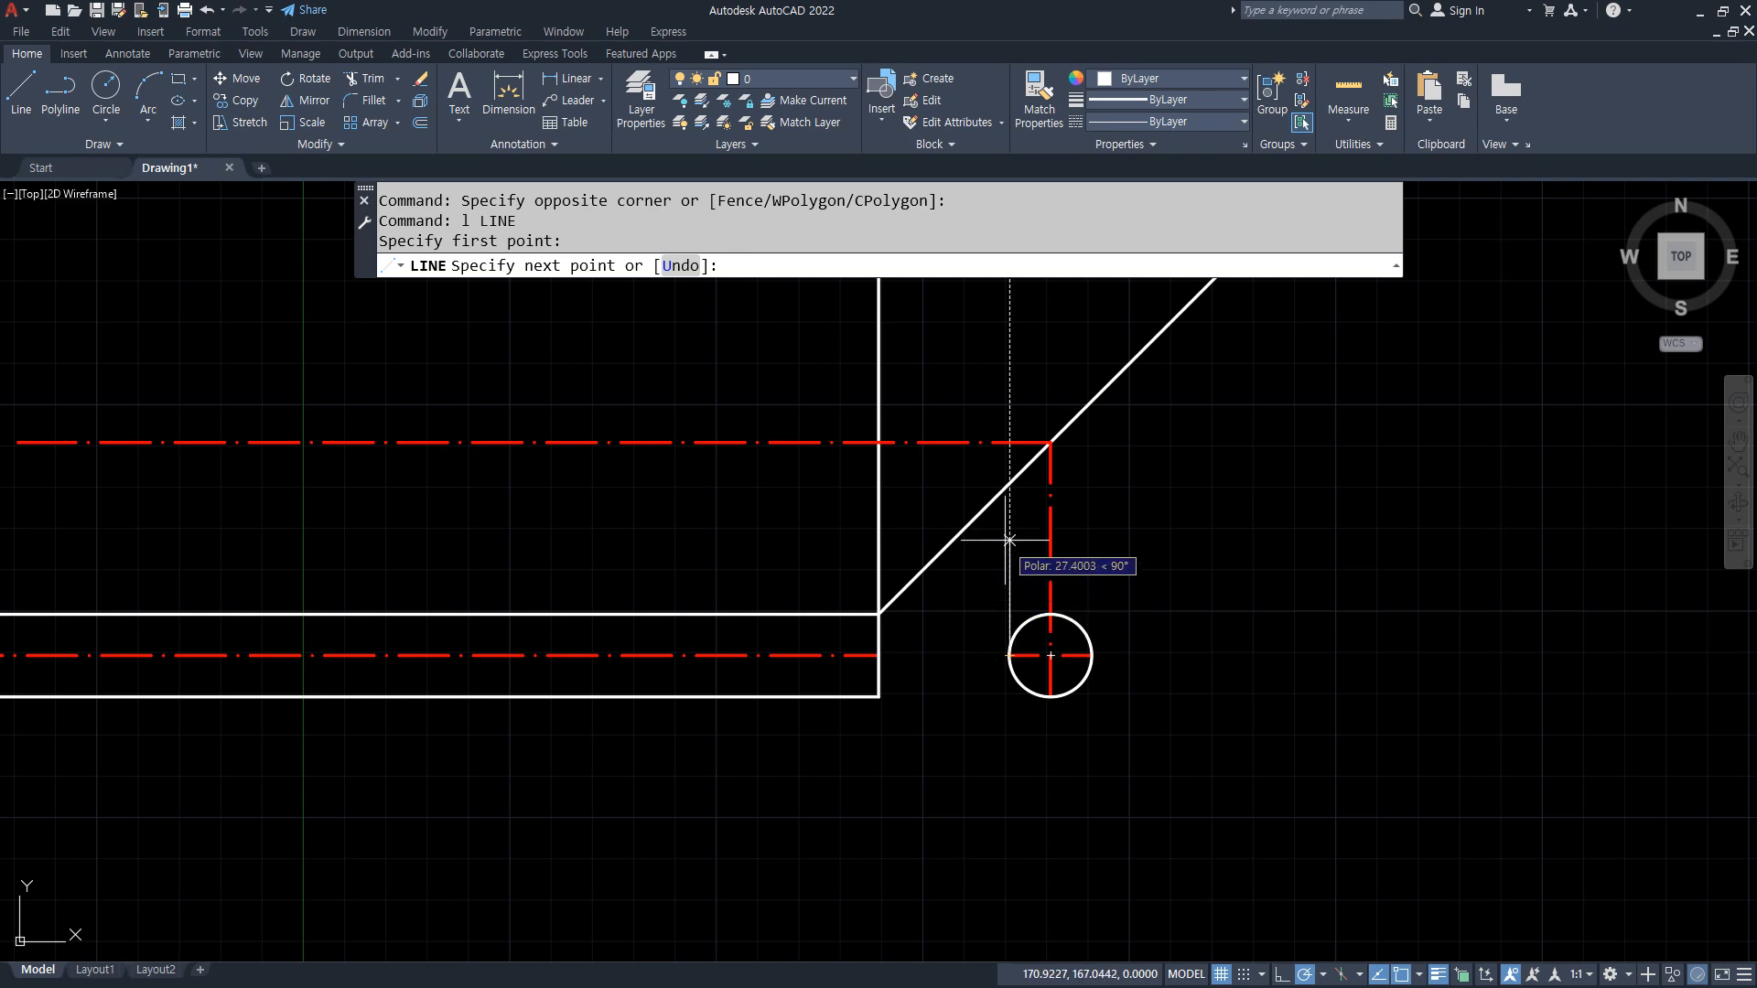
left_click(1009, 484)
left_click(46, 484)
key("Return")
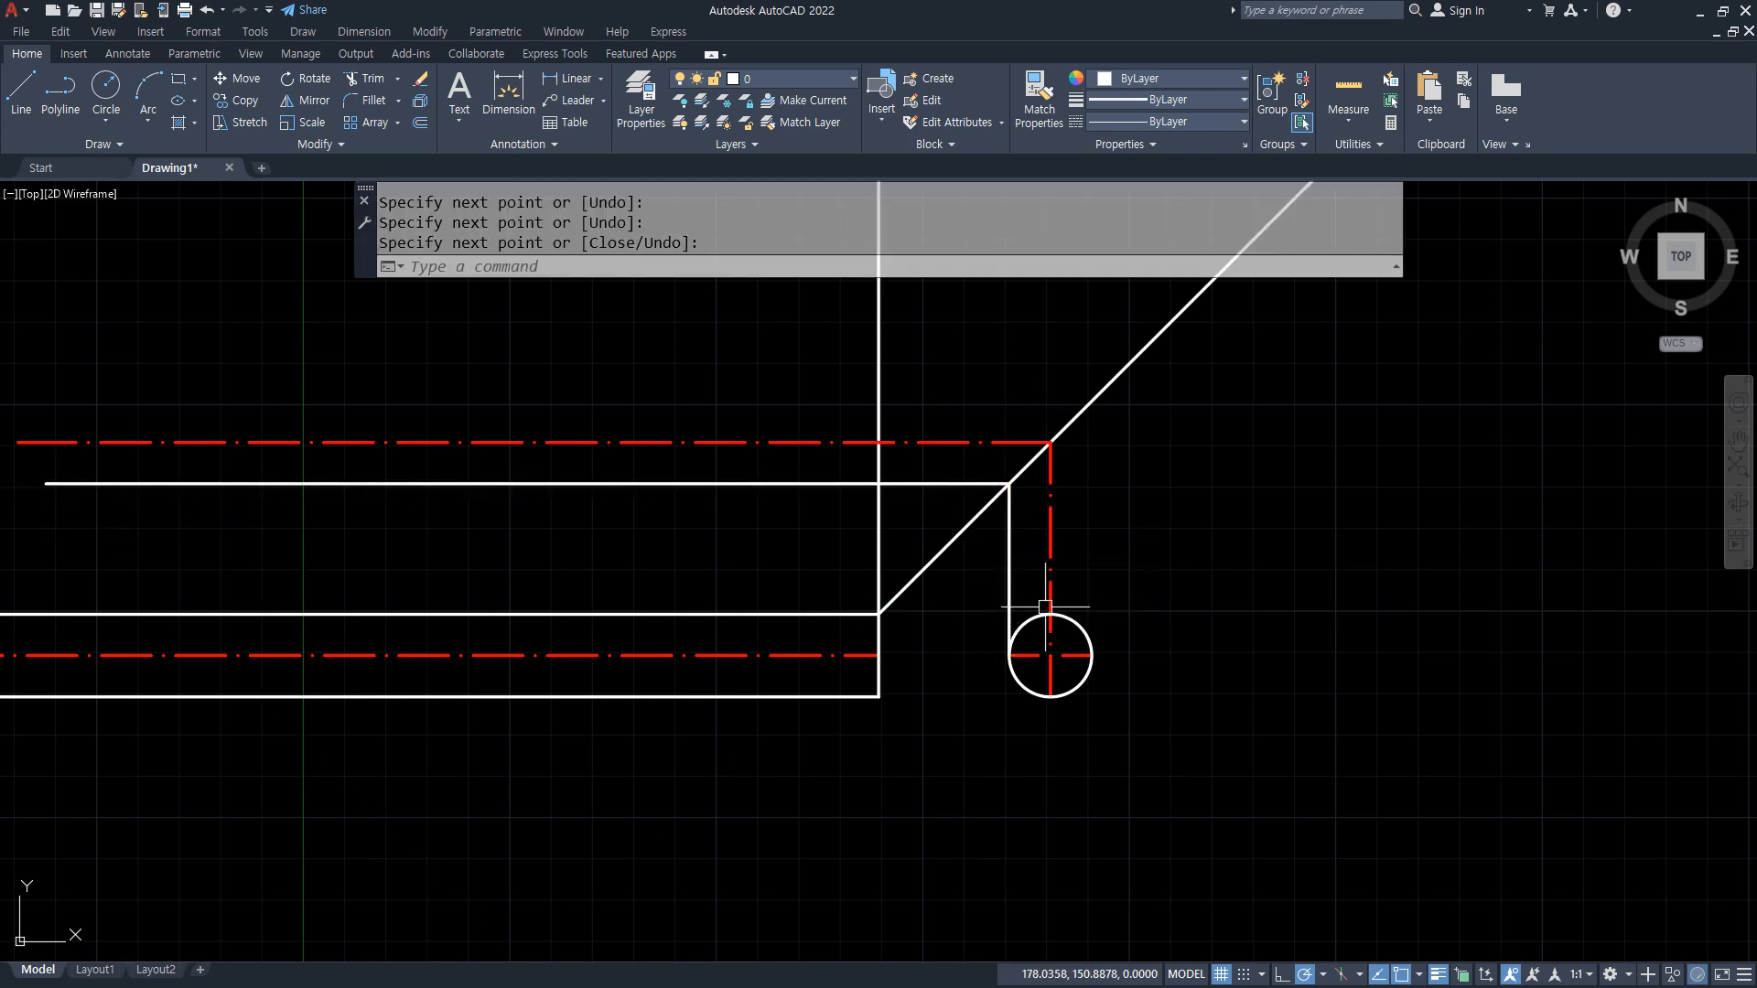
Step: Draw a projection line from the circle's right quadrant straight up to the diagonal and horizontally left past the vertical line
key("Return")
left_click(1091, 655)
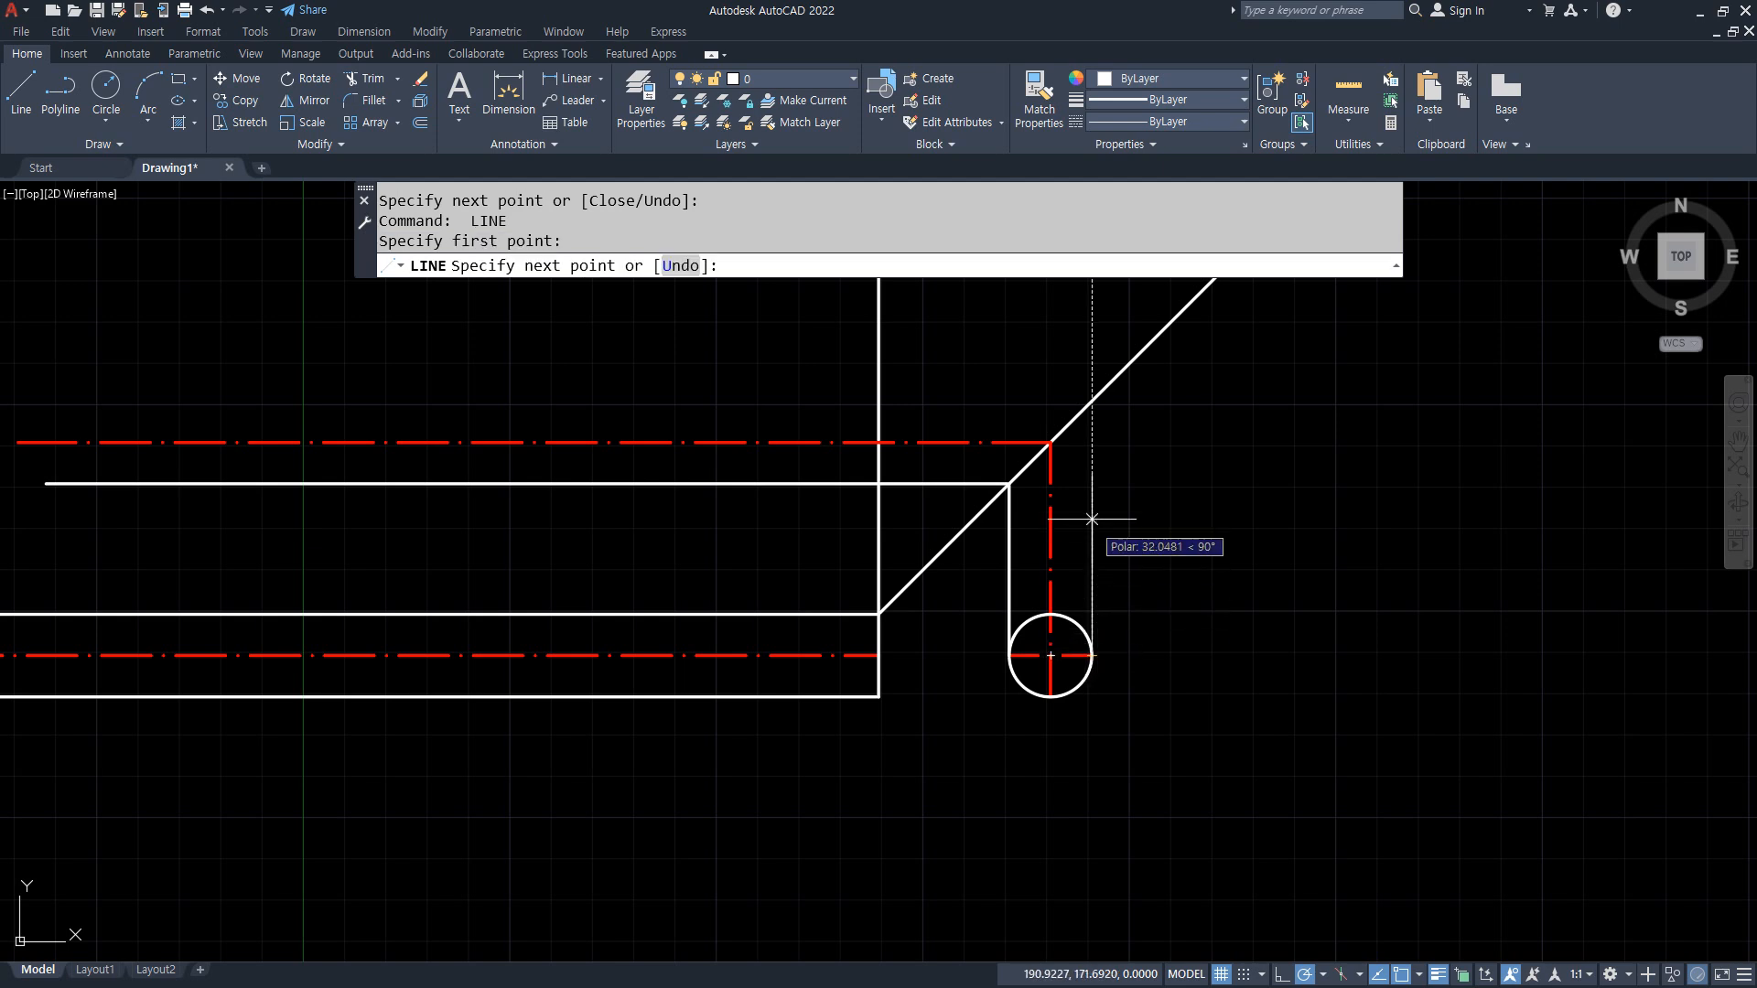
left_click(1092, 402)
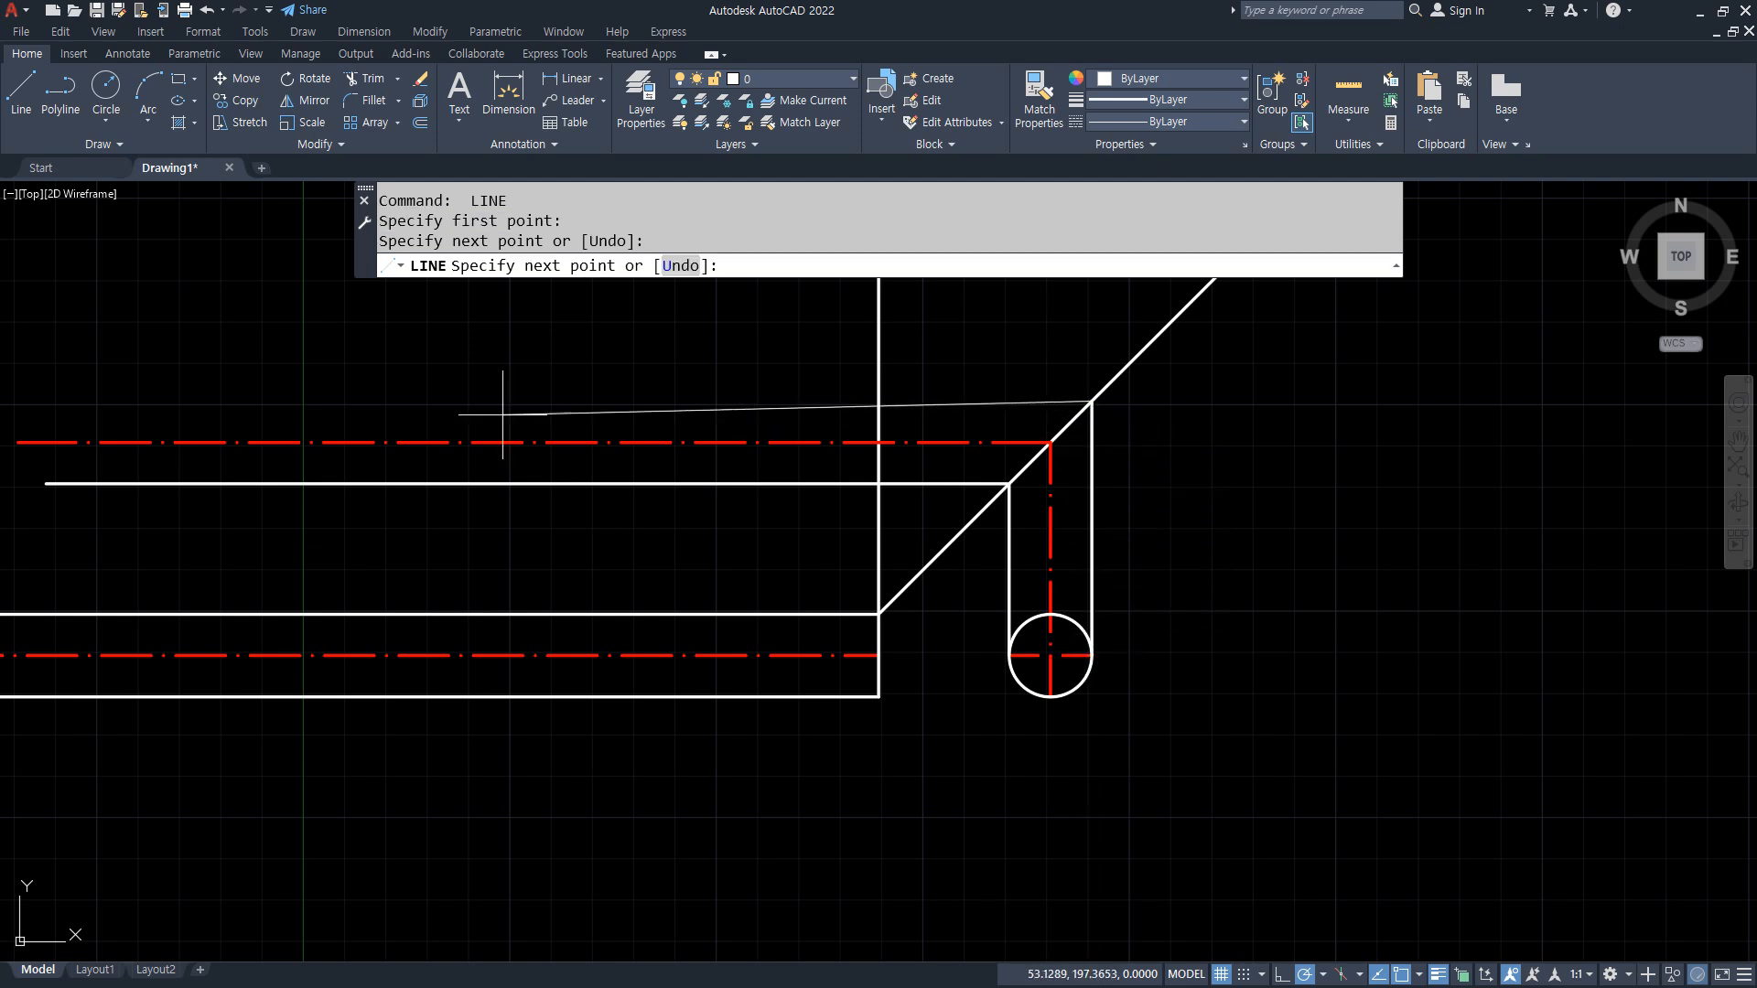
left_click(71, 401)
key("Return")
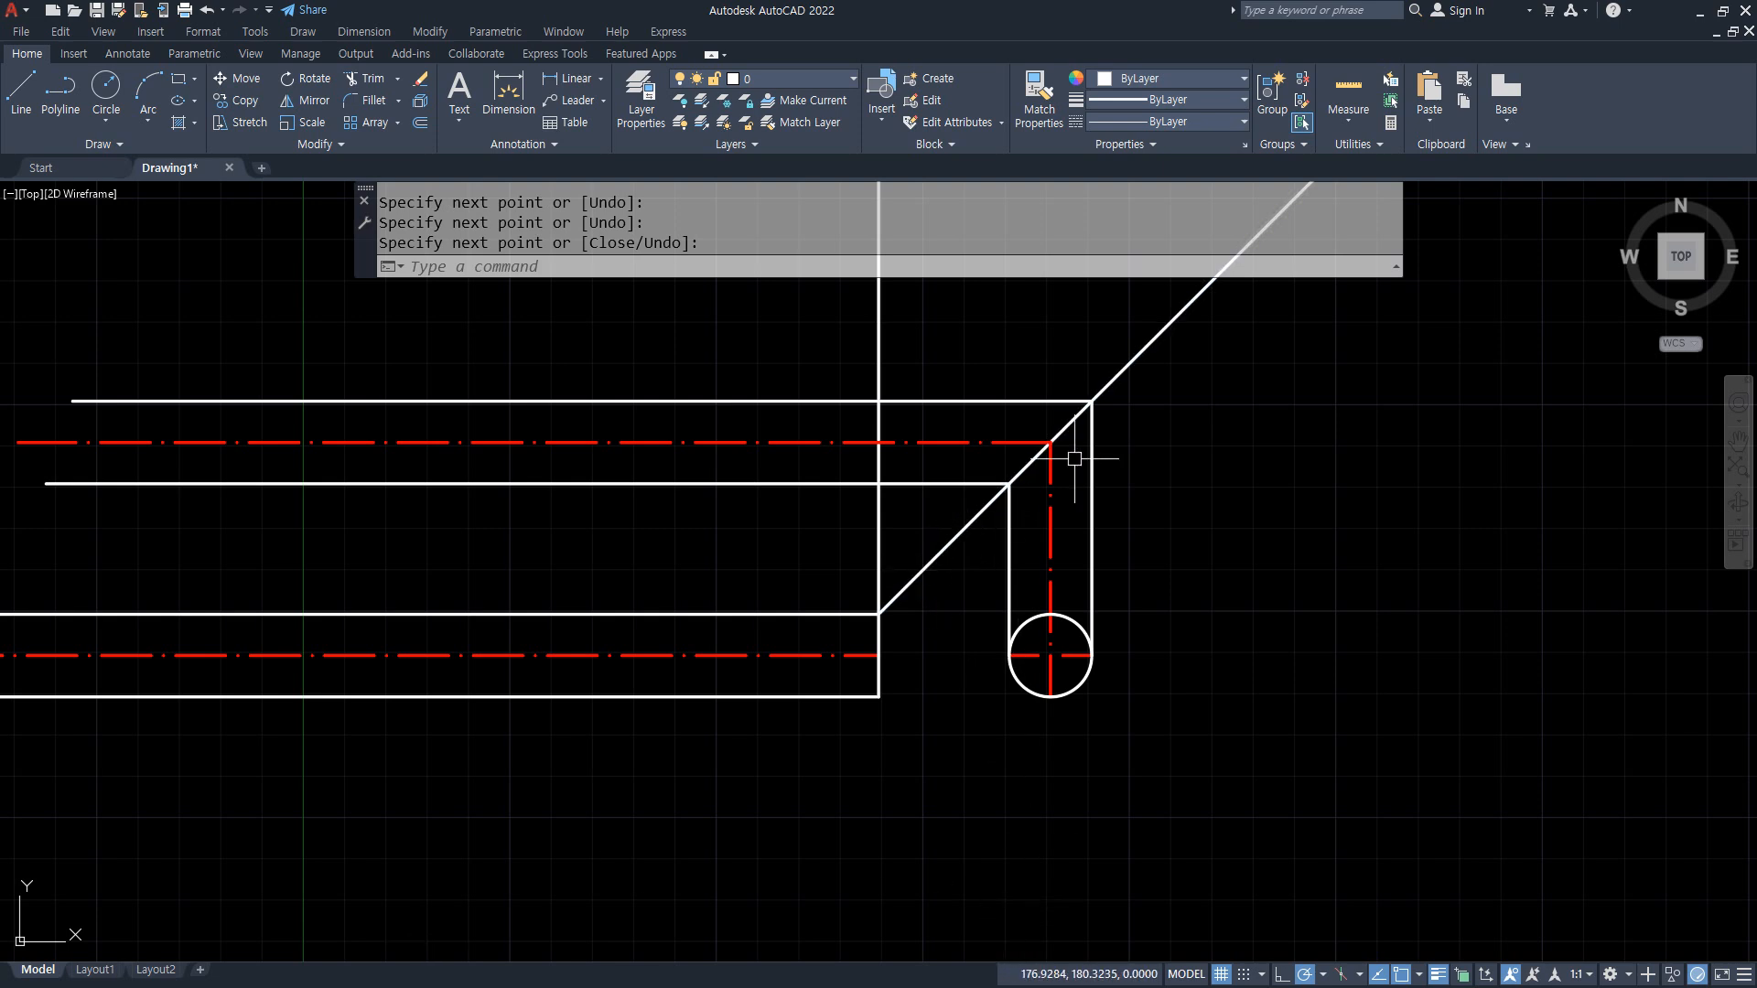
left_click_drag(1140, 355, 889, 580)
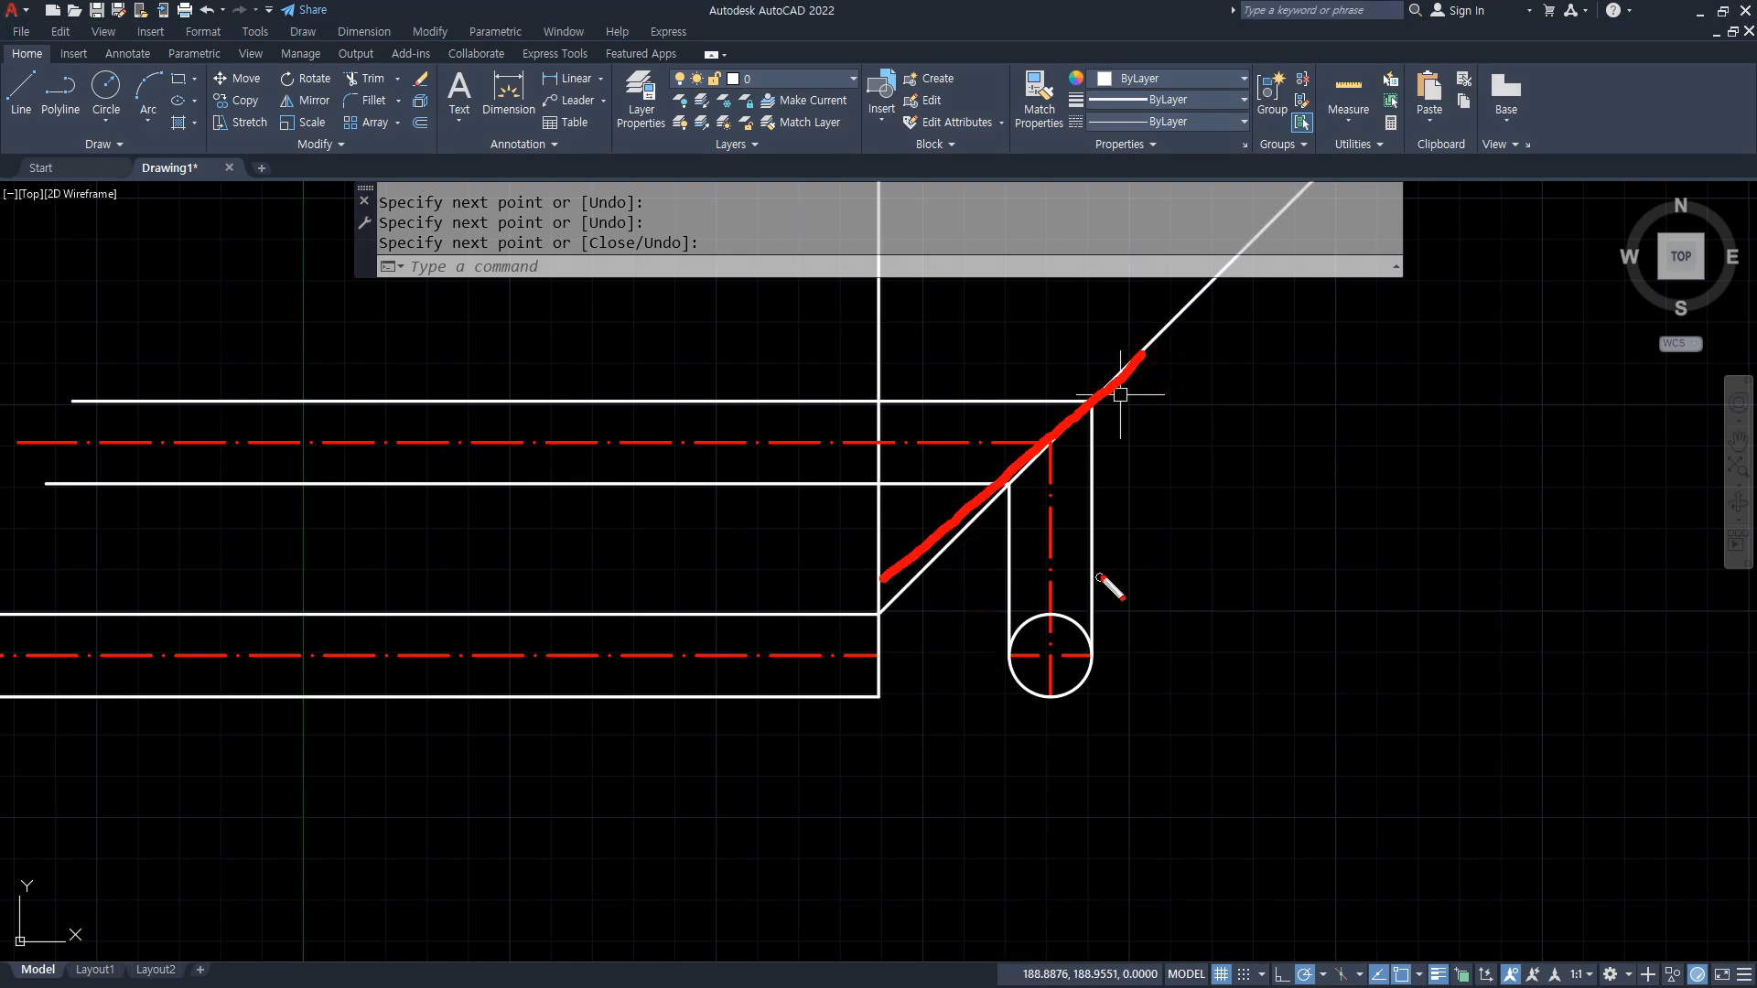
mouse_move(1025, 559)
left_mouse_down()
mouse_move(1030, 596)
mouse_move(1061, 569)
left_mouse_up()
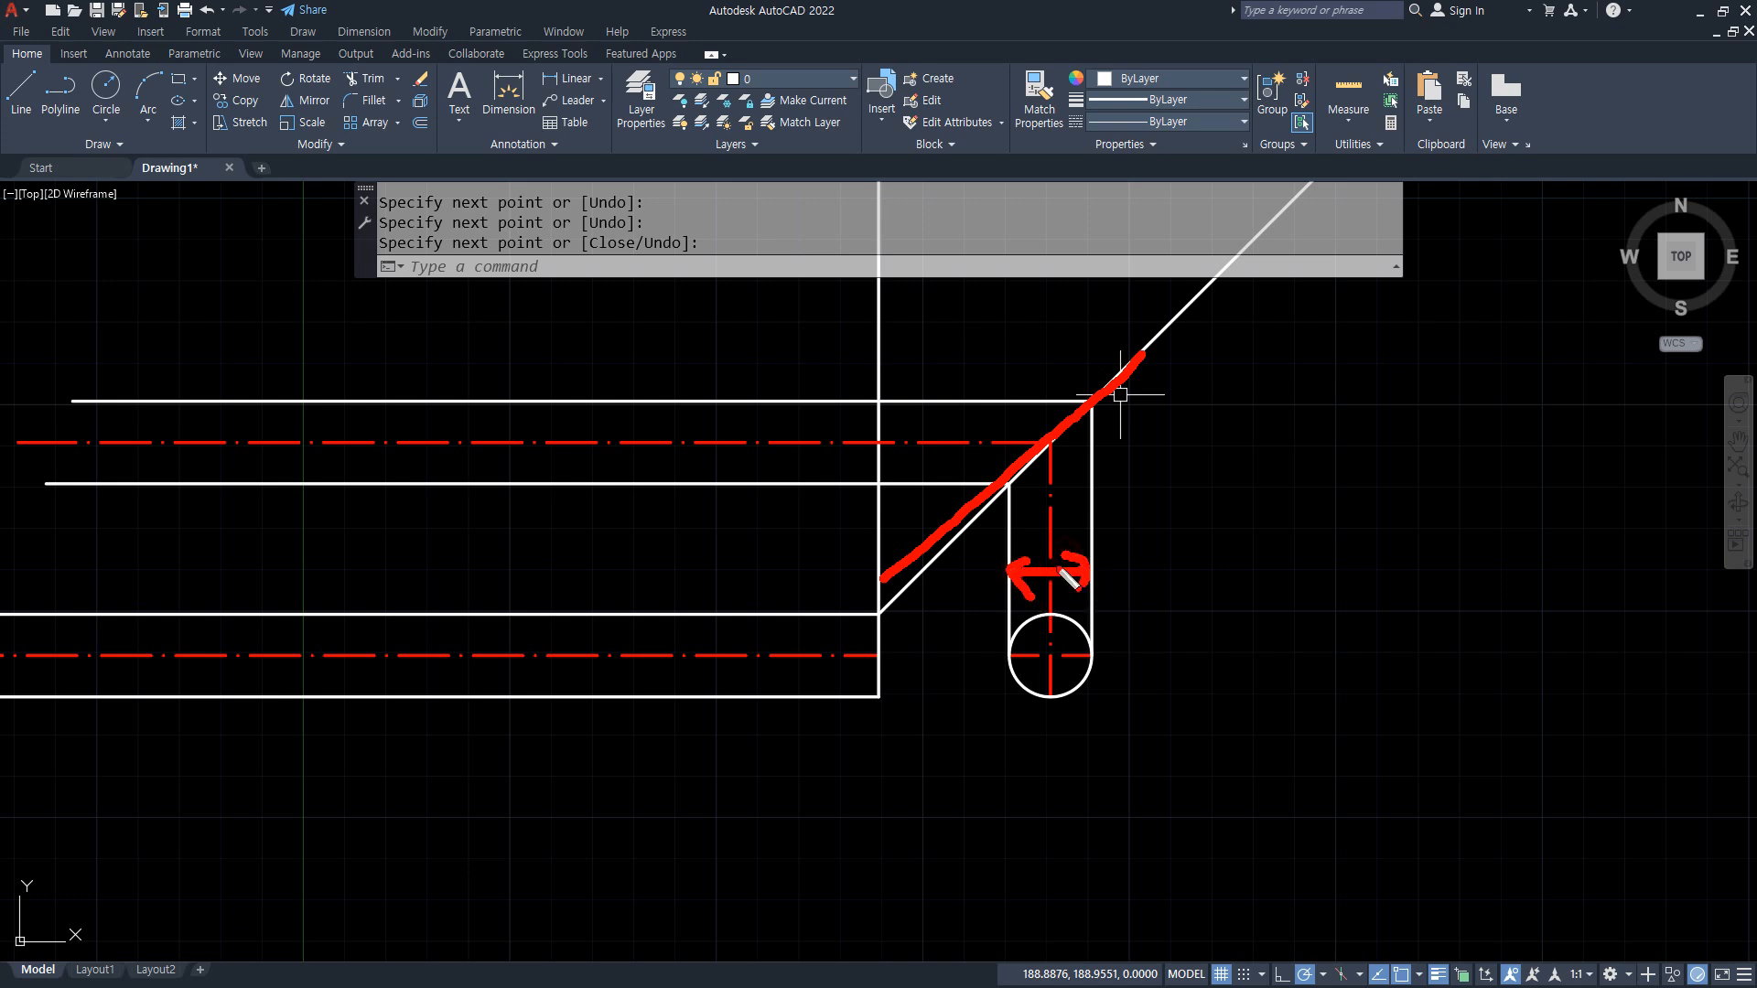
mouse_move(774, 401)
left_mouse_down()
mouse_move(767, 483)
mouse_move(743, 463)
mouse_move(794, 463)
left_mouse_up()
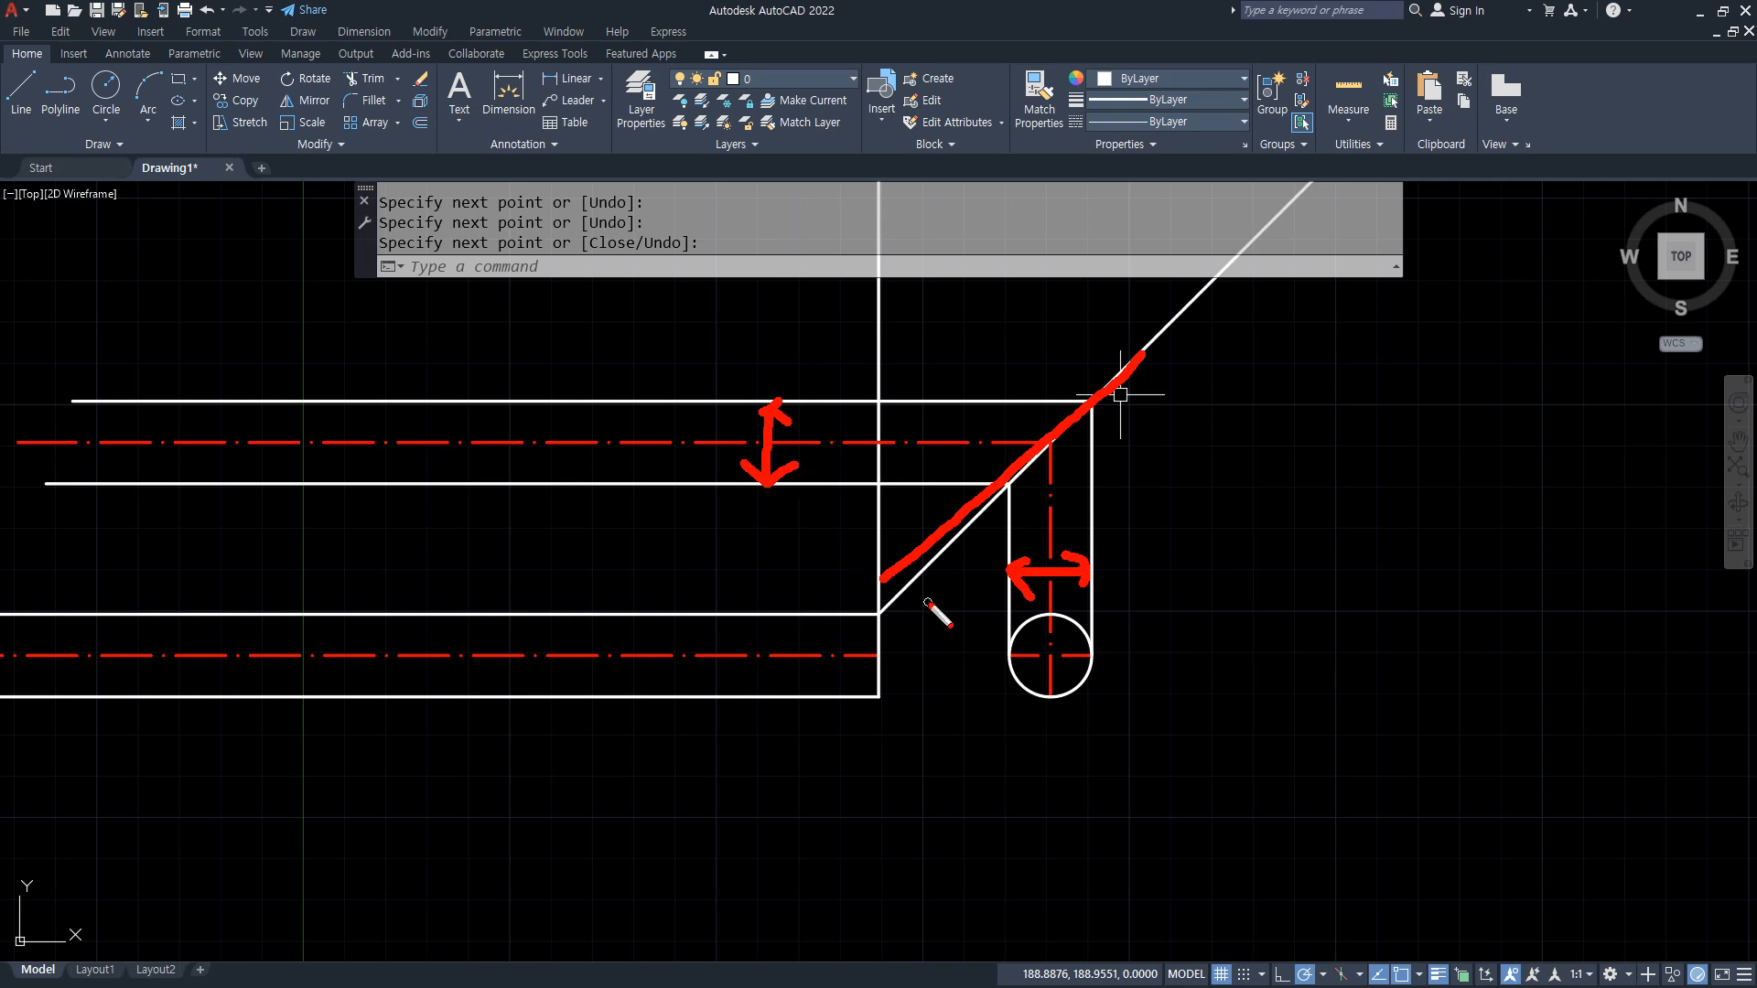
mouse_move(869, 479)
left_mouse_down()
mouse_move(1006, 608)
mouse_move(917, 403)
mouse_move(956, 377)
left_mouse_up()
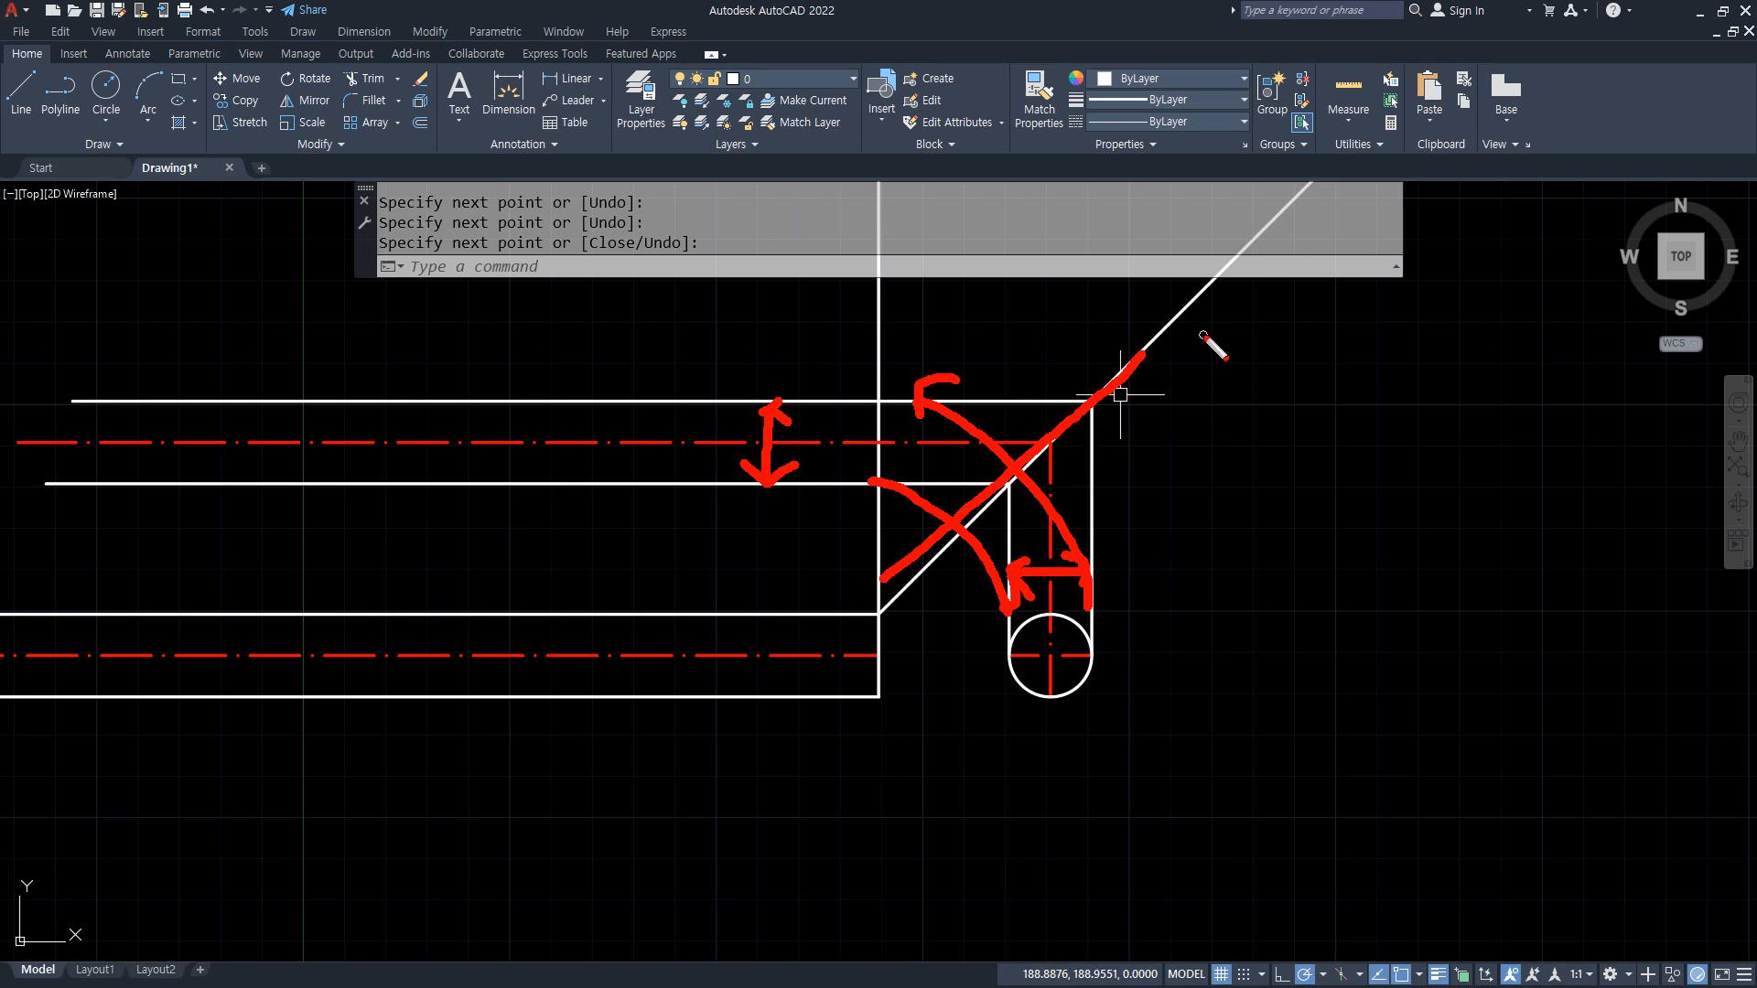
key("e")
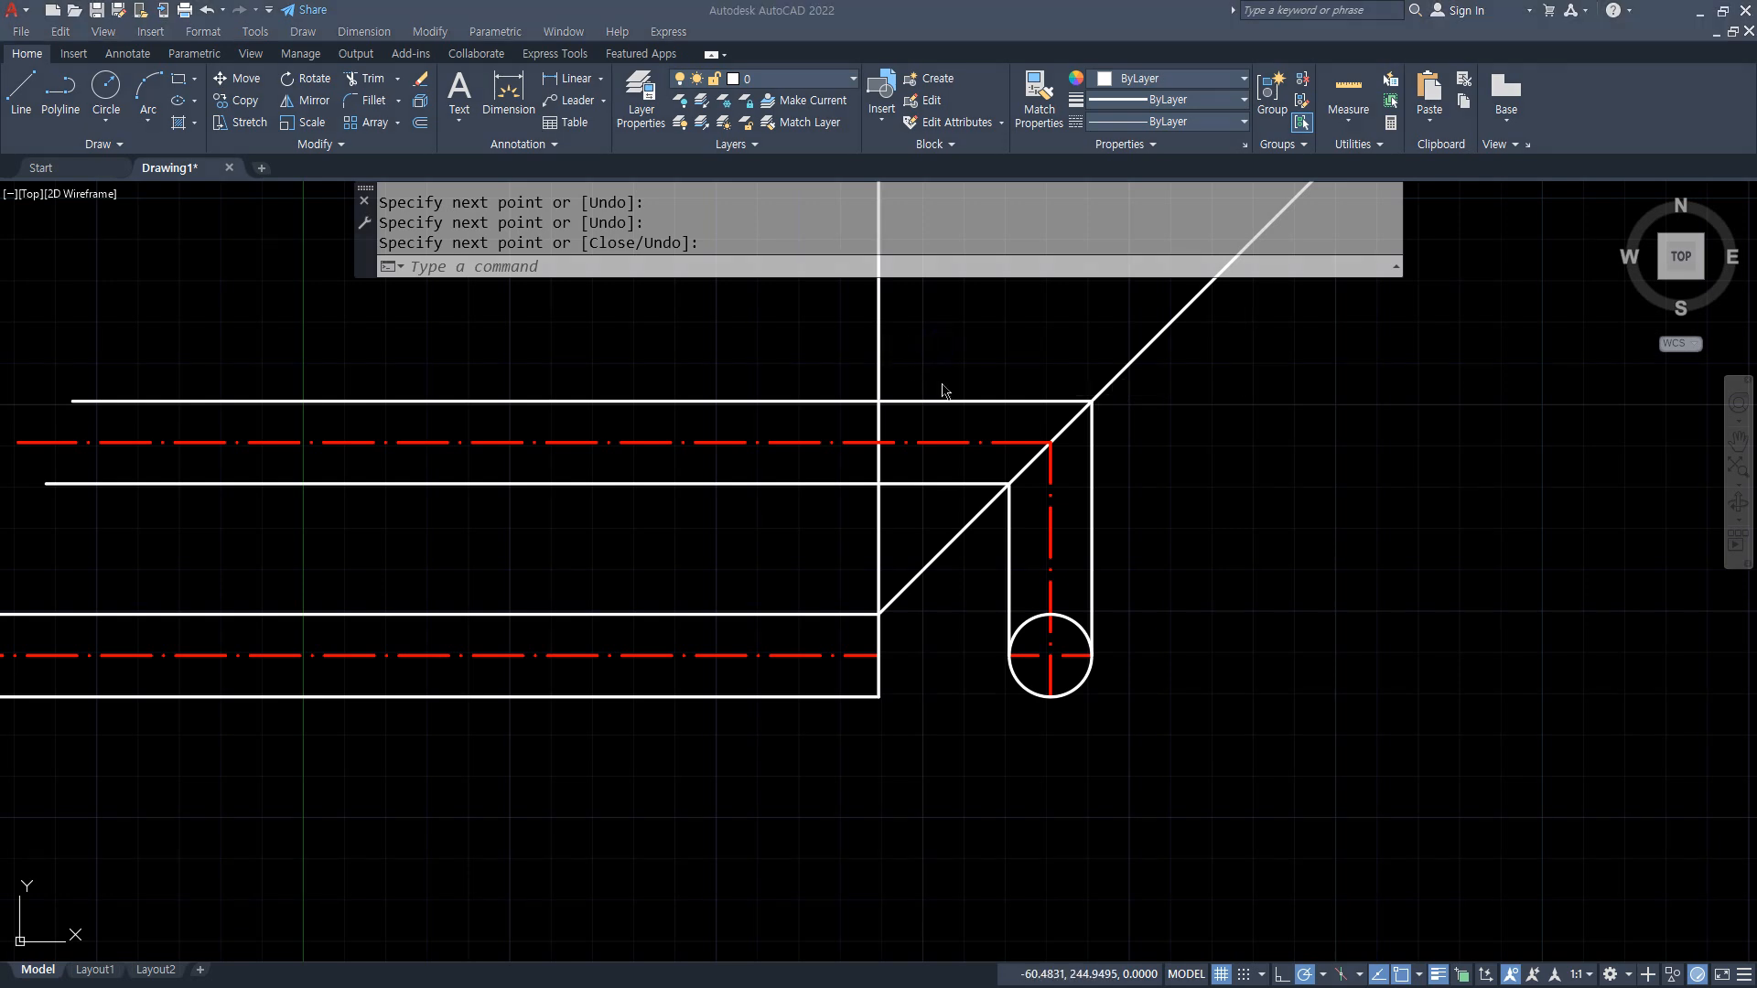
Step: Trim the vertical line and the 45° diagonal above the upper horizontal projection line
left_click(942, 391)
type("tr")
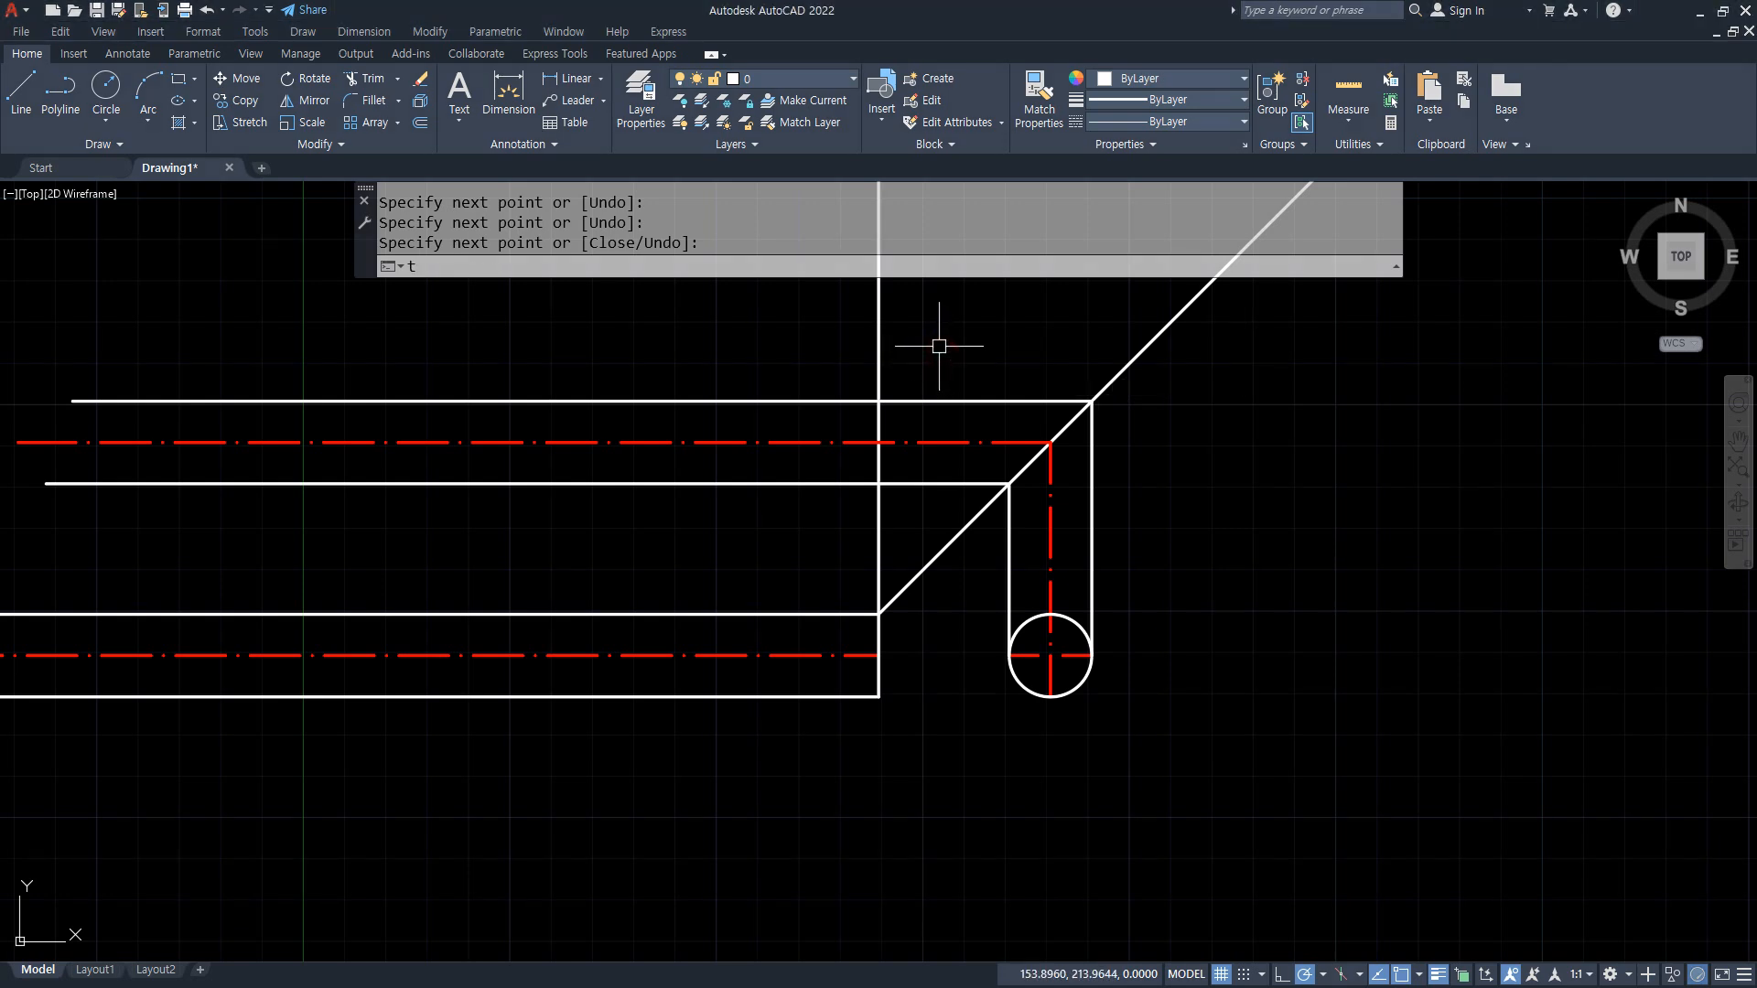
key("Return")
left_click(835, 330)
left_click(1146, 345)
key("Return")
Step: Trim the projection lines between the circle and the upper view's right edge, plus the vertical segment joining the two rectangular views
left_click(1125, 563)
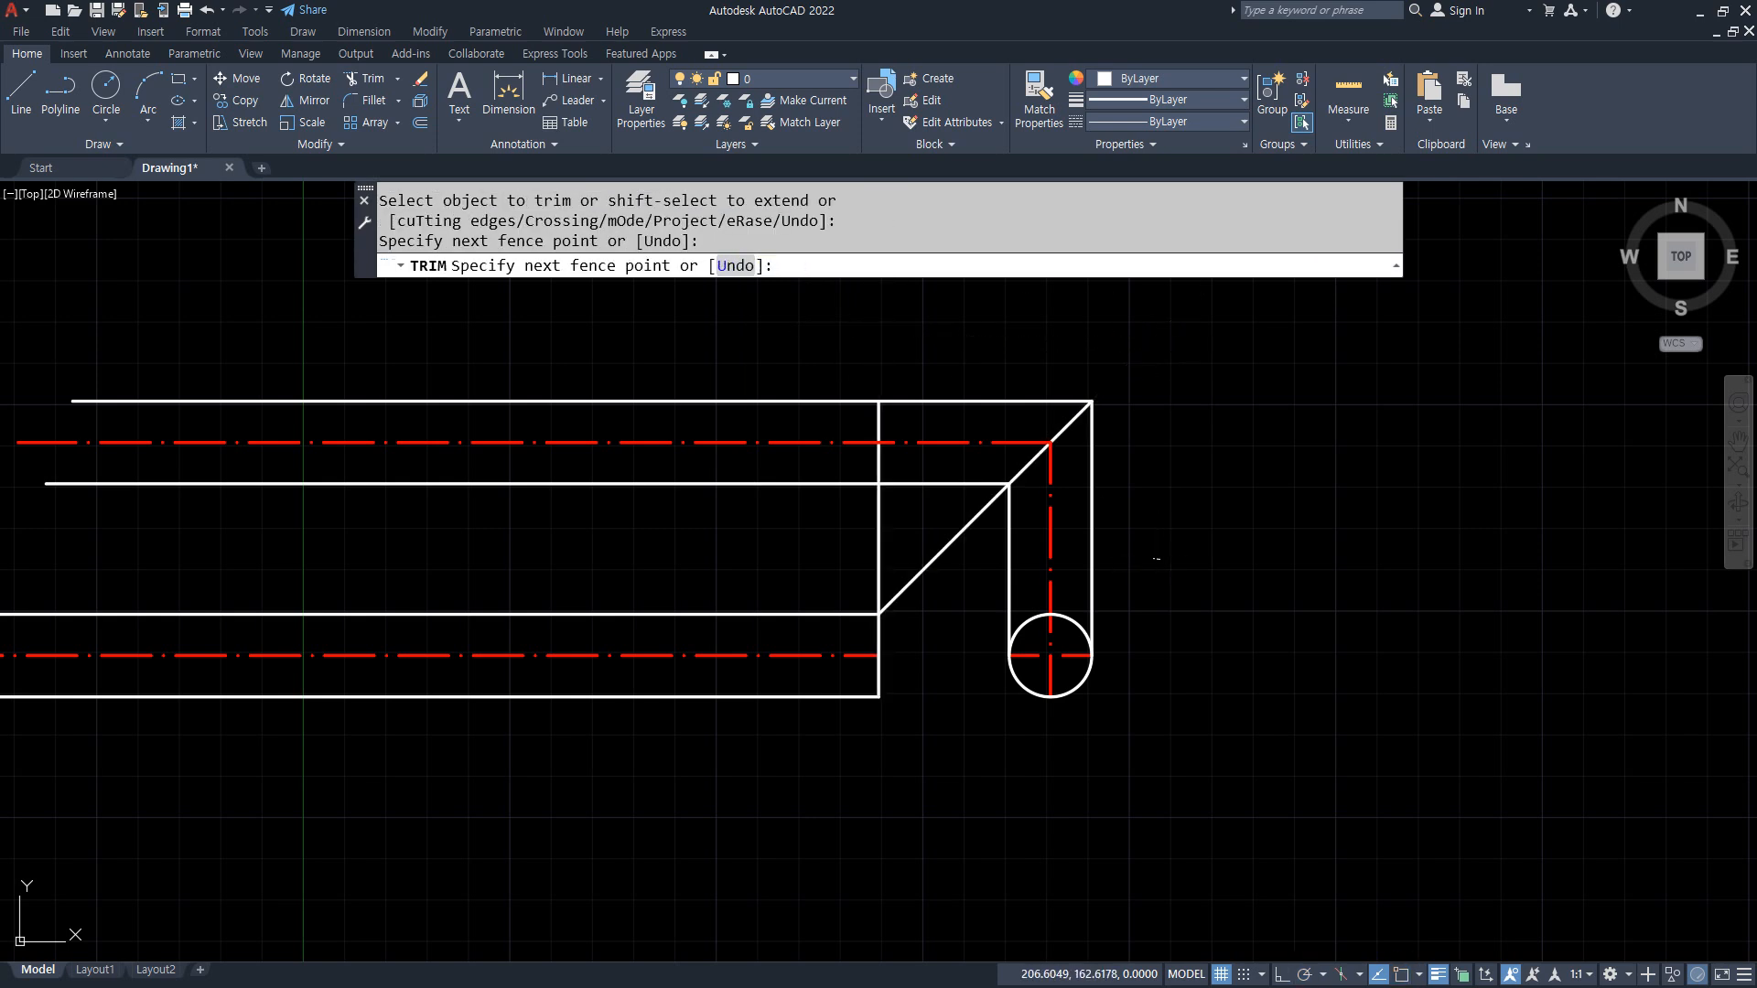
left_click(992, 576)
key("Return")
left_click(947, 355)
left_click(924, 508)
key("Return")
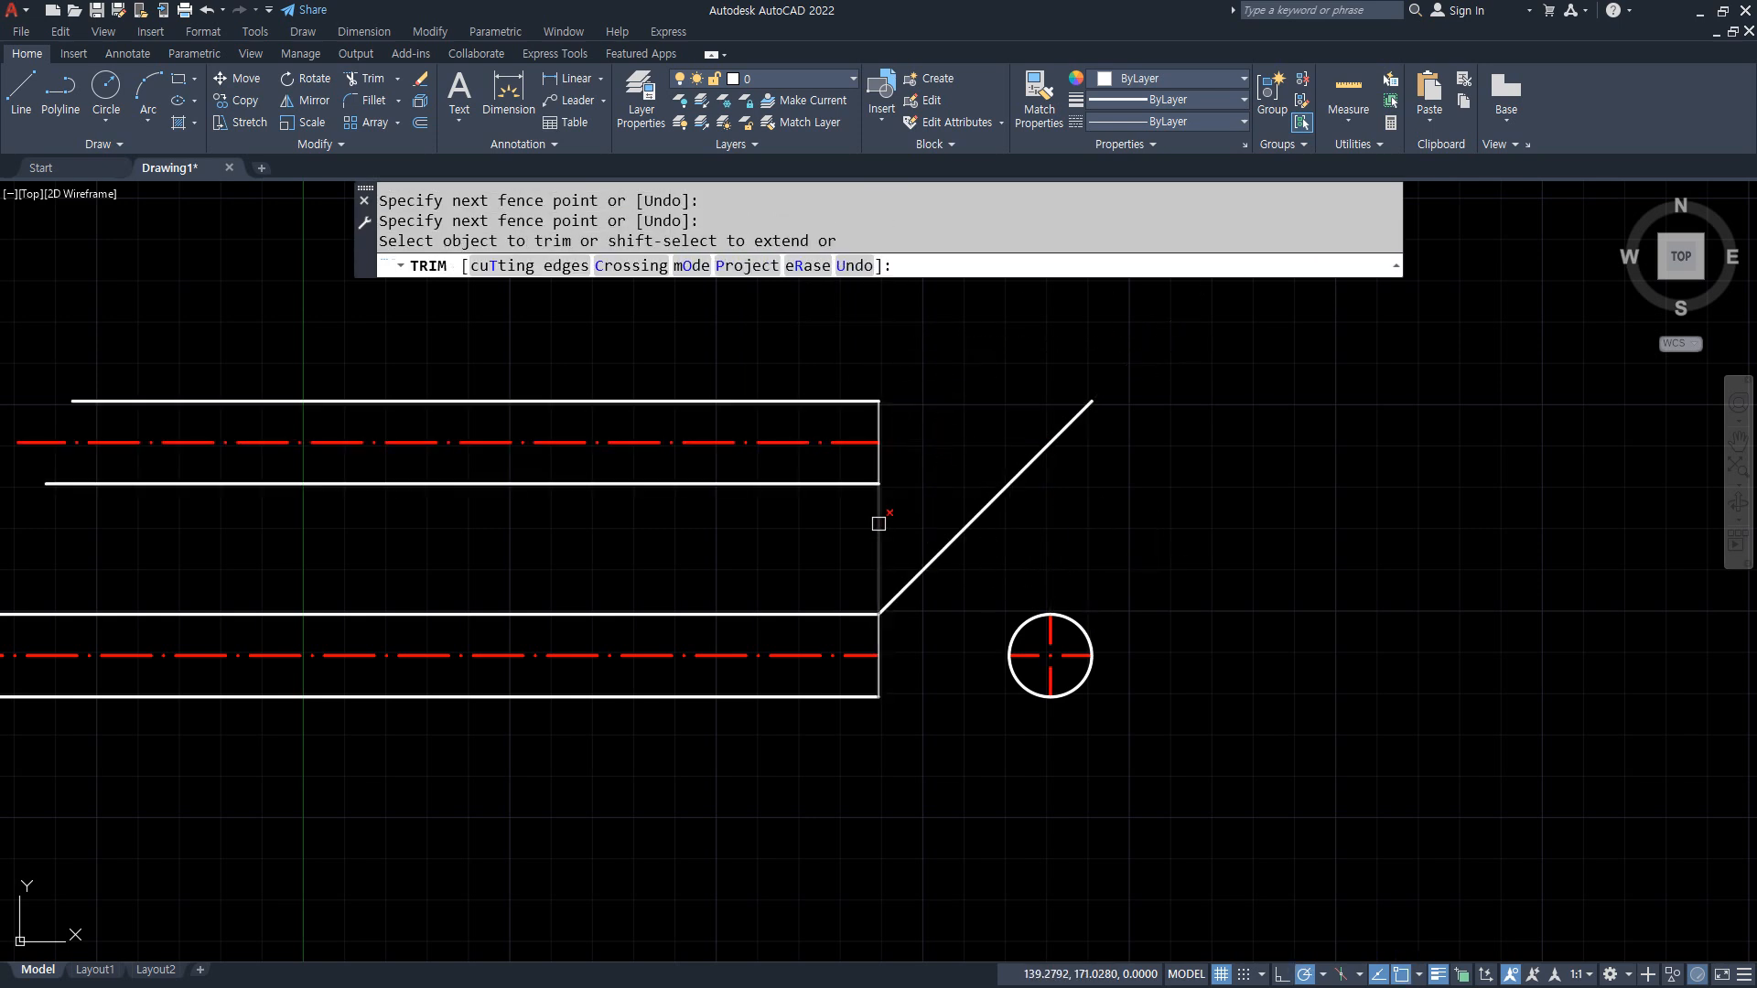
left_click(880, 510)
key("Return")
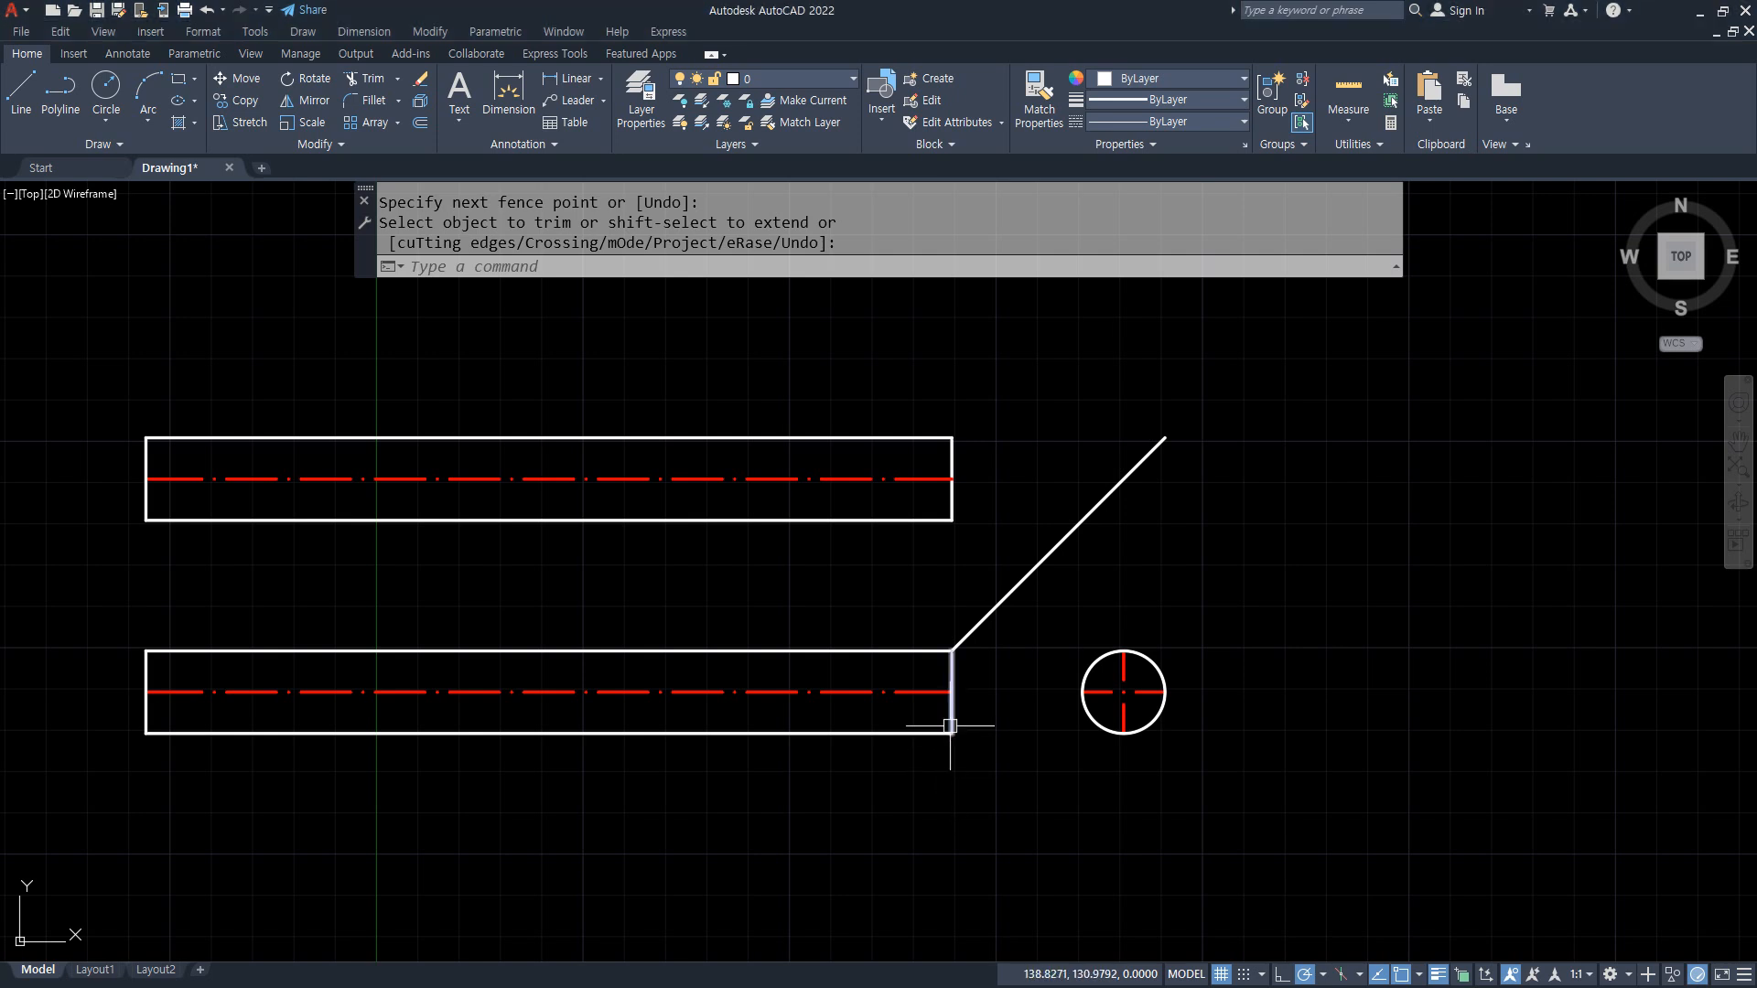
left_click(1323, 974)
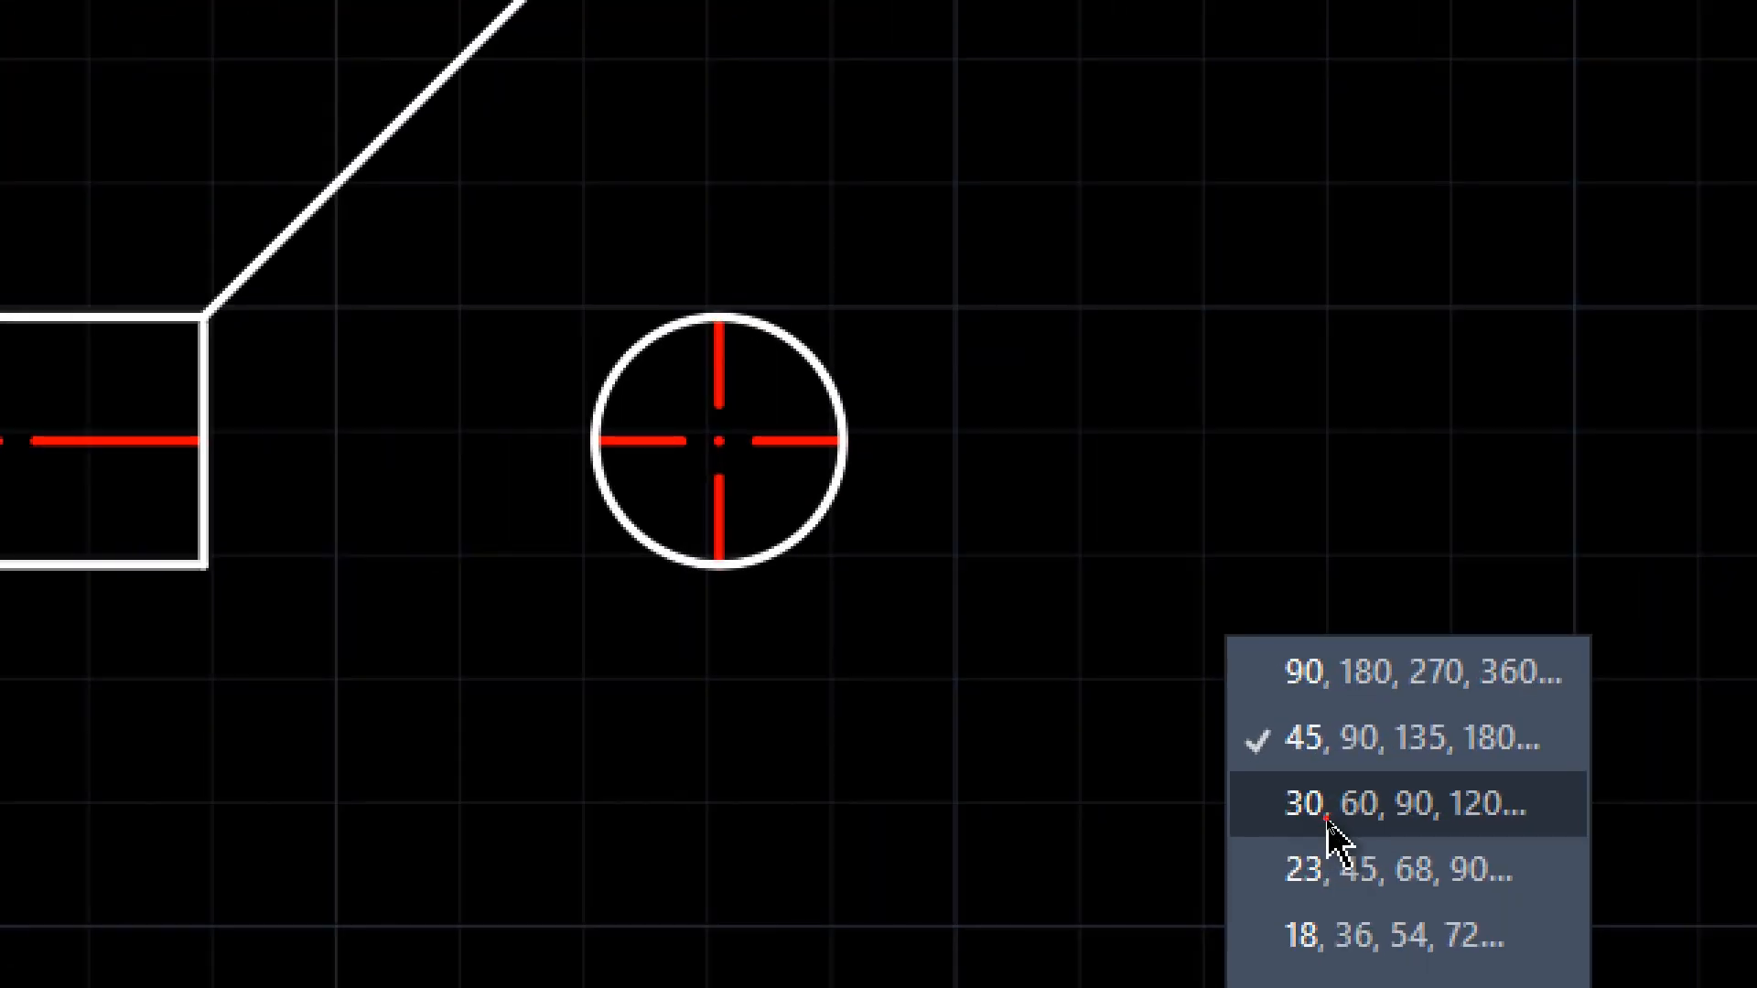
left_click(1327, 814)
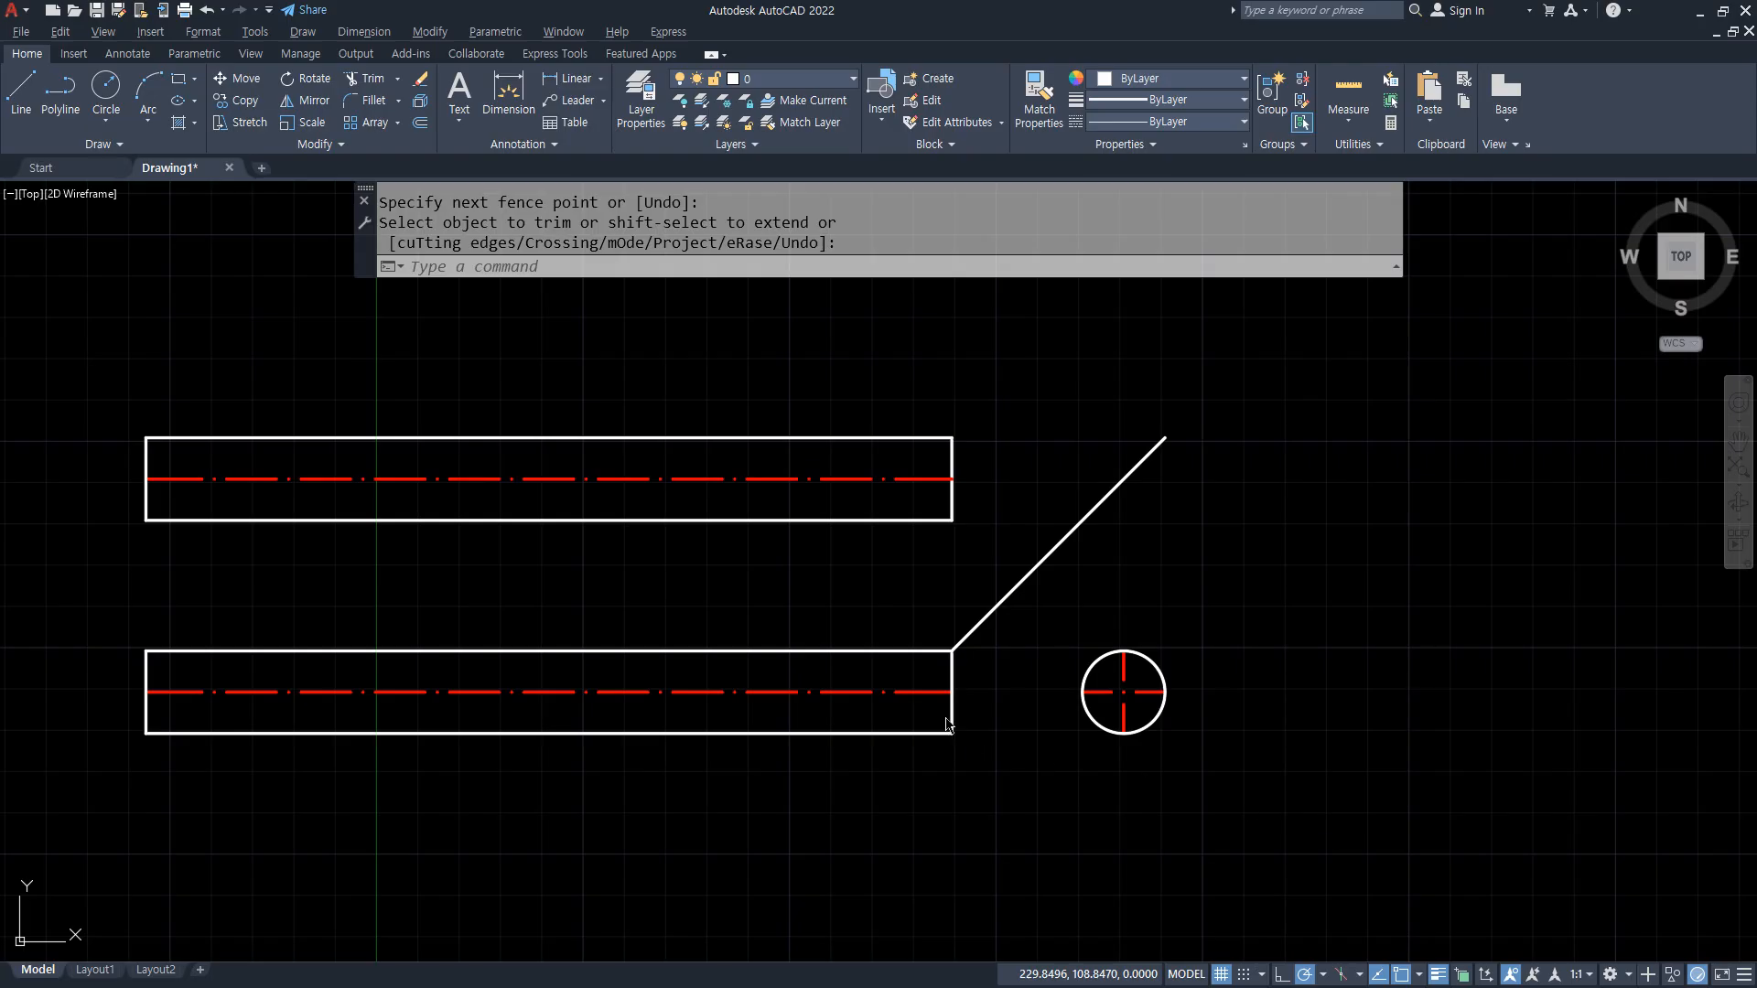
Step: Draw a slanted line from the lower view's bottom-right corner up and left to its top edge along the polar tracking direction
scroll(947, 700, "up", 2)
middle_click_drag(947, 700, 968, 755)
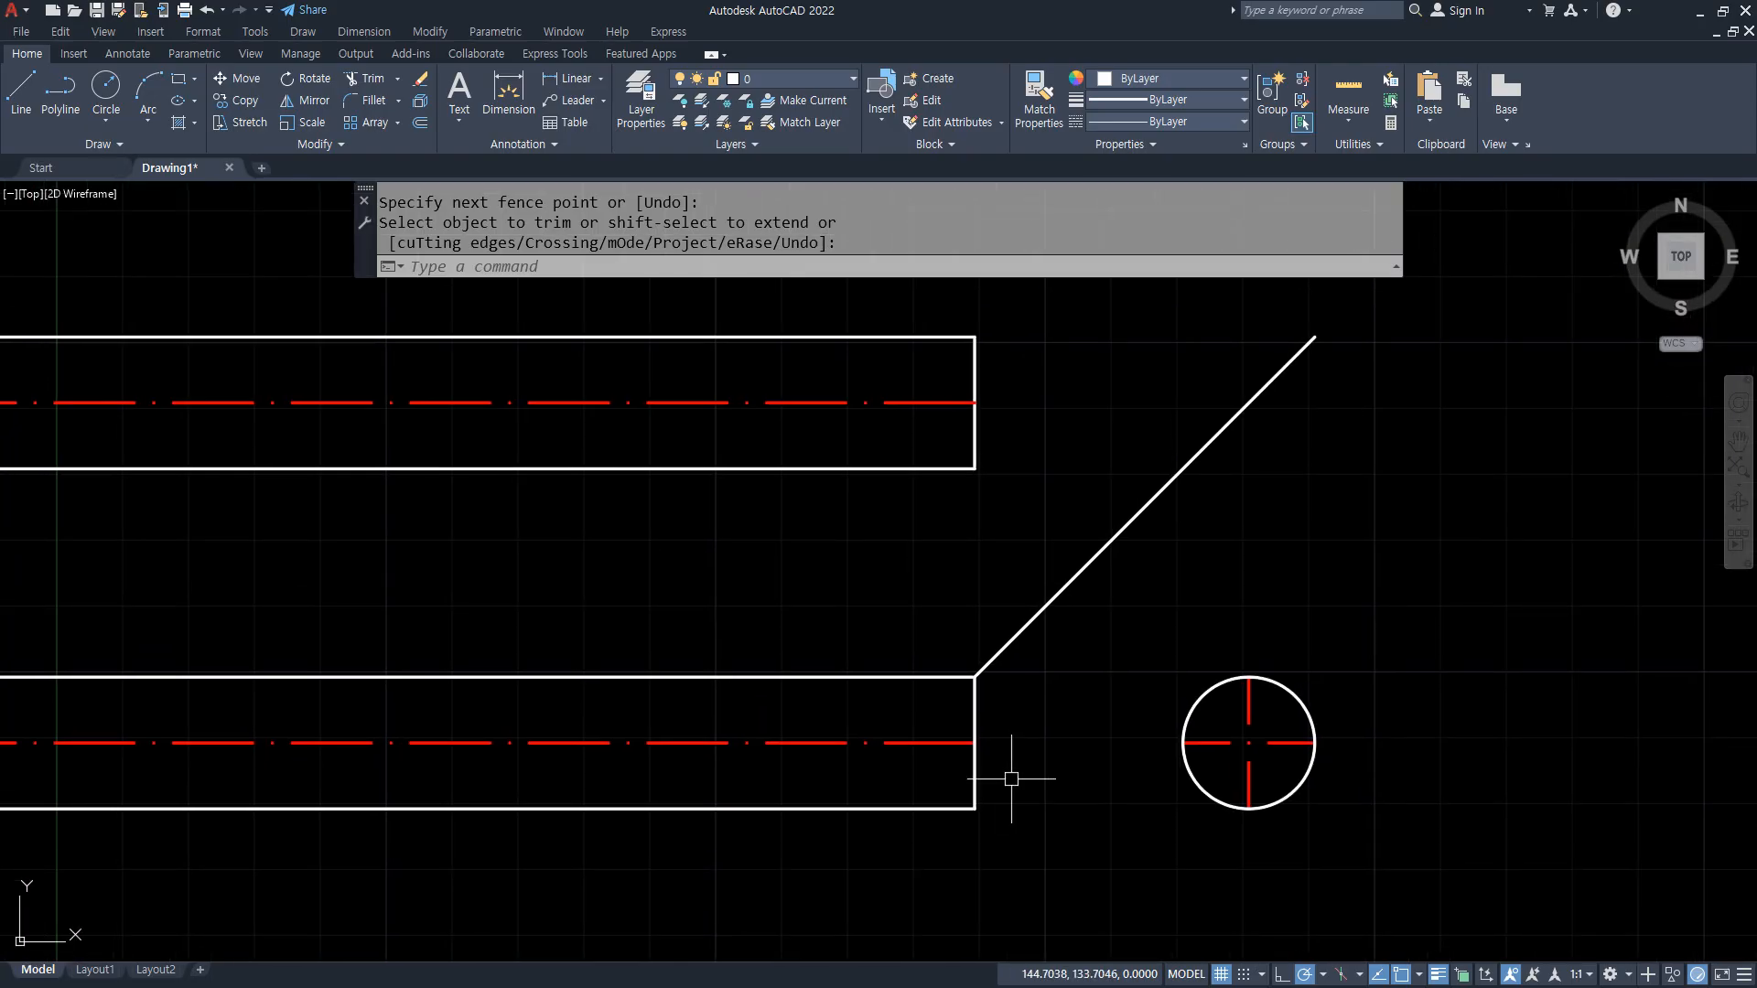
key("Return")
type("l")
key("Return")
left_click(974, 808)
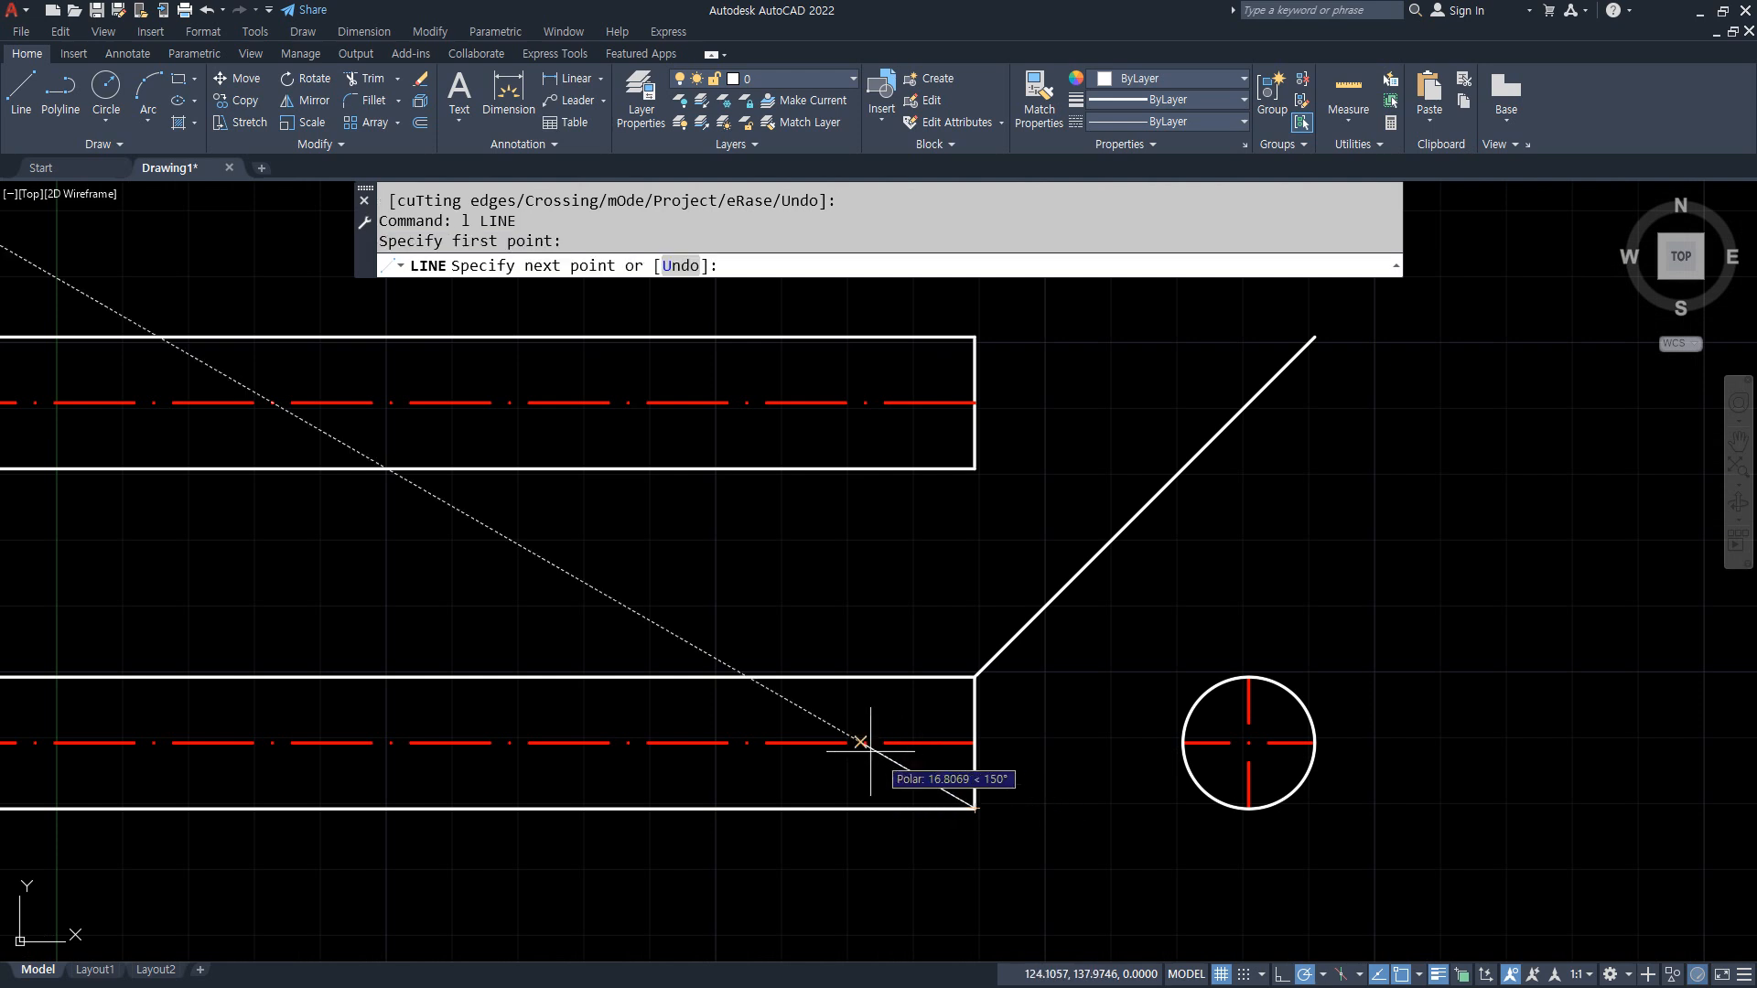
left_click(746, 677)
key("Return")
Step: Trim the lower view's top edge, centerline and right edge outside the slanted line
type("tr")
key("Return")
mouse_move(999, 773)
left_mouse_down()
mouse_move(812, 616)
mouse_move(812, 640)
left_mouse_up()
key("Return")
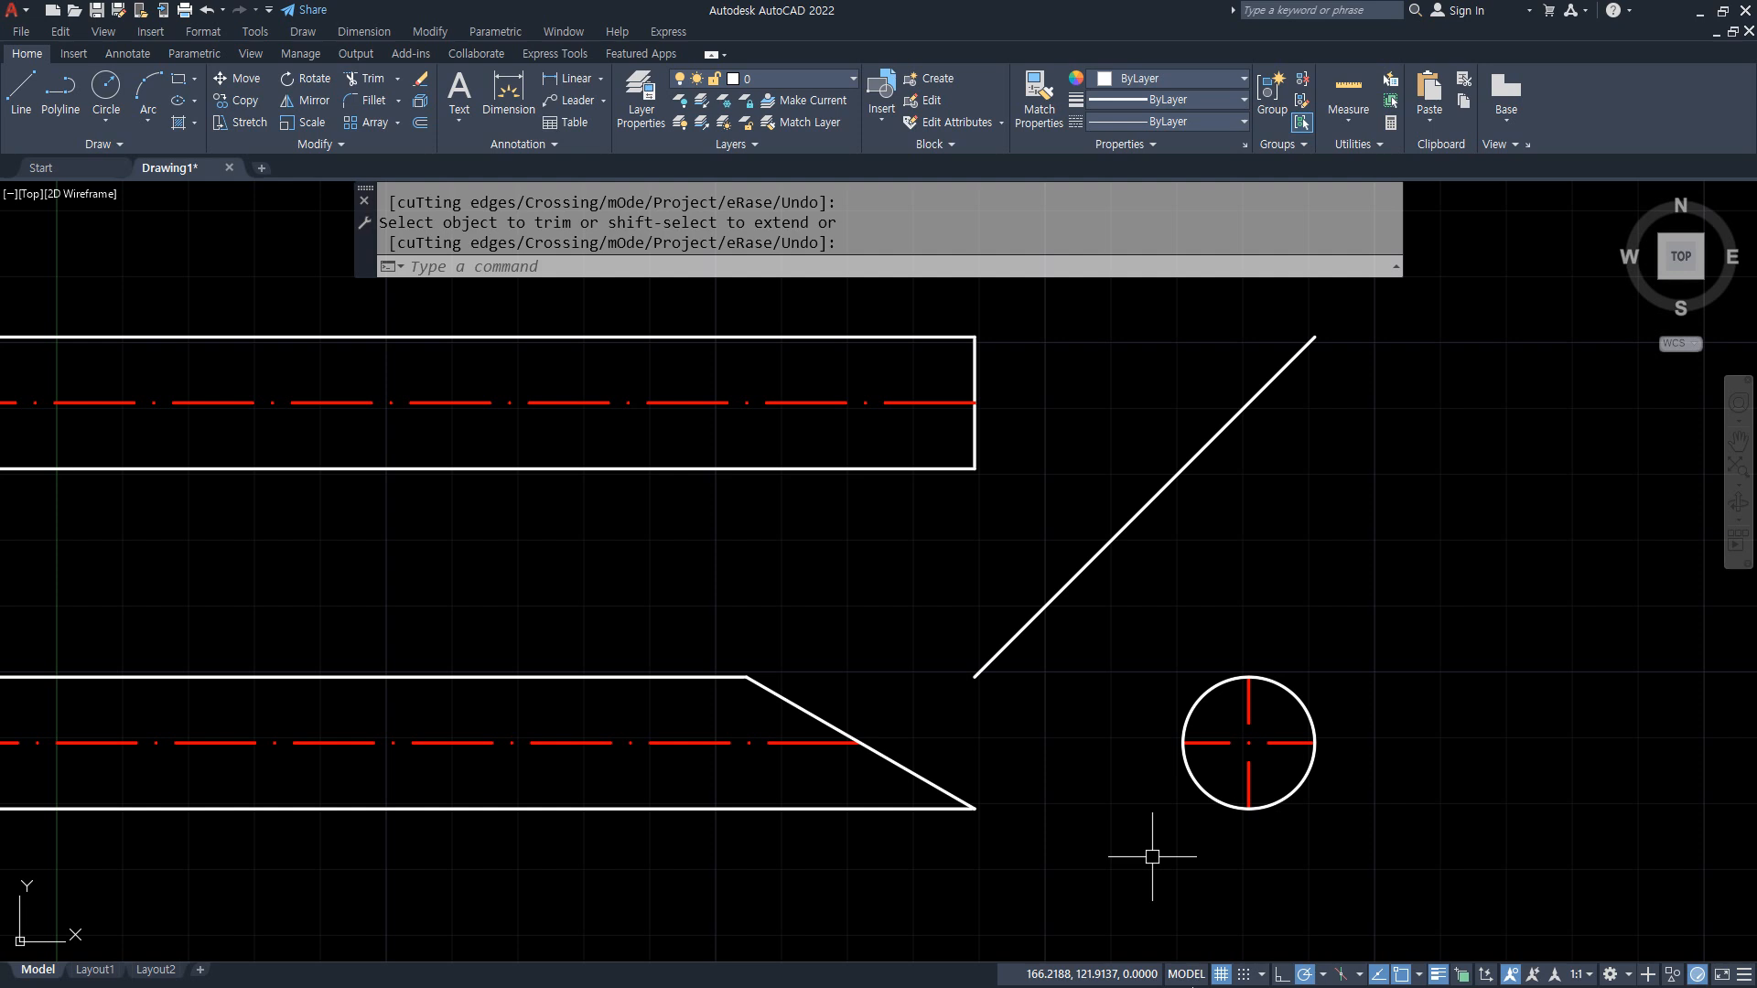
left_click_drag(865, 377, 869, 620)
mouse_move(915, 455)
left_mouse_down()
mouse_move(737, 458)
mouse_move(980, 365)
mouse_move(915, 455)
left_mouse_up()
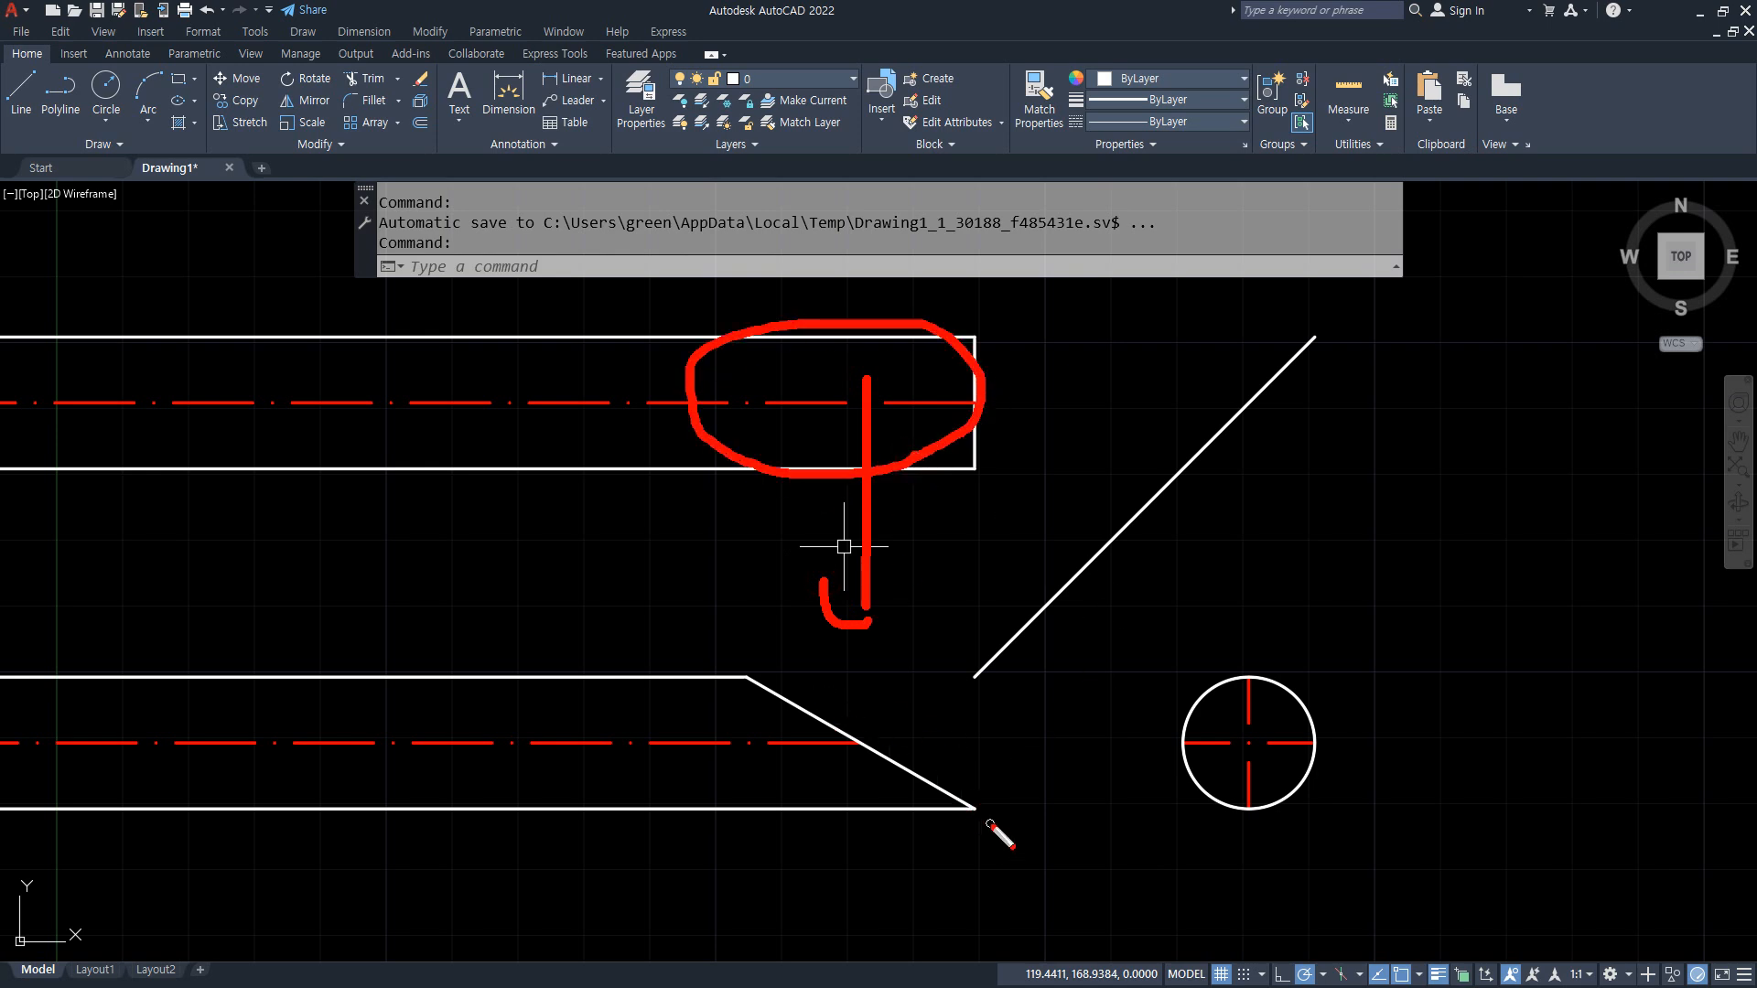
left_click_drag(988, 791, 972, 816)
left_click_drag(761, 653, 746, 679)
mouse_move(998, 794)
left_mouse_down()
mouse_move(977, 814)
mouse_move(952, 503)
mouse_move(977, 520)
left_mouse_up()
key("Escape")
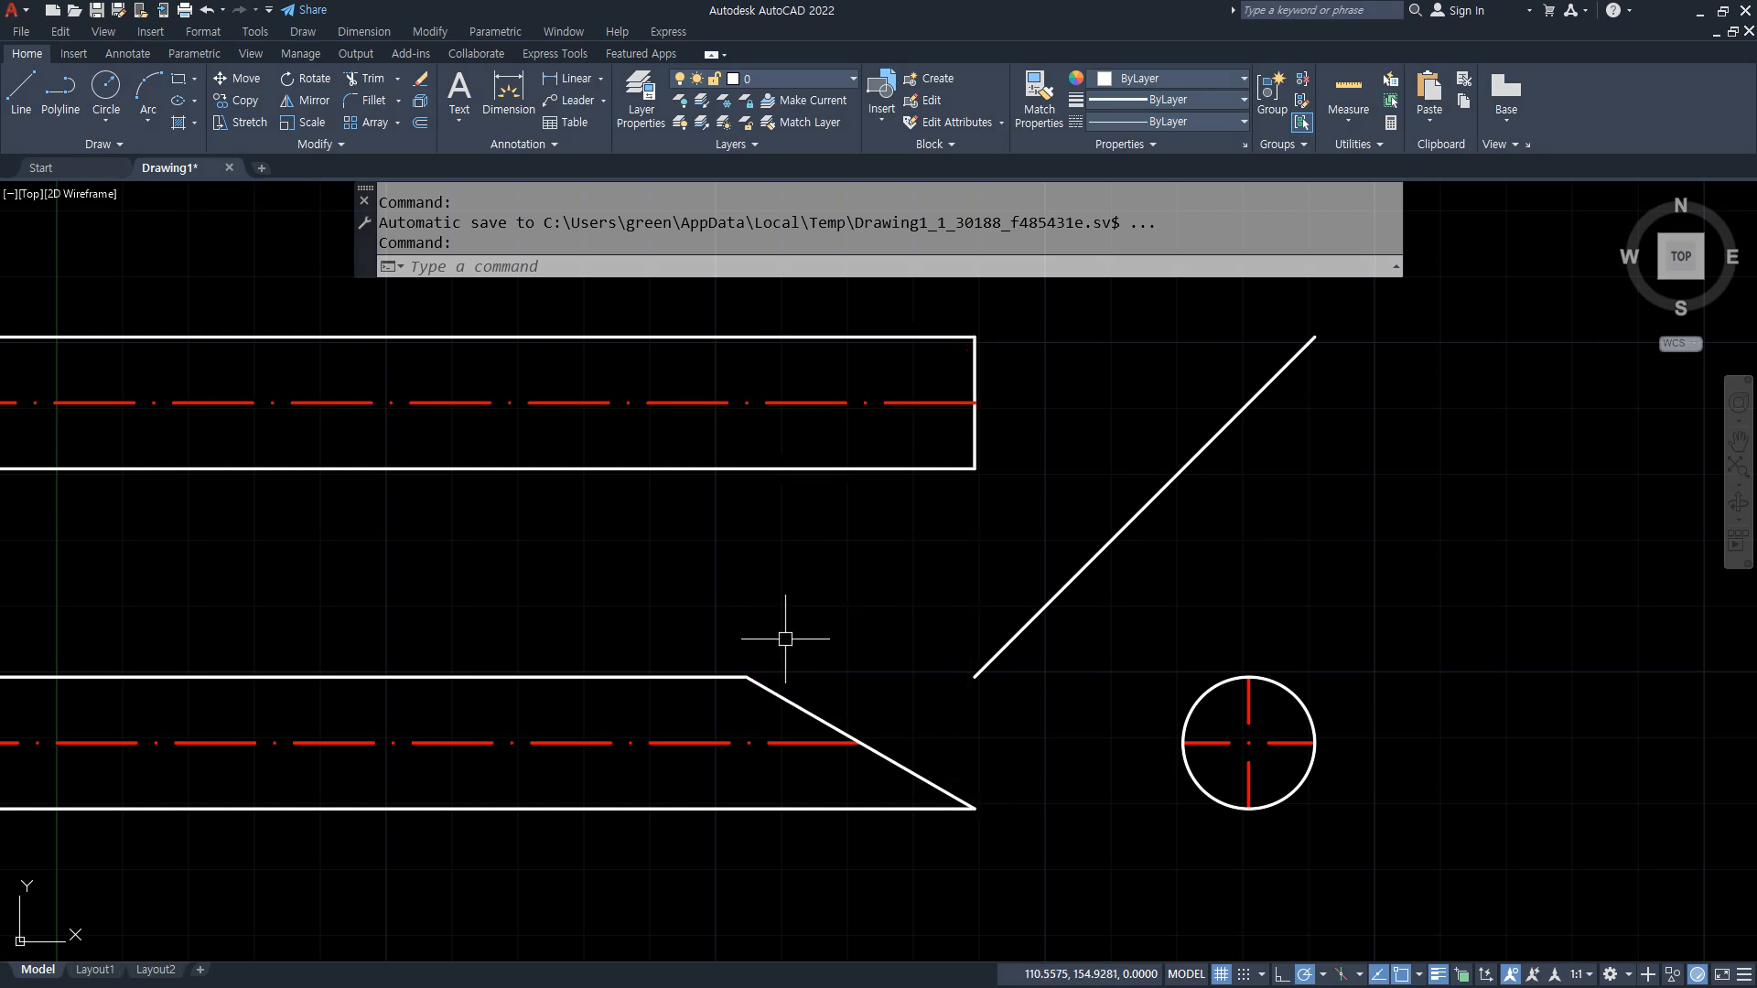
Step: Draw a vertical line from the upper end of the slanted cut to the top edge of the upper view
type("l")
key("Return")
left_click(748, 677)
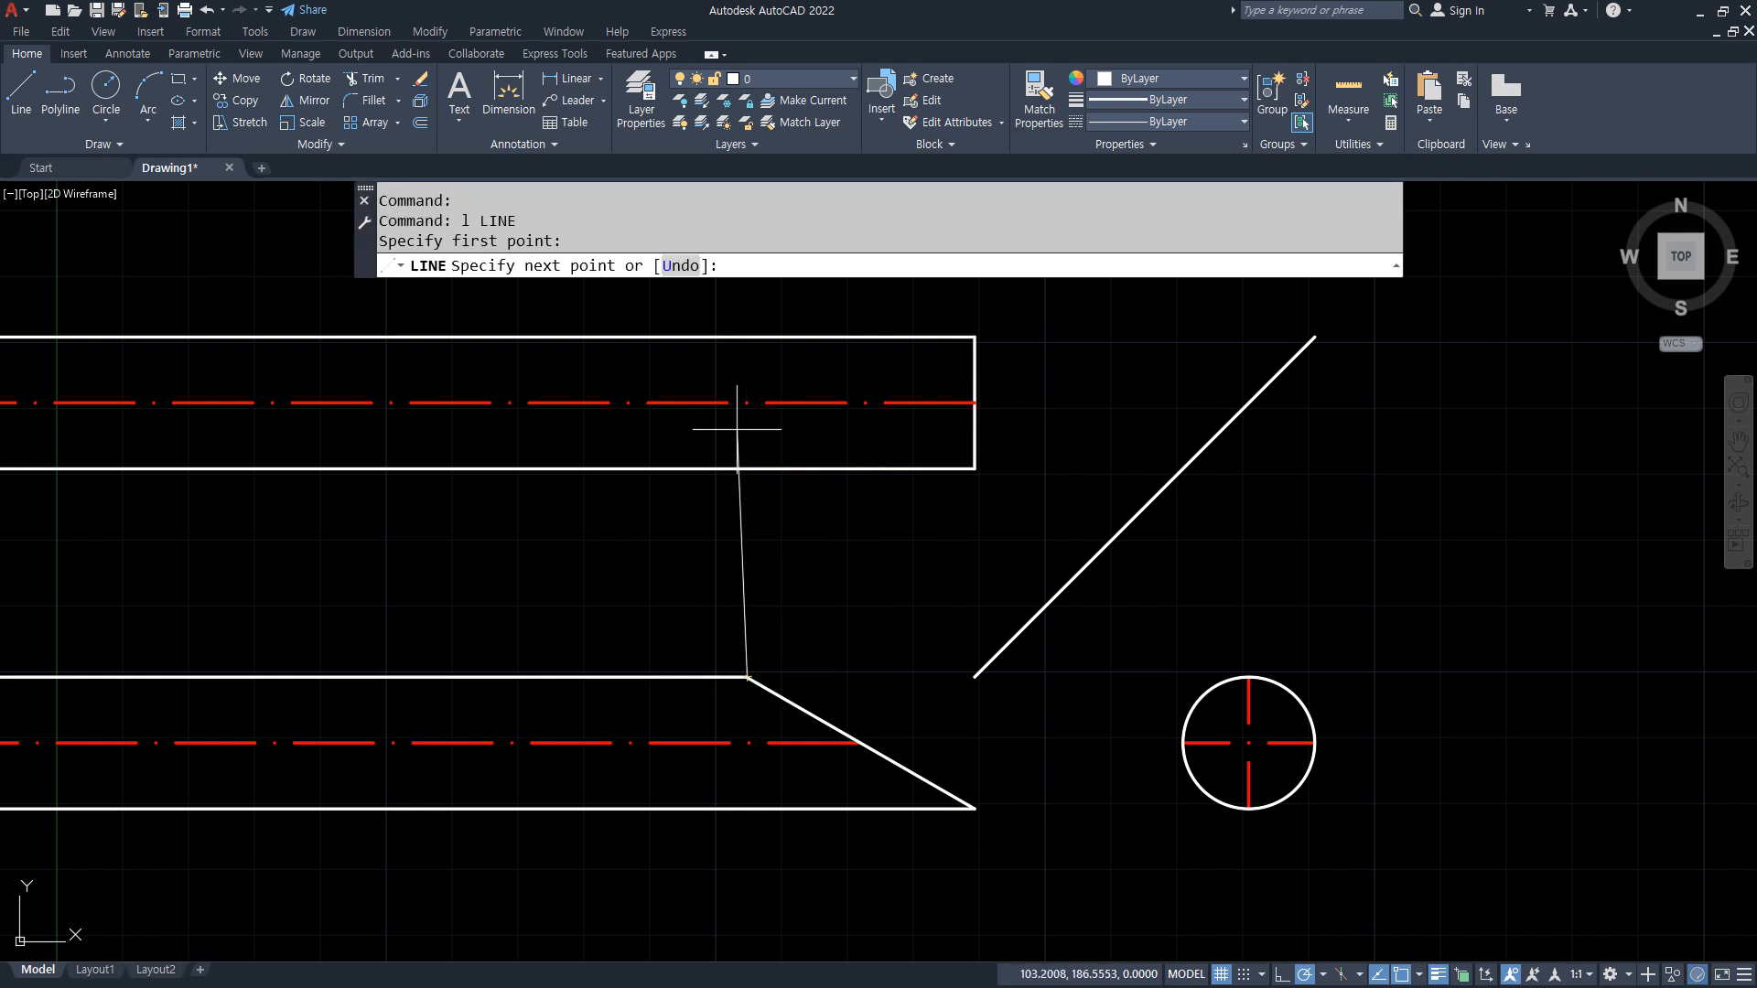
left_click(747, 337)
key("Return")
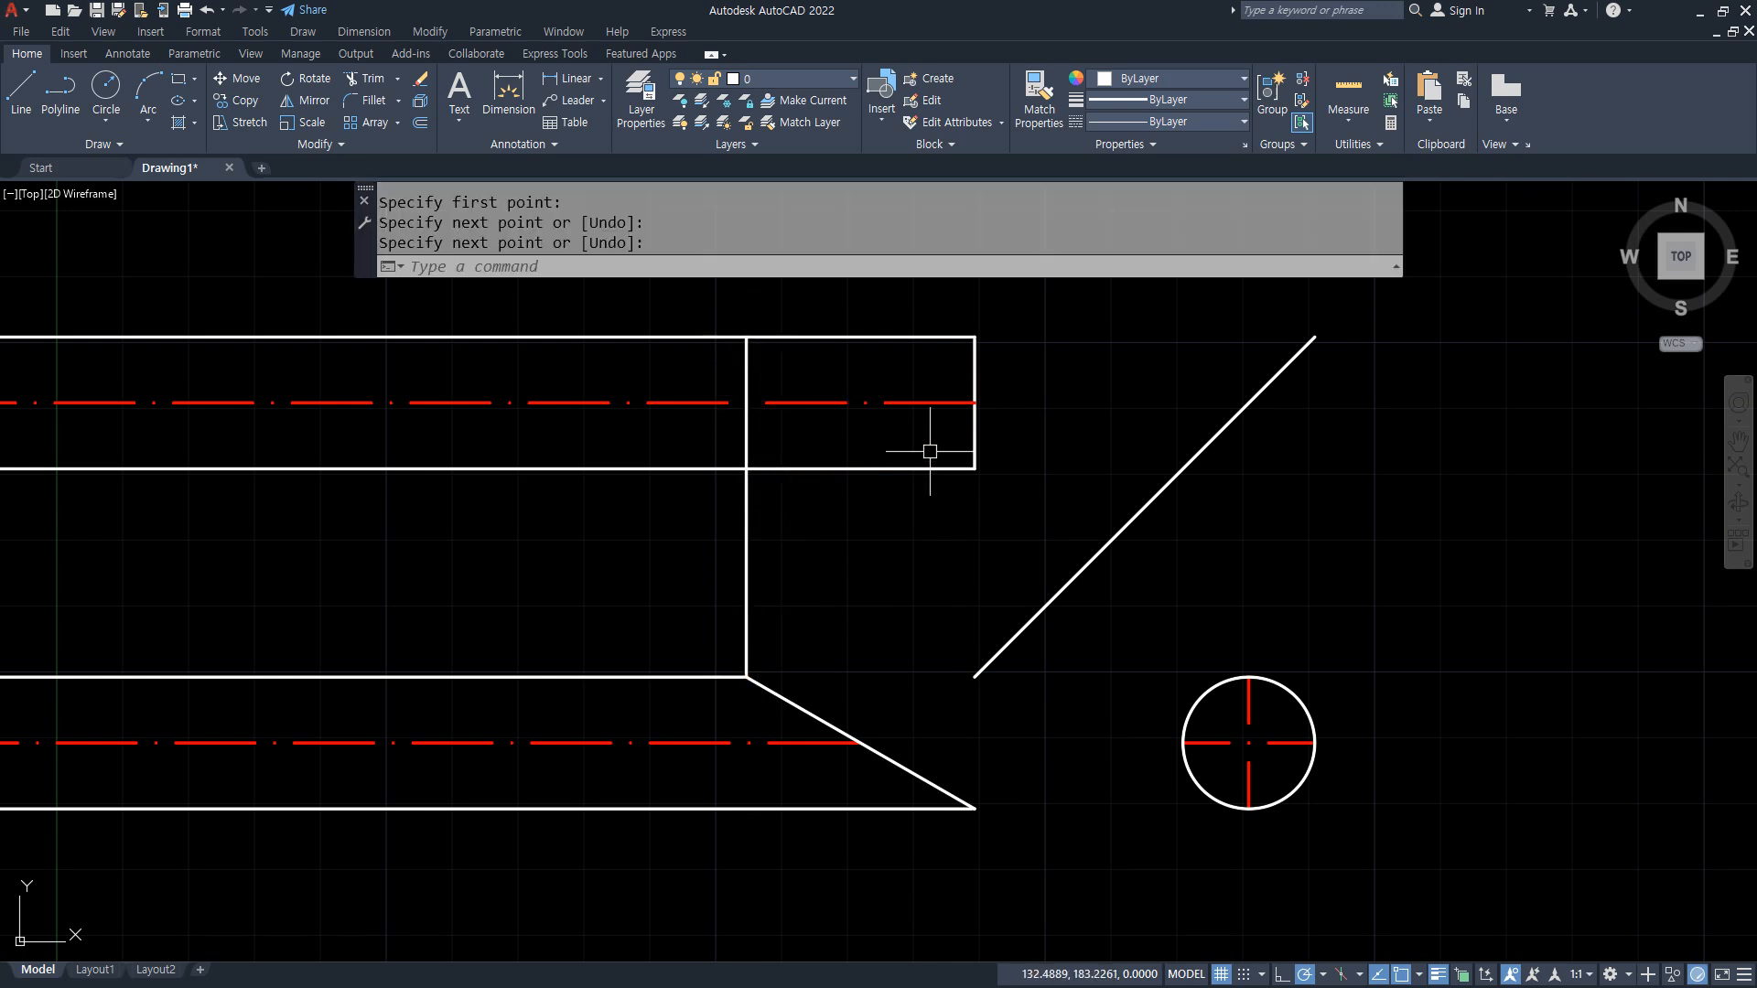
Step: Draw a vertical line from the centerline's end on the slanted cut to the top edge of the upper view
mouse_move(982, 403)
left_mouse_down()
mouse_move(821, 474)
mouse_move(756, 380)
mouse_move(917, 345)
mouse_move(978, 387)
left_mouse_up()
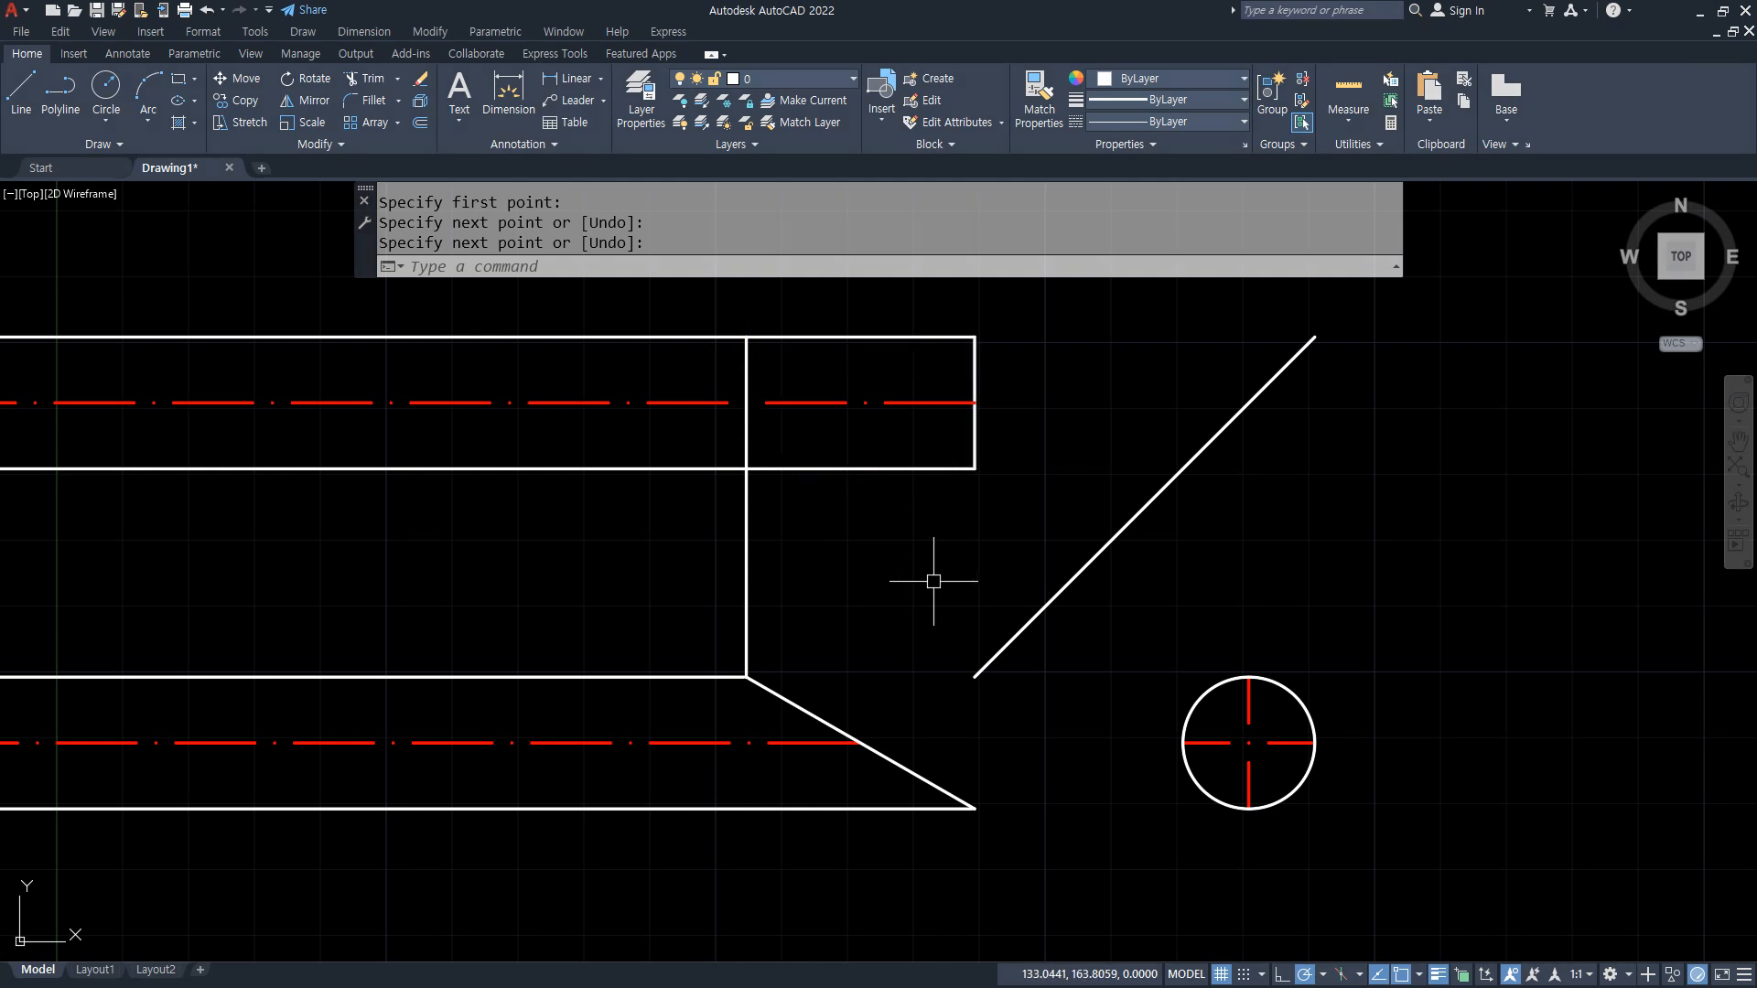
type("l")
key("Return")
left_click(853, 736)
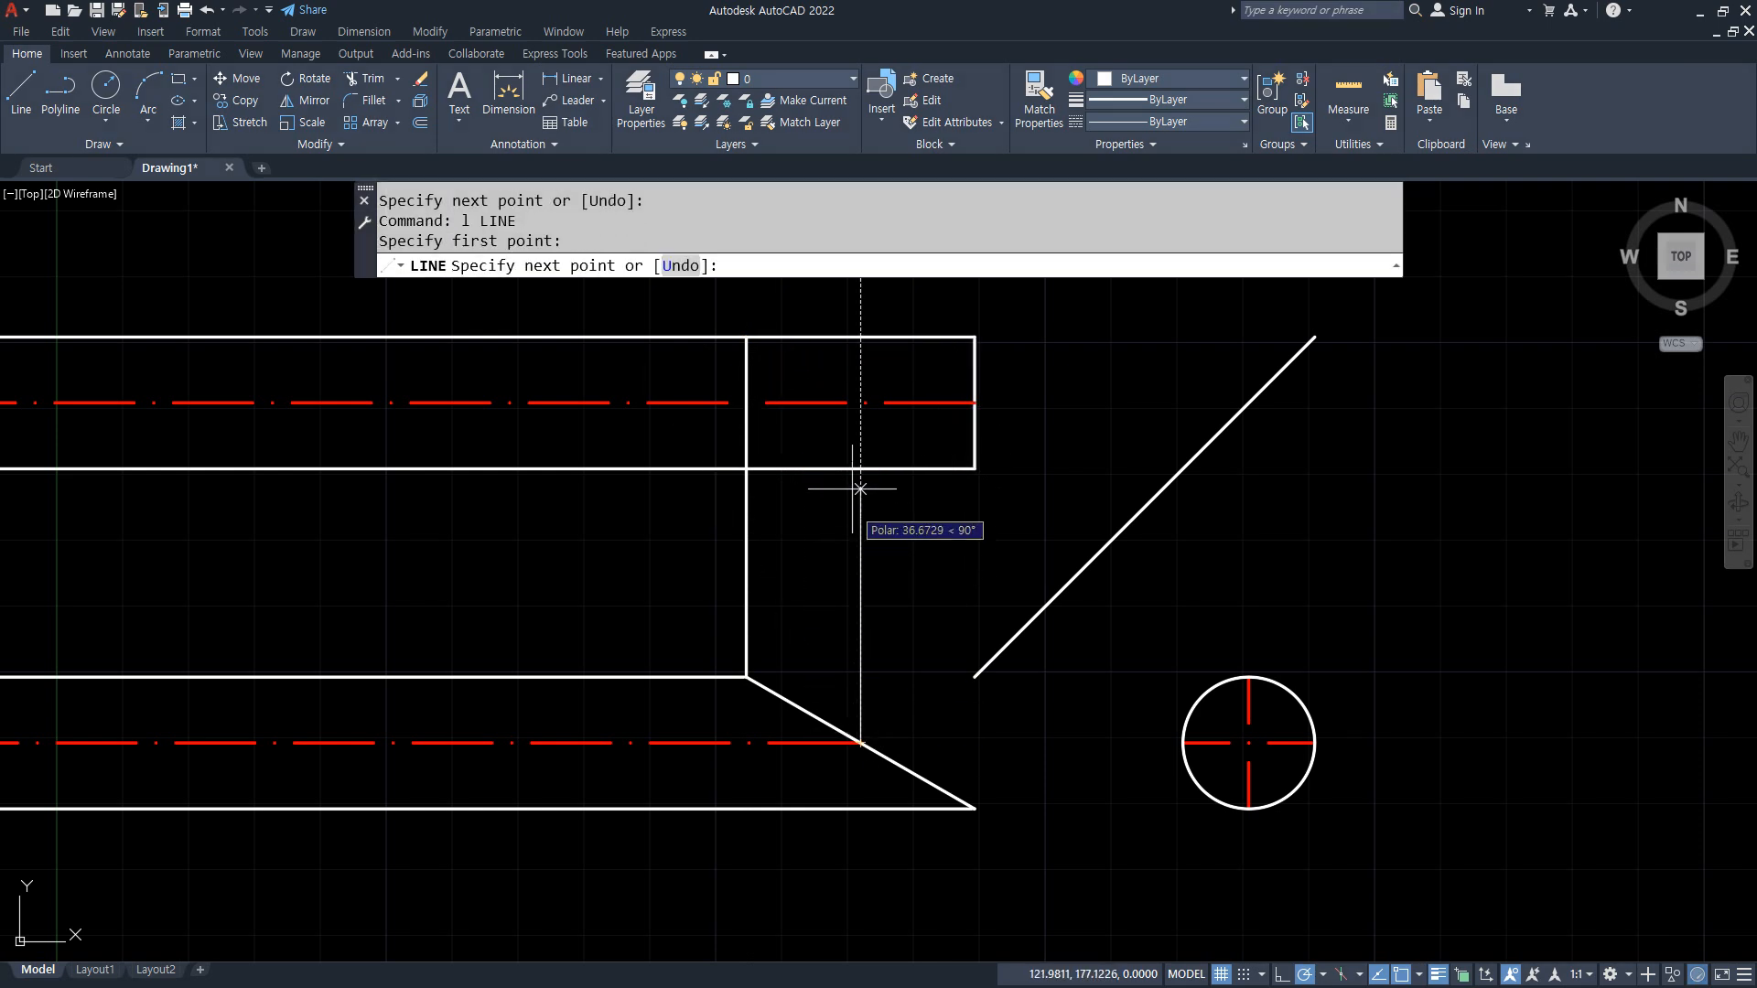
left_click(860, 337)
key("space")
Step: Match the upper view's red centerline properties onto the vertical line rising from the middle of the slanted cut
type("ma")
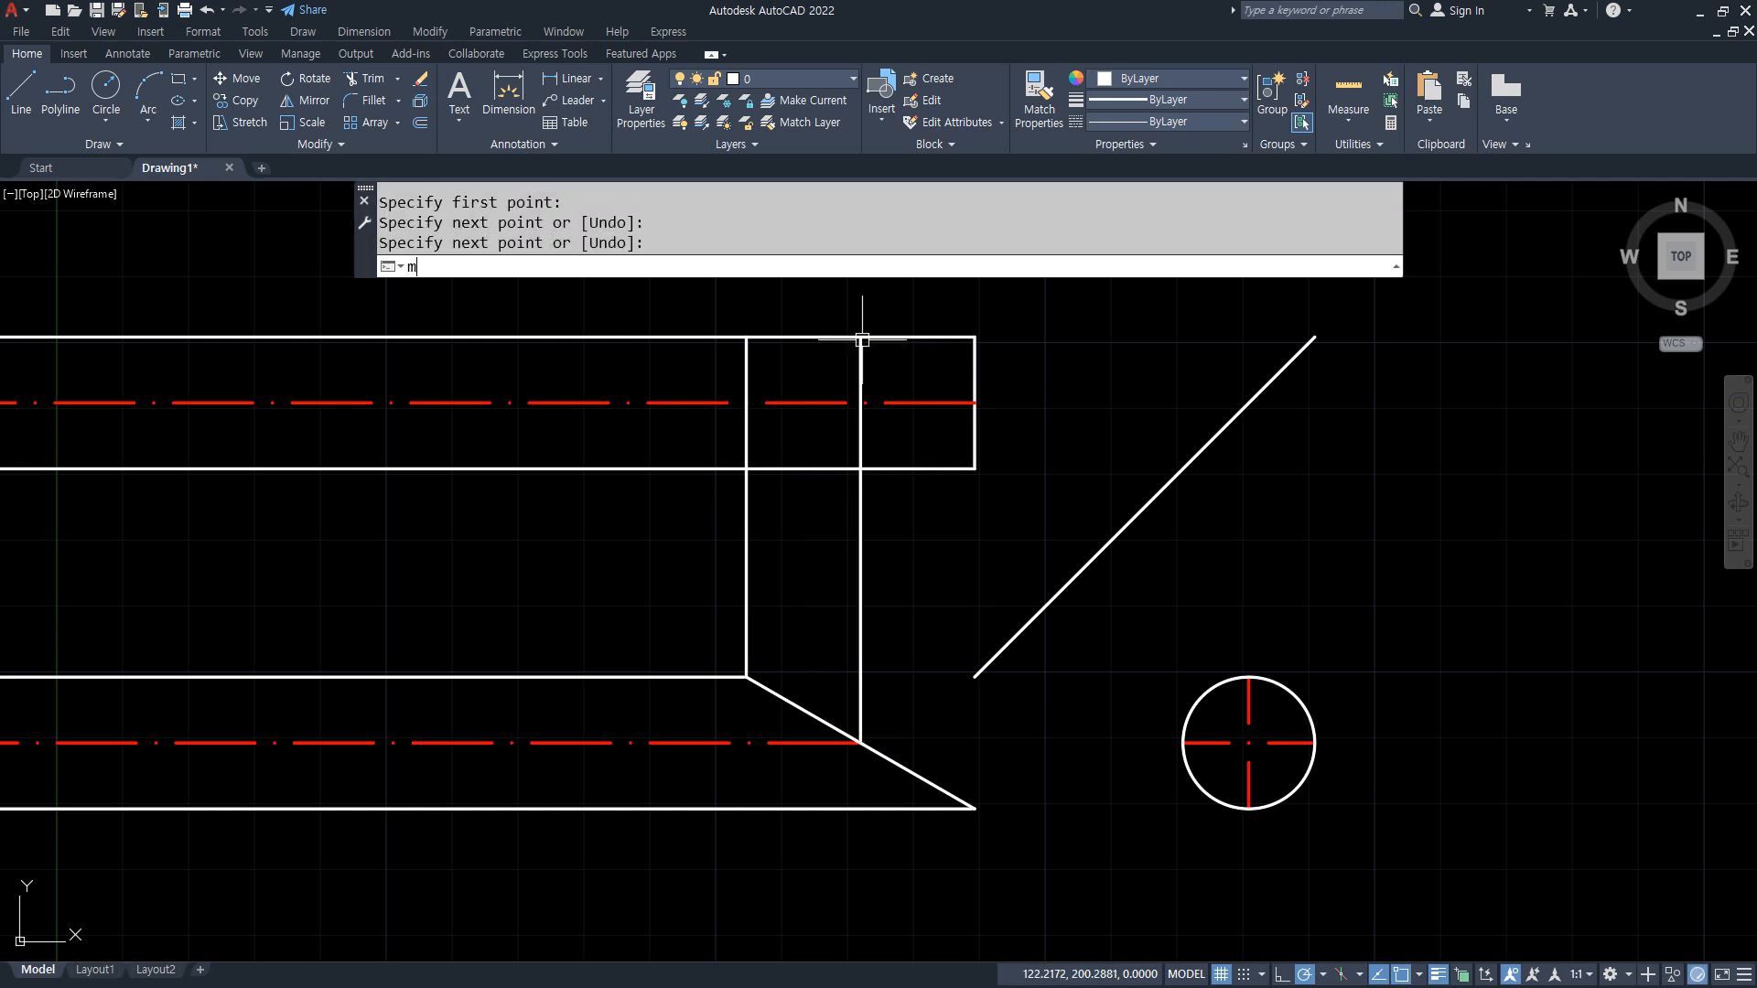
key("space")
left_click(893, 406)
left_click(864, 435)
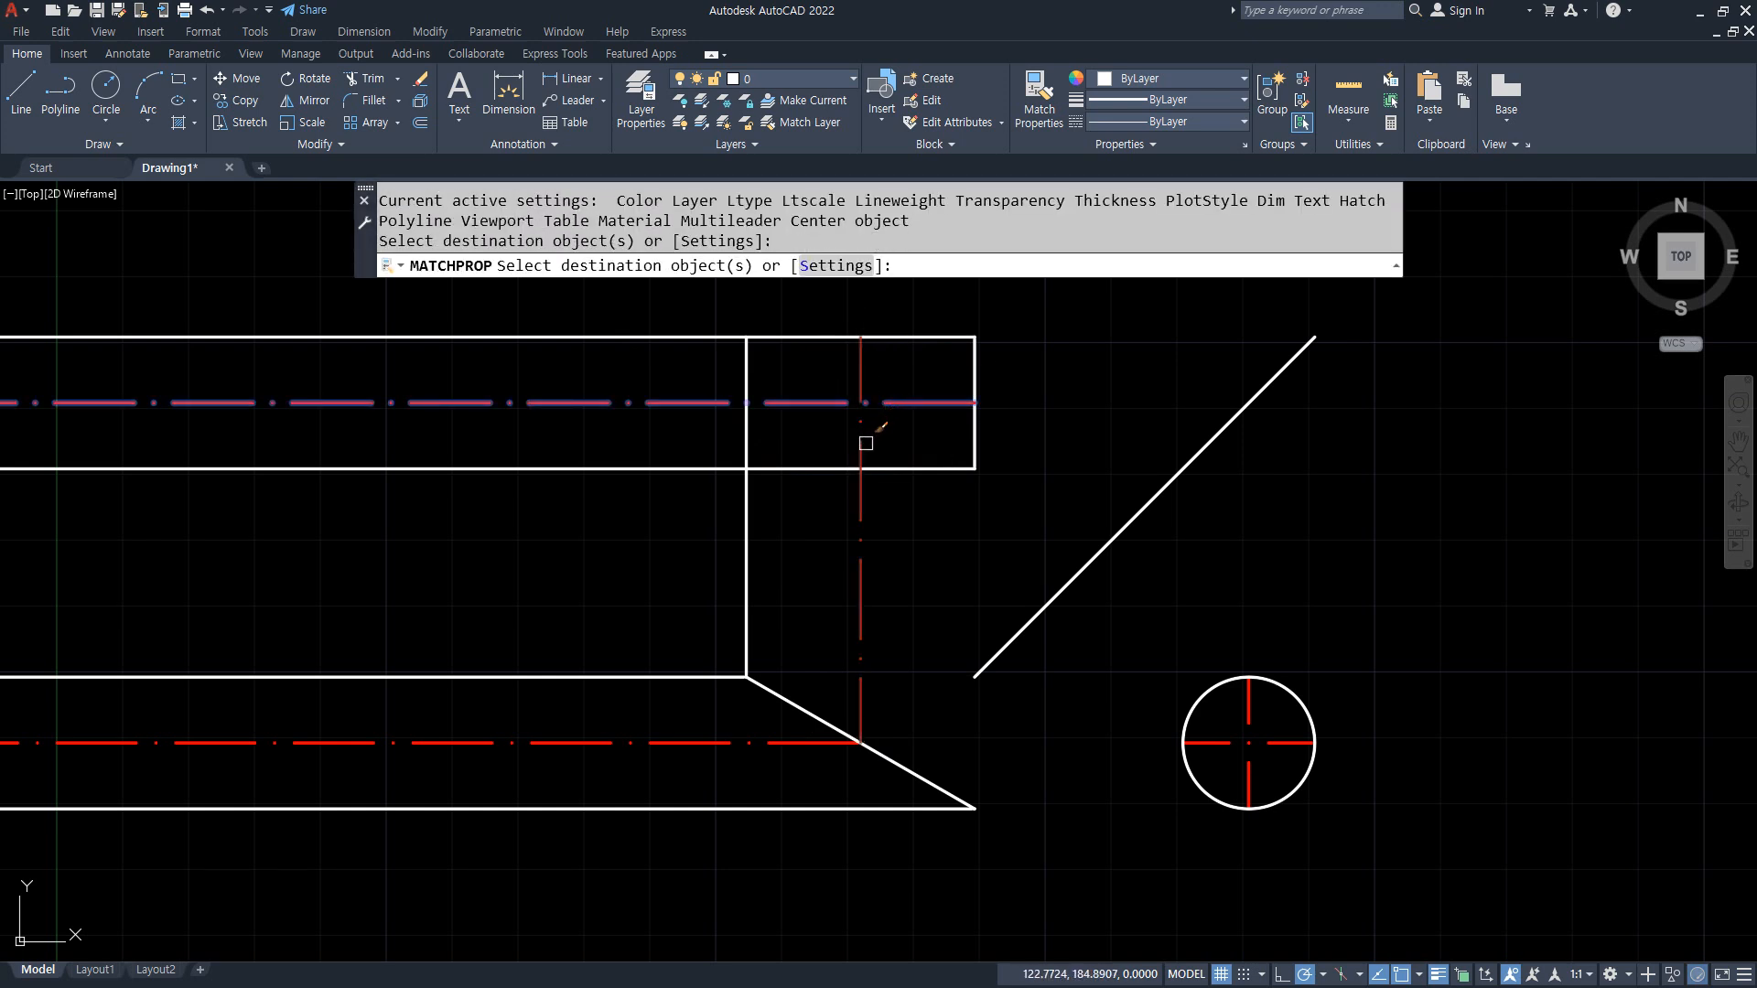
key("space")
Step: Trim the red centerline and the white vertical projection line where they run between the upper and lower views
type("tr")
key("space")
left_click(856, 596)
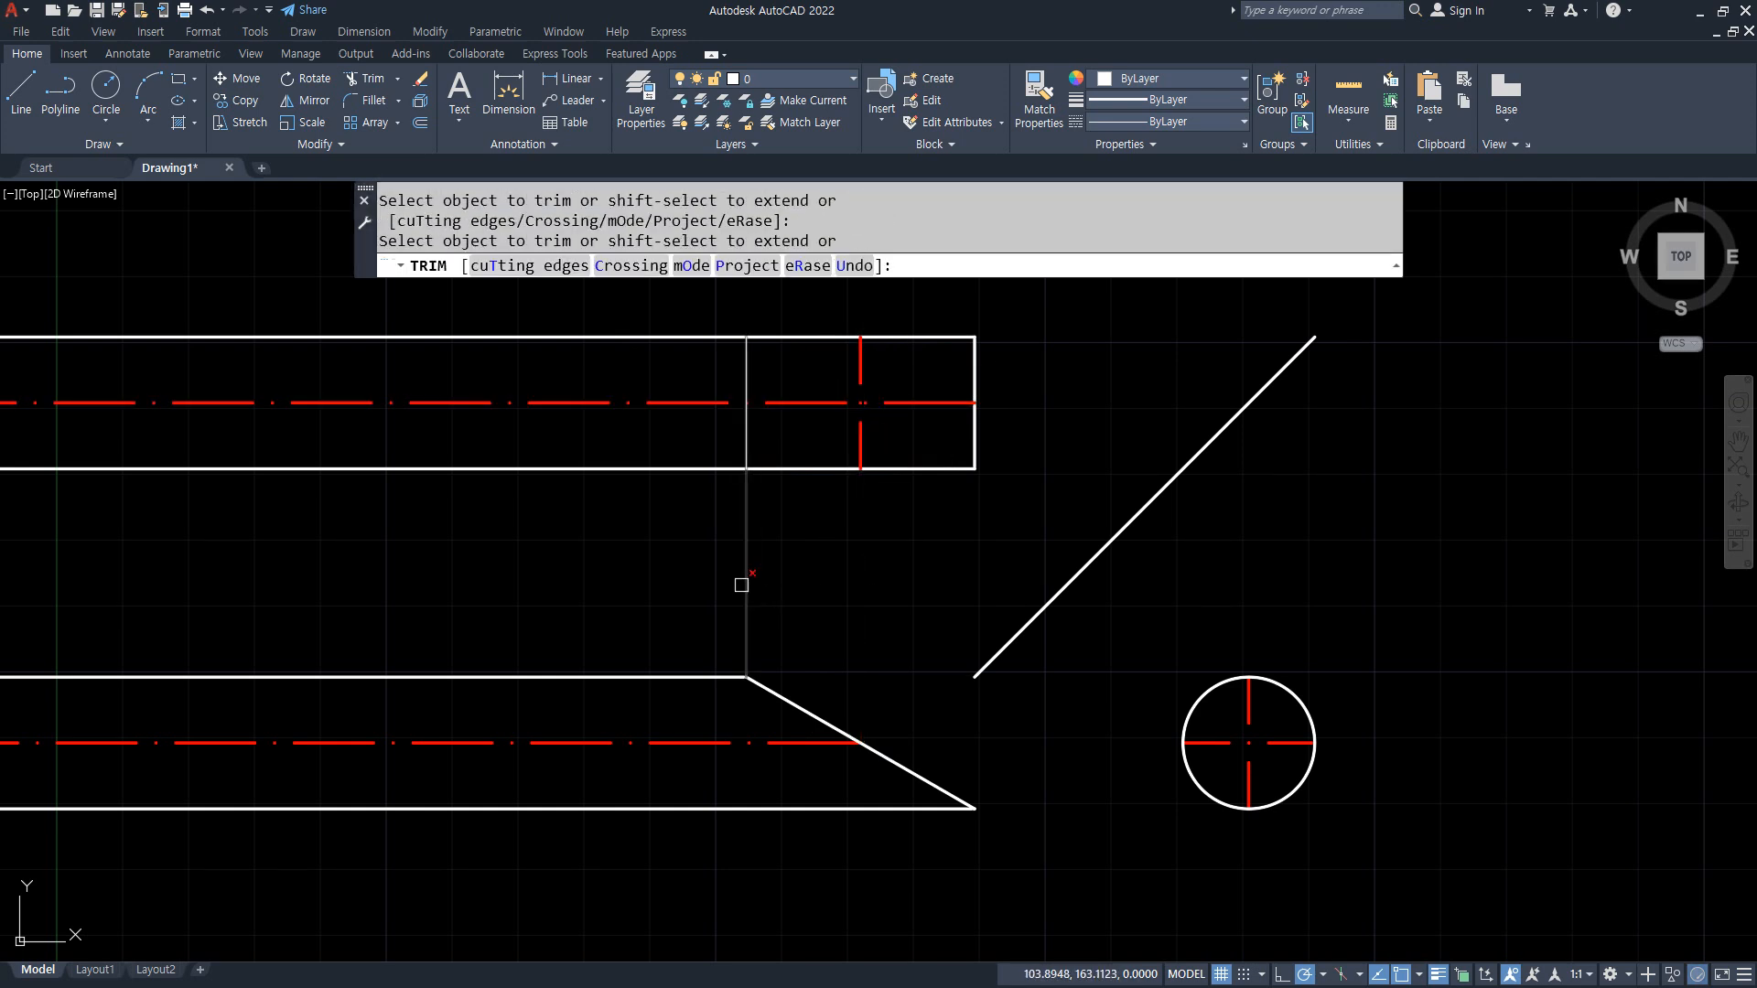
left_click(739, 584)
key("space")
Step: Draw an ellipse in the upper view from the vertical line's midpoint to the right edge's midpoint, tall enough to reach the top edge
mouse_move(896, 470)
left_mouse_down()
mouse_move(761, 422)
mouse_move(957, 331)
mouse_move(952, 448)
mouse_move(800, 449)
left_mouse_up()
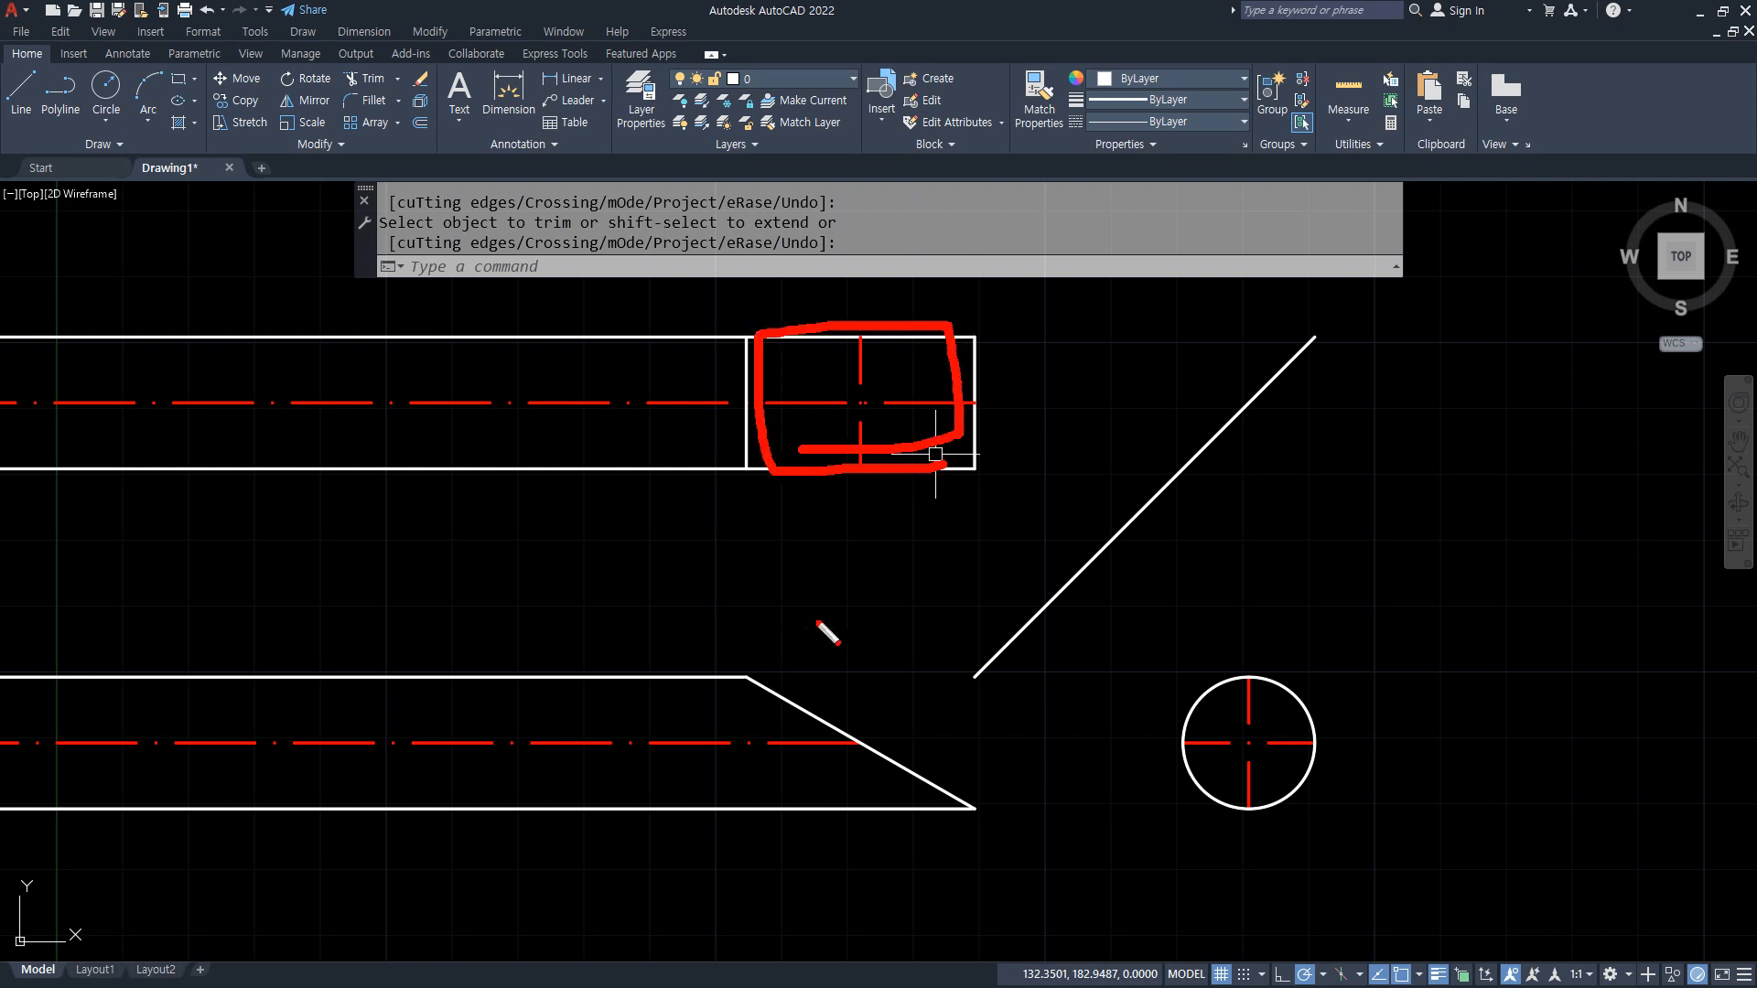
key("Escape")
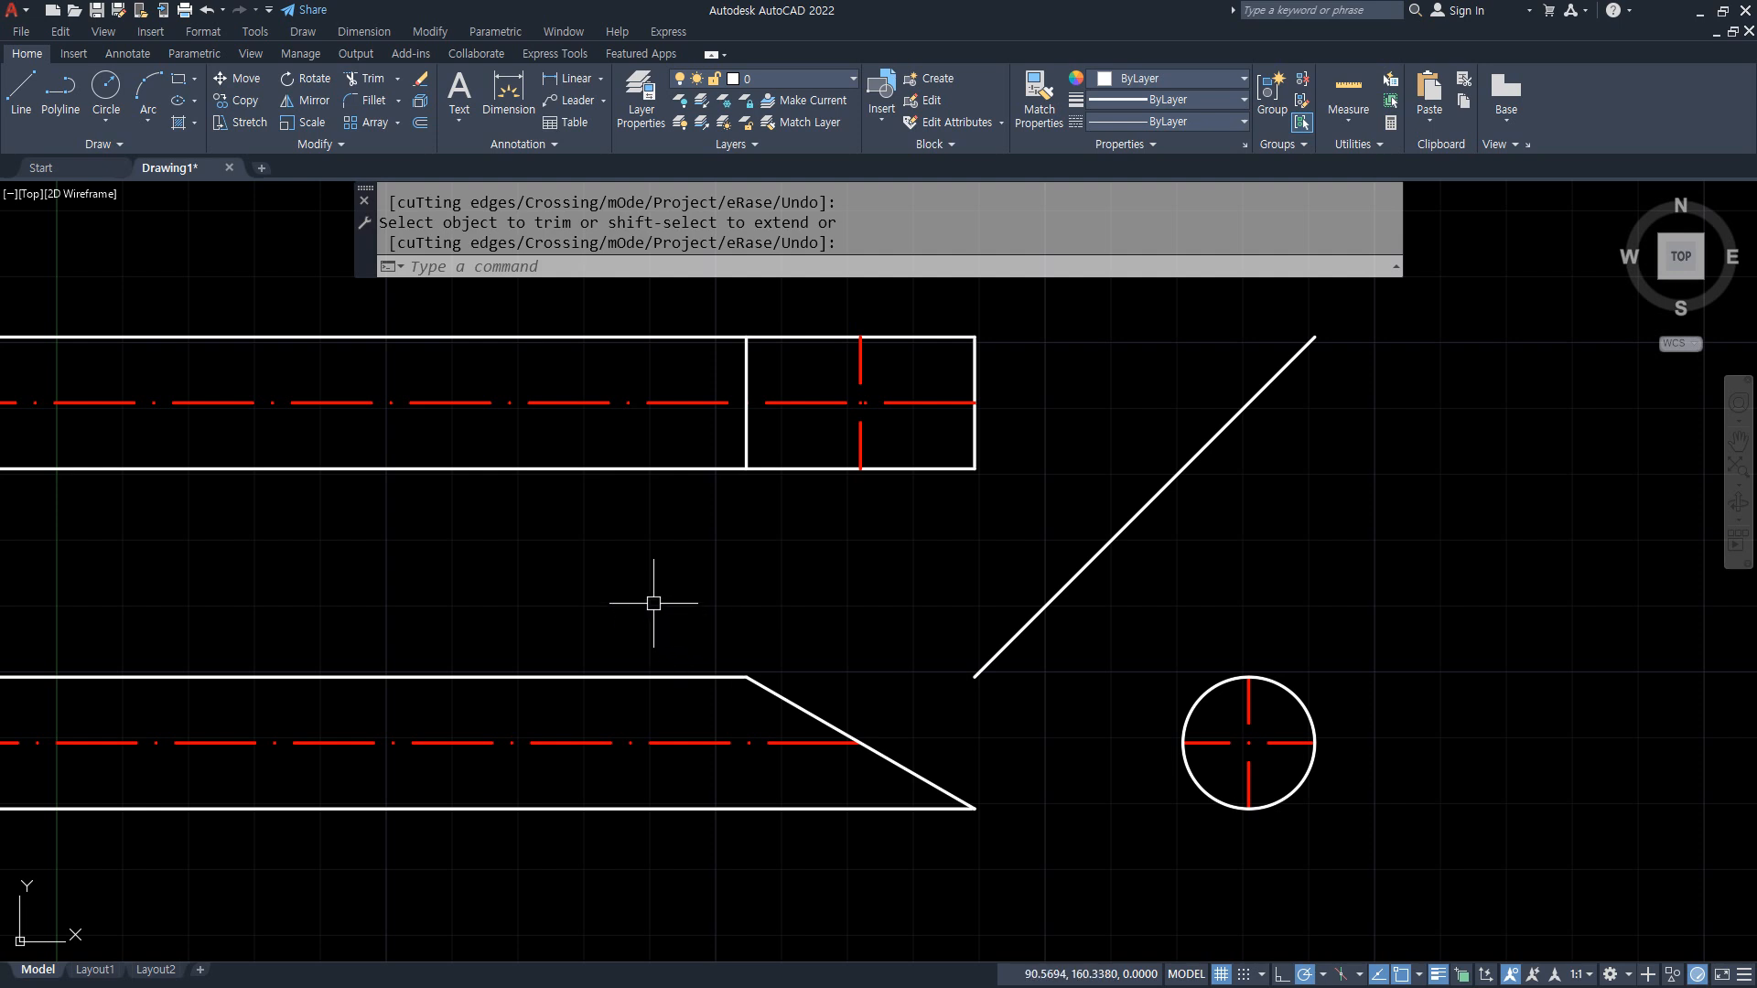
type("el")
key("Return")
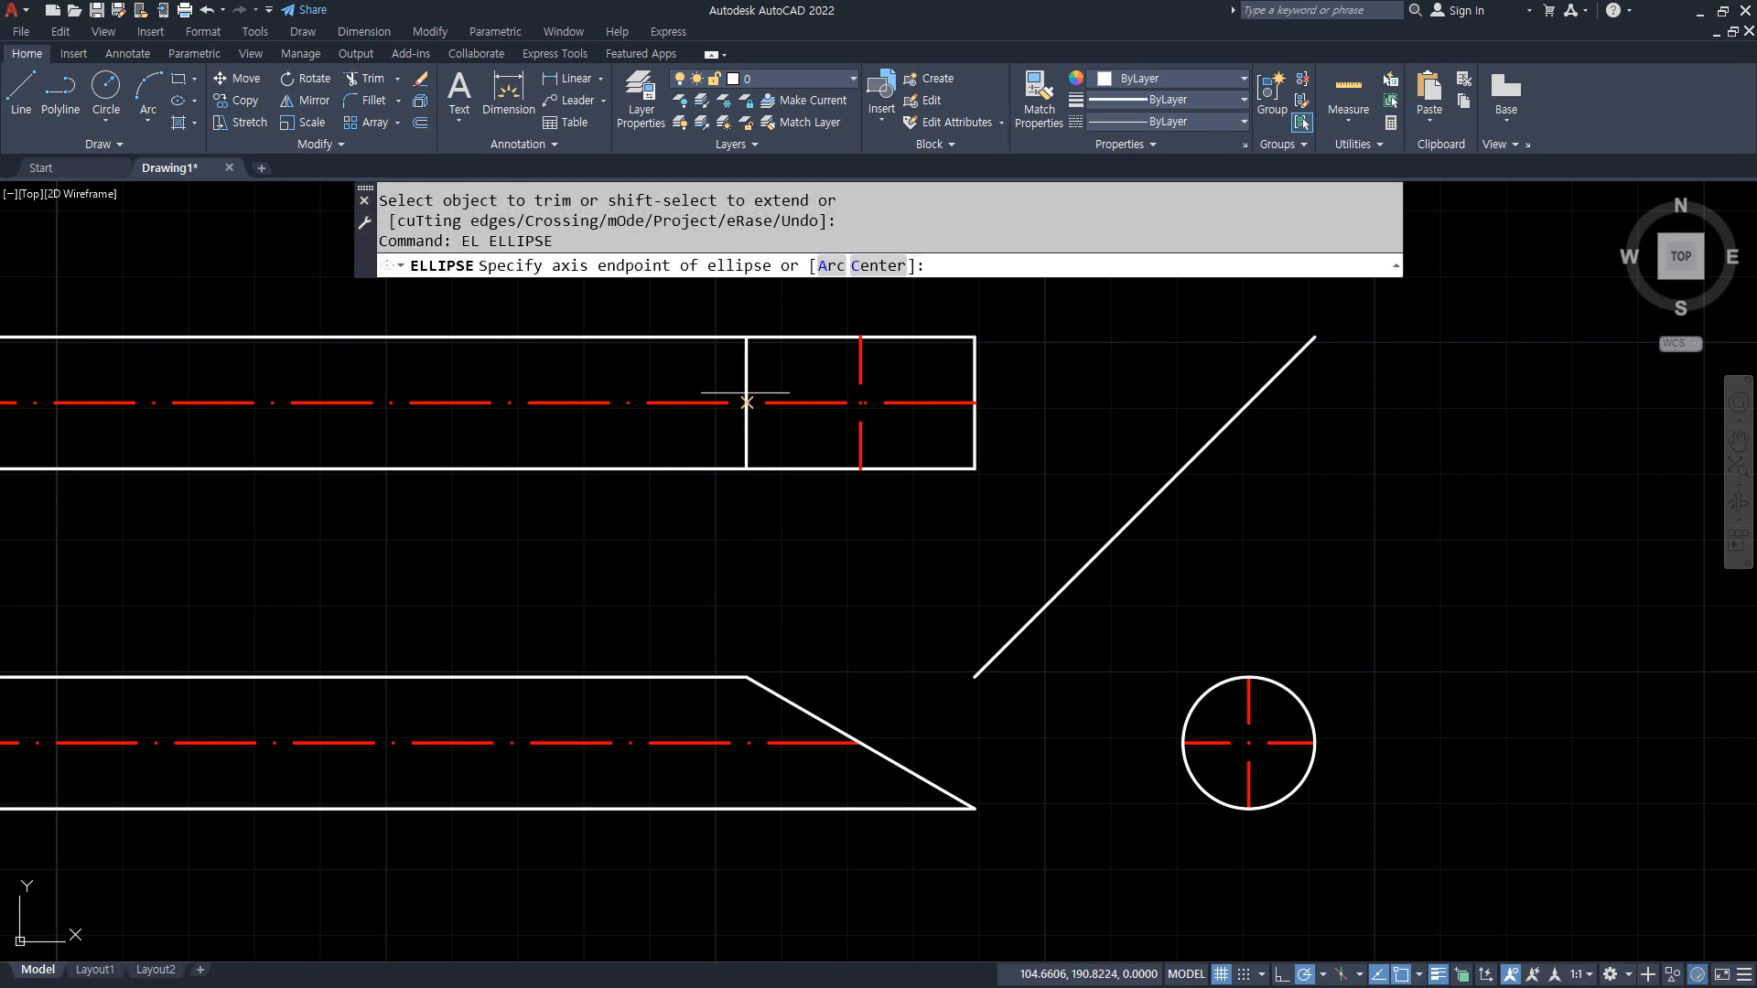
left_click(747, 402)
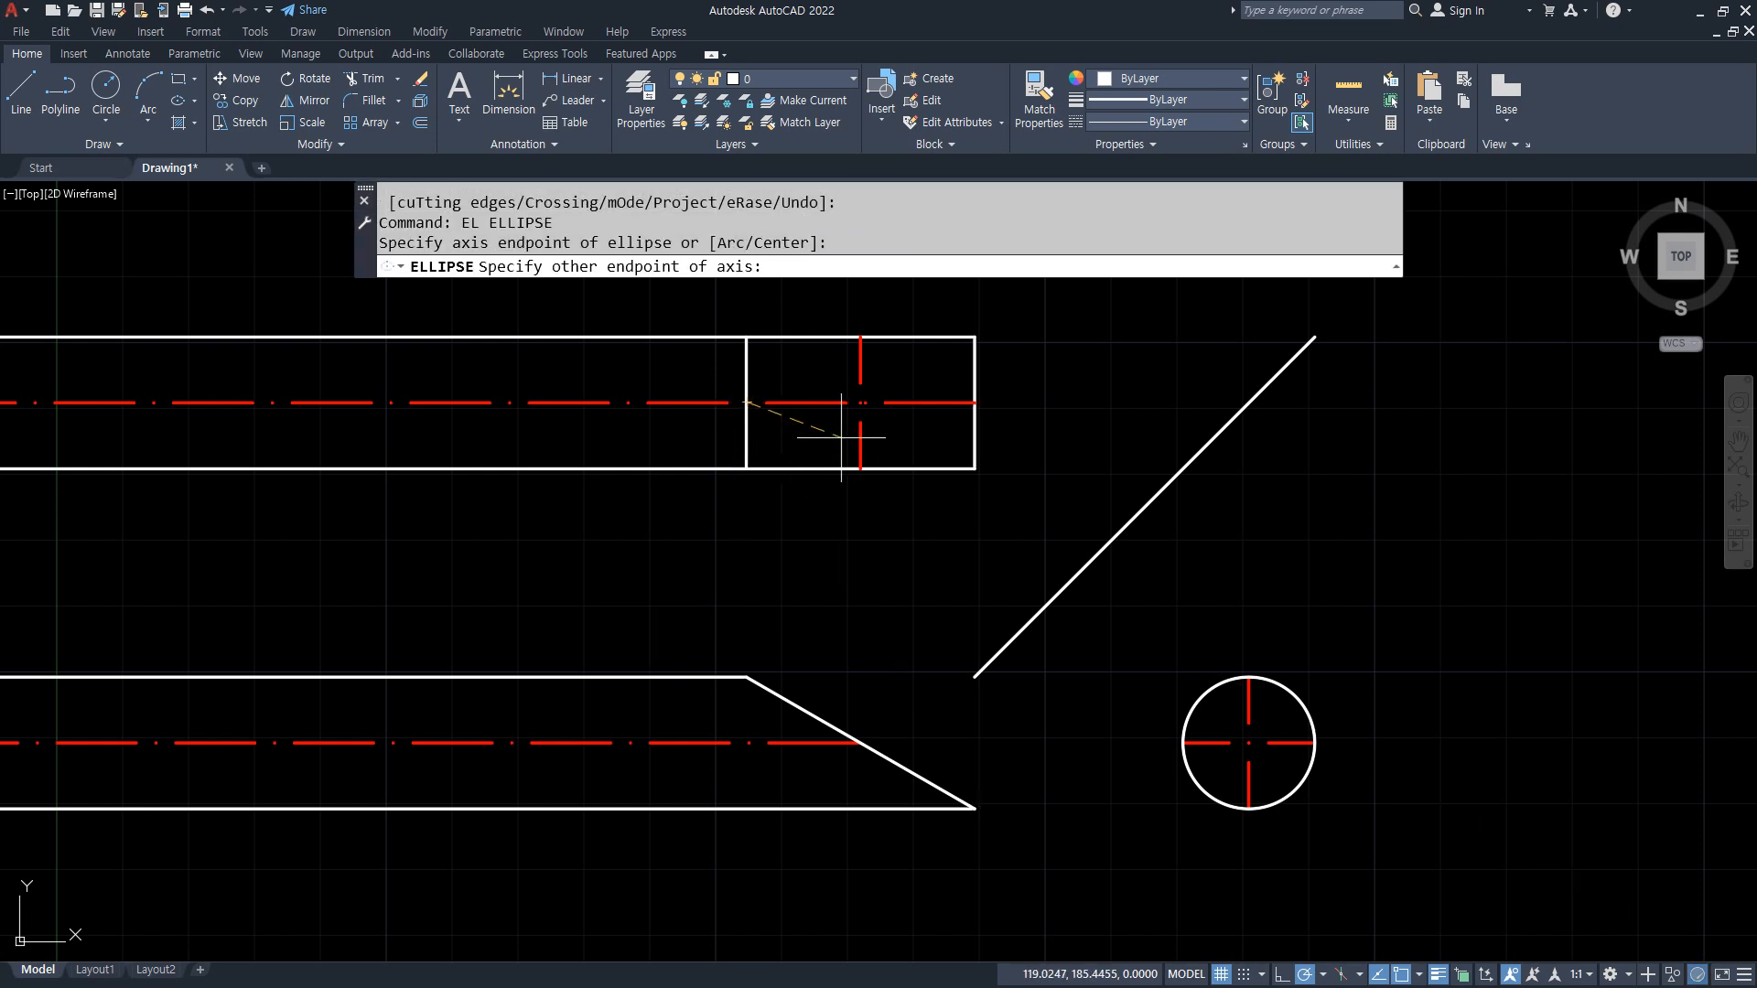
left_click(975, 403)
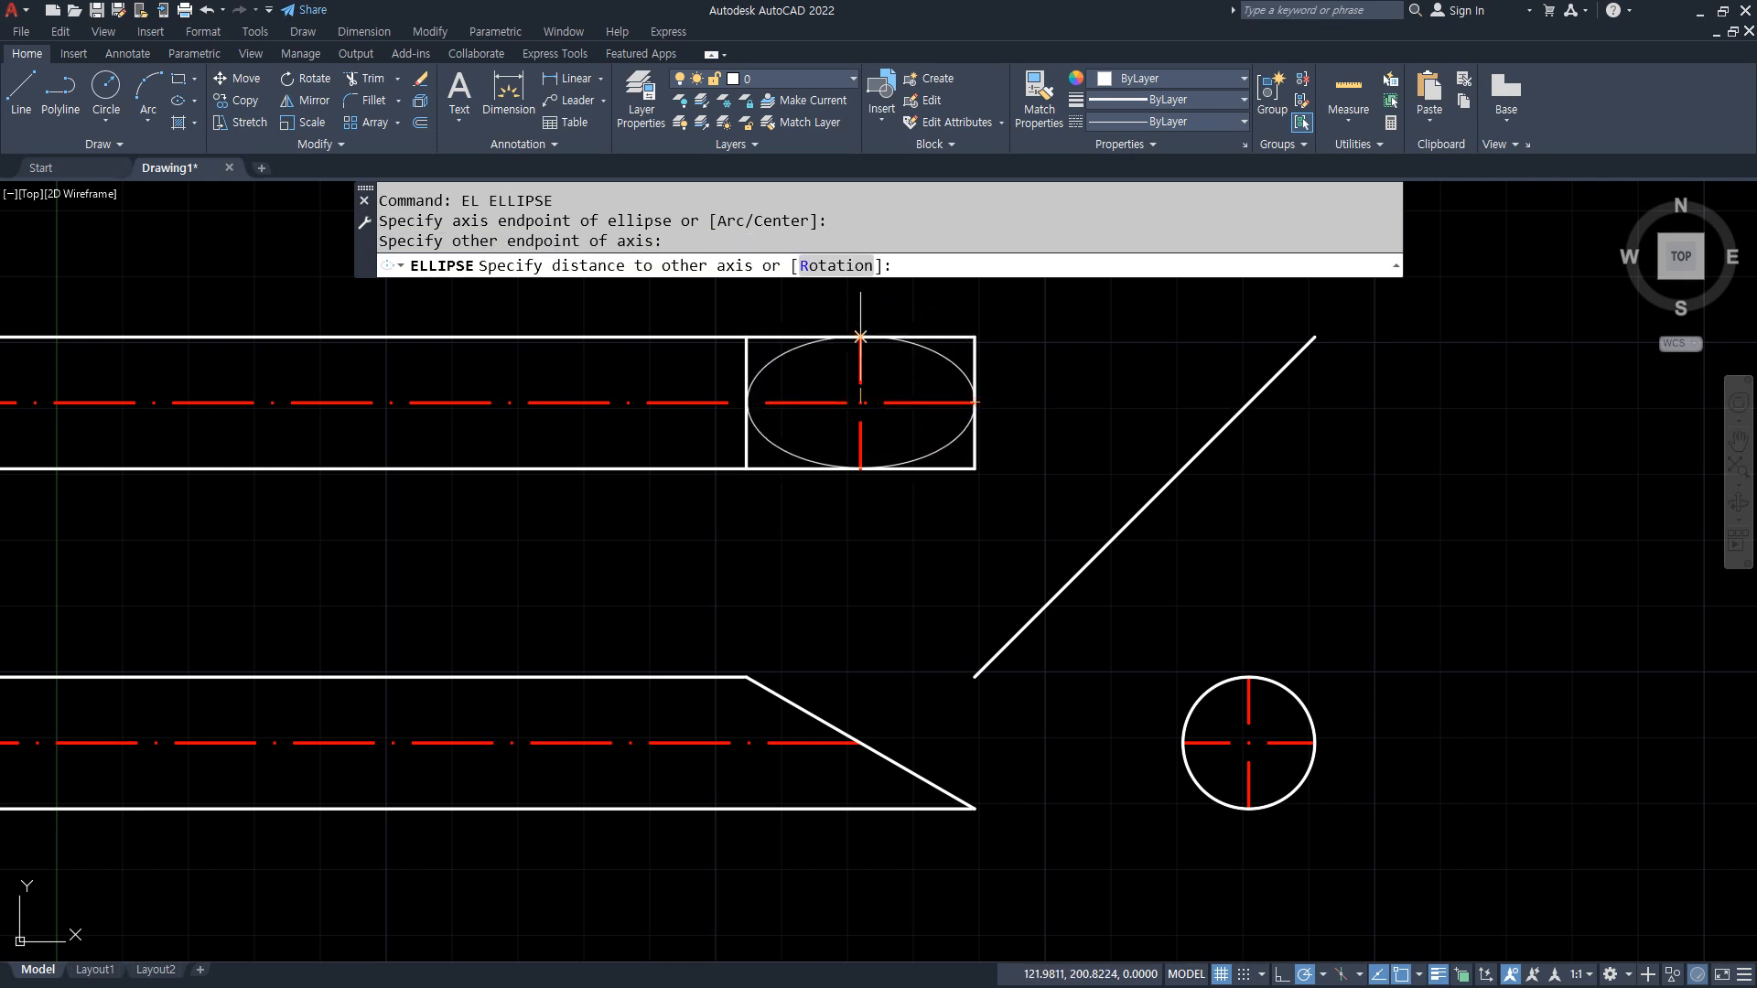
left_click(860, 338)
Step: Erase the vertical line touching the ellipse and trim the upper view's outer edges beyond the ellipse
left_click(746, 434)
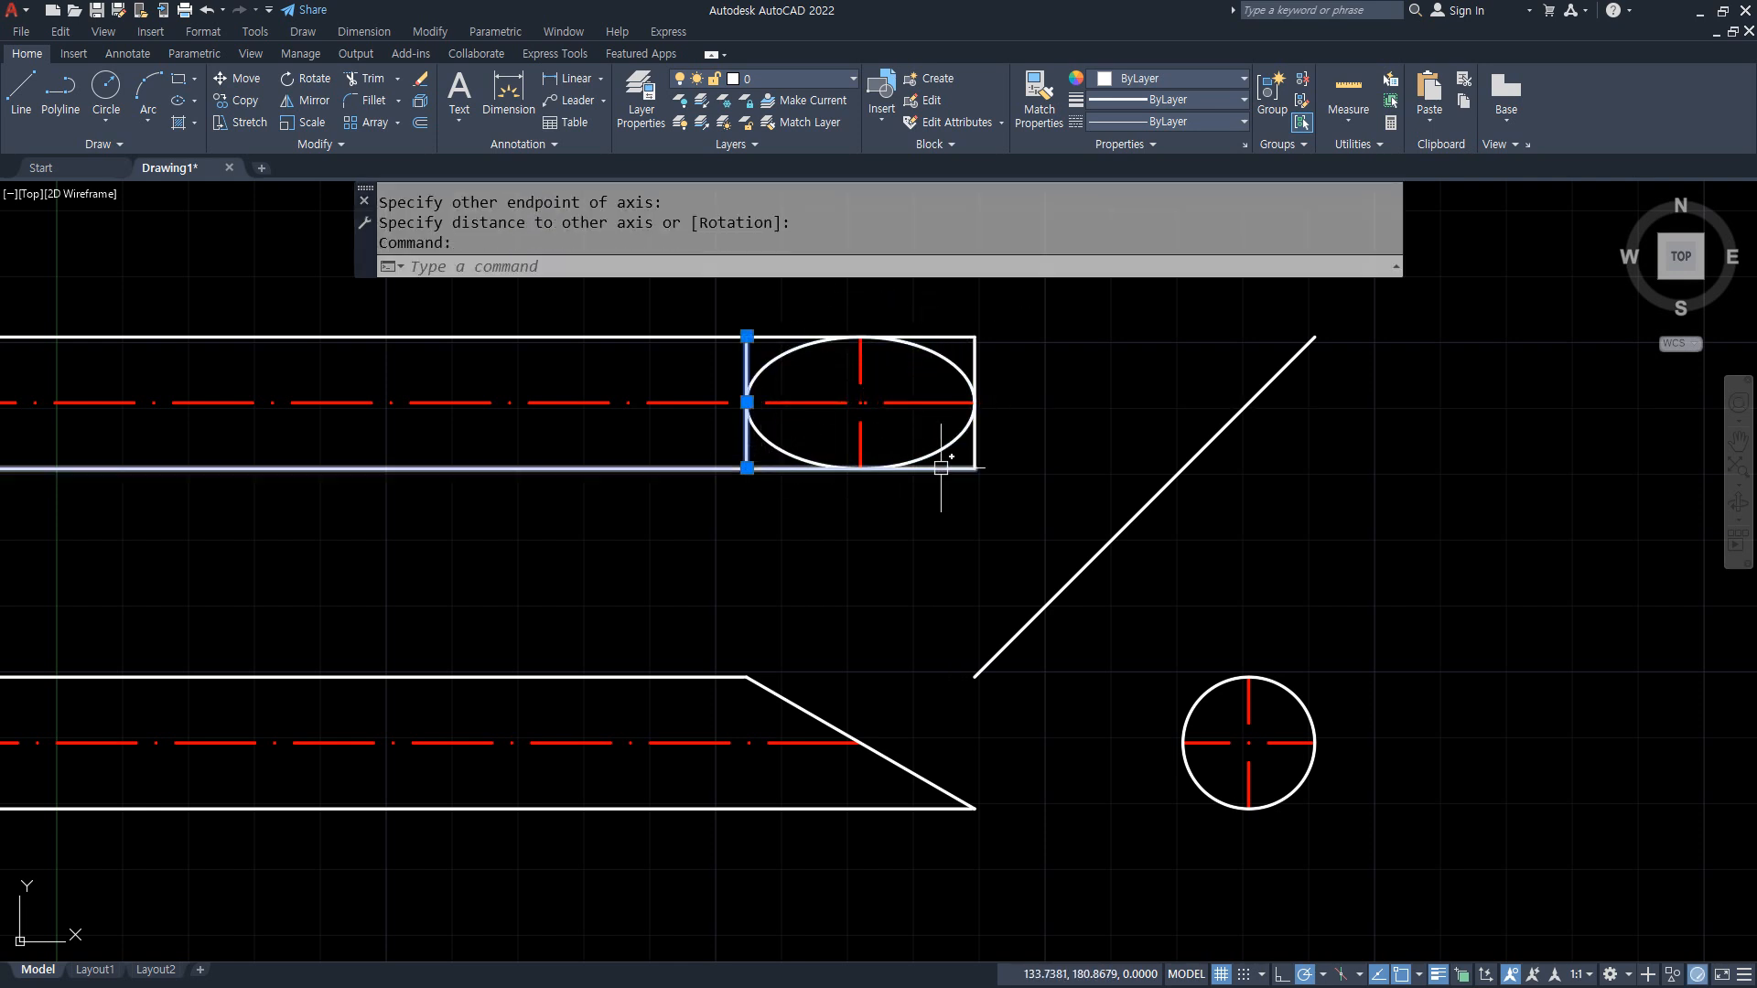
type("tr")
key("Return")
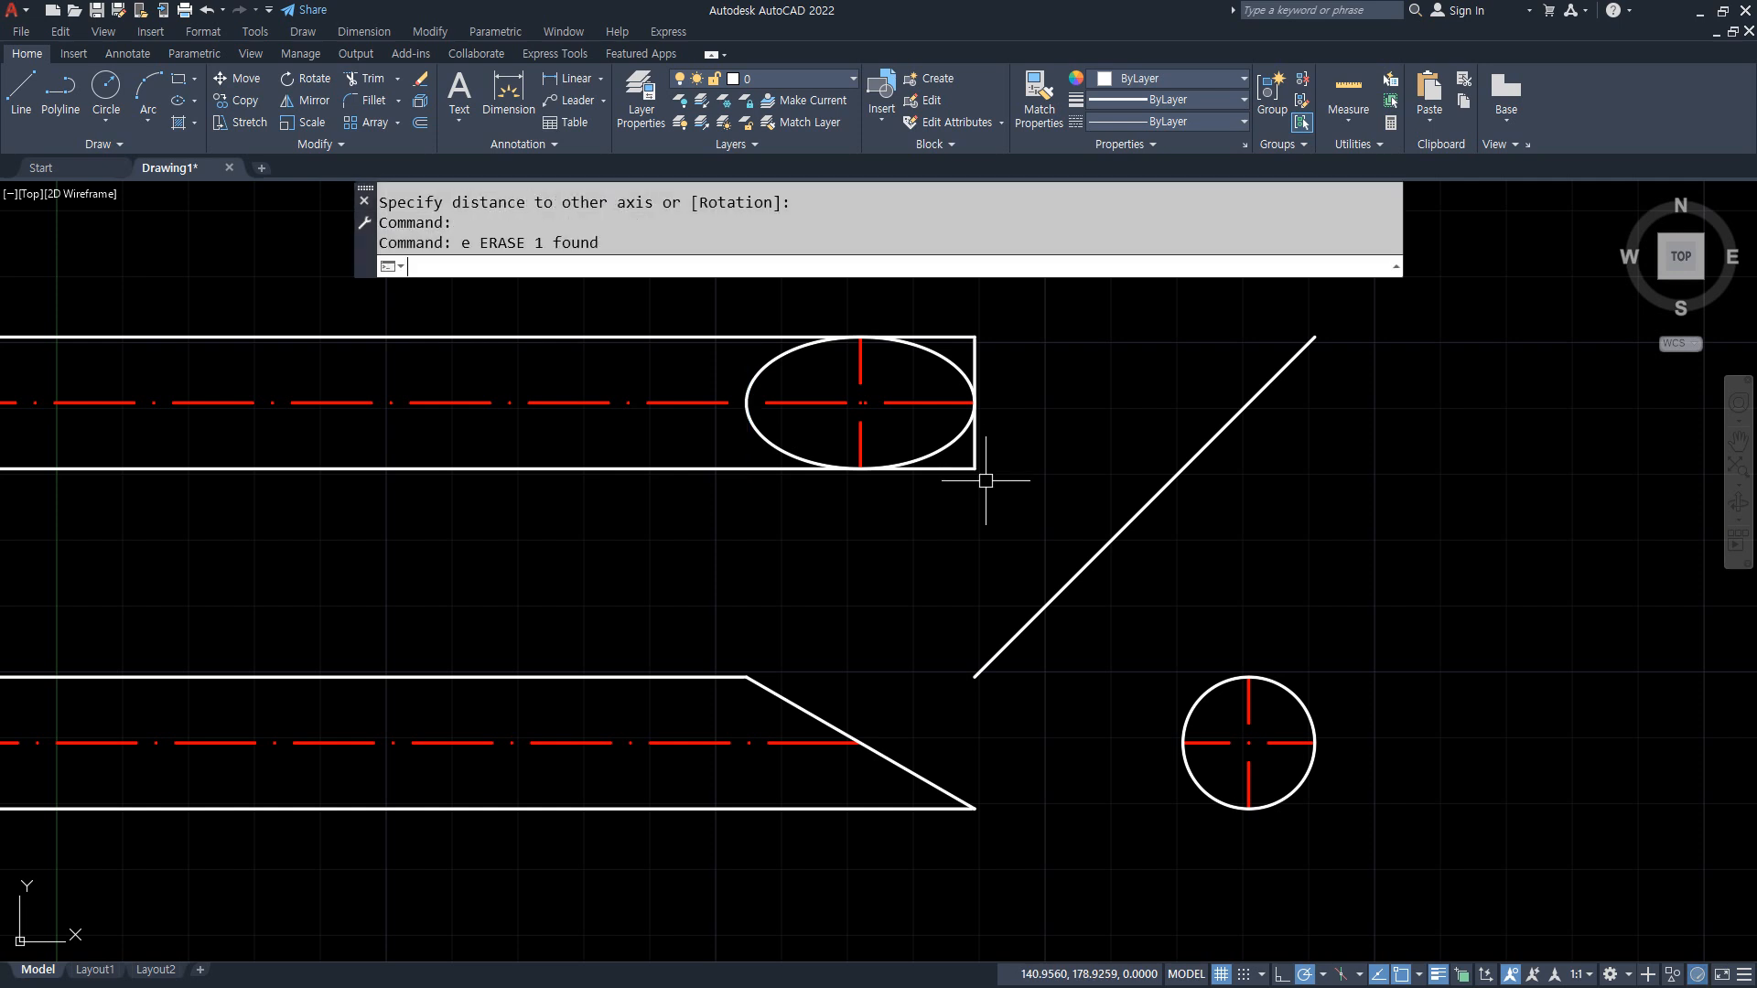
mouse_move(928, 478)
left_mouse_down()
mouse_move(1010, 438)
mouse_move(1012, 381)
mouse_move(924, 291)
left_mouse_up()
key("Return")
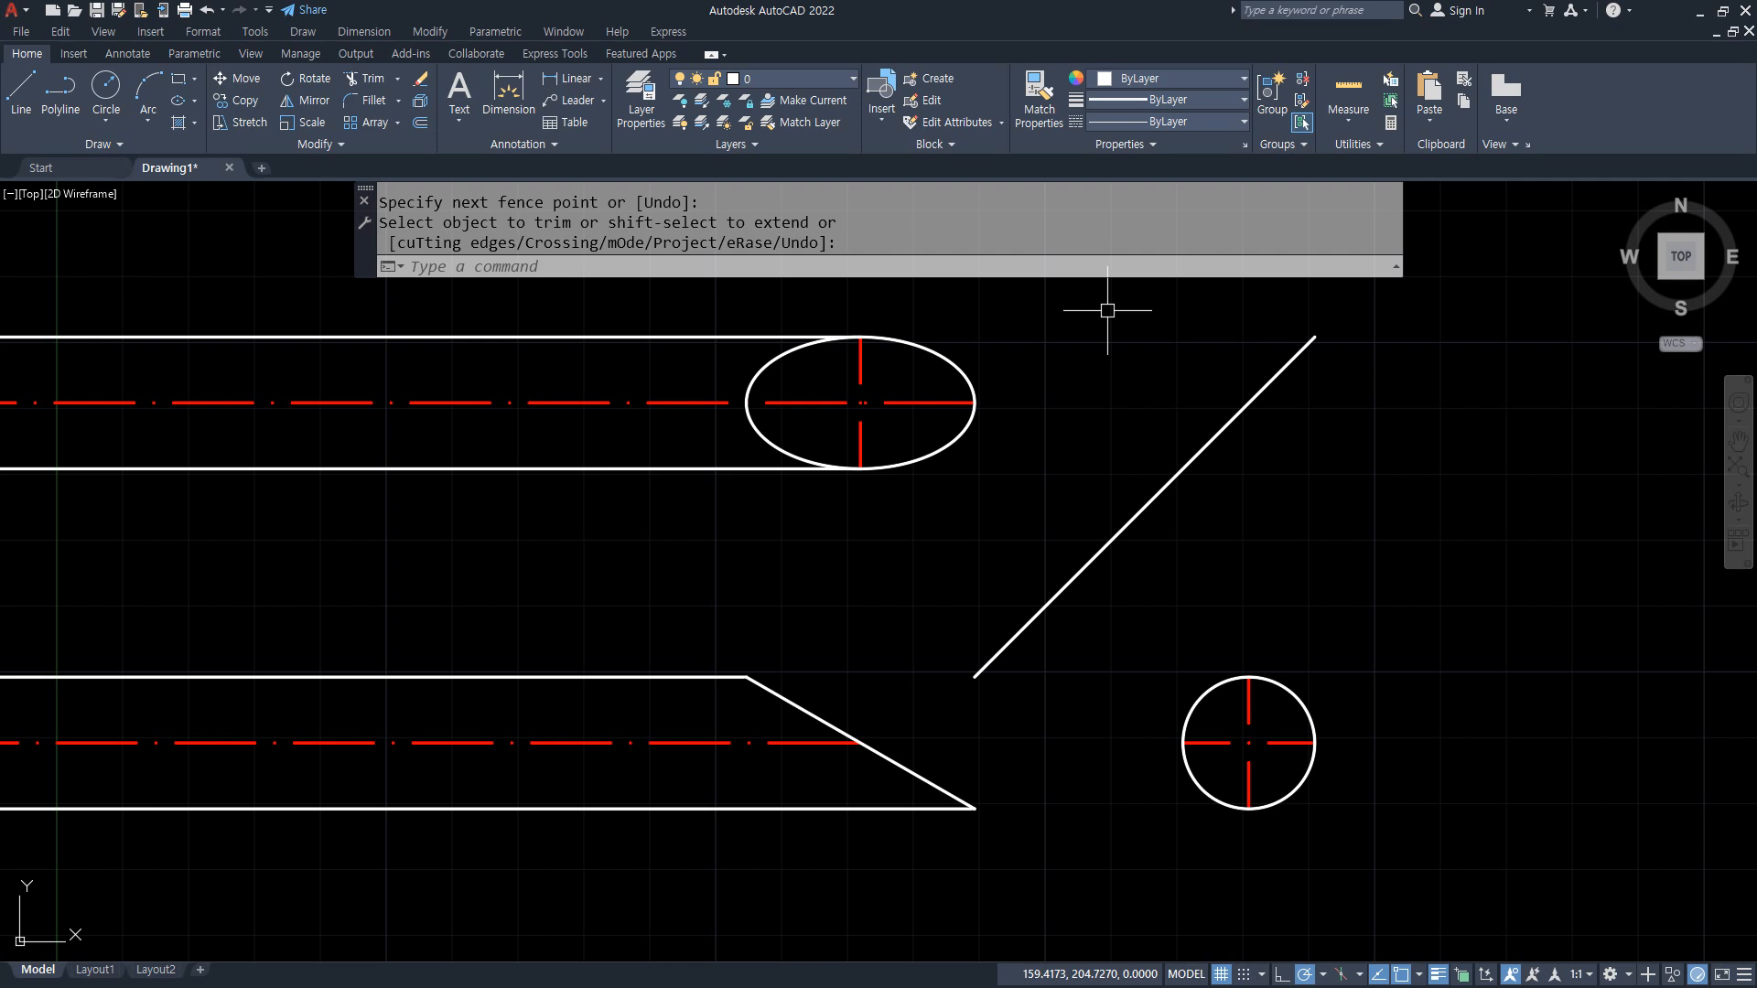
Step: Undo the last trim and erase around the ellipse and reapply both
key("Escape")
key("ctrl+z")
key("ctrl+z")
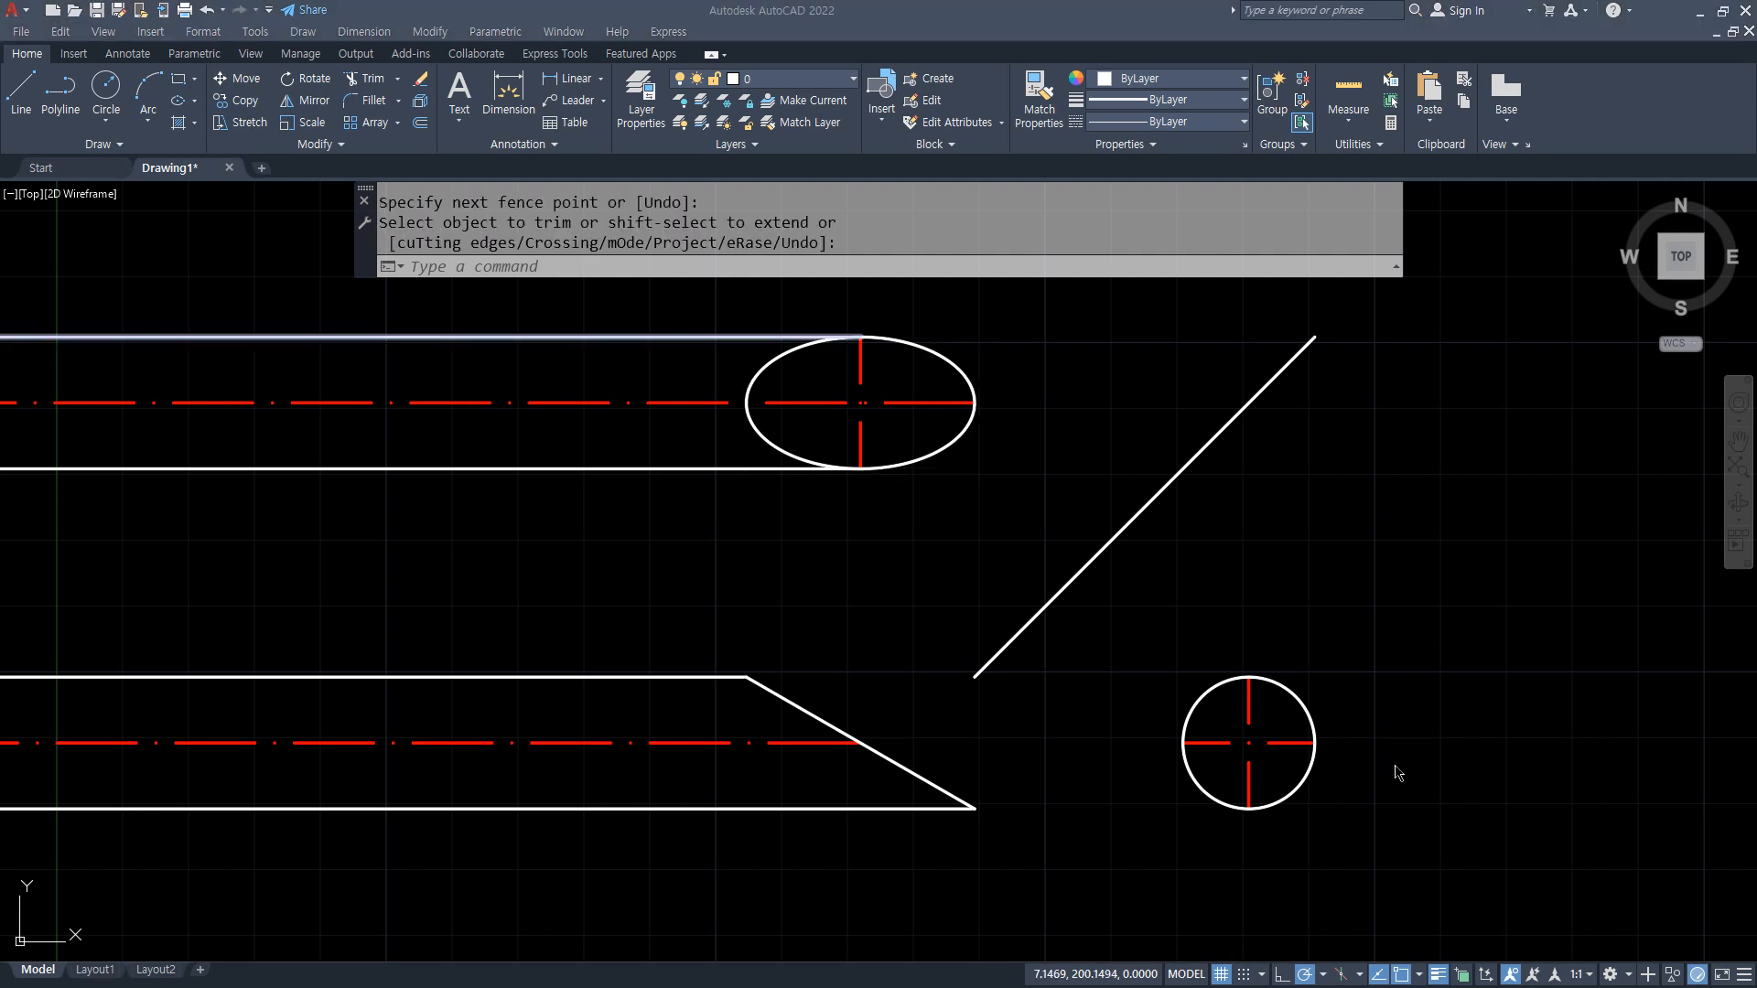
key("Return")
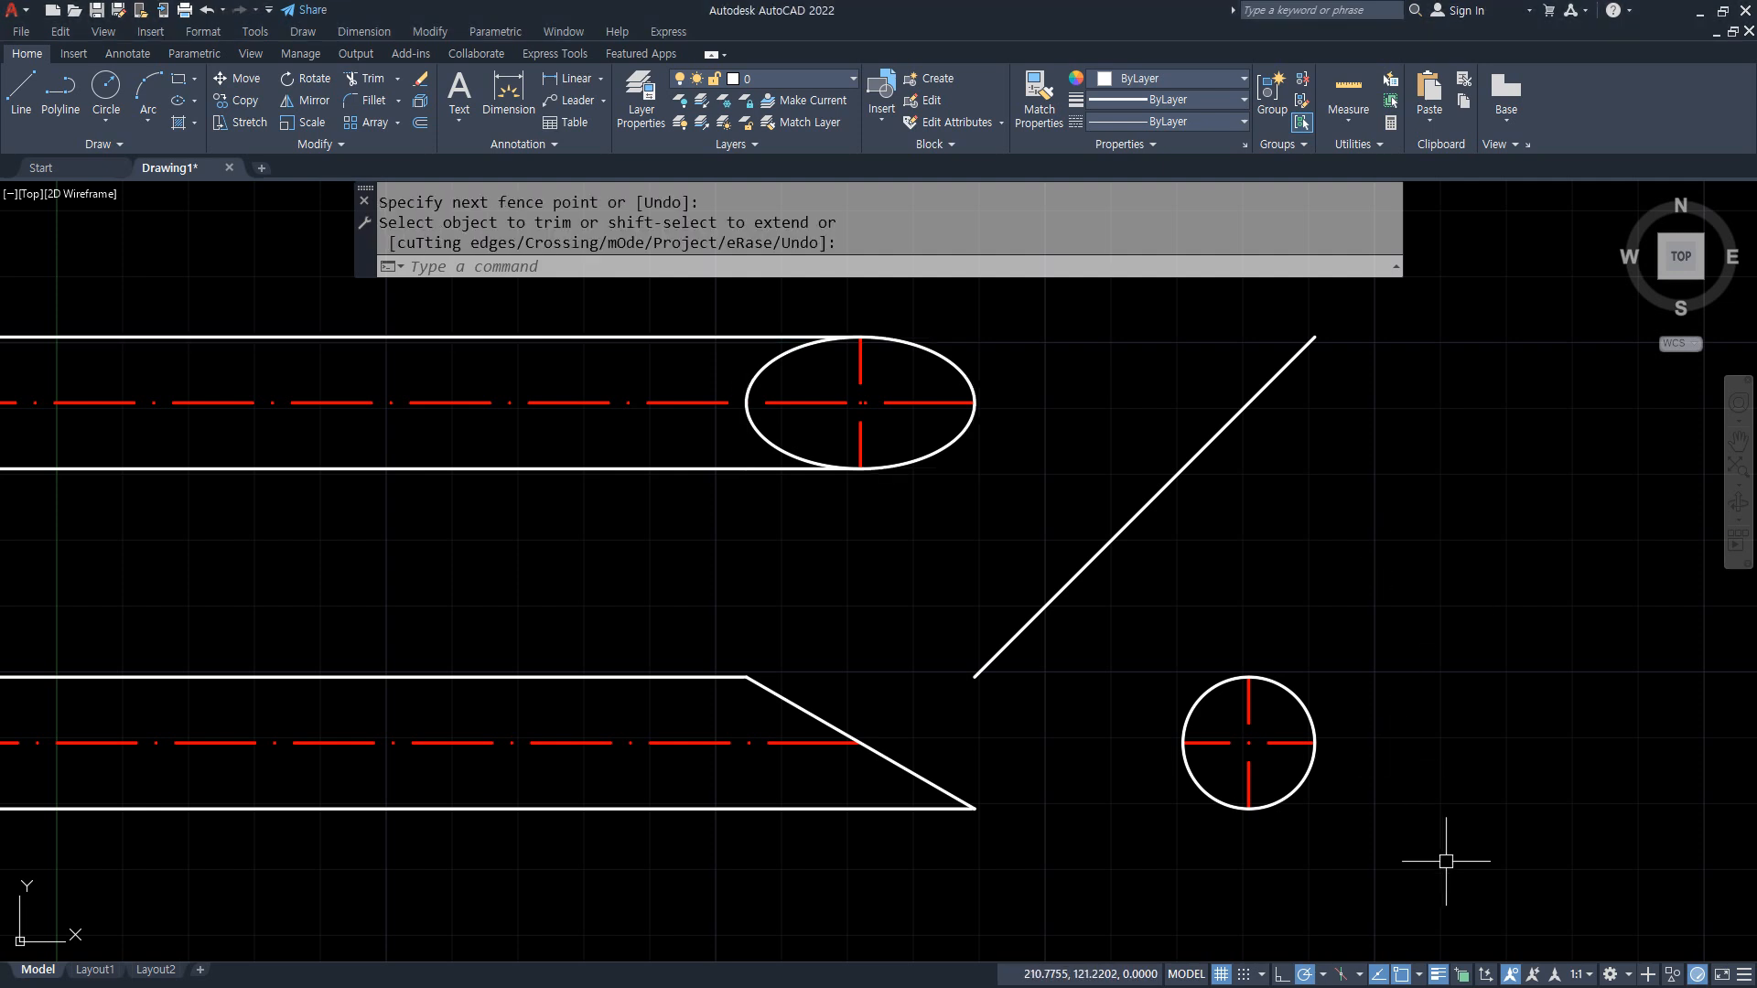
Step: Erase the three-view cylinder drawing with its 45-degree projection line and zoom to show all remaining objects
left_click(1446, 814)
left_click(577, 321)
type("e")
key("Return")
type("z")
key("Return")
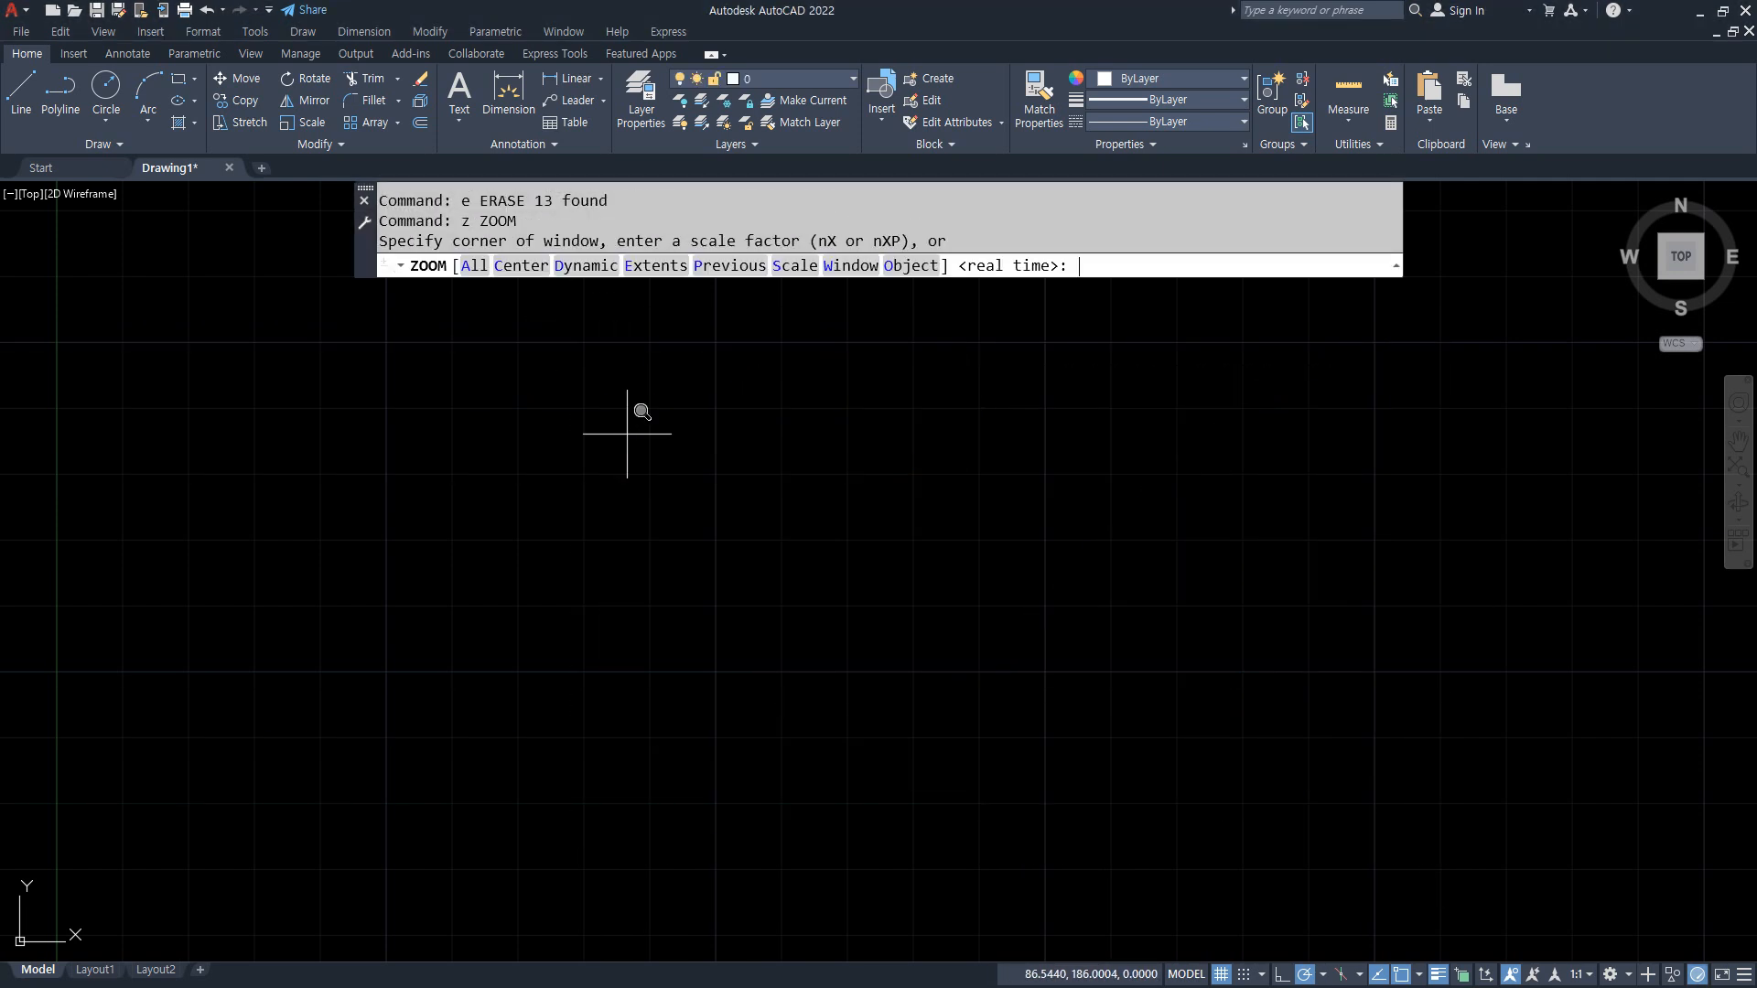
type("a")
key("Return")
Step: Erase the two leftover short vertical lines and zoom to show the whole empty drawing area
left_click(1155, 830)
left_click(702, 551)
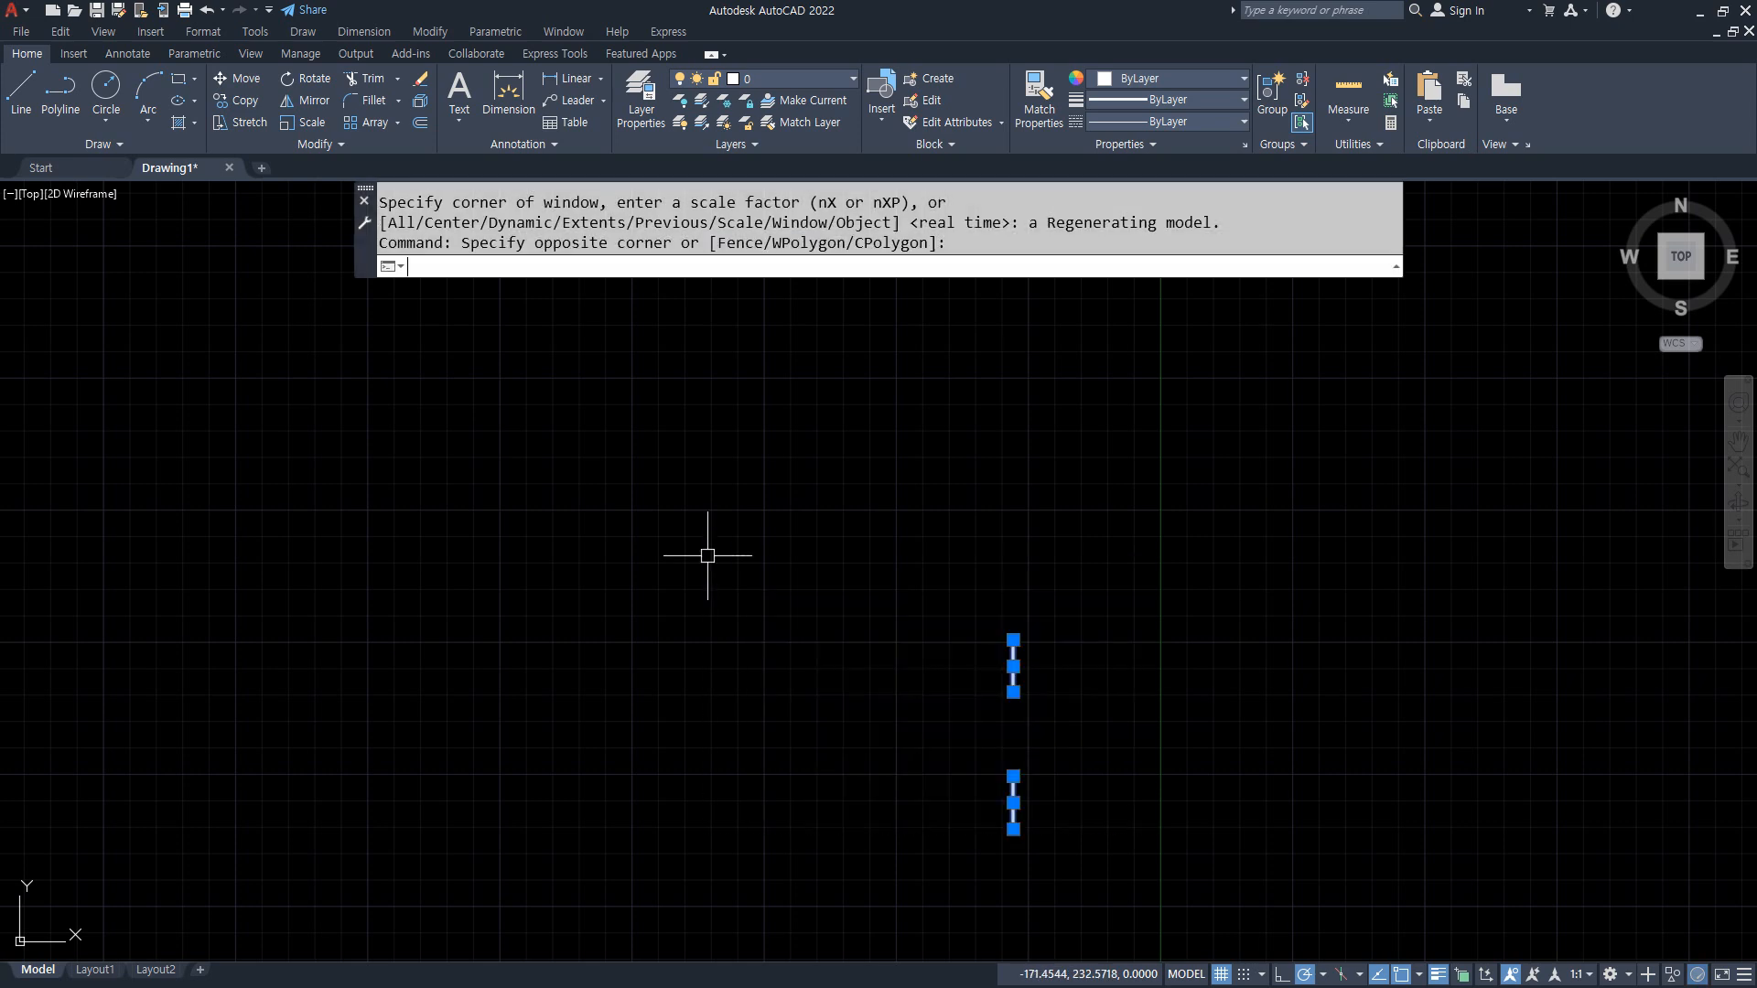
key("e")
key("Return")
type("z")
key("Return")
type("a")
Step: Draw three construction lines through one common point: one horizontal, one vertical and one at 120 degrees
key("Return")
type("xl")
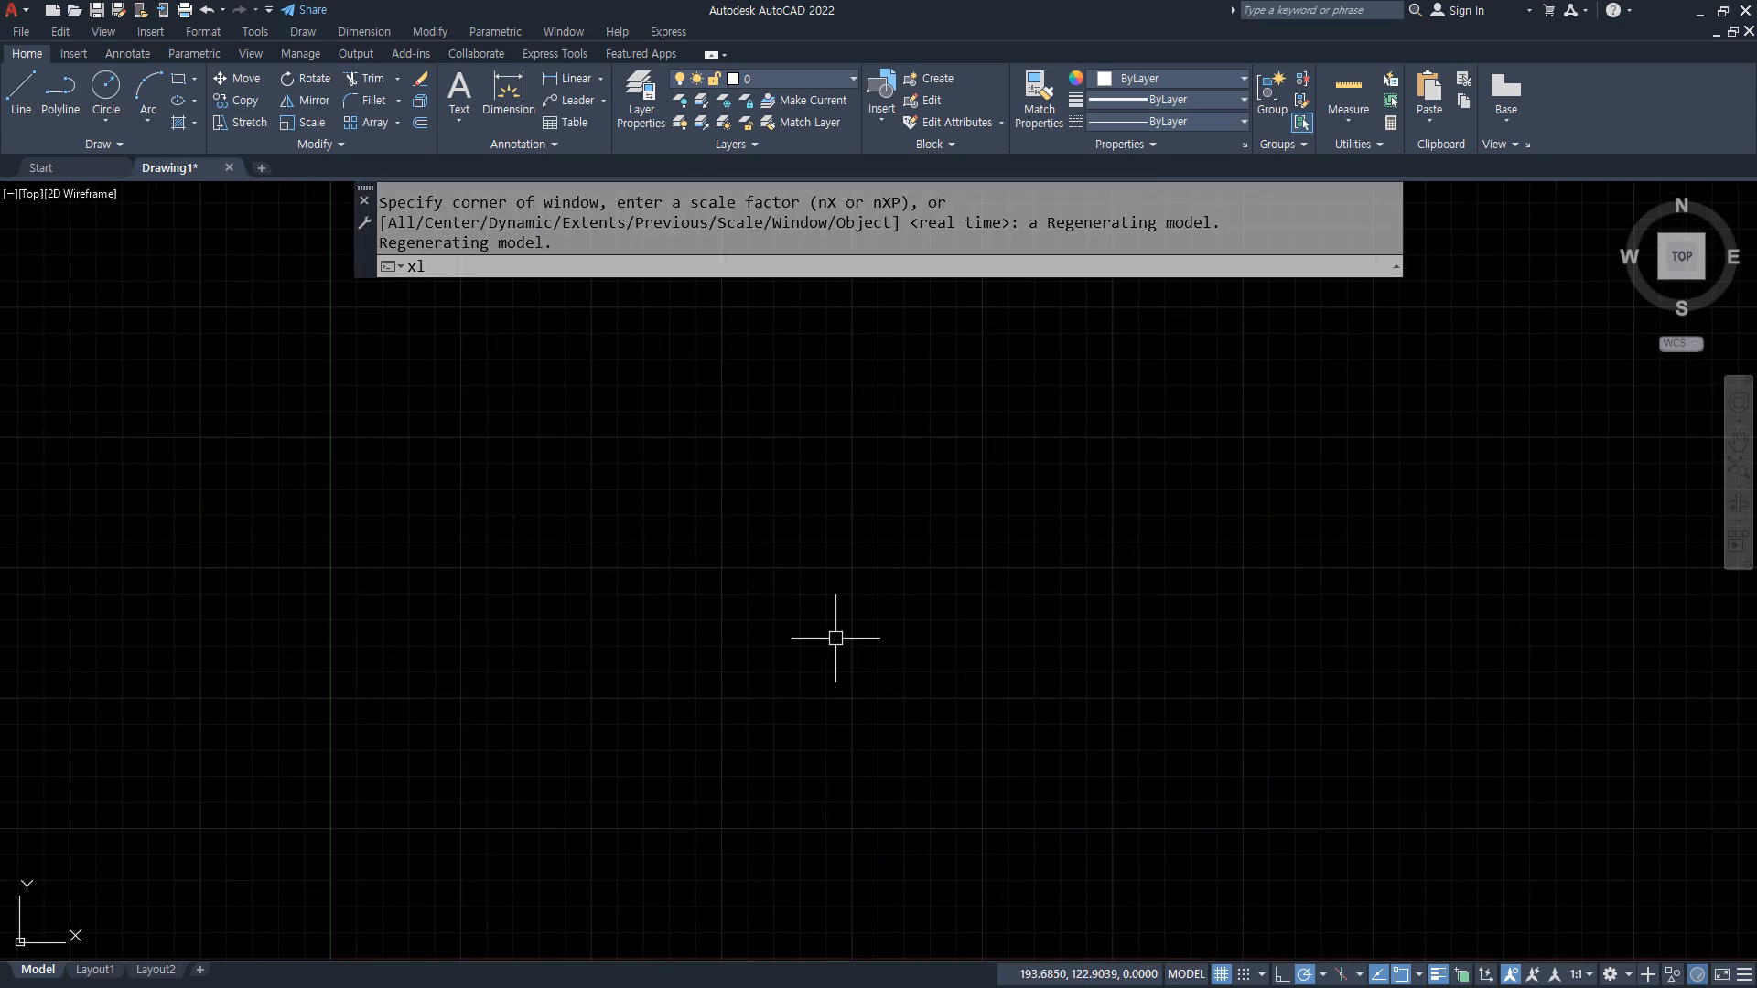
key("Return")
left_click(828, 681)
left_click(890, 682)
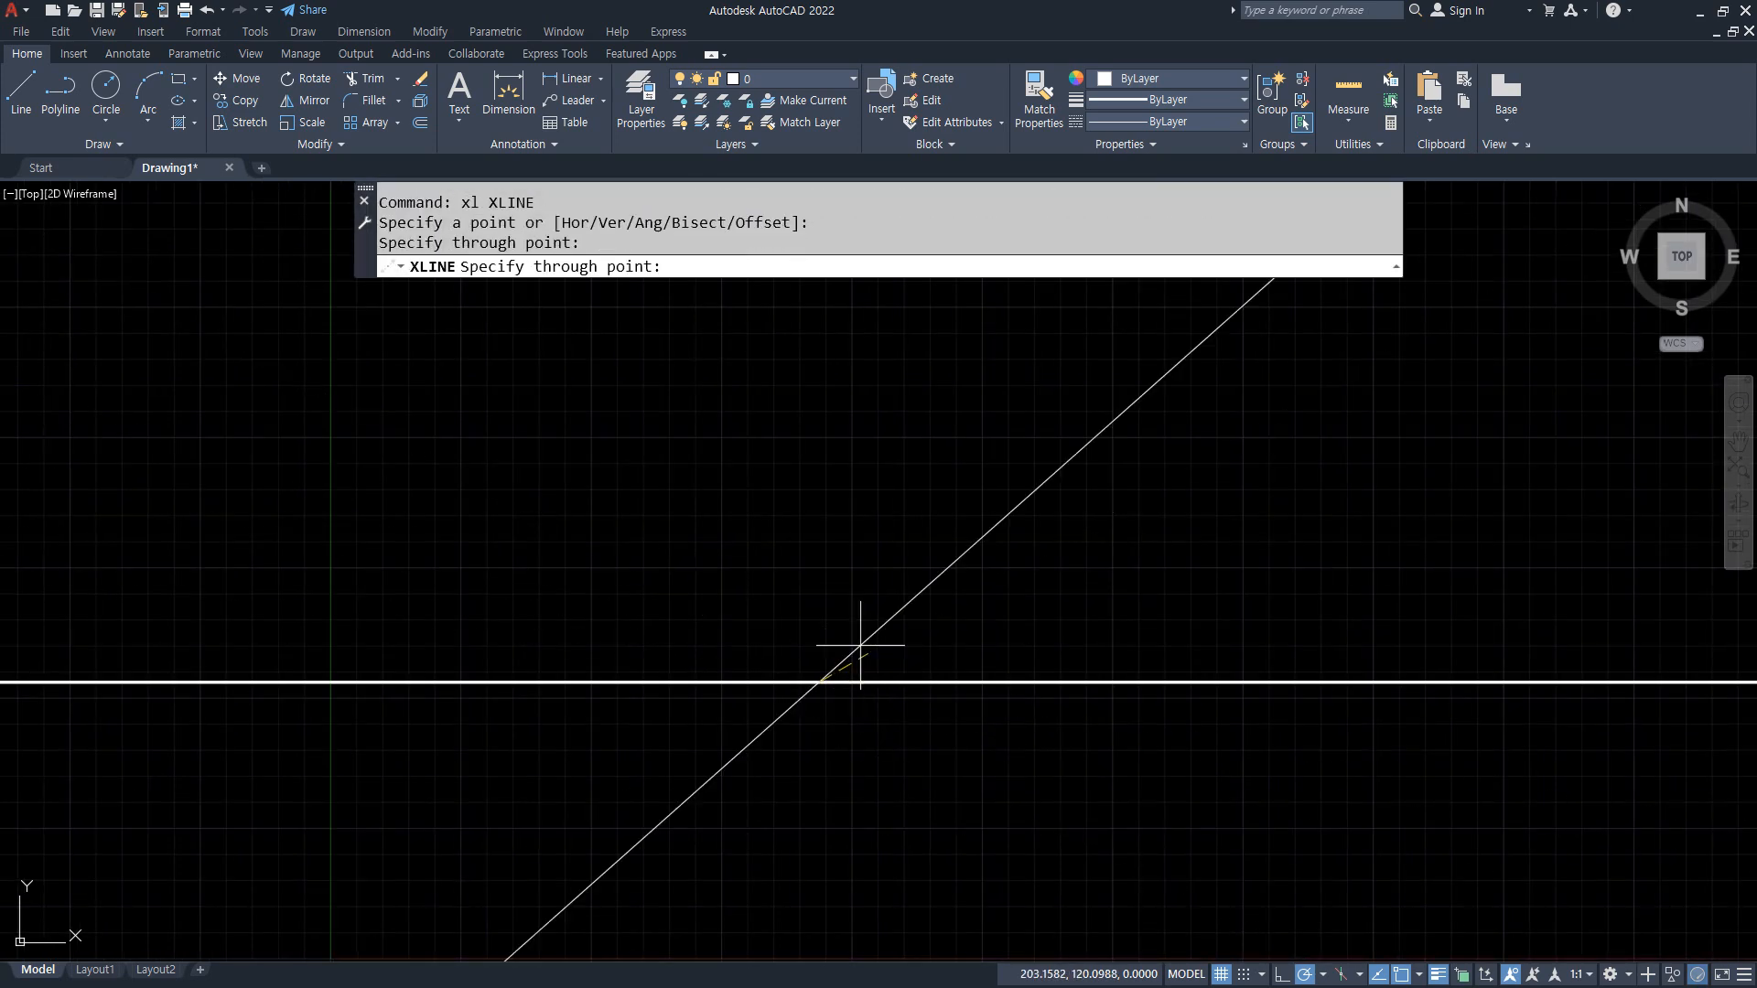
left_click(815, 628)
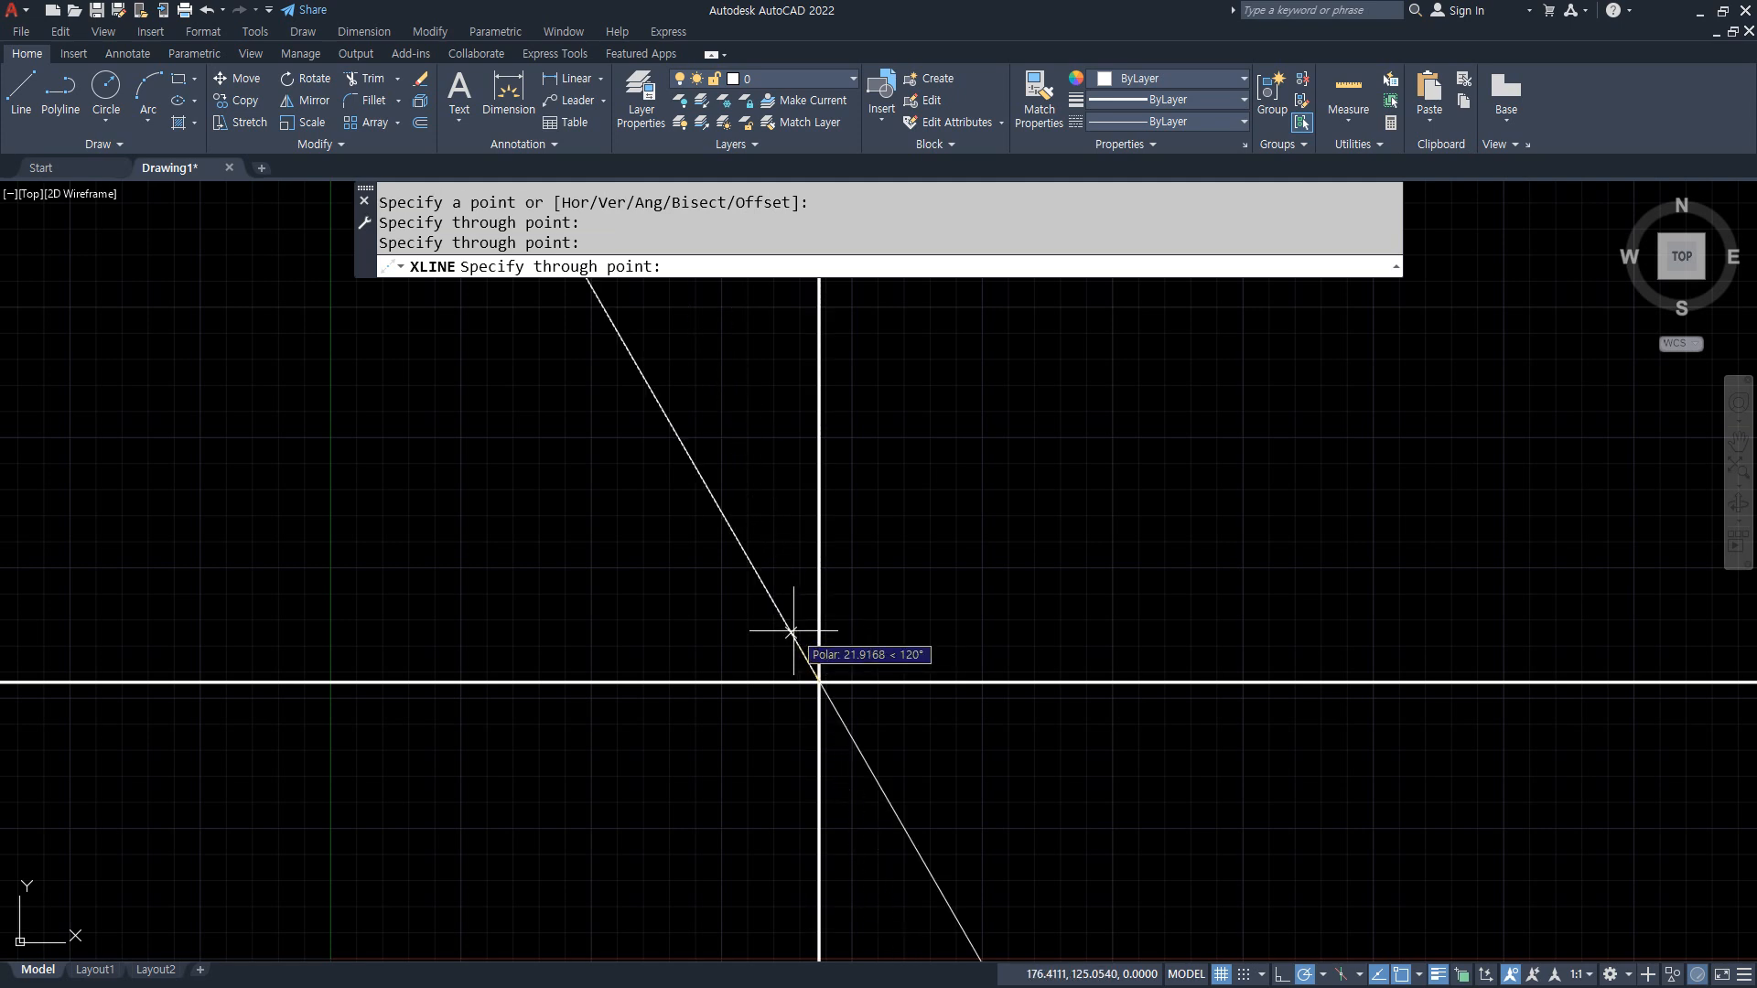
left_click(792, 631)
key("Return")
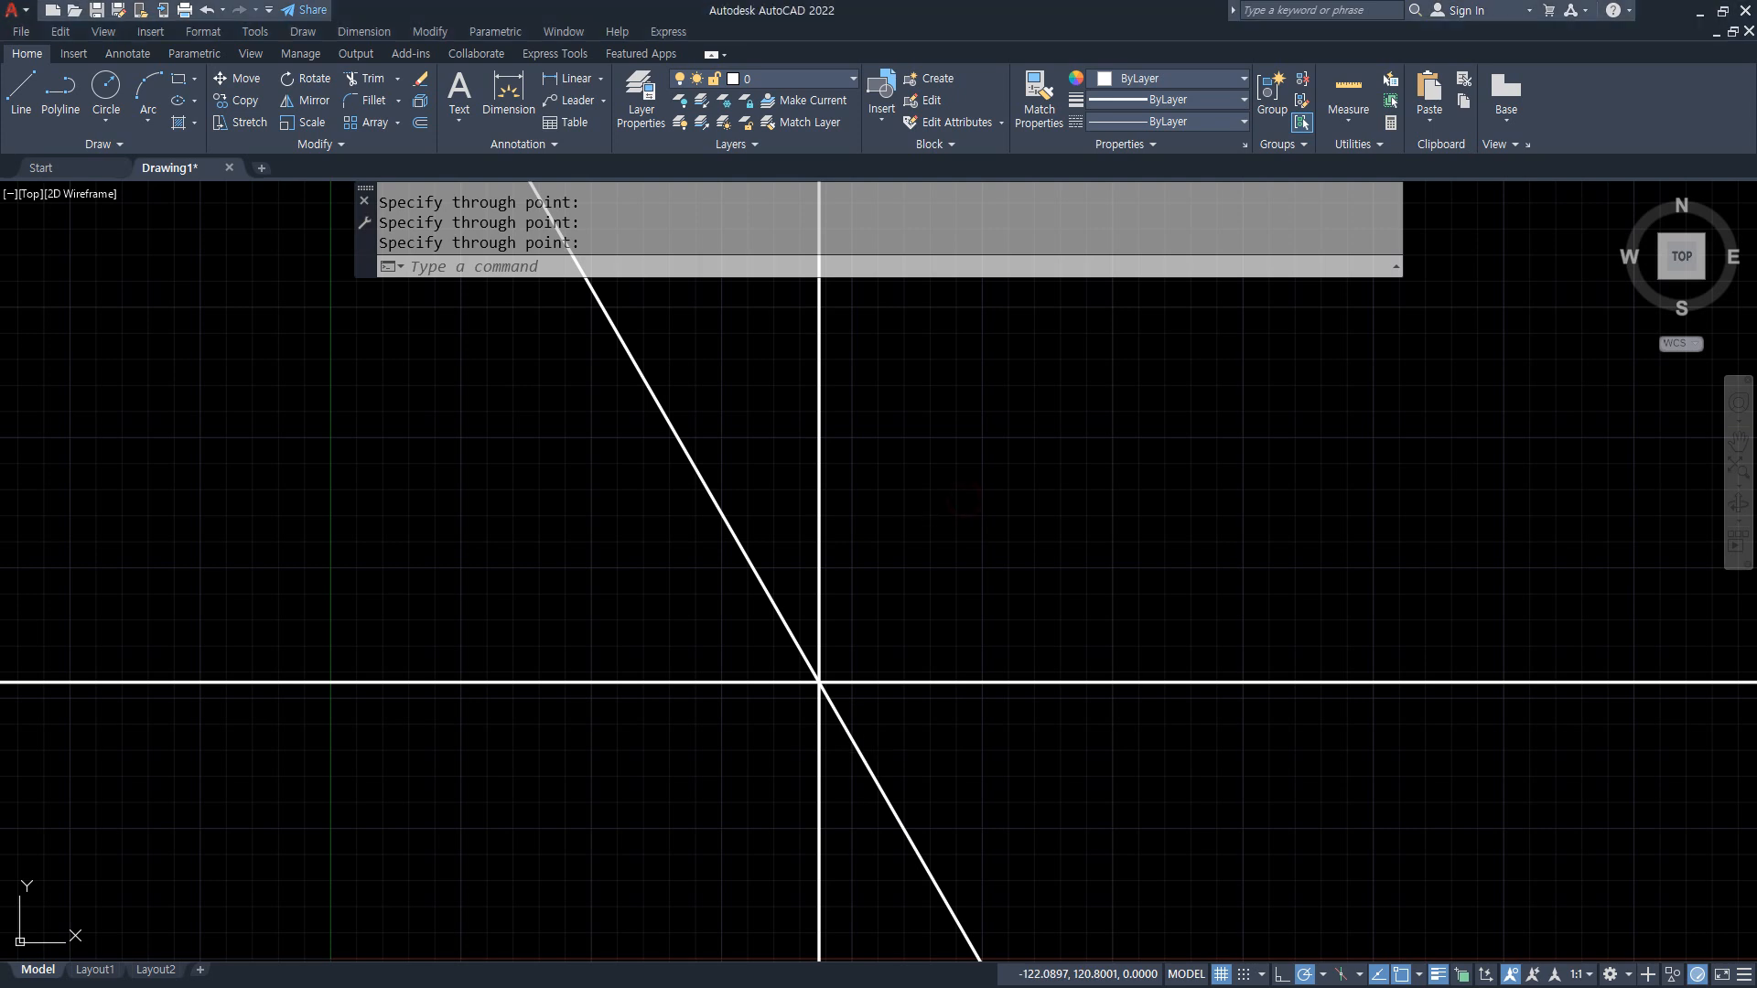
Step: Draw a circle of radius 50 centered on the construction lines' intersection
type("c")
key("Return")
left_click(819, 681)
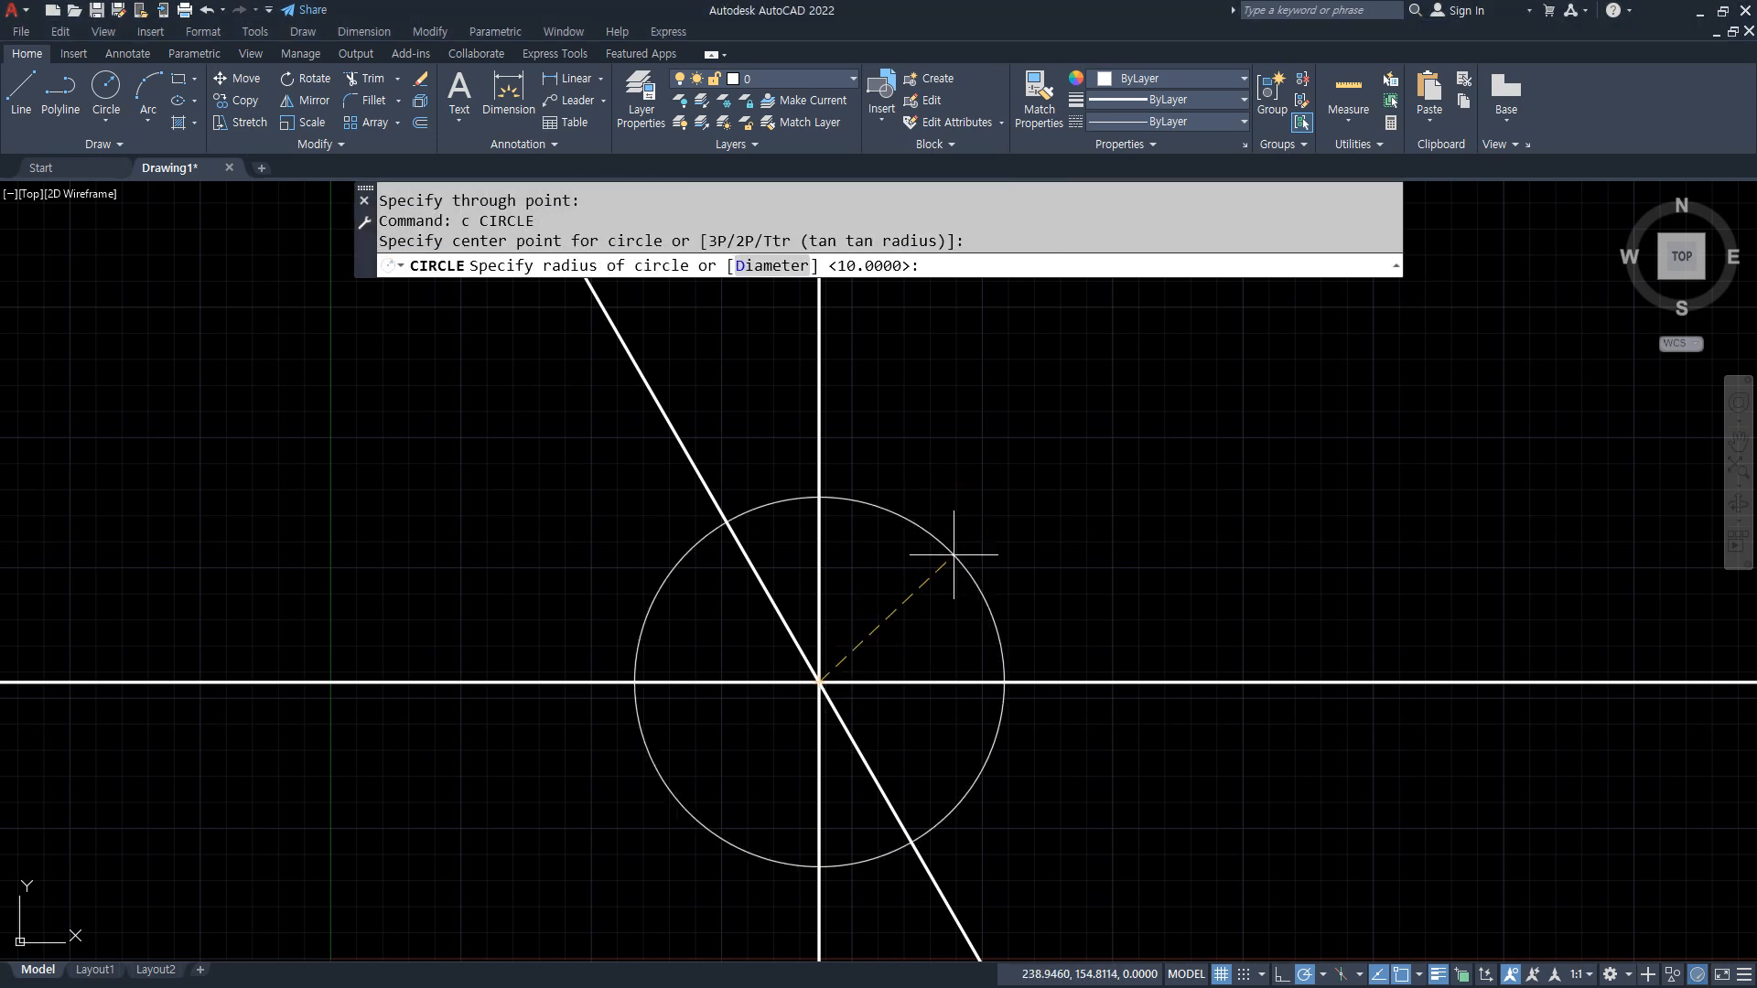
key("Return")
Step: Trim all parts of the three construction lines that lie outside the circle
type("tr")
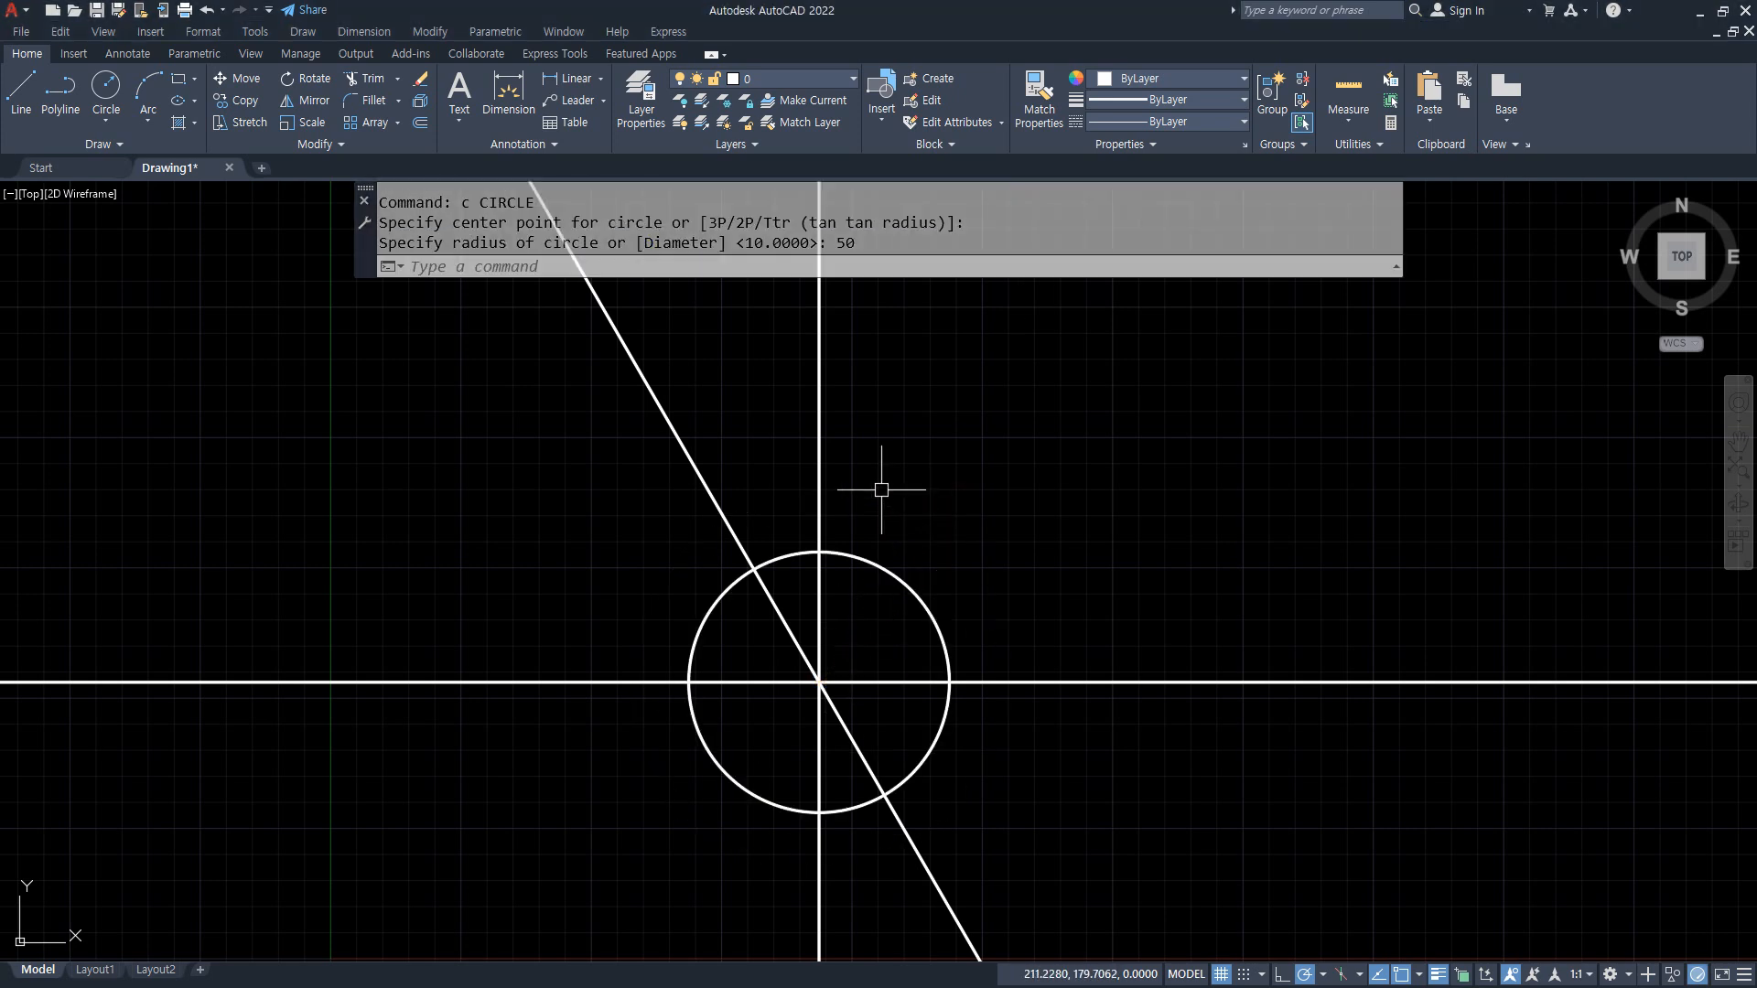
key("Return")
left_click(878, 396)
left_click(600, 491)
left_click(588, 615)
left_click(545, 737)
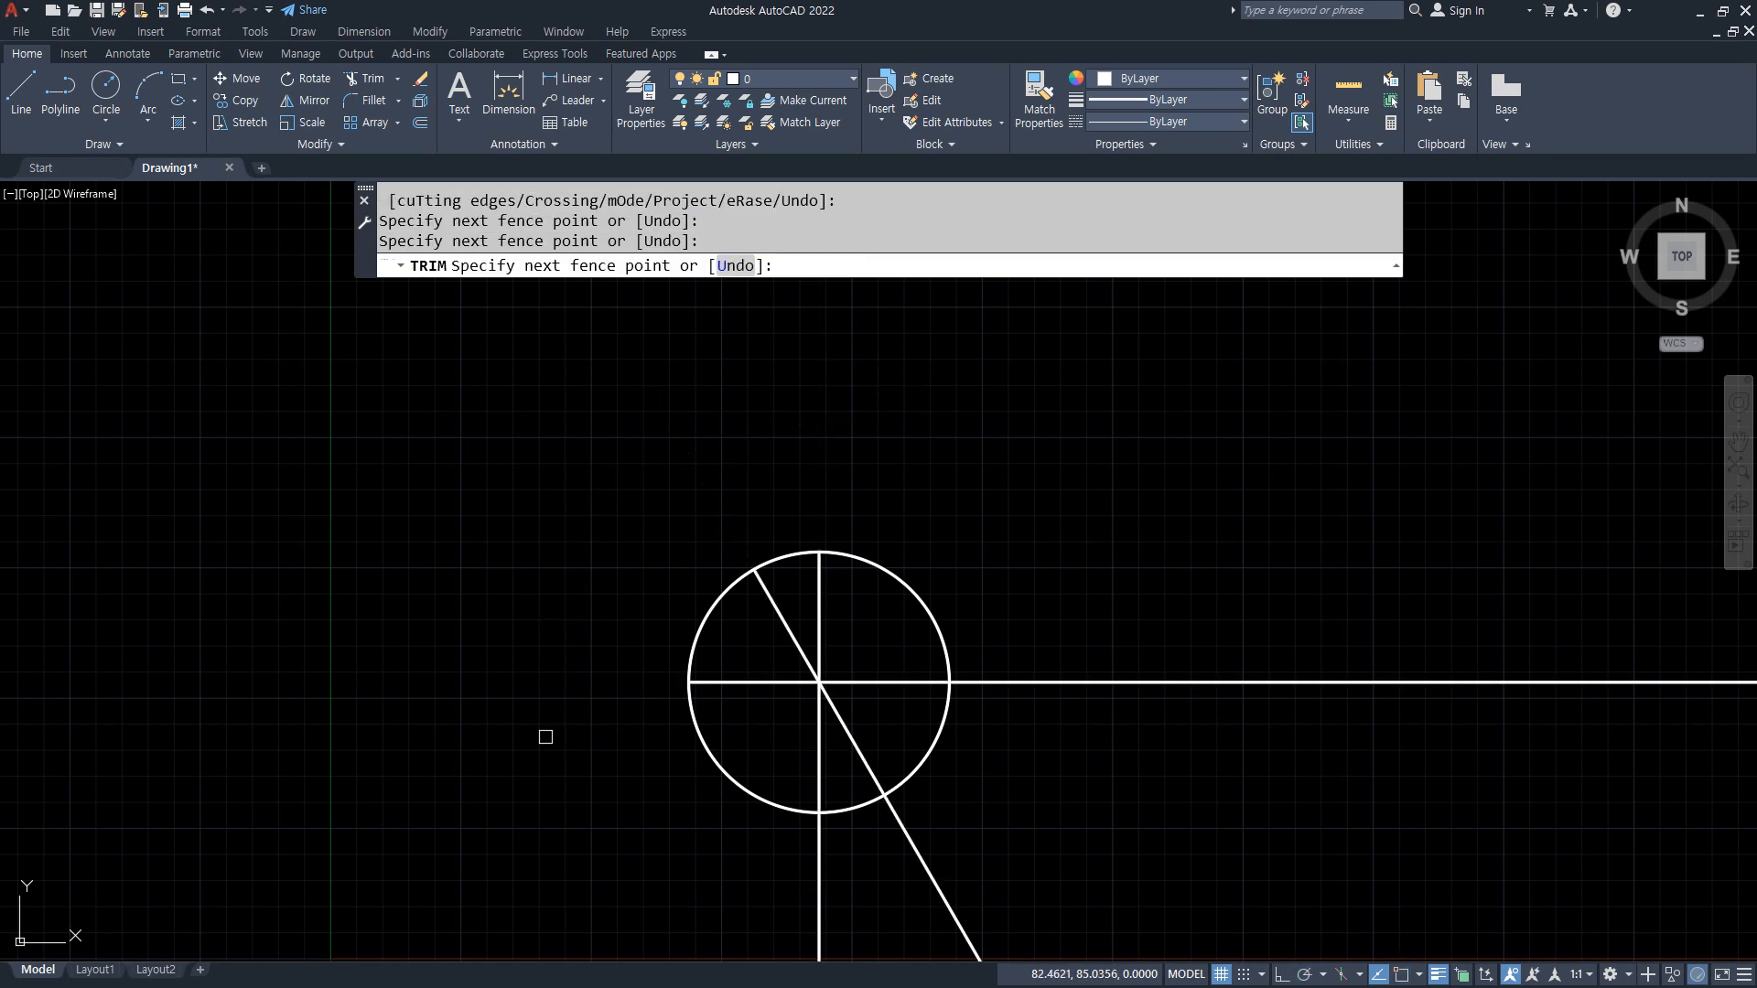
left_click(640, 896)
left_click(1059, 871)
left_click(1069, 480)
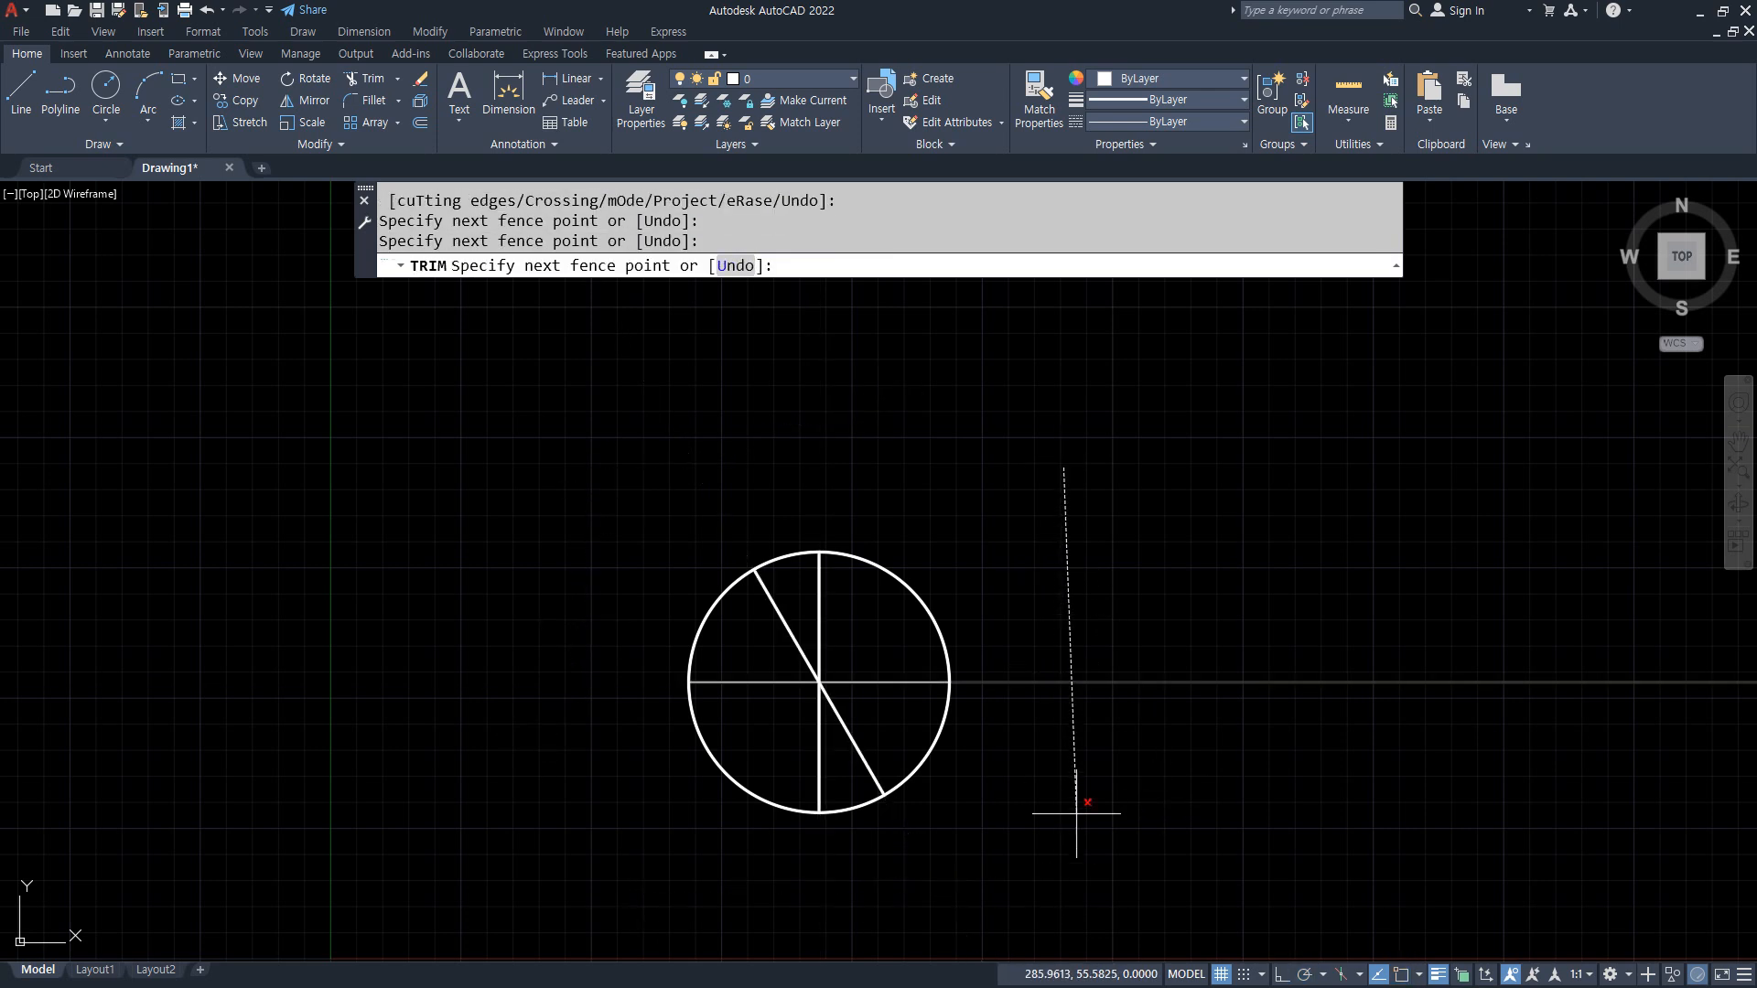
left_click(1077, 810)
key("Return")
key("Return")
Step: Trim the lower half of the slanted line at the circle's center
scroll(969, 733, "up", 2)
type("tr")
key("Return")
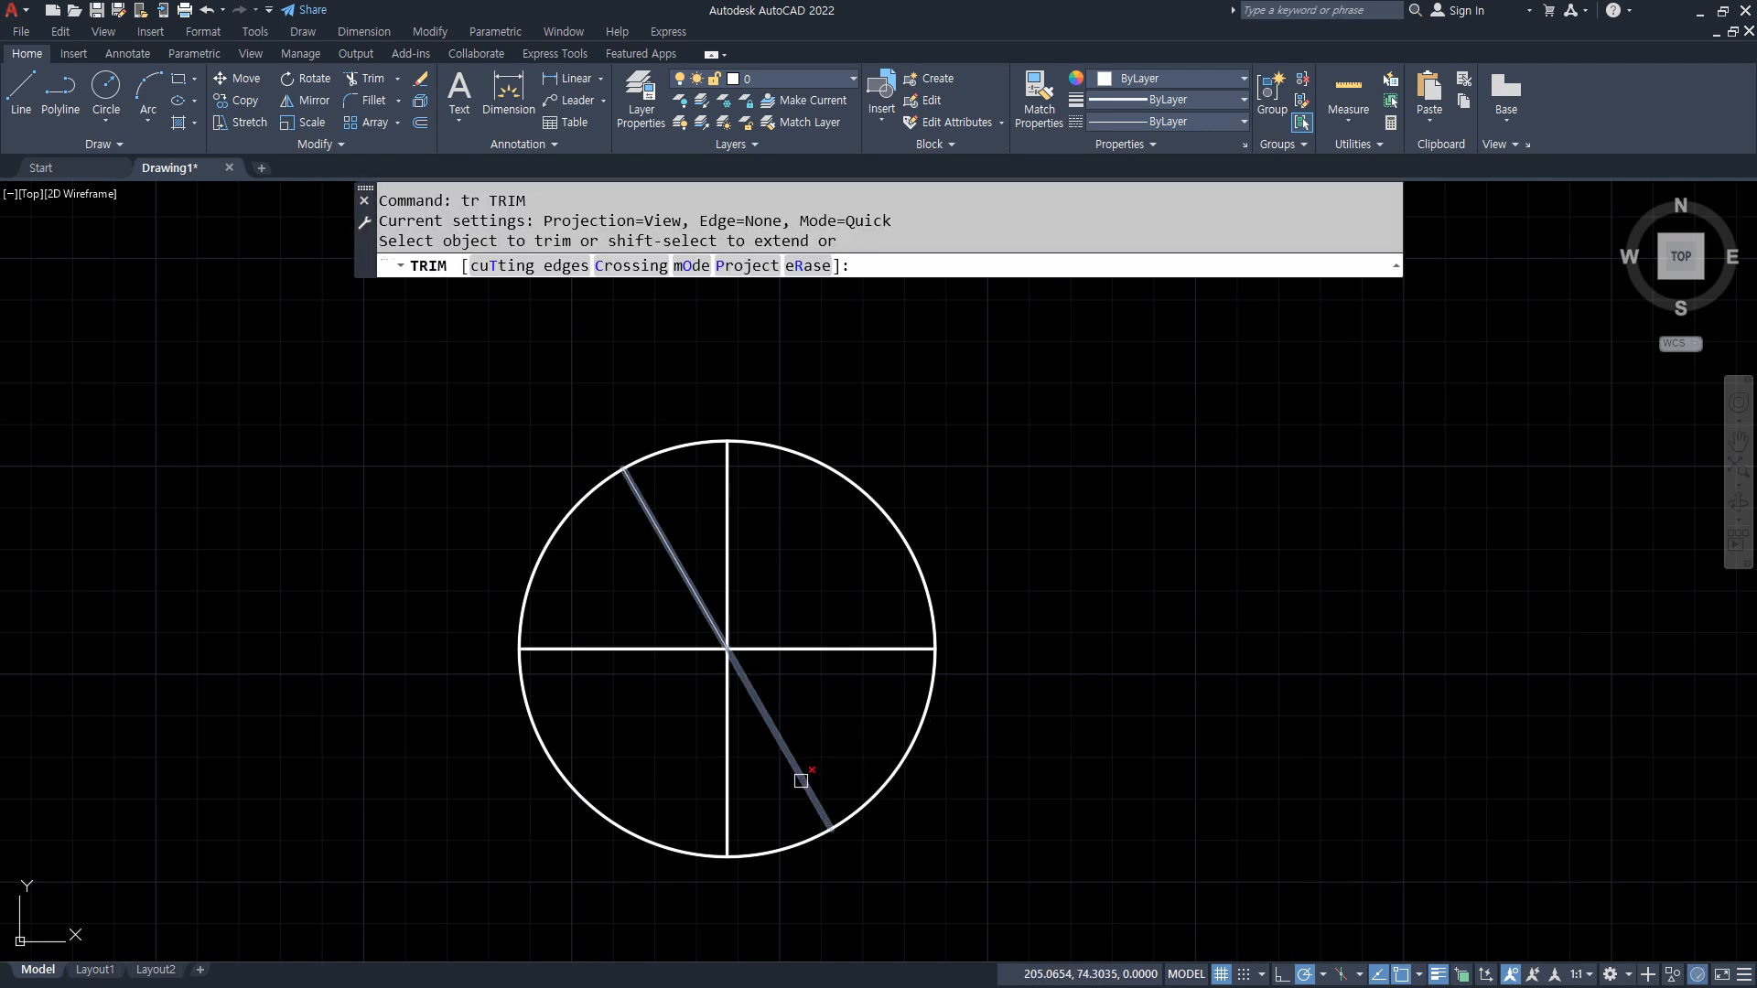
left_click(801, 777)
Step: Delete the circle, keeping only the lines inside it
left_click(960, 809)
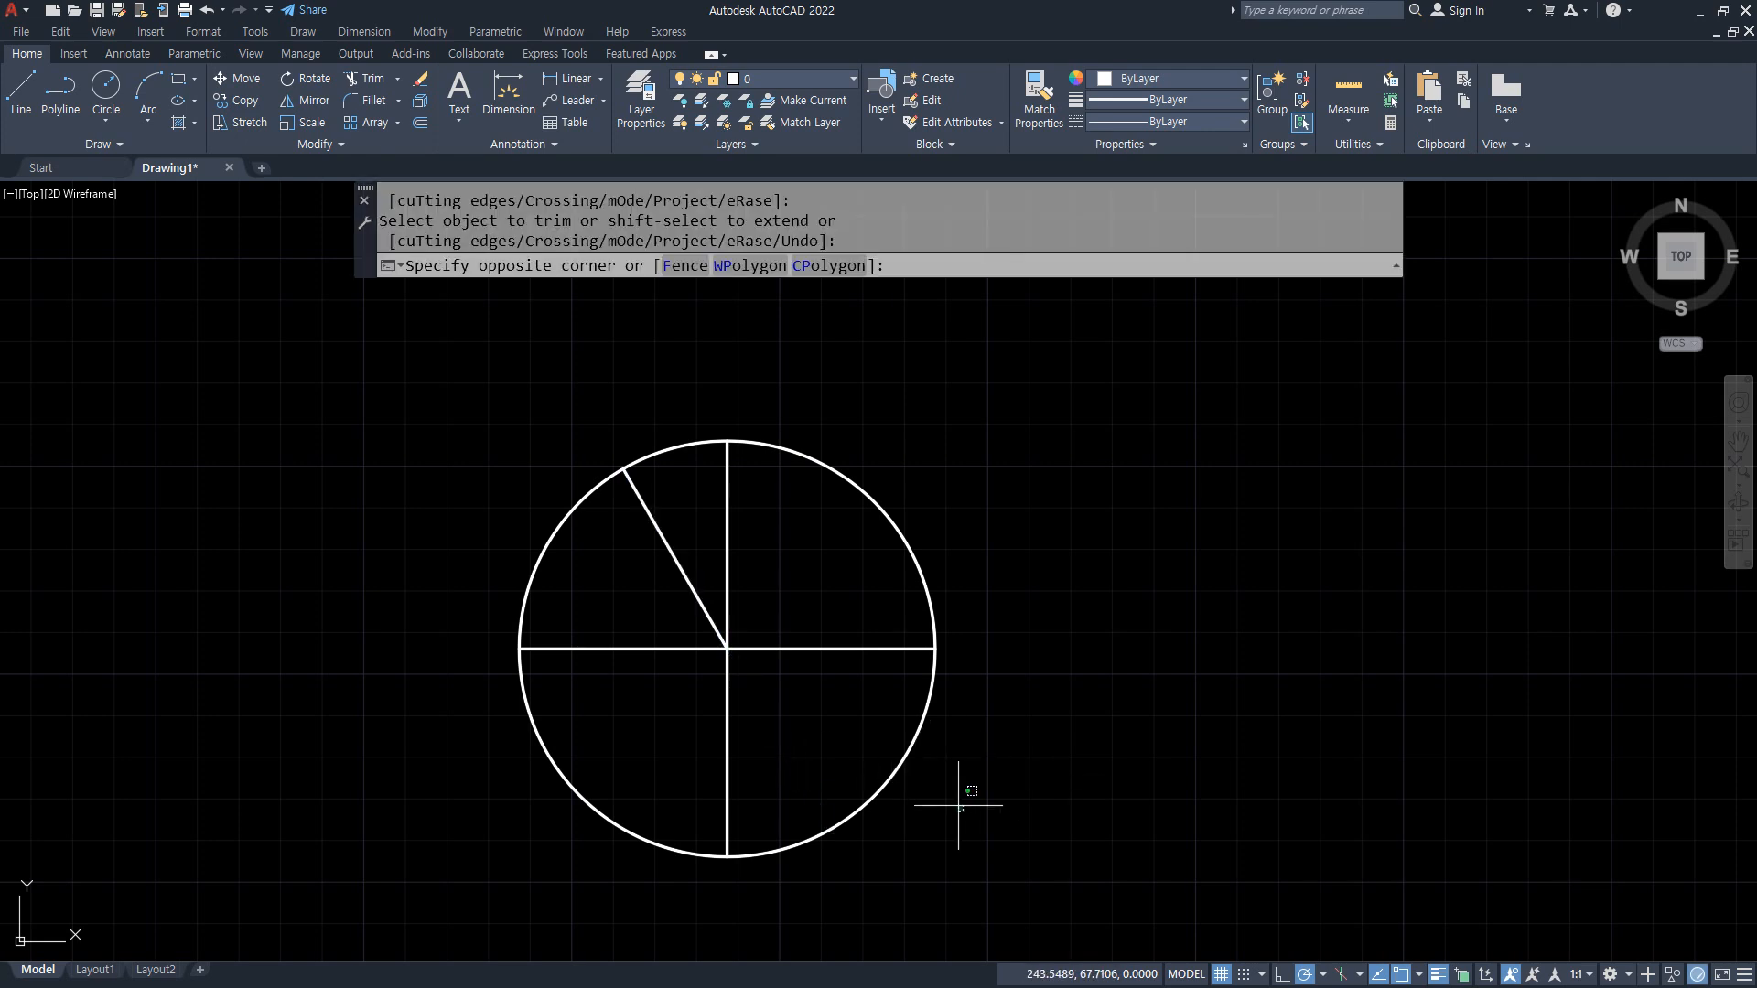
left_click(762, 740)
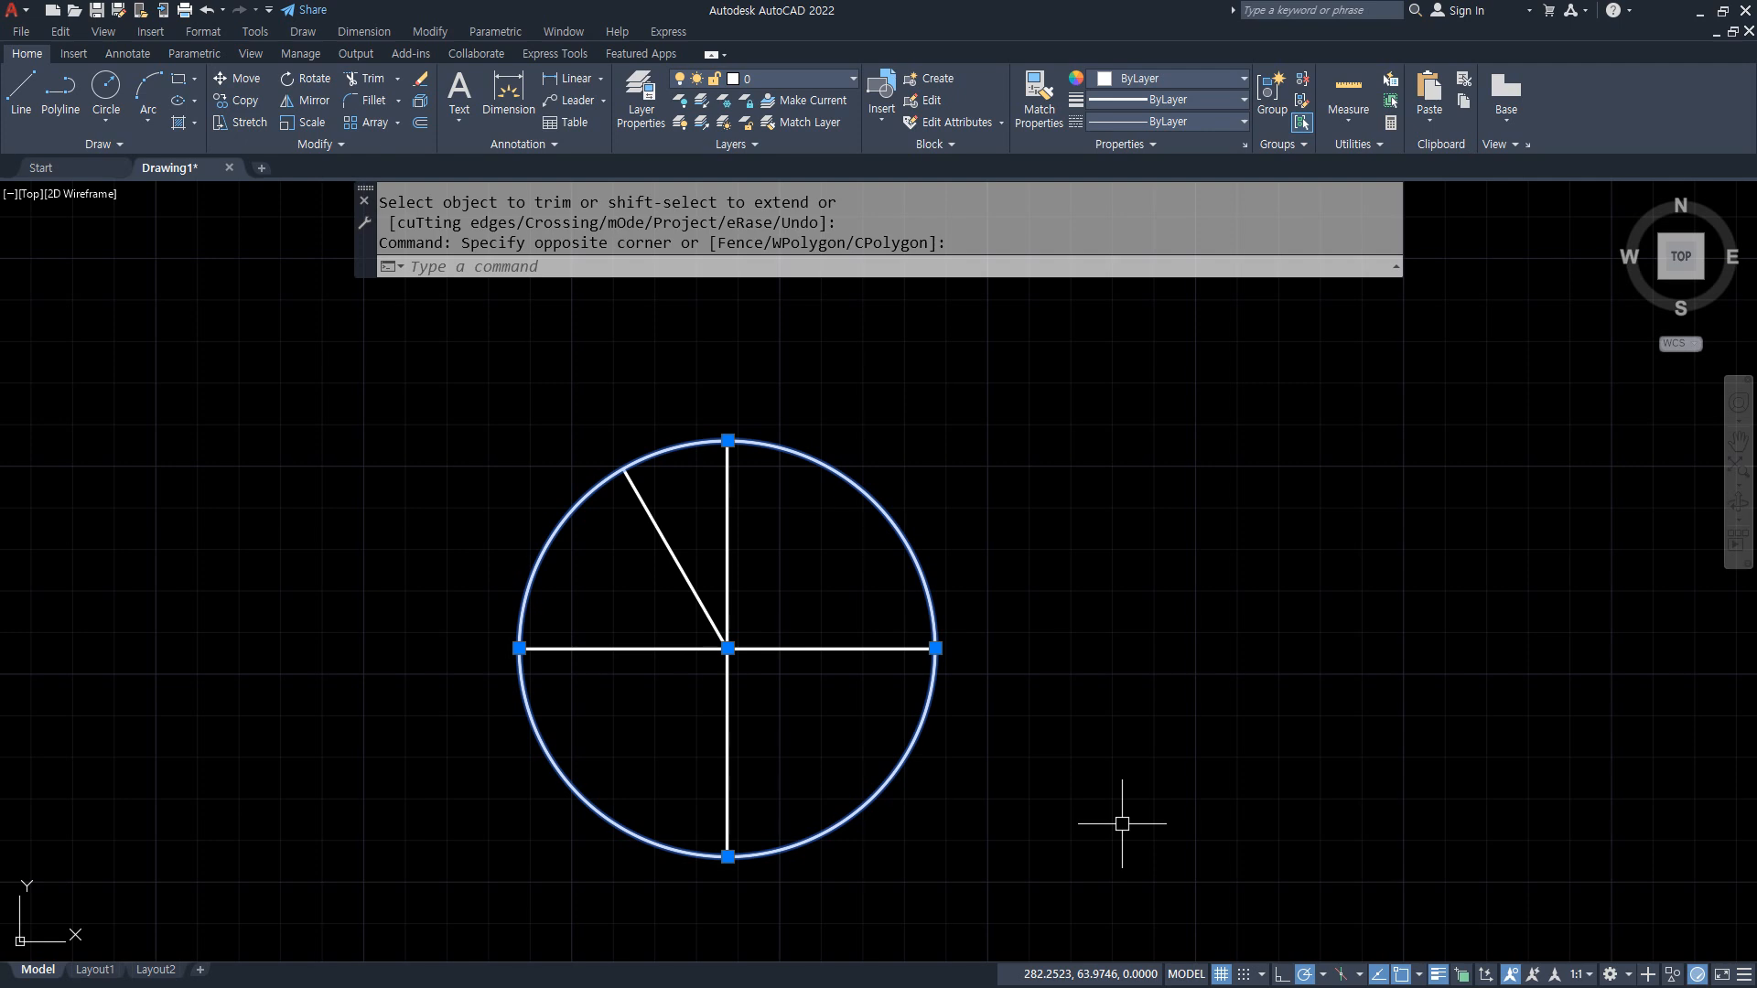
key("Delete")
key("Escape")
key("Escape")
key("Escape")
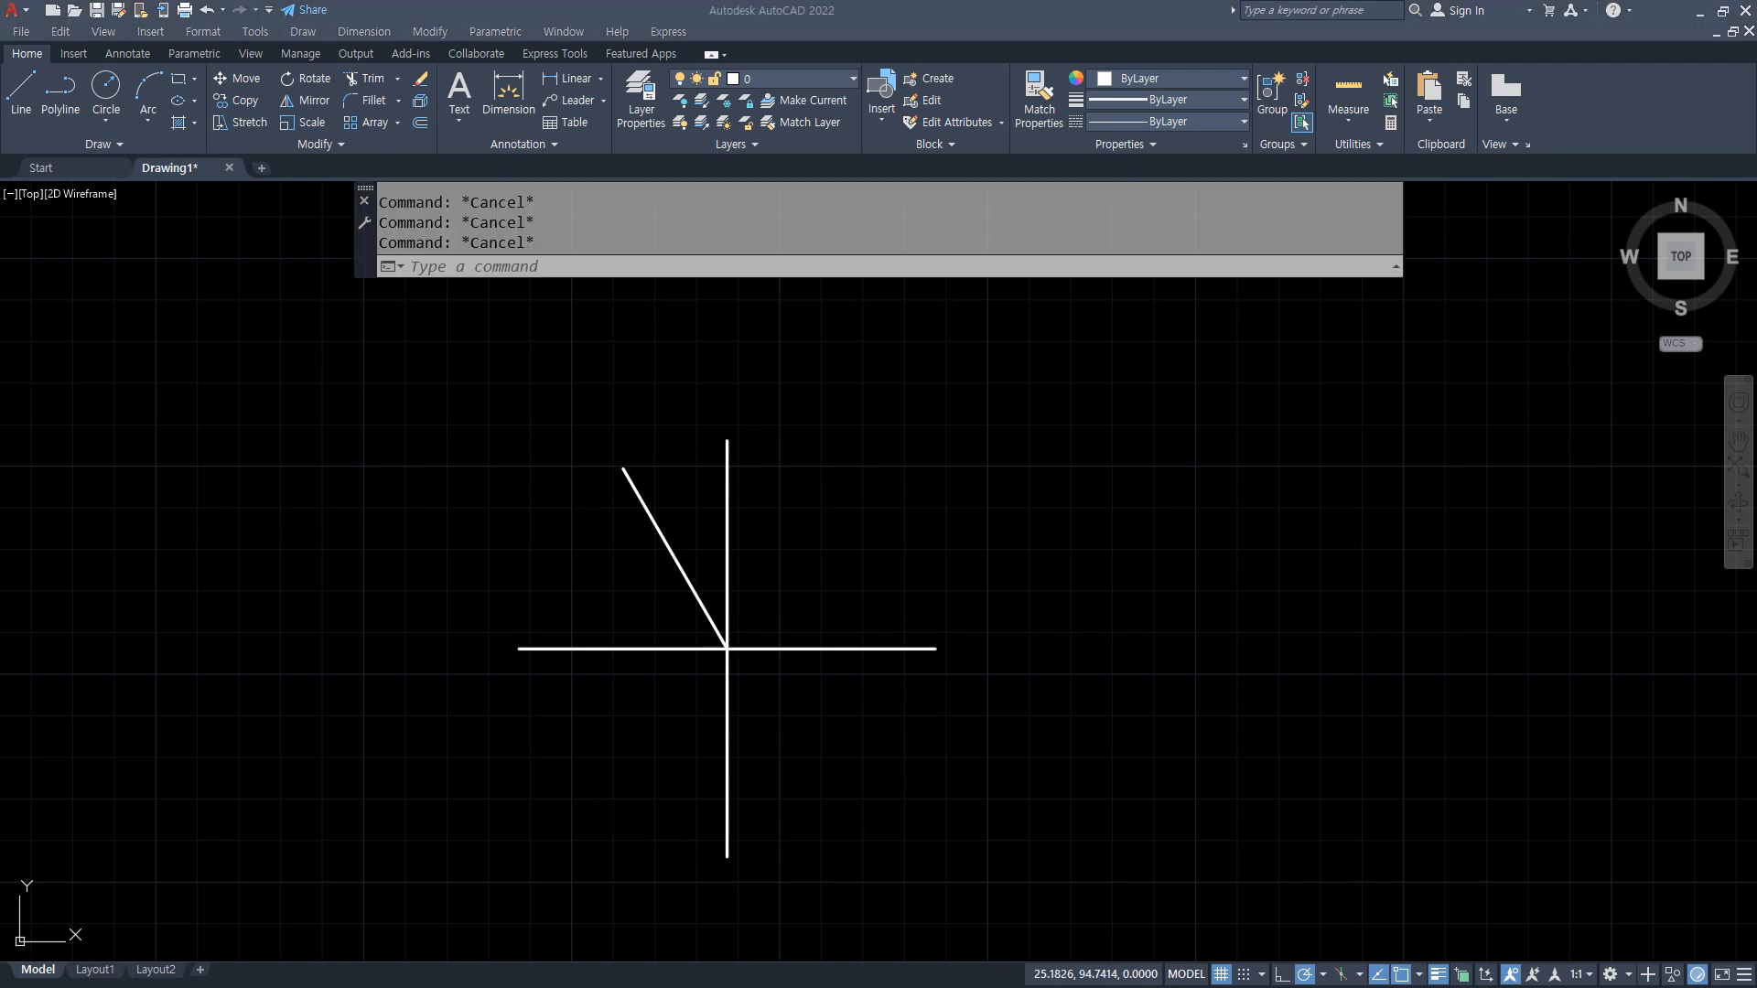
Step: Switch to the Notepad notes and add "(호 A)" after Arc and "(타원 EL)" after ELlipse
key("alt+Tab")
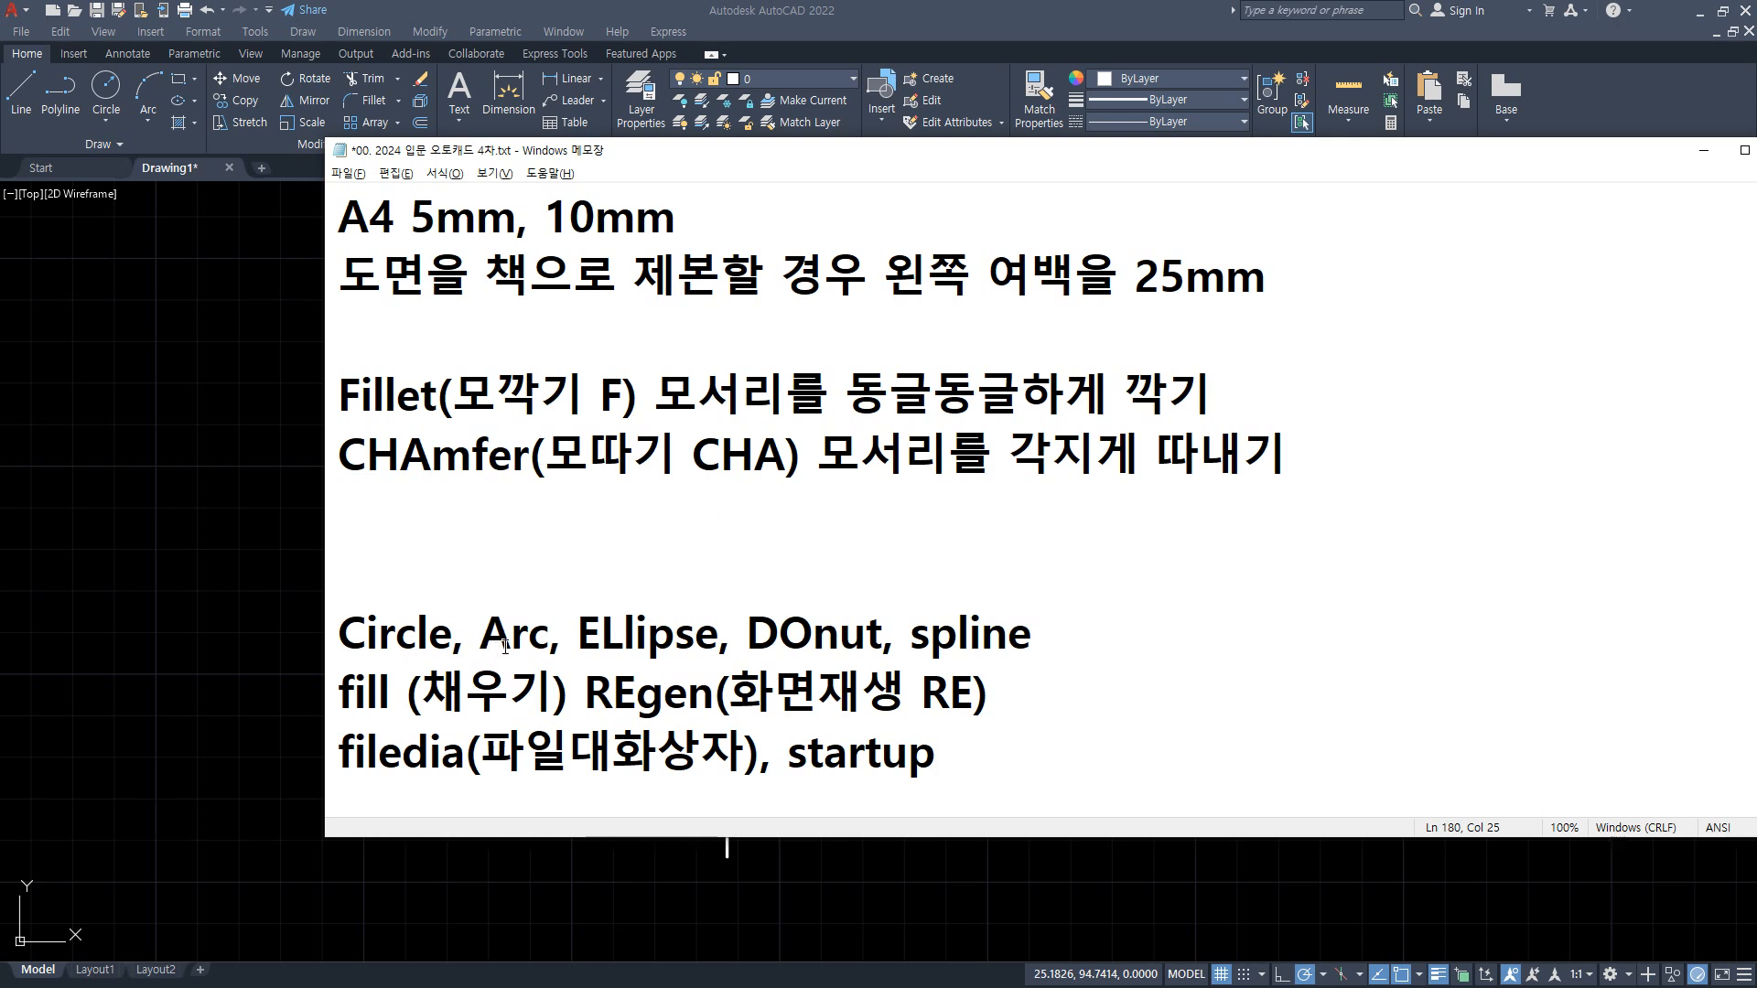
mouse_move(562, 657)
left_mouse_down()
mouse_move(469, 670)
mouse_move(494, 685)
left_mouse_up()
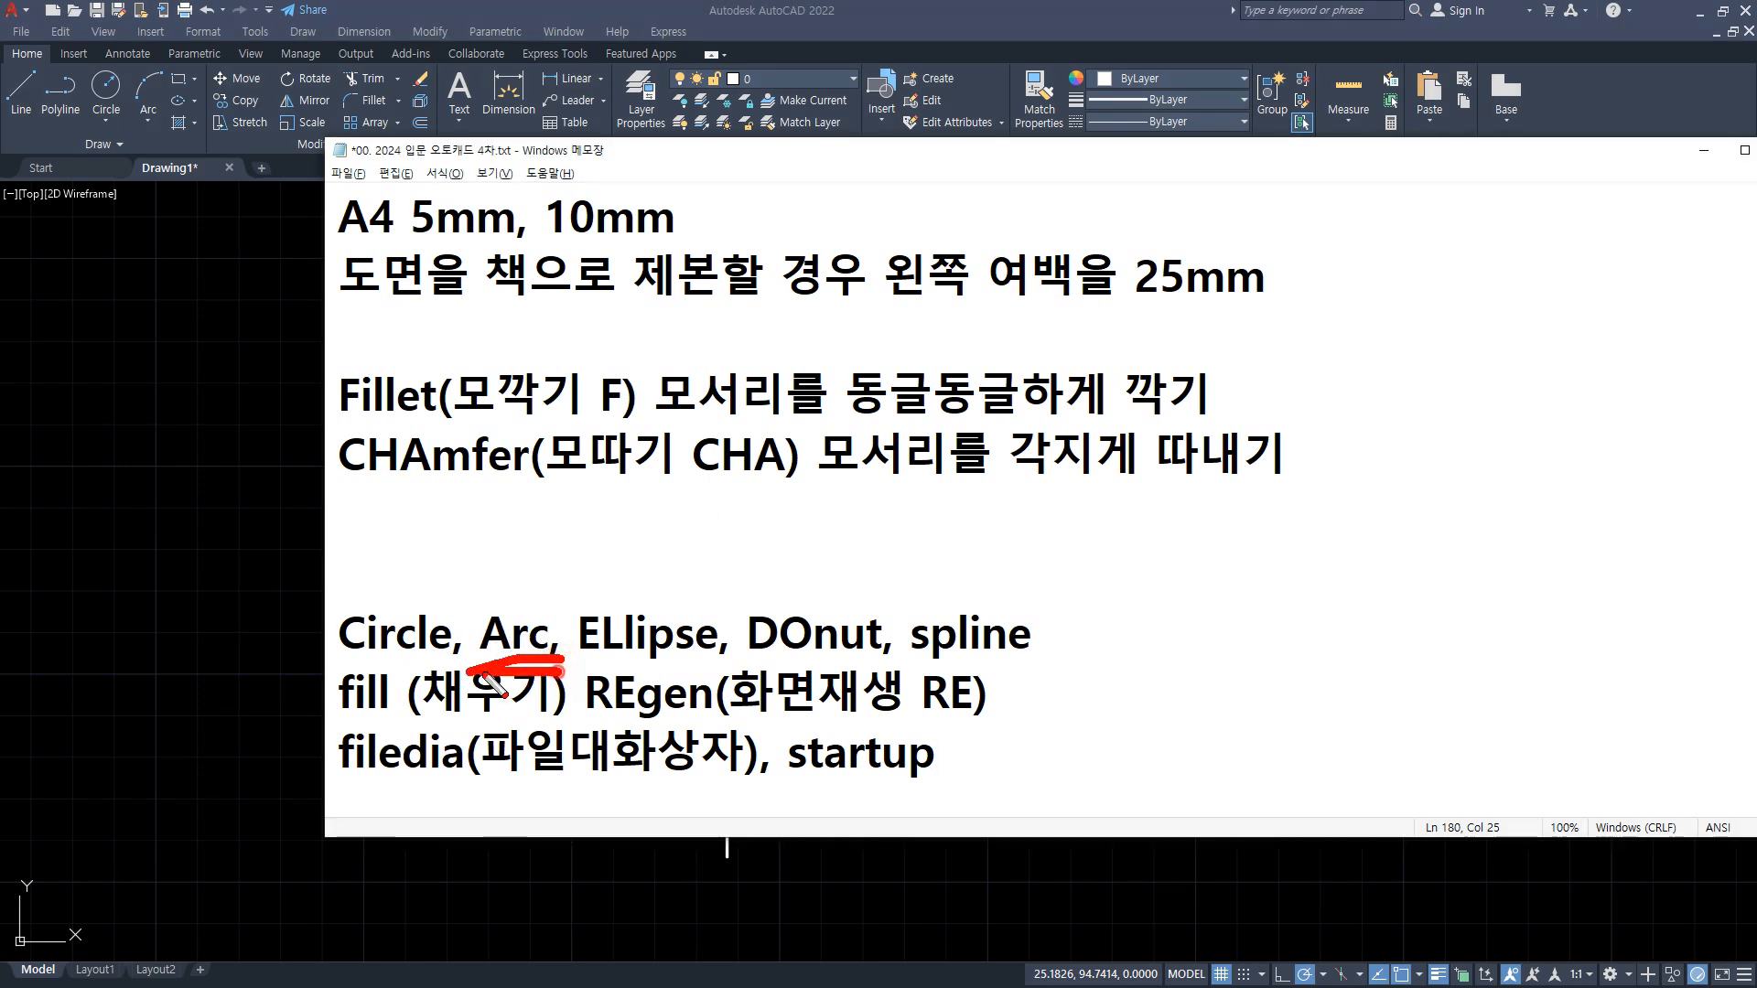
key("Escape")
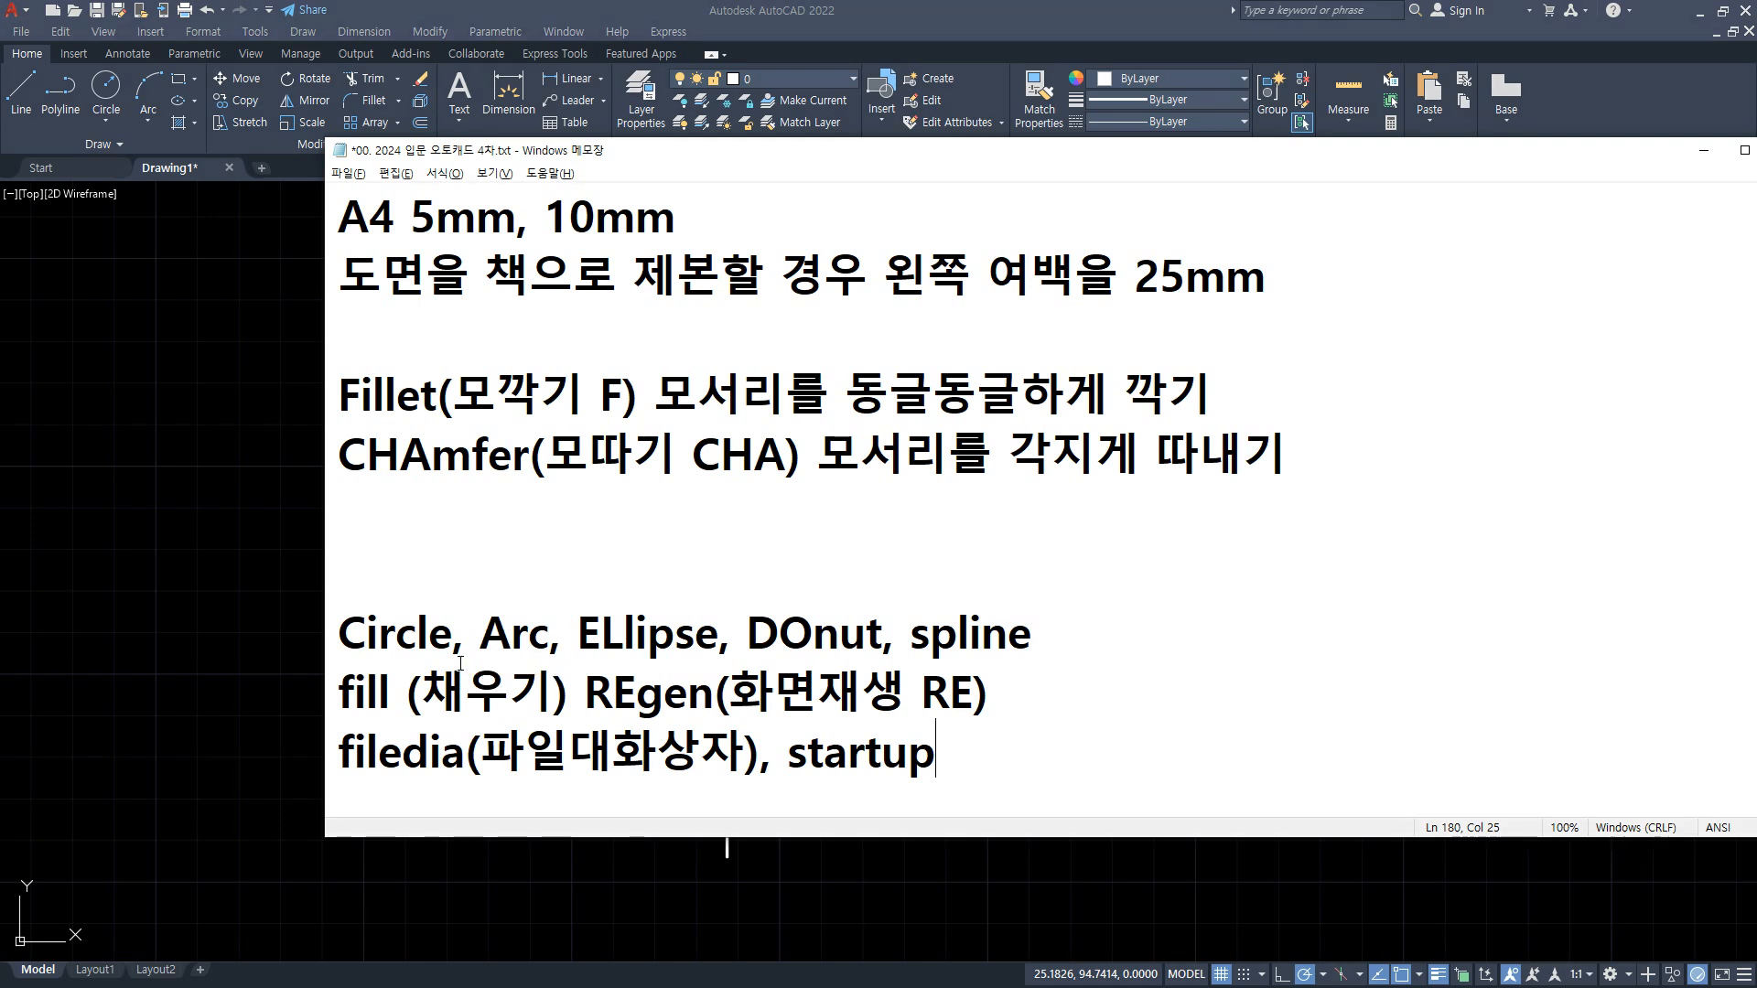
type("(호 A")
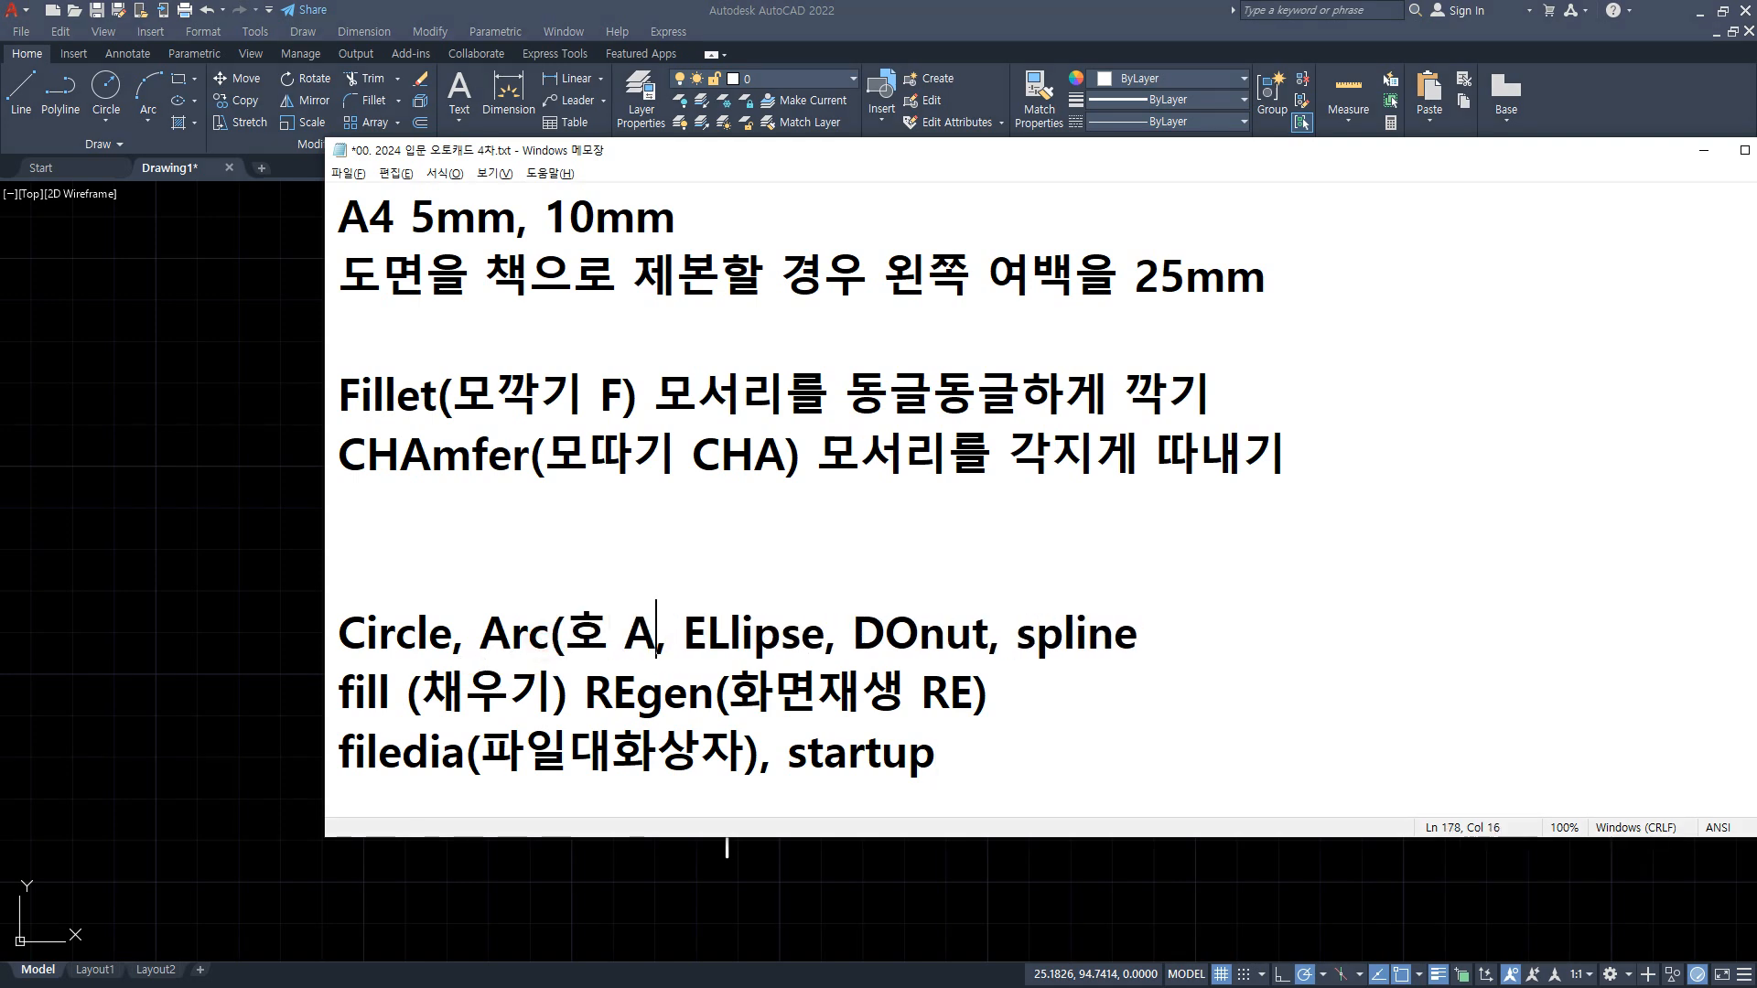
type("), ELlipse")
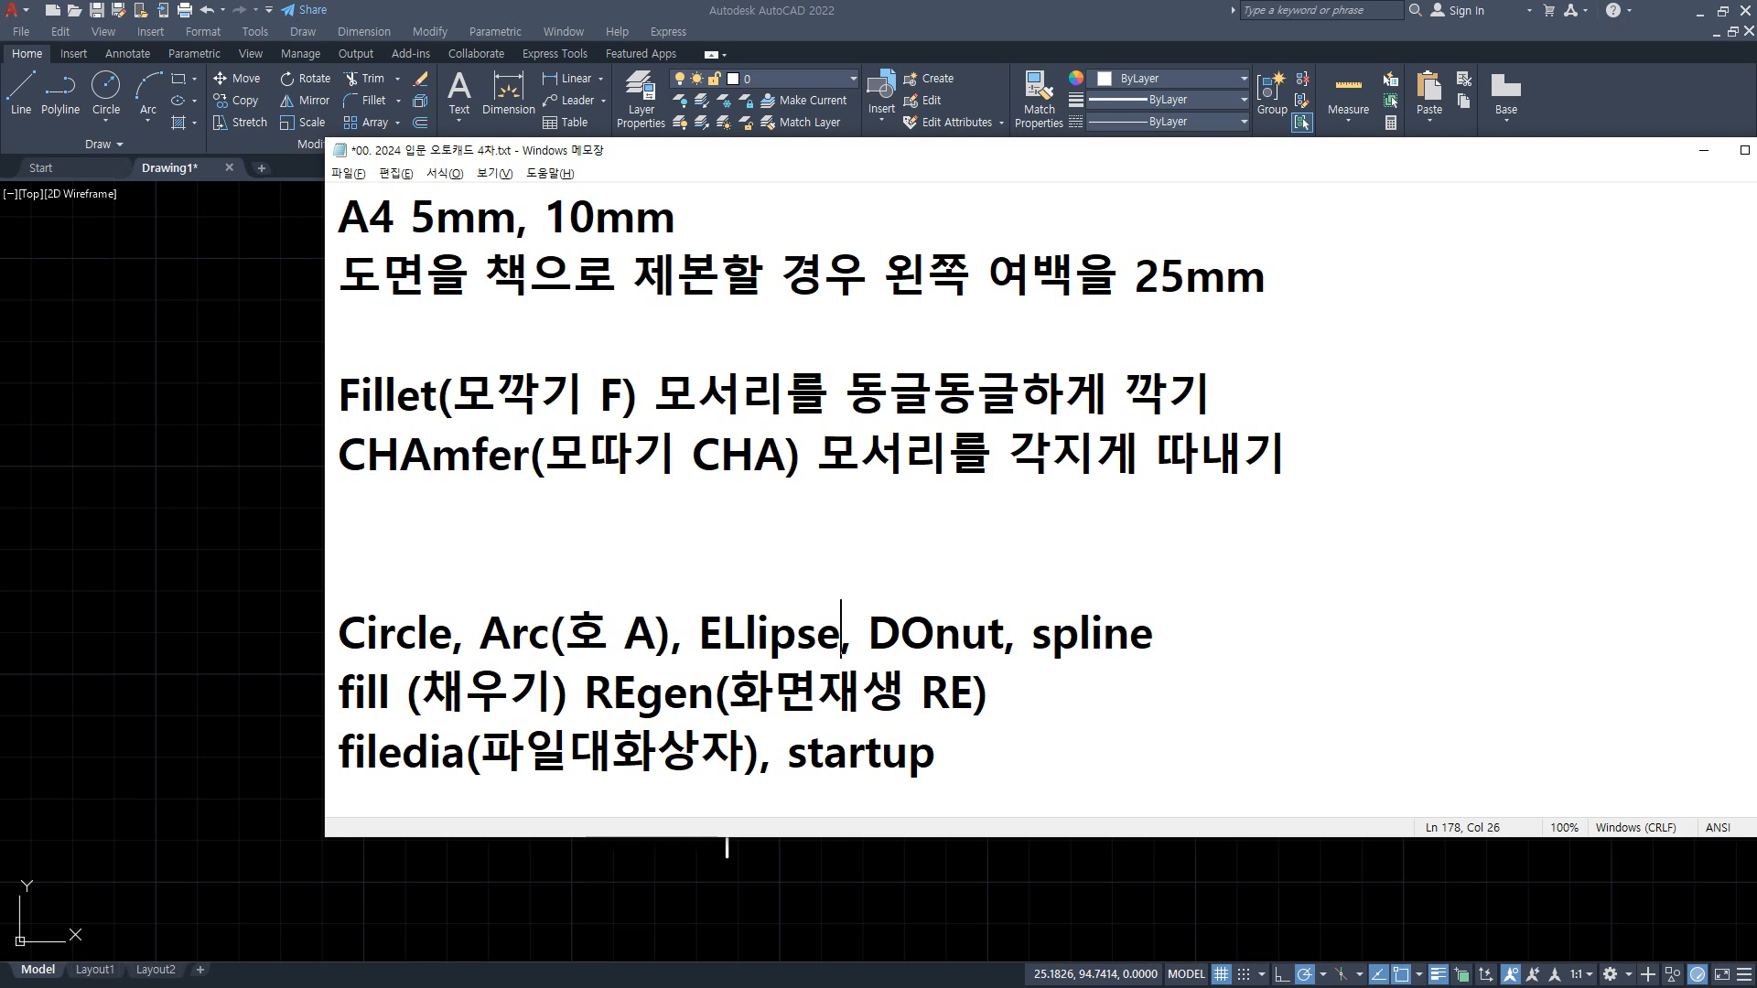
type("(타원")
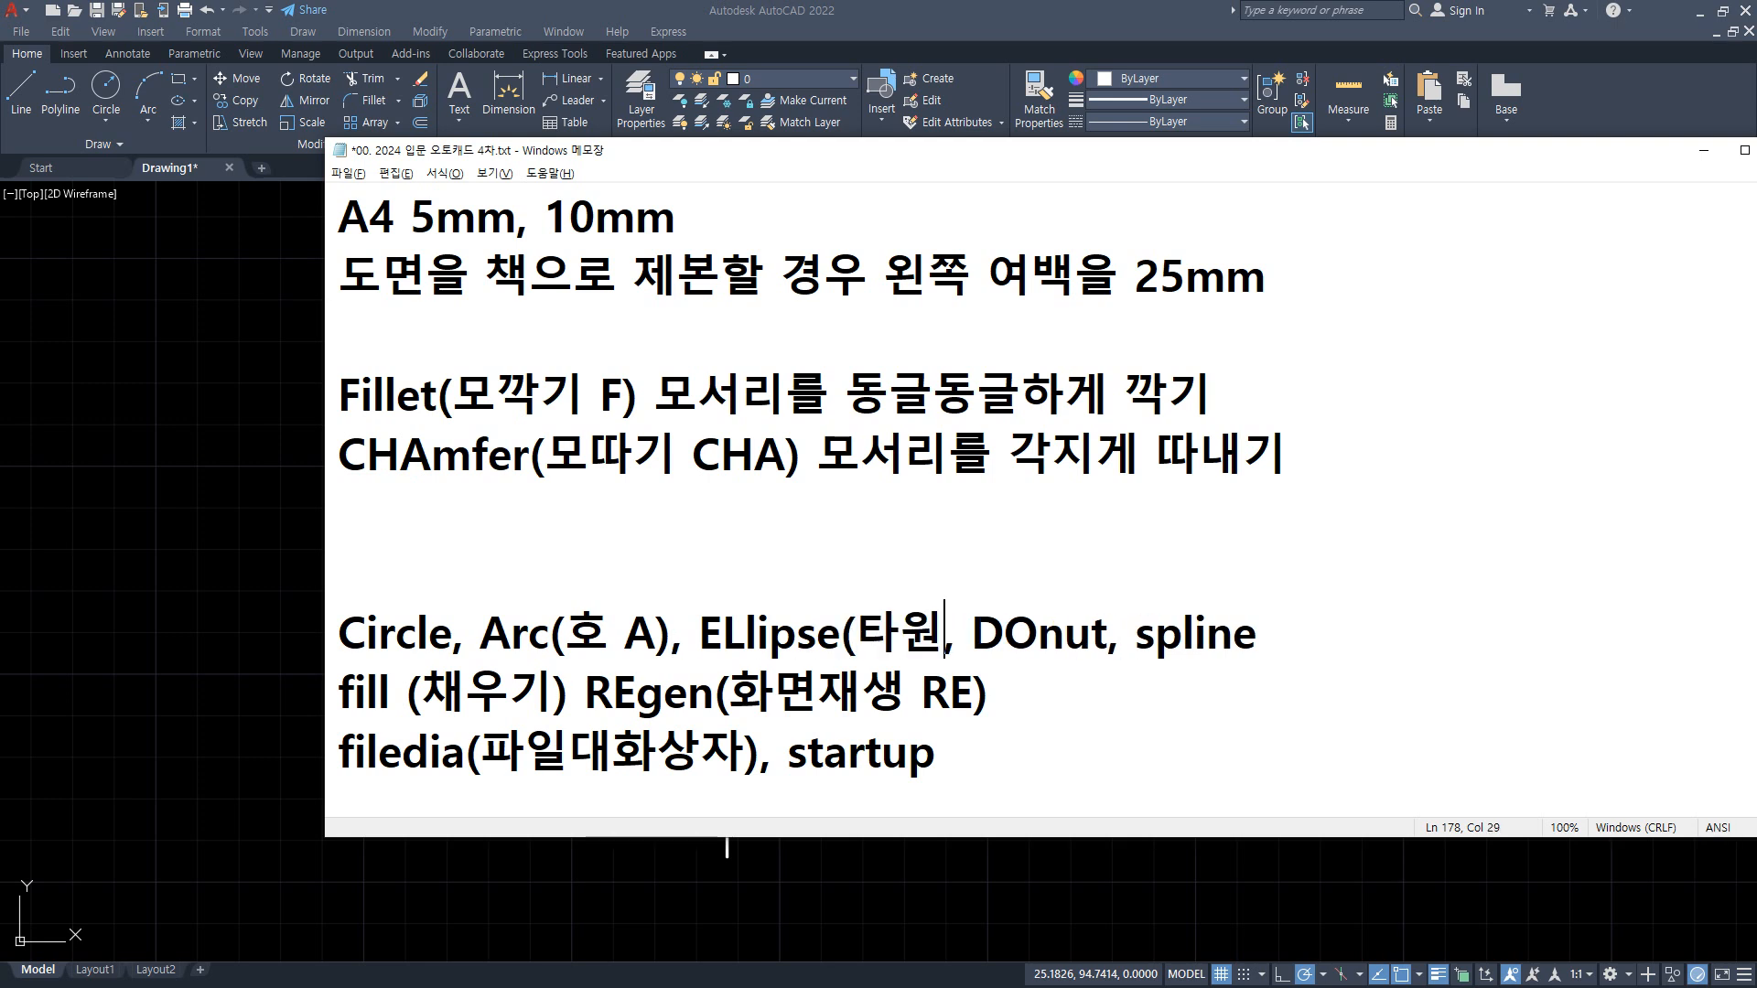
type(" EL)")
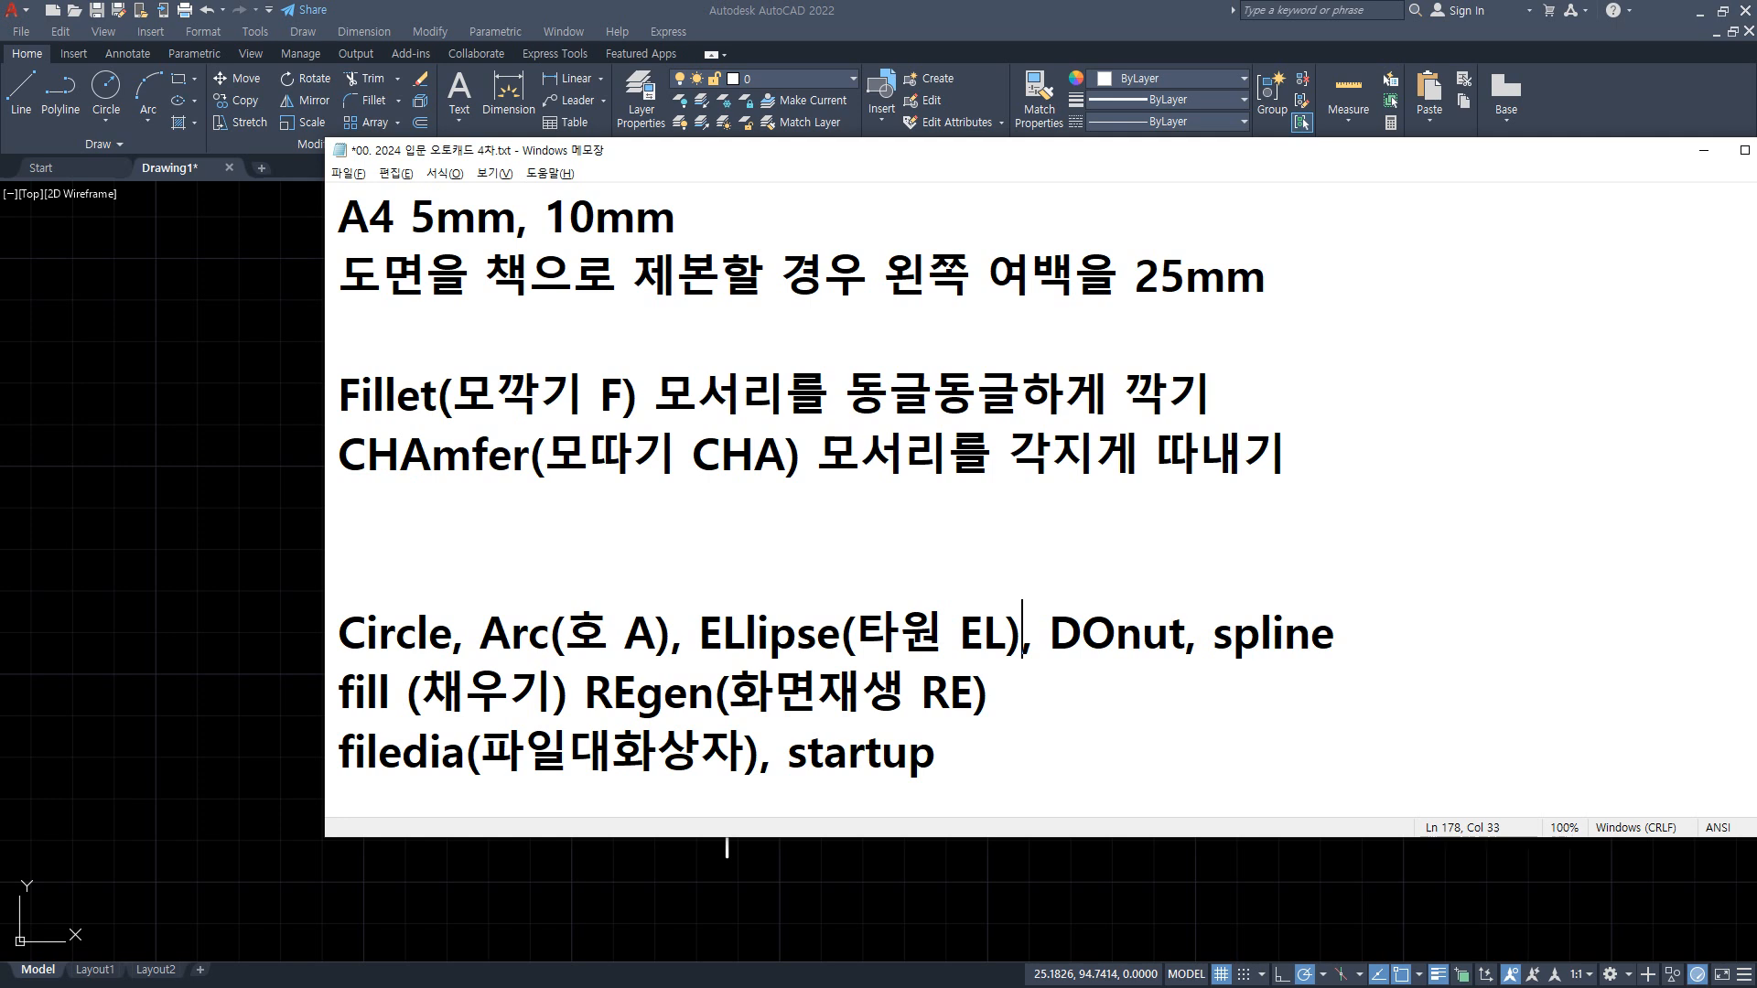
Step: Switch to AutoCAD and draw a three-point arc from the horizontal line's right end through the vertical line's upper end to the slanted line's upper end
left_click(102, 427)
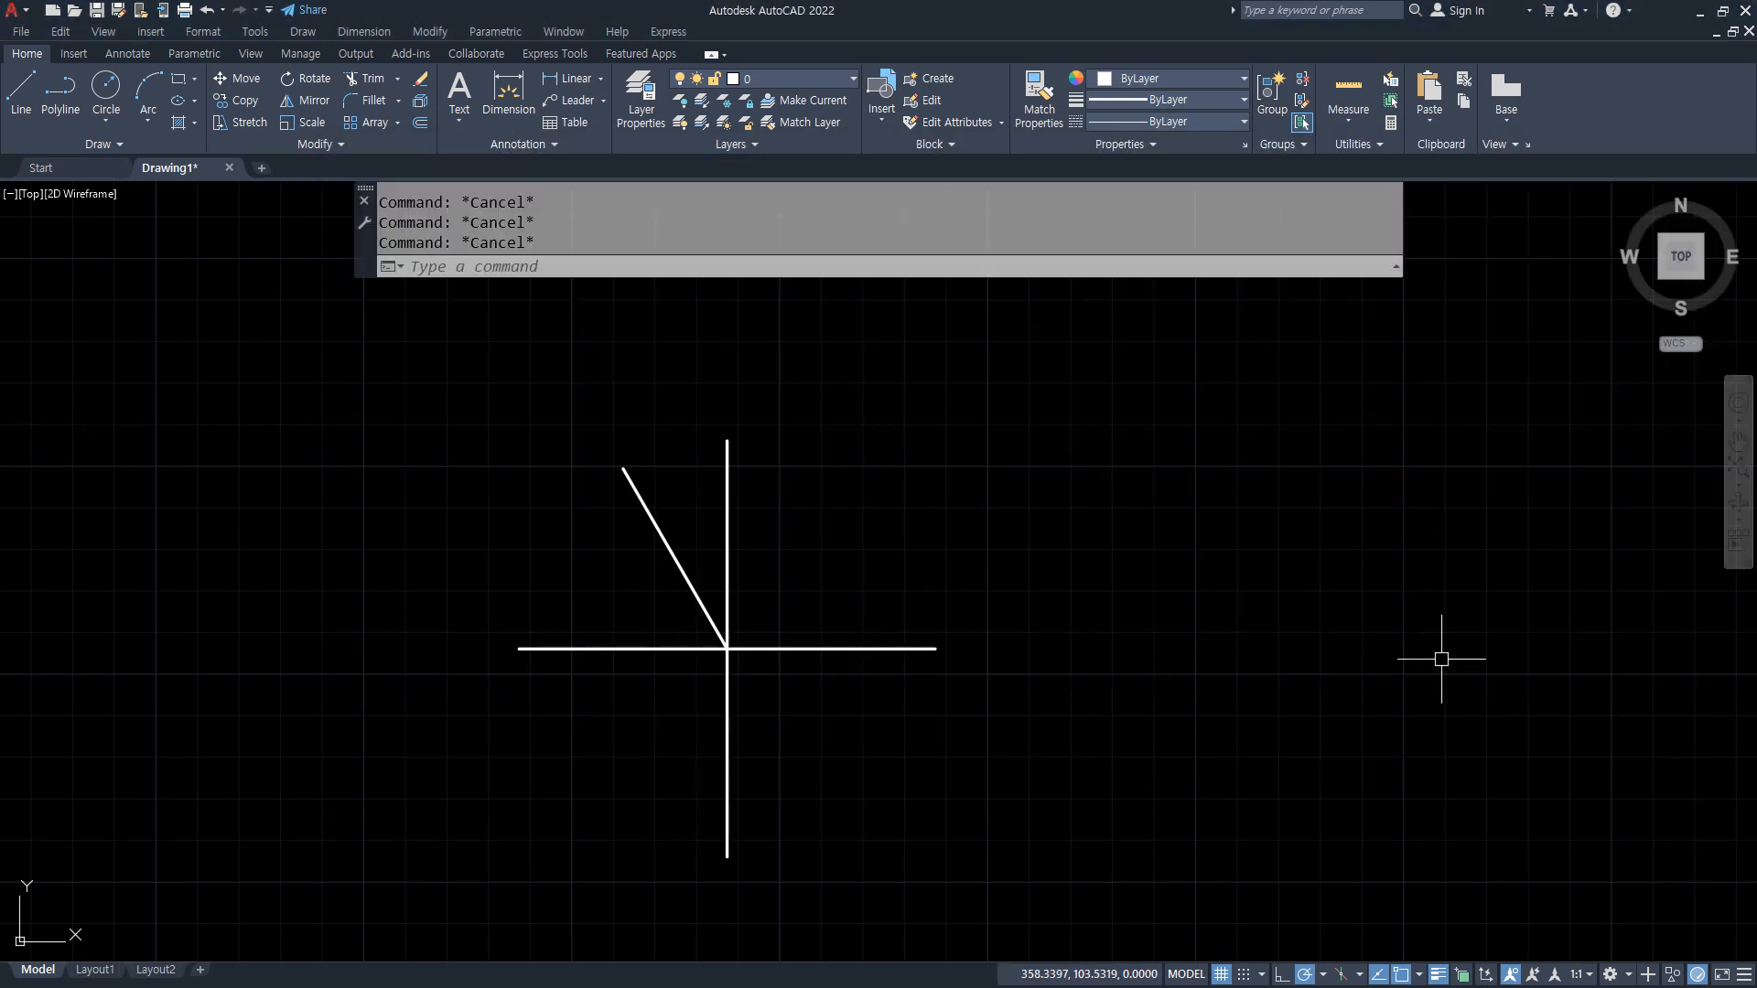
type("a")
key("Return")
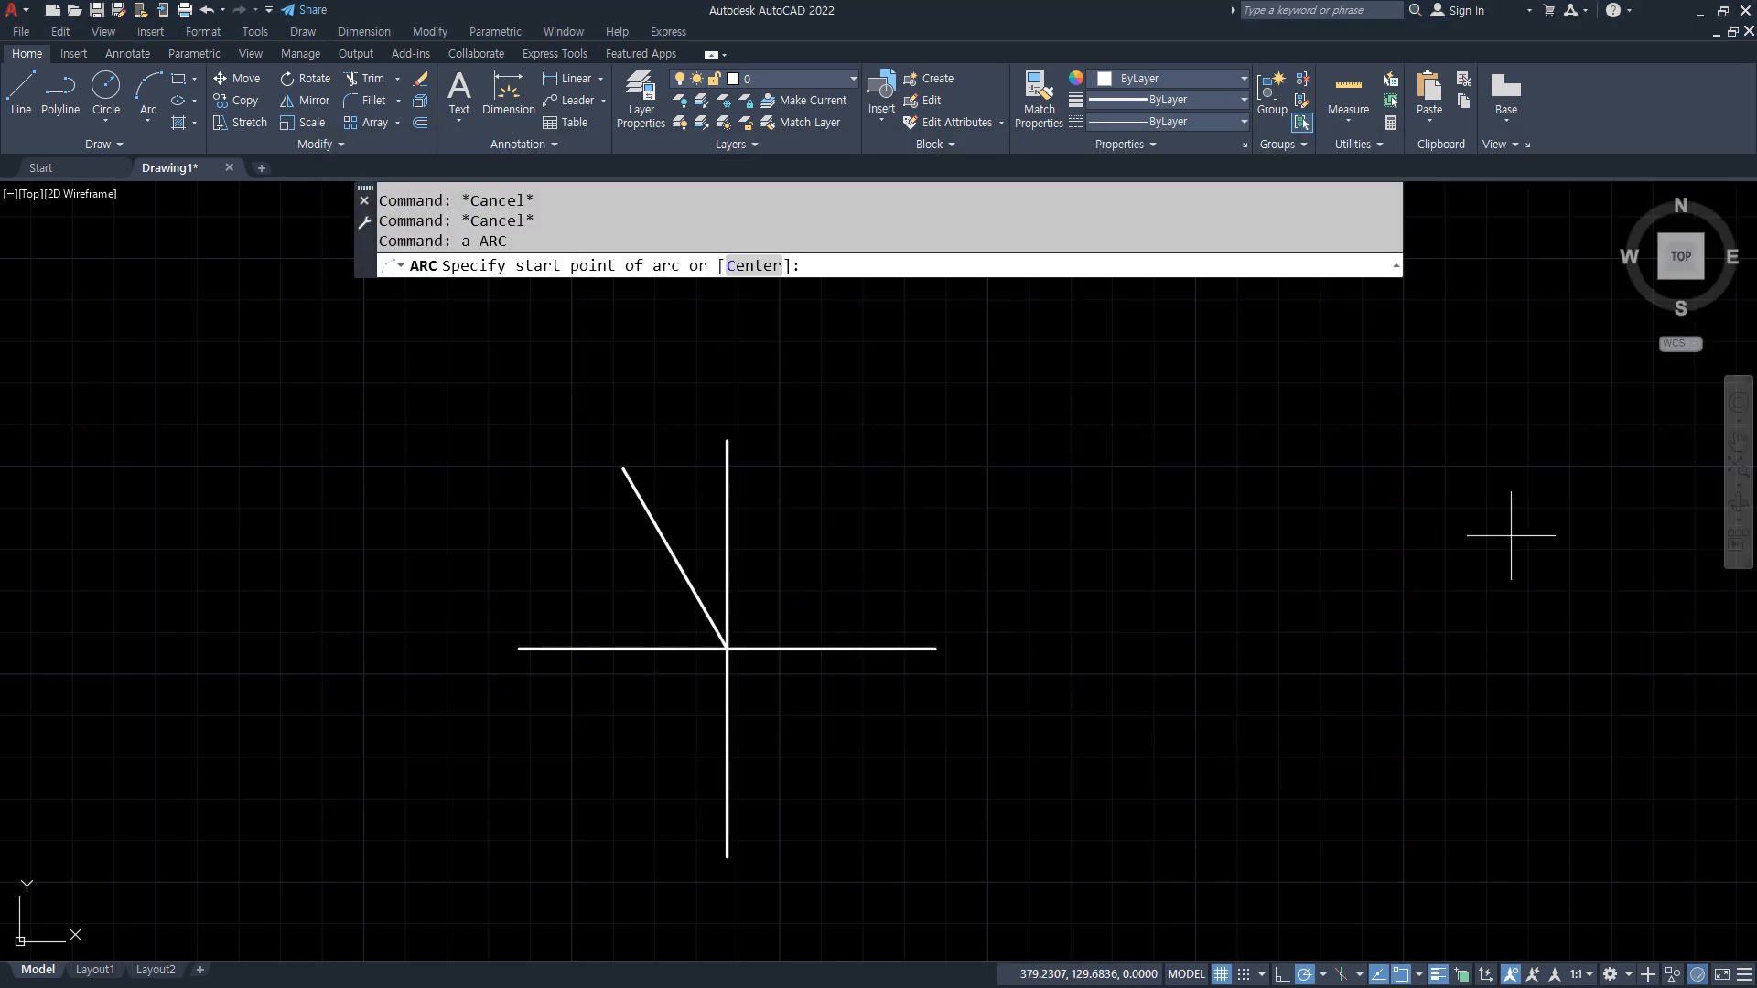
left_click(935, 649)
left_click(728, 441)
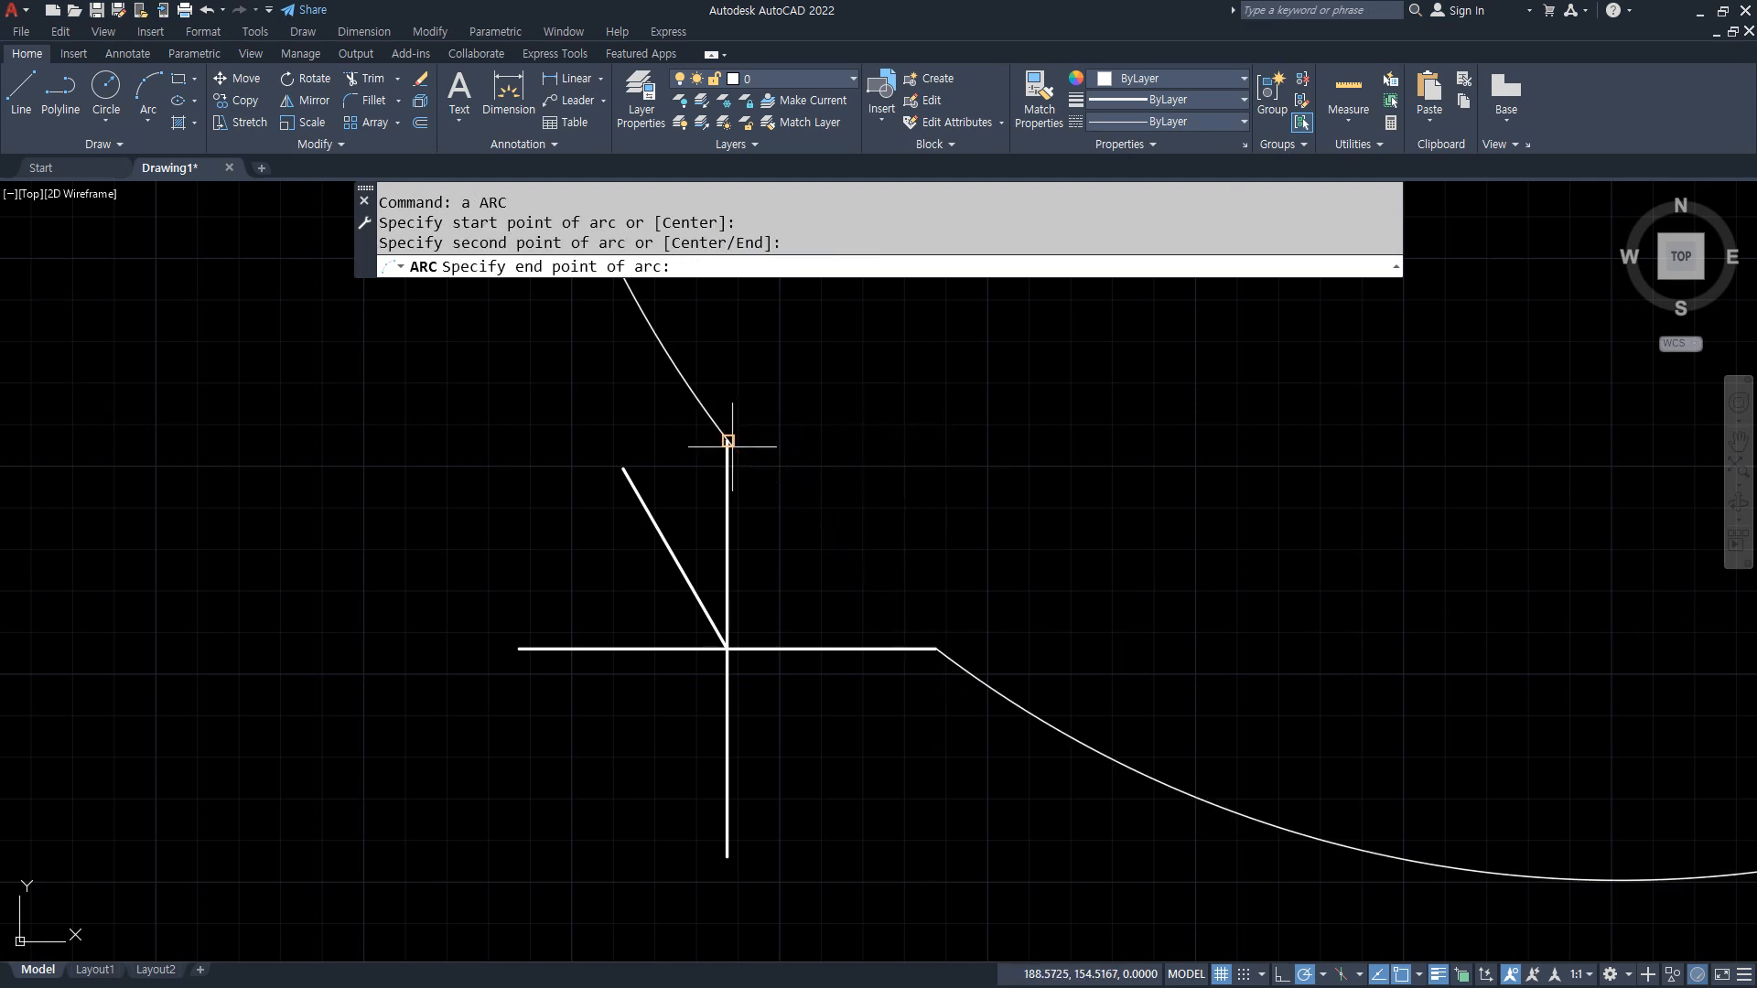
left_click(623, 469)
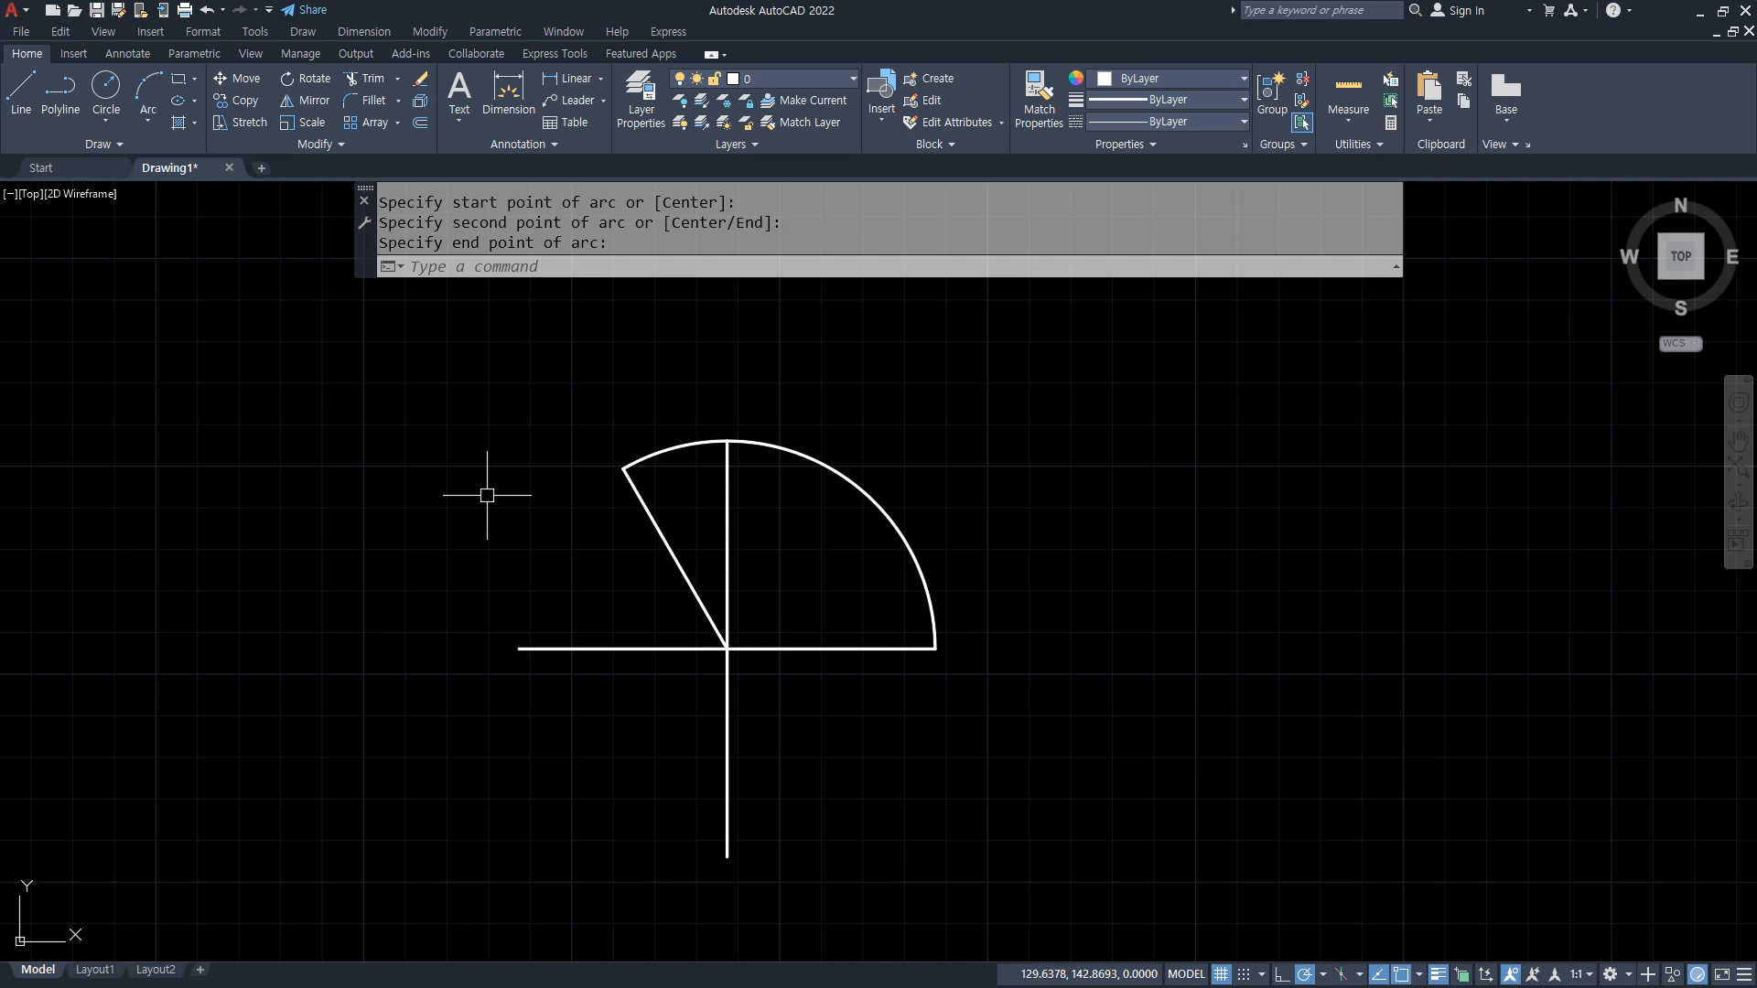
Step: Delete the three-point arc, keeping the guide lines
left_click(854, 488)
type("r")
key("Return")
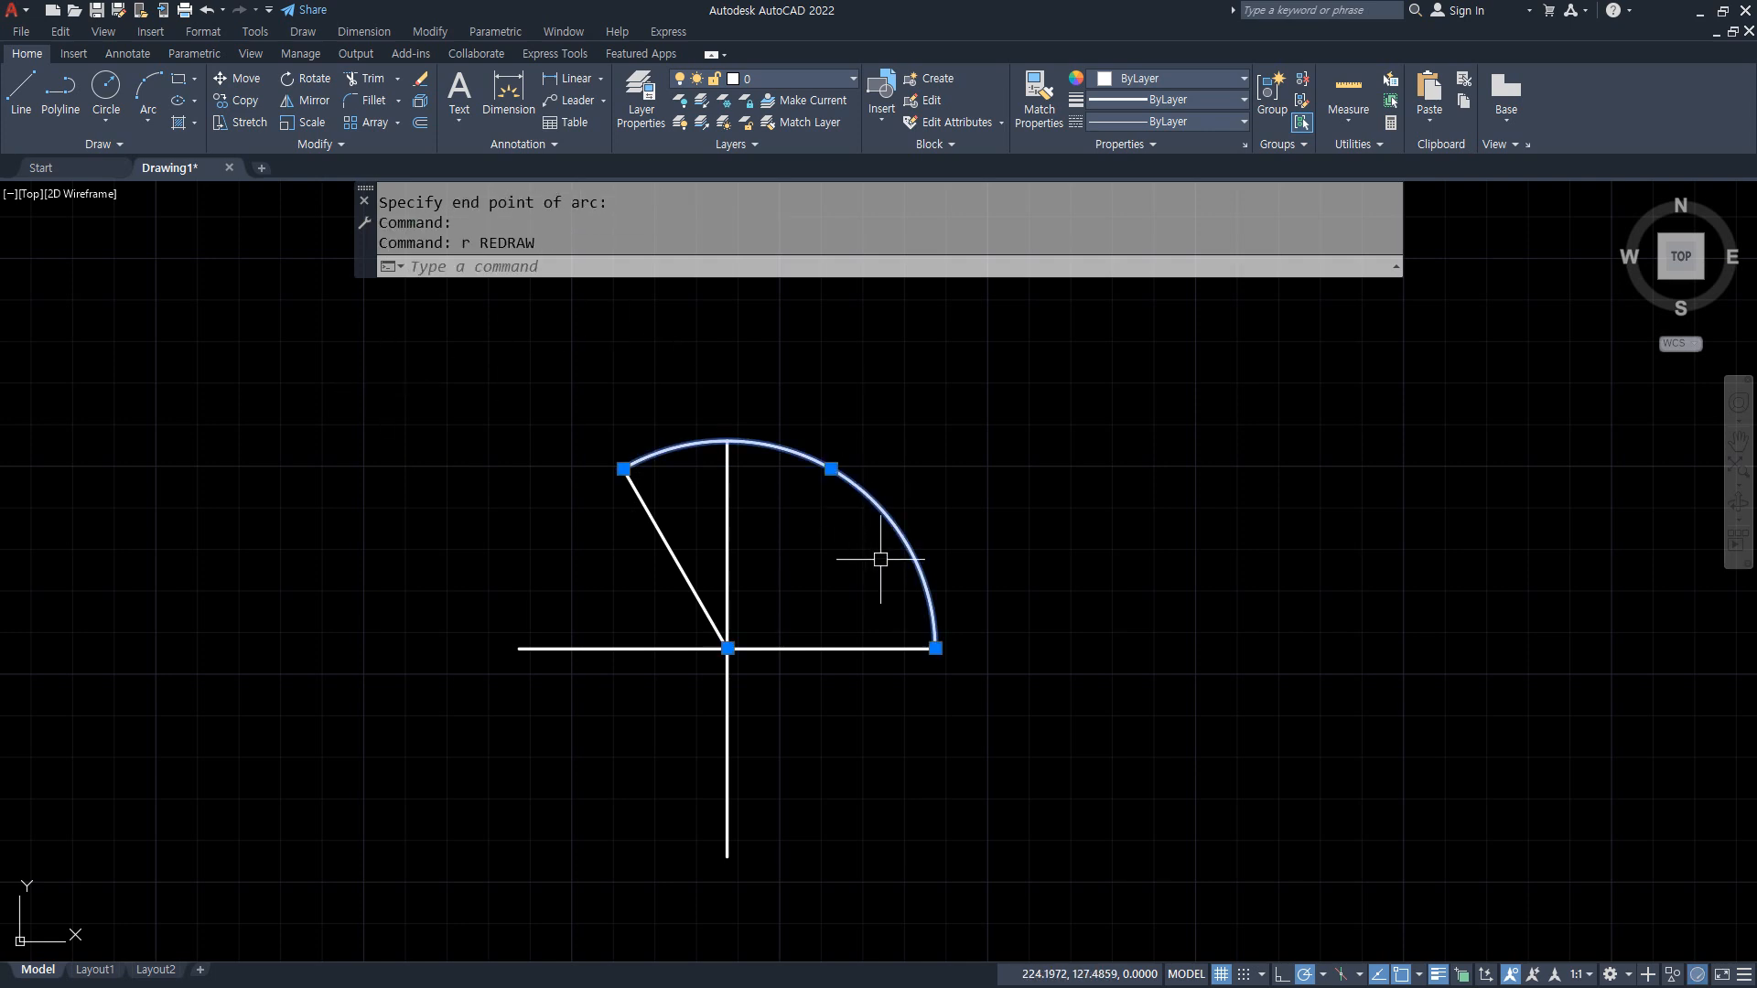
key("Escape")
left_click(895, 531)
type("e")
key("Return")
Step: Draw a three-point arc from the horizontal line's right end through the vertical line's lower end to the slanted line's upper end, and delete it
type("a")
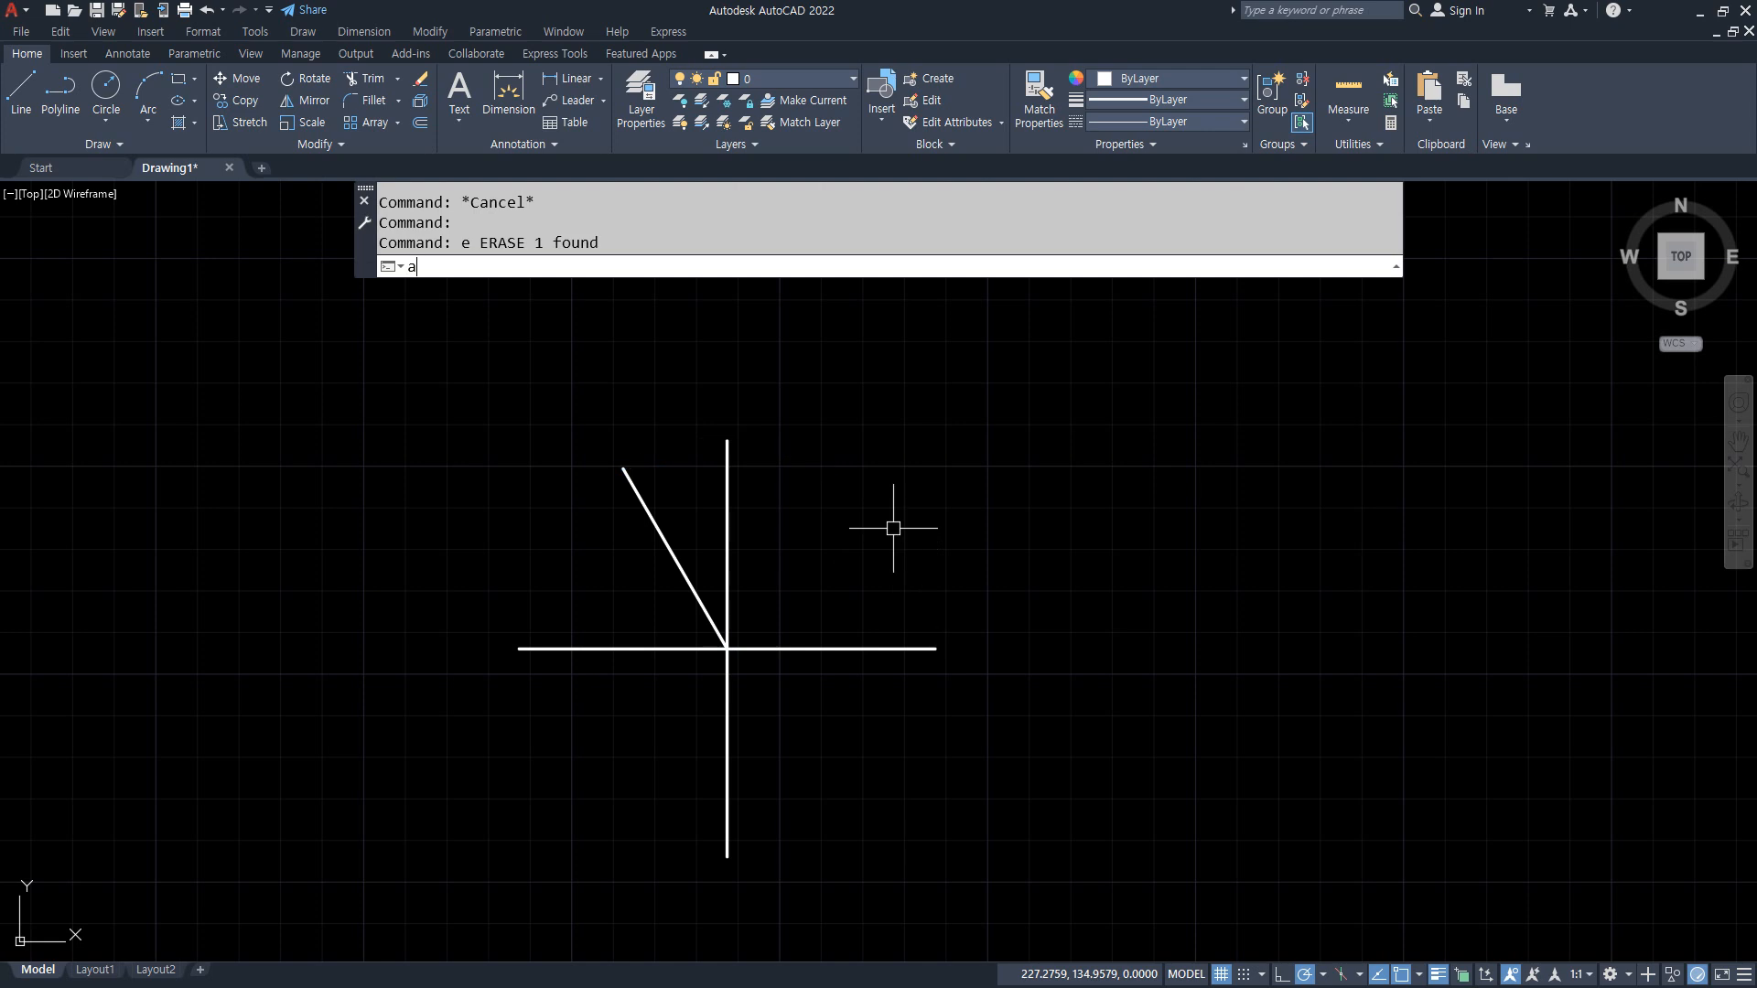
key("Return")
left_click(934, 648)
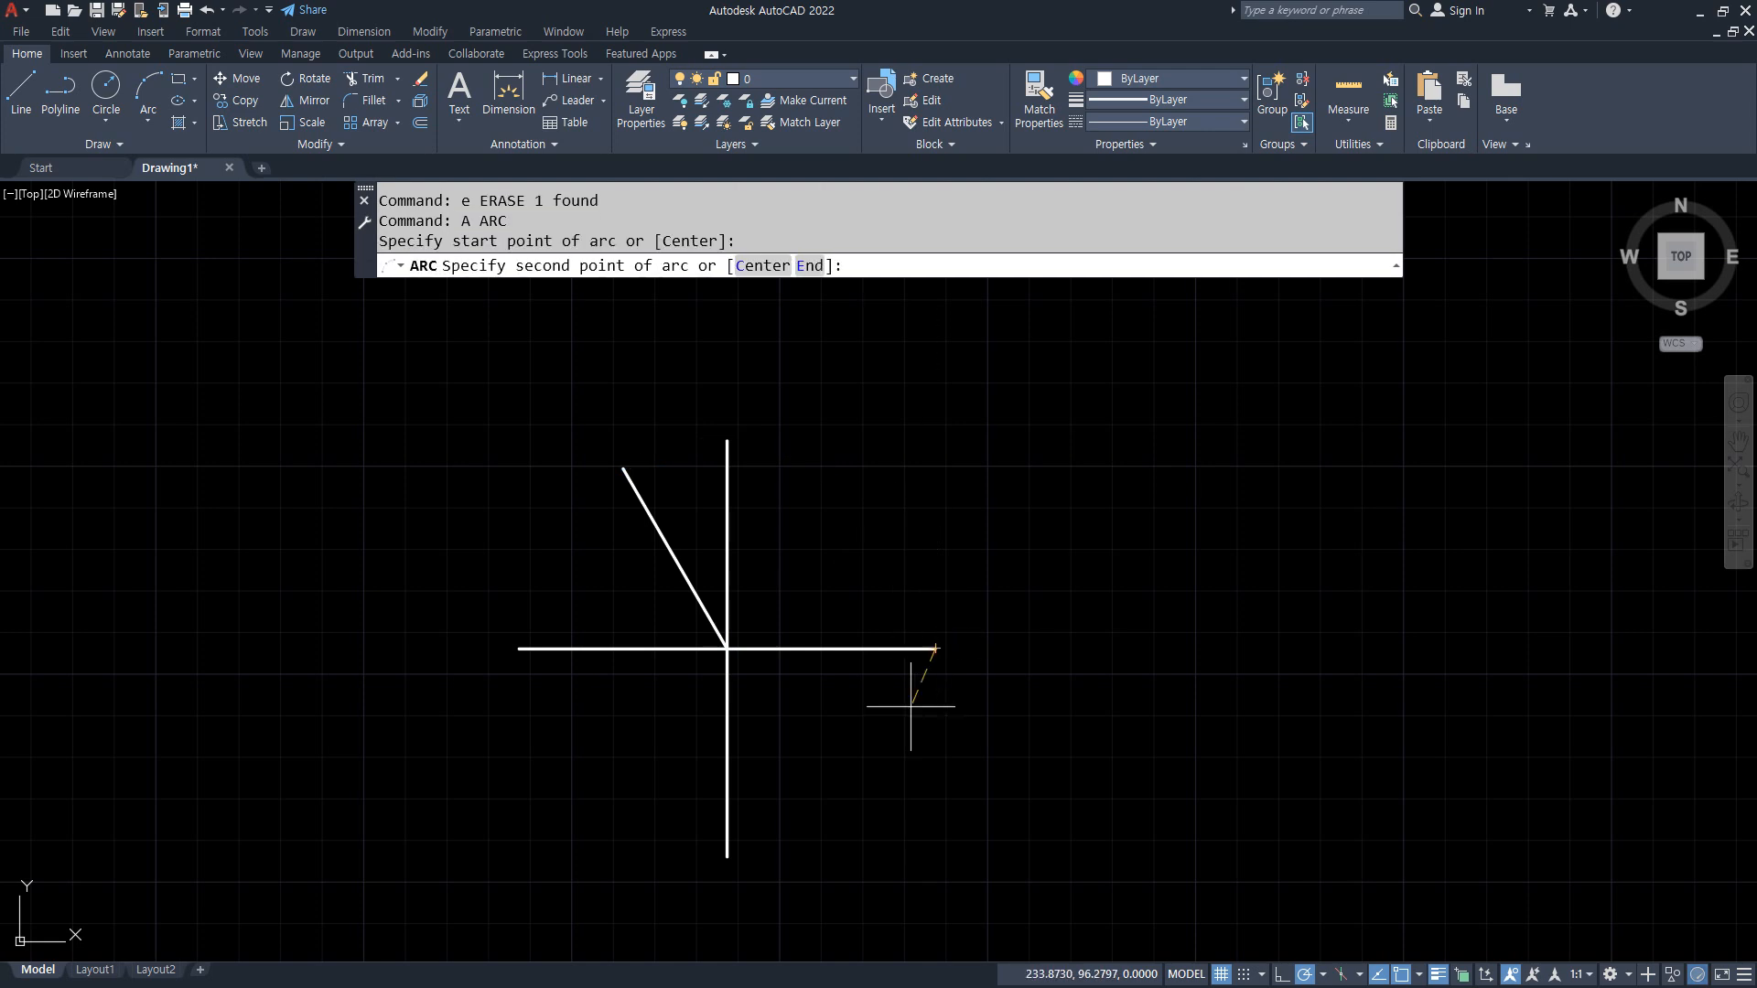
left_click(726, 855)
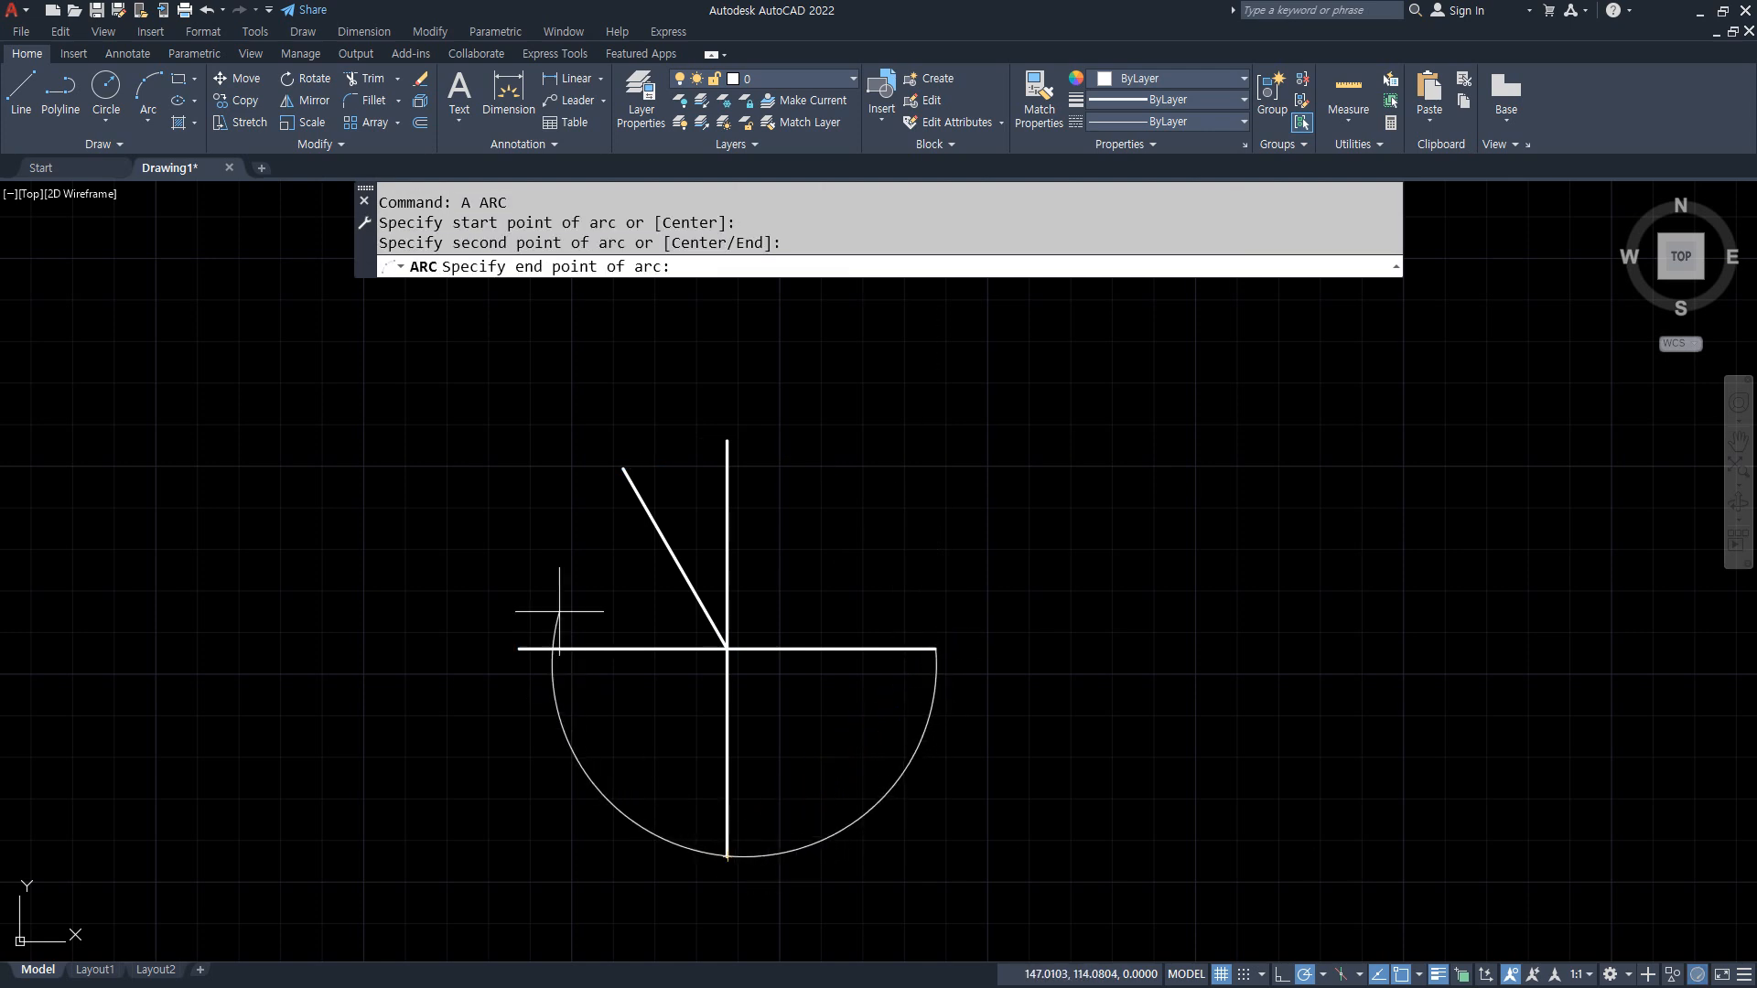
left_click(623, 469)
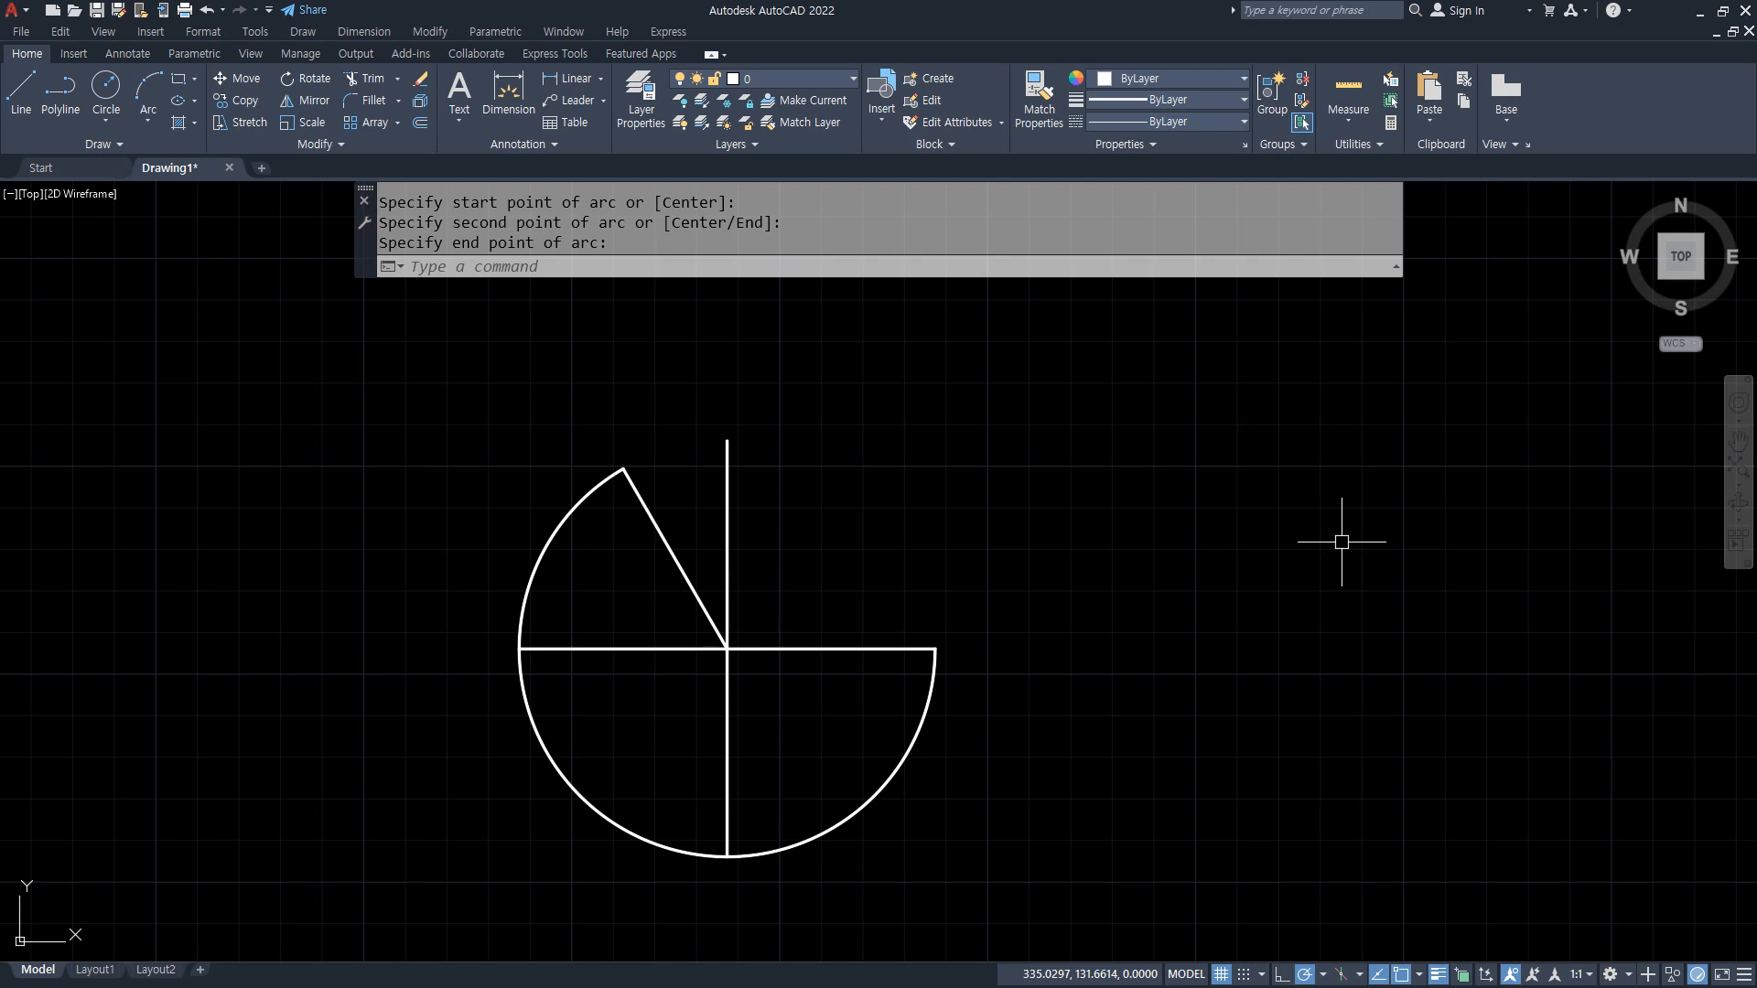
left_click(894, 771)
key("Delete")
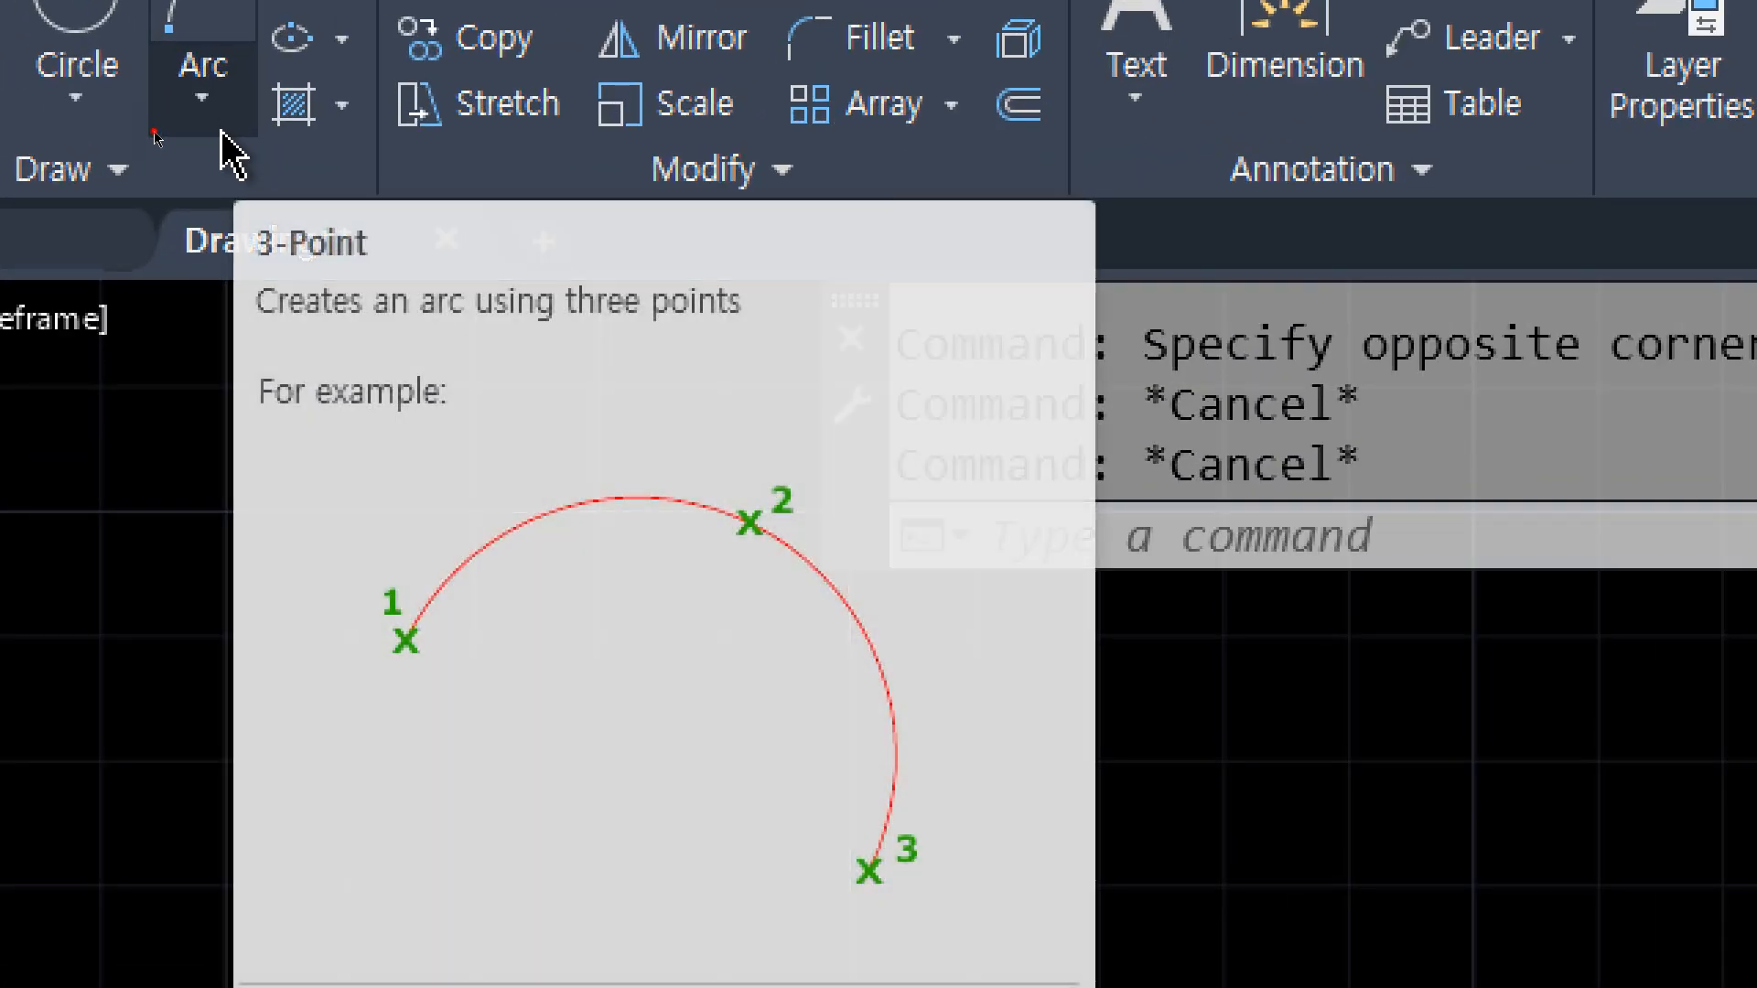
Step: Draw a Start, Center, End arc from the horizontal line's right end, centered on the lines' intersection, to the slanted line's upper end
left_click(153, 136)
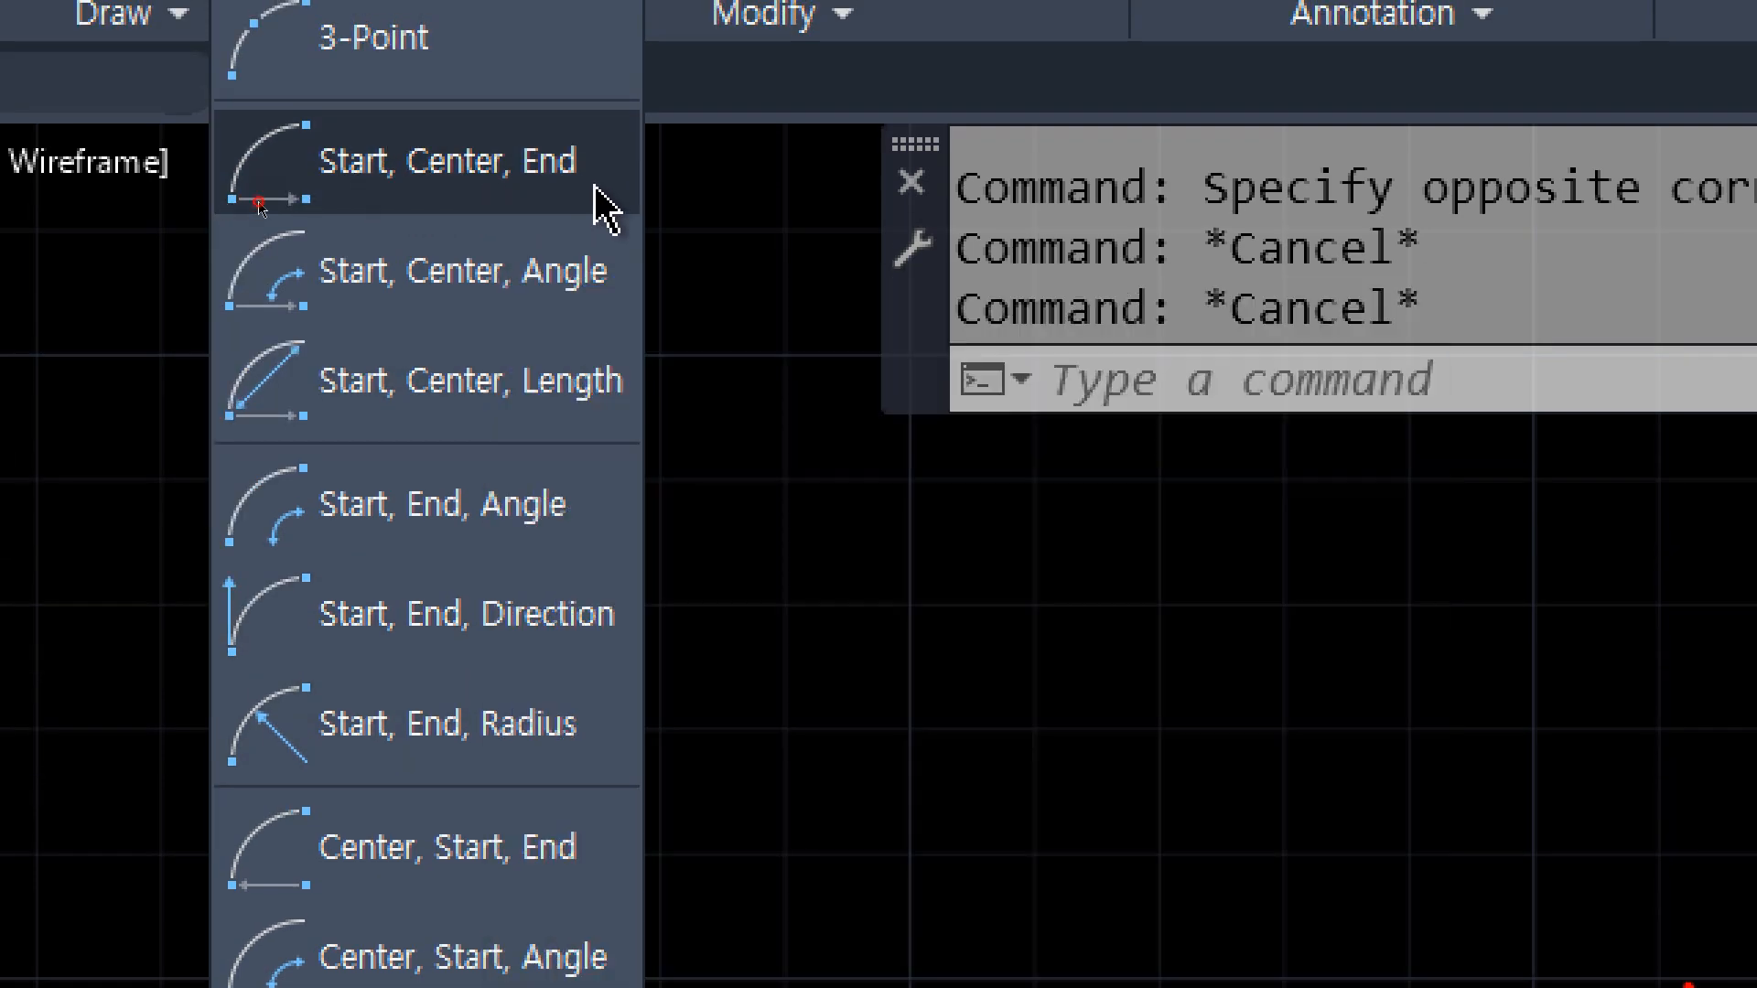
left_click(599, 206)
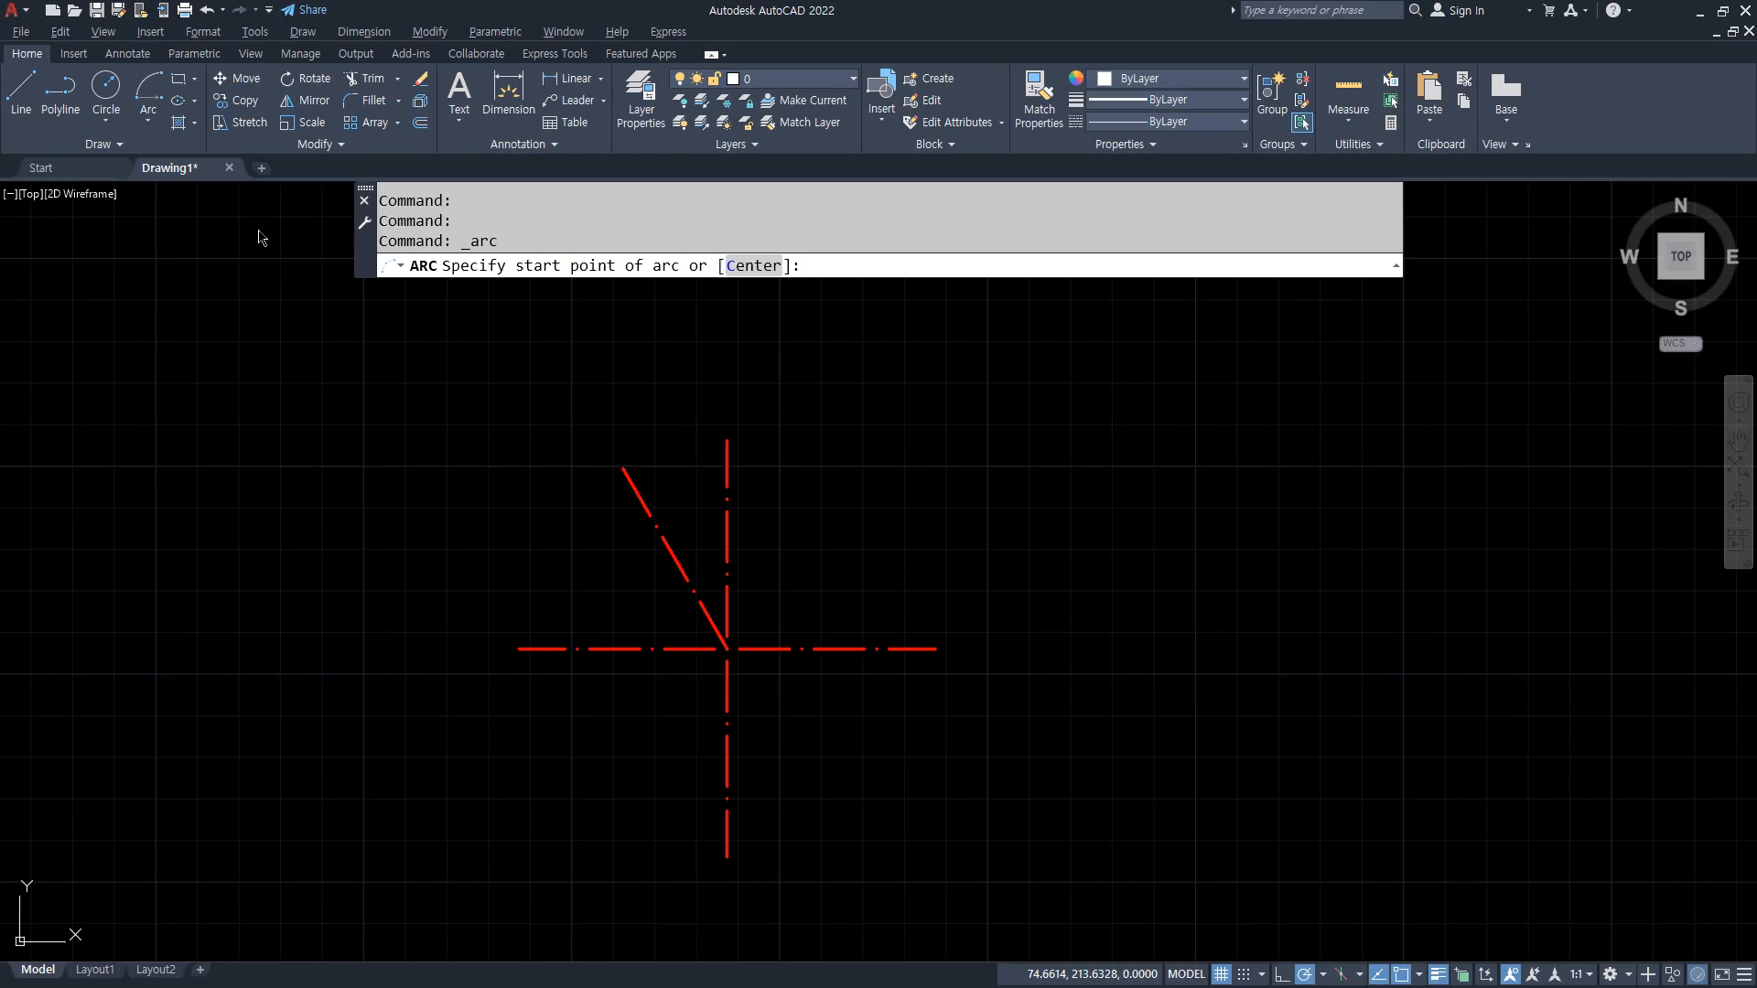
left_click(933, 648)
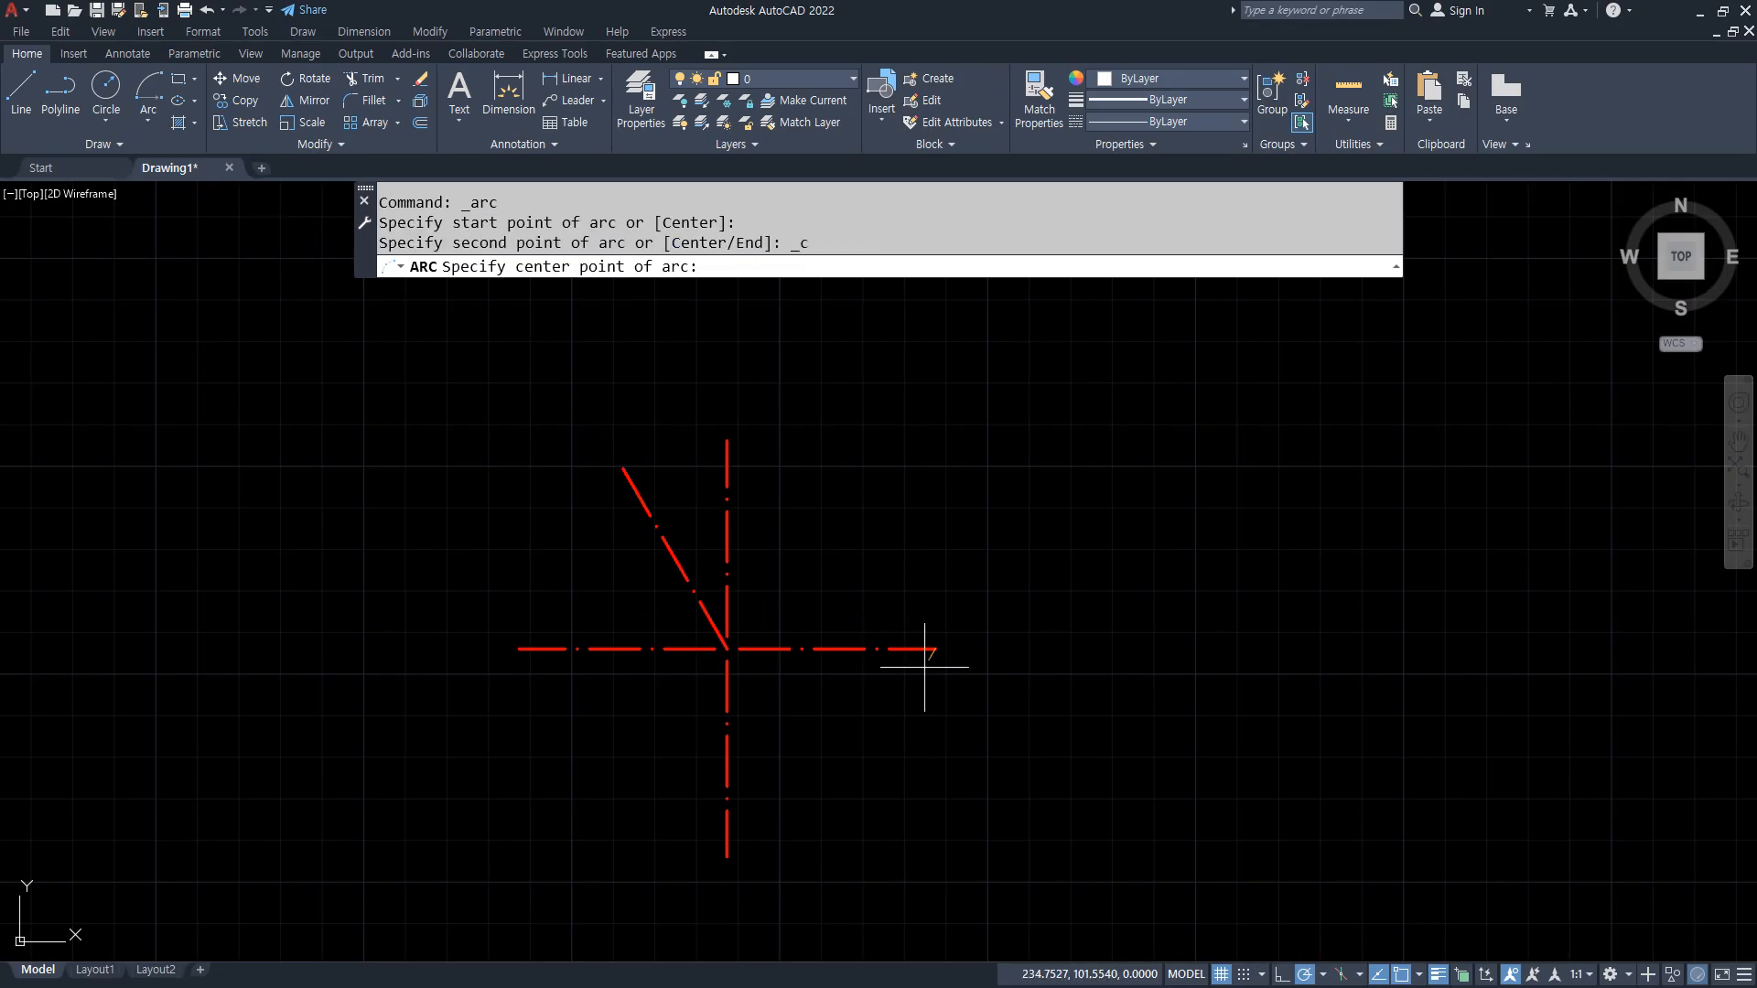
left_click(733, 647)
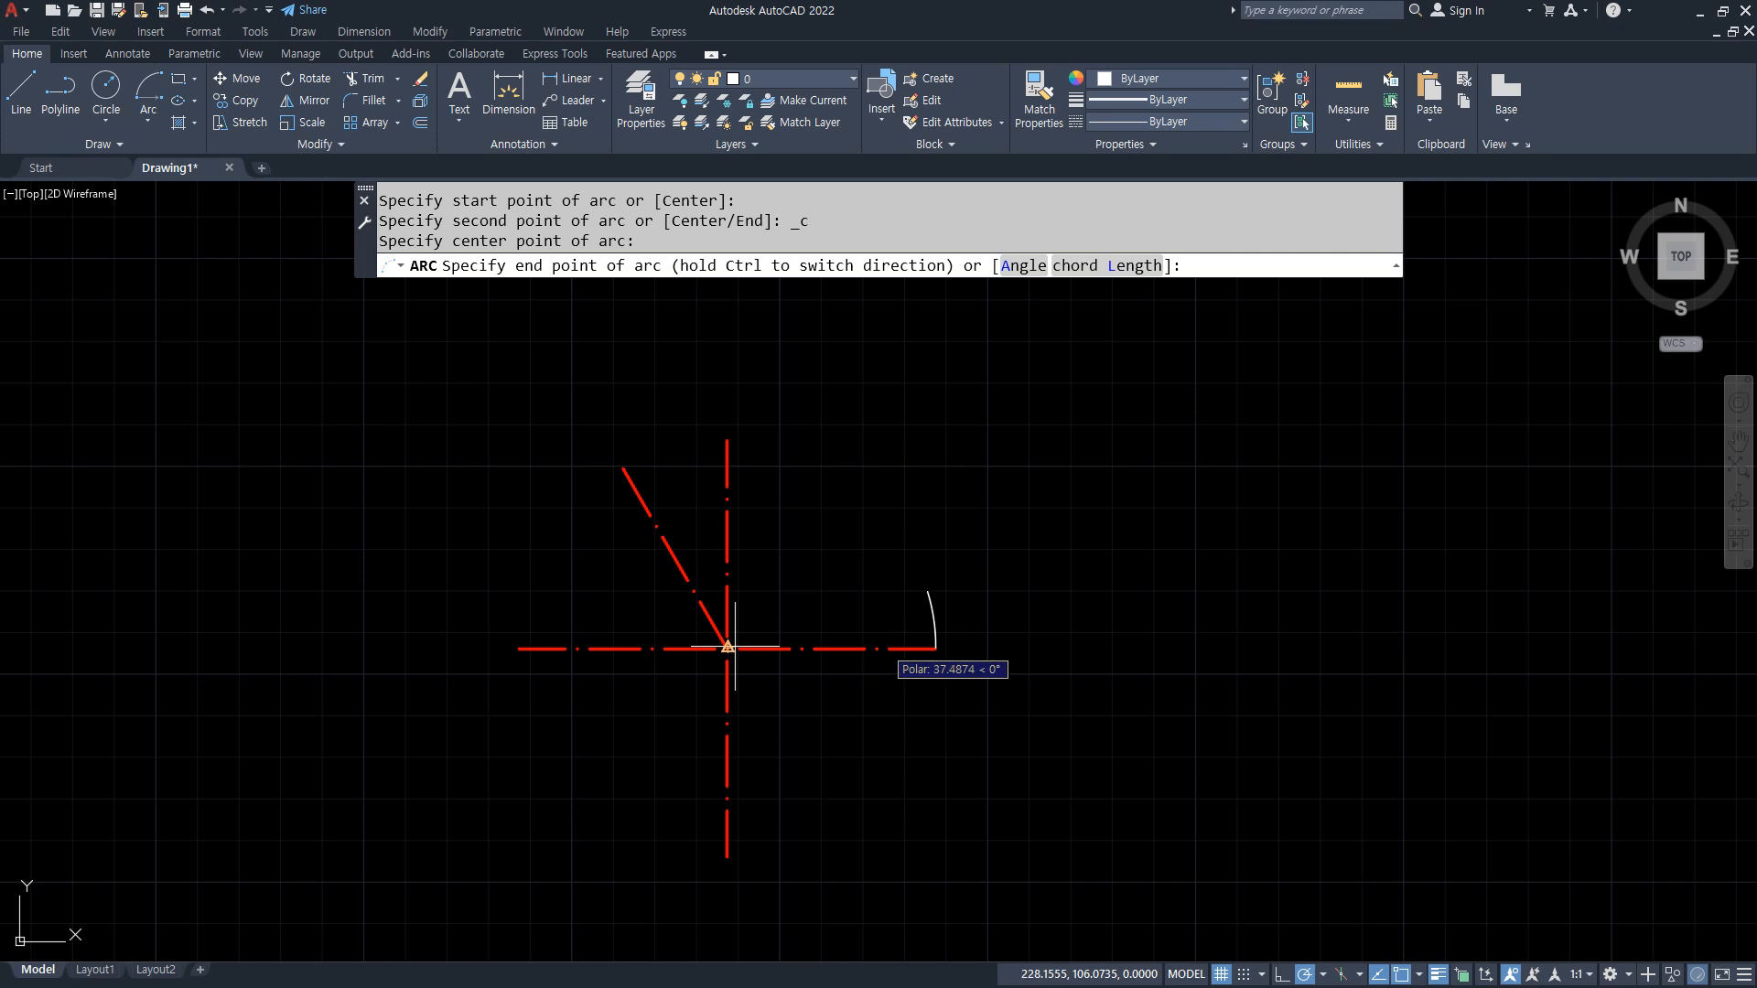
left_click(624, 470)
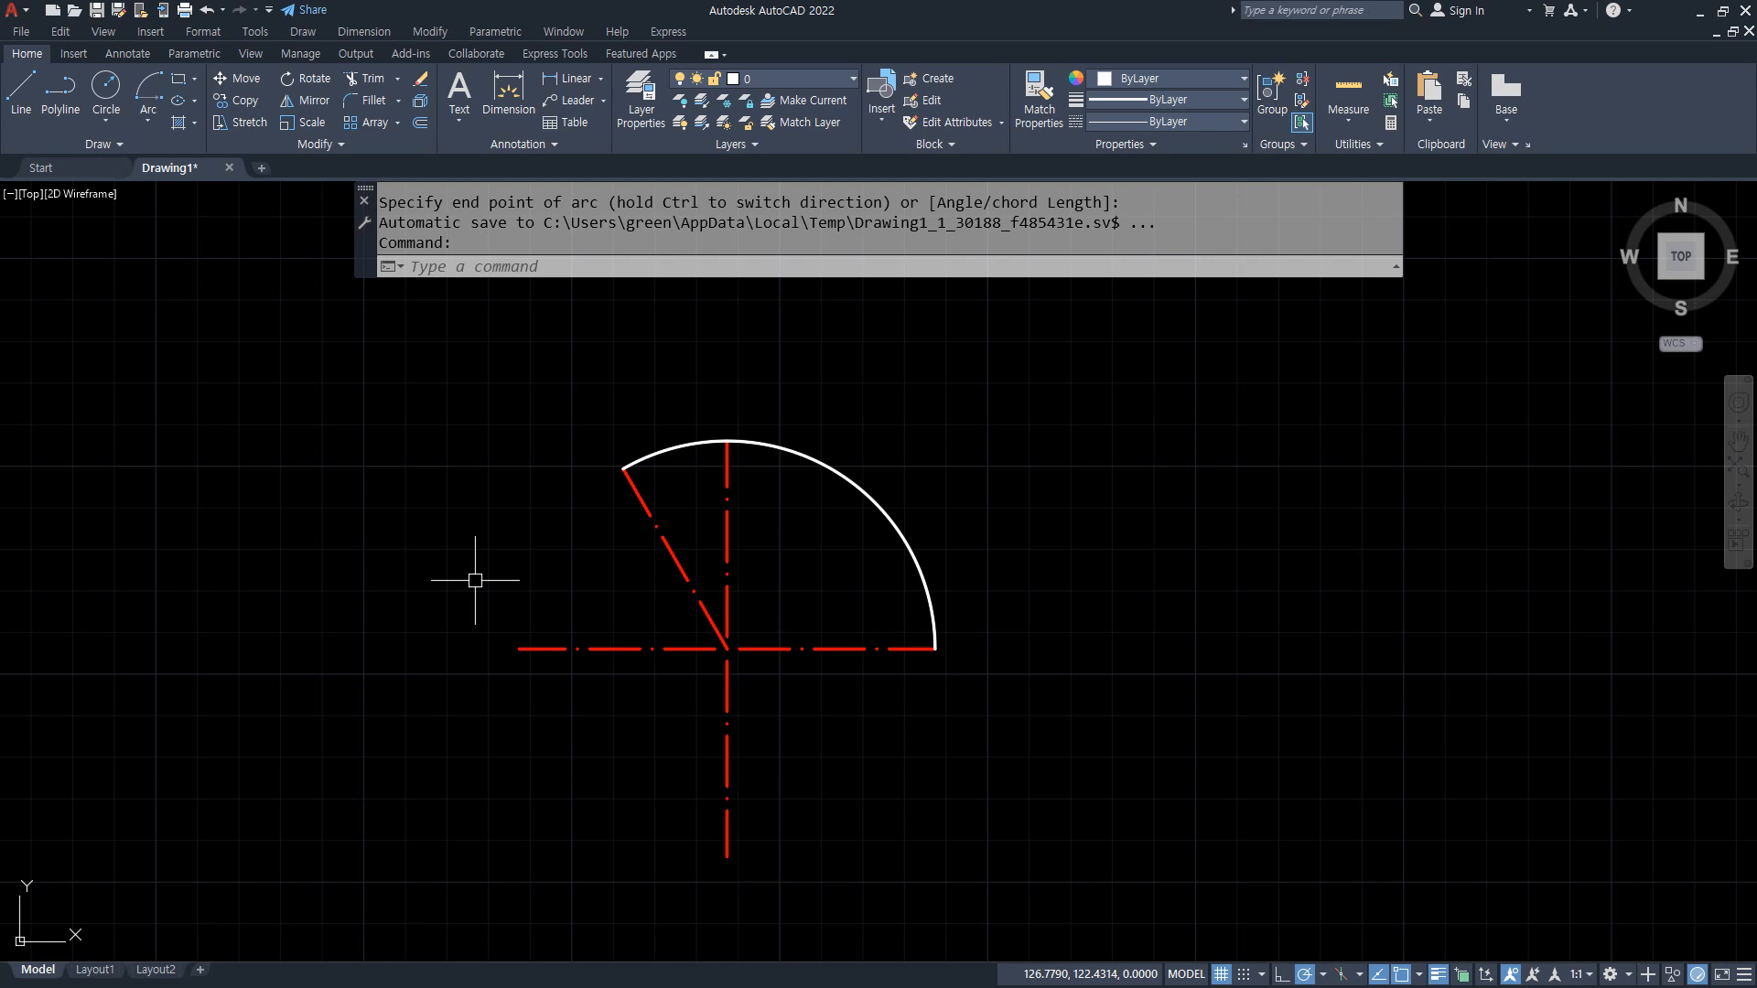
Step: Delete the Start, Center, End arc from the guide lines
mouse_move(926, 673)
left_mouse_down()
mouse_move(914, 632)
mouse_move(935, 668)
left_mouse_up()
mouse_move(743, 641)
left_mouse_down()
mouse_move(723, 675)
mouse_move(734, 633)
left_mouse_up()
mouse_move(638, 512)
left_mouse_down()
mouse_move(573, 462)
mouse_move(633, 489)
left_mouse_up()
left_click(889, 518)
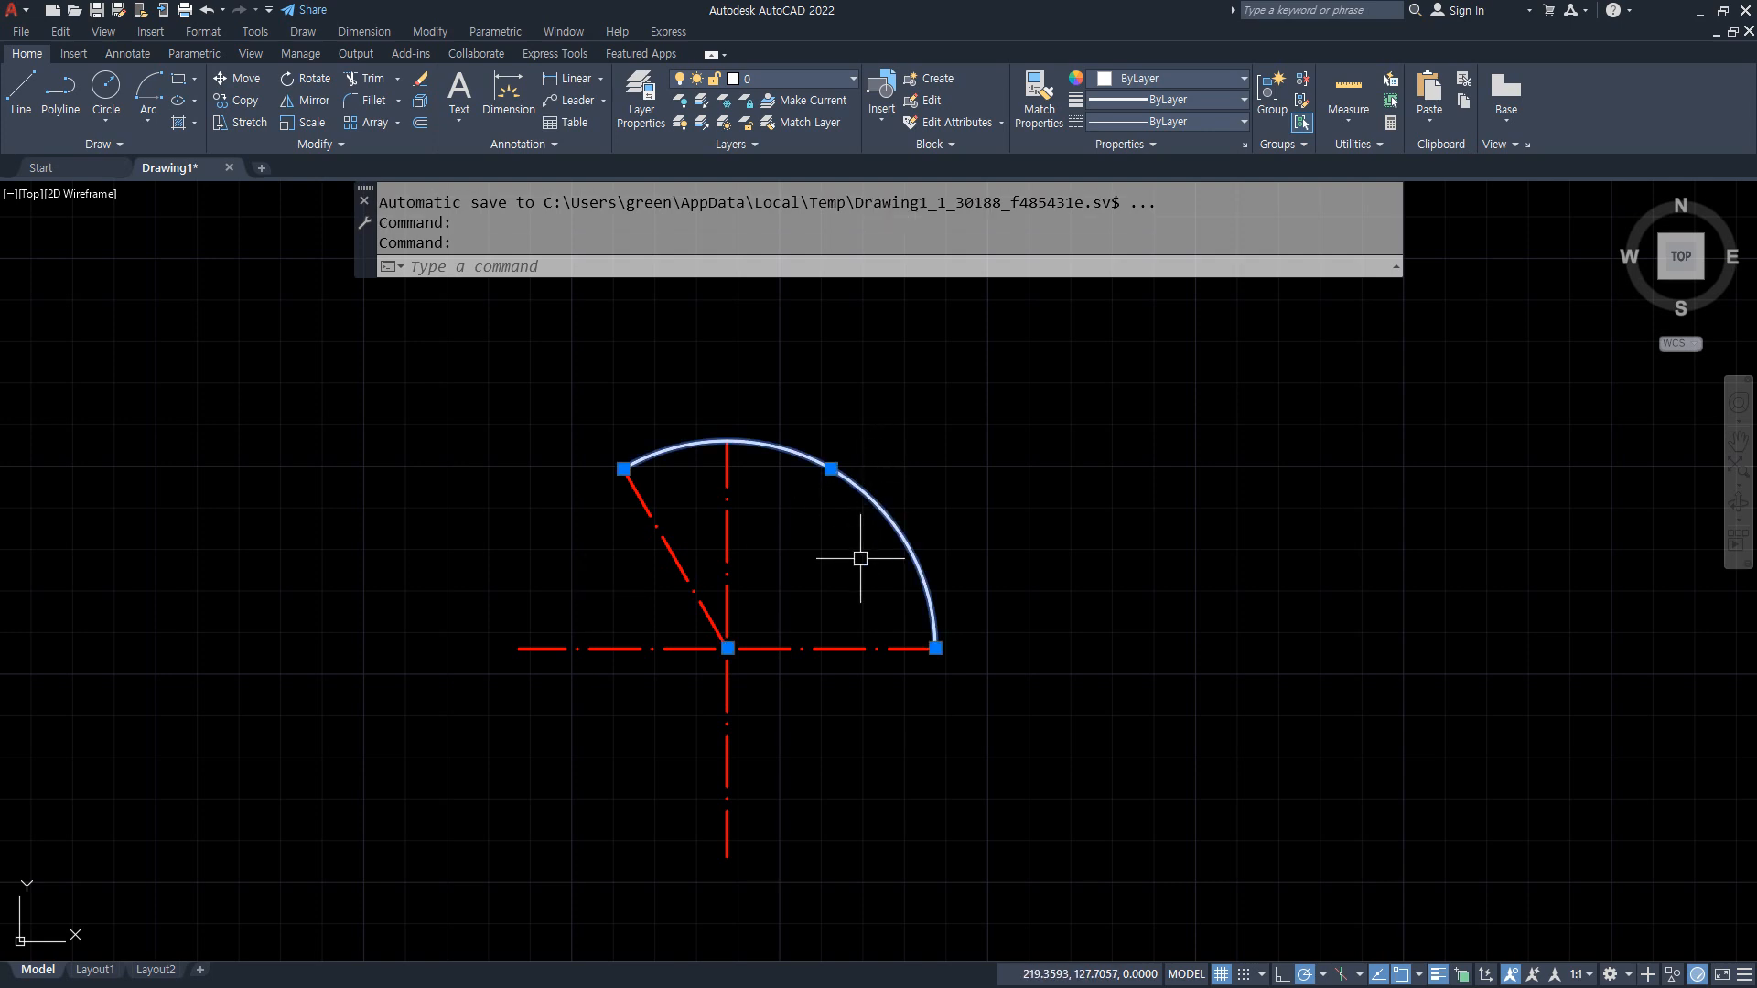
key("Delete")
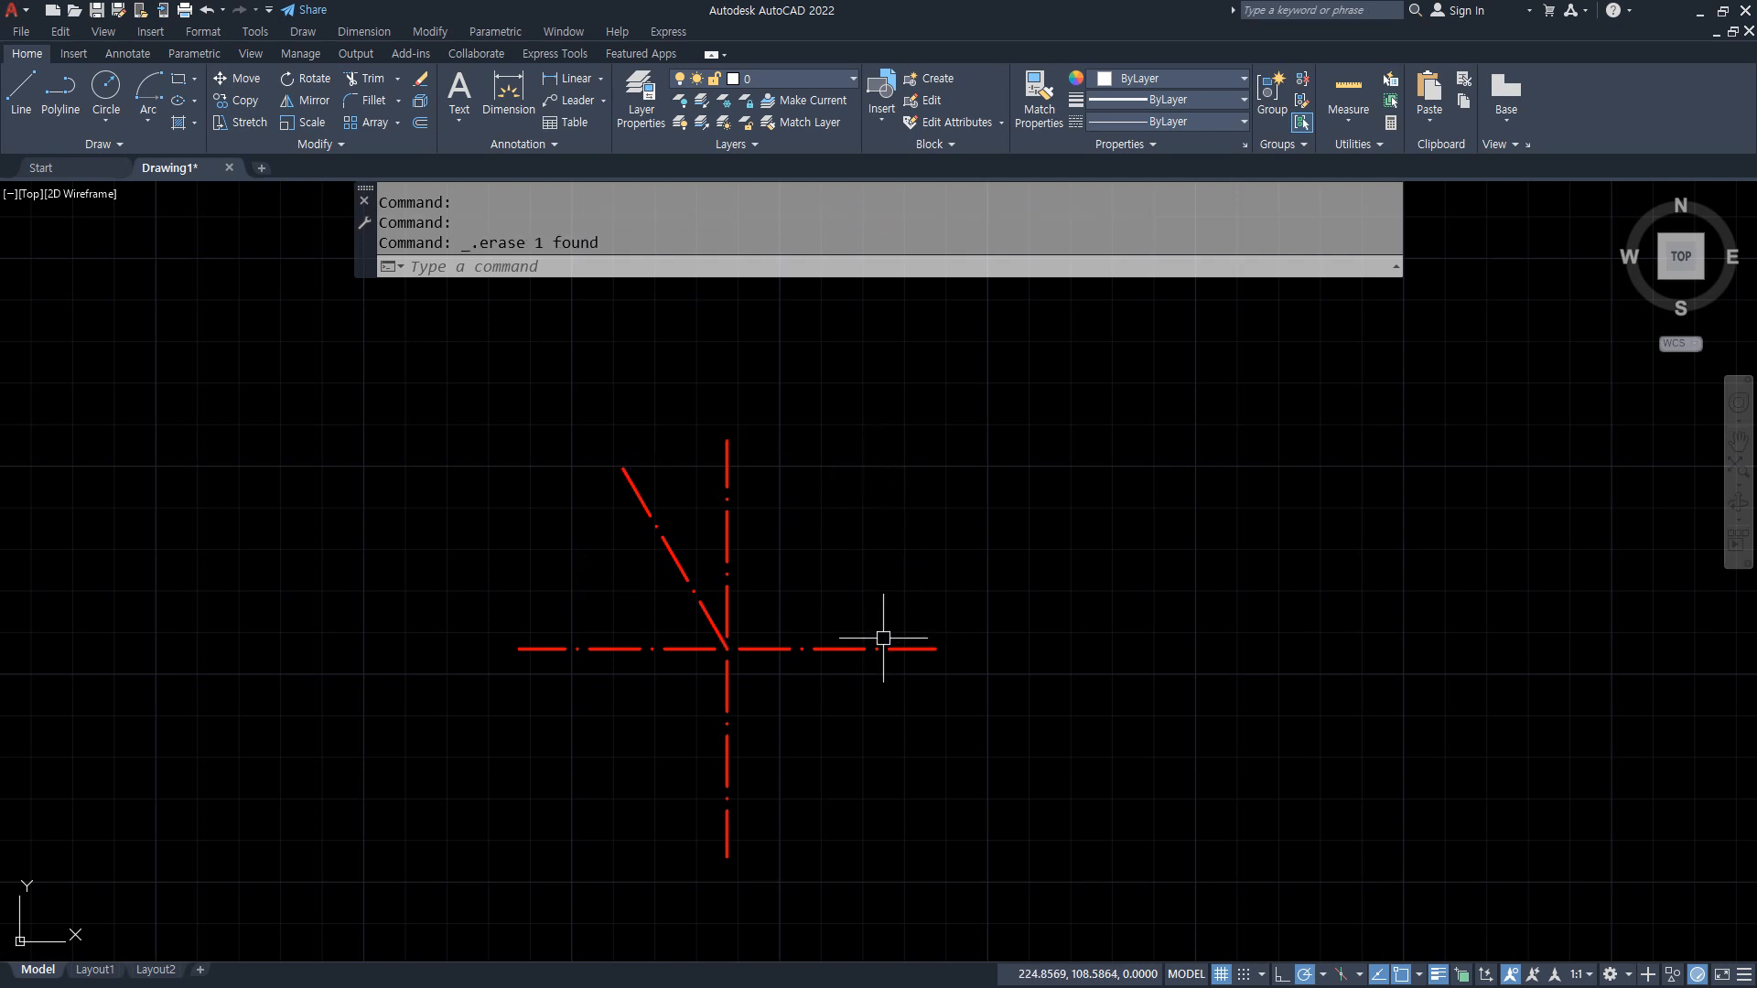
left_click(148, 120)
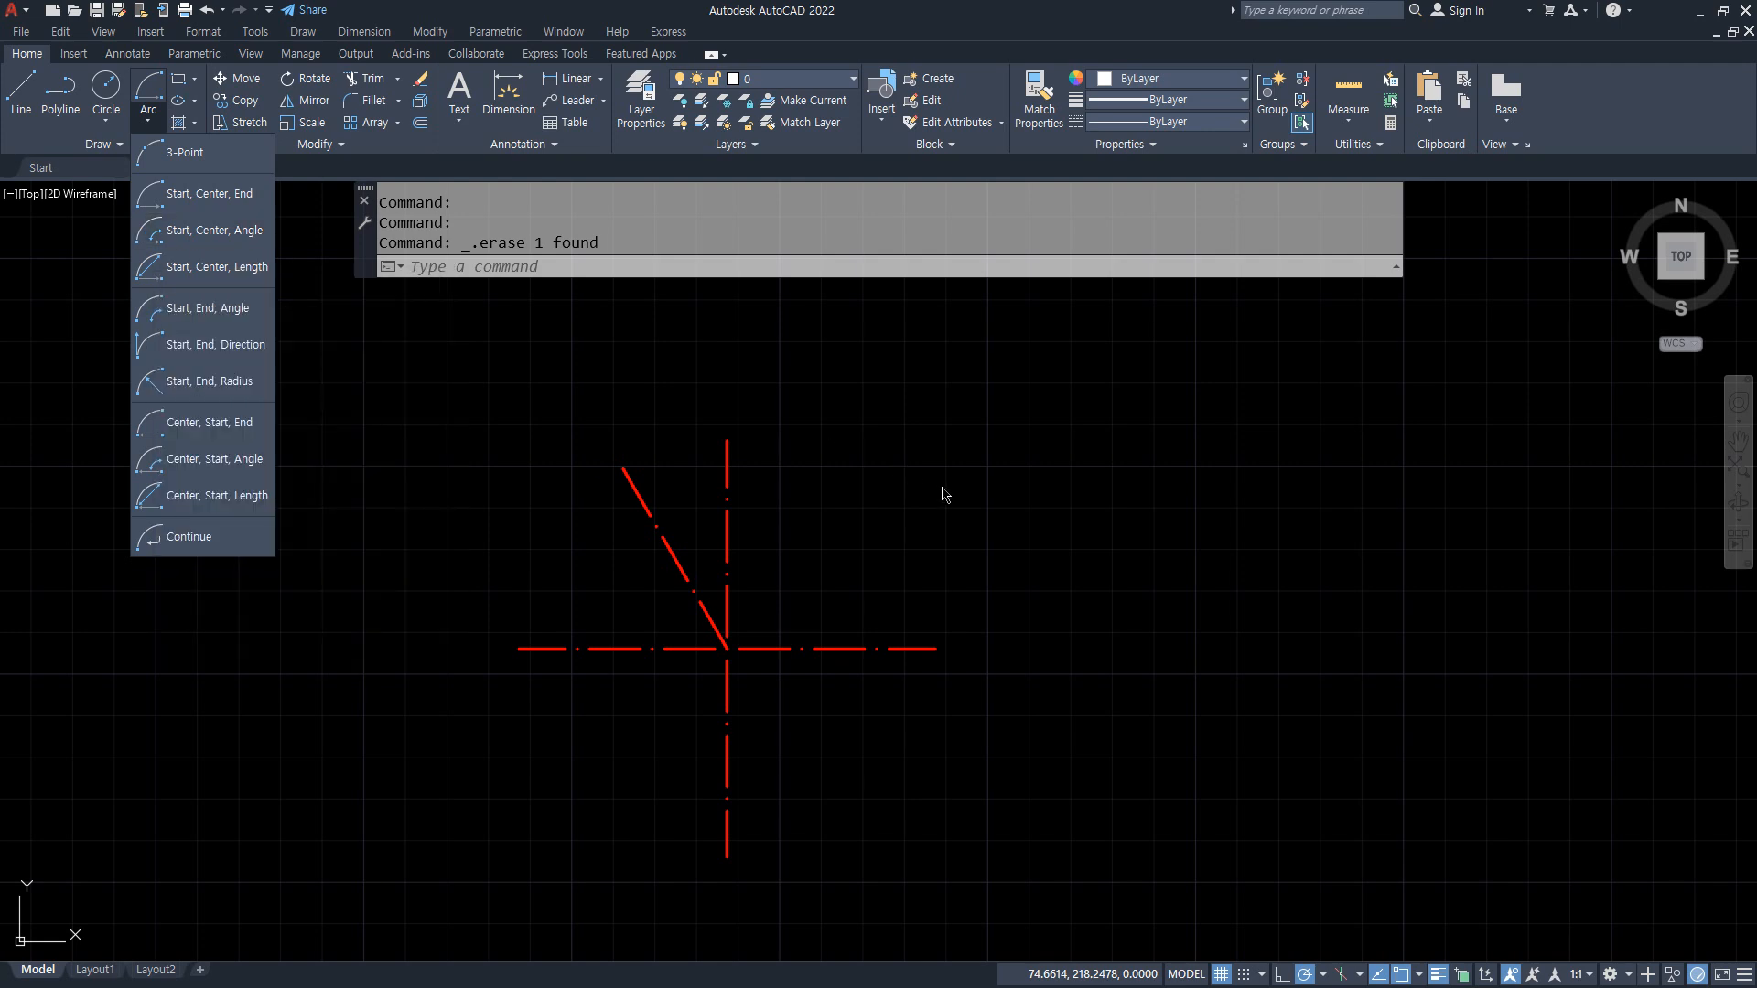
scroll(718, 611, "up", 5)
left_click(502, 463)
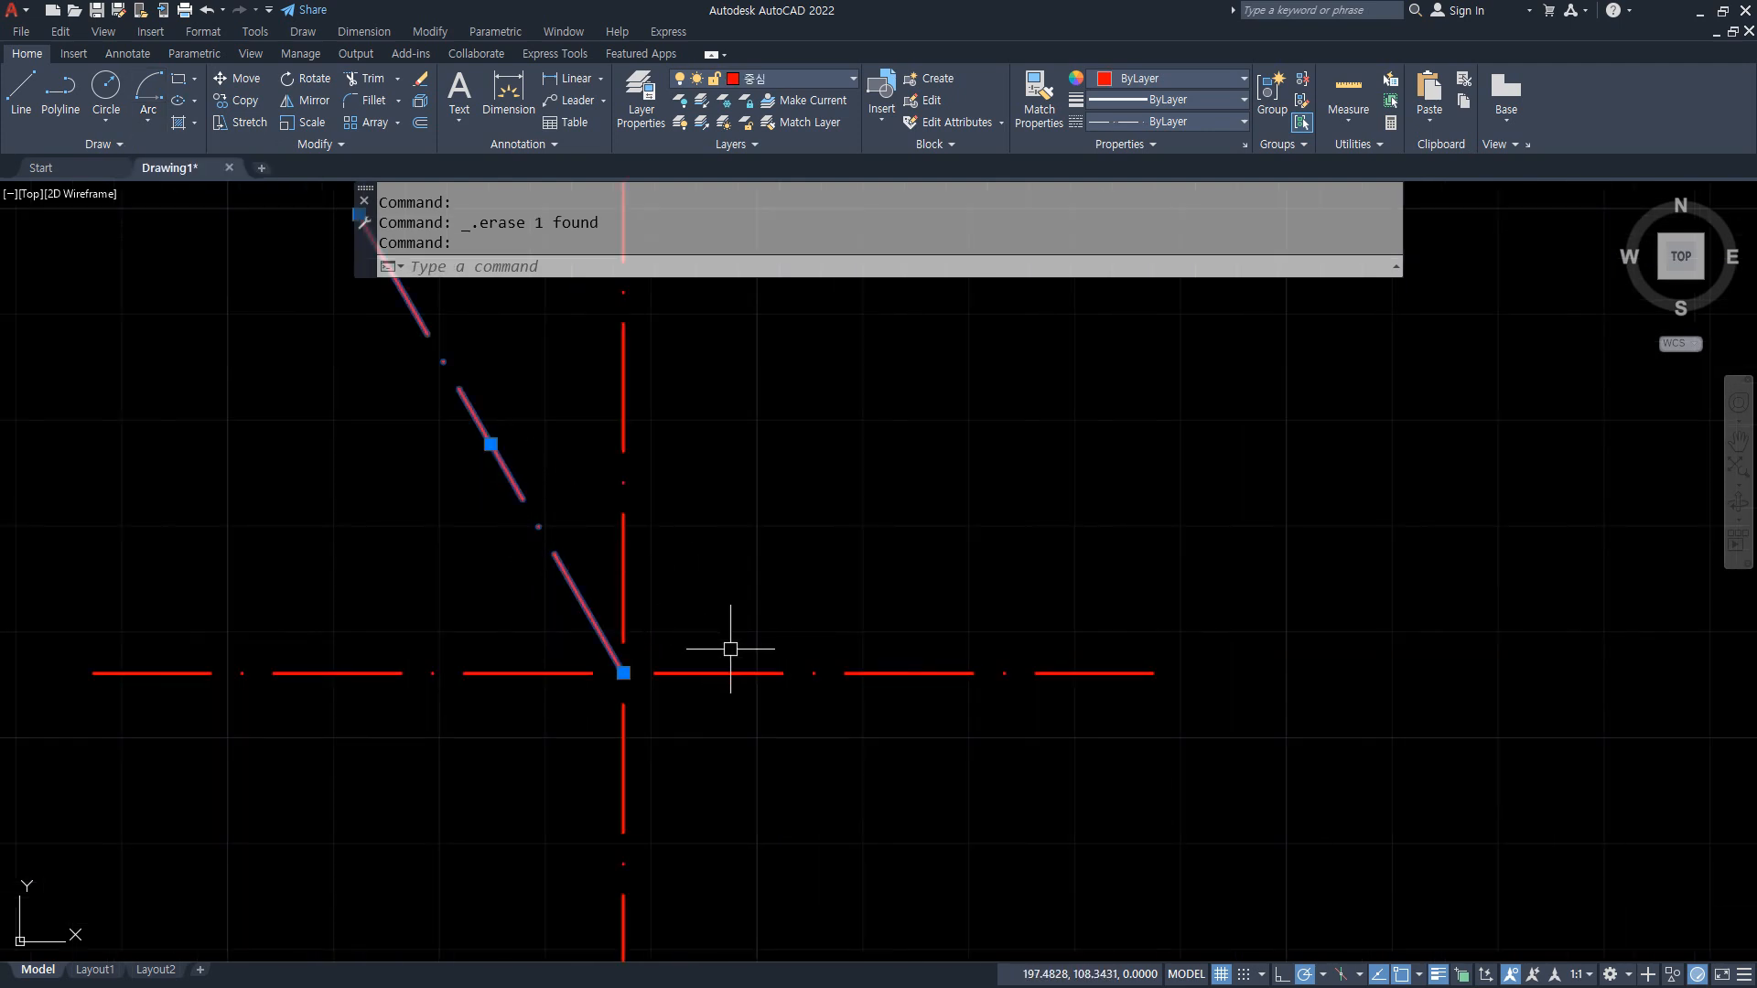
left_click(737, 671)
key("Escape")
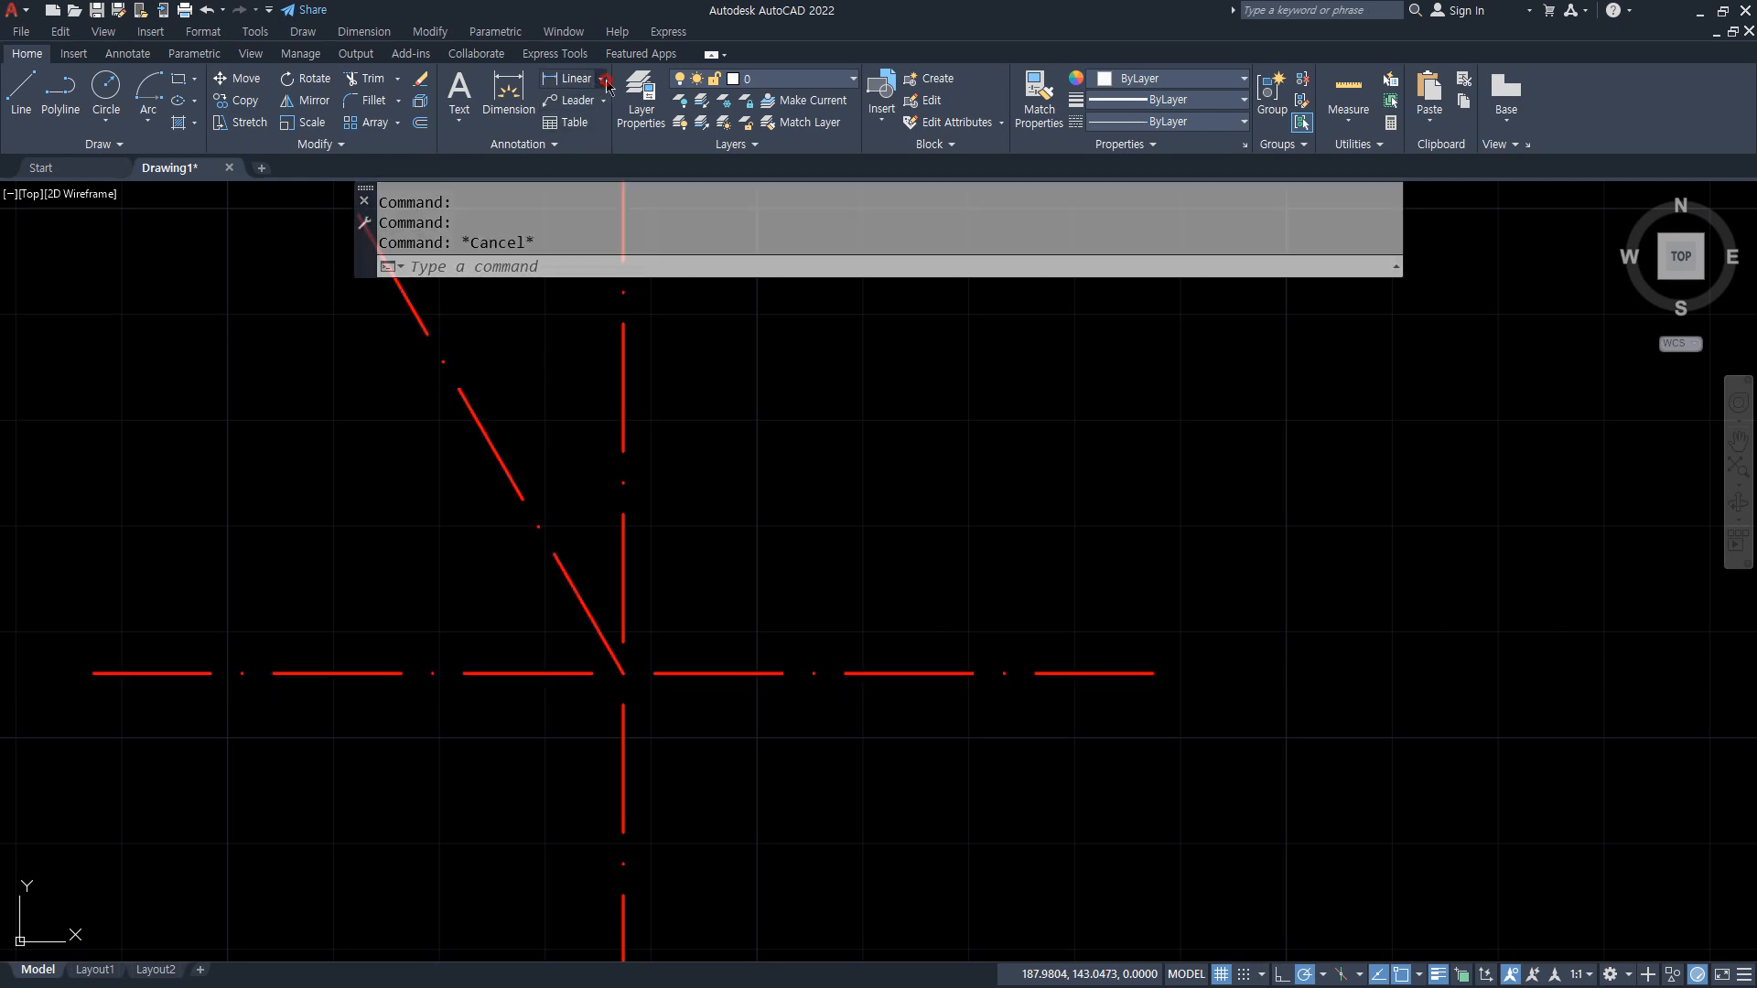
Step: Add an angular dimension between the horizontal line and the slanted line, placed just above their intersection
left_click(600, 79)
left_click(607, 180)
left_click(713, 672)
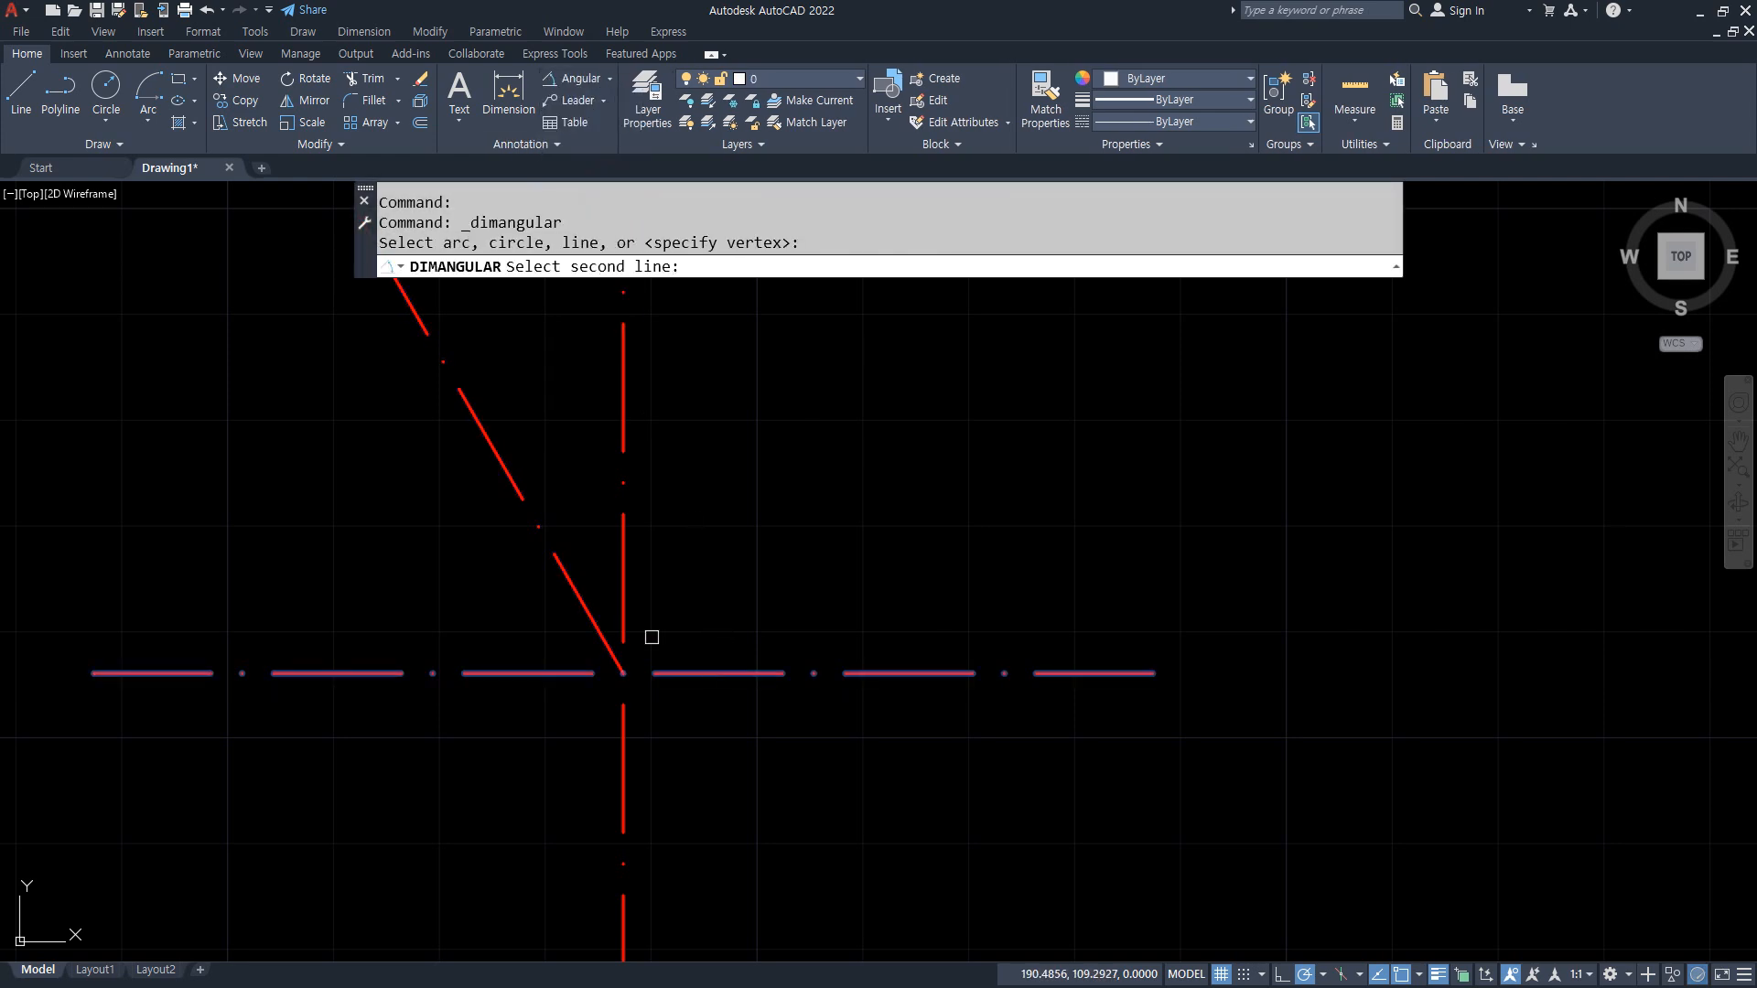
left_click(587, 608)
left_click(686, 567)
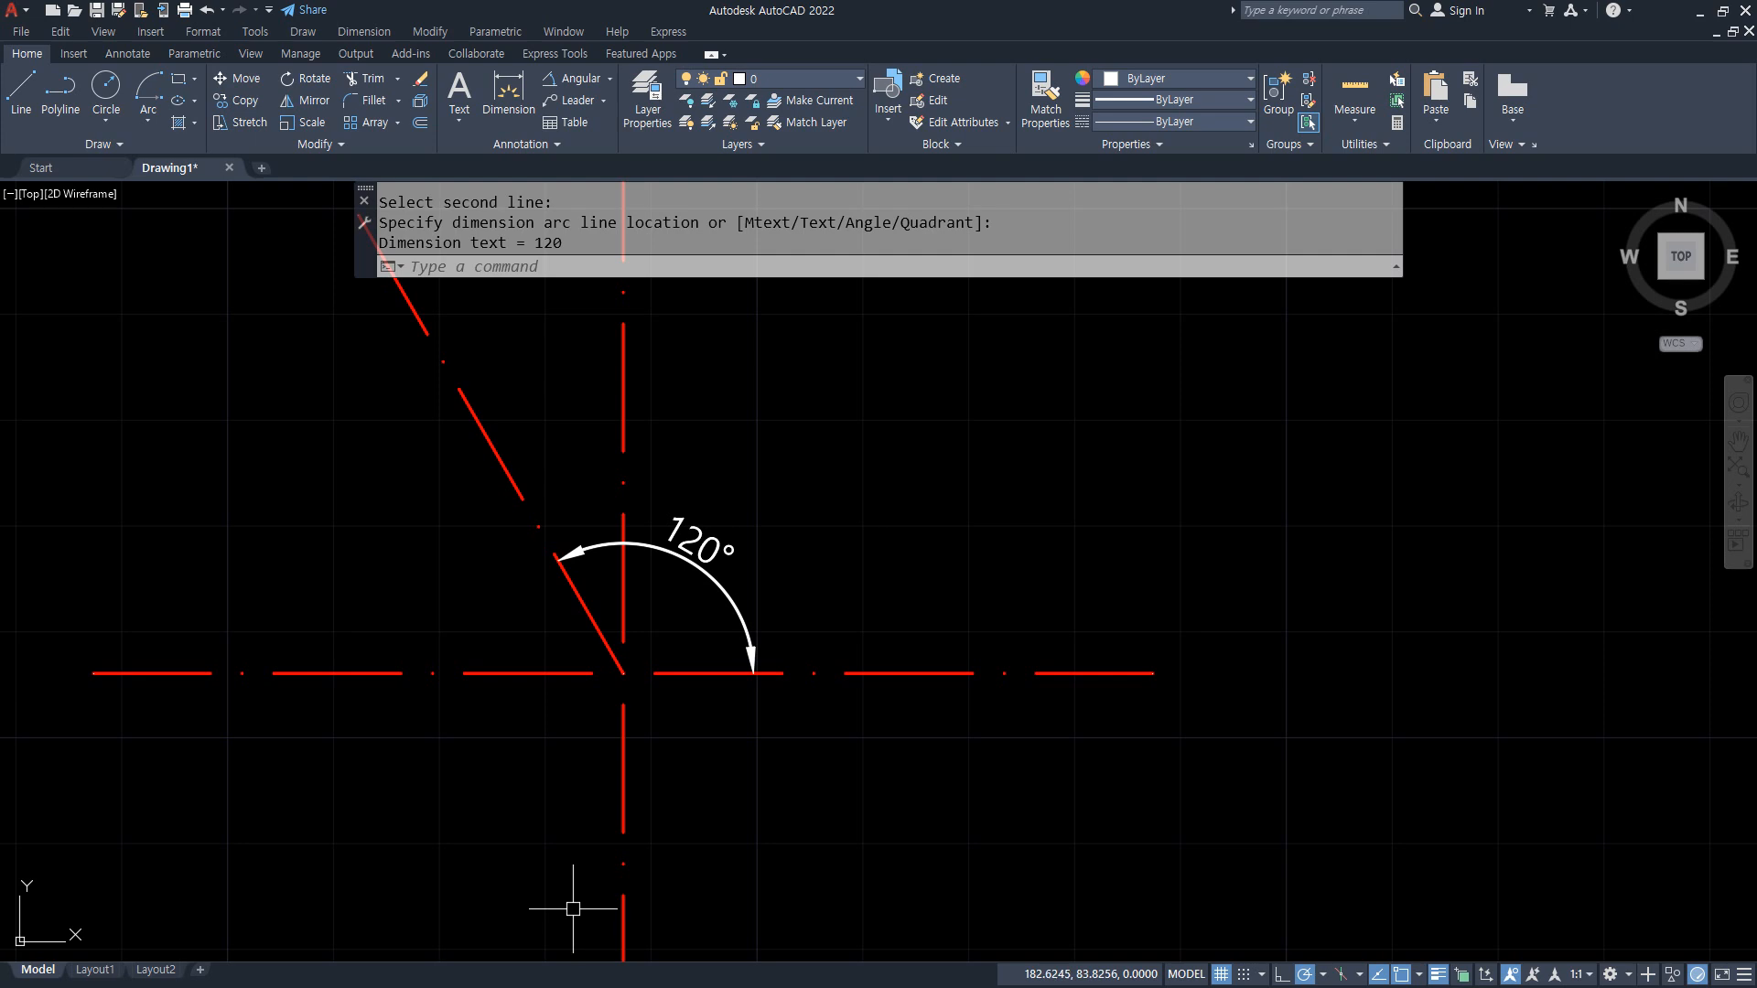
Step: Draw a Start, Center, Angle arc from the horizontal line's right end, centered on the lines' intersection, with an included angle of 120 degrees
scroll(759, 565, "down", 2)
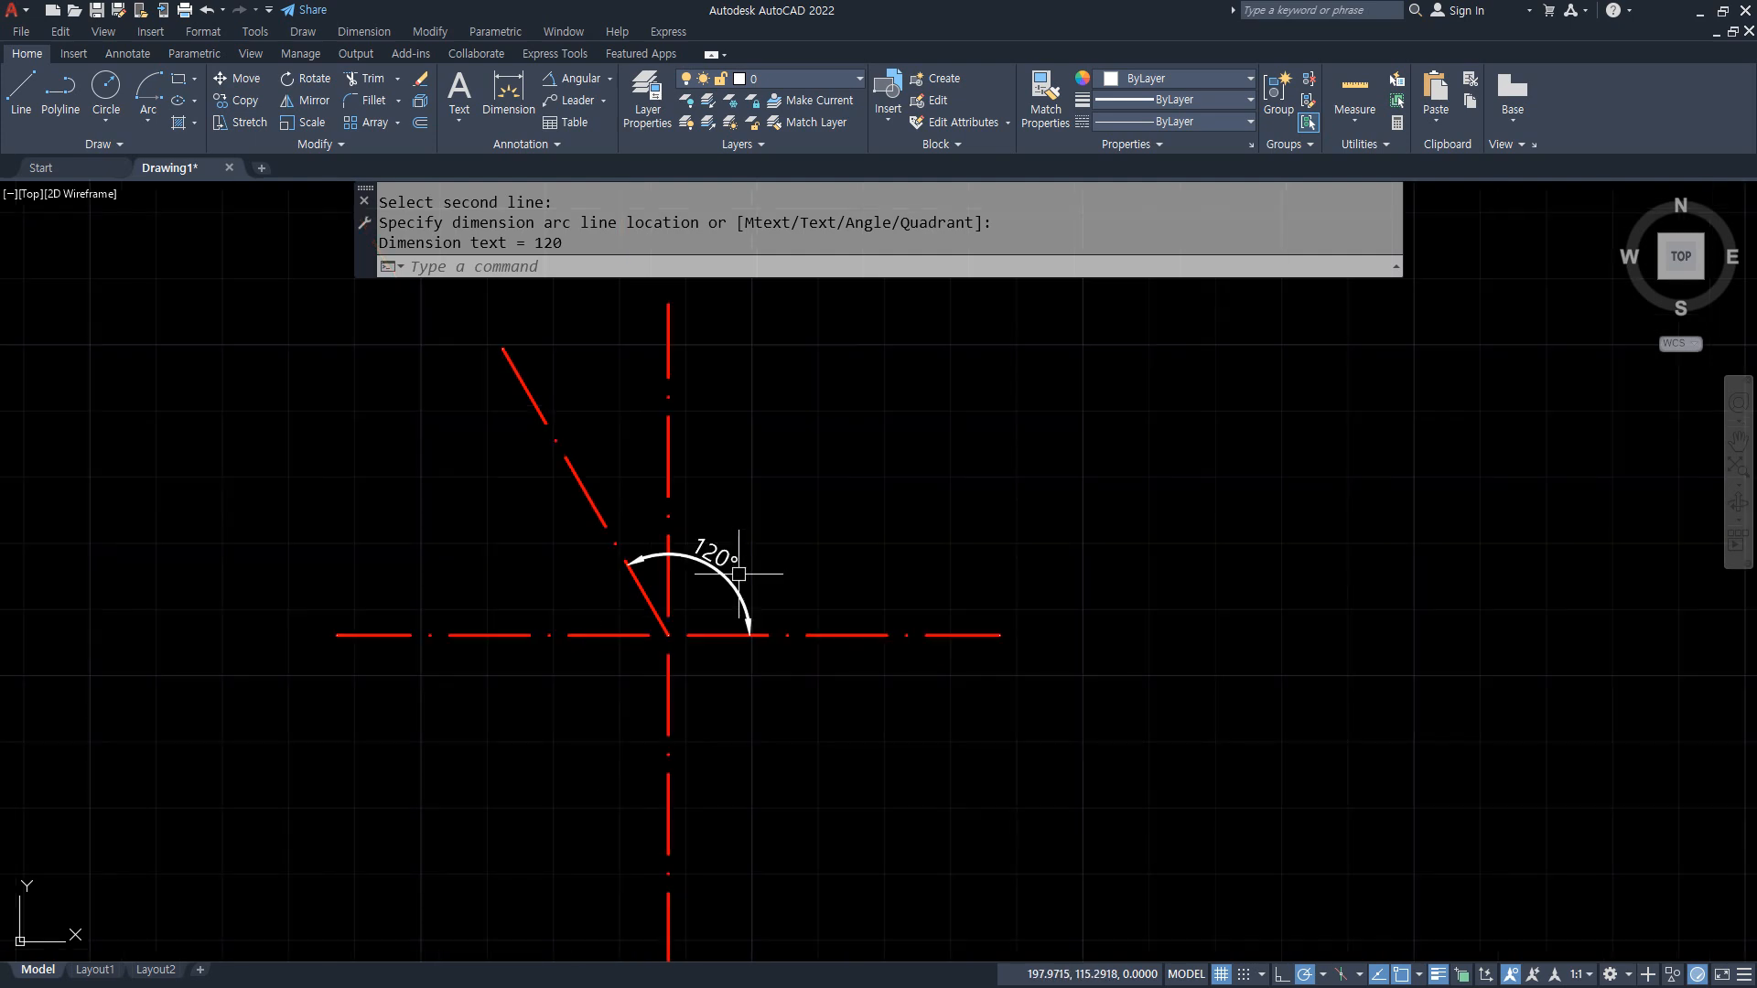
left_click(147, 121)
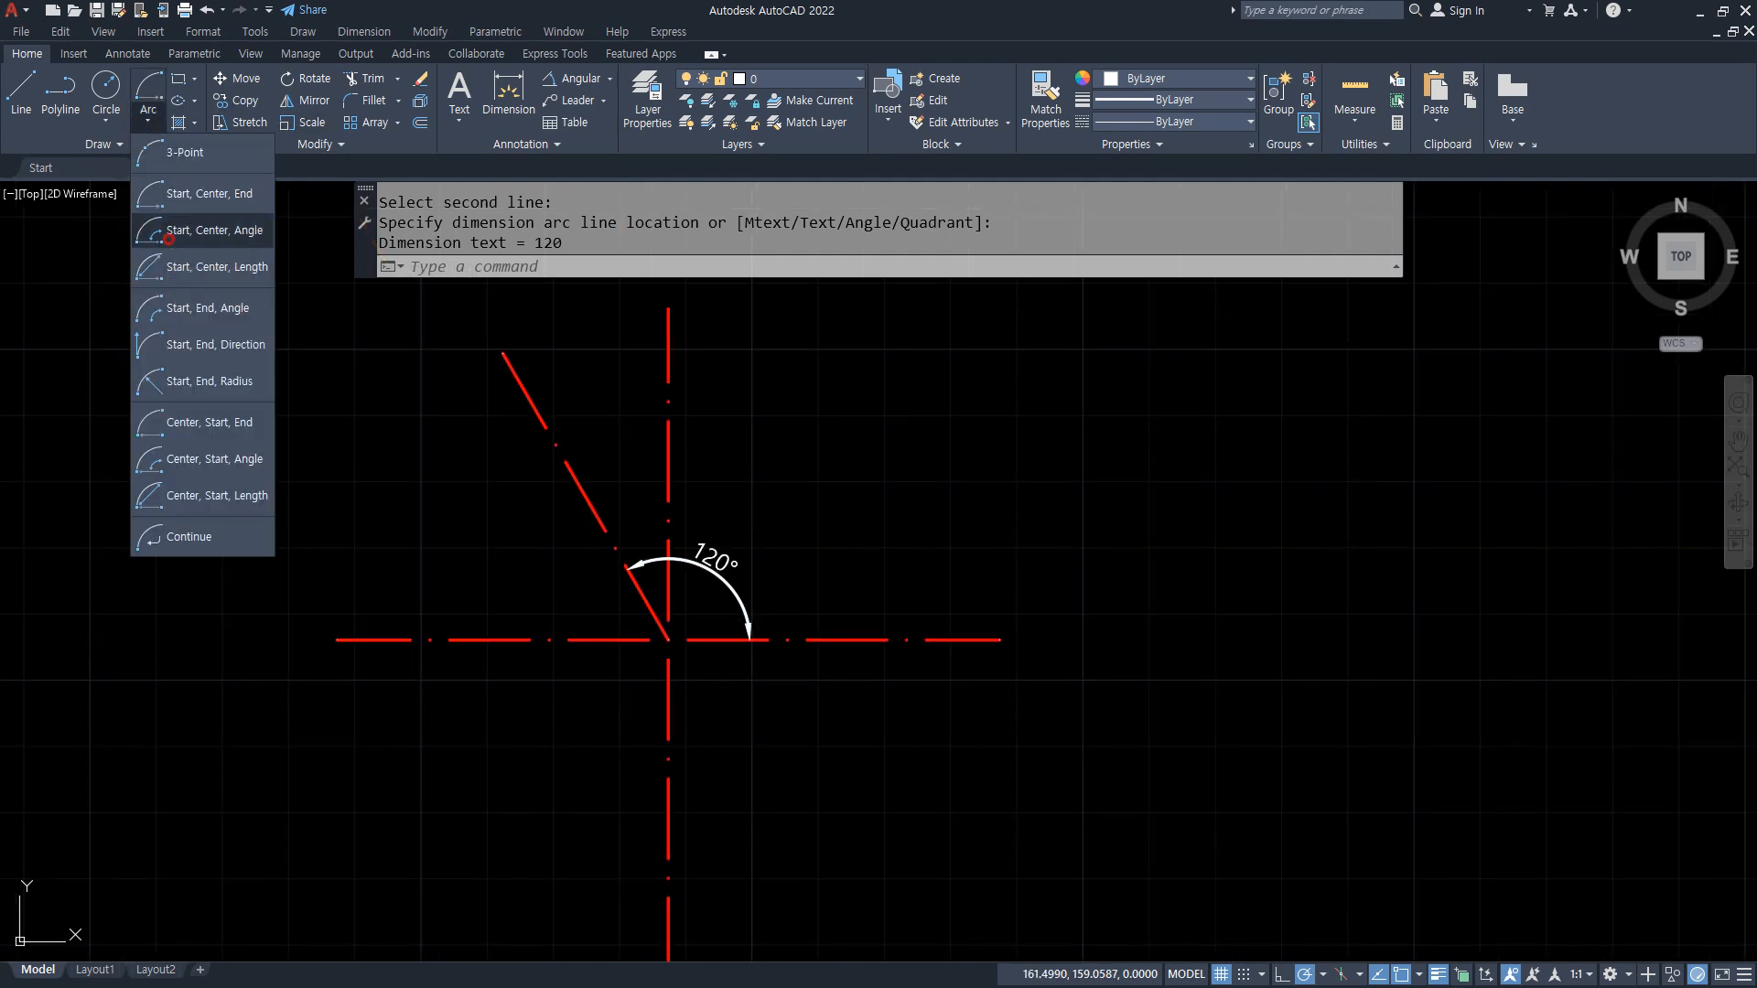
left_click(169, 239)
left_click(999, 640)
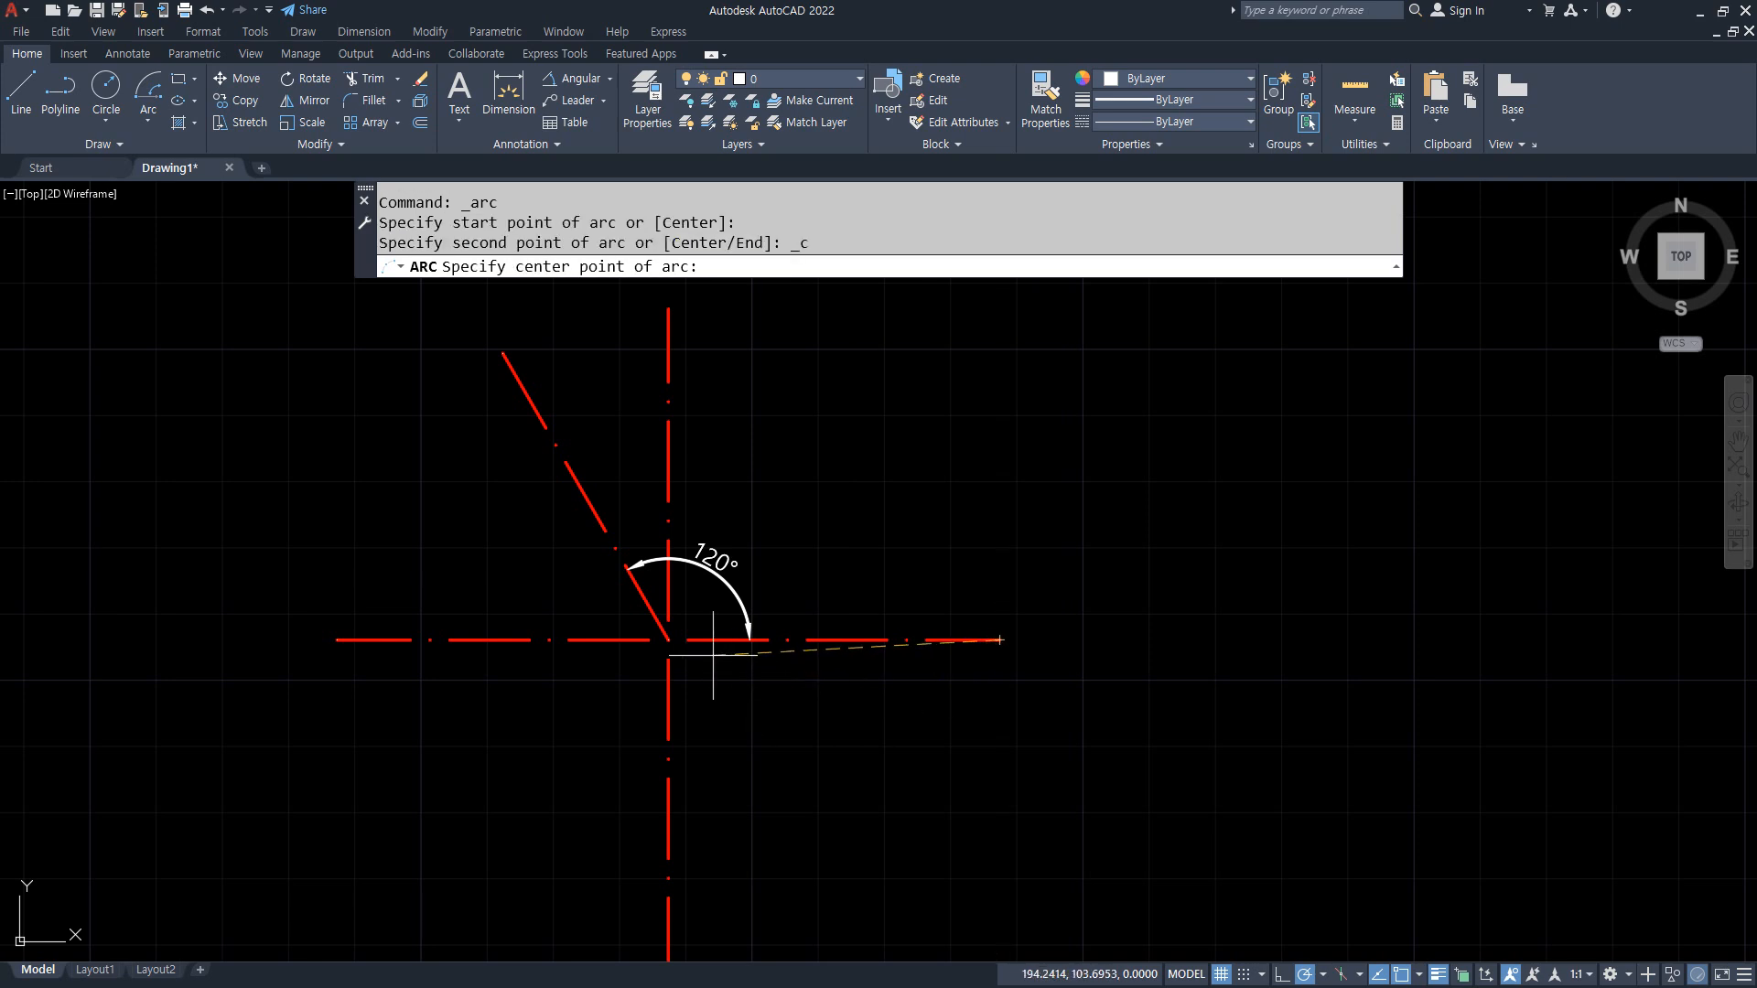
left_click(668, 639)
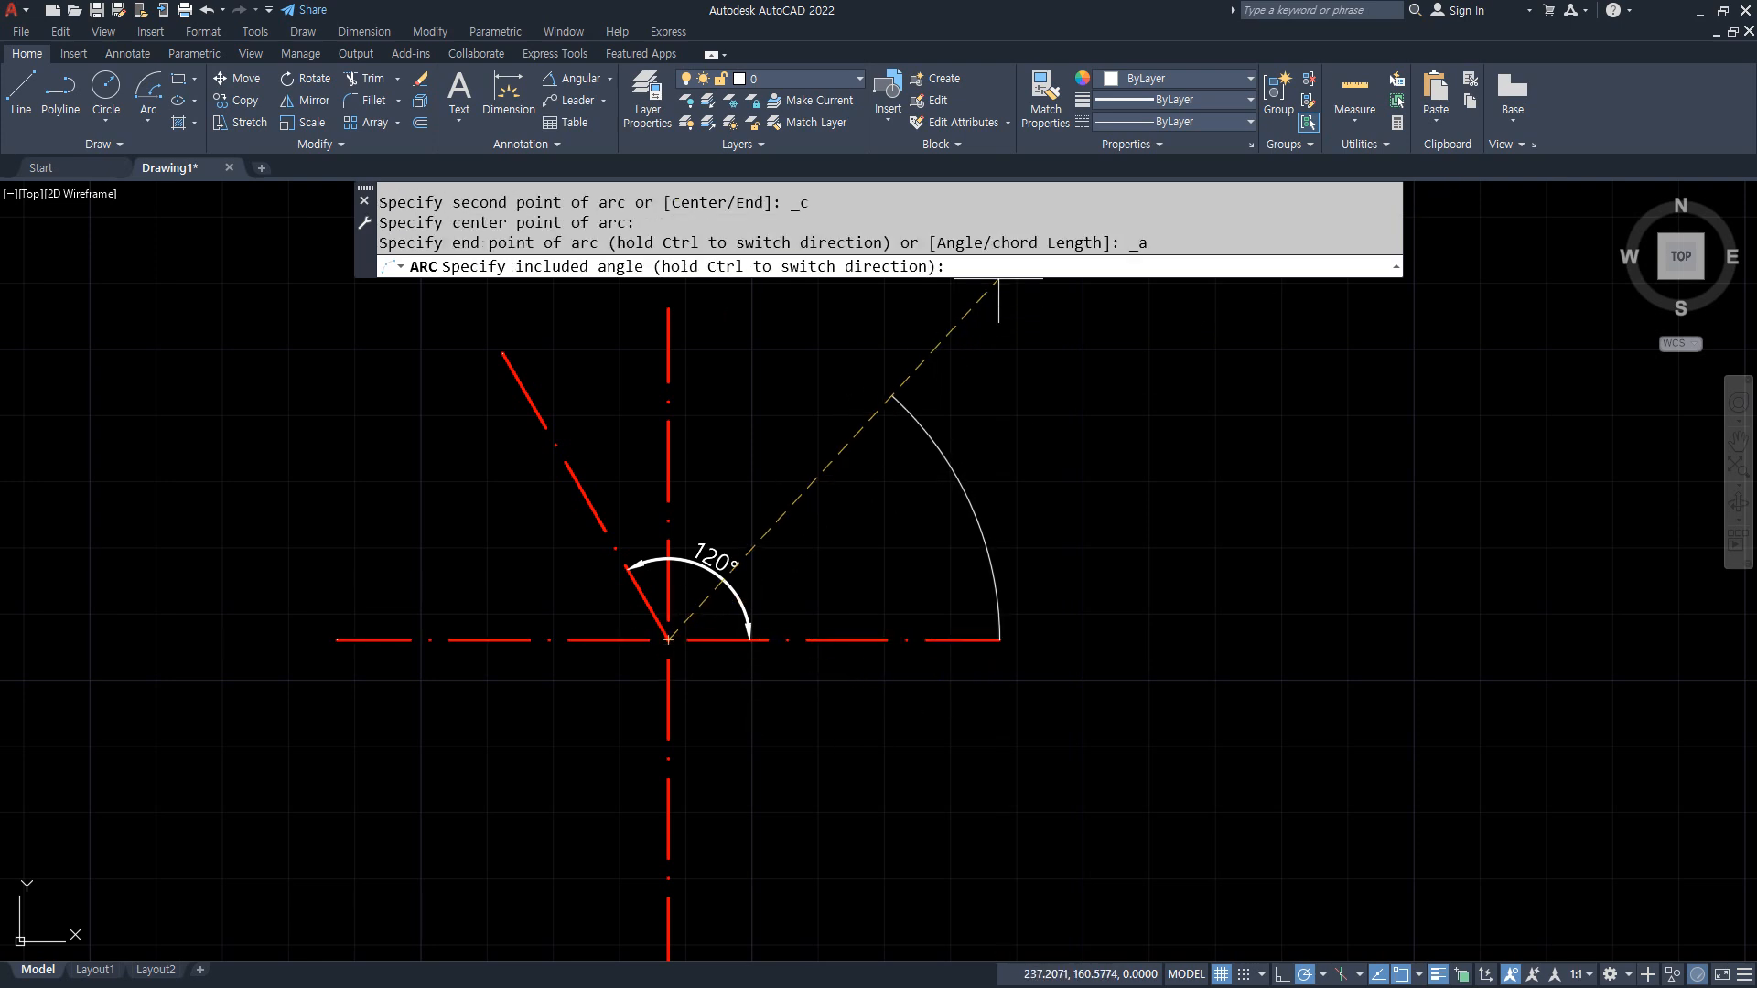
type("120")
key("Return")
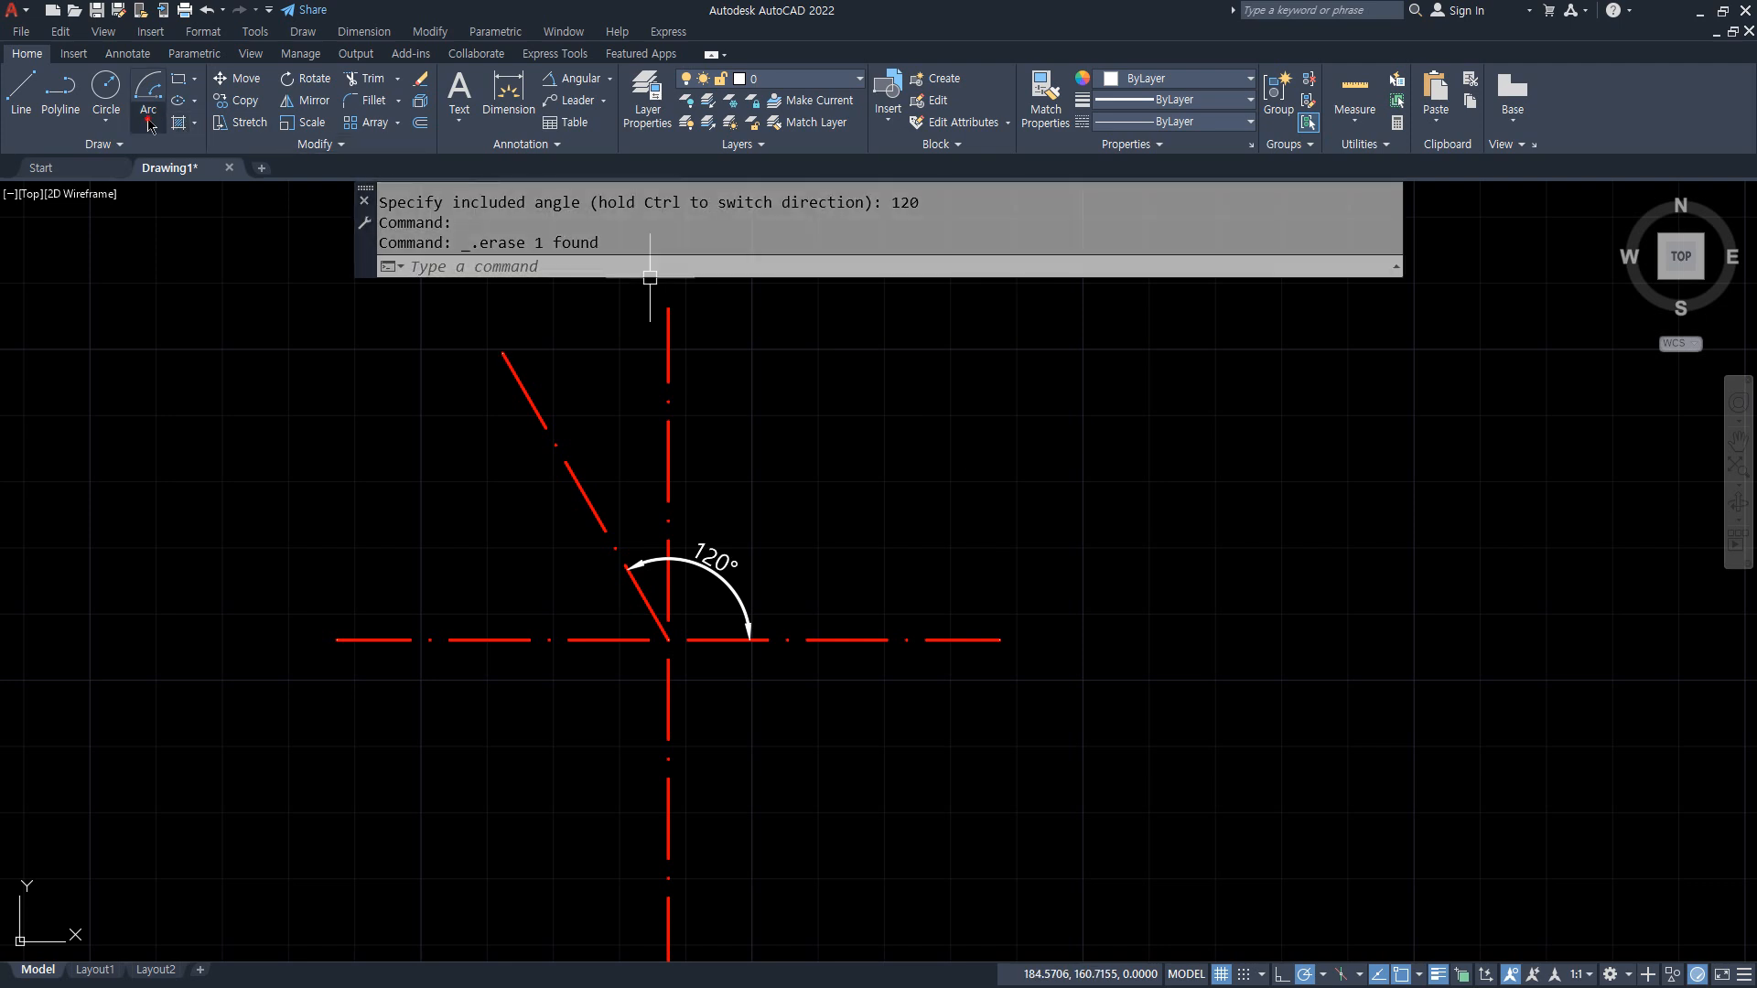
Step: Switch to the Notepad notes and add the lines "호의 길이" and "현의 길이" below the filedia line, separated by a blank line
left_click(148, 121)
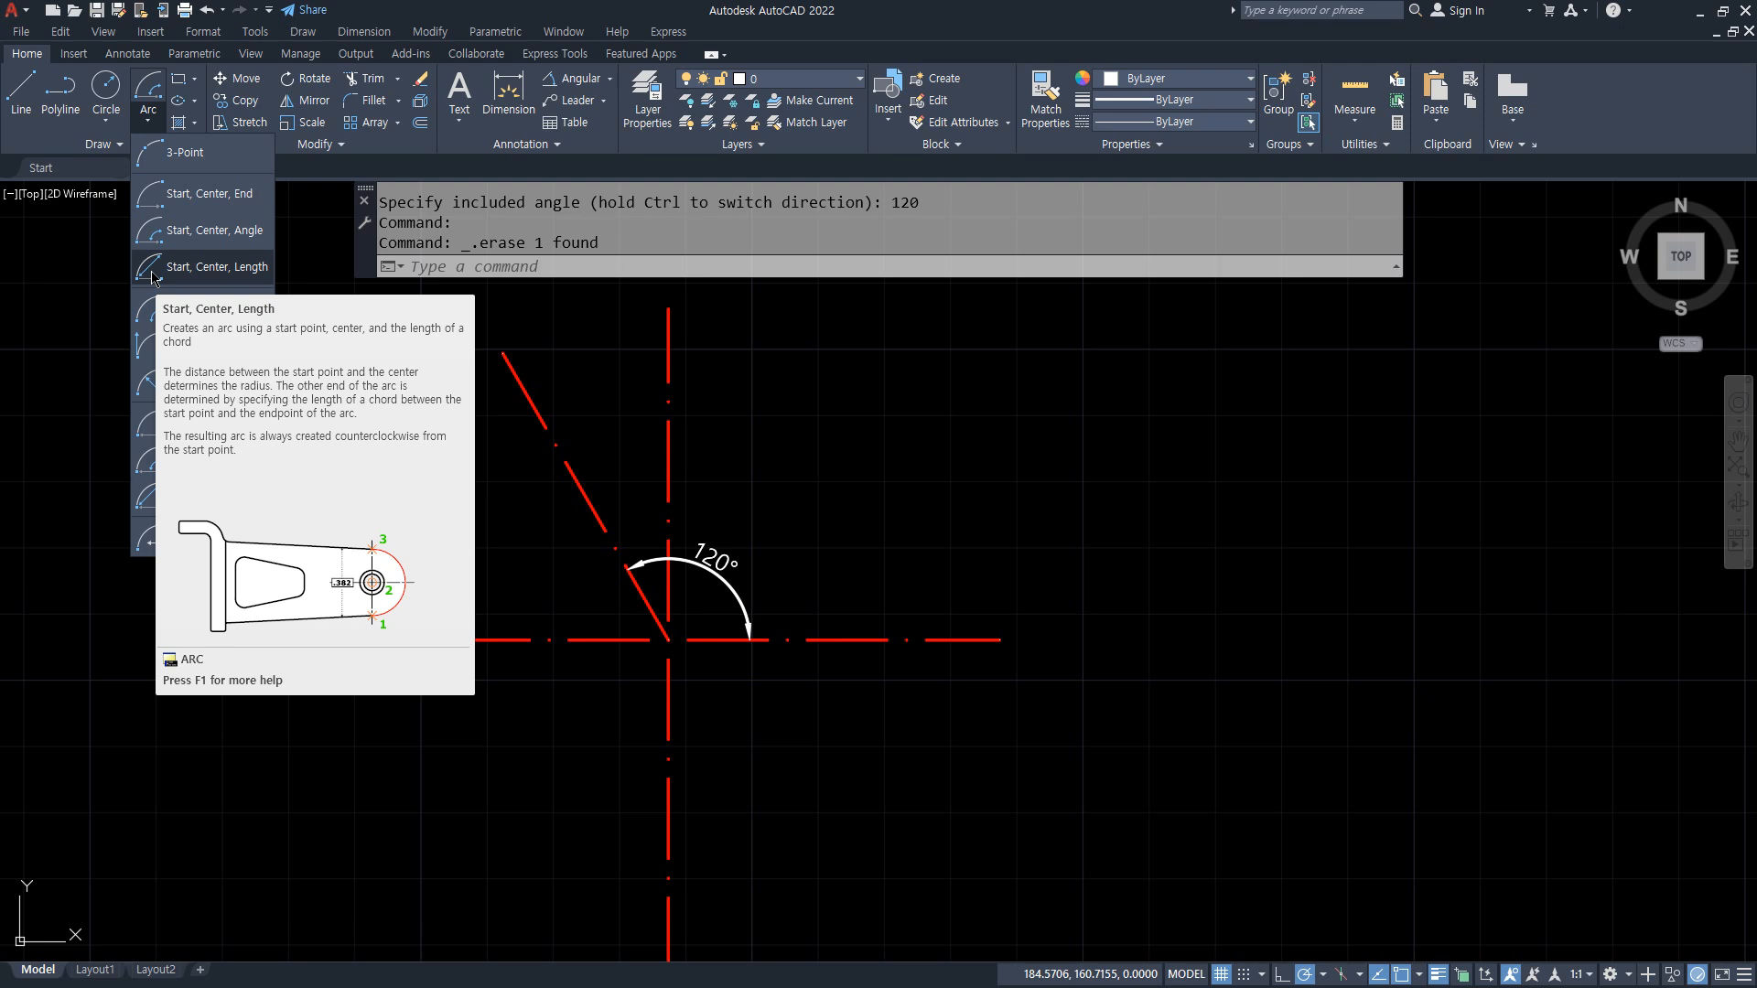
key("alt+Tab")
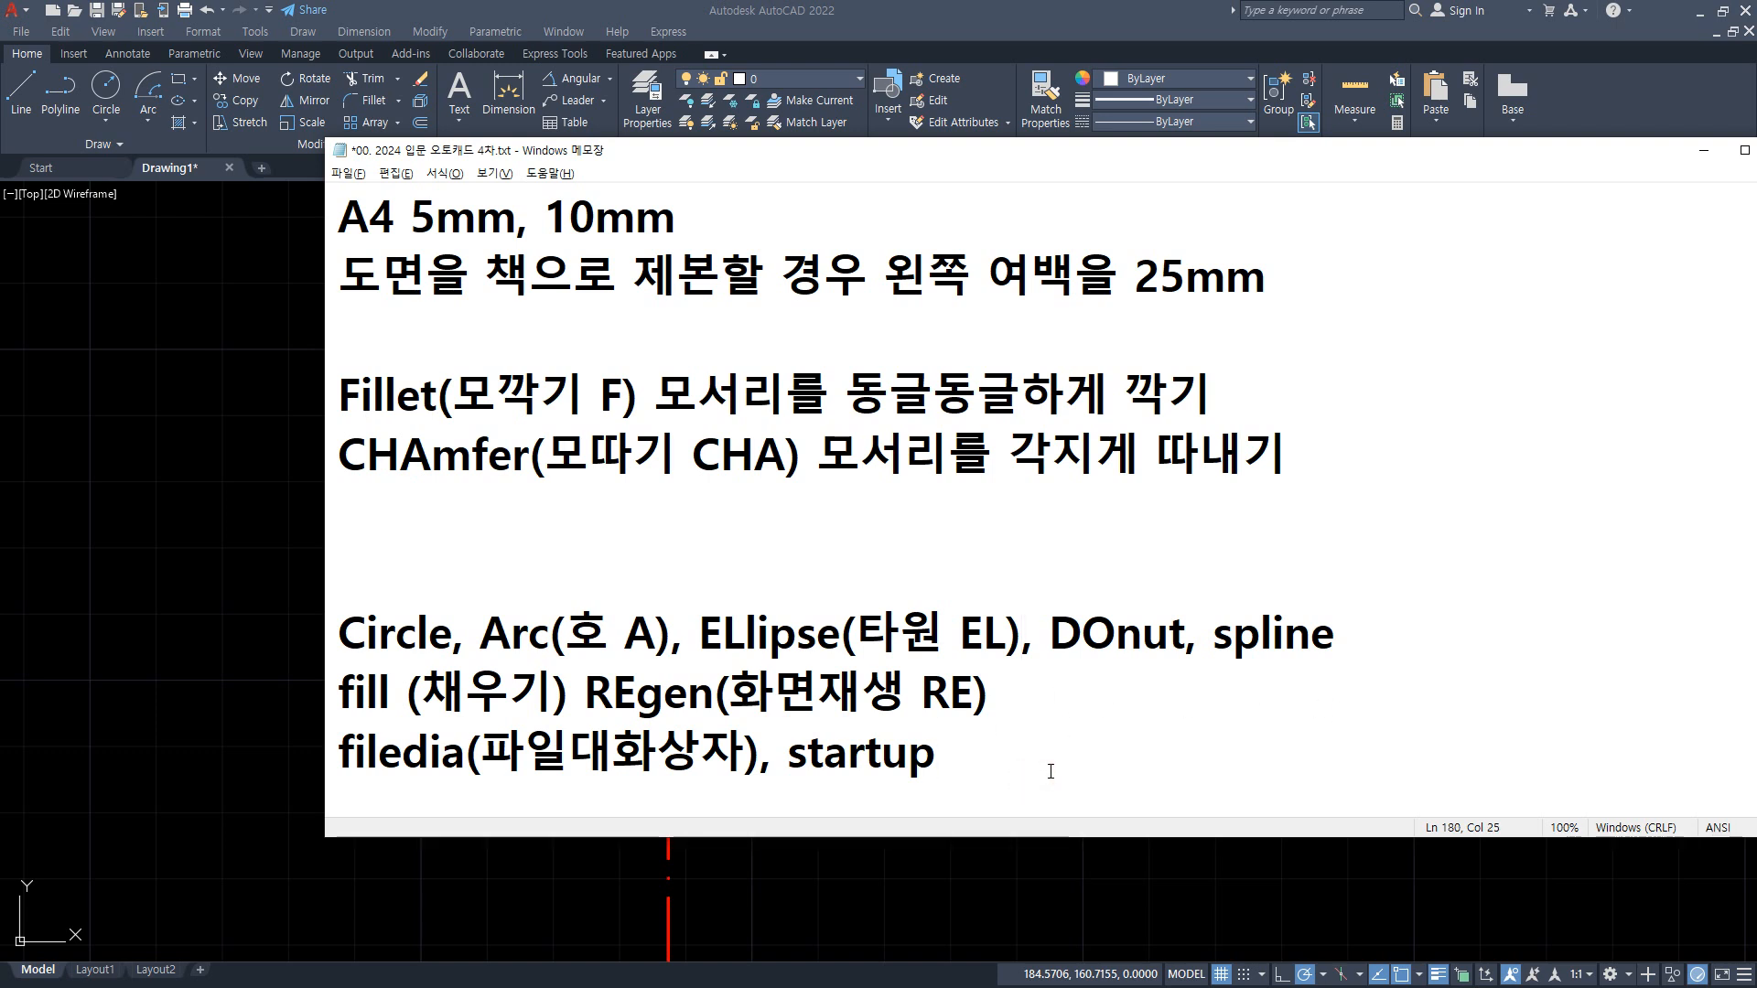
key("Return")
key("Return")
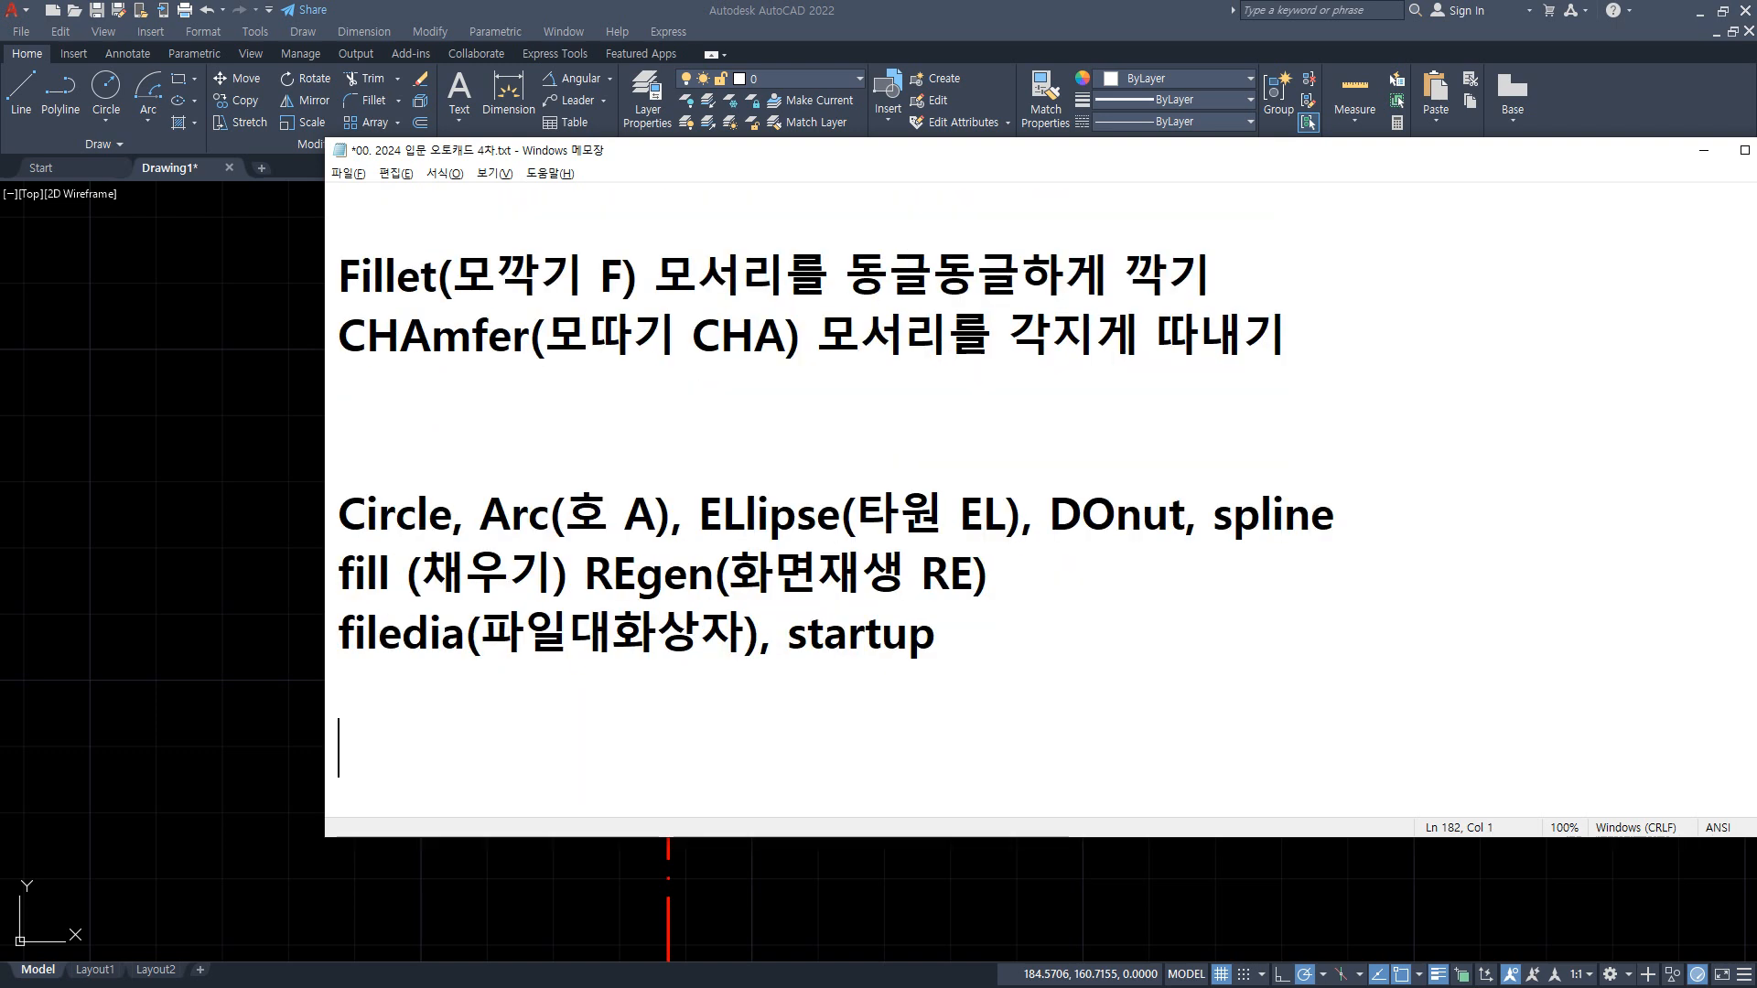
type("호의")
type(" 길이")
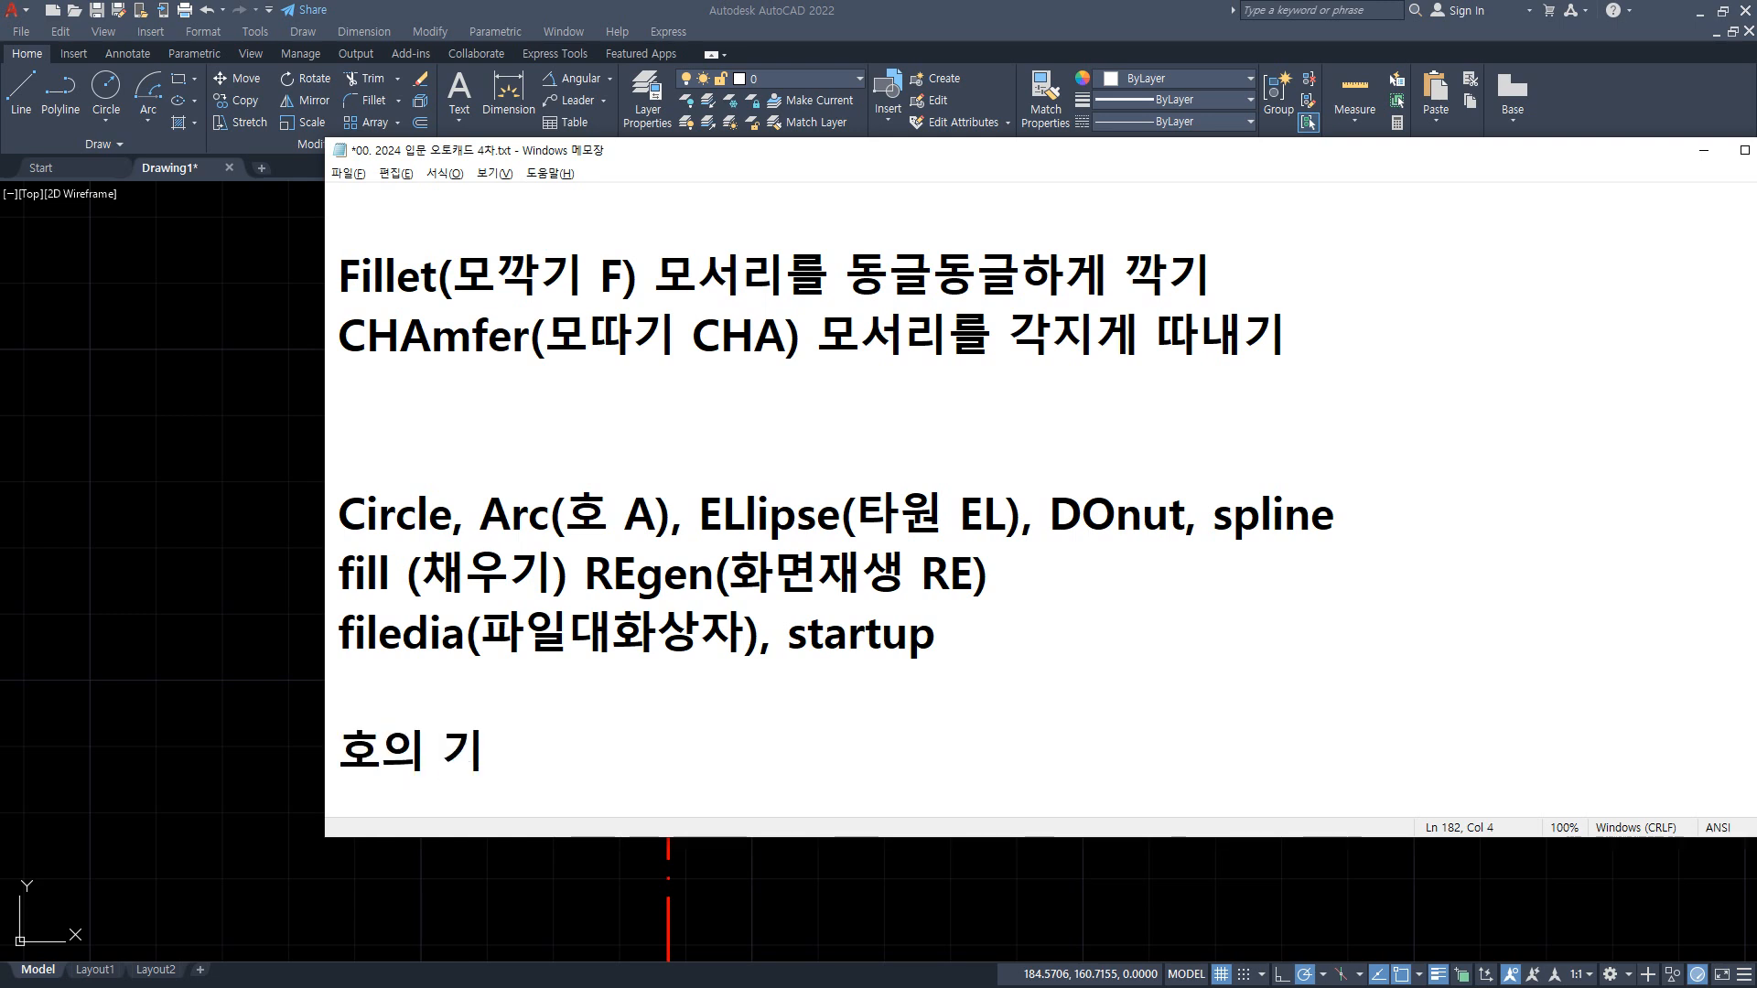
key("Return")
type("현의 길이")
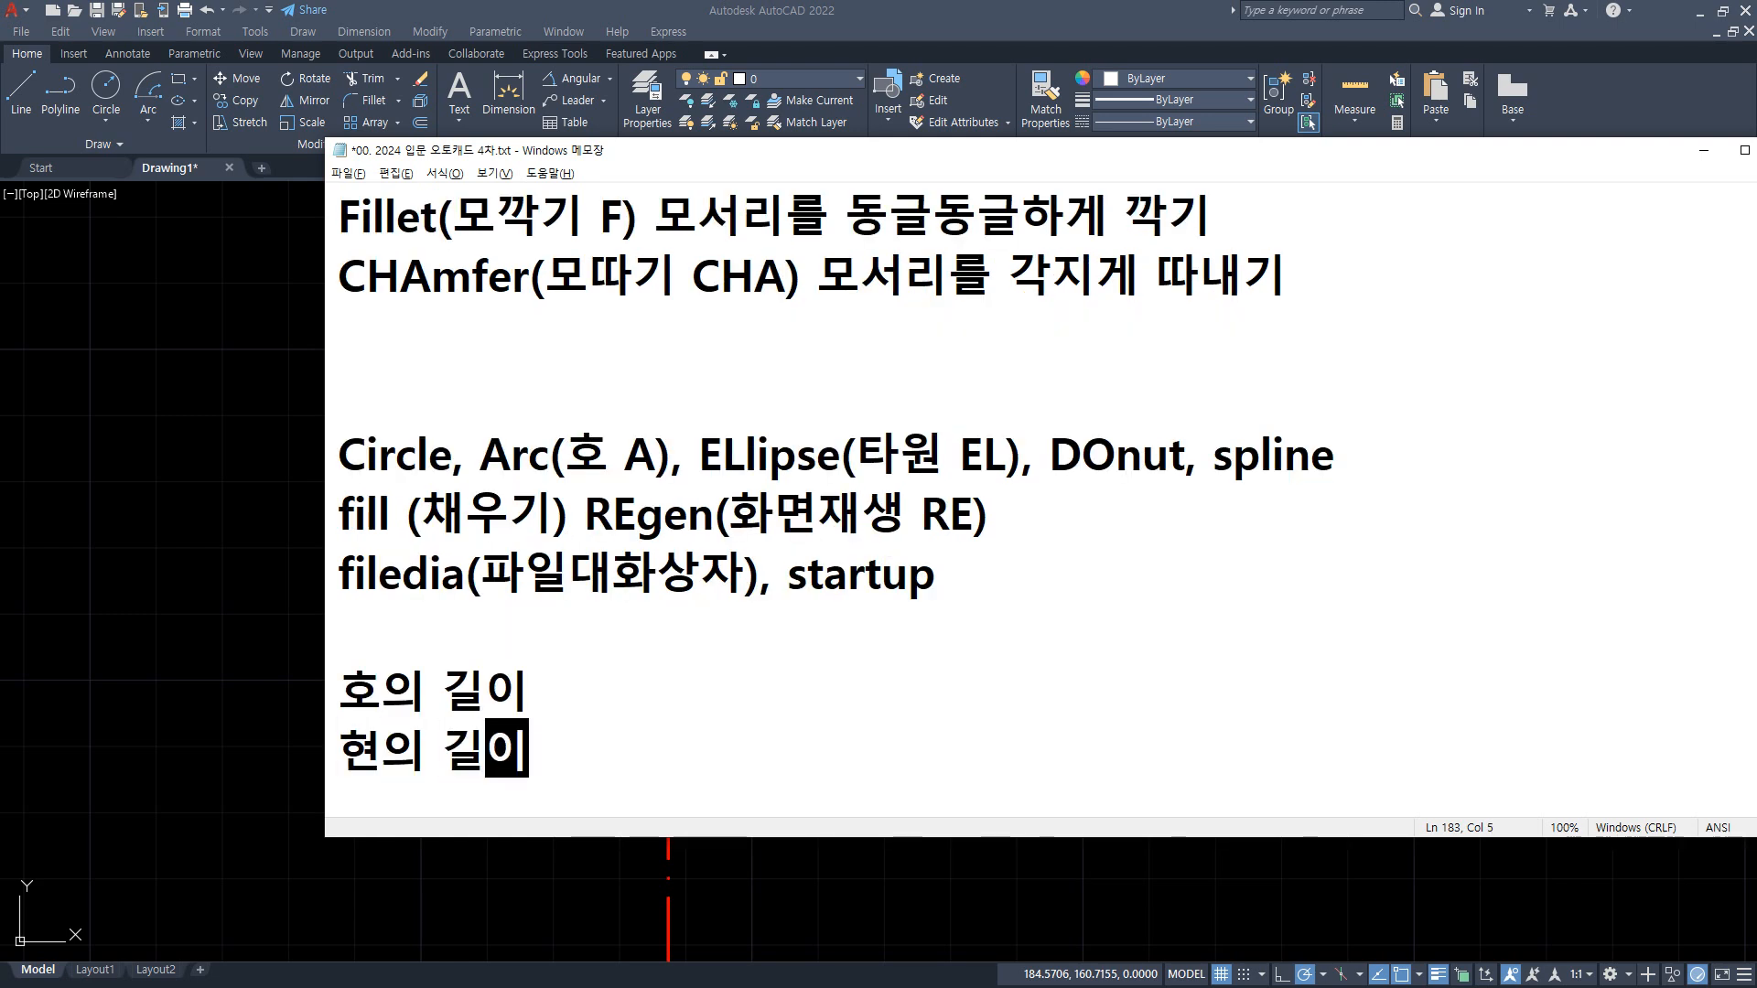
key("Return")
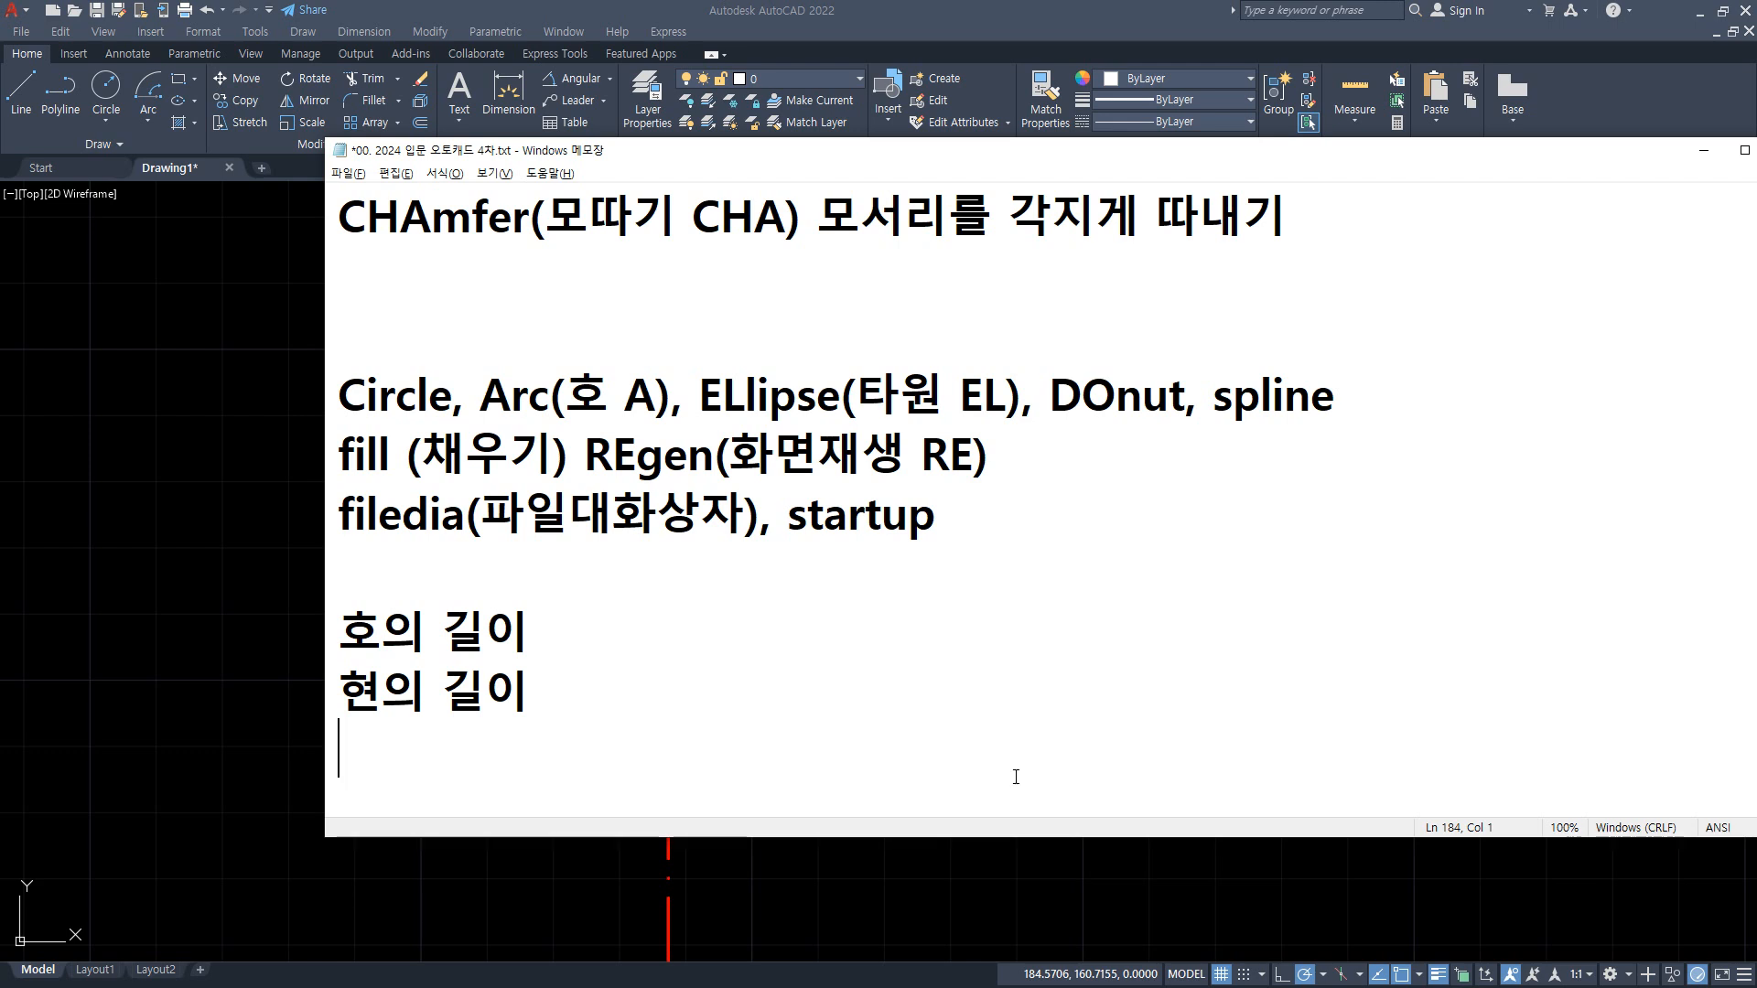
Step: Append "- 호 둘레의 길이" to the "호의 길이" line in the notes
key("Up")
key("Up")
key("End")
type("- ㅎ")
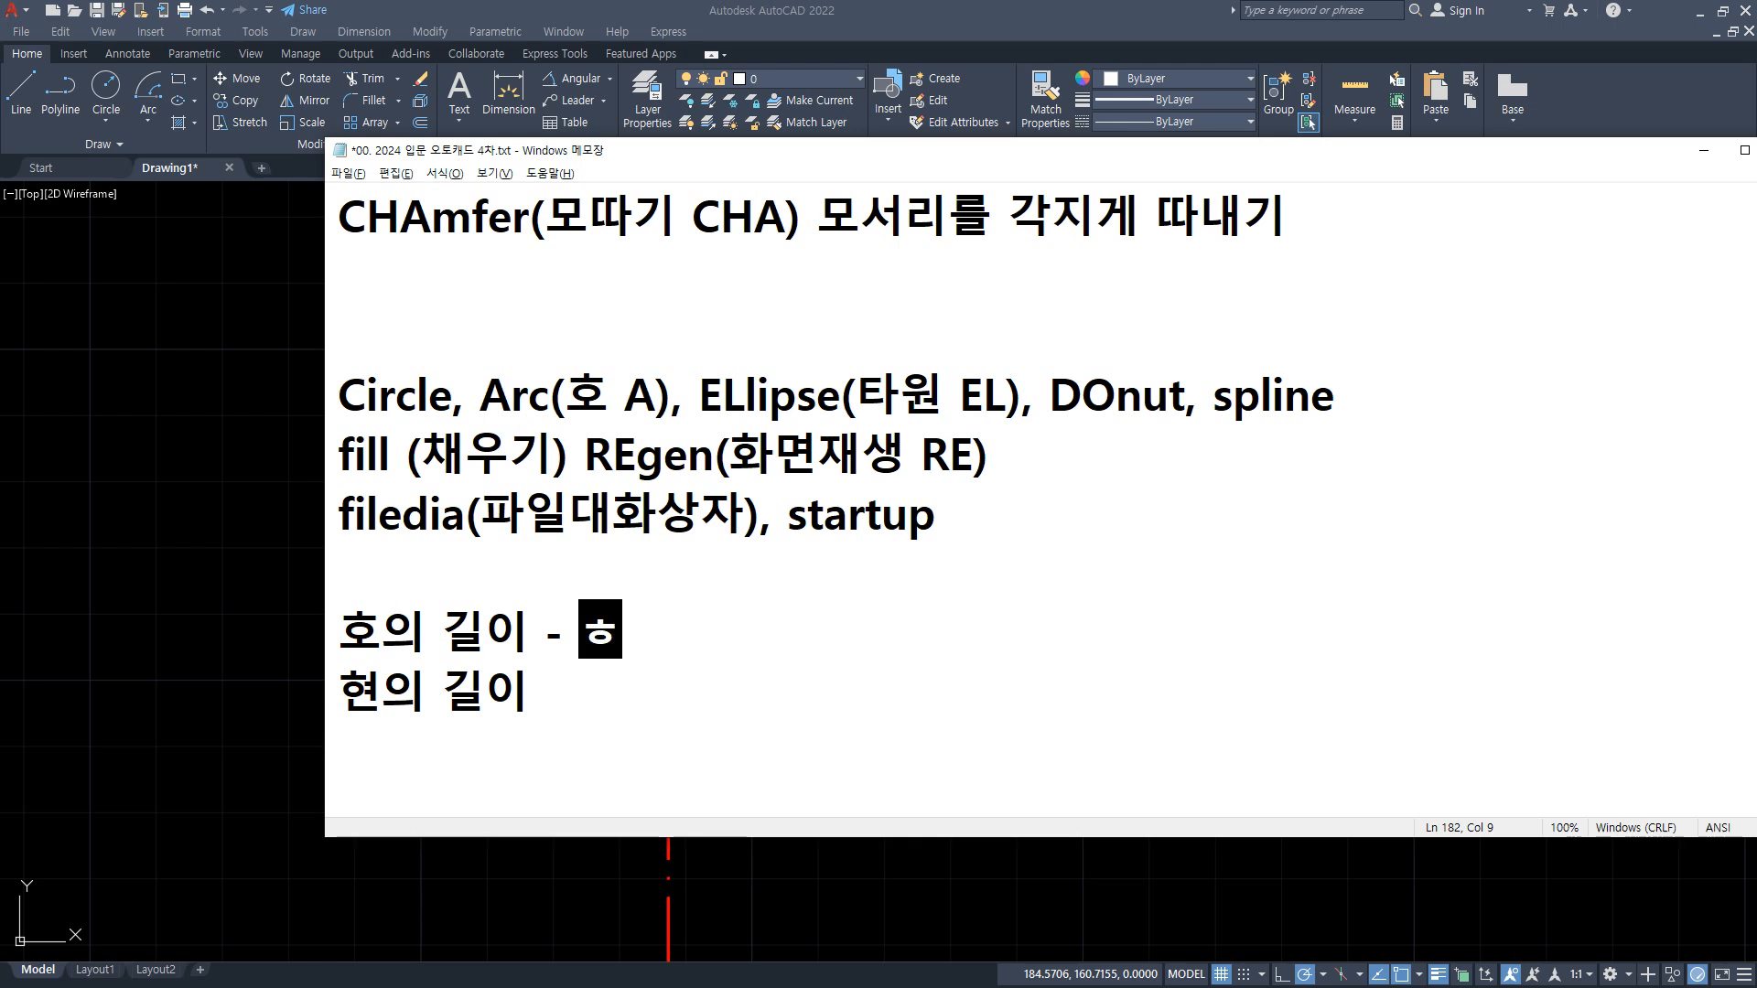
type("호 둘레의")
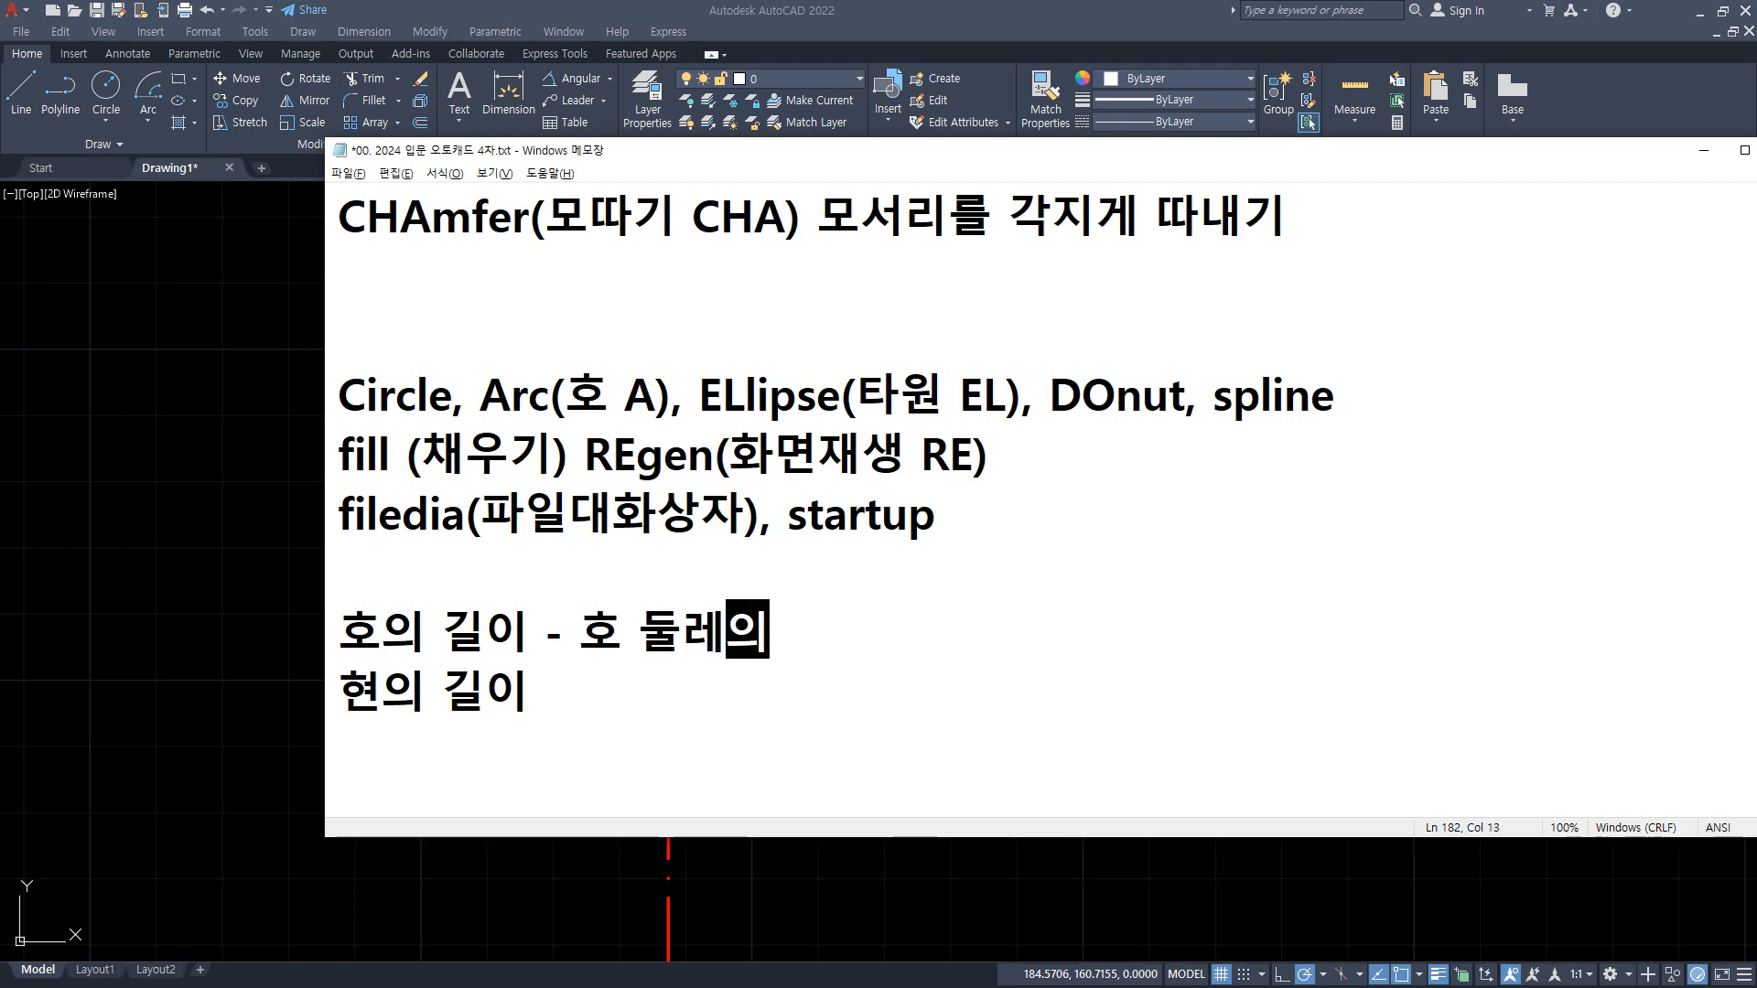
type(" 길이")
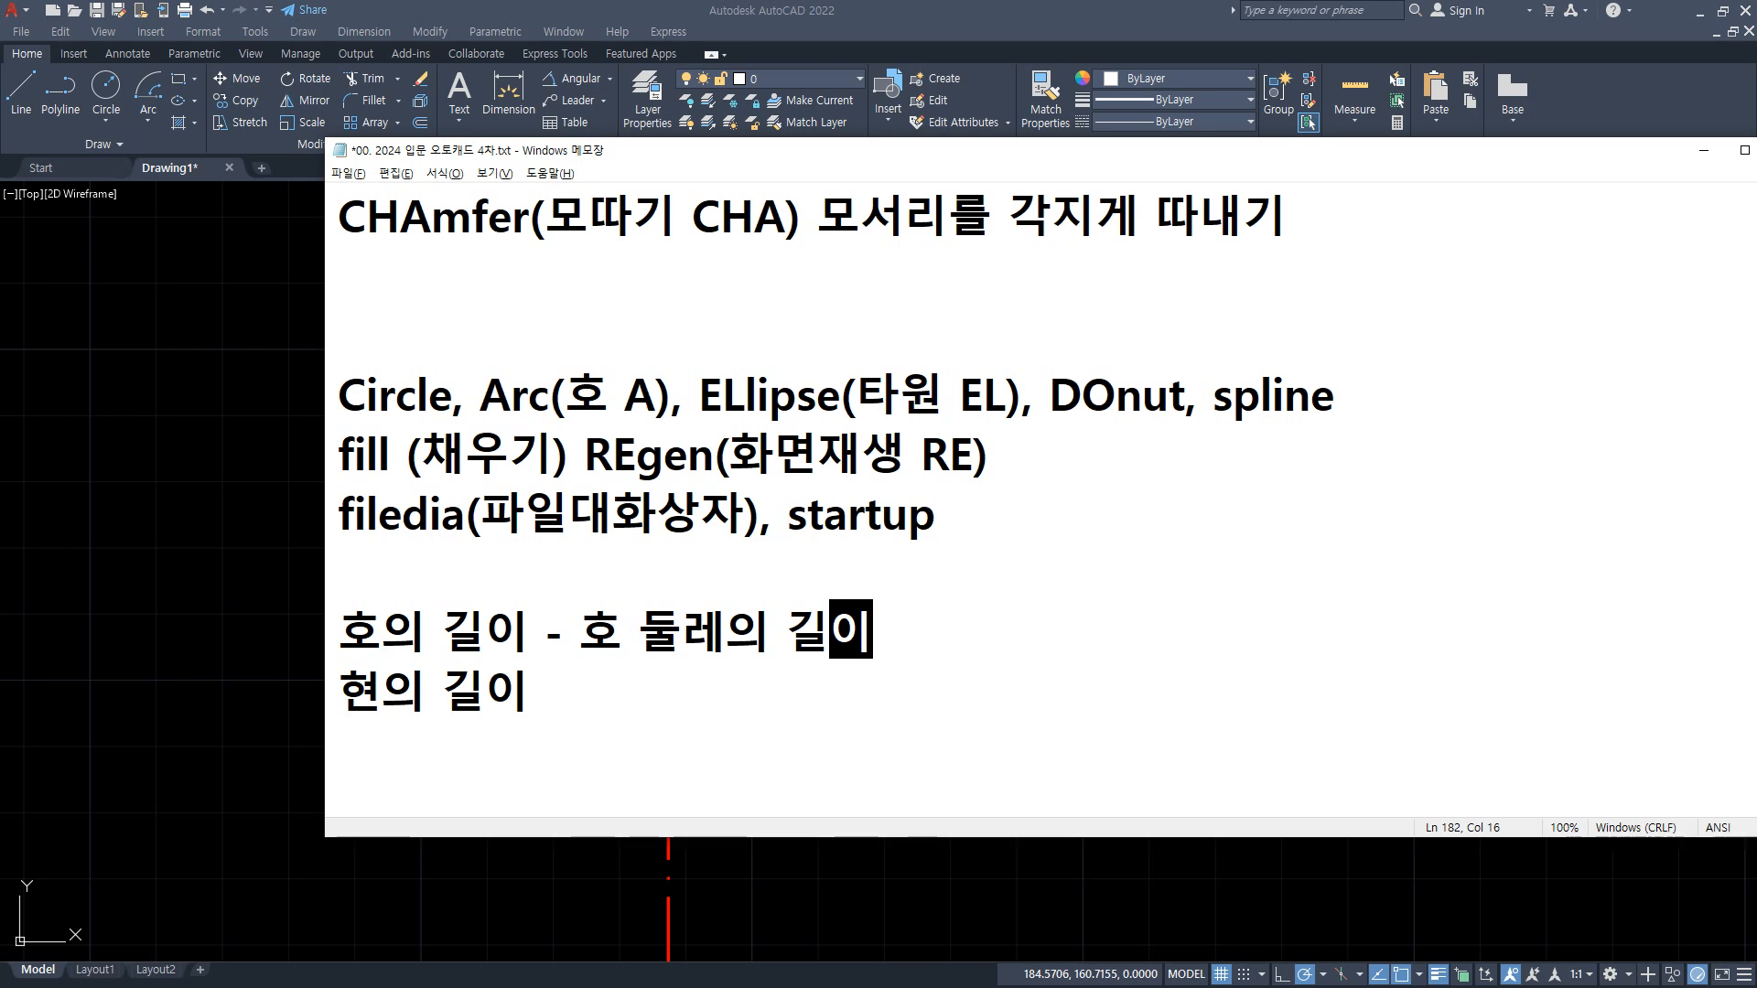
Step: Append "- 호 양 끝점에서 일직선 길이" to the "현의 길이" line in the notes
left_click(1012, 776)
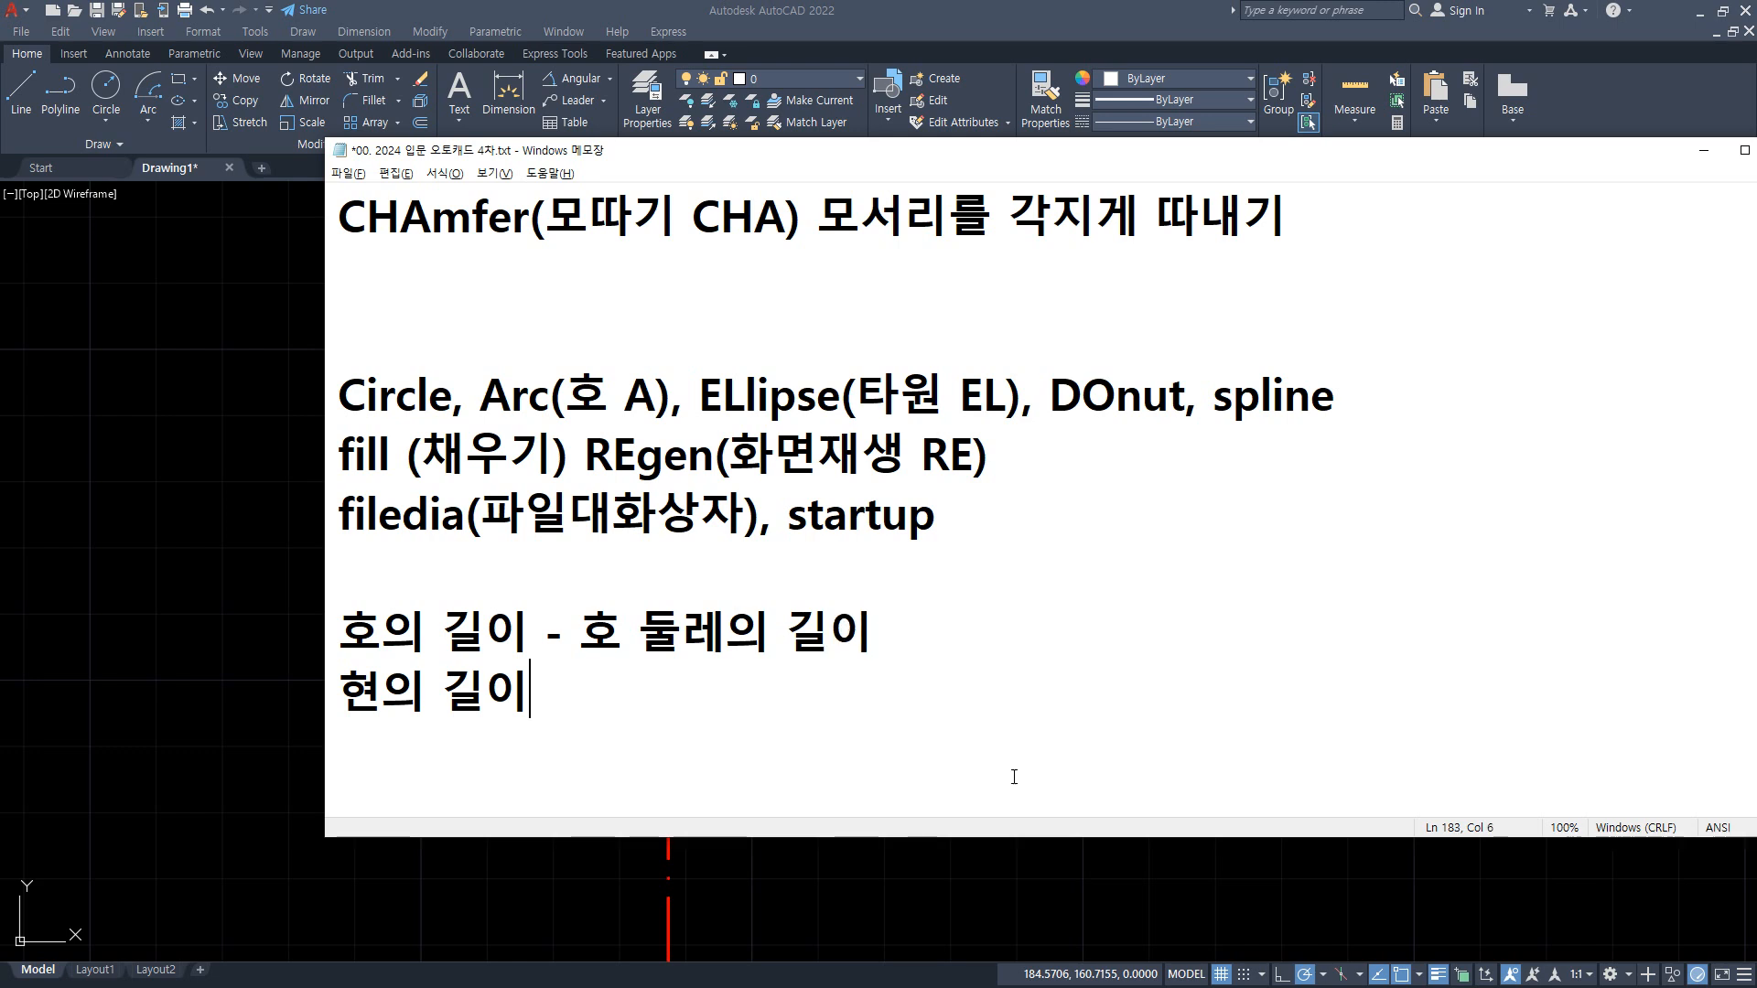
type("- ㅎ호 ")
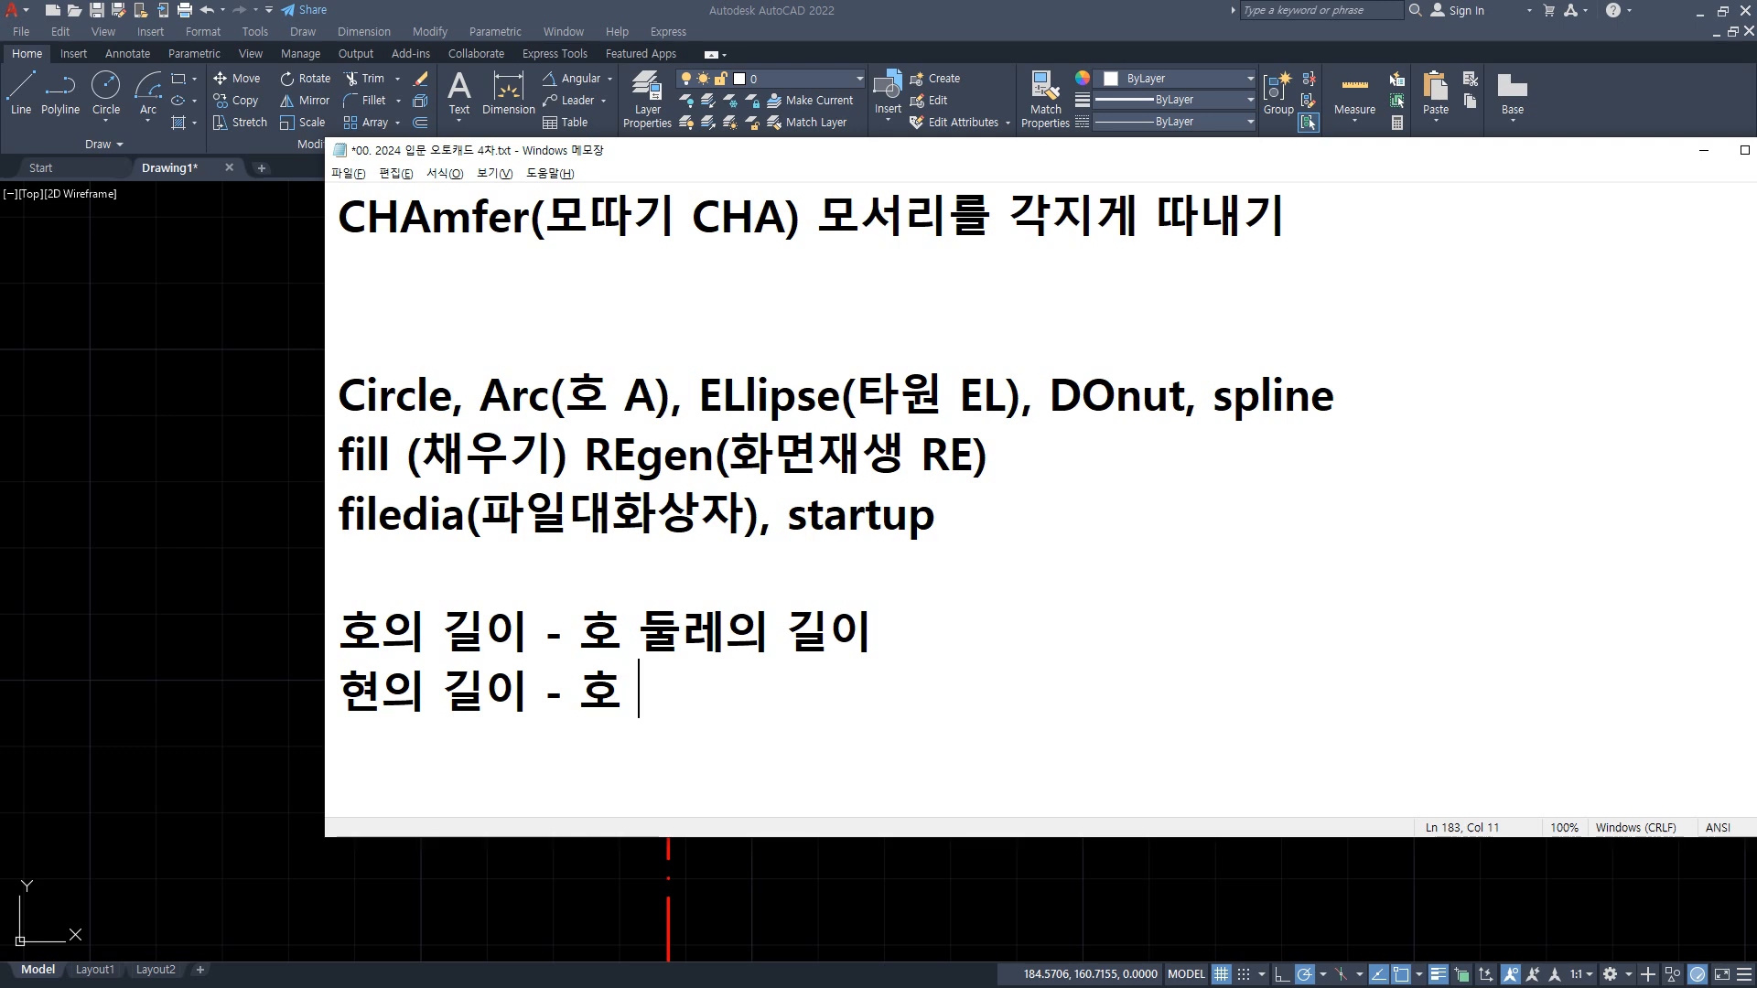
type("양 끝점에서 지")
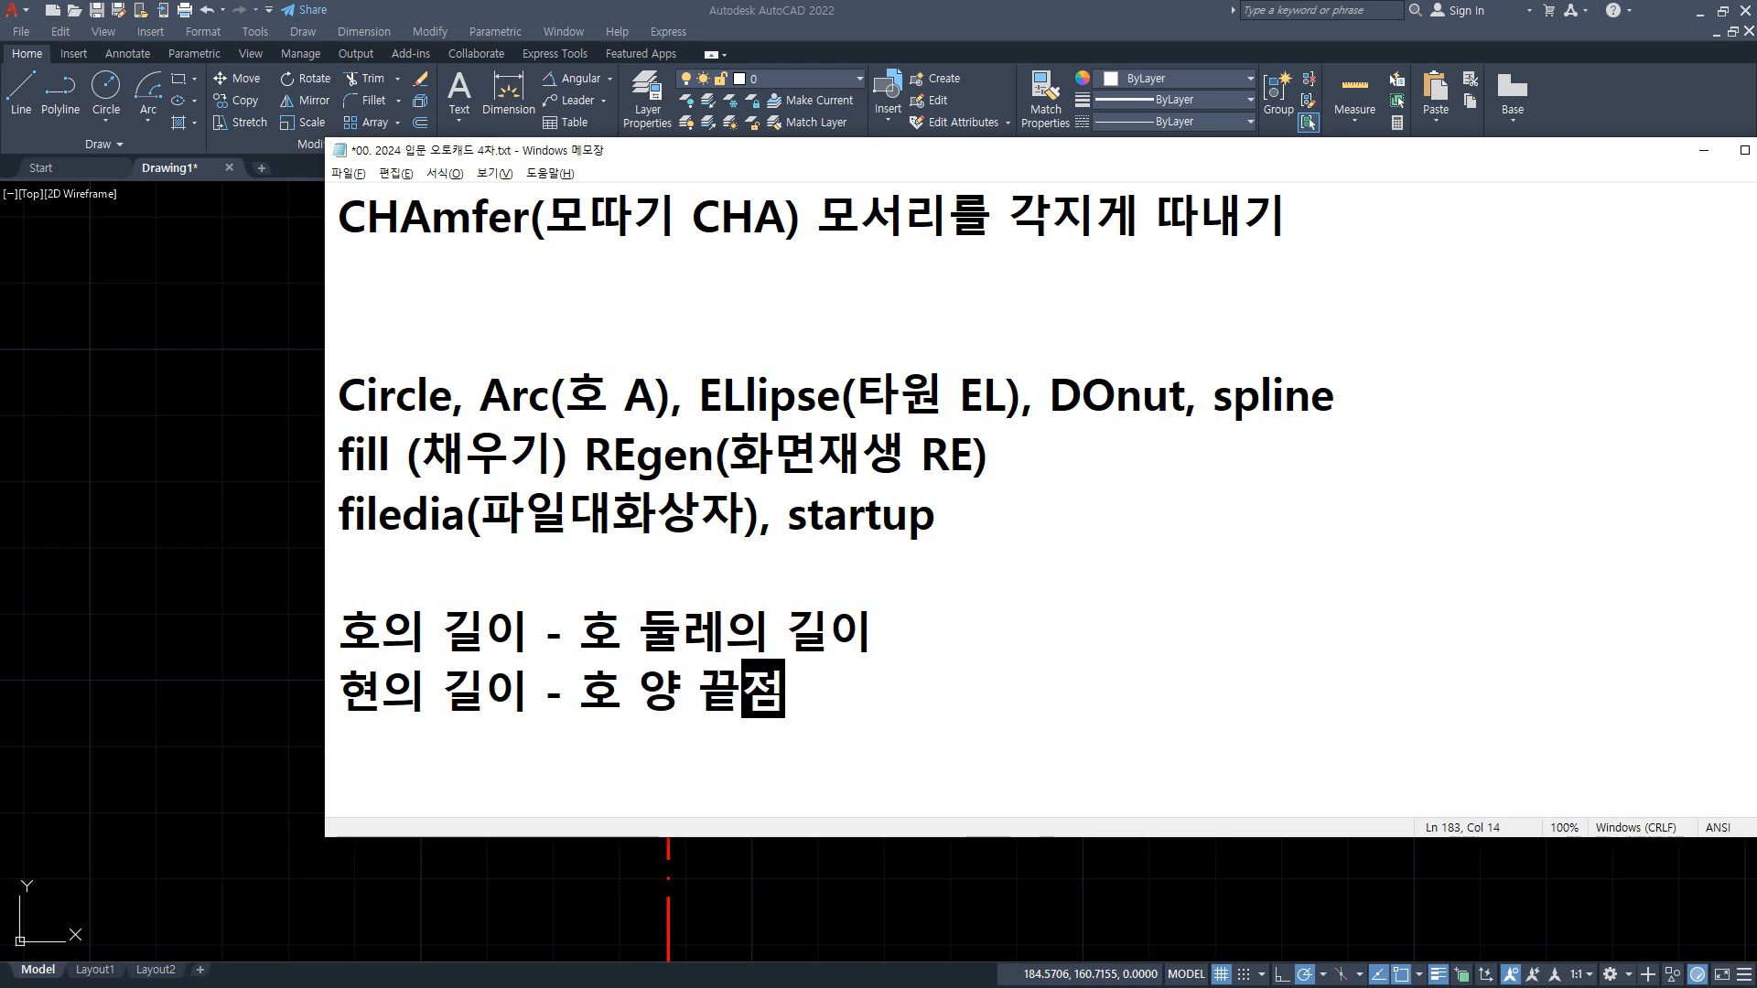
key("BackSpace")
key("BackSpace")
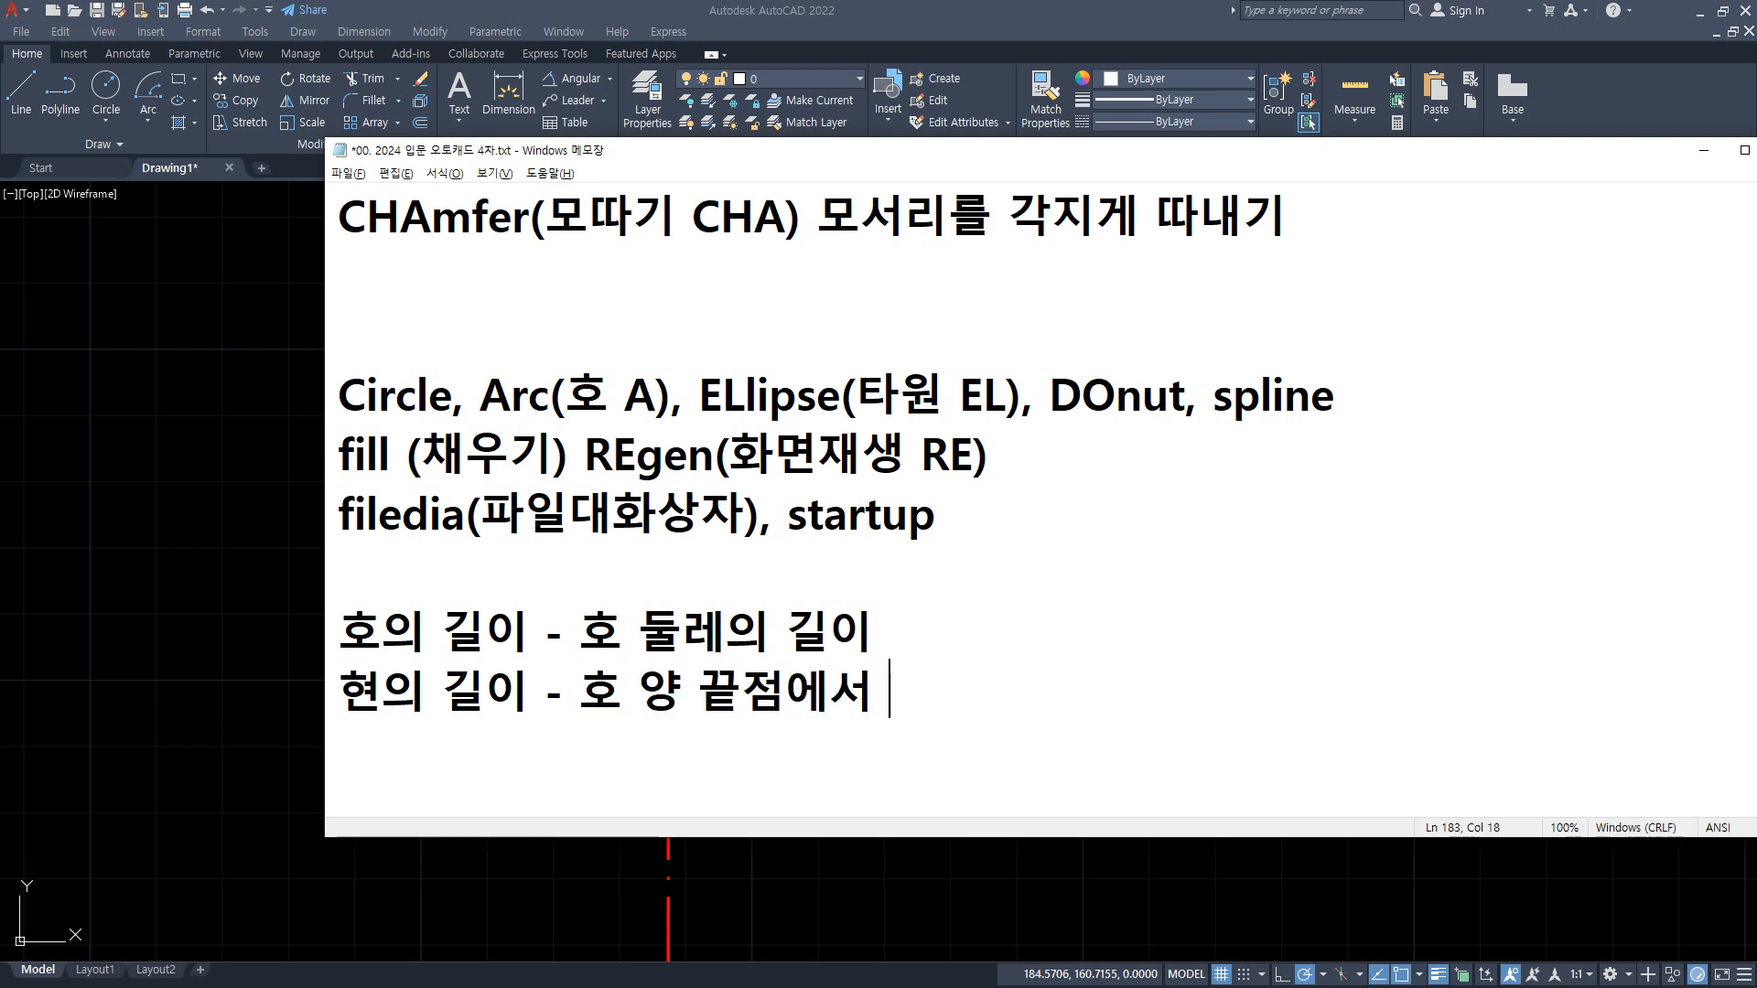
type("일직선 길이")
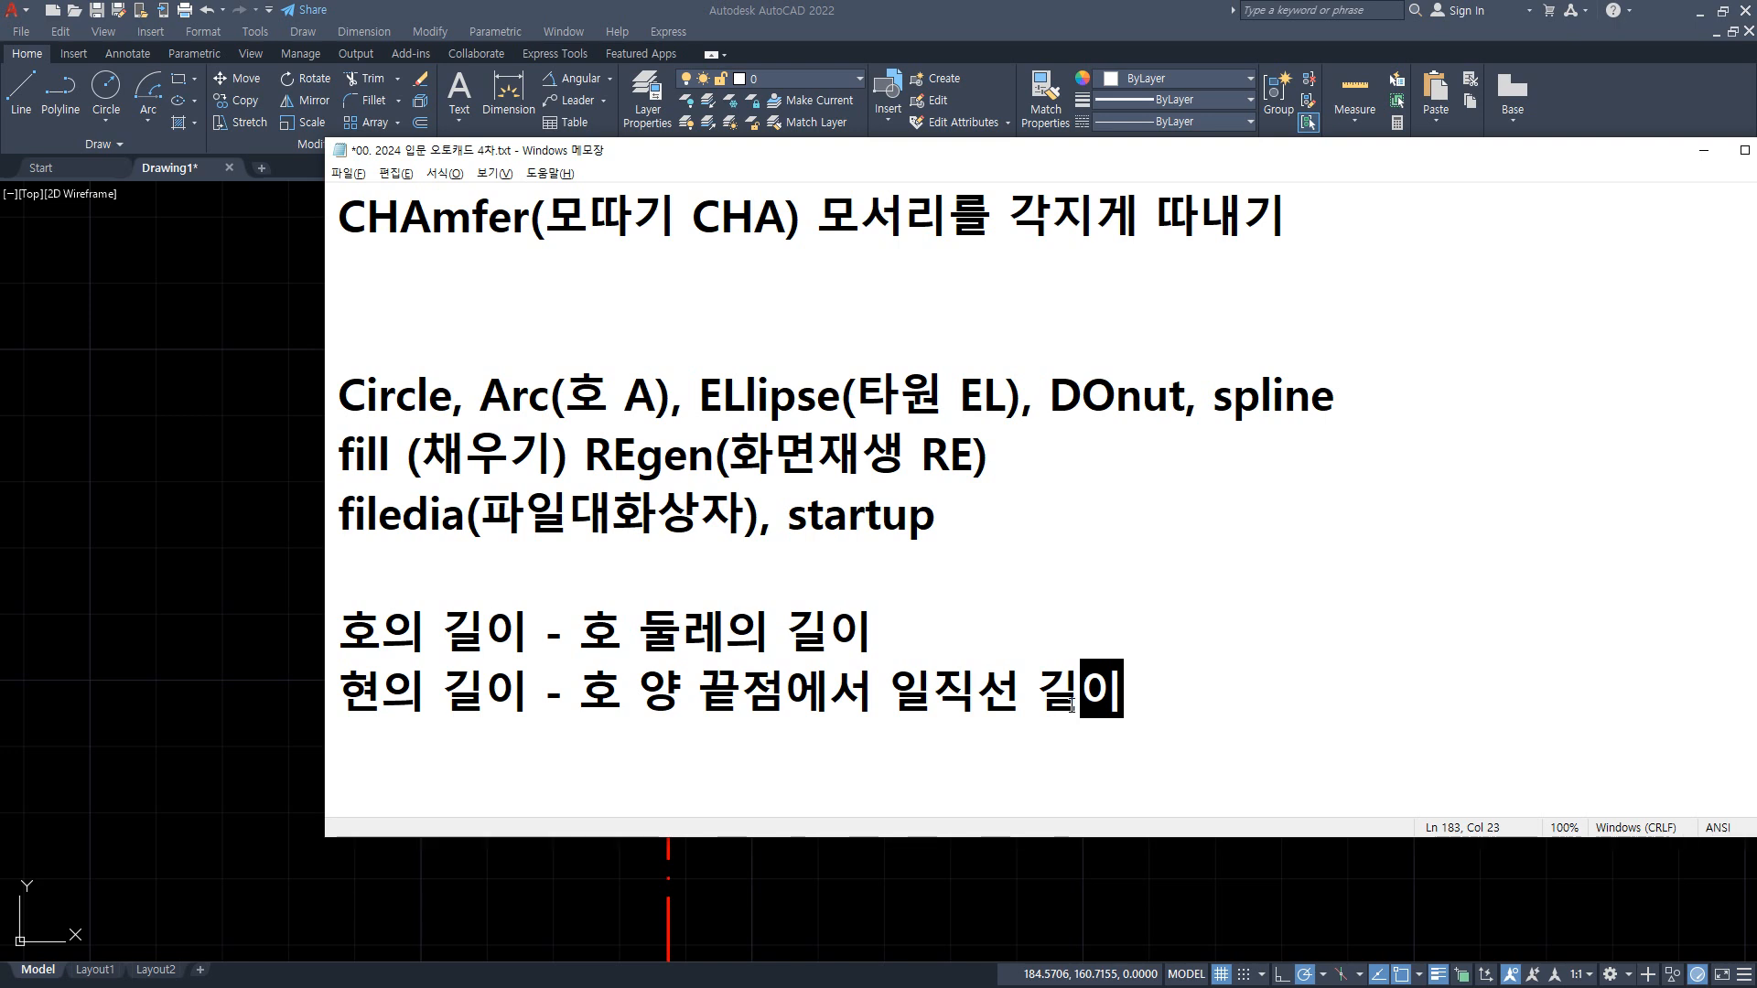
Step: Switch back to AutoCAD and look over the Arc methods, comparing Start, Center, Length with the guide lines
left_click(144, 112)
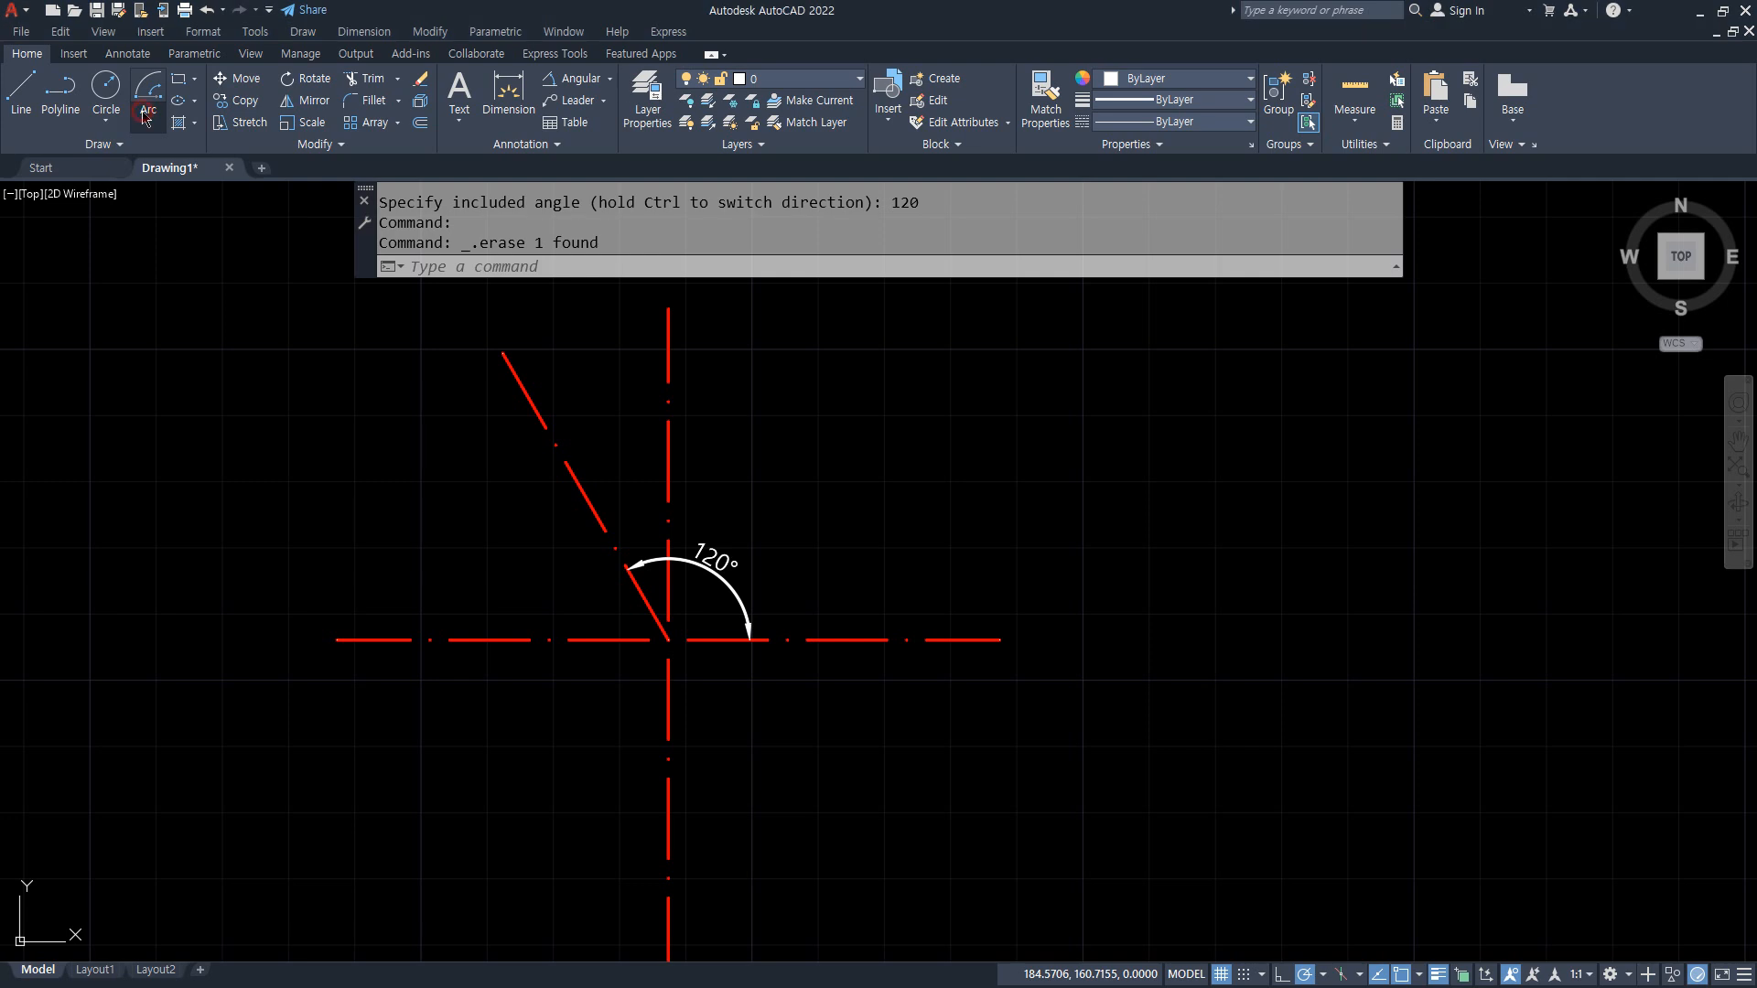
left_click(146, 112)
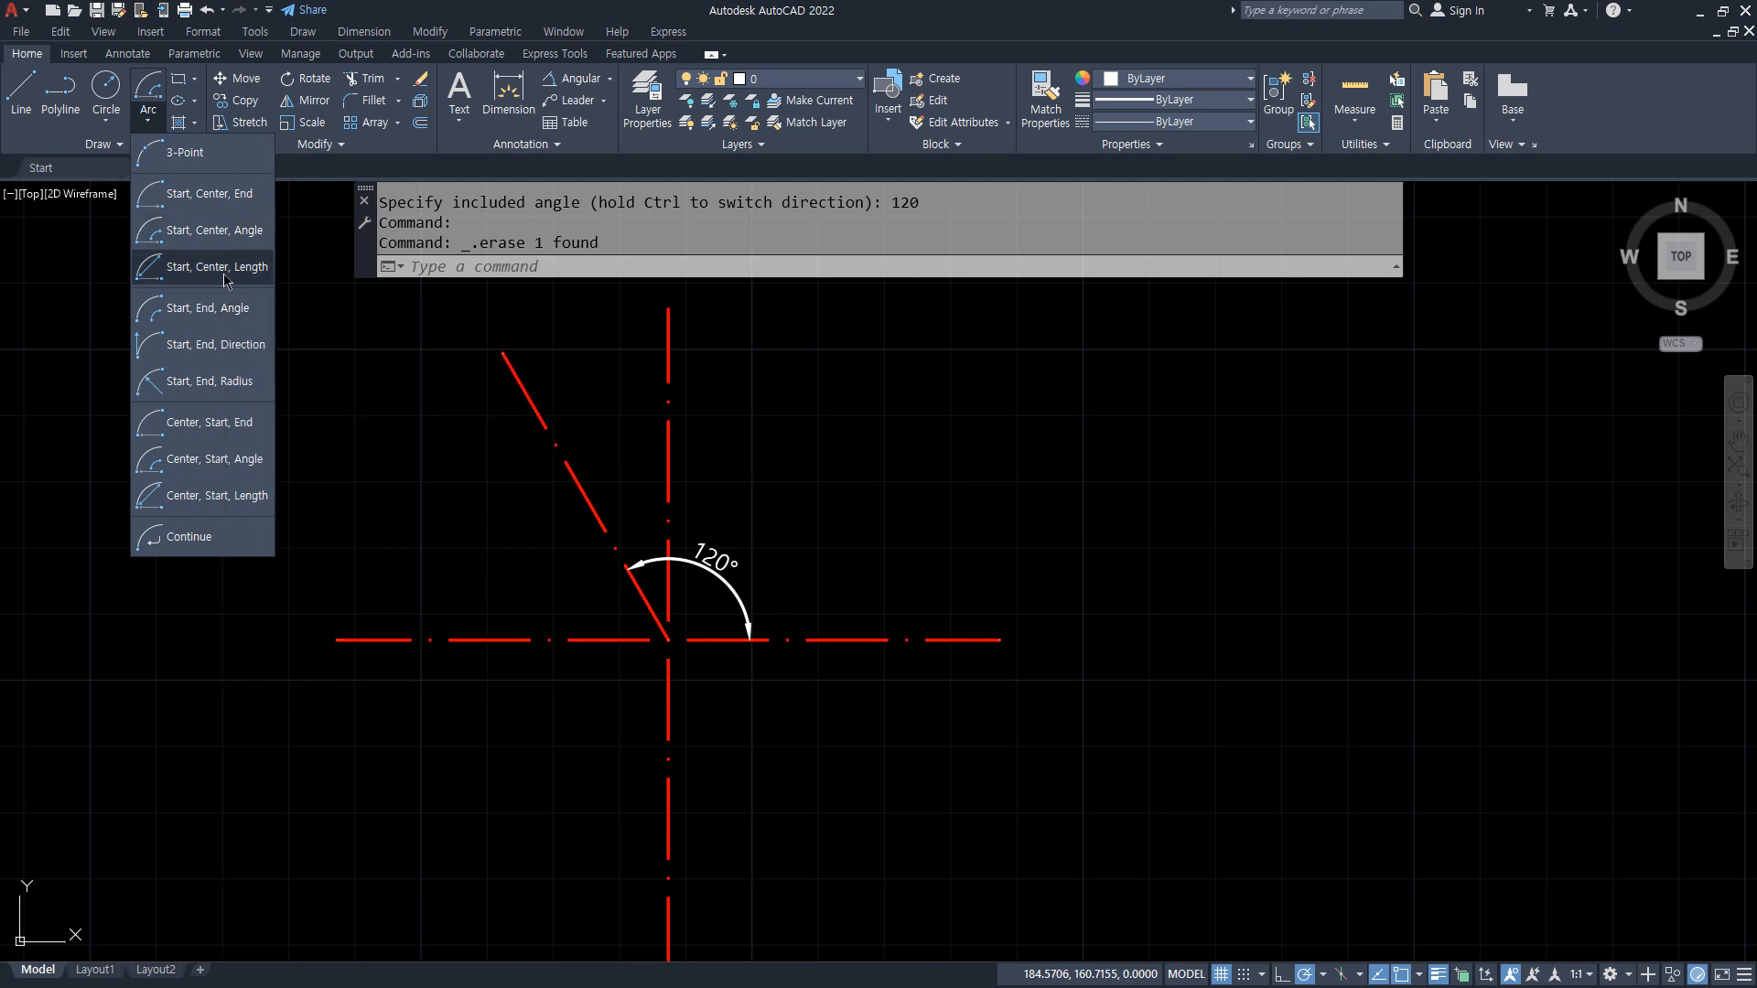
left_click_drag(1010, 651, 997, 635)
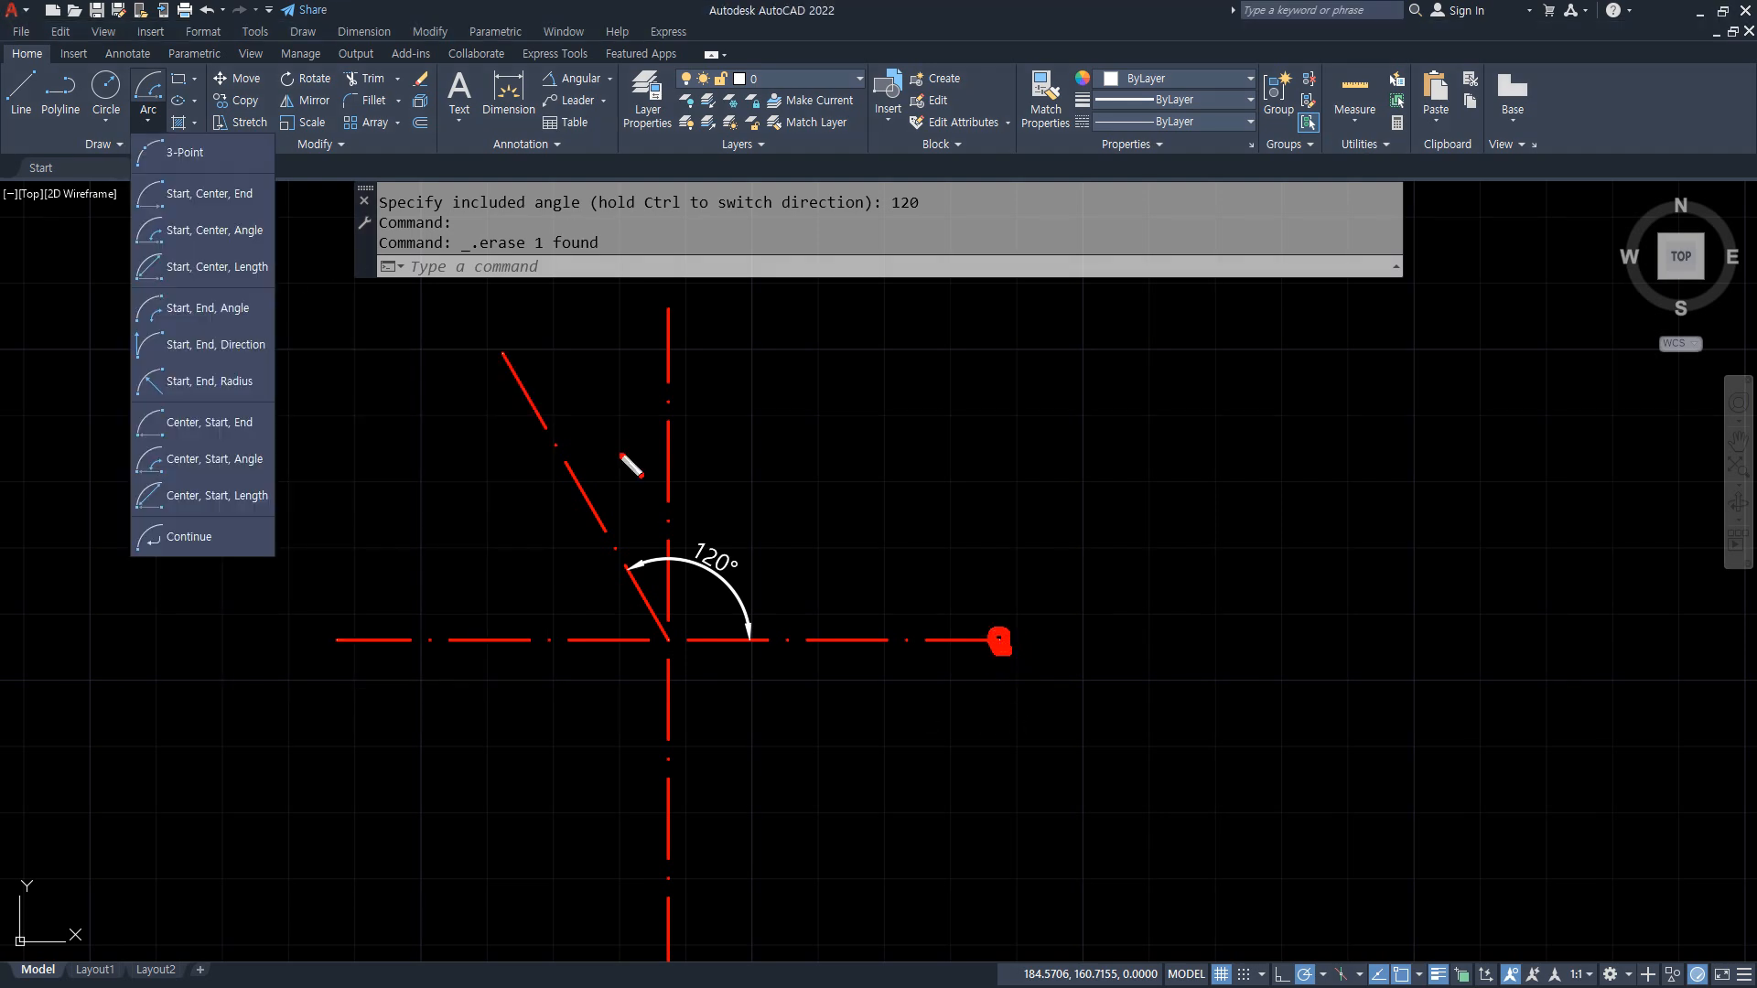
mouse_move(510, 364)
left_mouse_down()
mouse_move(494, 348)
mouse_move(512, 361)
left_mouse_up()
mouse_move(866, 356)
left_mouse_down()
mouse_move(812, 389)
mouse_move(853, 351)
left_mouse_up()
mouse_move(911, 310)
left_mouse_down()
mouse_move(886, 390)
mouse_move(906, 373)
left_mouse_up()
left_click(934, 408)
left_click_drag(1008, 332, 968, 387)
key("Escape")
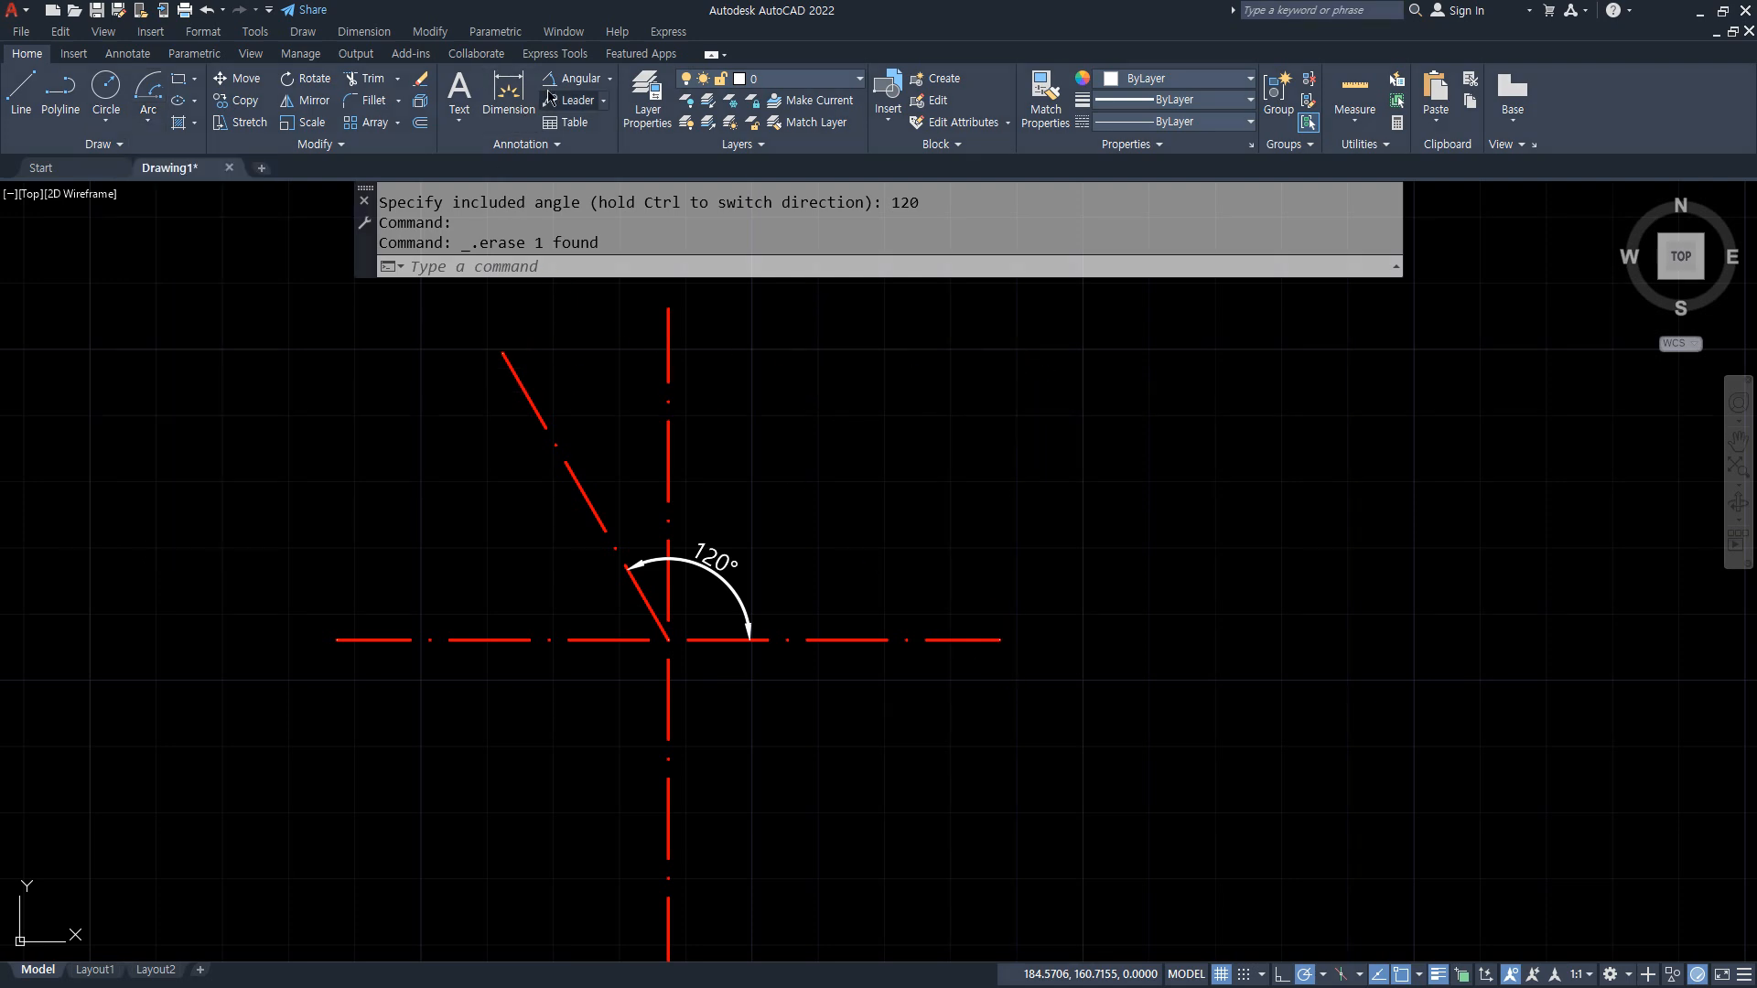
Step: Add an aligned dimension from the horizontal line's right end to the slanted line's upper end, placed above the guide lines
left_click(609, 78)
left_click(604, 144)
left_click(1000, 640)
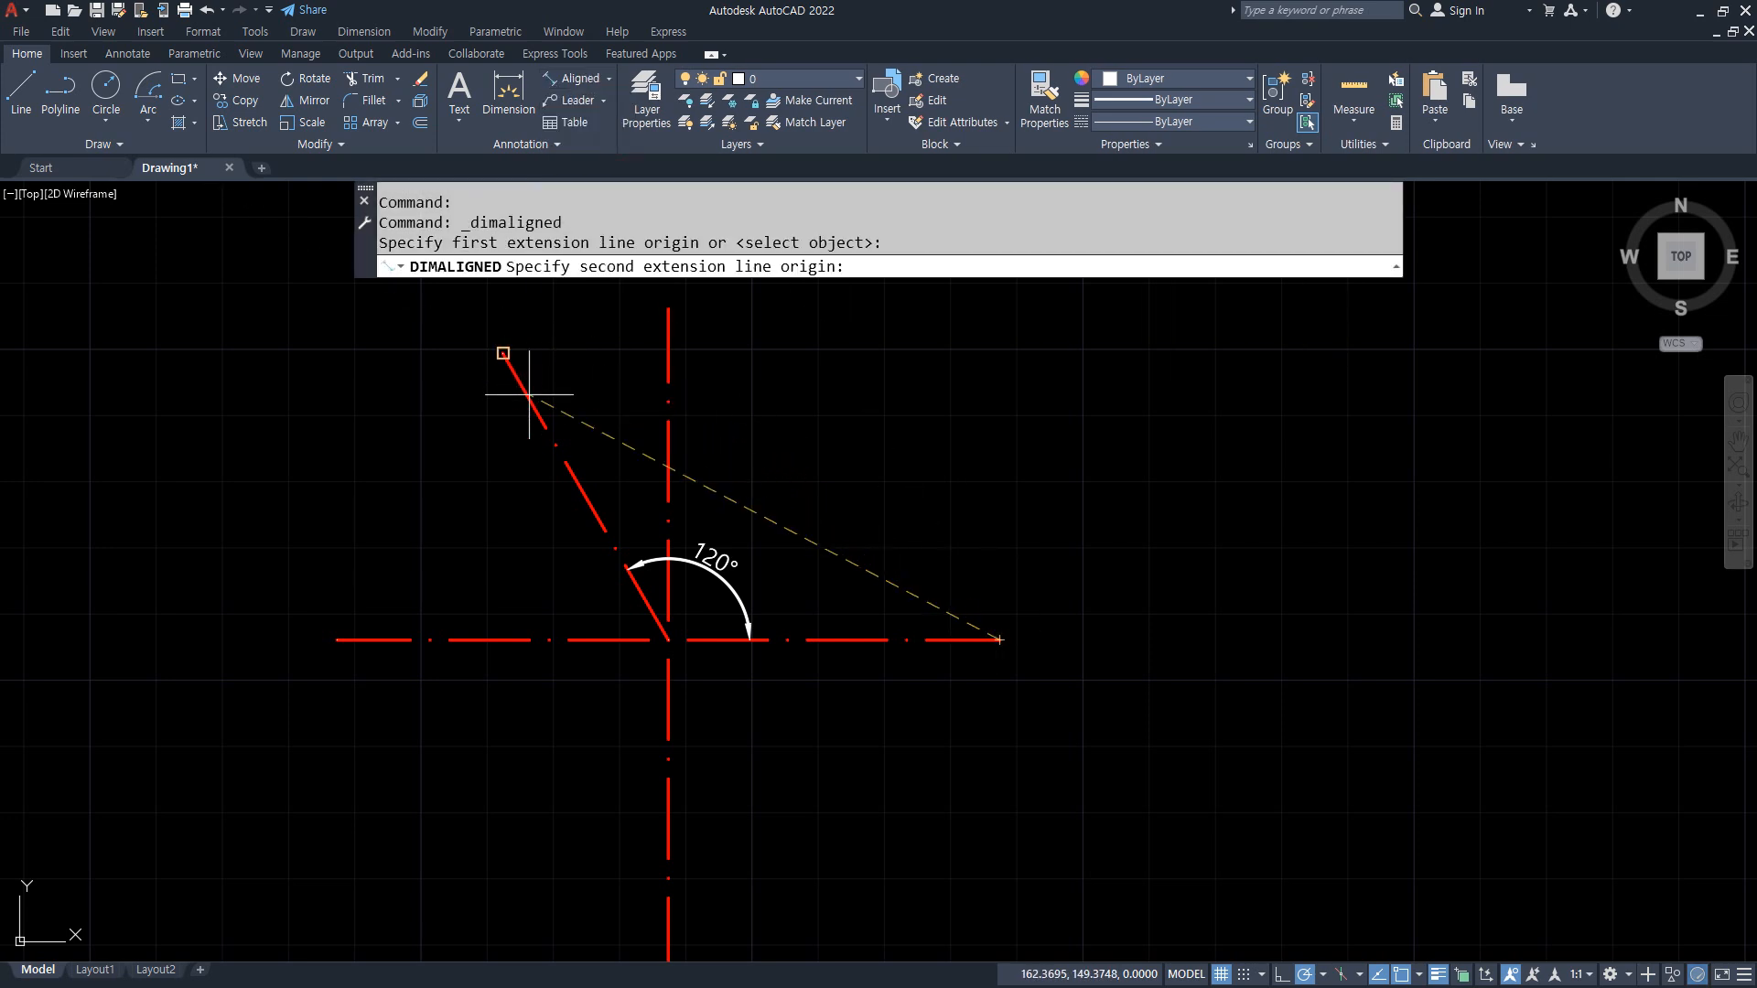
left_click(504, 353)
left_click(817, 386)
scroll(882, 397, "up", 4)
scroll(616, 392, "up", 2)
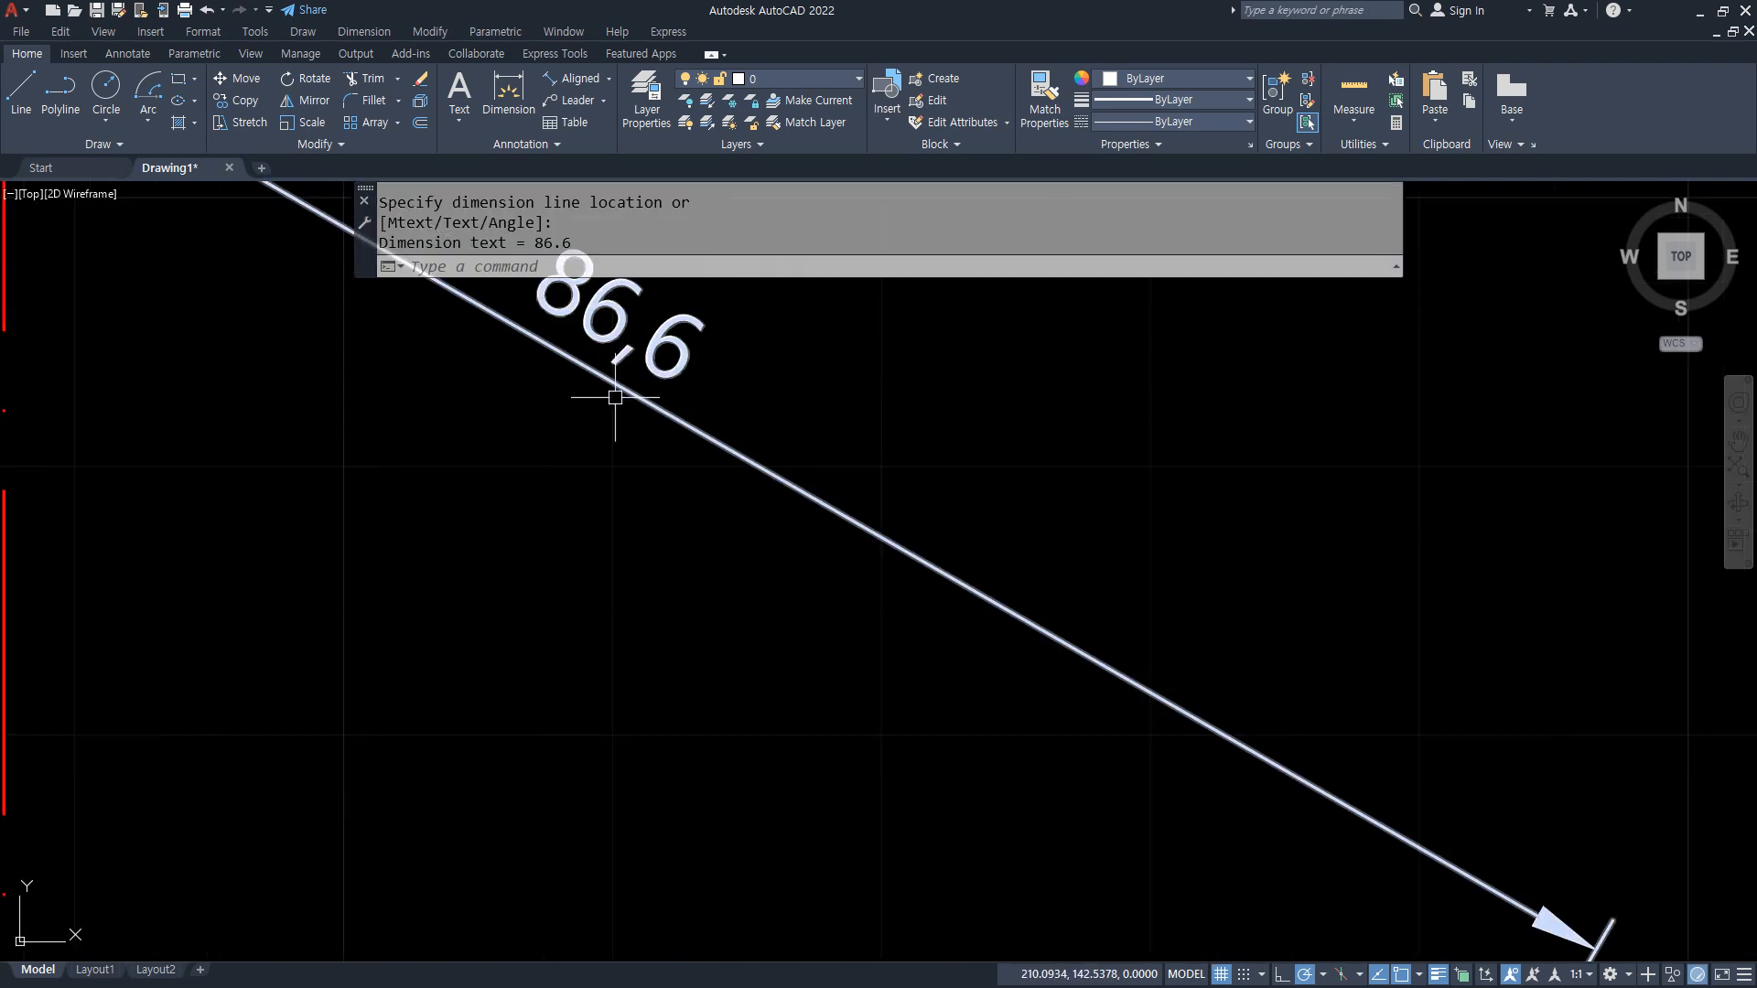
scroll(612, 530, "down", 6)
middle_click_drag(613, 540, 770, 522)
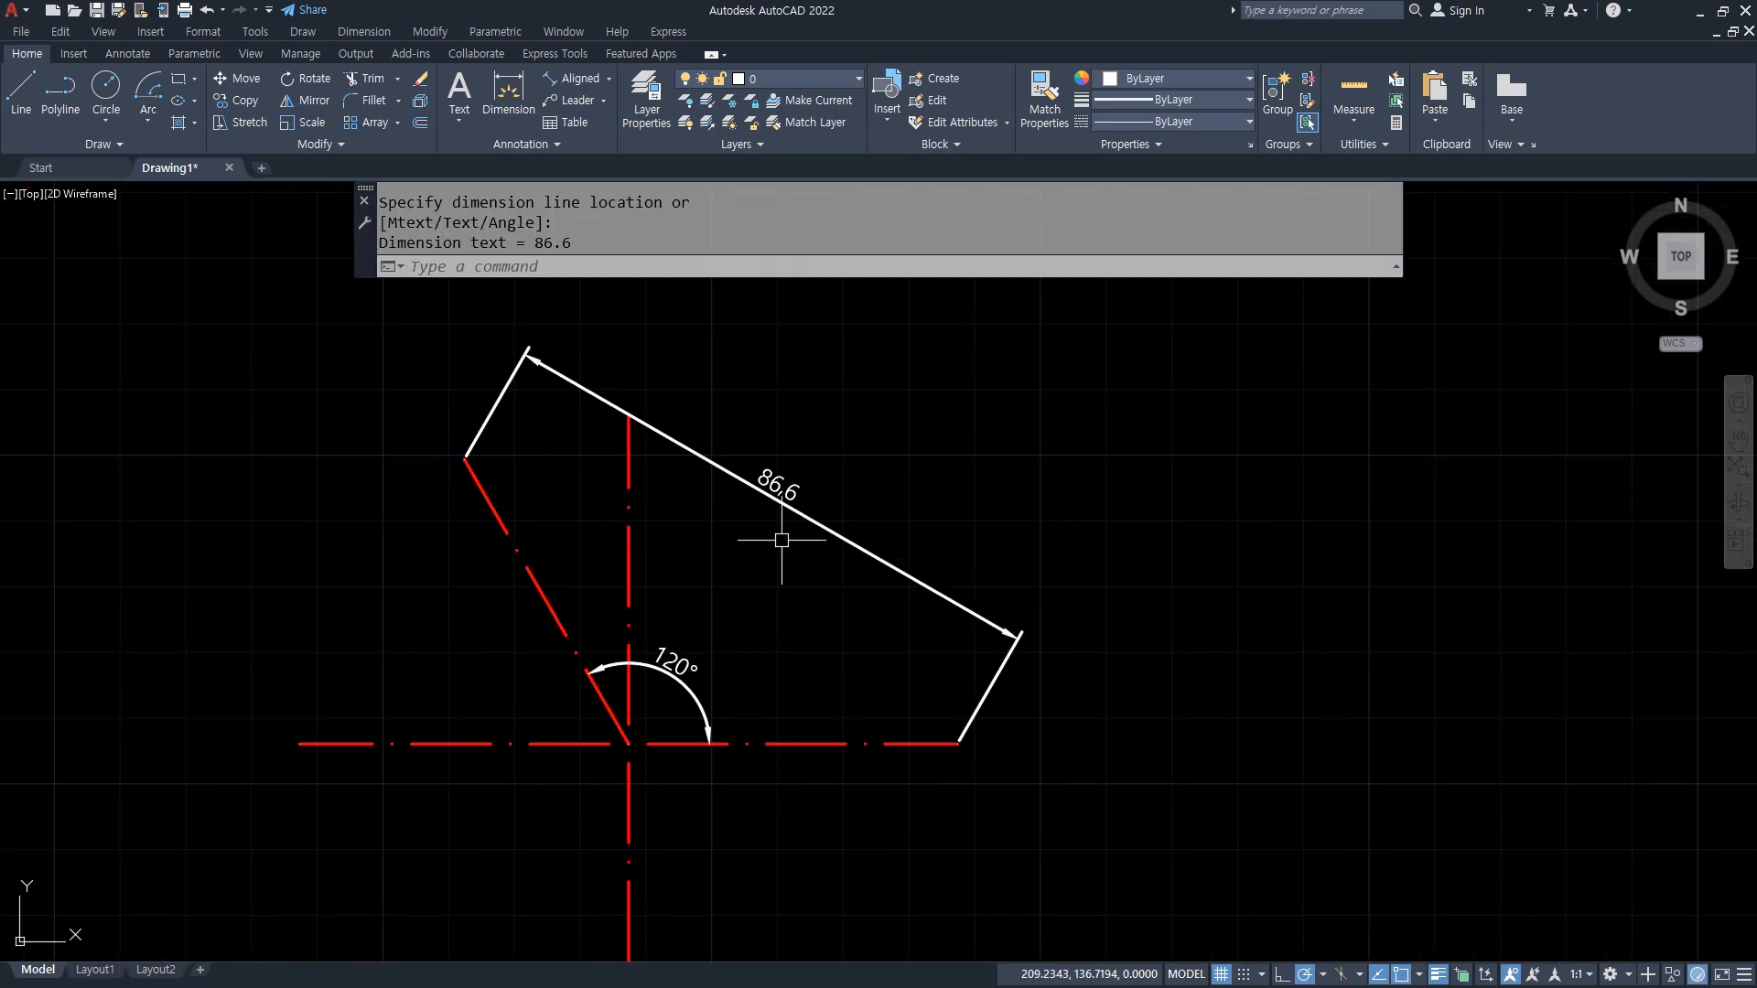
mouse_move(465, 459)
left_mouse_down()
mouse_move(923, 705)
mouse_move(892, 726)
left_mouse_up()
key("Escape")
Step: Erase the aligned dimension spanning the horizontal and slanted line ends
left_click(960, 598)
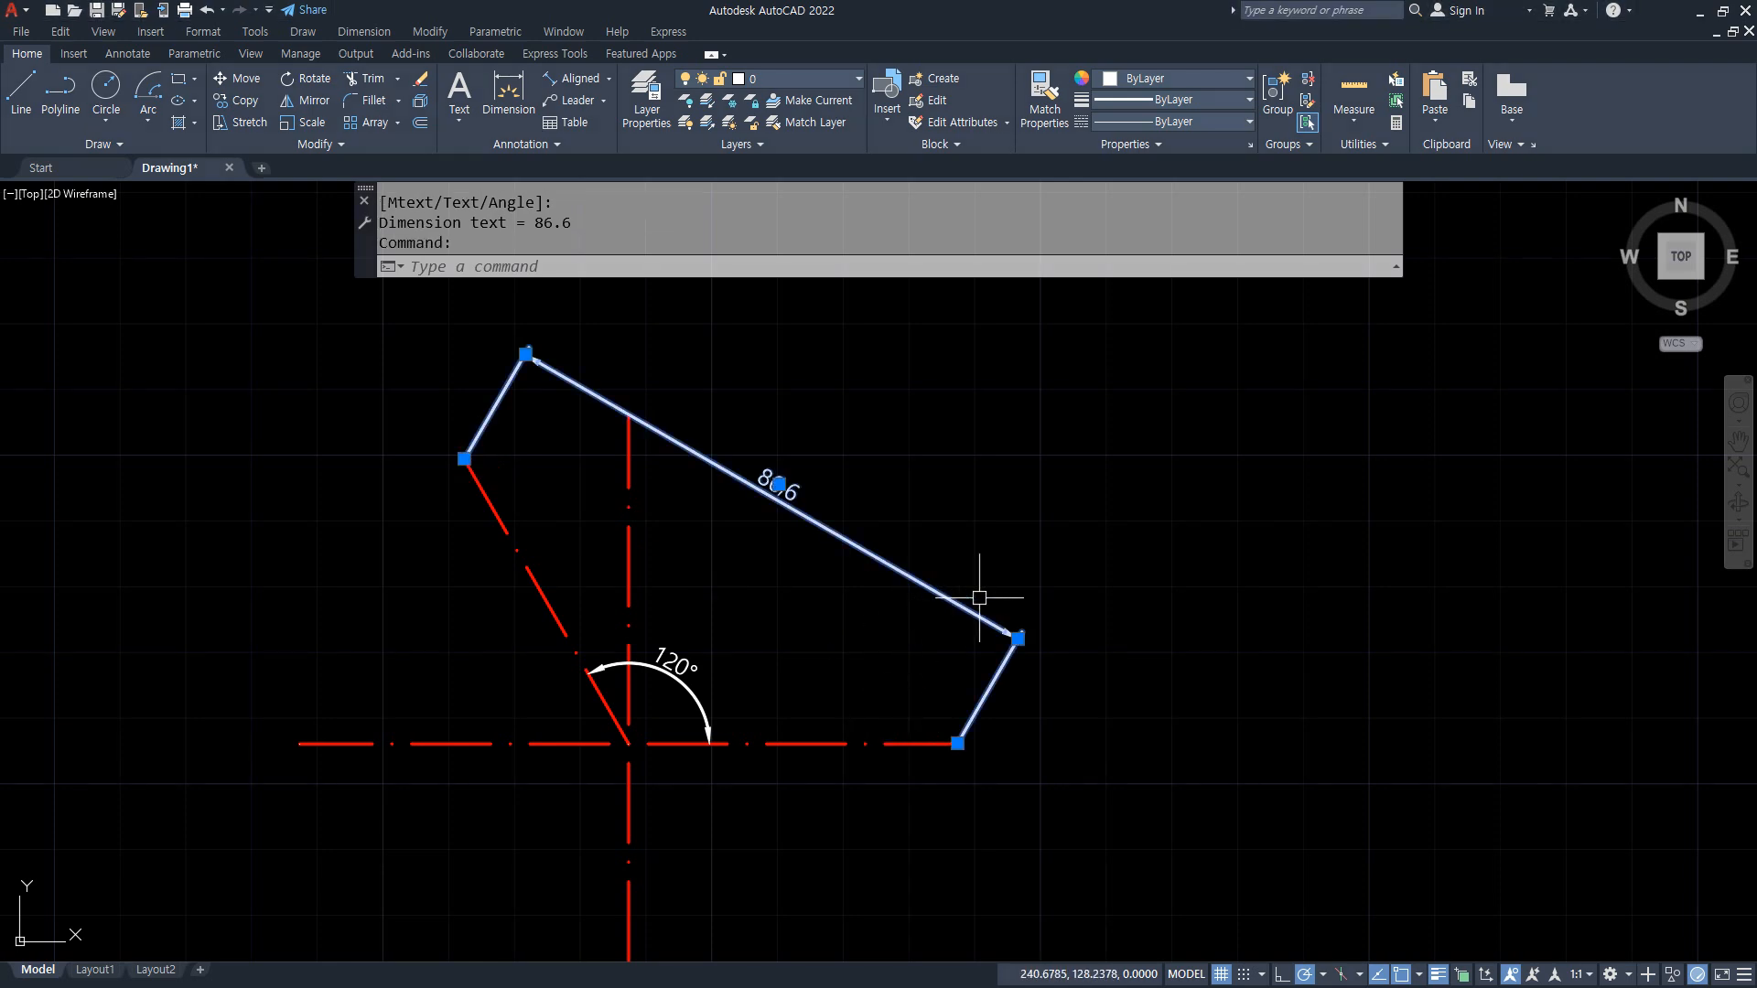
type("e")
key("Return")
Step: Draw a Start, Center, Length arc from the horizontal line's right end, centered on the lines' intersection, with a chord length of 86.6
left_click(147, 120)
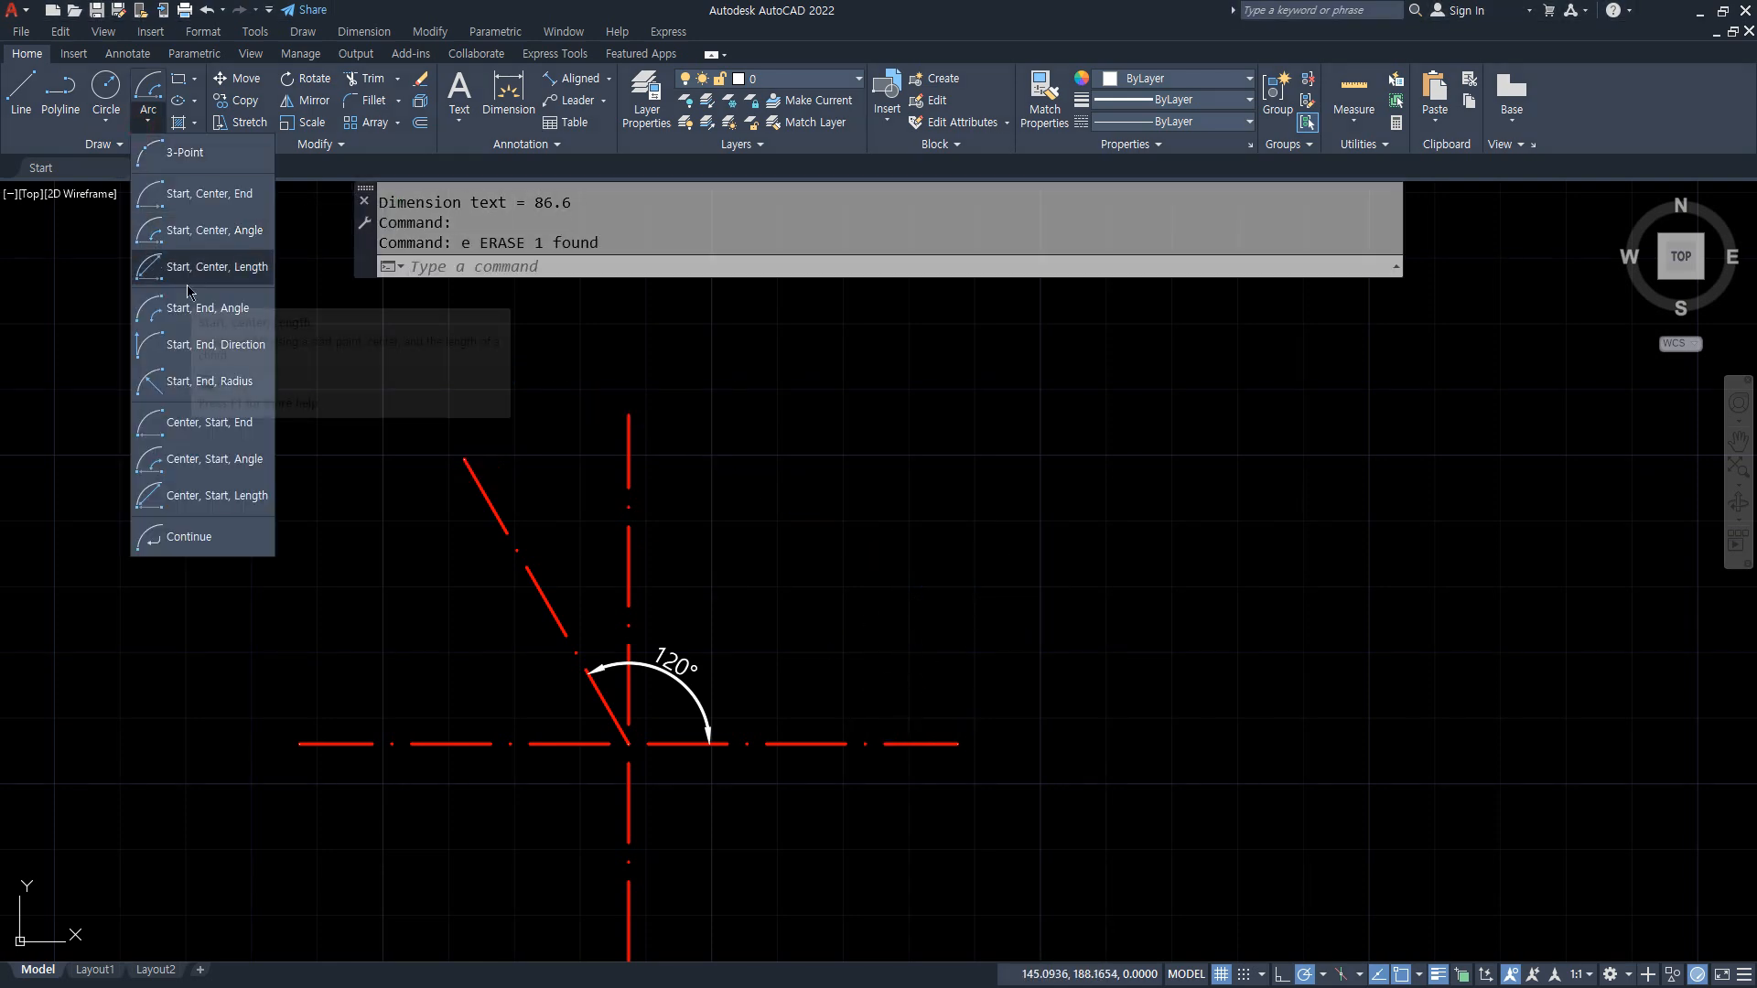
left_click(192, 308)
left_click(956, 743)
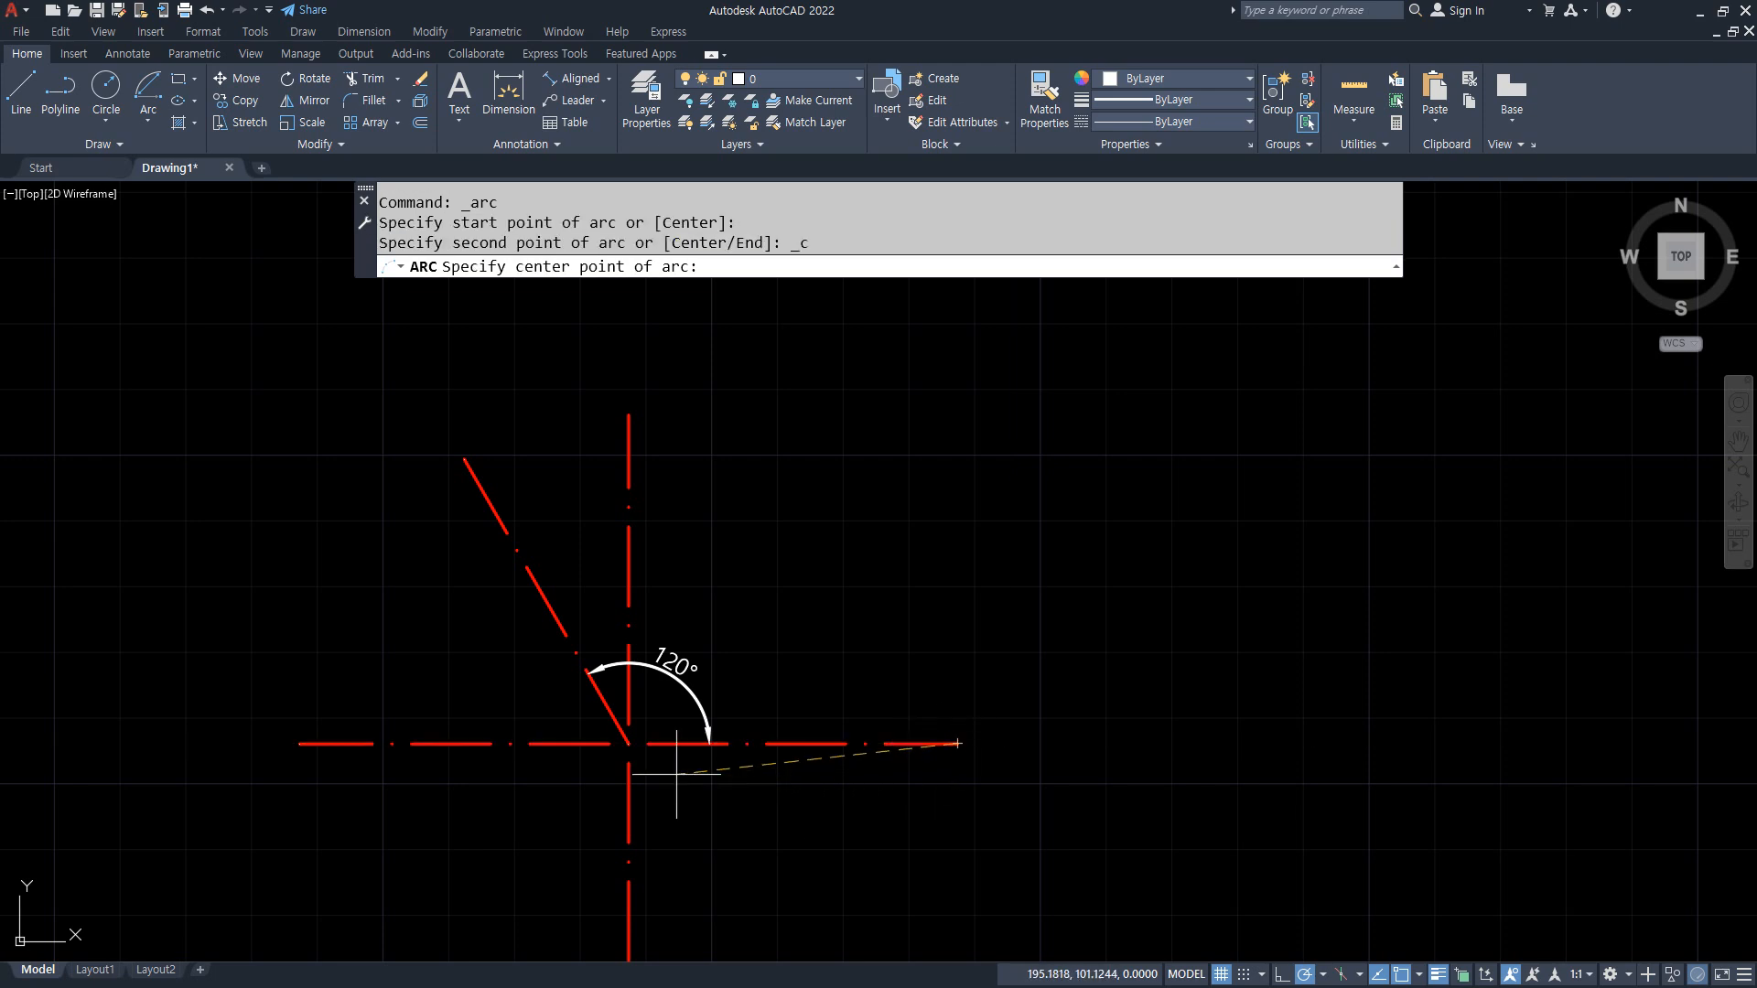
left_click(628, 743)
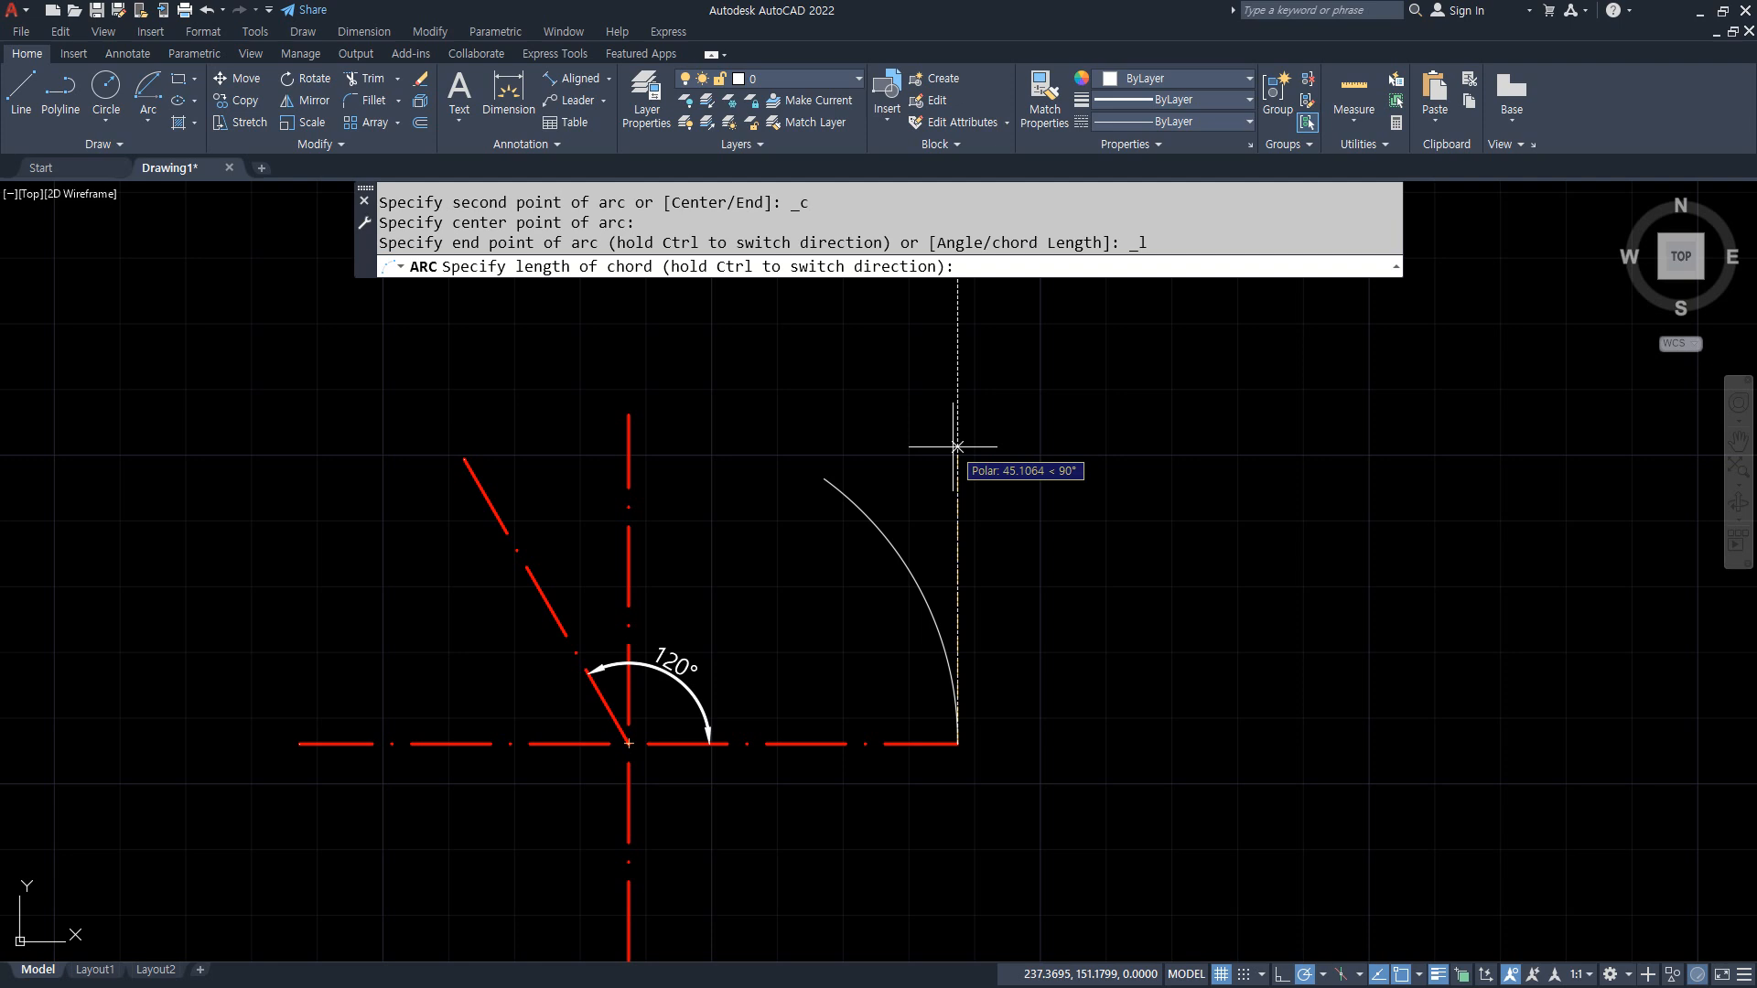
type("86.6")
key("Return")
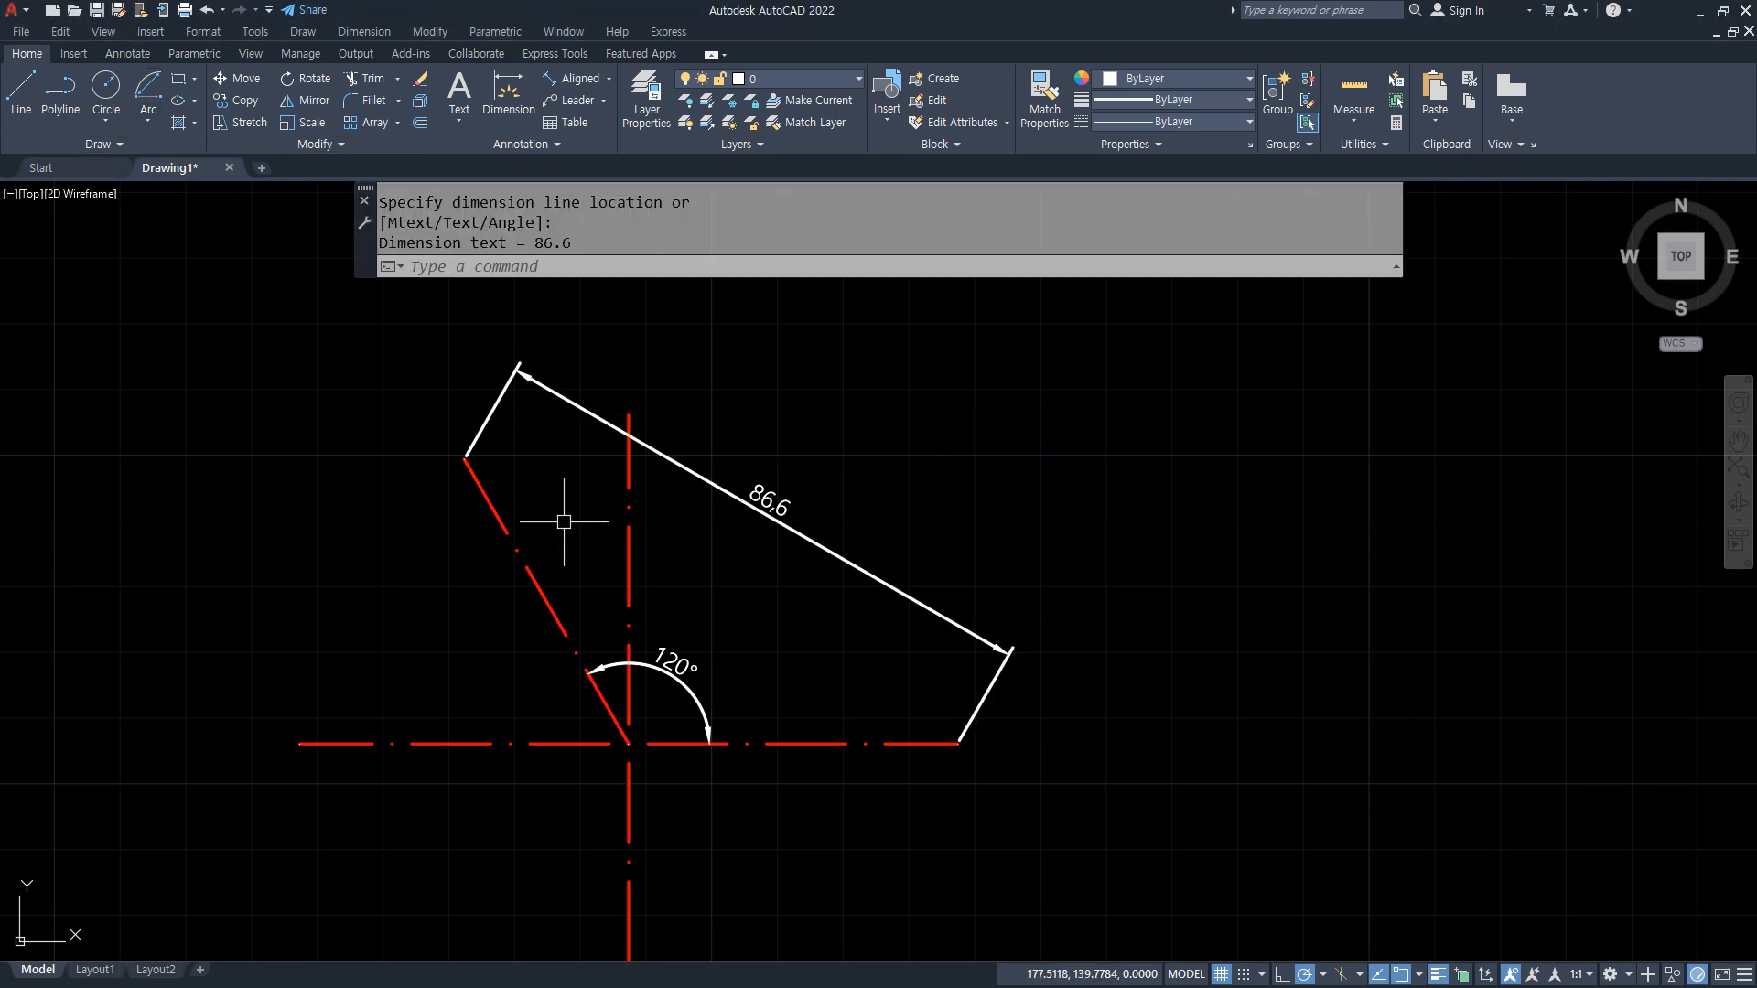
Step: Draw a Start, Center, Length arc from the horizontal line's right end, centered on the lines' intersection, with a chord length of 100
left_click(147, 91)
left_click(956, 743)
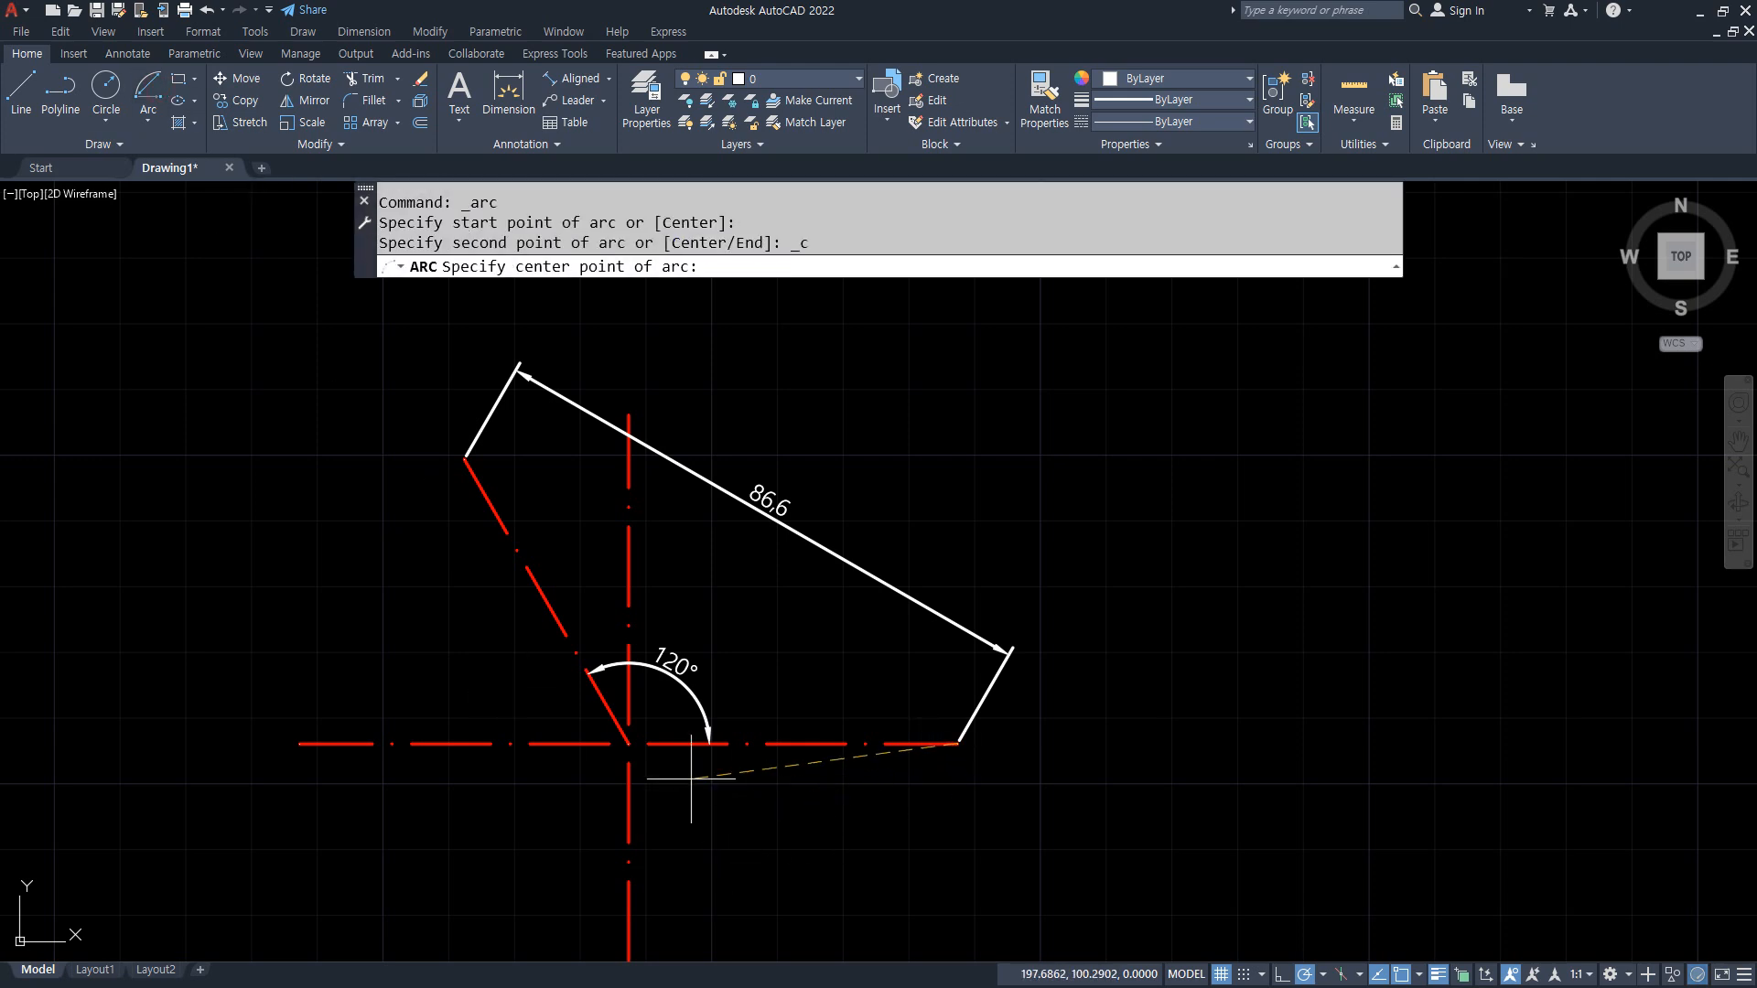
left_click(629, 743)
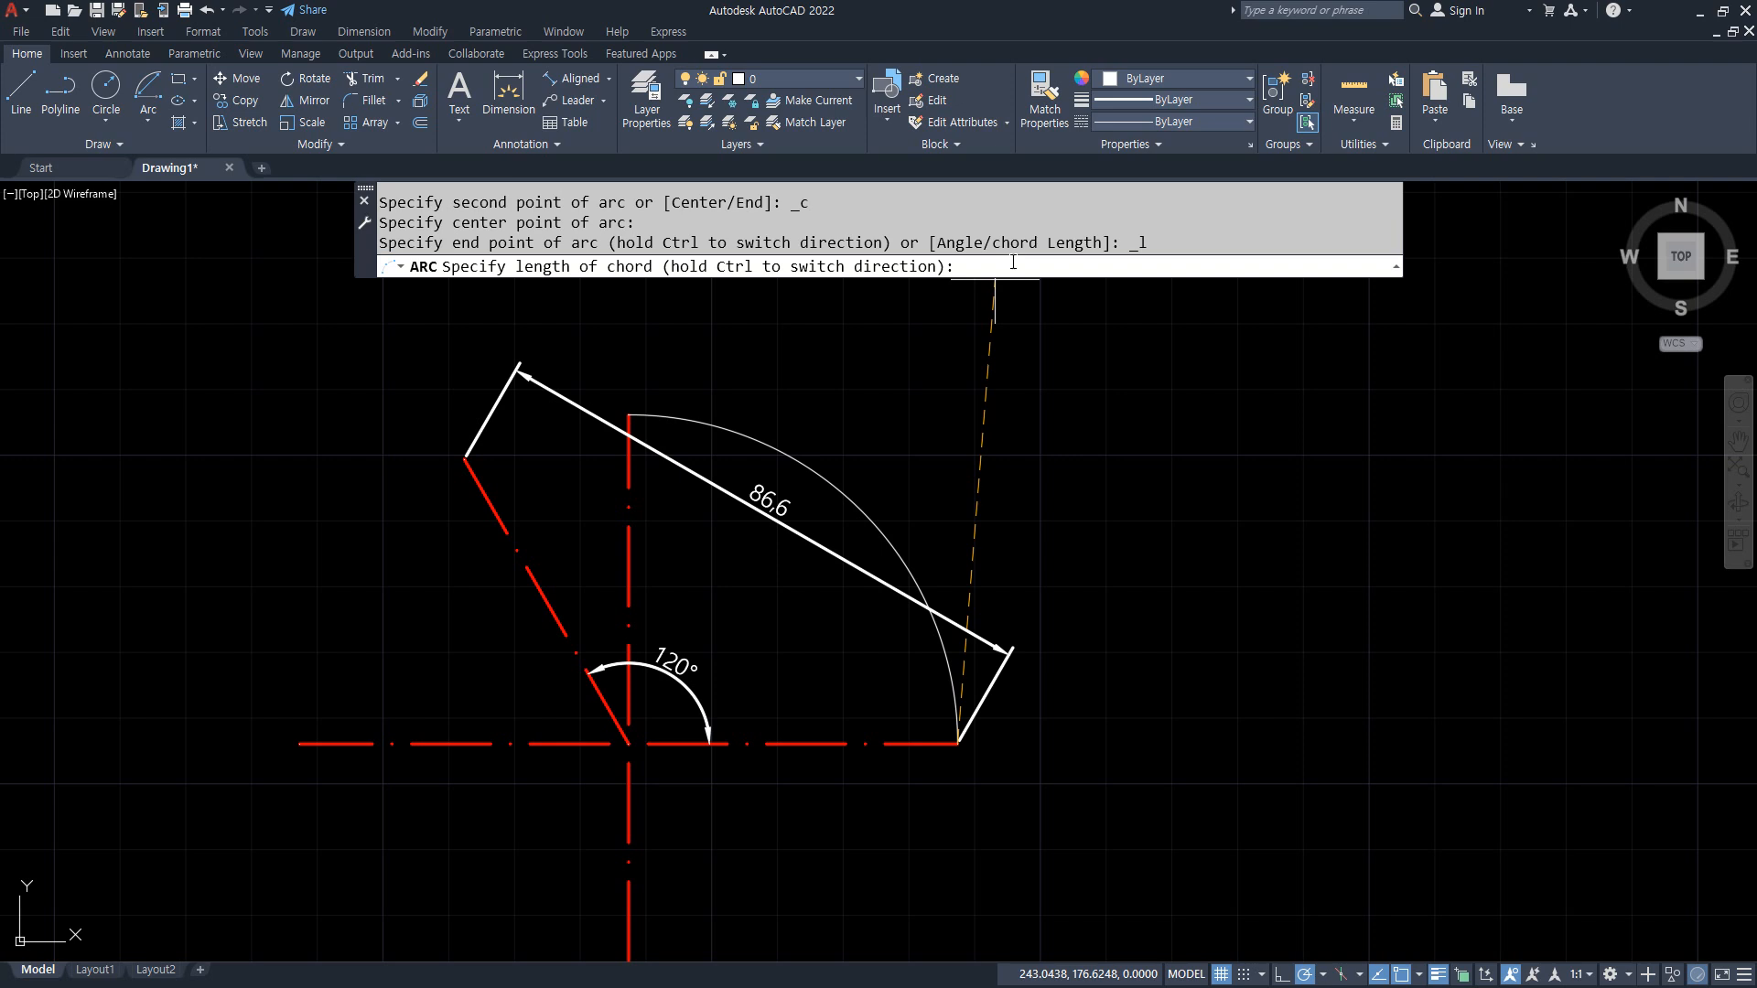
type("100")
key("Return")
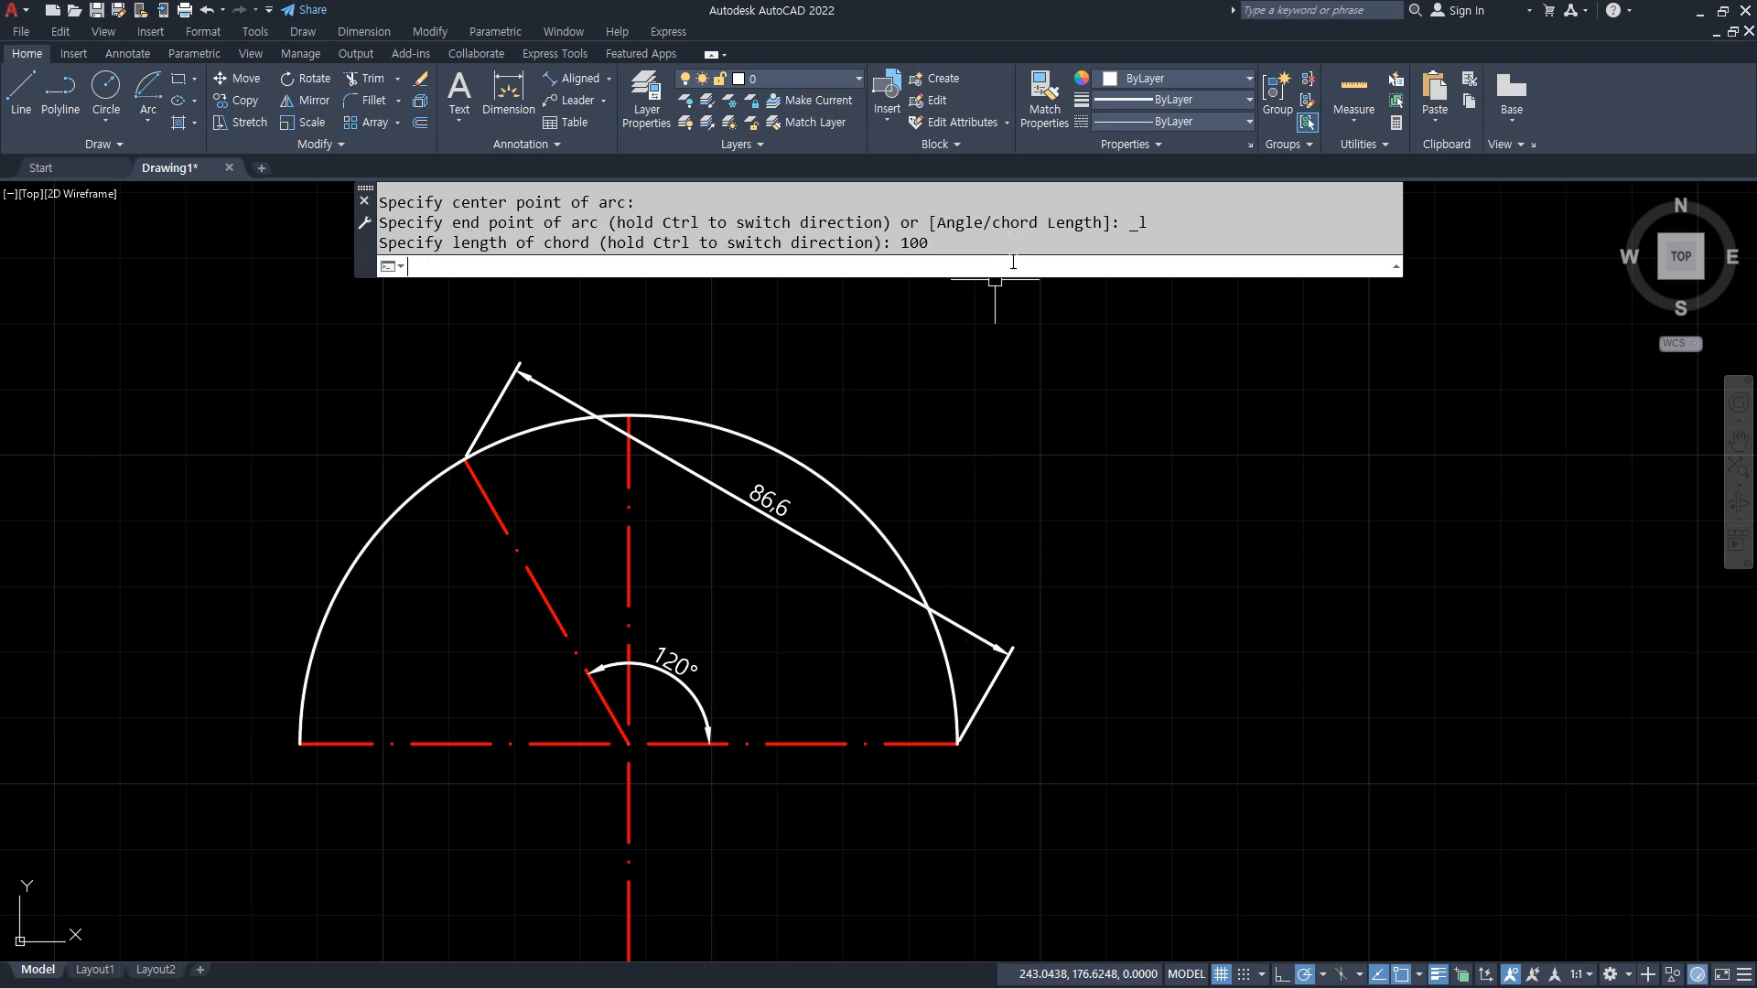
Step: Erase the semicircular arc from the guide lines
left_click(772, 451)
type("e")
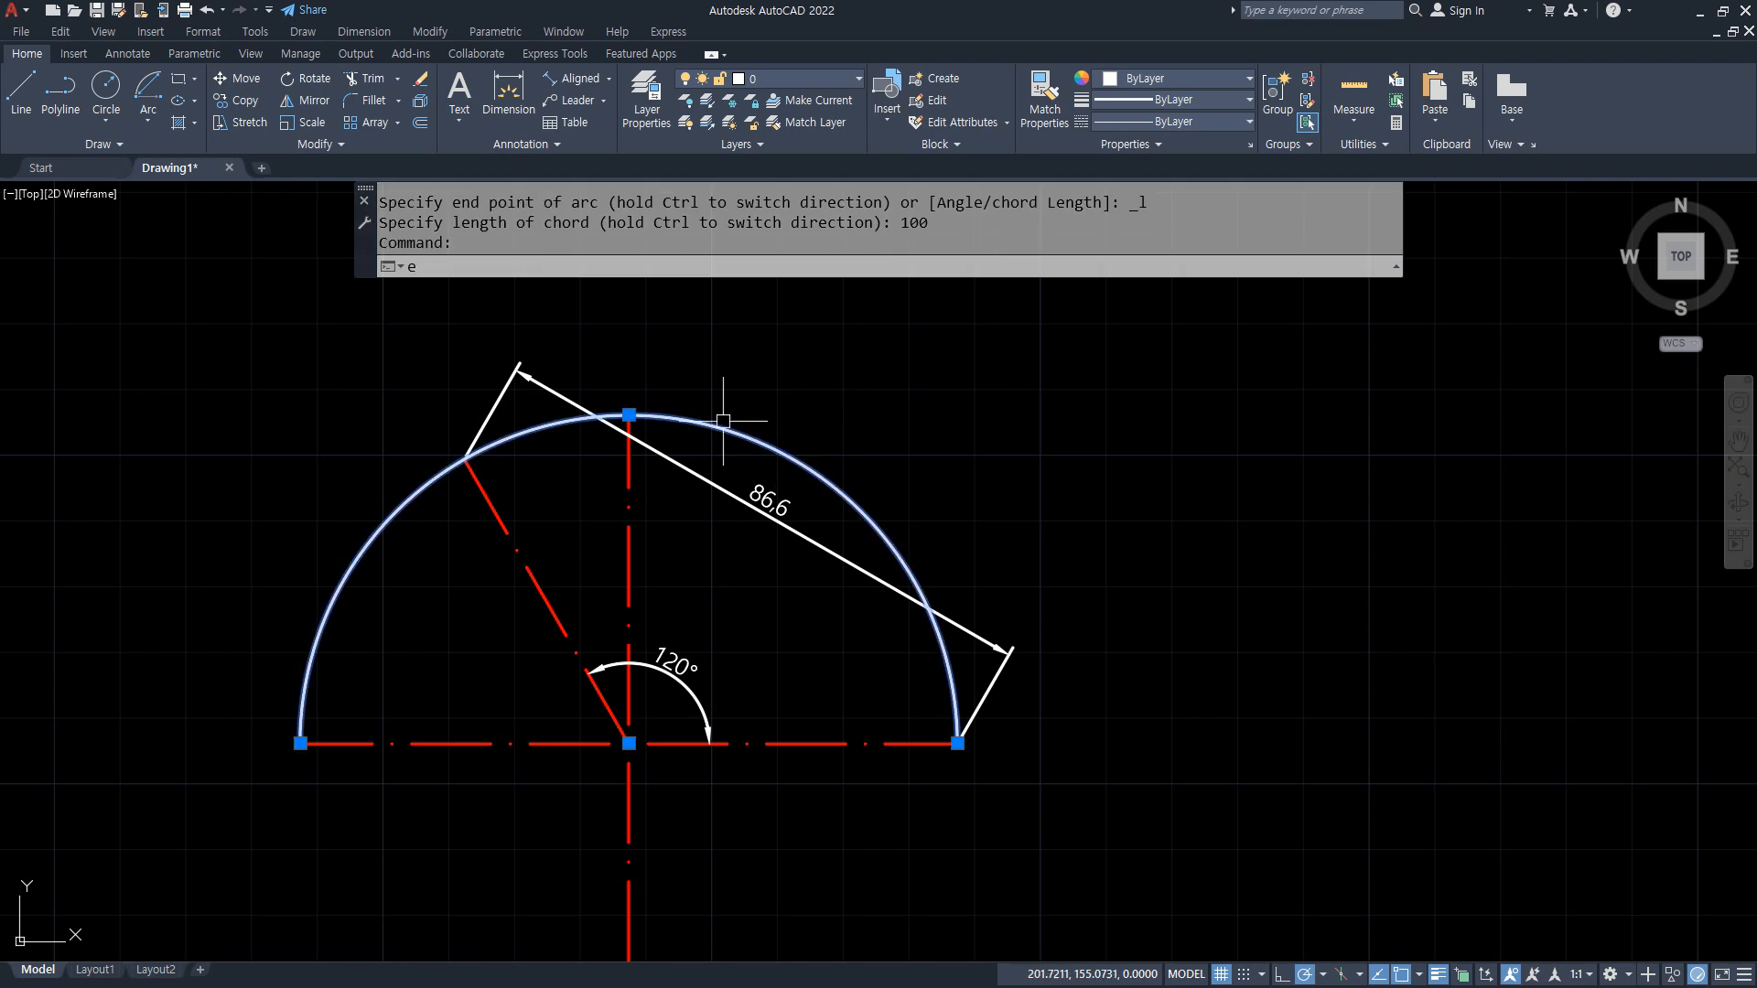
key("Return")
Step: Try to draw a Start, Center, Length arc from the horizontal line's right end around the intersection with a chord length of 100.001
left_click(137, 89)
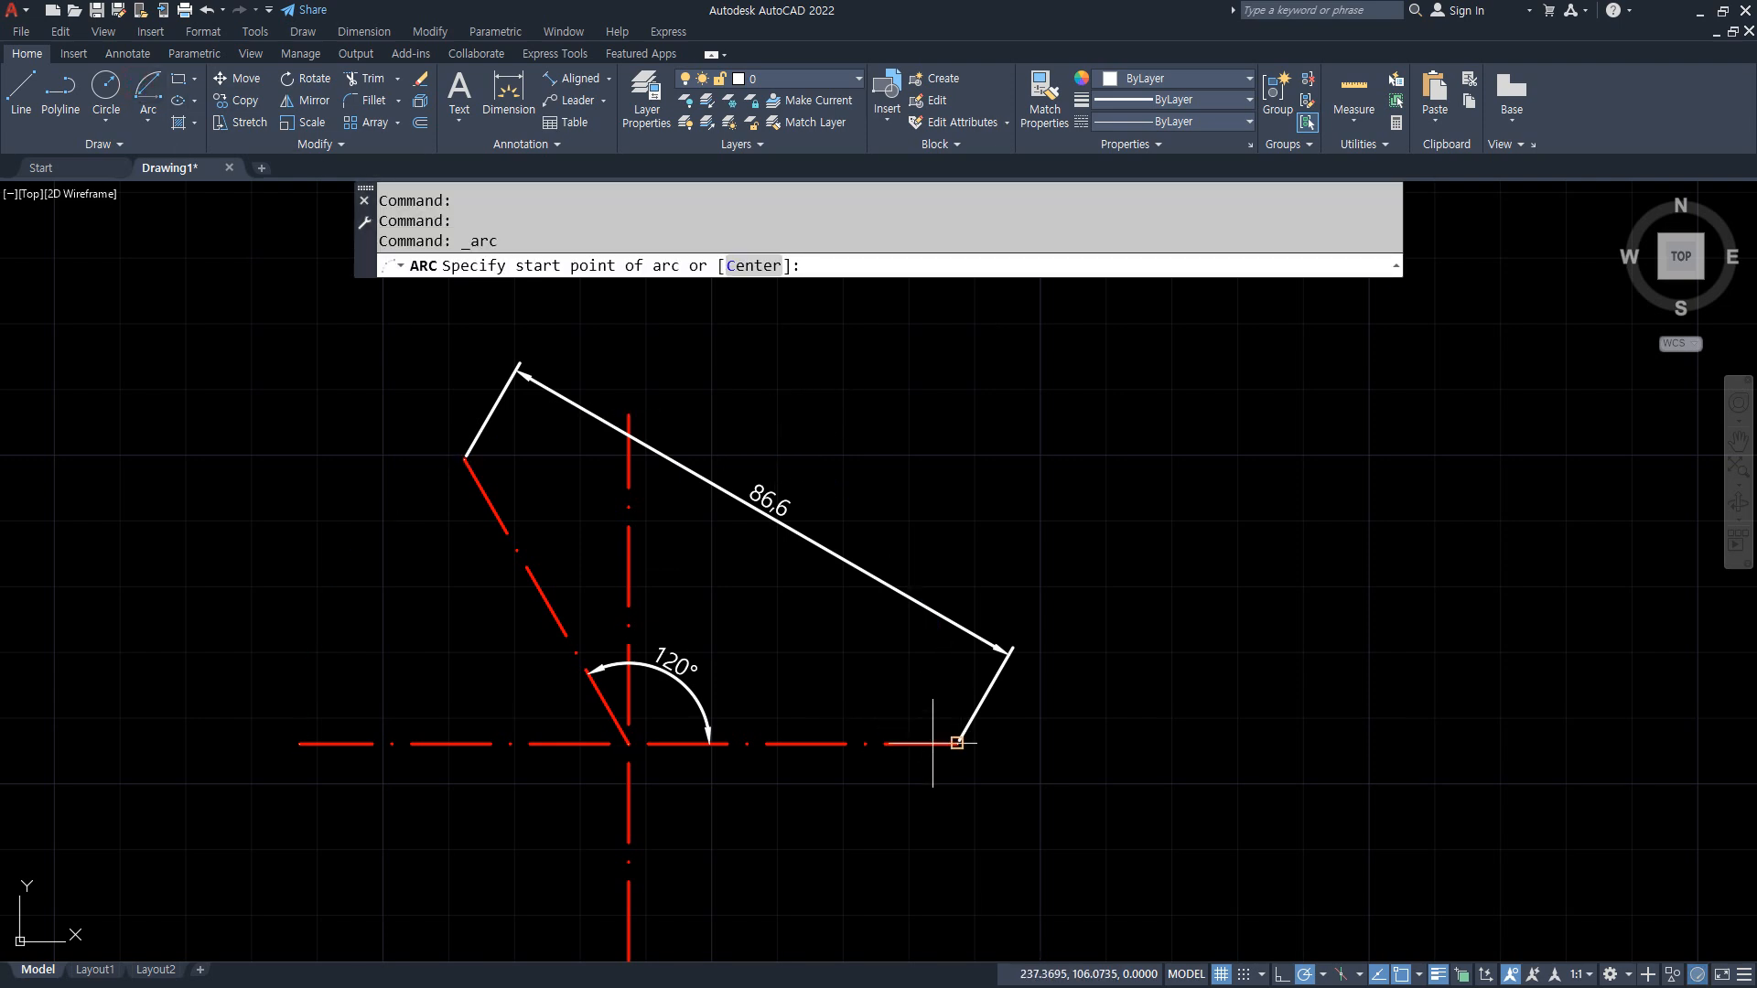
left_click(957, 742)
left_click(627, 743)
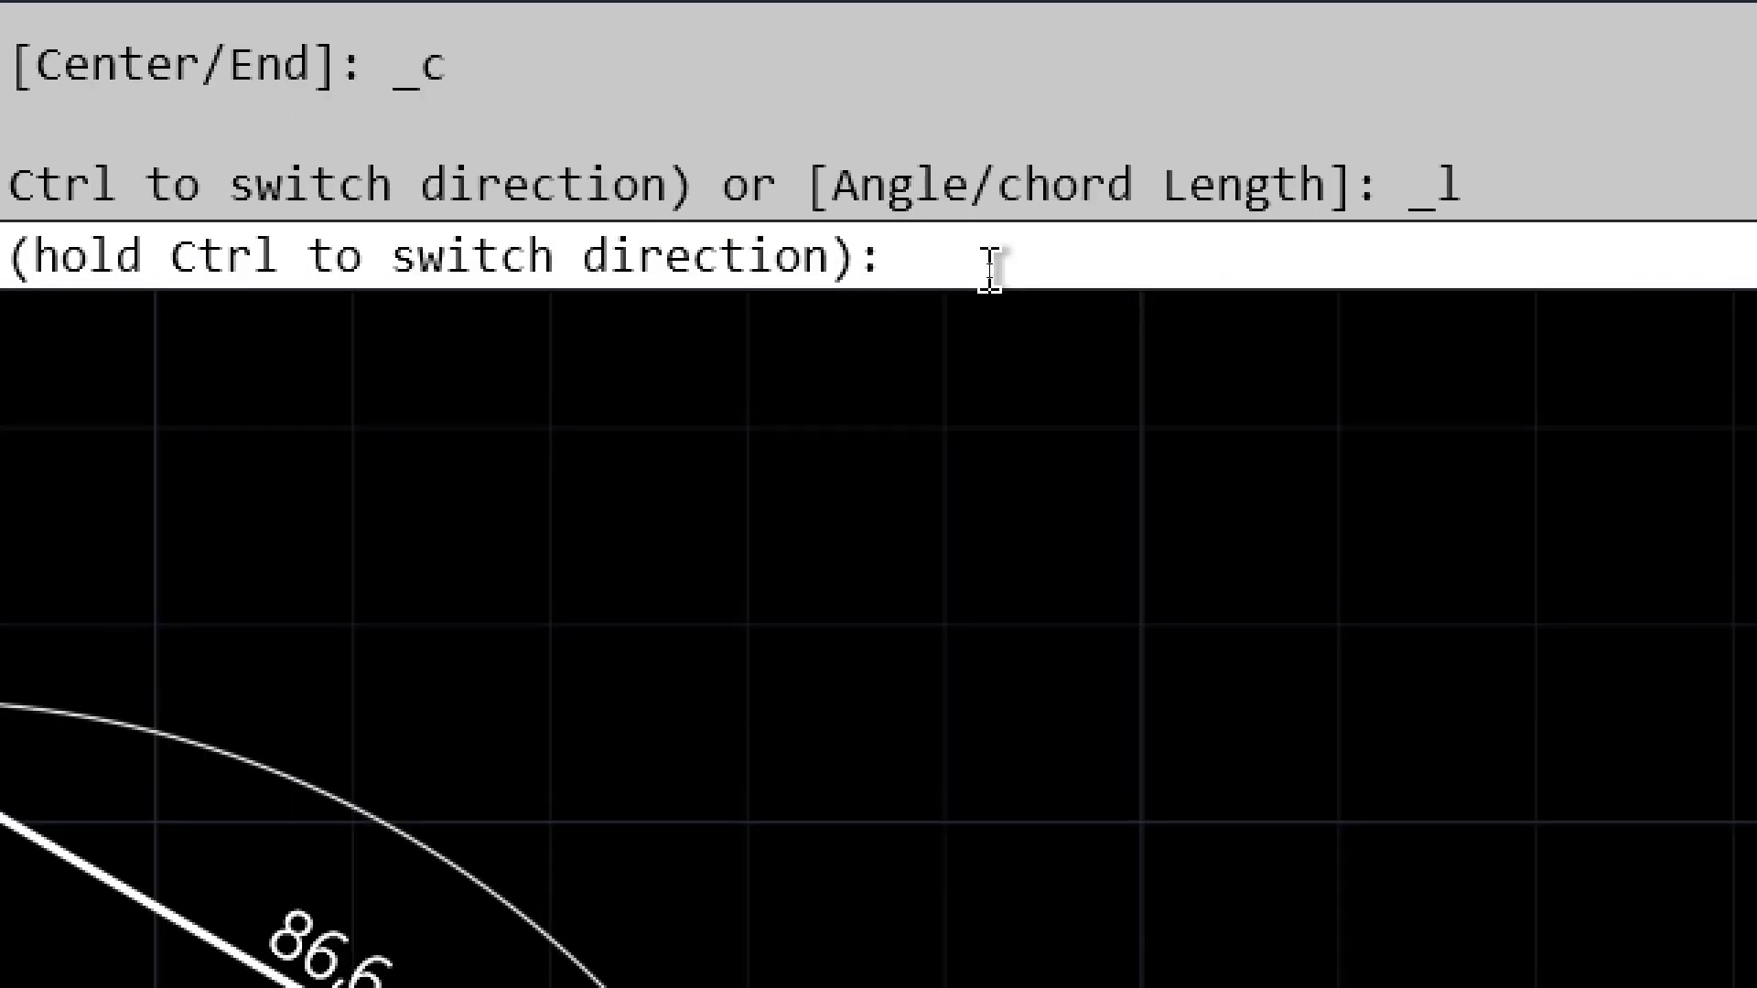
type("00")
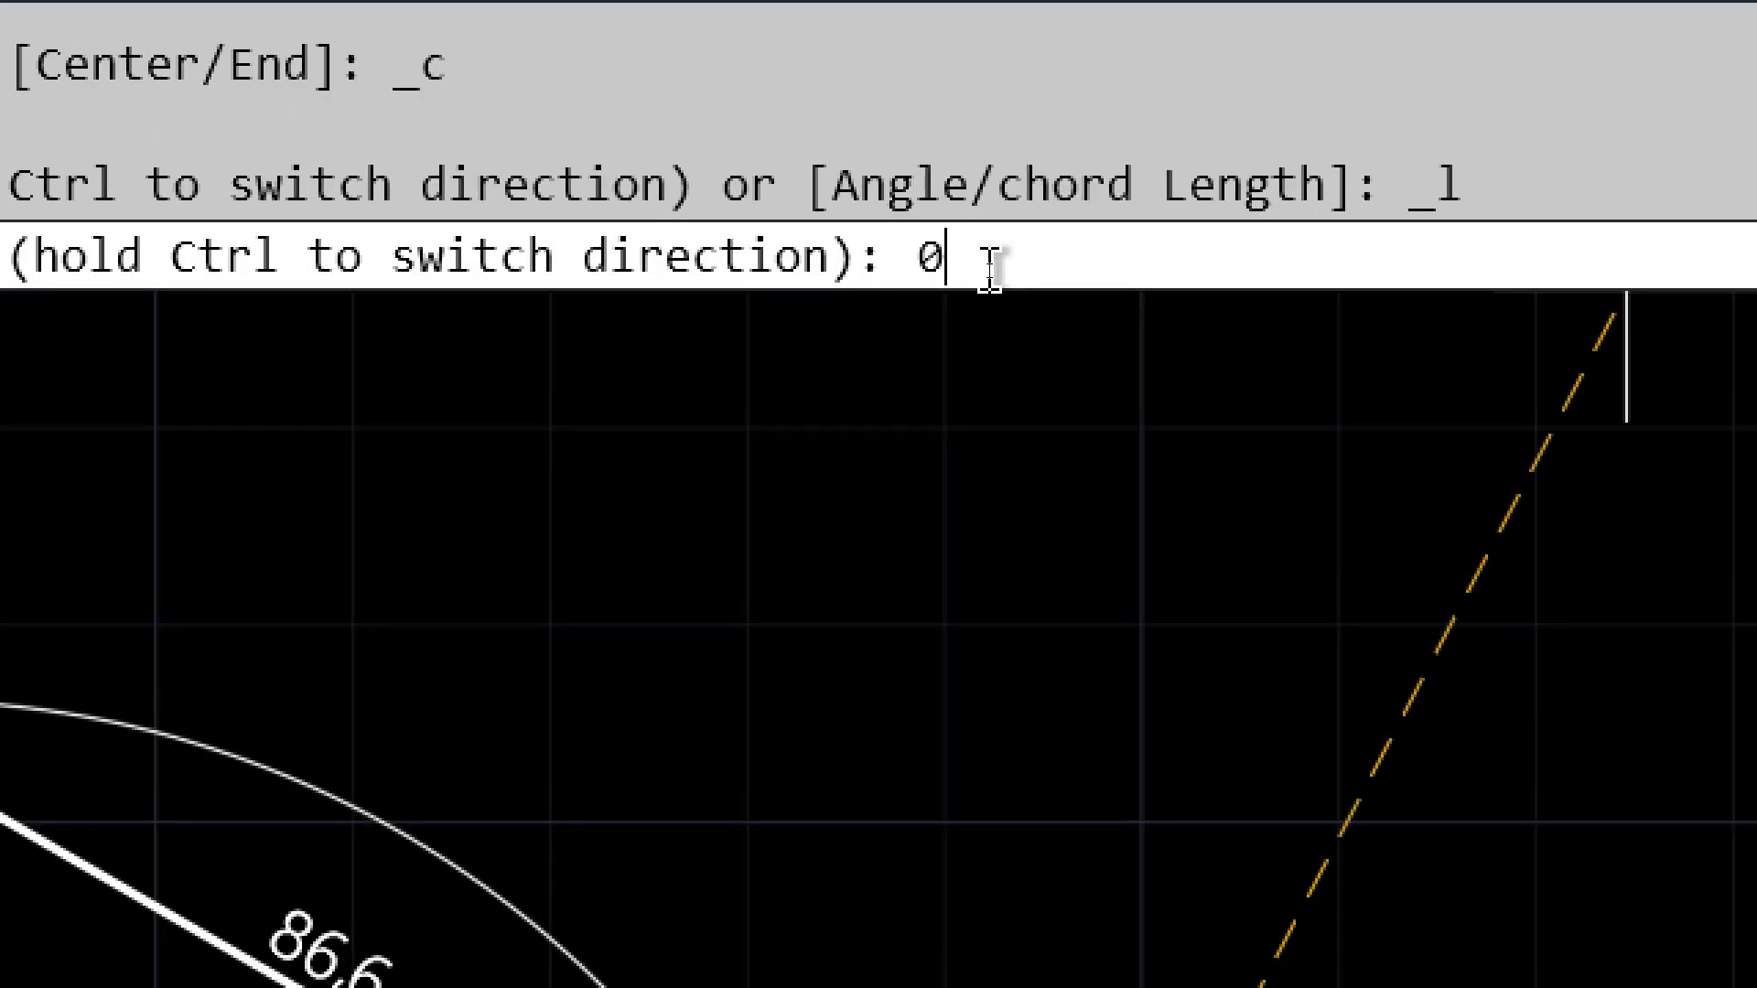
key("BackSpace")
key("BackSpace")
type("100.001")
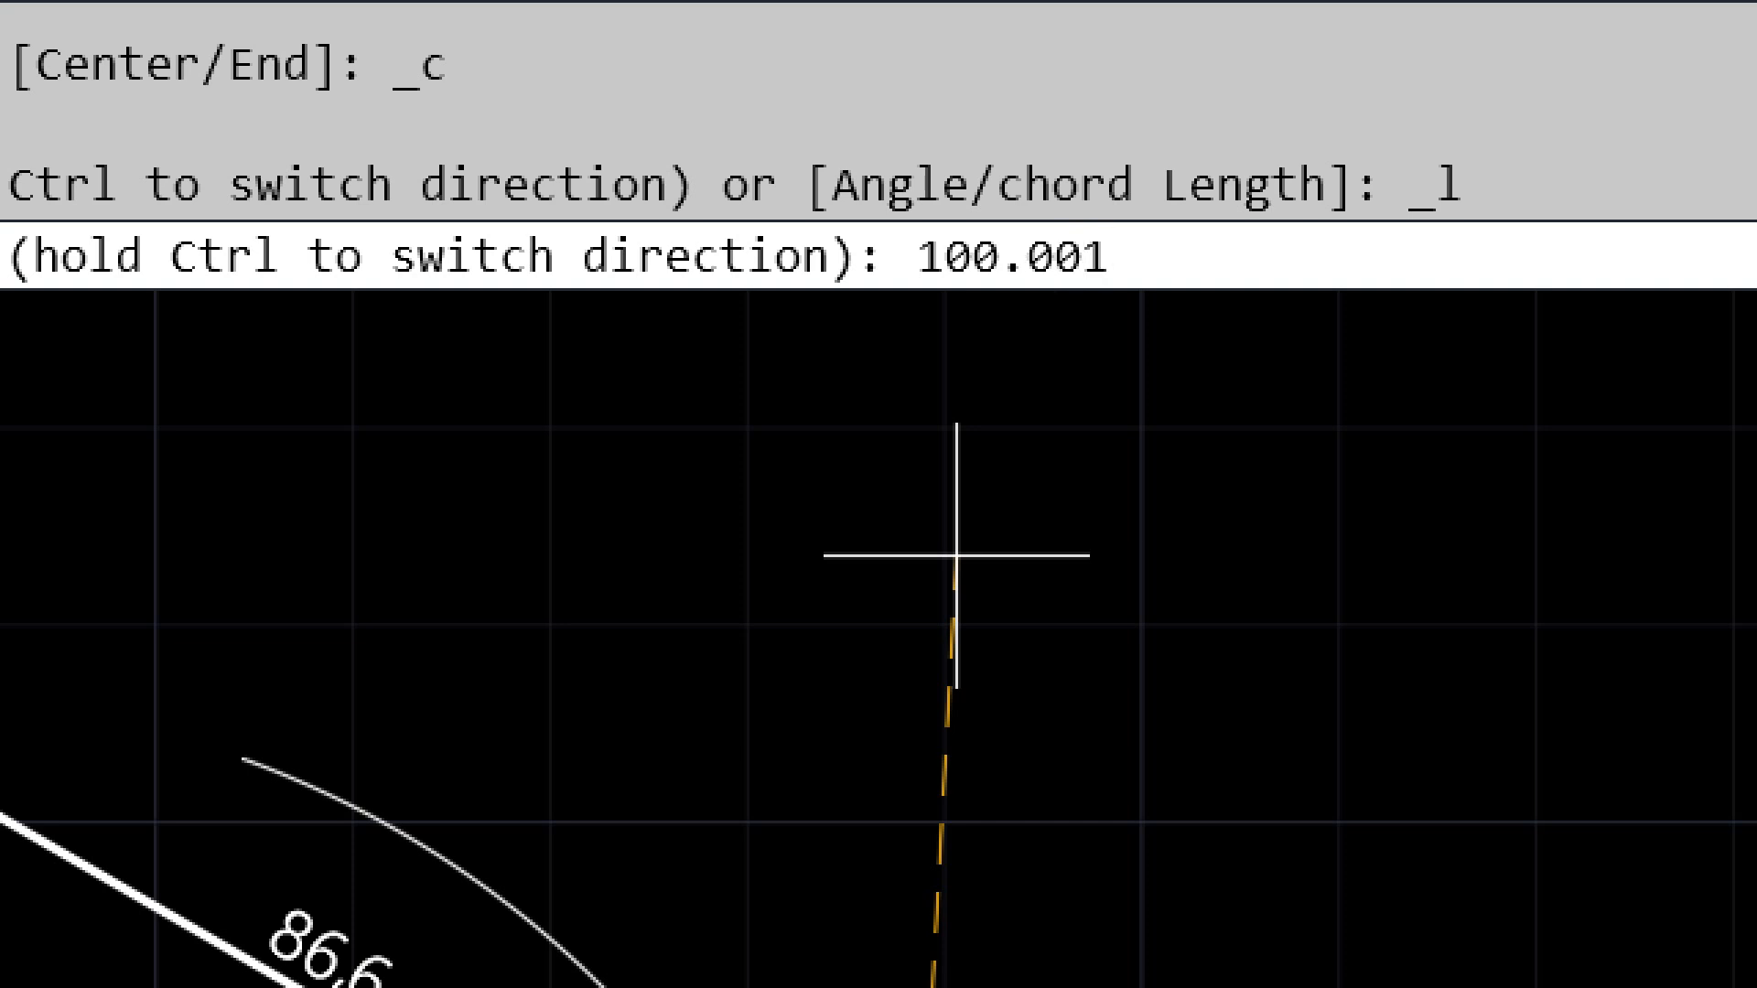
key("Return")
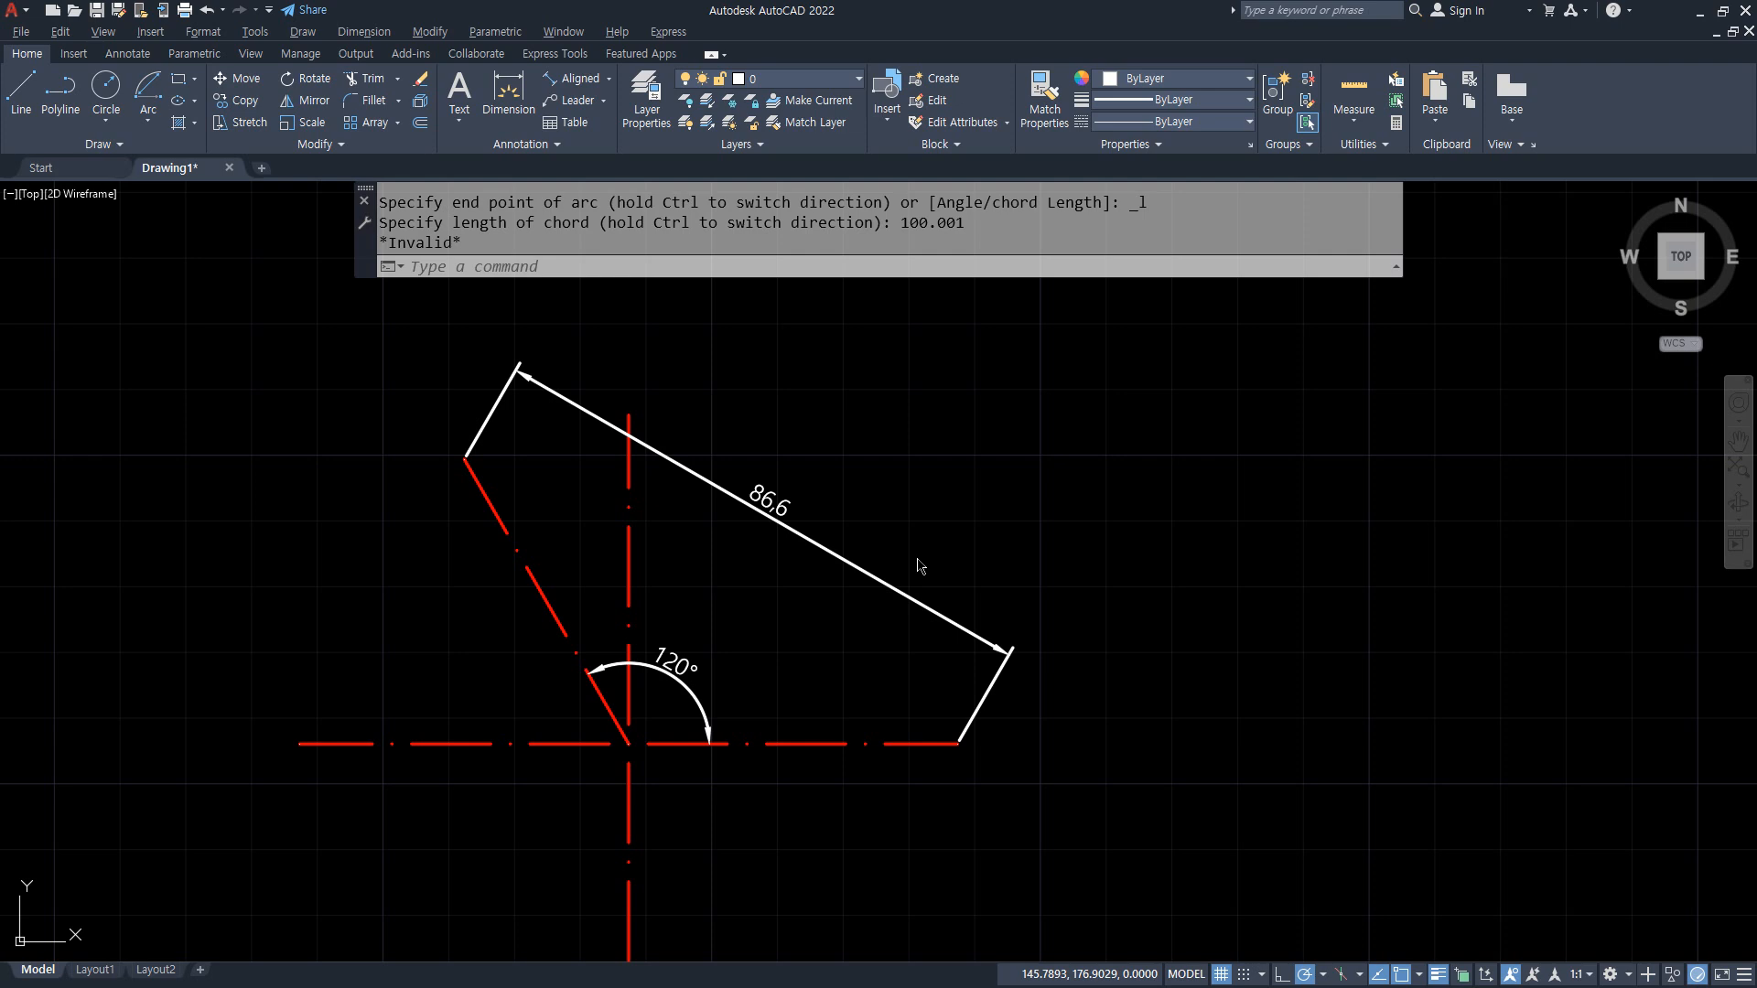
Step: Erase the 86.6 aligned dimension above the guide lines
key("e")
key("Return")
Step: Draw a Start, End, Angle arc from the horizontal line's right end to the slanted line's upper end with an included angle of 120 degrees
left_click(147, 121)
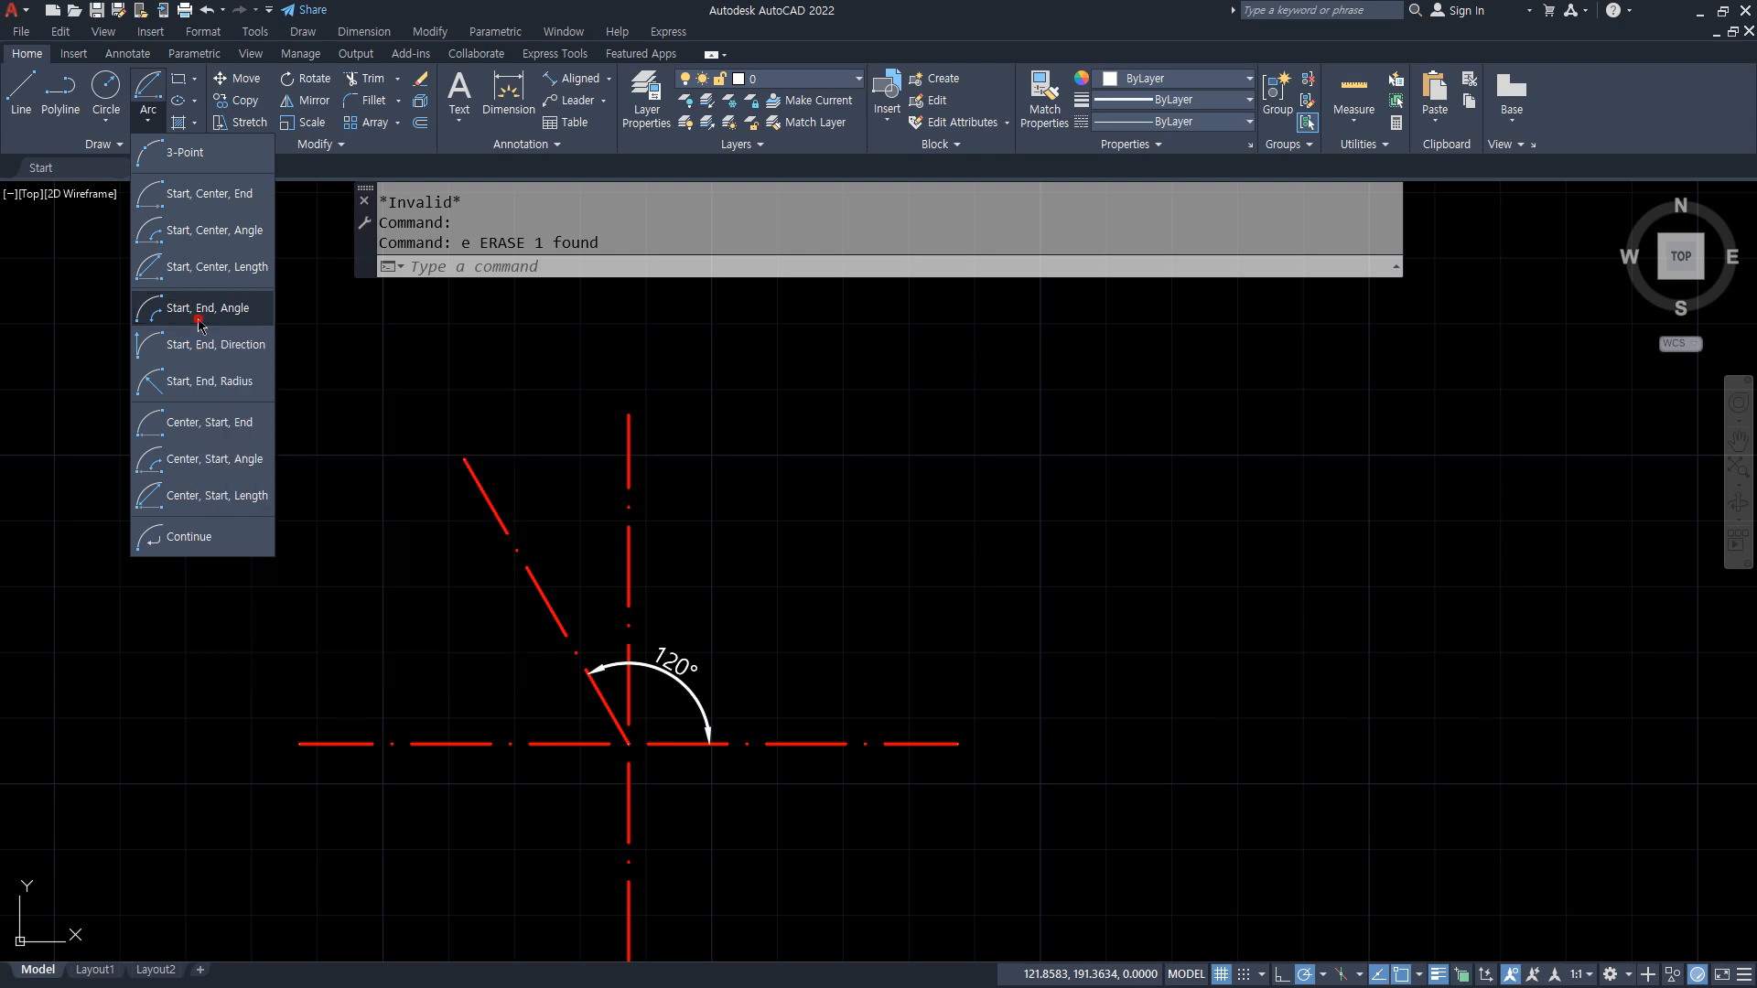
left_click(198, 311)
left_click(958, 743)
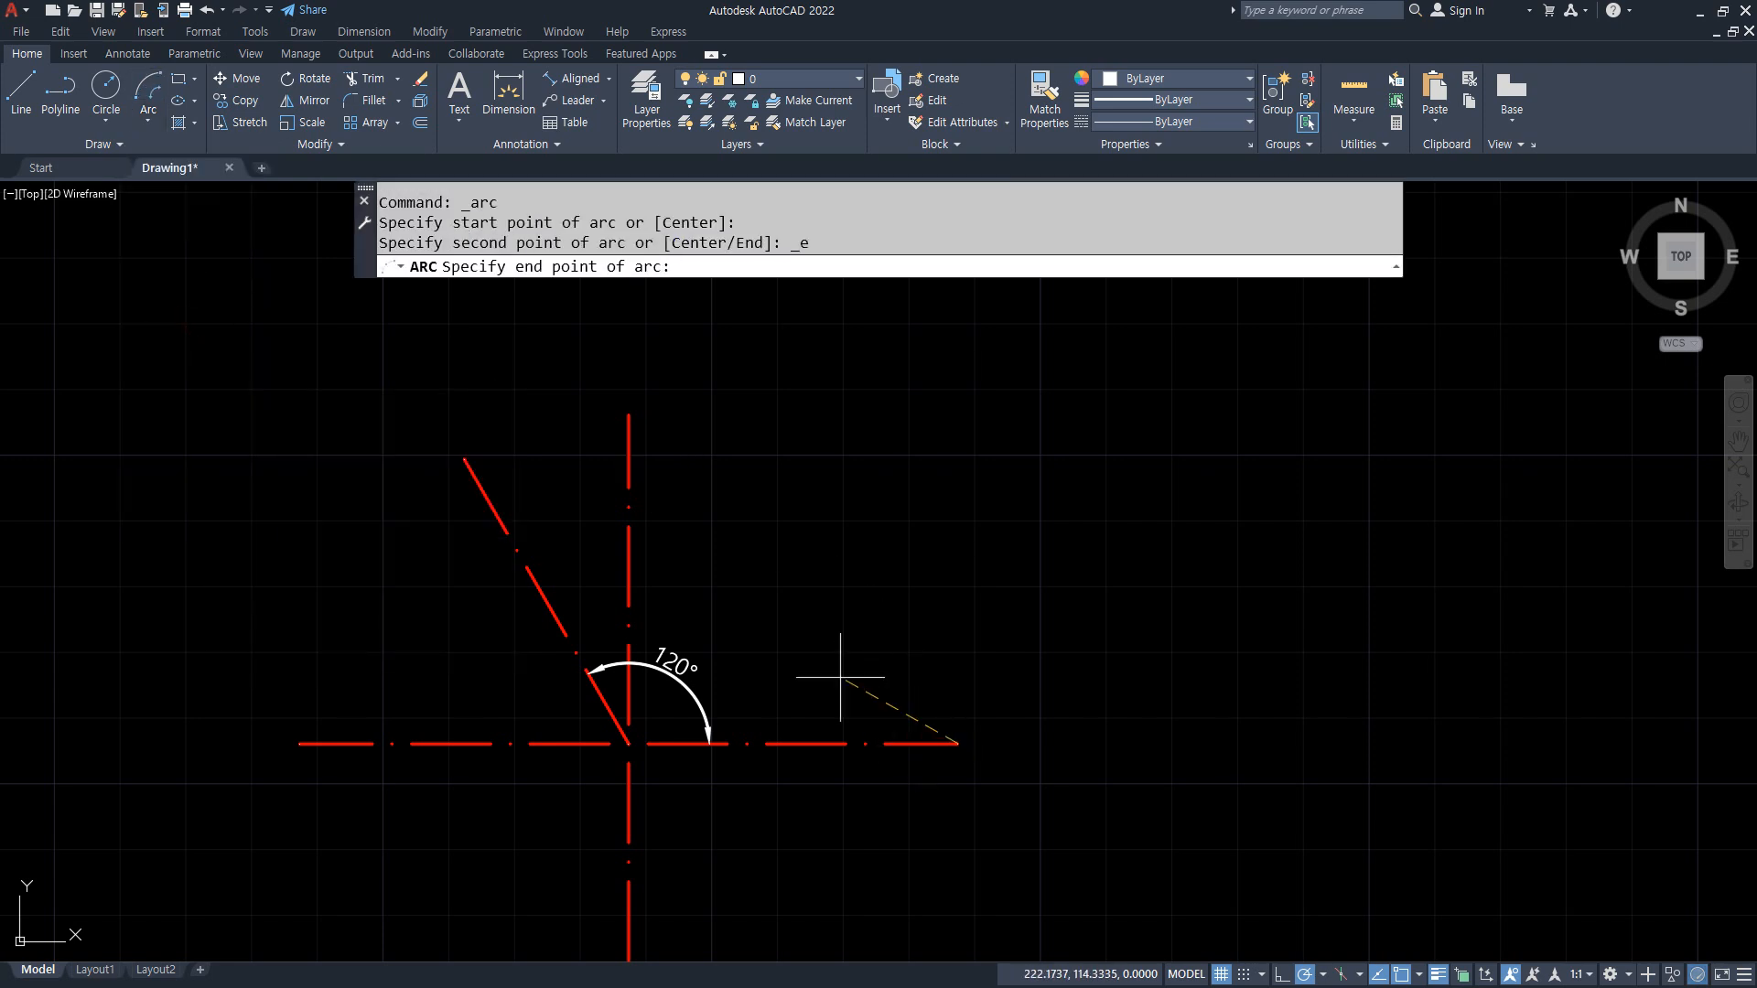
left_click(465, 459)
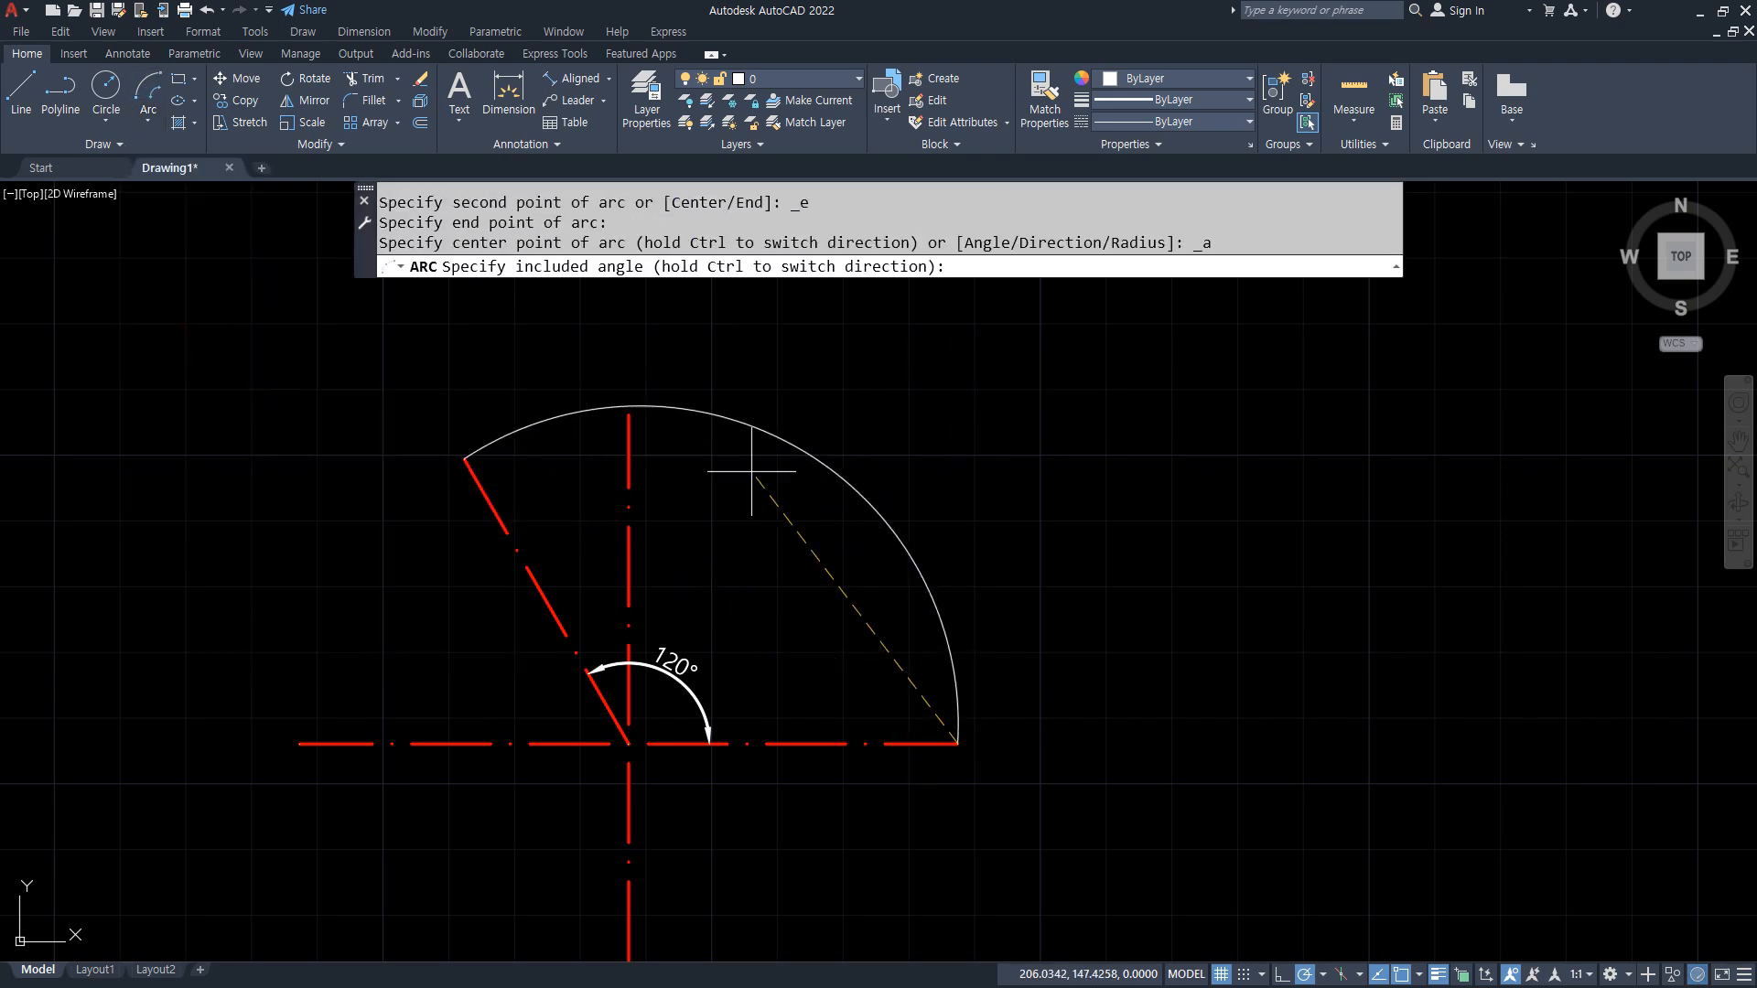
type("120")
key("Return")
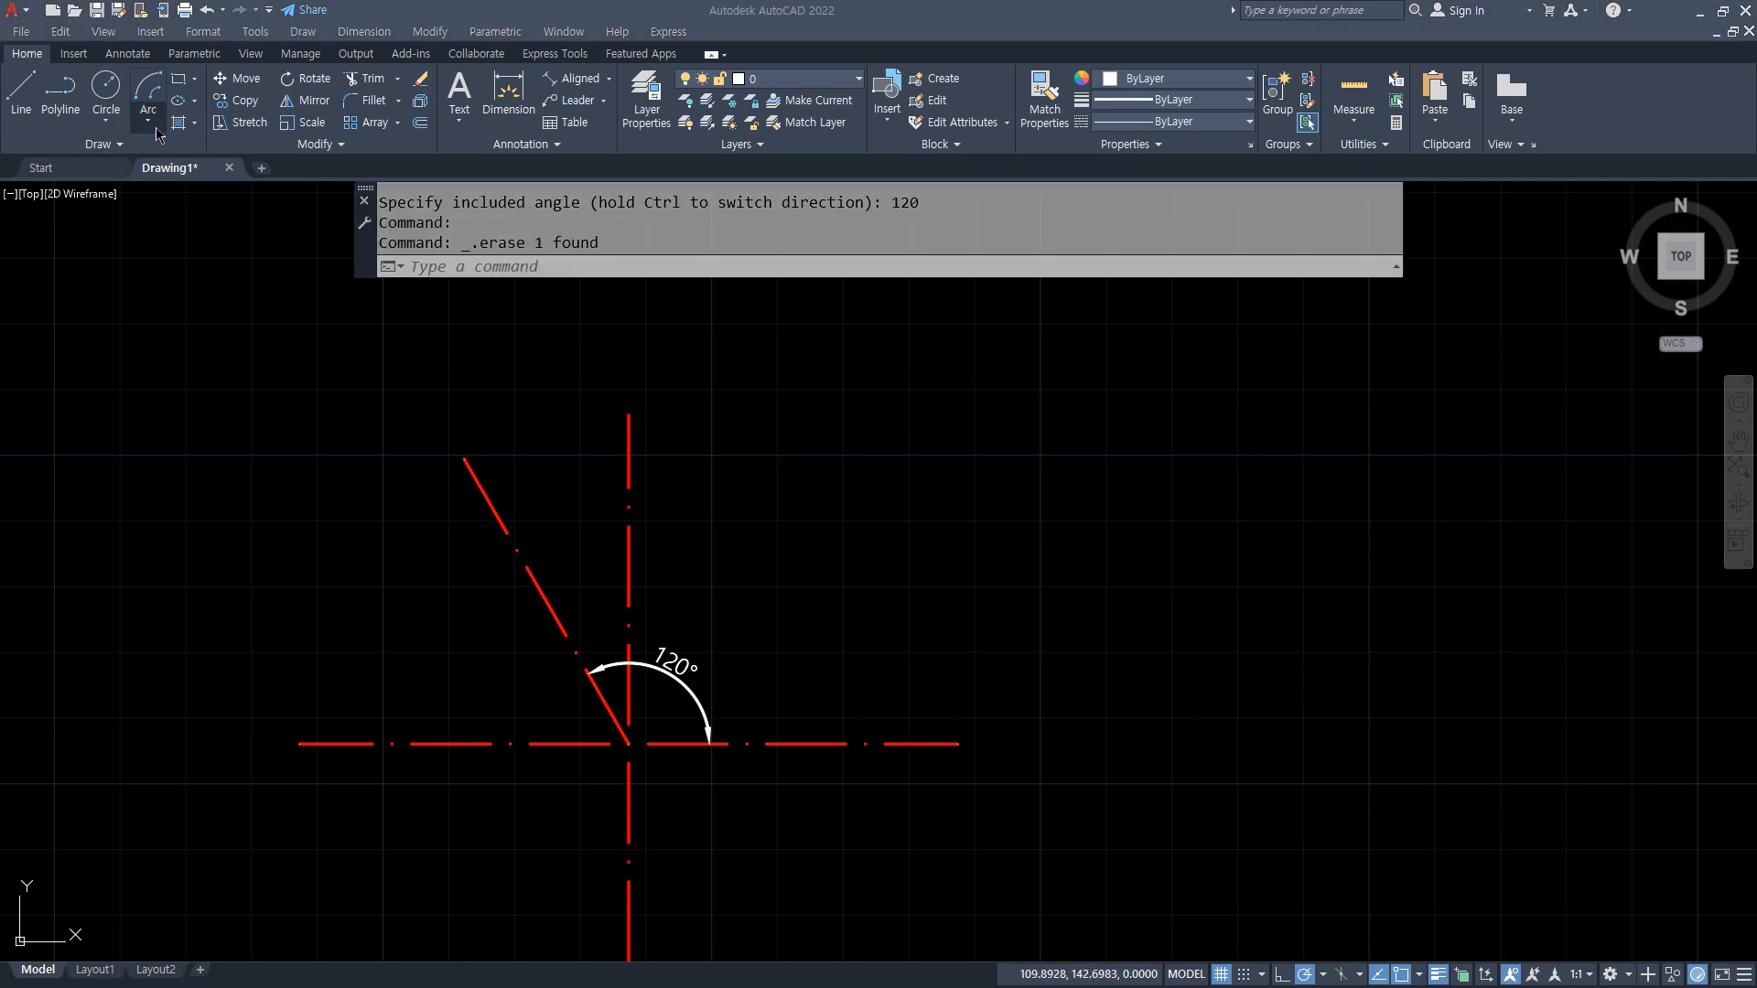
Step: Draw a Start, End, Direction arc from the horizontal line's right end to the slanted line's upper end with its tangent pointing straight up
left_click(155, 127)
left_click(157, 134)
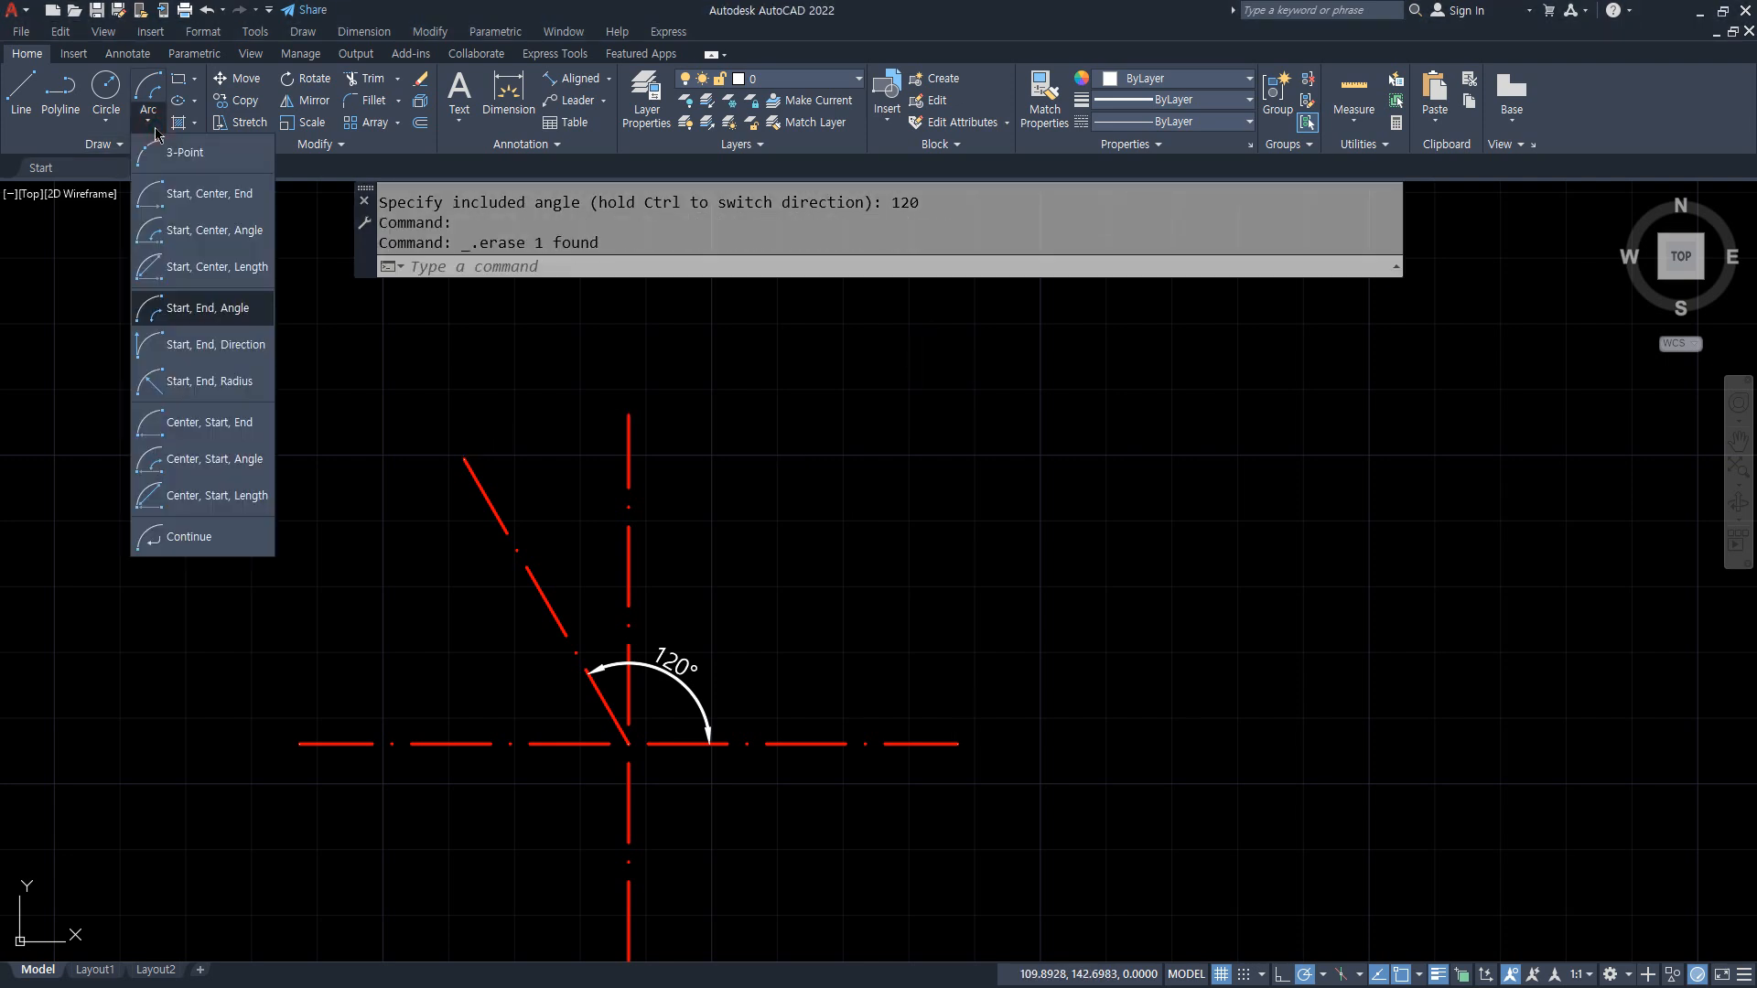
left_click(172, 363)
left_click(957, 743)
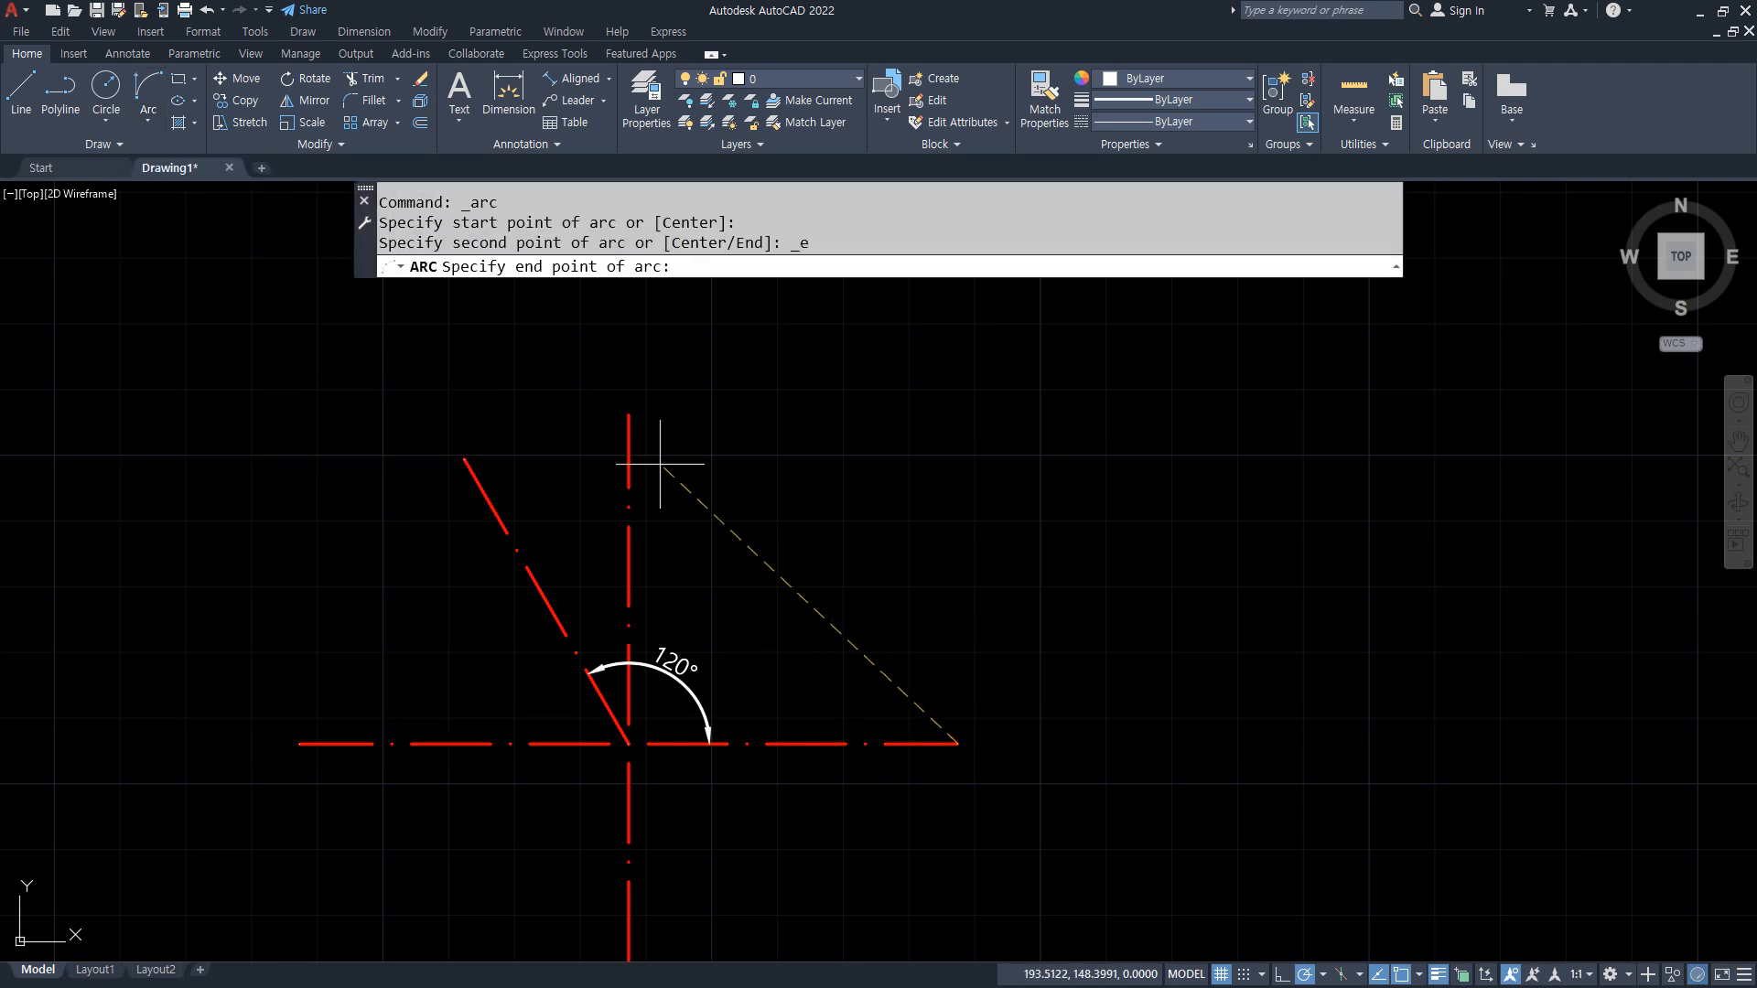
left_click(465, 460)
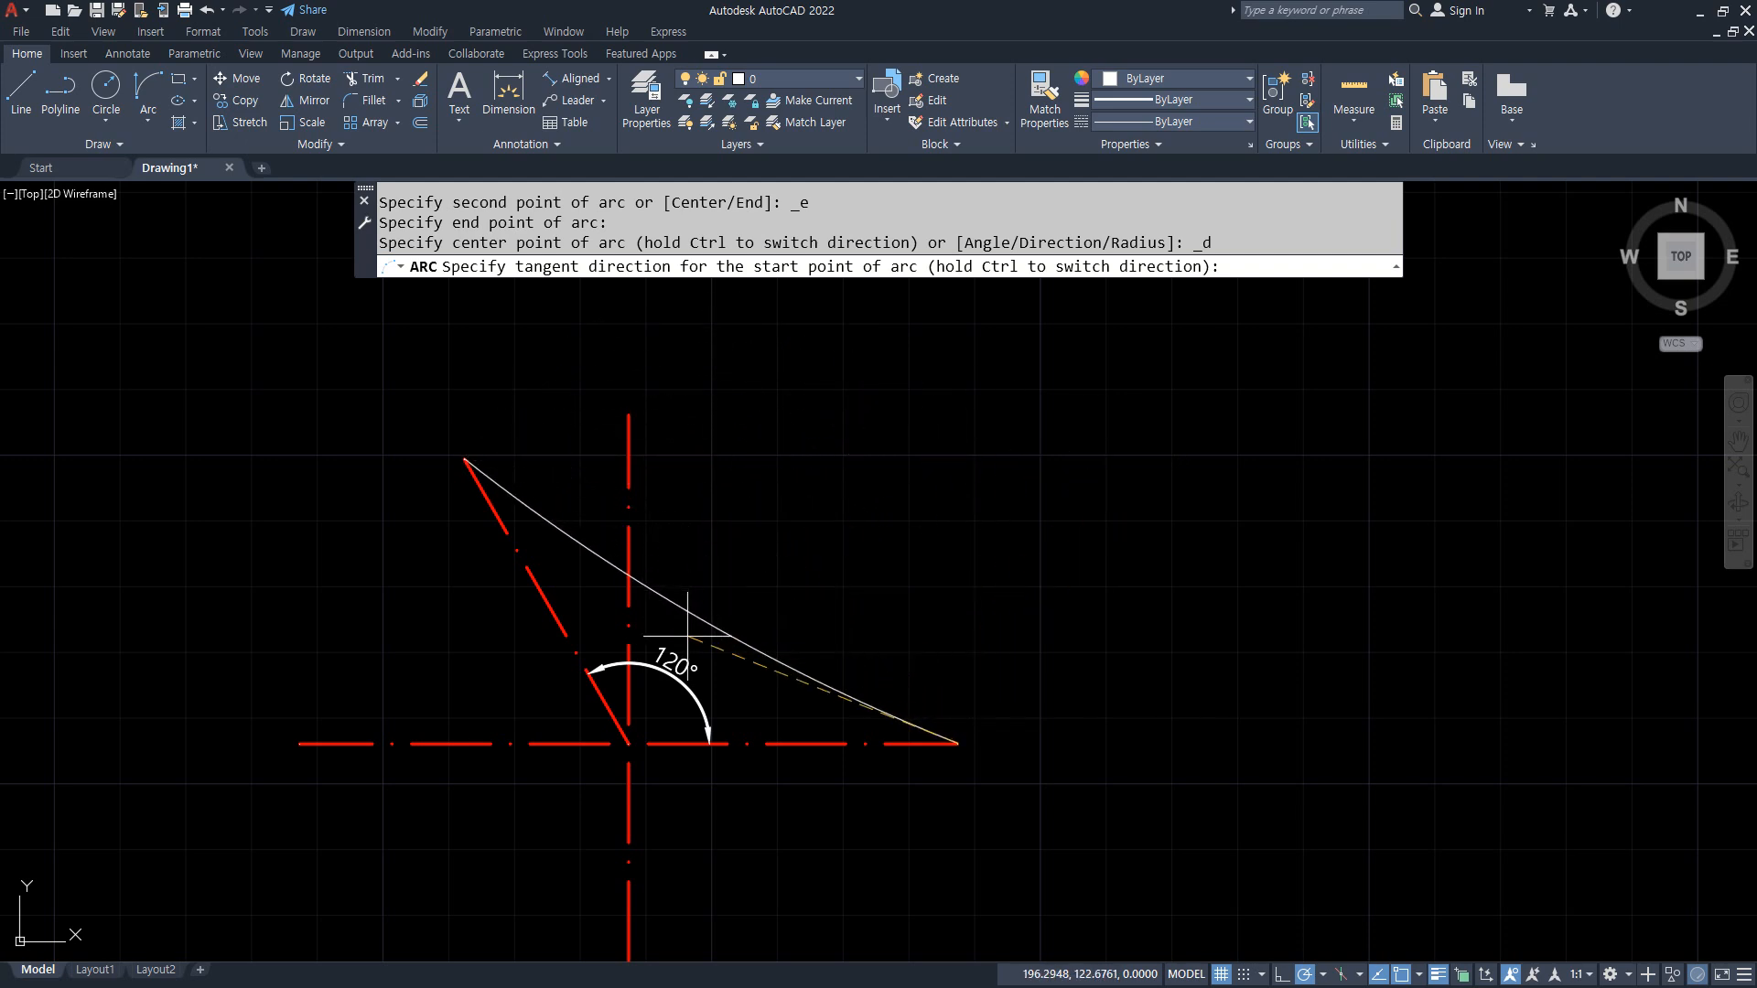
left_click(948, 526)
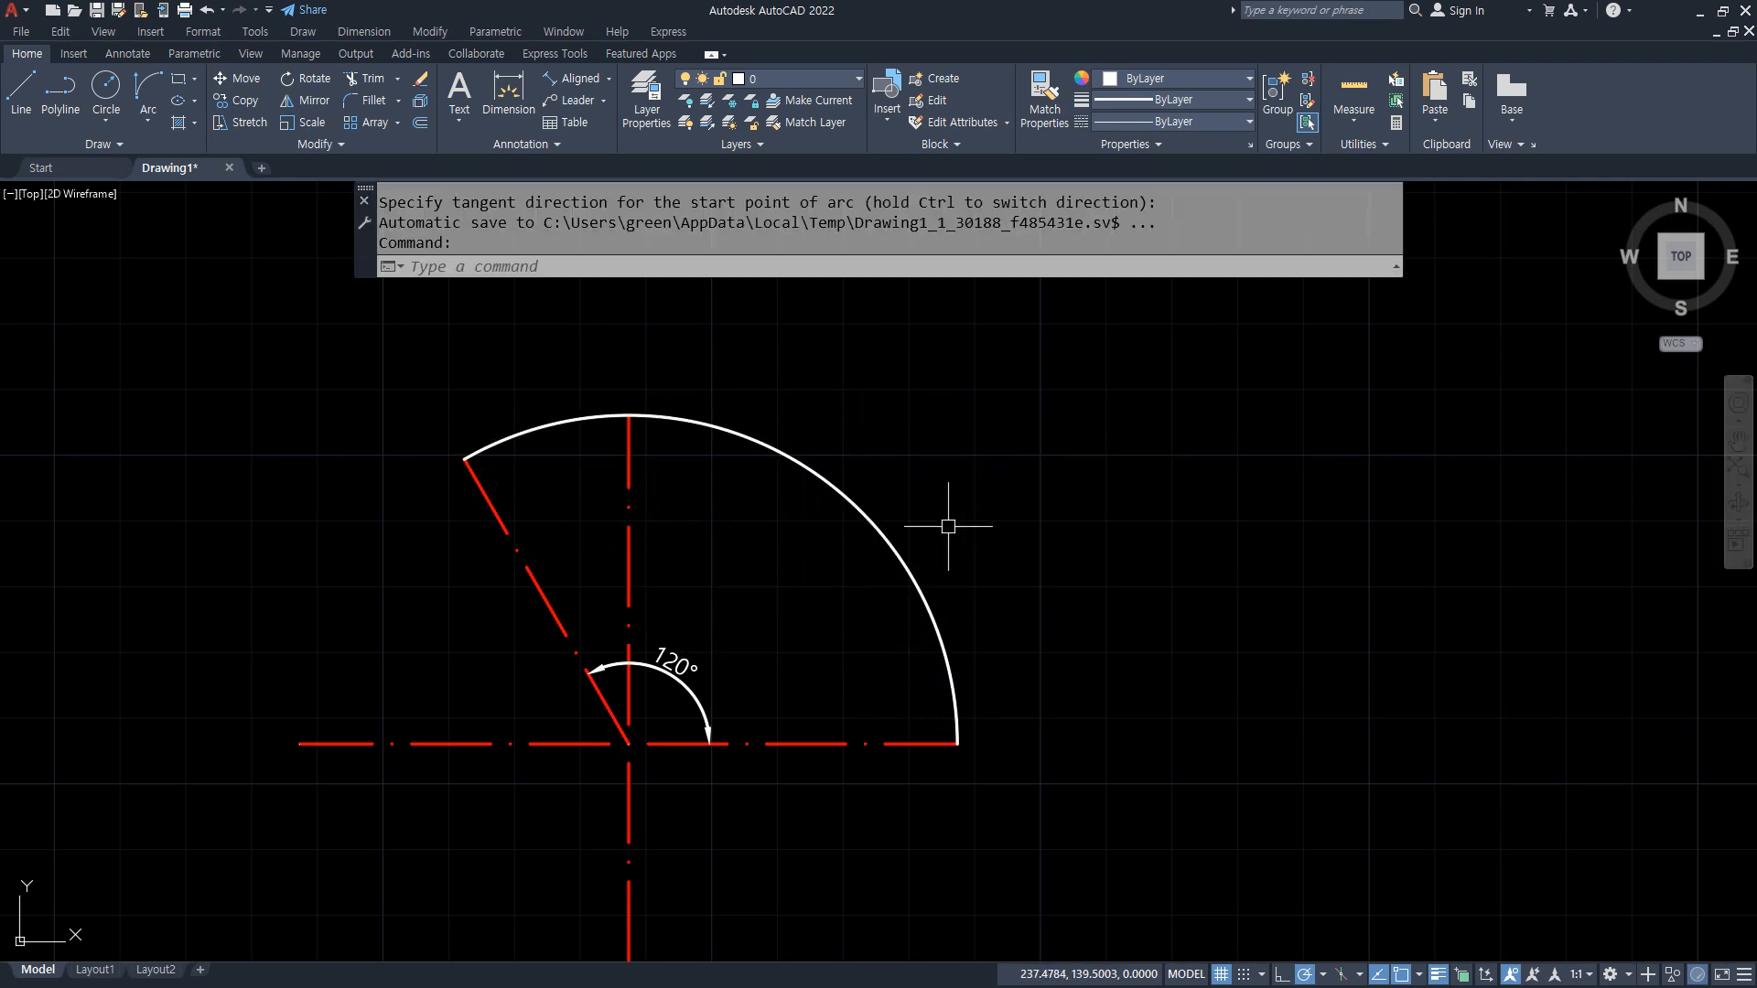
Step: Draw a second Start, End, Direction arc between the same endpoints, aiming the start tangent toward the horizontal line's left end
key("Return")
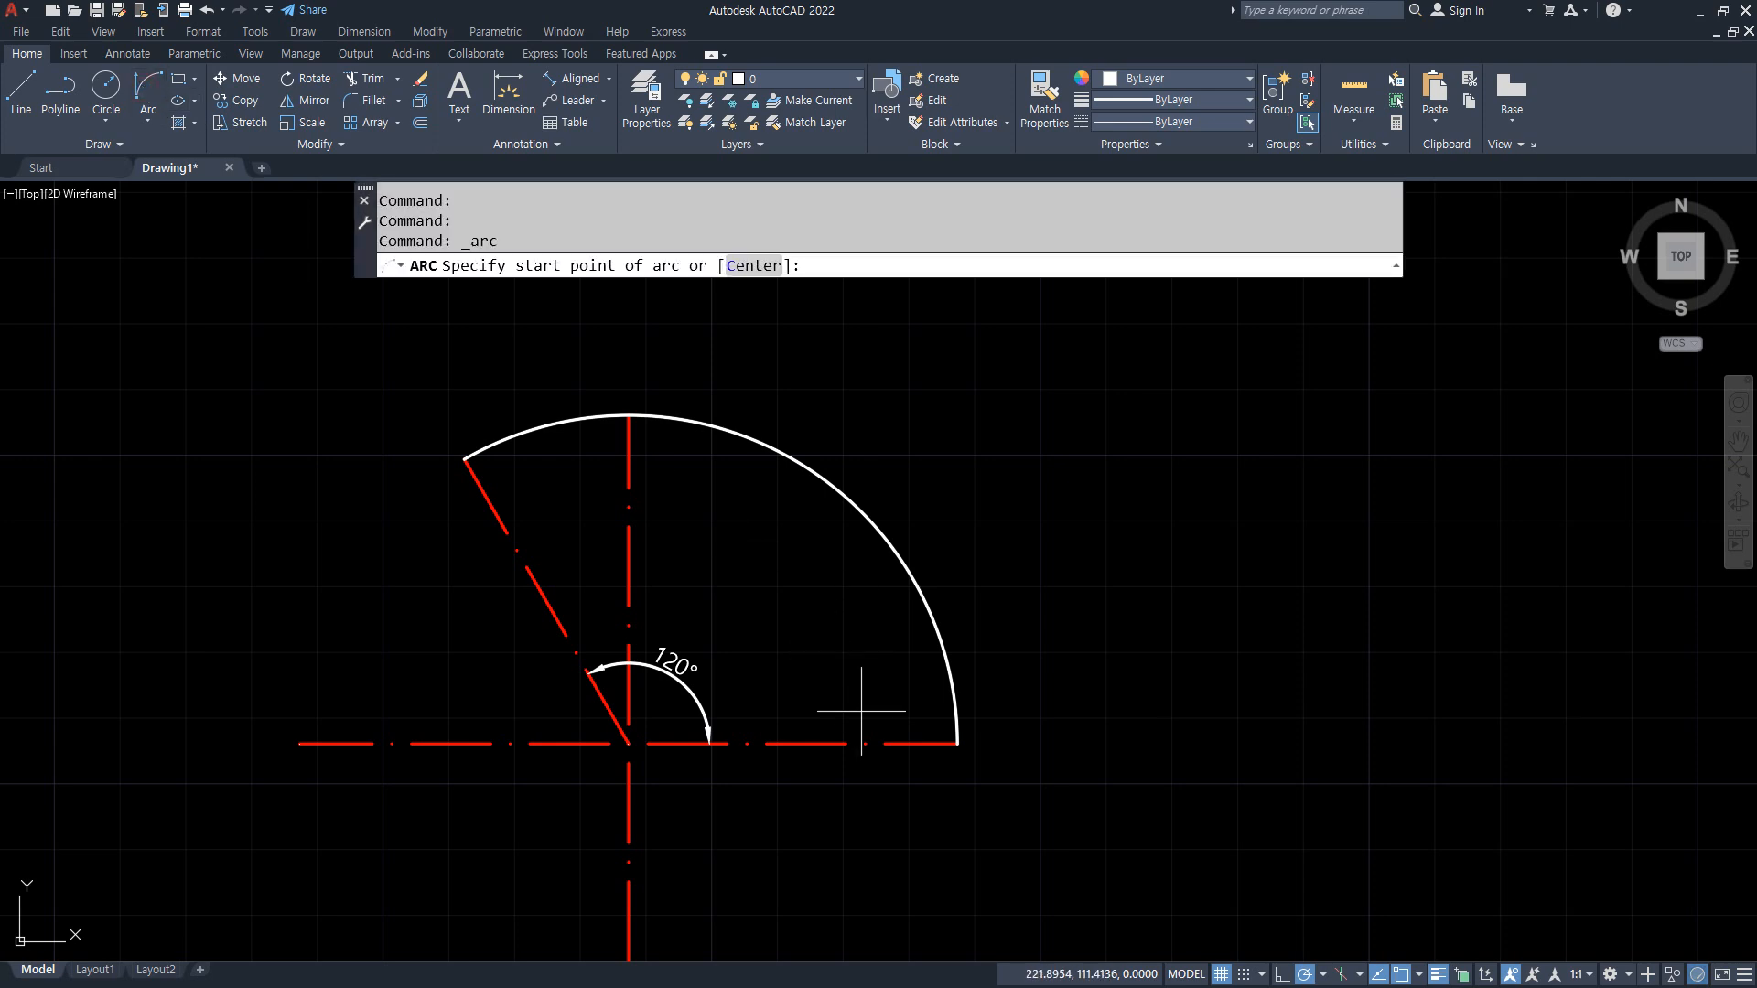
left_click(918, 742)
left_click(466, 460)
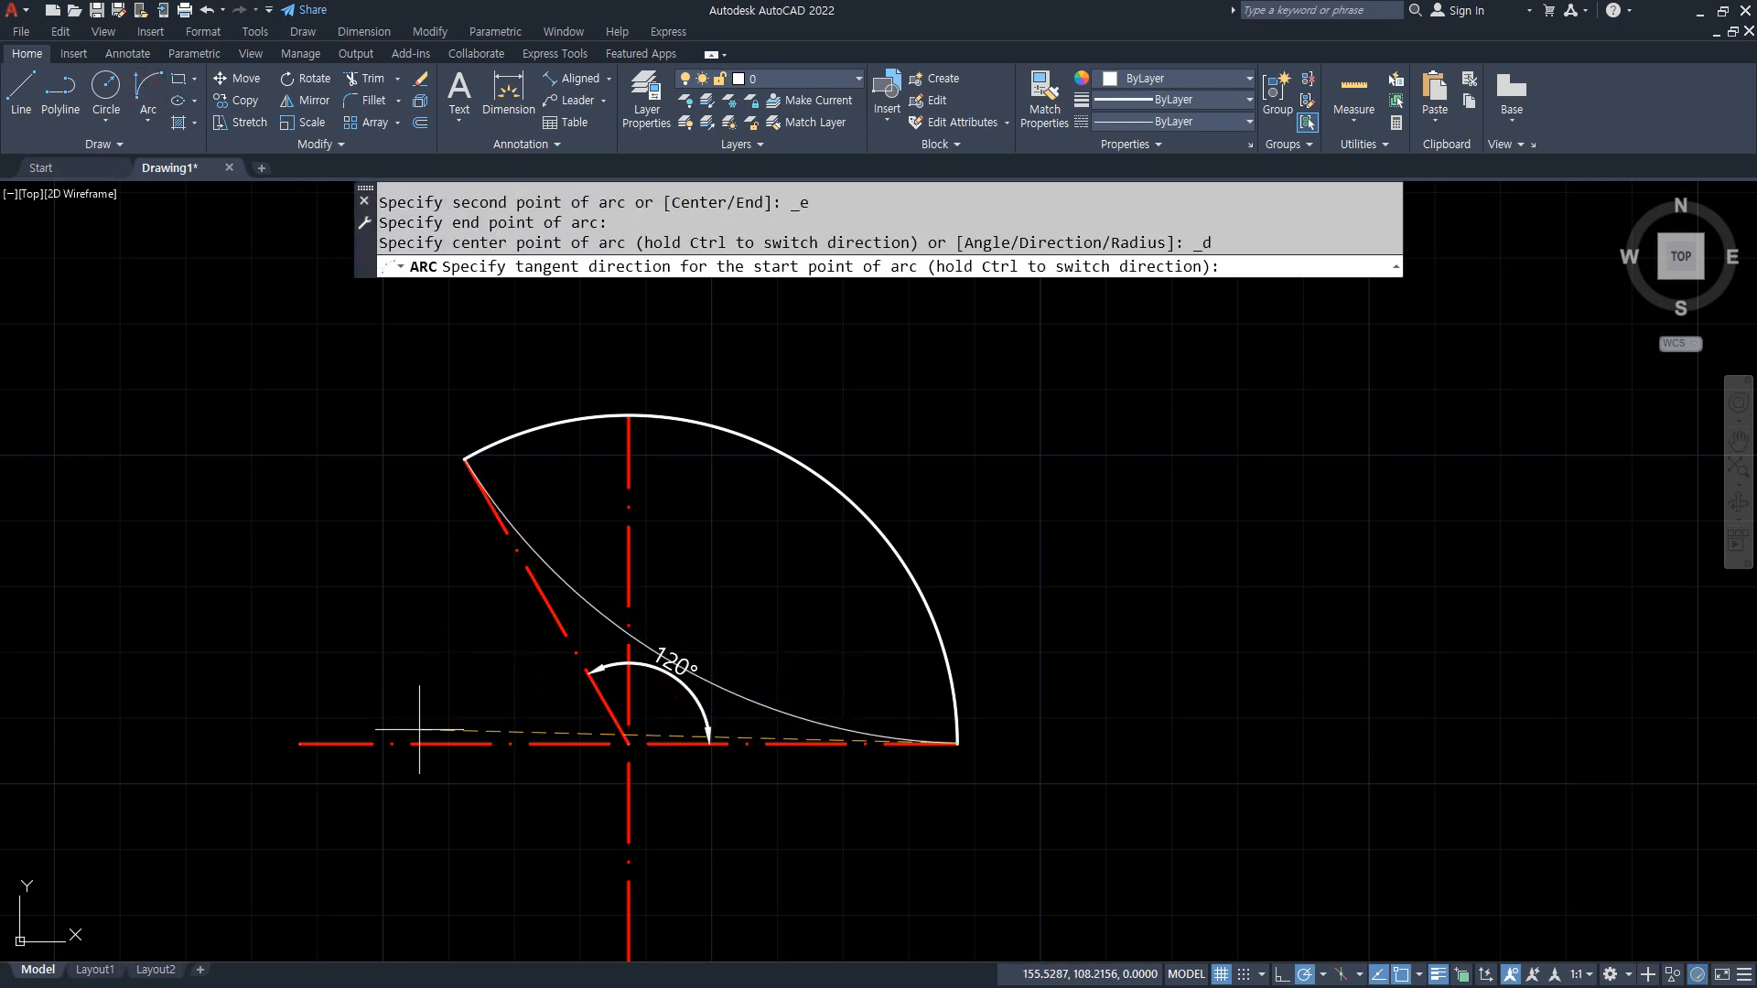
left_click(359, 701)
middle_click_drag(400, 632, 404, 490)
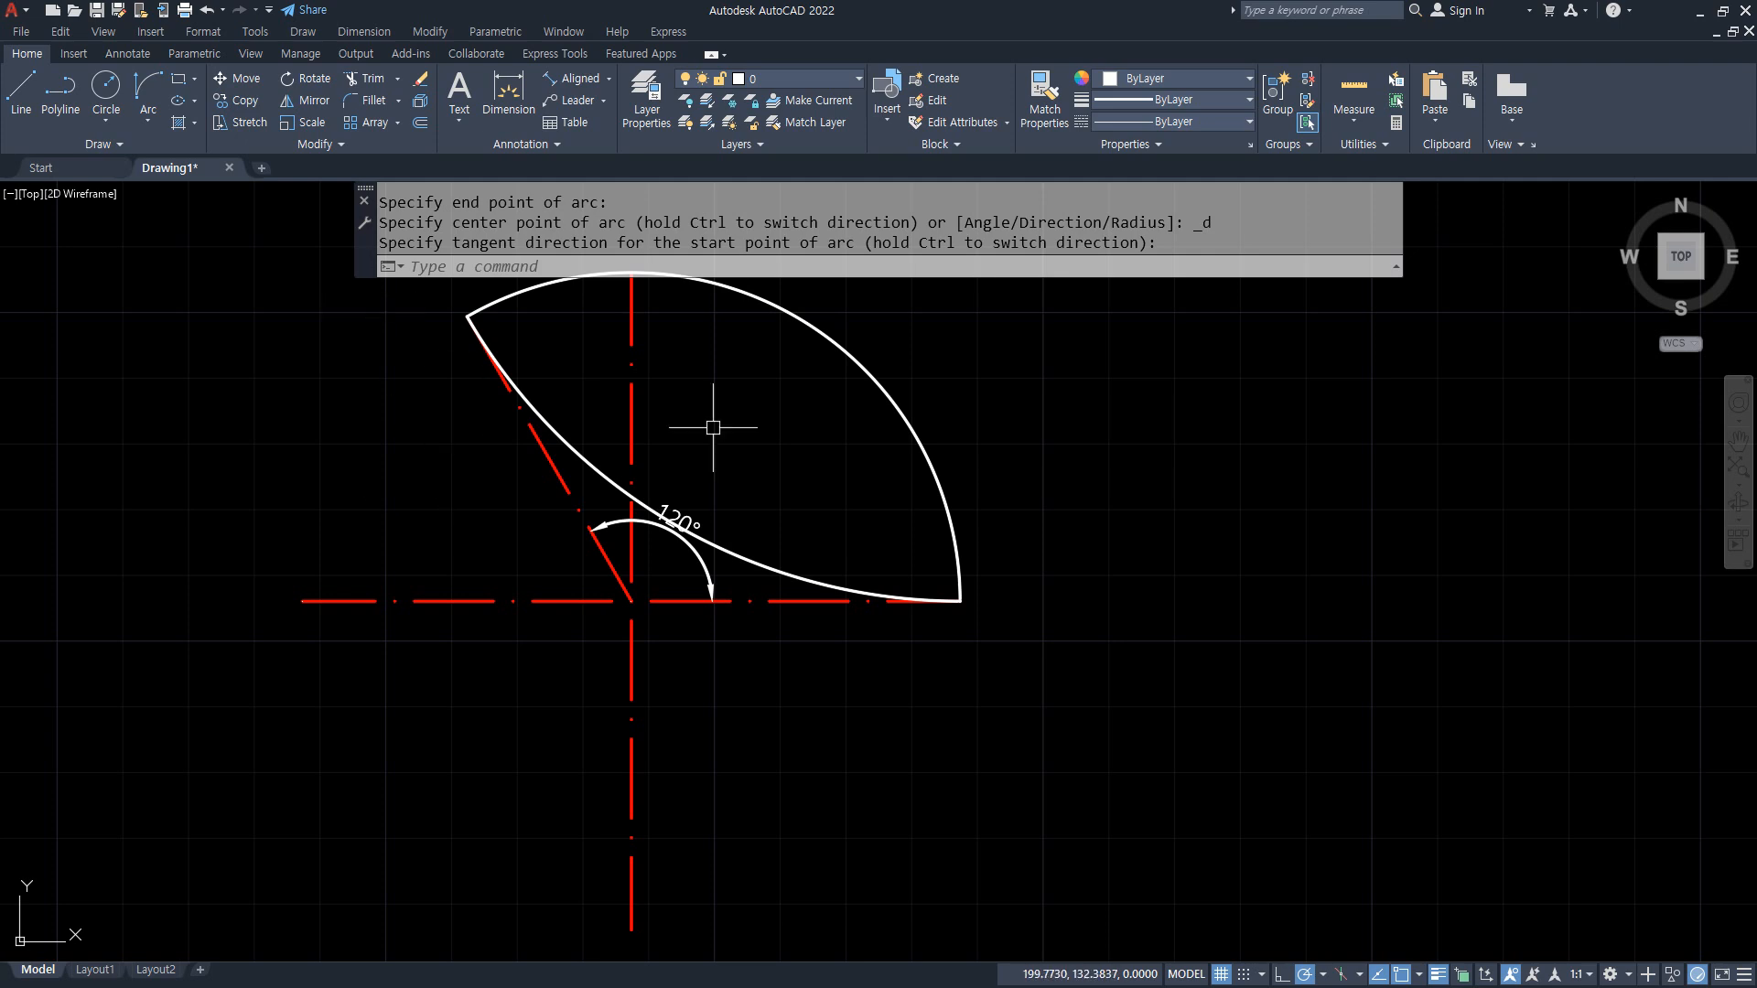
key("Return")
left_click(959, 601)
left_click(469, 320)
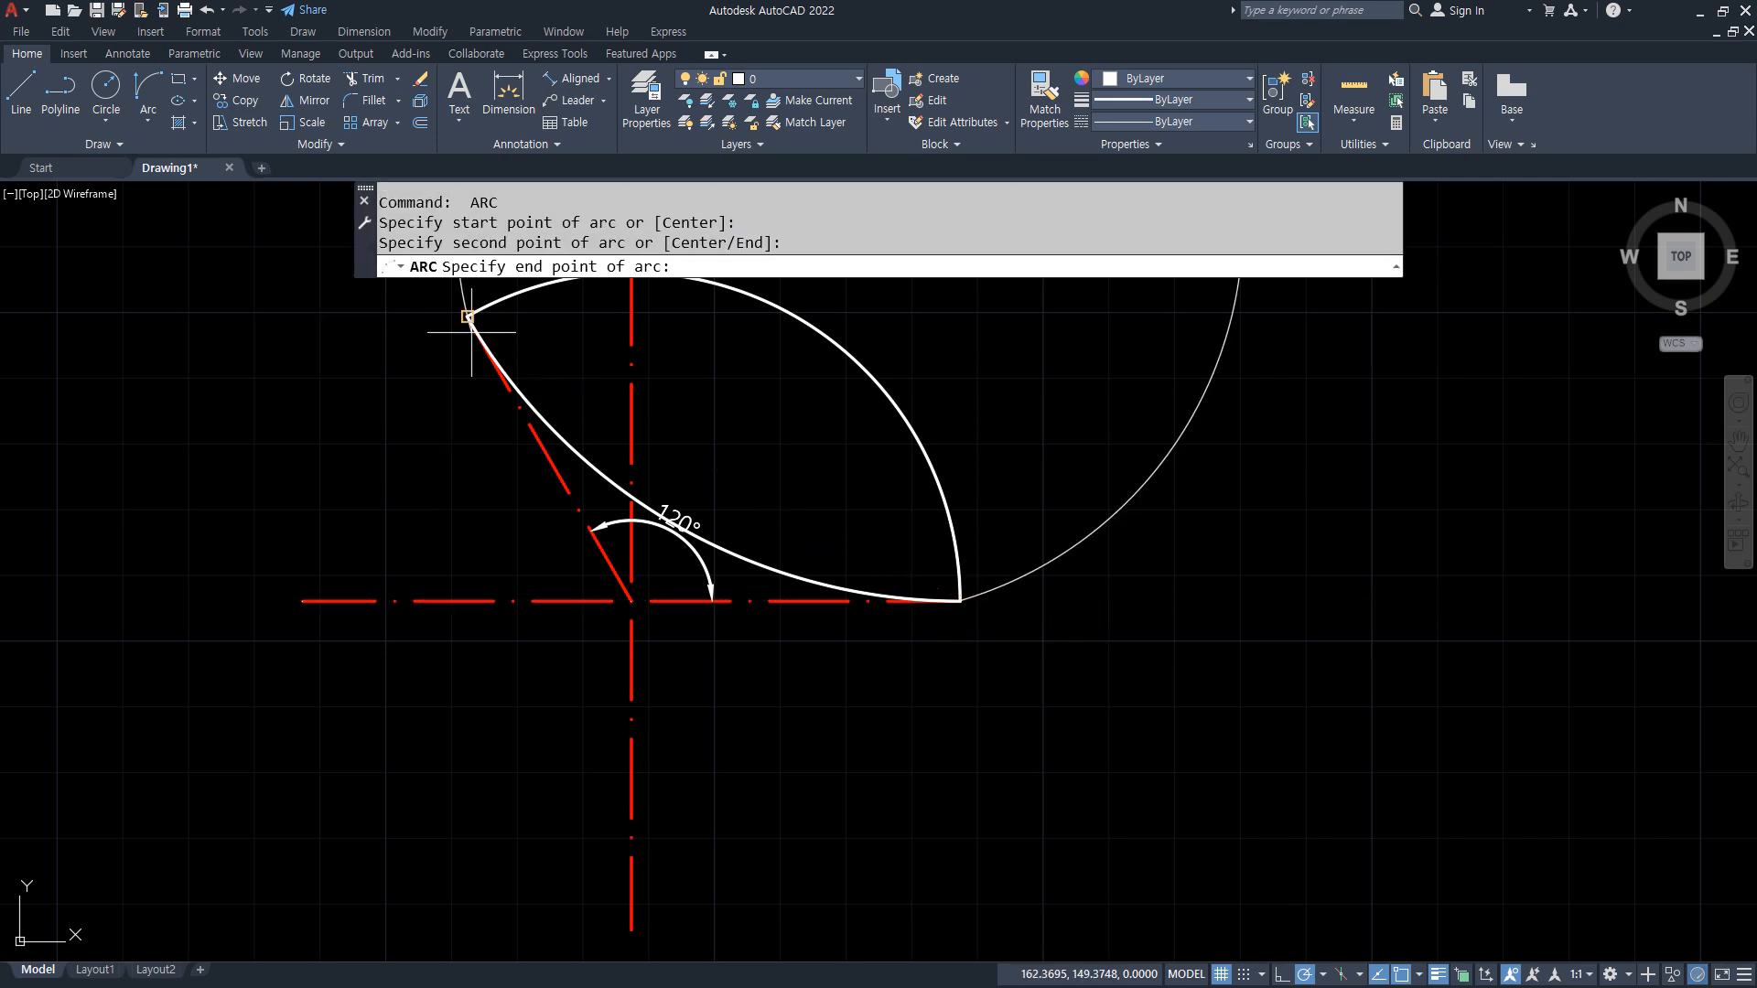
key("Escape")
key("Escape")
left_click(106, 87)
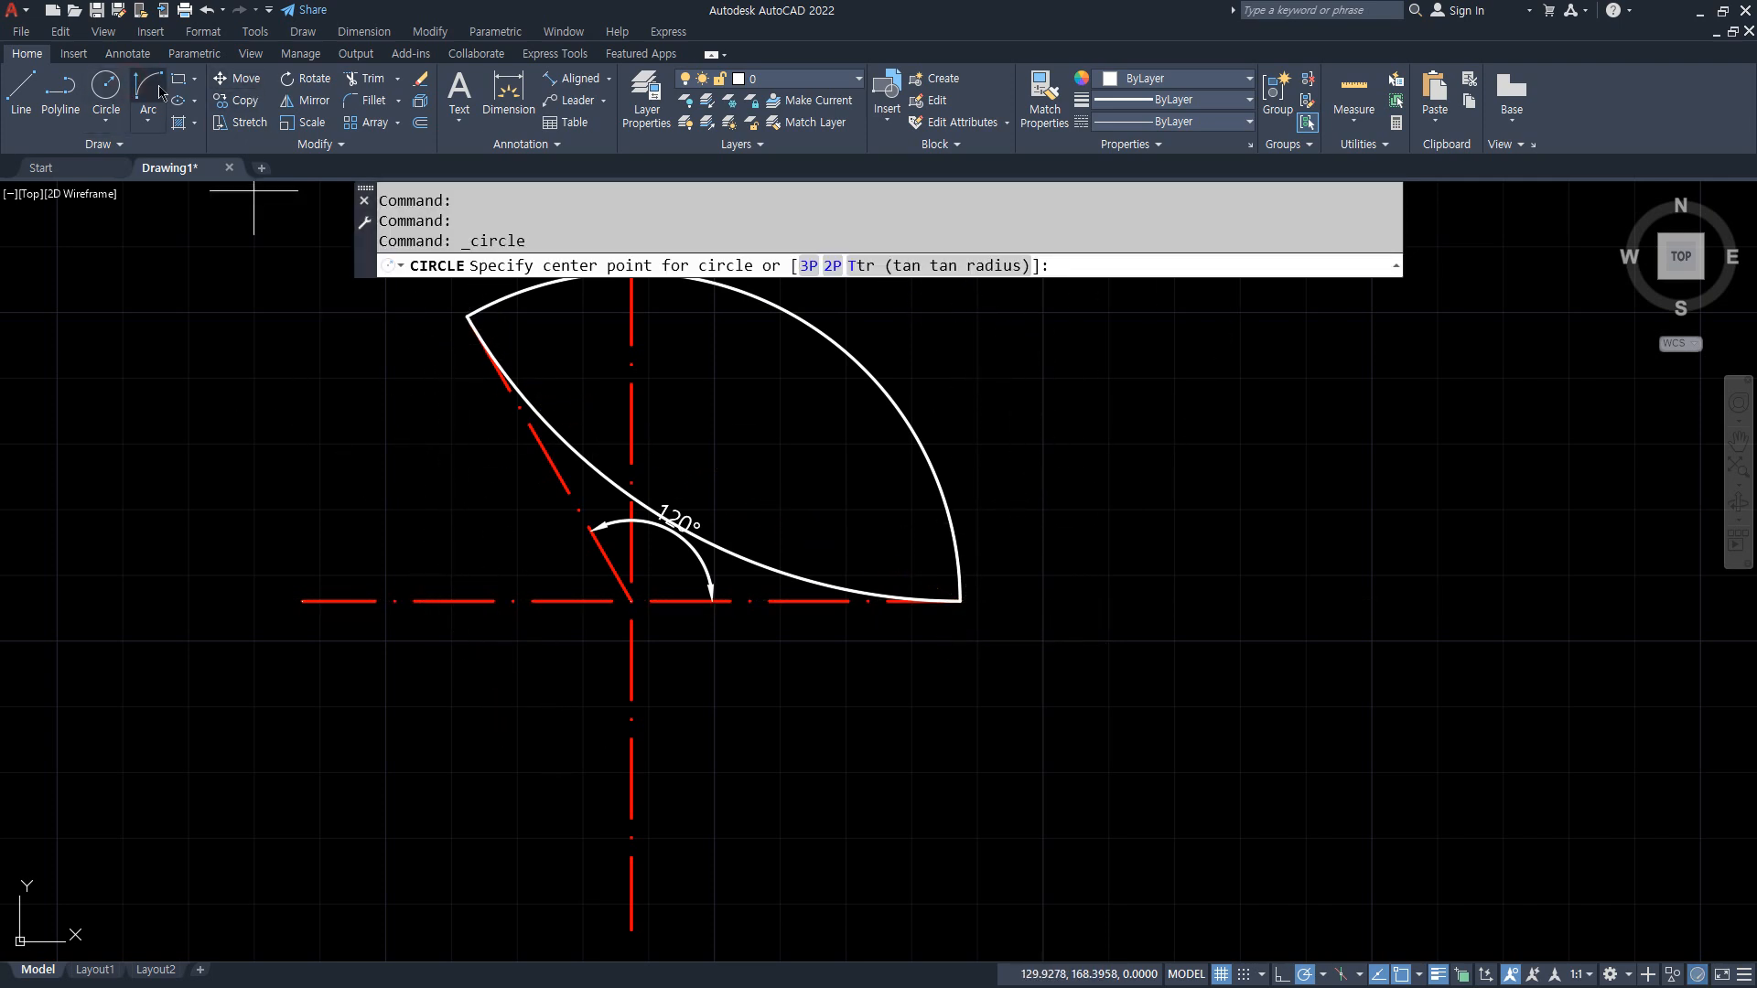
key("Escape")
Step: Draw a third Start, End, Direction arc between the same endpoints with its start tangent pointing straight down
left_click(155, 89)
left_click(958, 601)
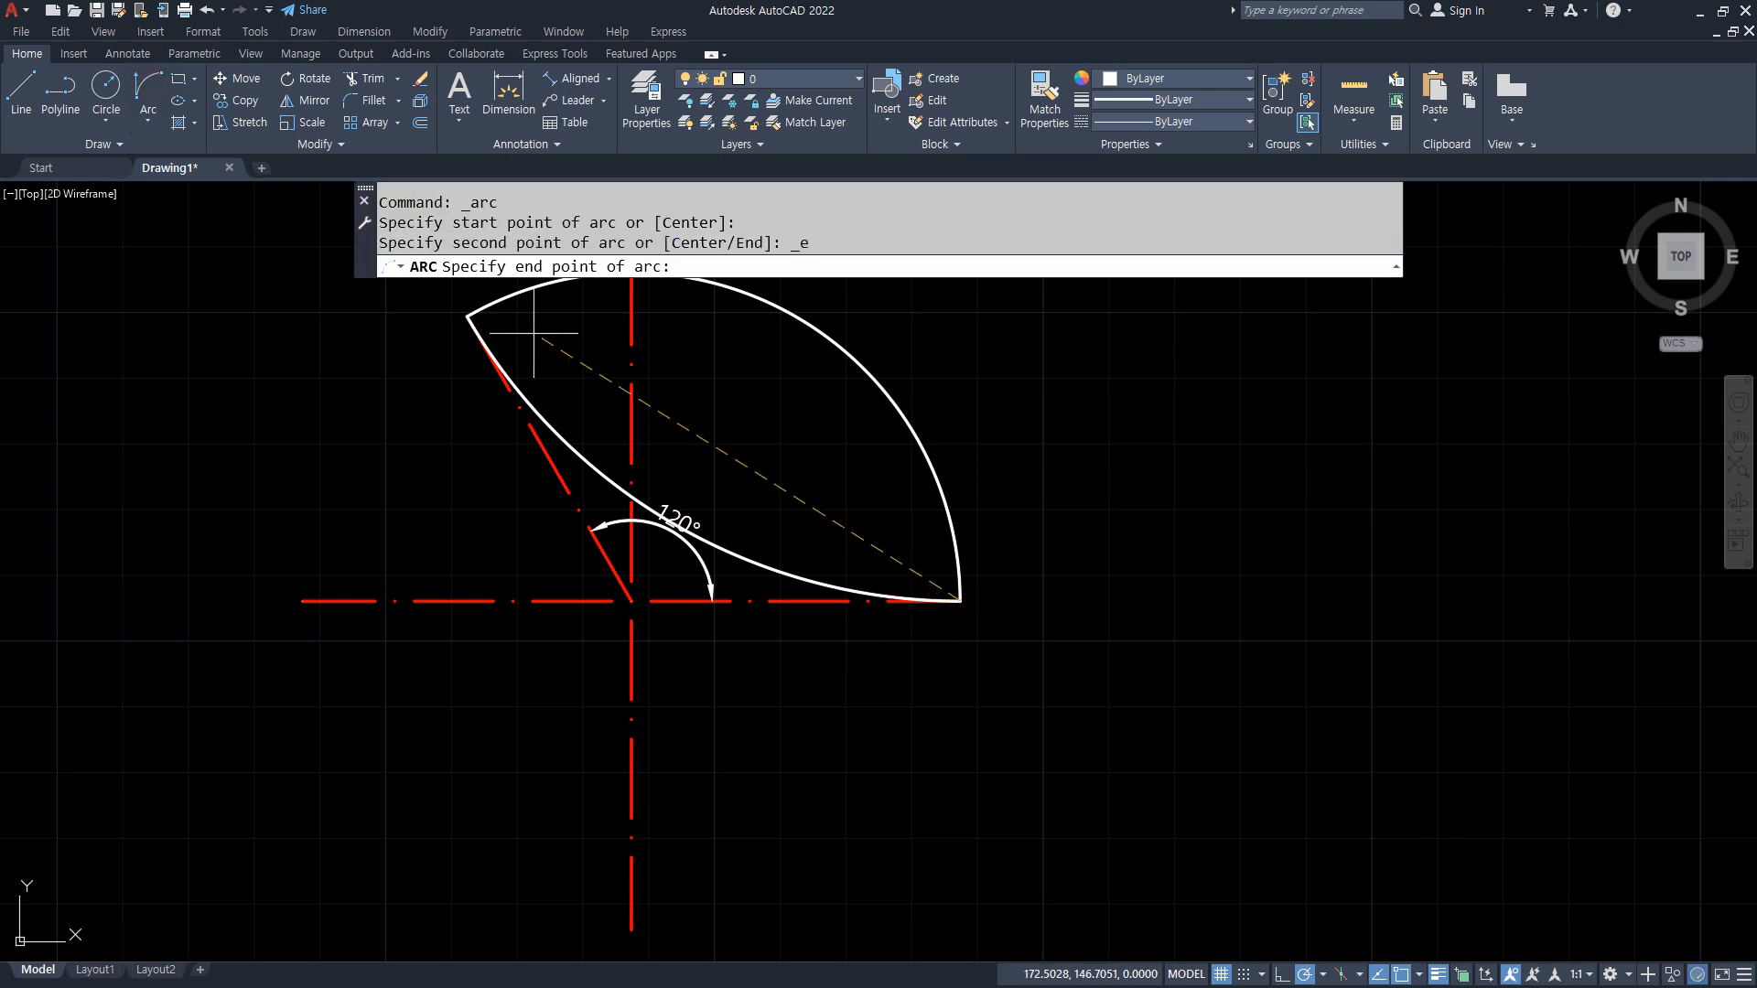
left_click(469, 317)
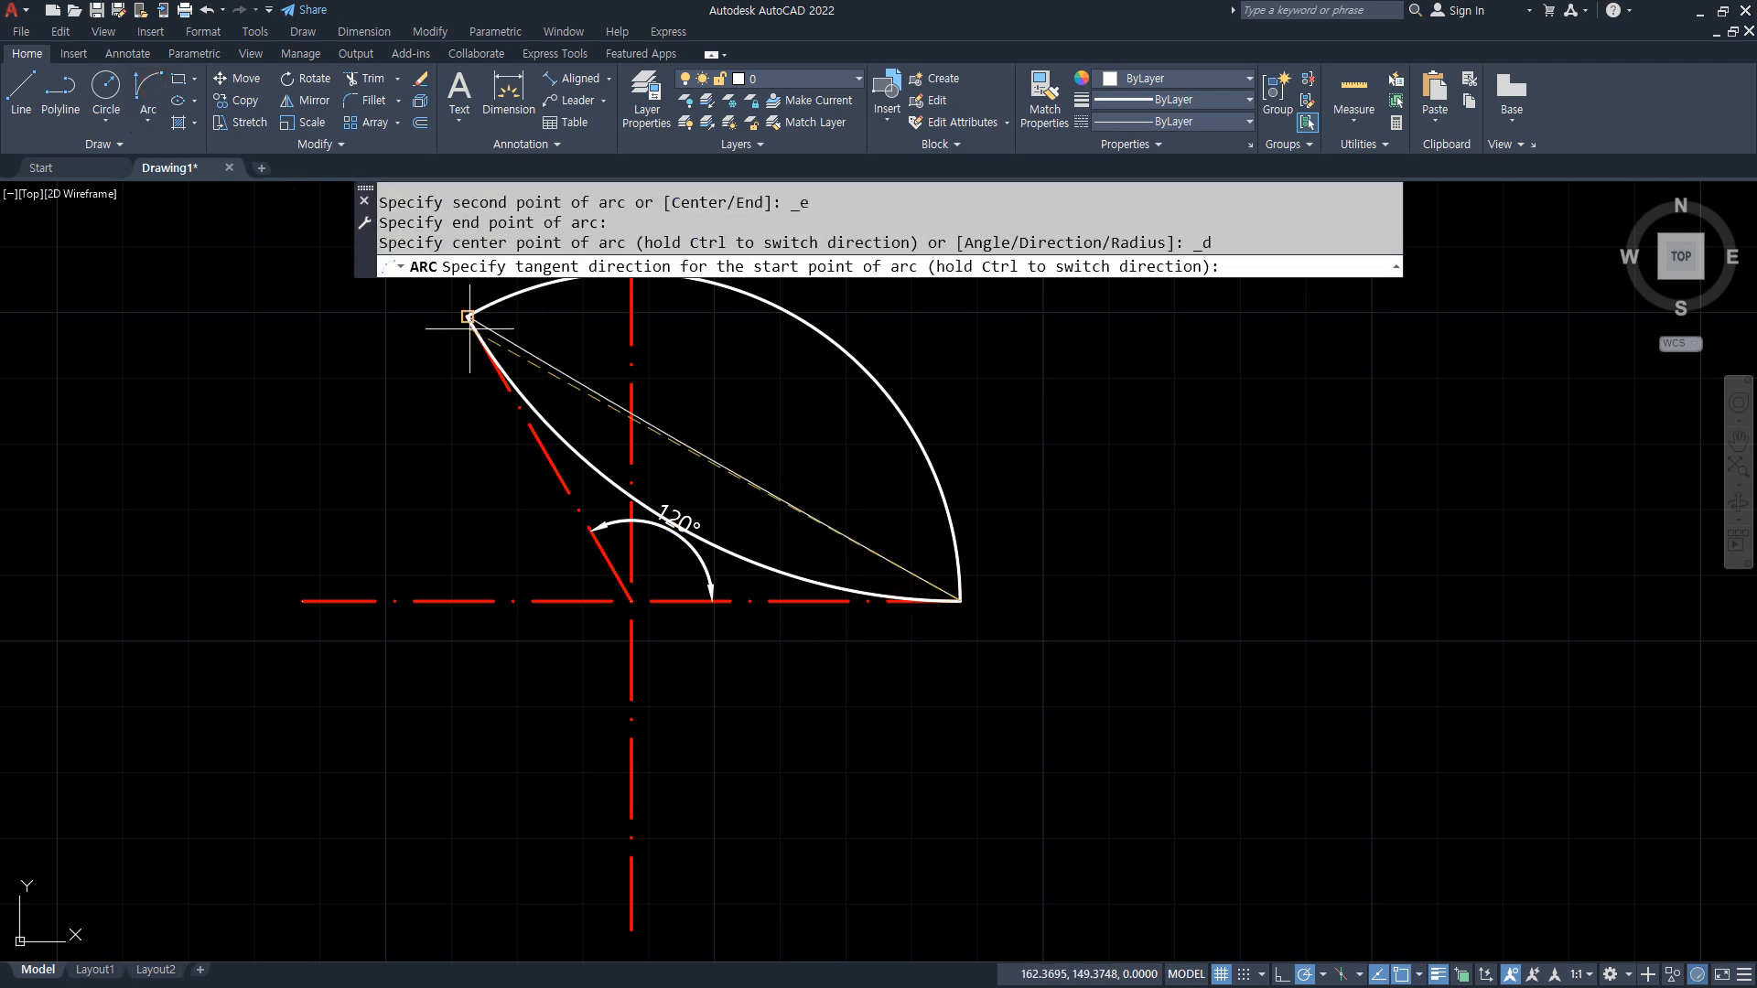
left_click(956, 871)
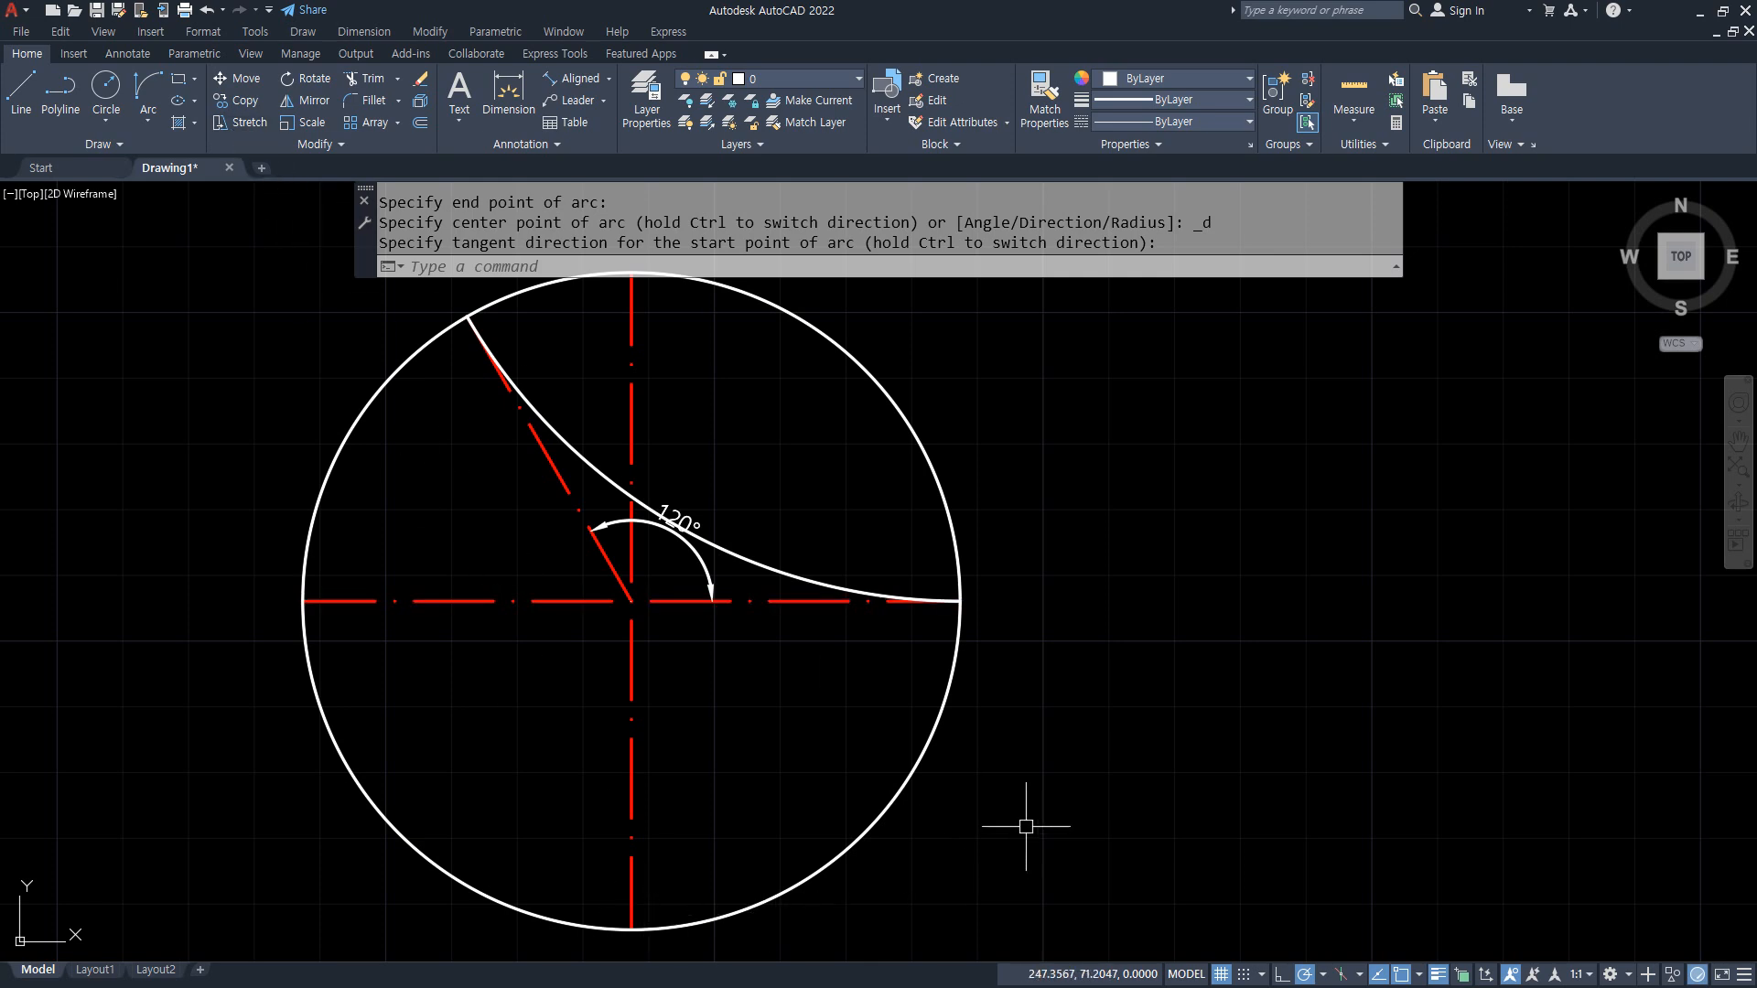
Step: Erase the Start, End, Direction arcs, leaving the guide lines and the angle dimension
scroll(1008, 796, "down", 2)
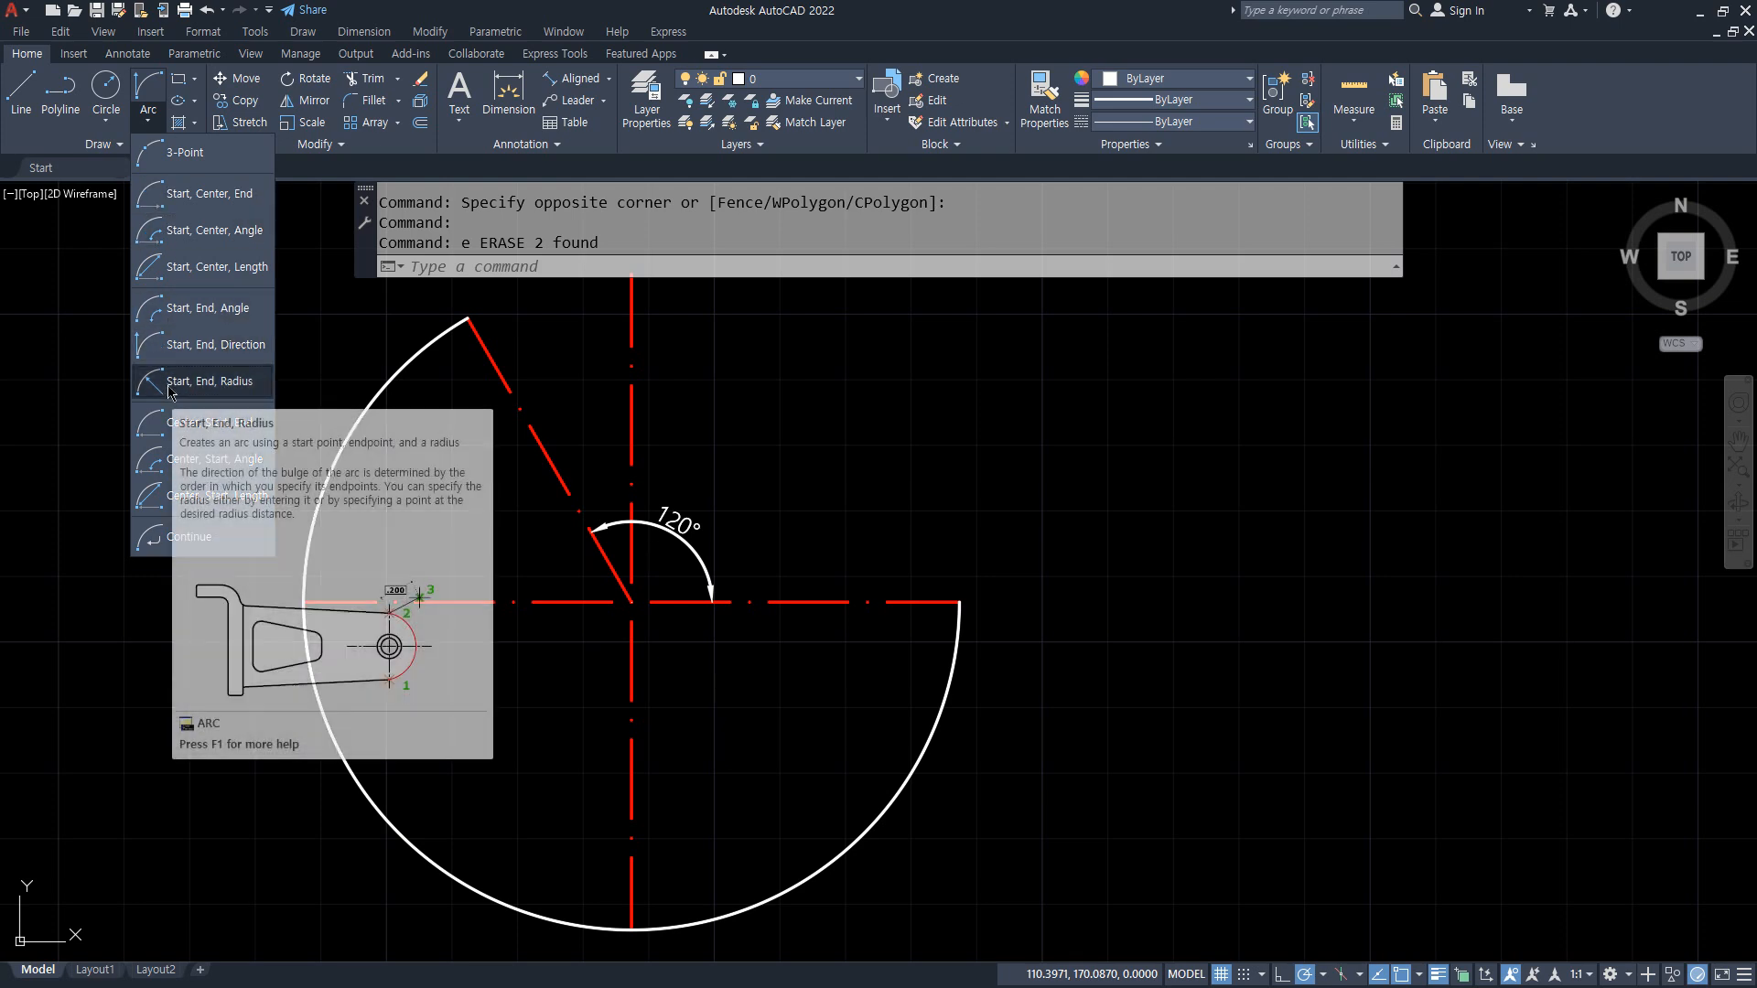
key("Escape")
left_click(914, 778)
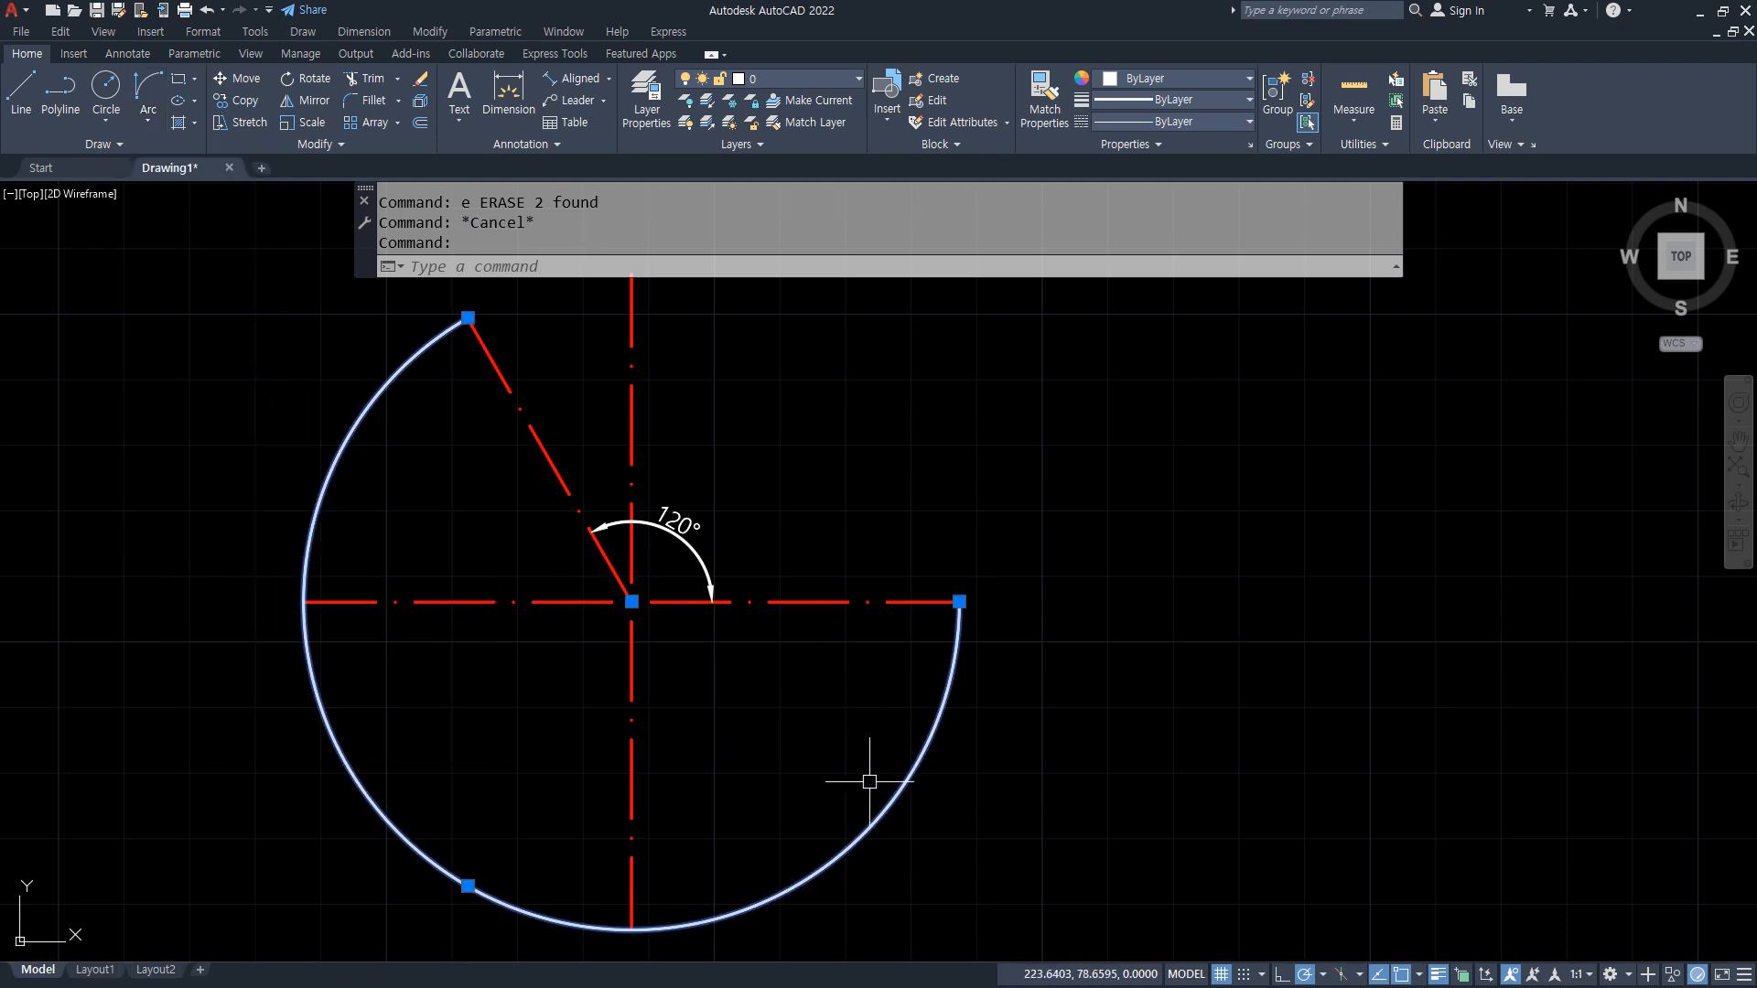
type("e")
key("Return")
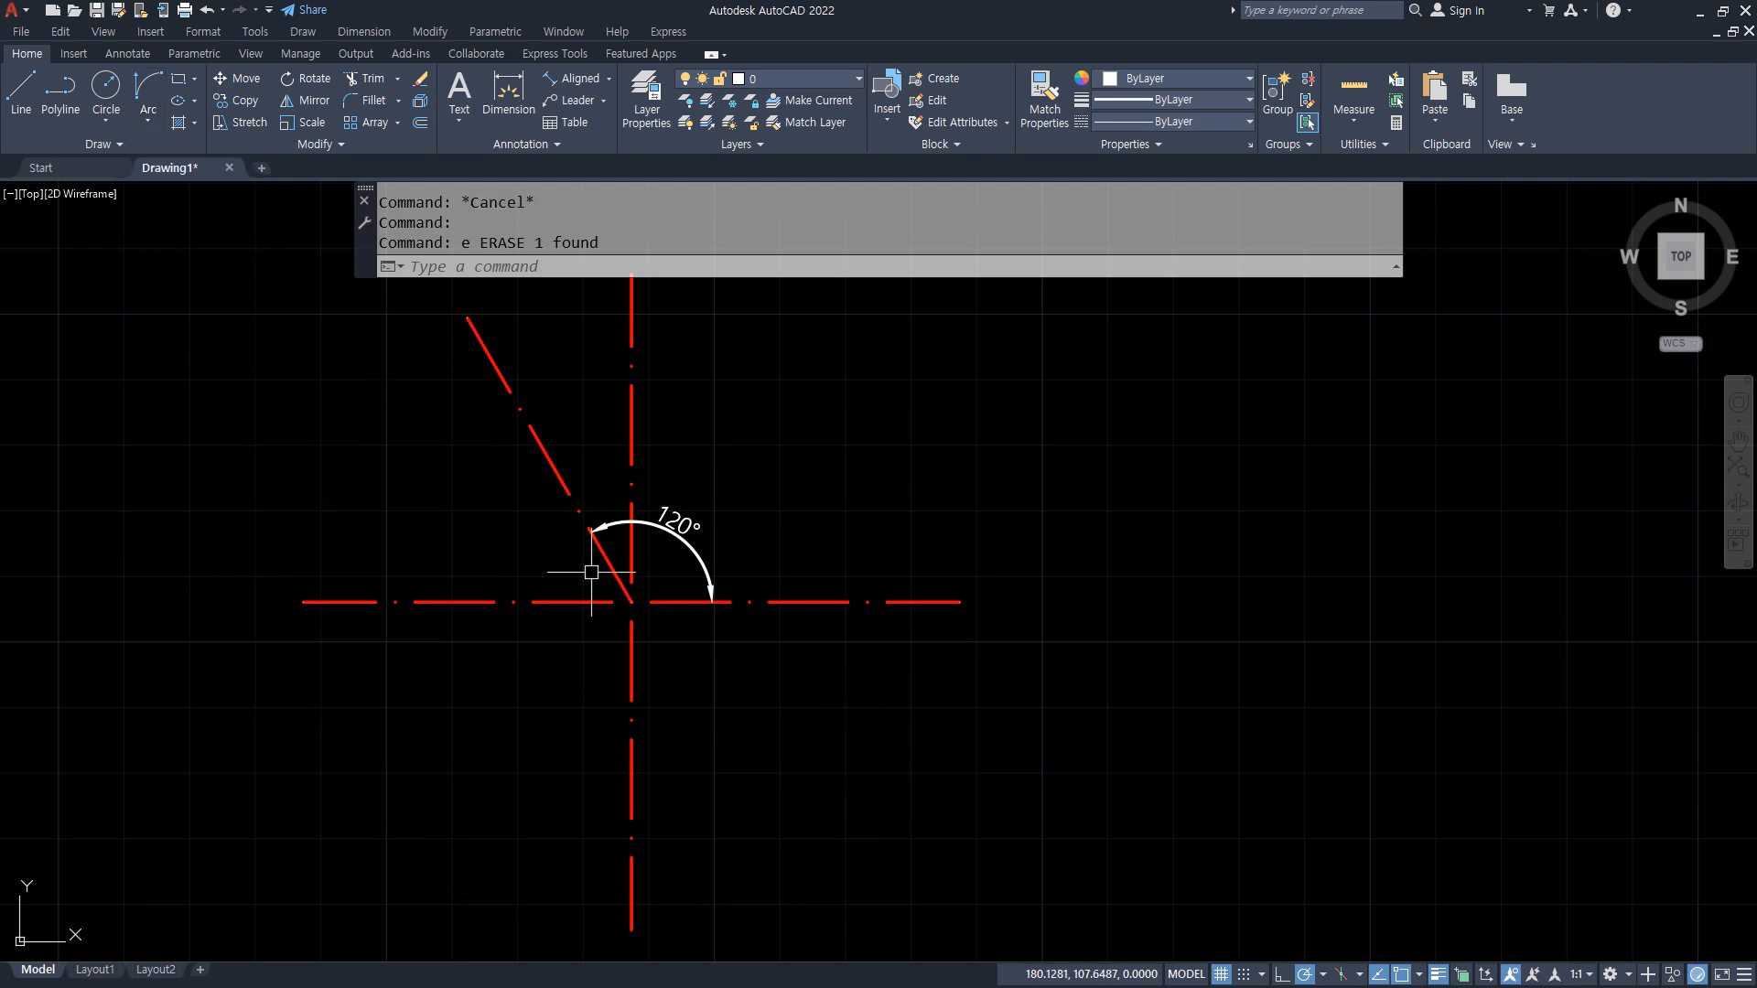
Step: Draw a Start, End, Radius arc from the horizontal line's right end to the slanted line's upper end with radius 50
left_click(147, 117)
left_click(203, 381)
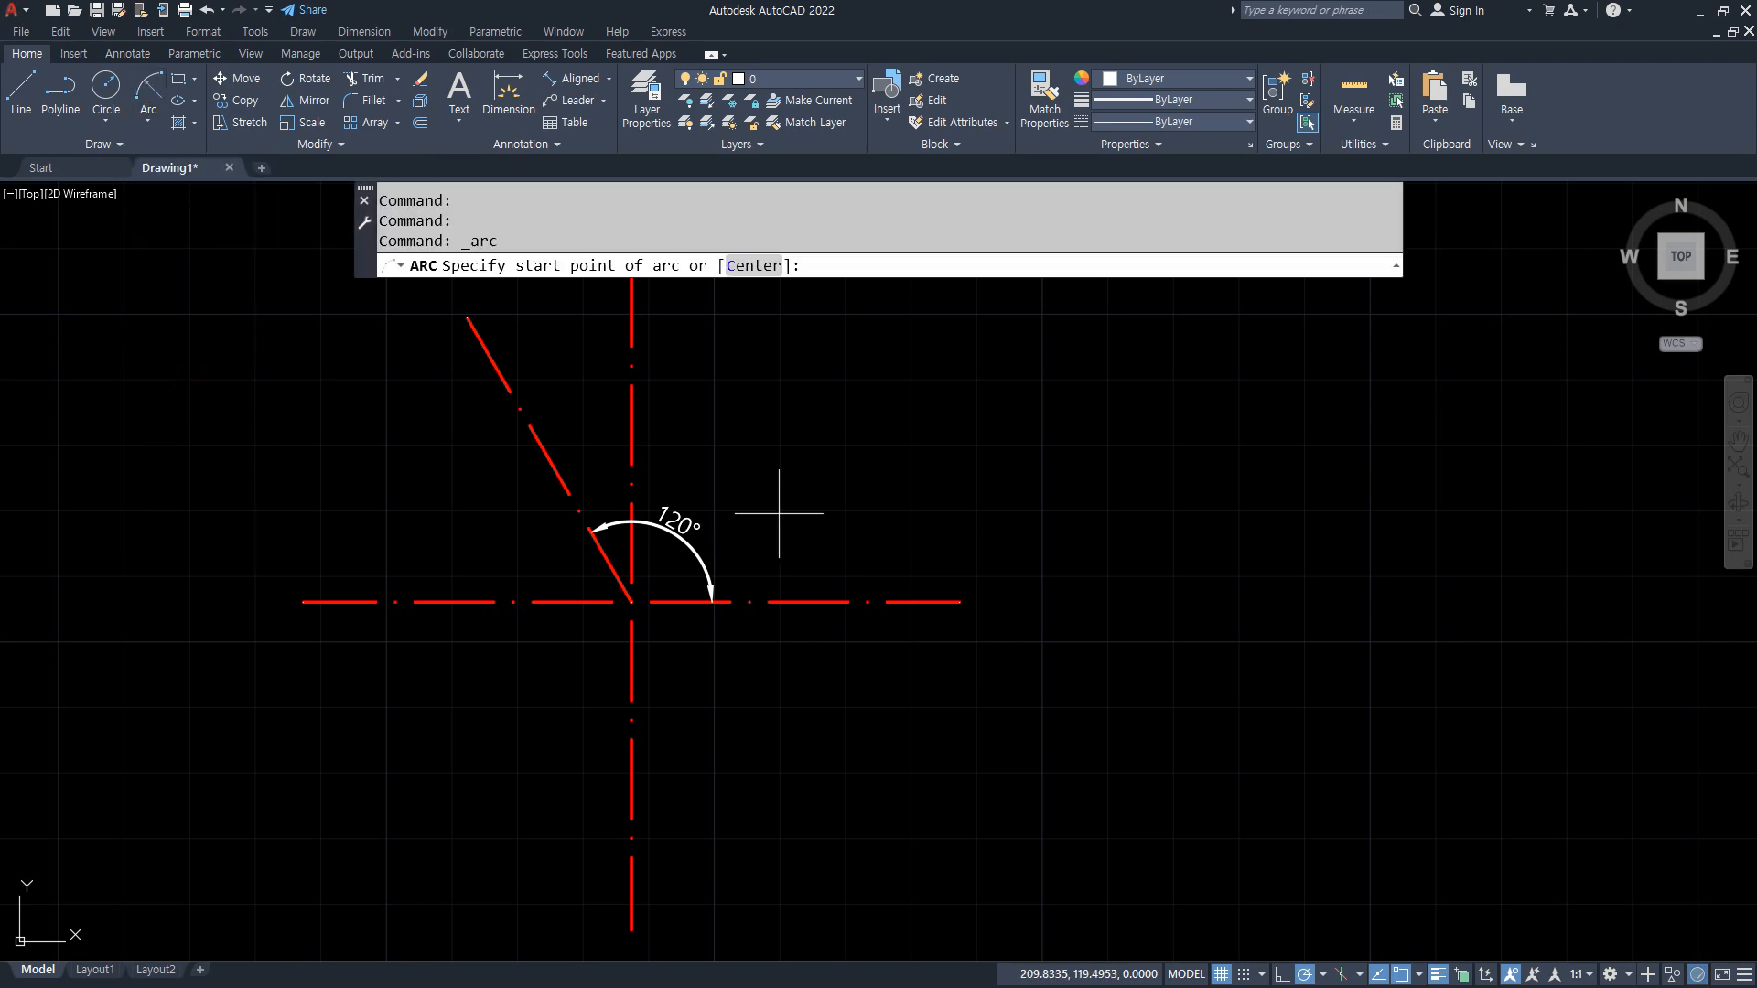
middle_click_drag(924, 602, 906, 761)
left_click(924, 760)
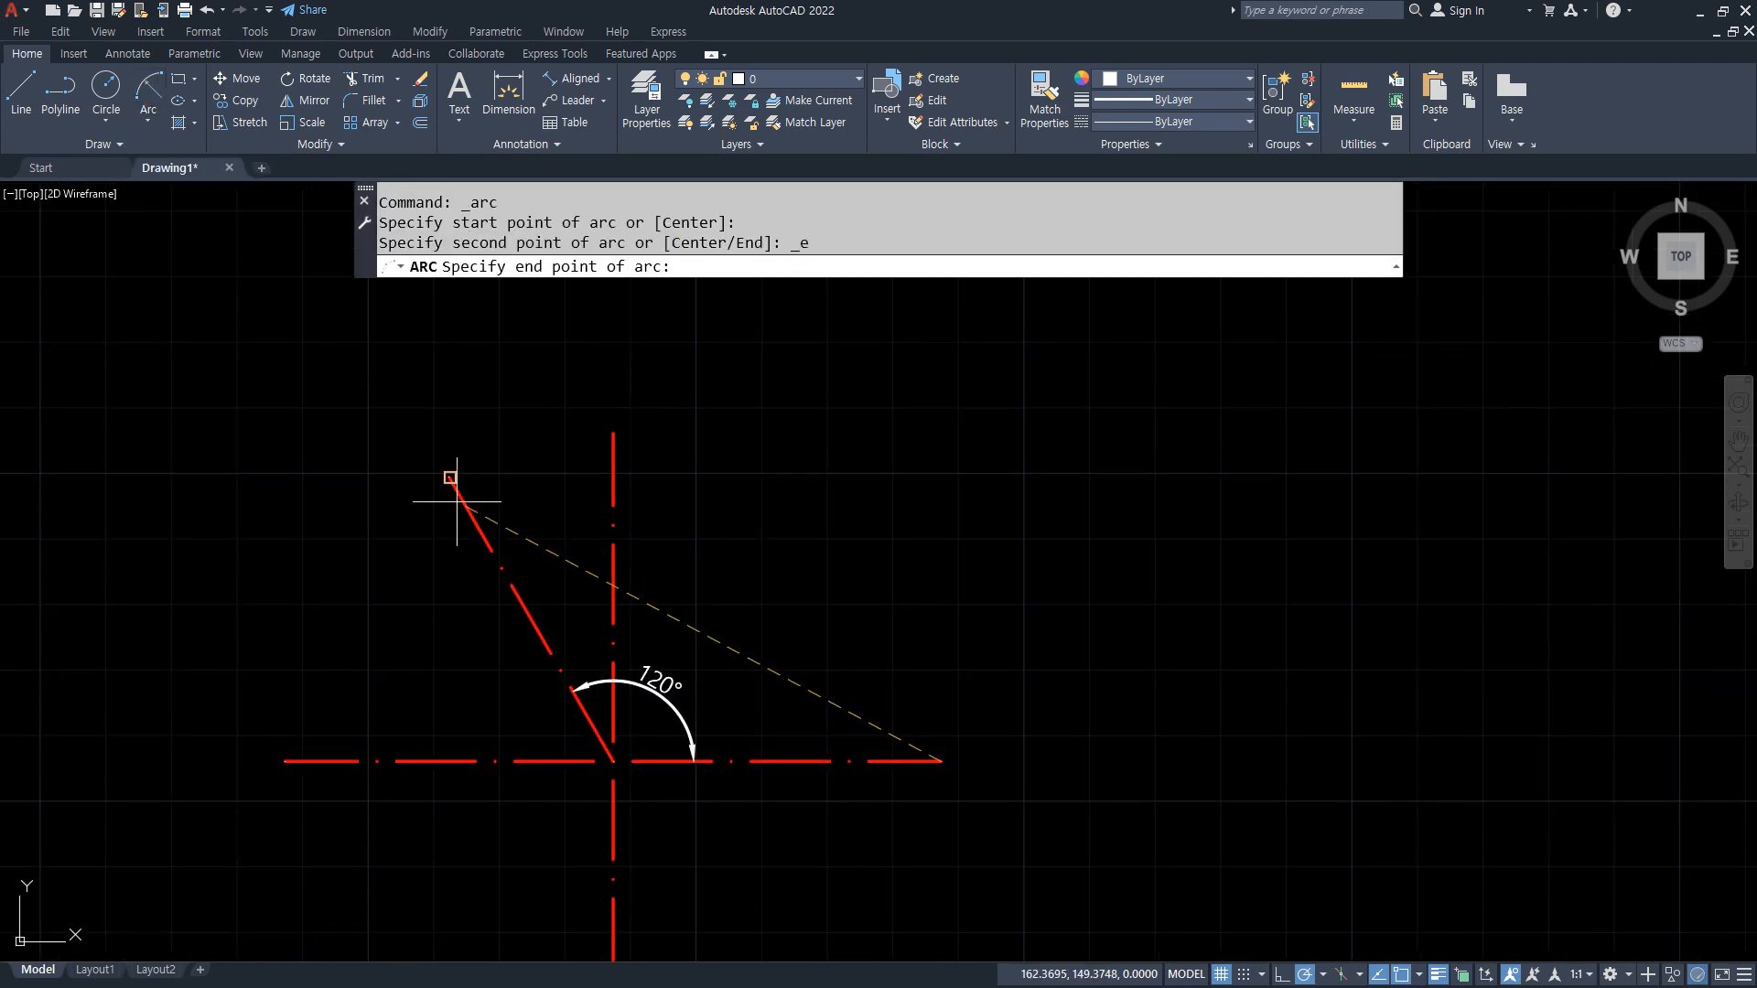
left_click(449, 477)
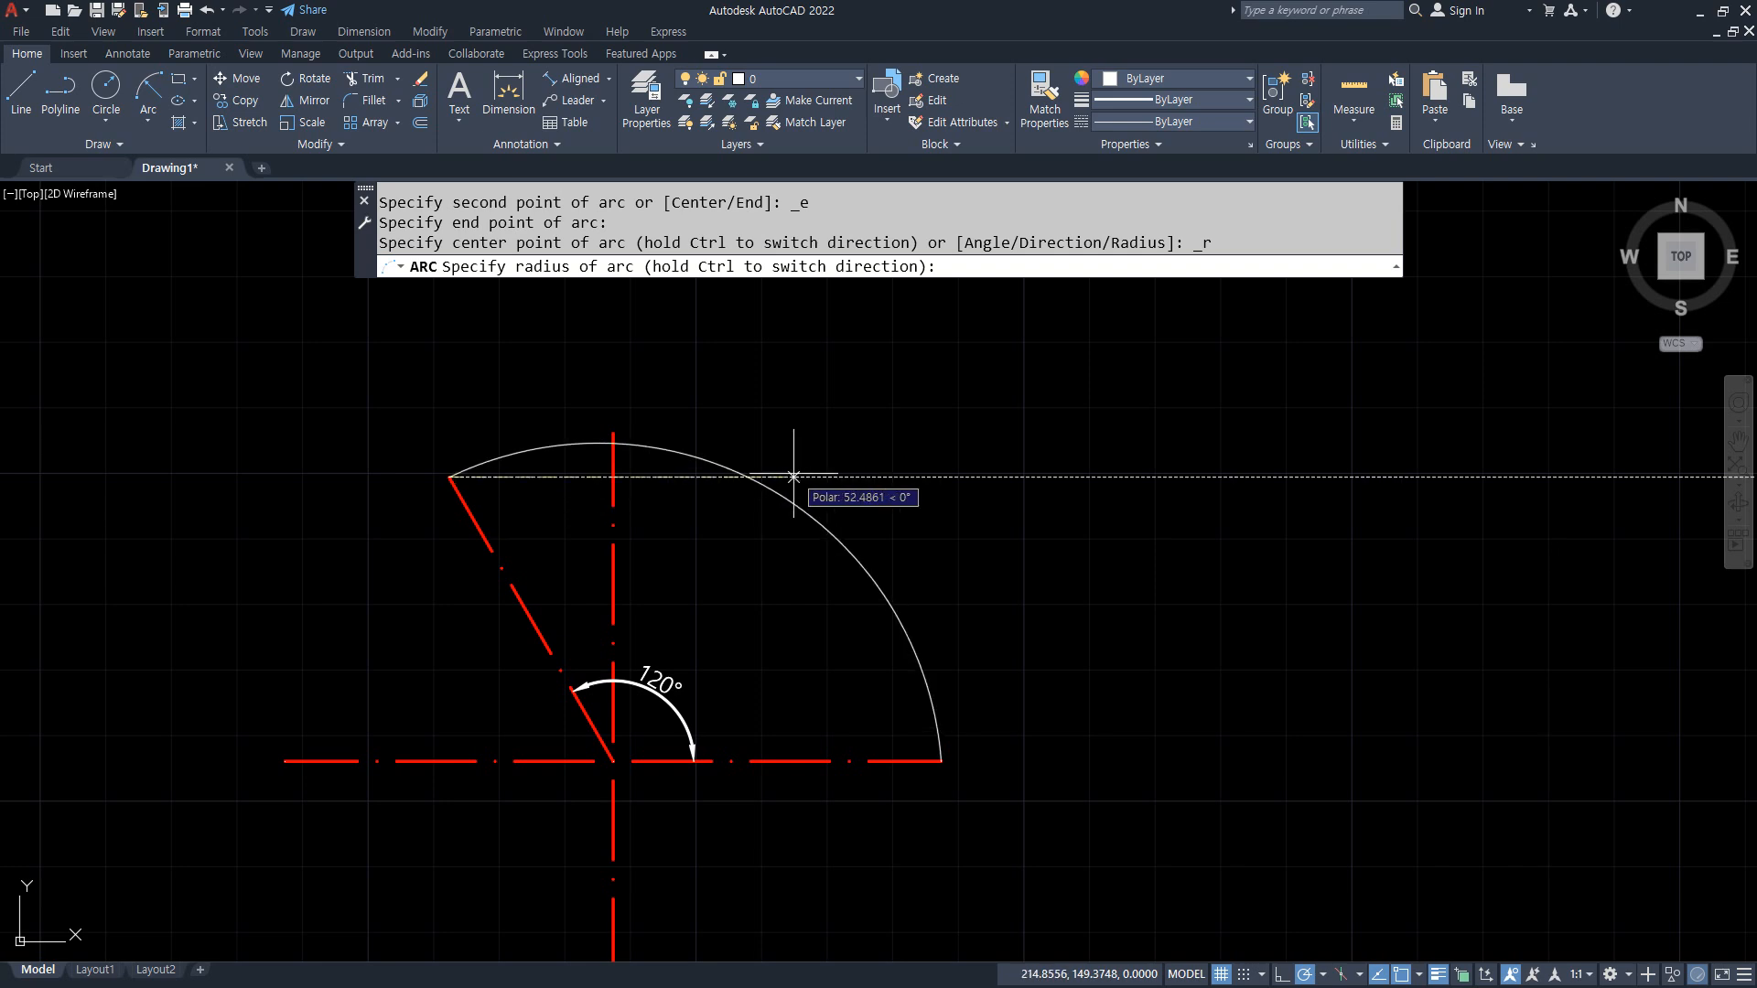
type("50")
key("Return")
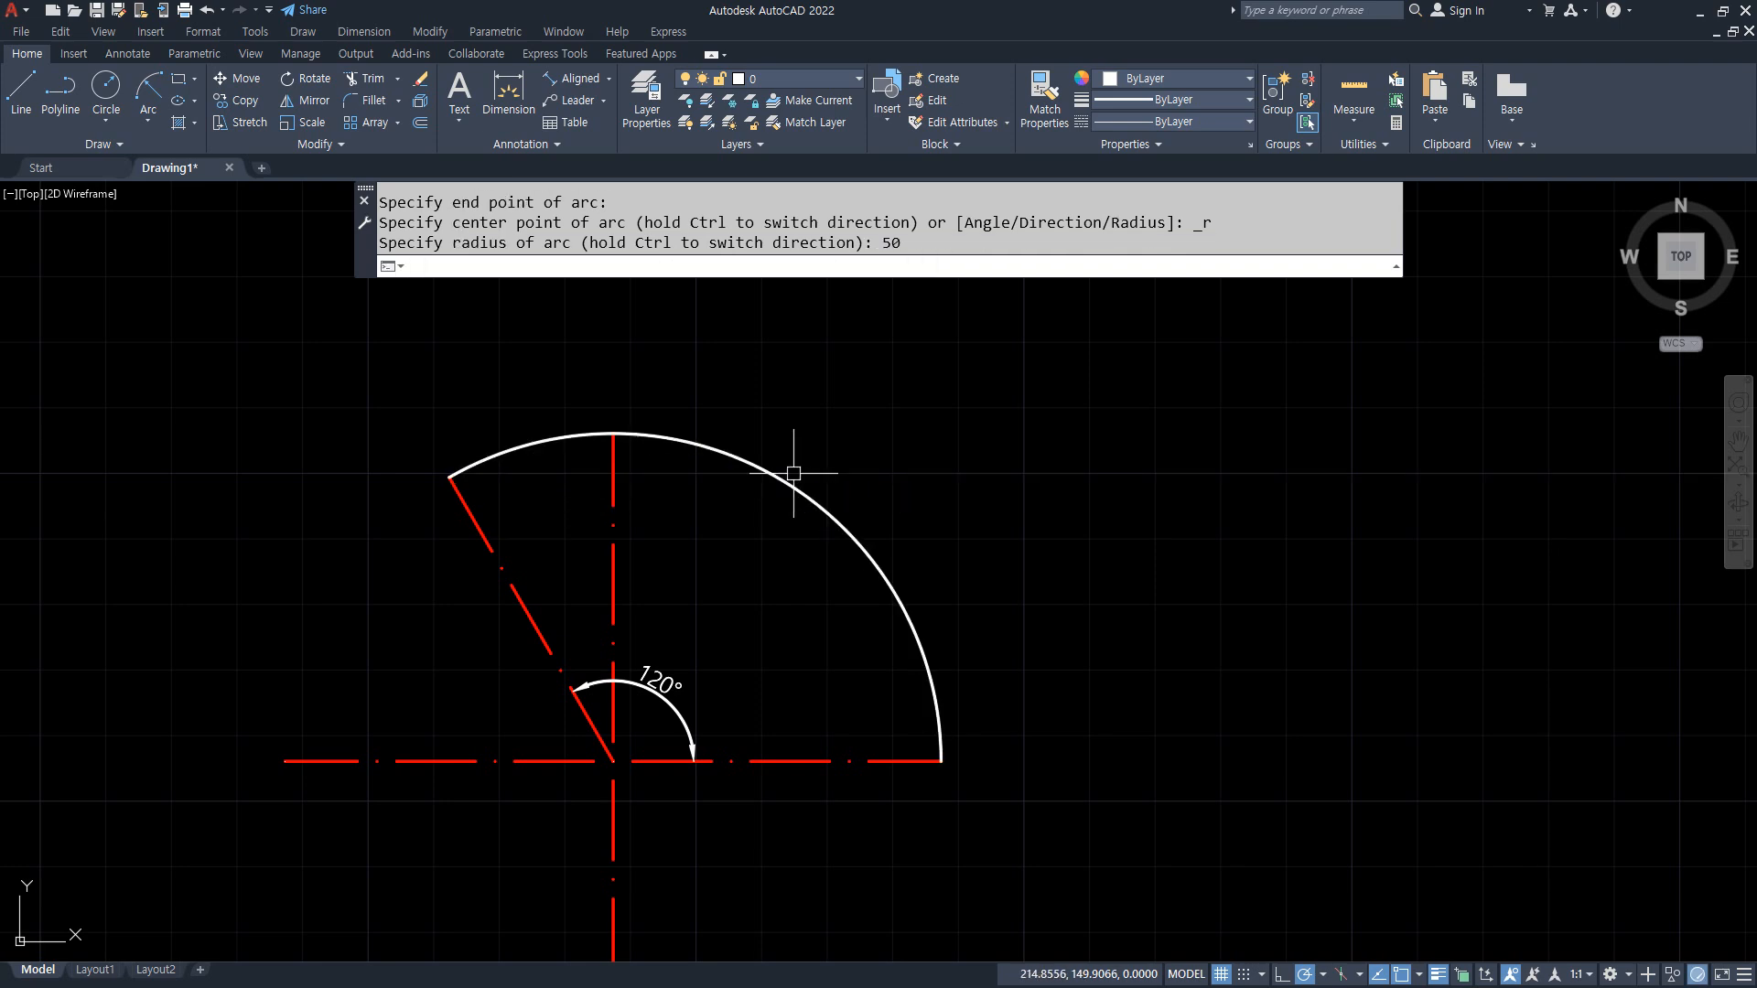
Step: Draw a Start, End, Radius arc in reverse order, from the slanted line's upper end to the horizontal line's right end, with radius 50
middle_click_drag(484, 416, 470, 355)
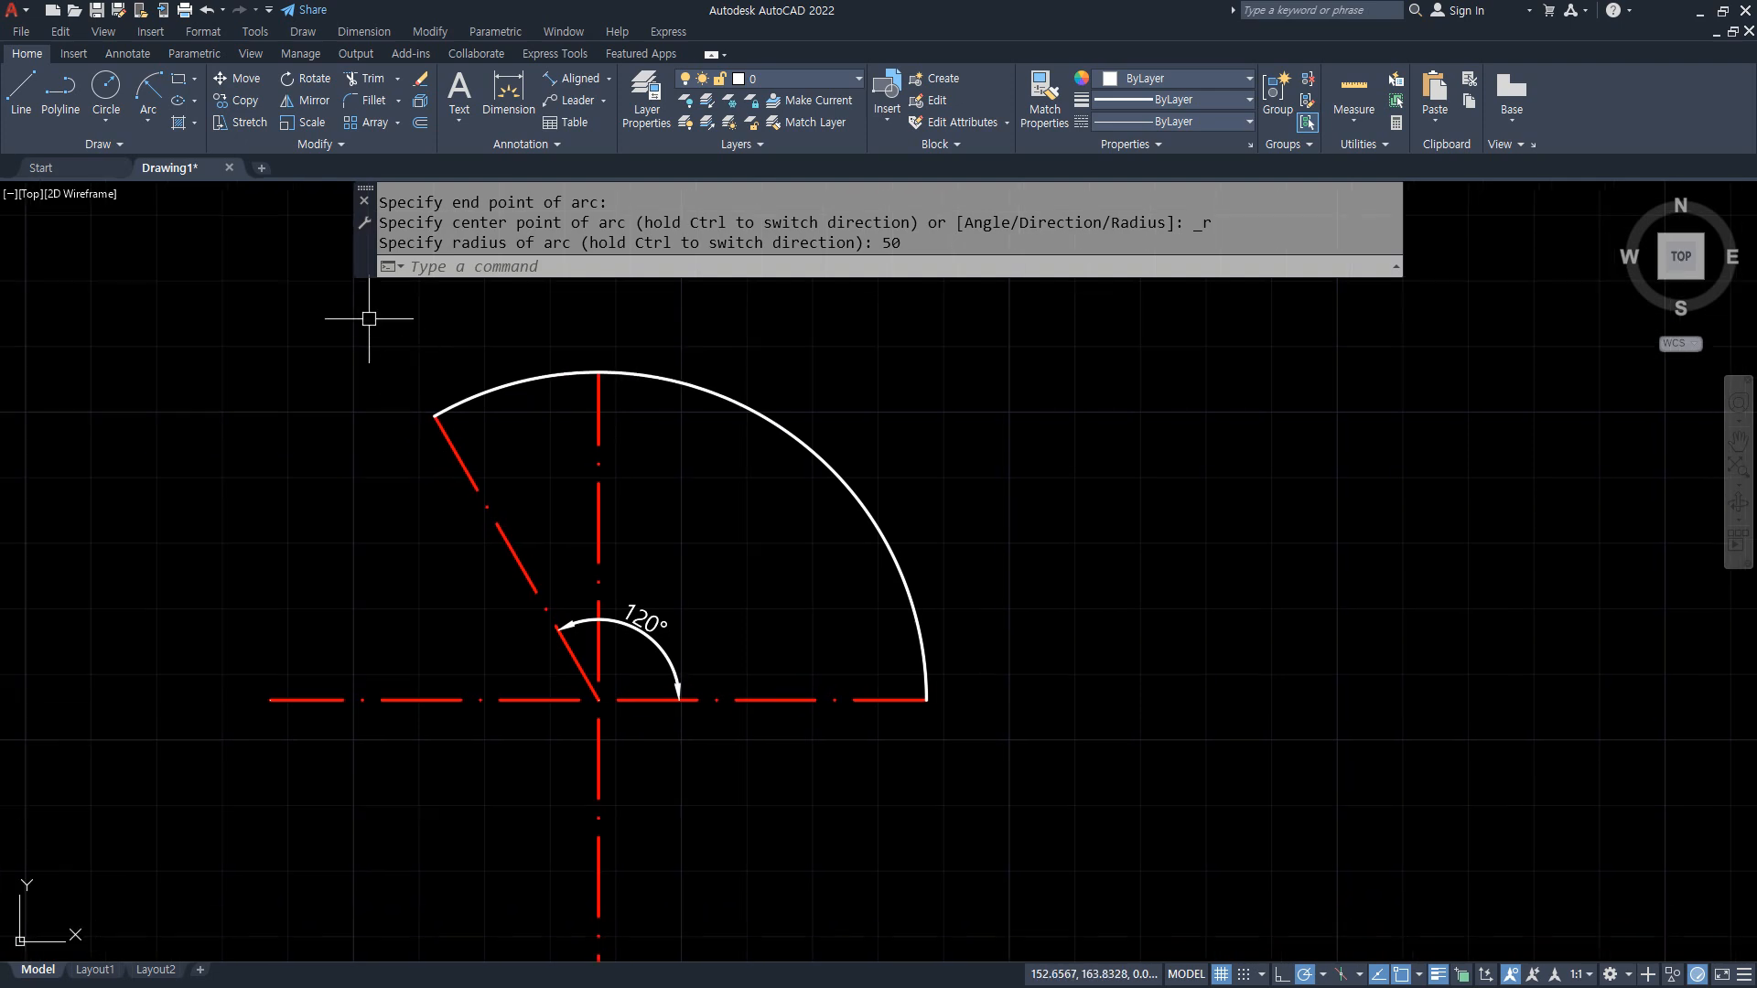
left_click(148, 89)
left_click(434, 417)
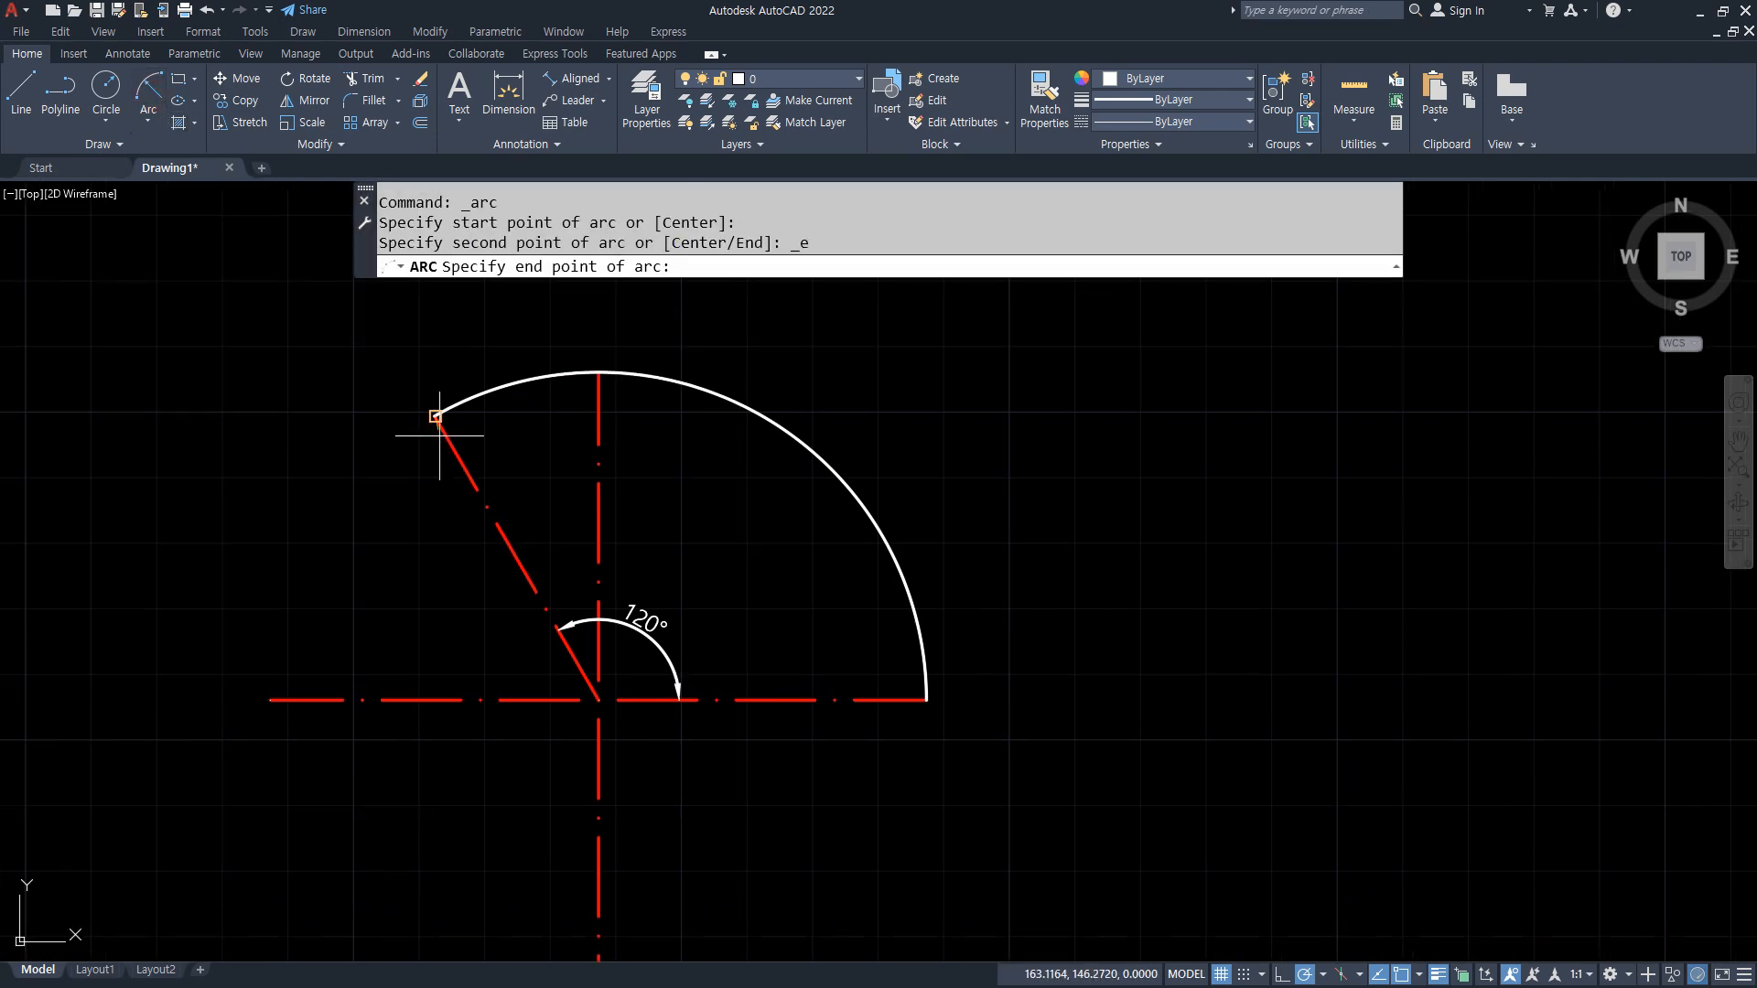
left_click(926, 699)
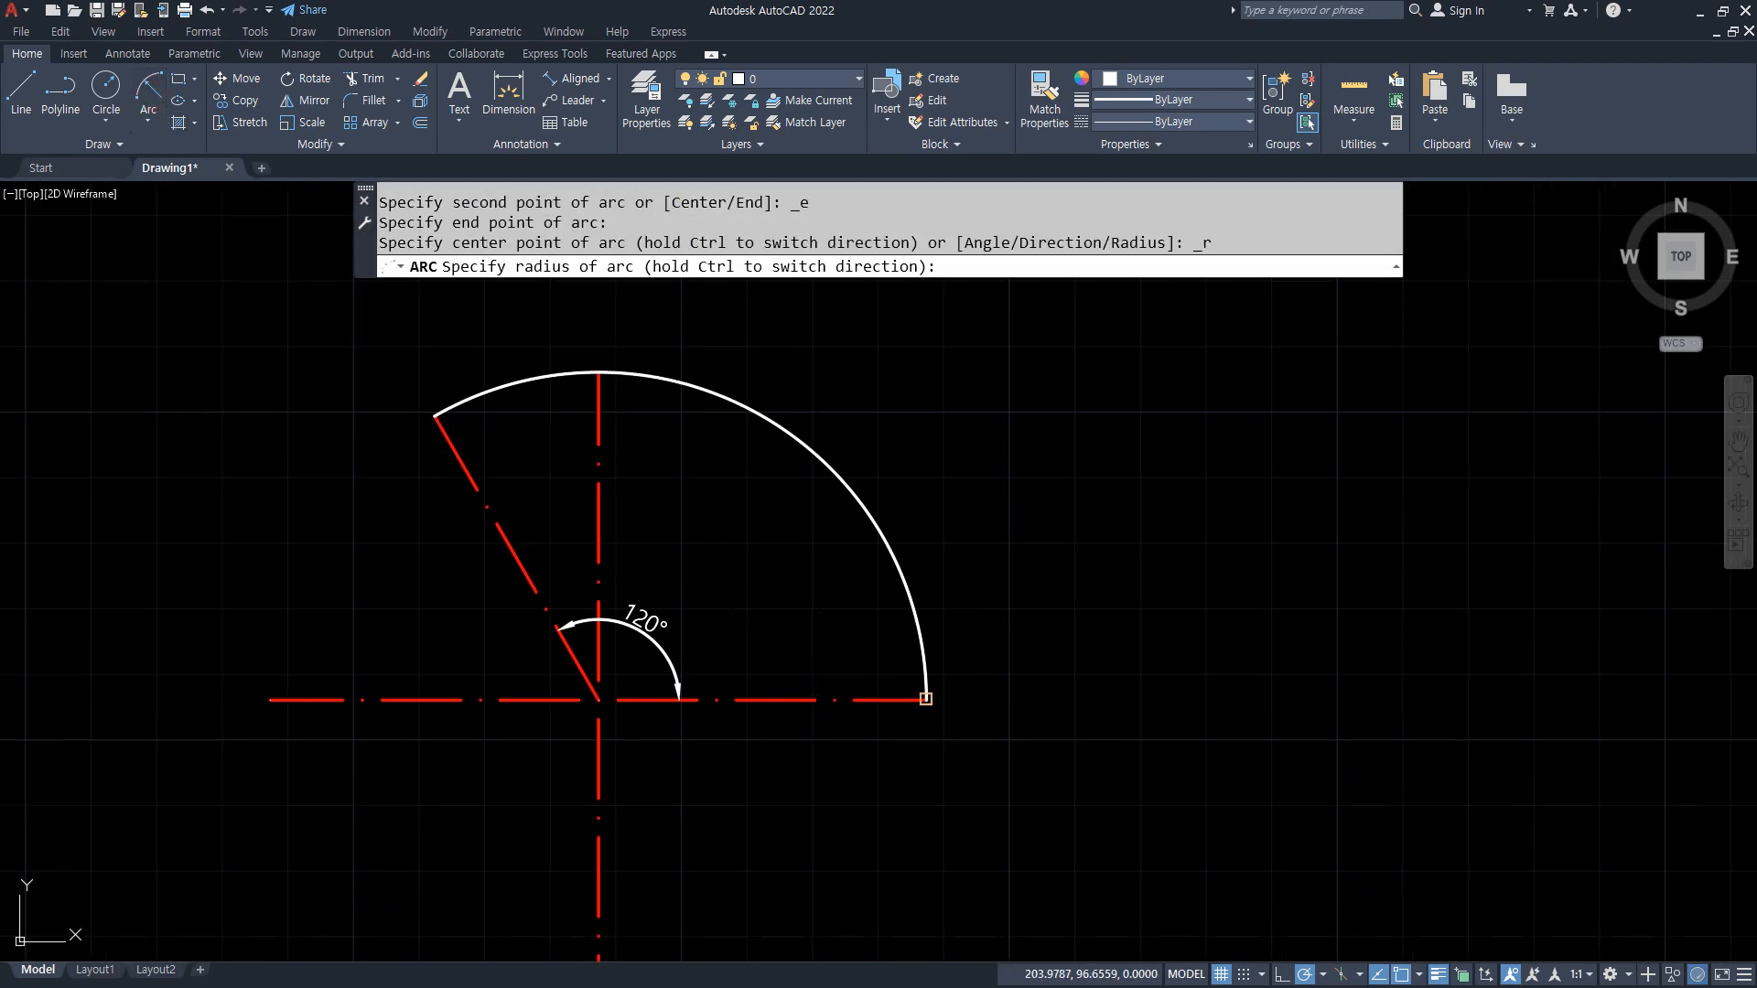
type("50")
key("Return")
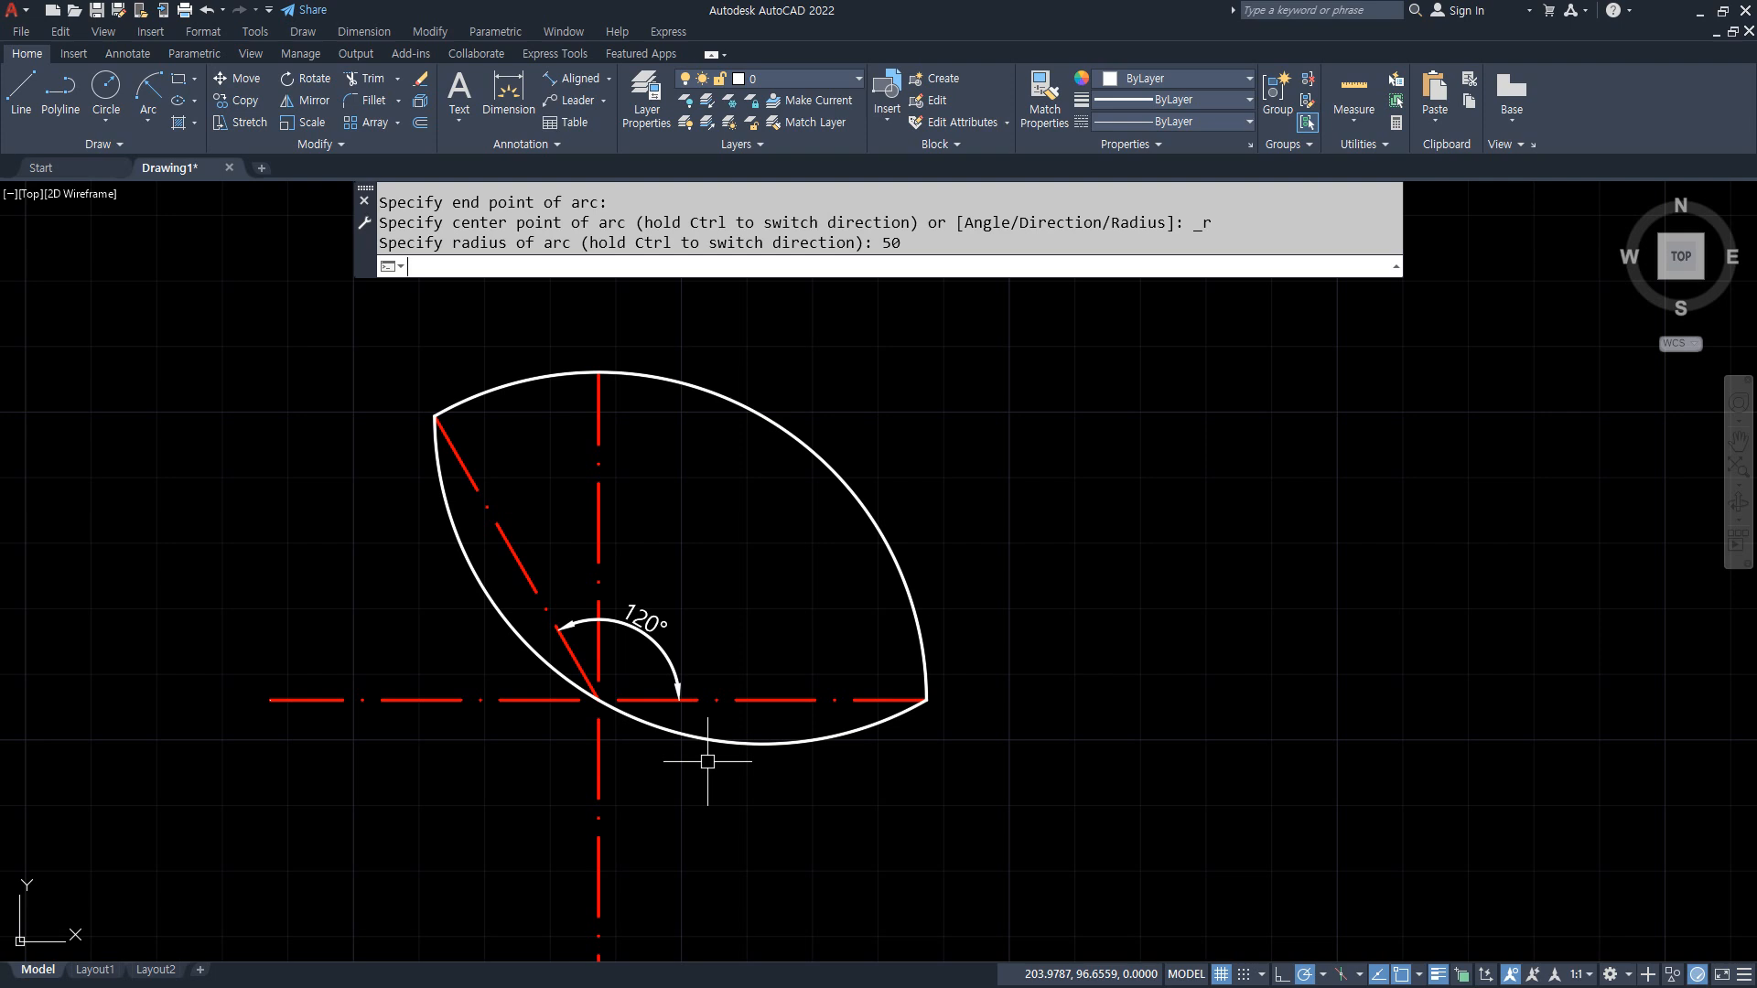
Step: Circle both arcs' start points with the red screen pen and sketch arrows showing the counterclockwise direction from each
key("ctrl+shift+3")
left_click_drag(913, 678, 925, 714)
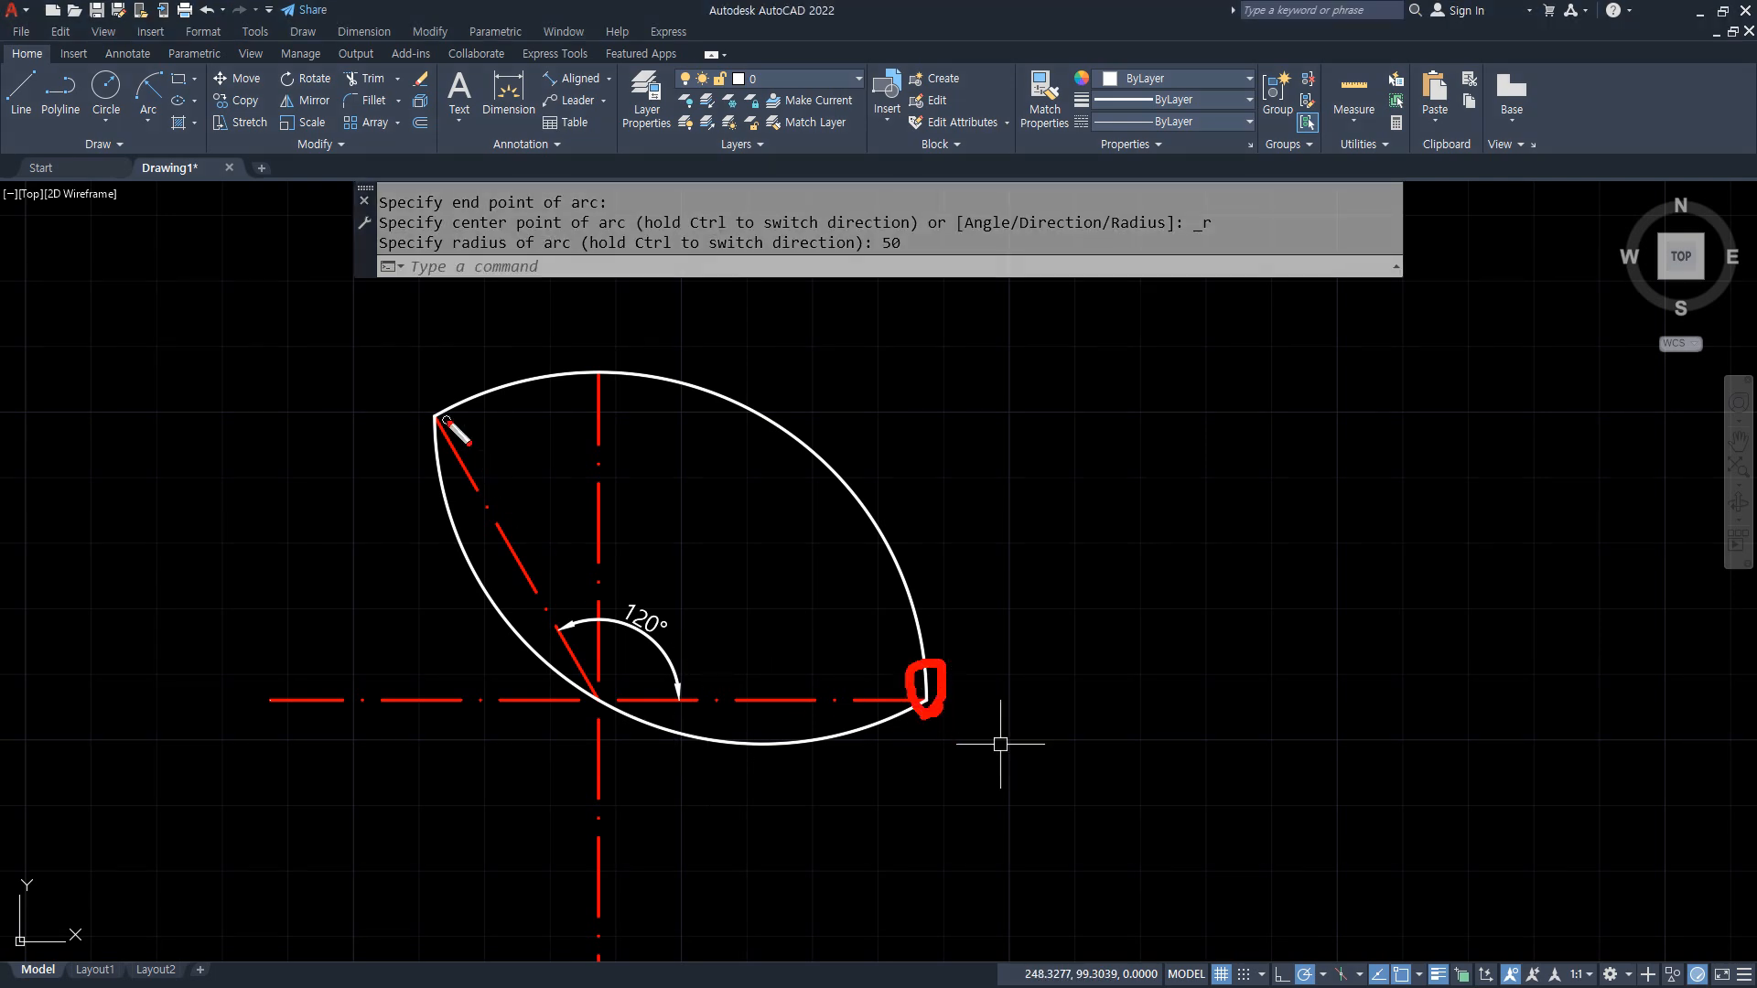
left_click_drag(445, 419, 442, 430)
key("ctrl+shift+7")
mouse_move(924, 721)
left_mouse_down()
mouse_move(901, 703)
mouse_move(930, 722)
mouse_move(997, 699)
mouse_move(956, 485)
mouse_move(919, 478)
left_mouse_up()
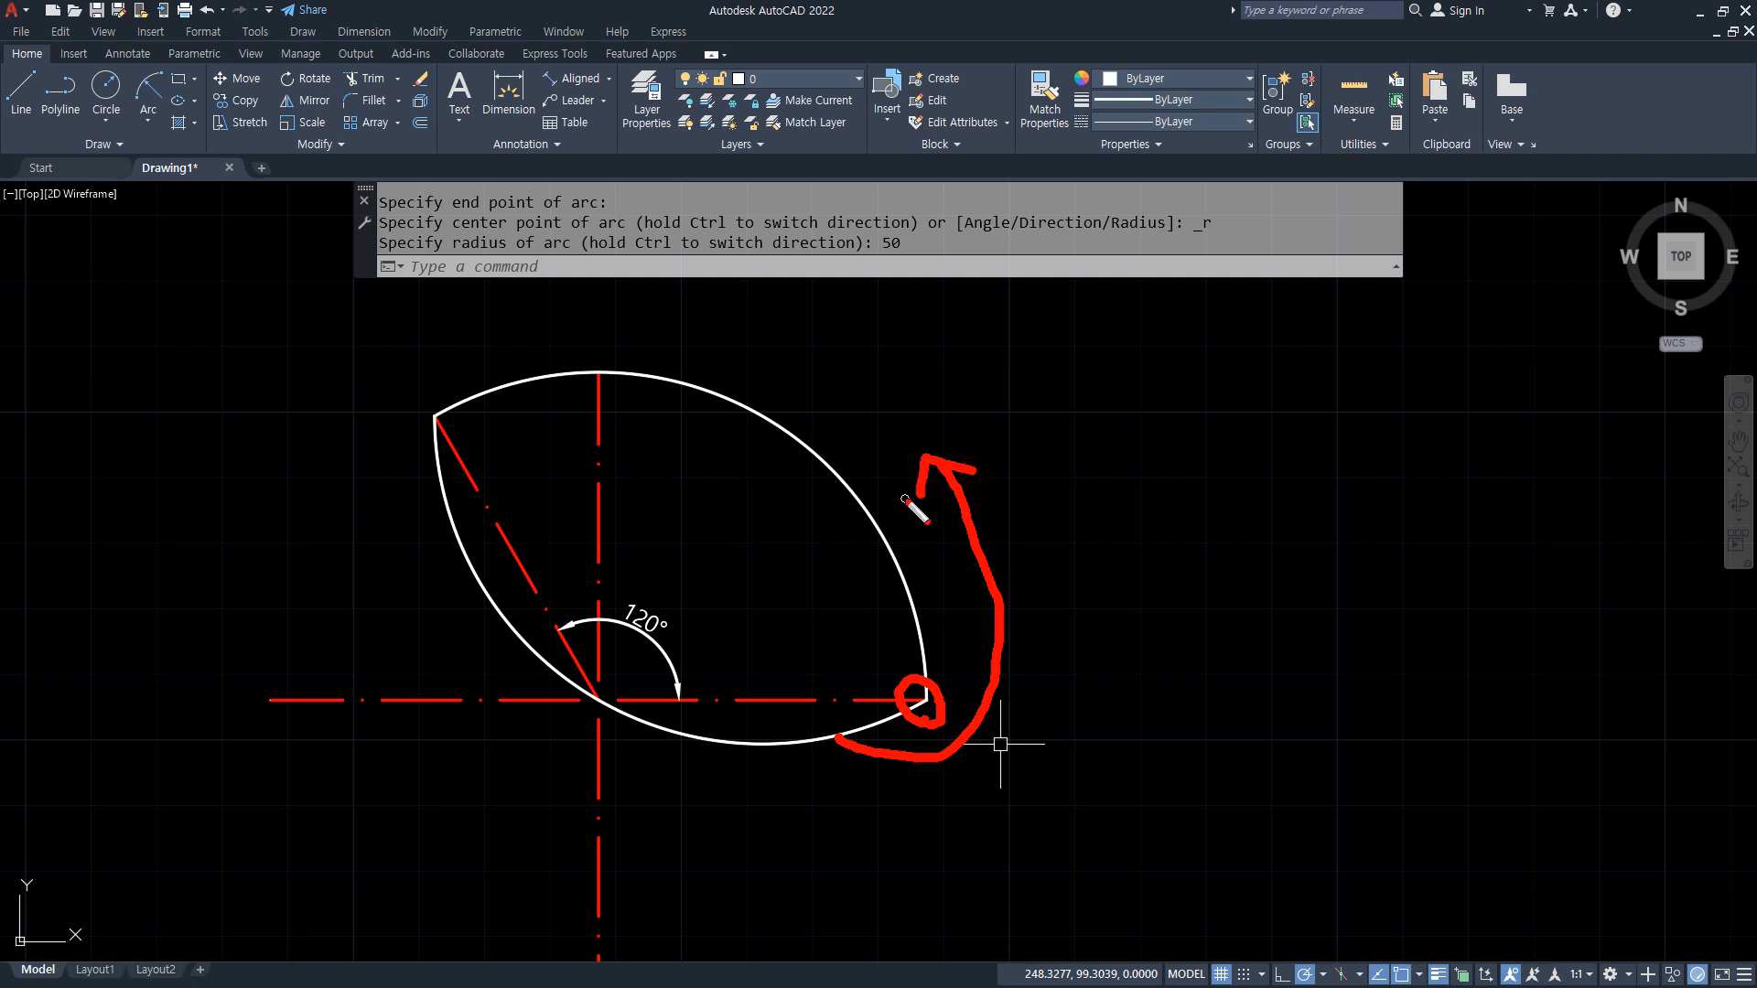
mouse_move(447, 439)
left_mouse_down()
mouse_move(428, 414)
mouse_move(445, 437)
left_mouse_up()
mouse_move(409, 346)
left_mouse_down()
mouse_move(444, 590)
mouse_move(446, 570)
mouse_move(415, 596)
left_mouse_up()
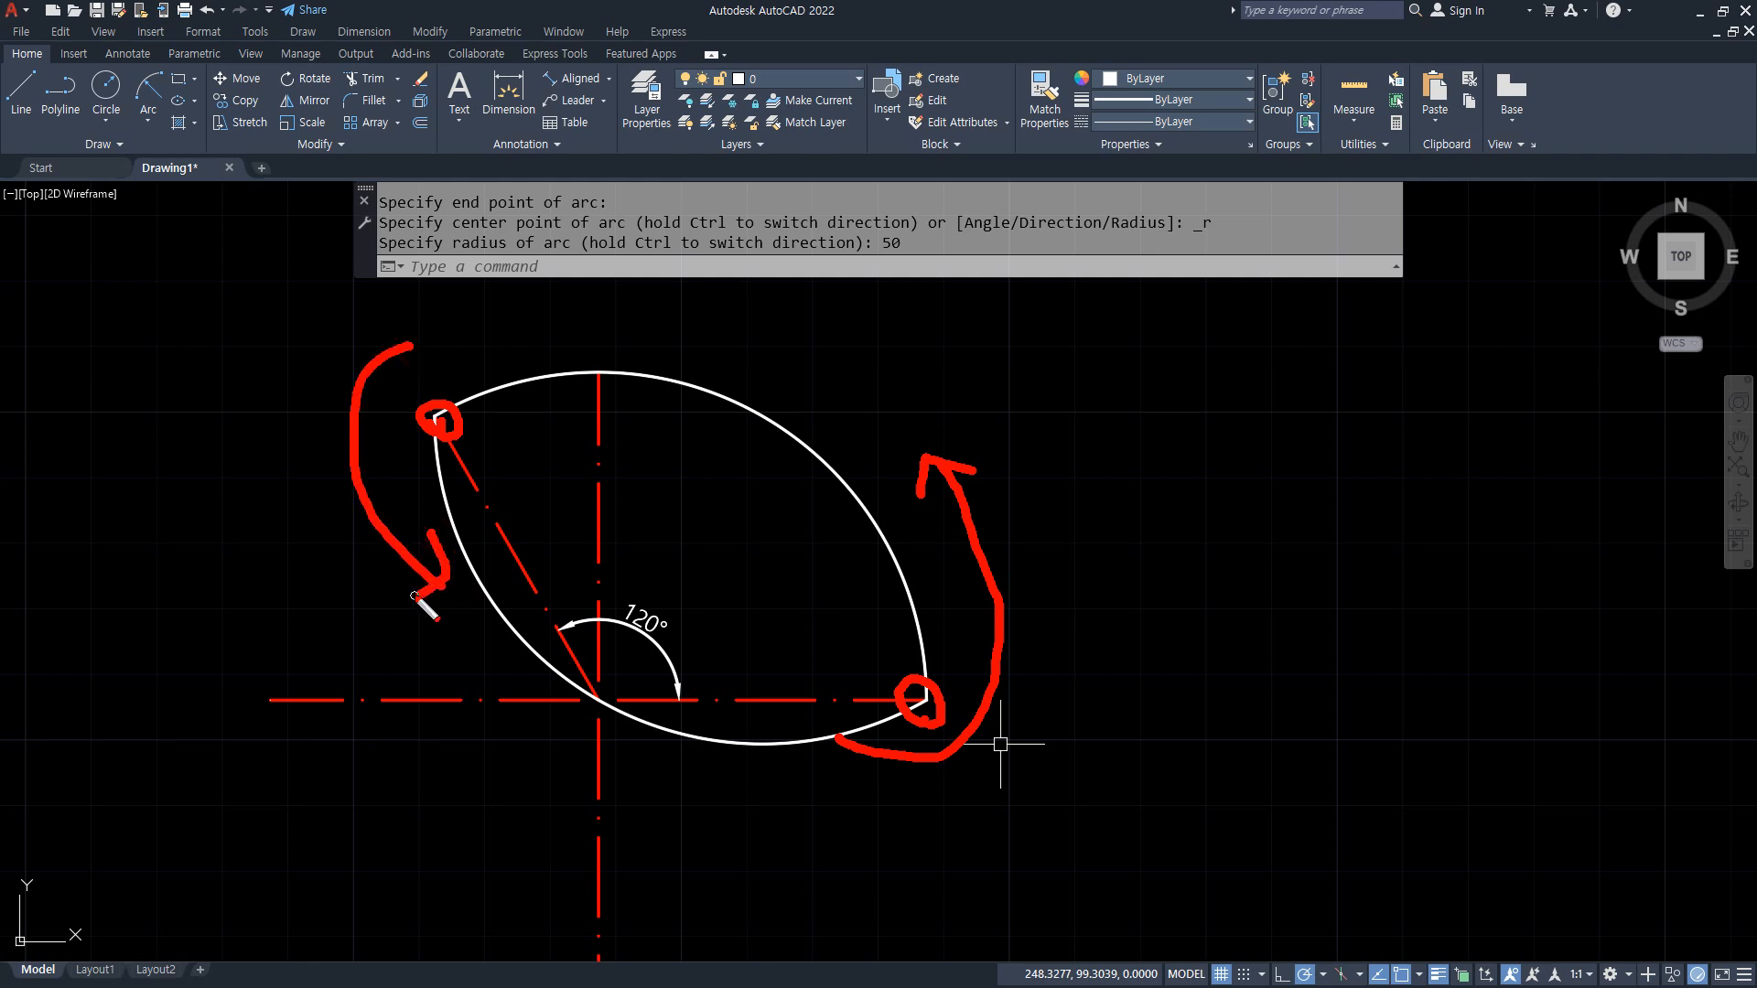